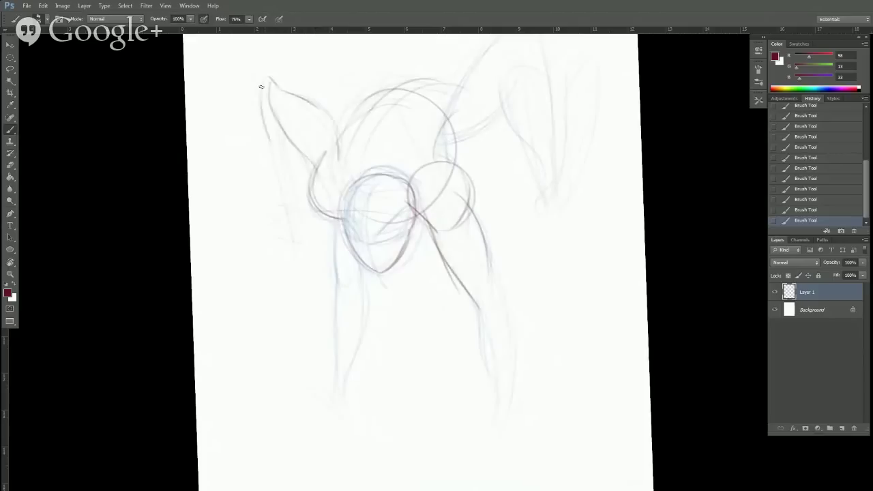
# Sketch the bent arm with its fist on the figure's left side and the leg and foot below the head.
pyautogui.moveTo(292, 147)
pyautogui.mouseDown()
pyautogui.moveTo(296, 242)
pyautogui.moveTo(284, 229)
pyautogui.moveTo(303, 242)
pyautogui.moveTo(306, 235)
pyautogui.moveTo(259, 228)
pyautogui.moveTo(290, 206)
pyautogui.moveTo(269, 83)
pyautogui.moveTo(330, 114)
pyautogui.mouseUp()
pyautogui.moveTo(271, 107)
pyautogui.mouseDown()
pyautogui.moveTo(343, 222)
pyautogui.moveTo(331, 255)
pyautogui.moveTo(334, 389)
pyautogui.mouseUp()
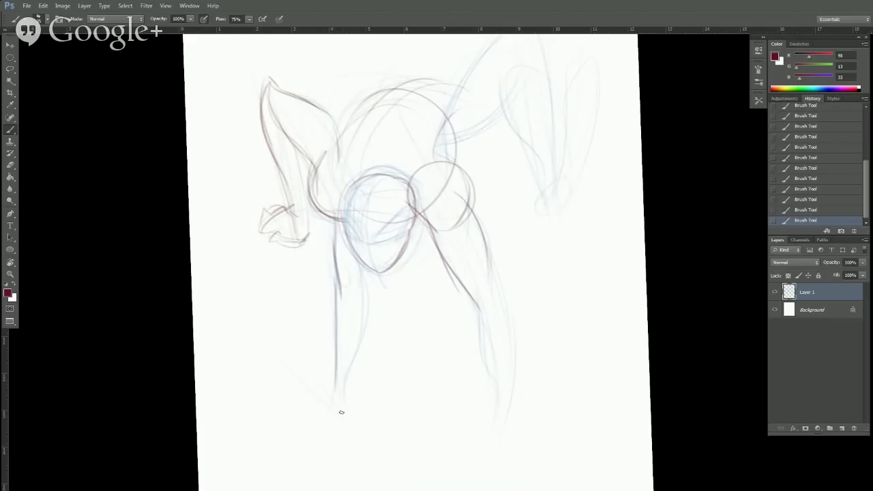
pyautogui.moveTo(353, 359)
pyautogui.mouseDown()
pyautogui.moveTo(360, 261)
pyautogui.moveTo(354, 340)
pyautogui.mouseUp()
pyautogui.moveTo(286, 352); pyautogui.dragTo(332, 415)
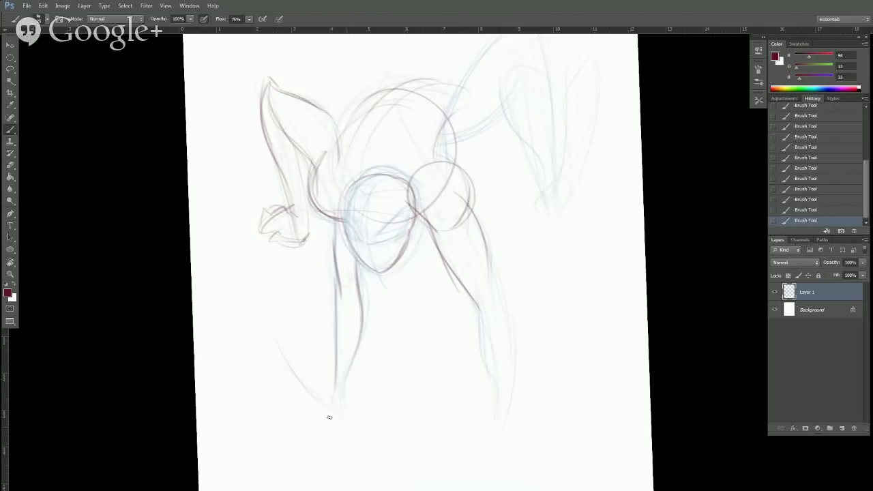
pyautogui.press('r')
pyautogui.moveTo(505, 321); pyautogui.dragTo(423, 415)
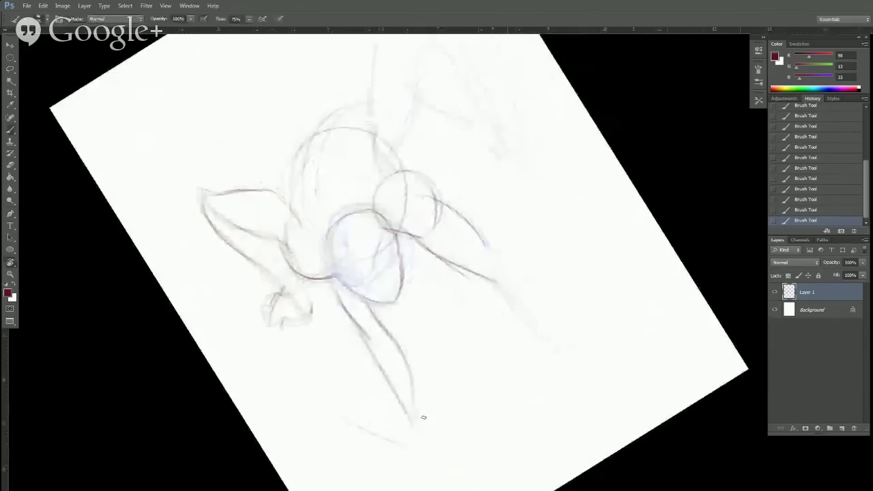
# Sketch the forearm and rough hand of the supporting arm on the figure's right side.
pyautogui.press('r')
pyautogui.moveTo(577, 305); pyautogui.dragTo(552, 425)
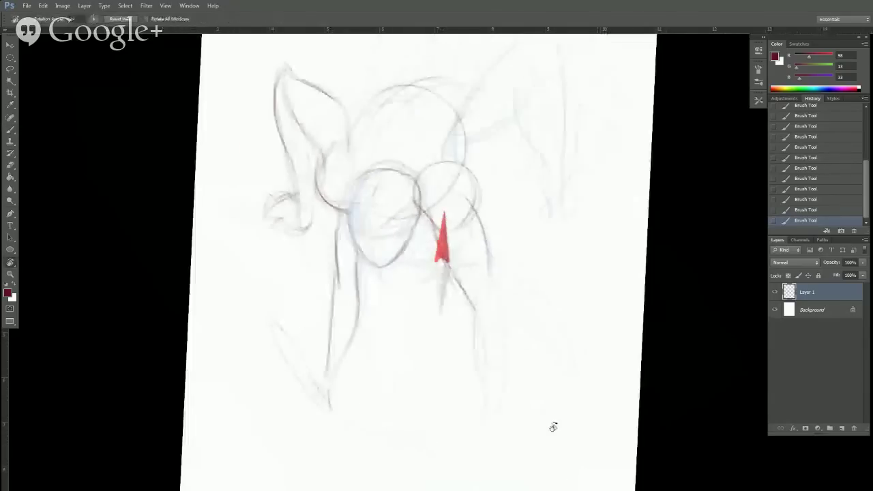
pyautogui.moveTo(428, 217)
pyautogui.mouseDown()
pyautogui.moveTo(473, 308)
pyautogui.moveTo(485, 403)
pyautogui.moveTo(474, 426)
pyautogui.moveTo(513, 418)
pyautogui.moveTo(514, 448)
pyautogui.moveTo(507, 350)
pyautogui.mouseUp()
pyautogui.moveTo(497, 301); pyautogui.dragTo(506, 349)
pyautogui.moveTo(490, 276); pyautogui.dragTo(505, 377)
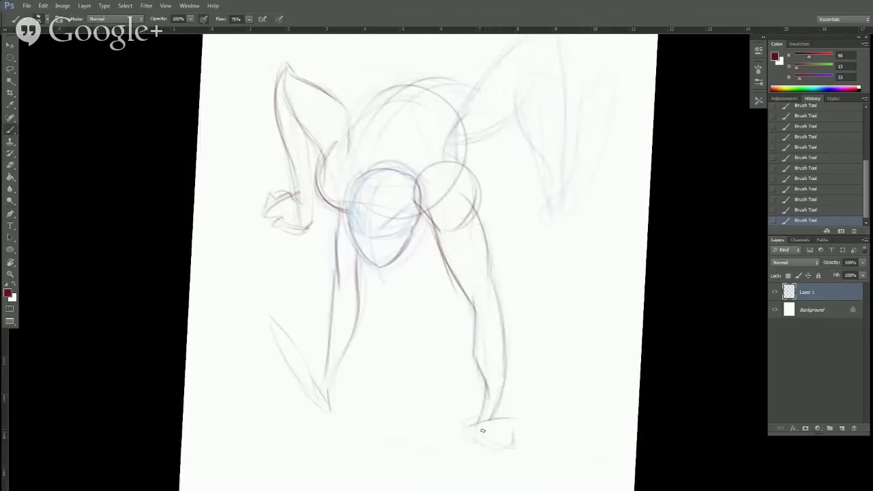
pyautogui.moveTo(471, 275); pyautogui.dragTo(487, 344)
# Define the curve of the back and sketch the thigh of the raised leg behind the right shoulder.
pyautogui.press('space')
pyautogui.moveTo(560, 328); pyautogui.dragTo(556, 363)
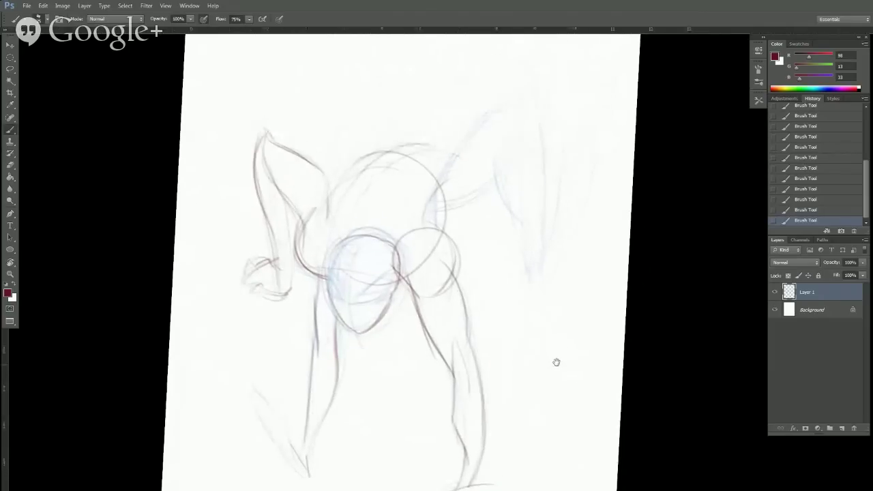
pyautogui.press('r')
pyautogui.moveTo(570, 301); pyautogui.dragTo(577, 263)
pyautogui.moveTo(315, 235)
pyautogui.mouseDown()
pyautogui.moveTo(369, 168)
pyautogui.moveTo(427, 164)
pyautogui.mouseUp()
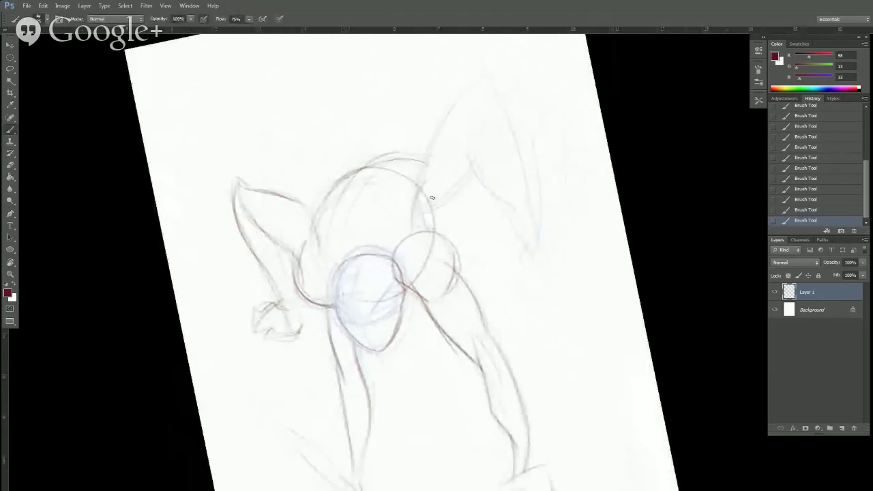
pyautogui.moveTo(433, 206); pyautogui.dragTo(480, 166)
pyautogui.moveTo(413, 190)
pyautogui.mouseDown()
pyautogui.moveTo(427, 148)
pyautogui.moveTo(480, 74)
pyautogui.mouseUp()
pyautogui.moveTo(424, 153)
pyautogui.mouseDown()
pyautogui.moveTo(483, 69)
pyautogui.moveTo(508, 141)
pyautogui.moveTo(486, 119)
pyautogui.moveTo(484, 150)
pyautogui.moveTo(458, 93)
pyautogui.moveTo(479, 142)
pyautogui.moveTo(455, 93)
pyautogui.moveTo(455, 107)
pyautogui.moveTo(467, 115)
pyautogui.moveTo(508, 212)
pyautogui.mouseUp()
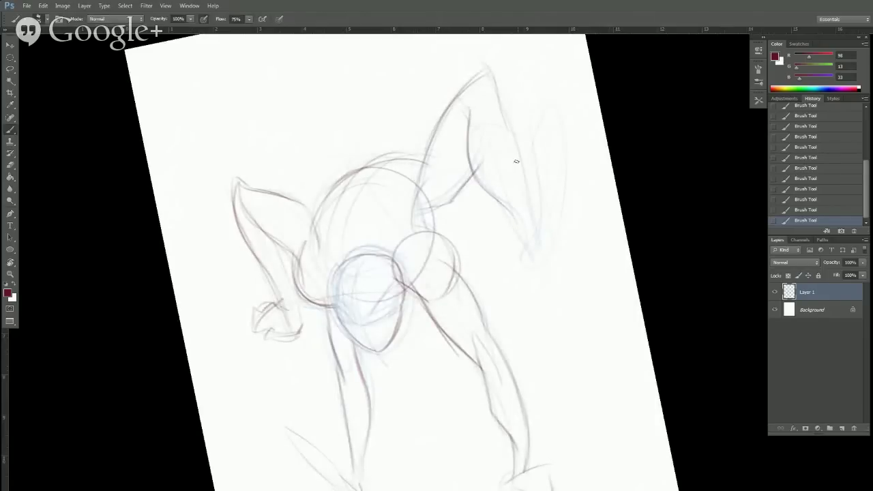
# Sketch the shin, calf and pointed foot of the raised right leg.
pyautogui.moveTo(497, 79); pyautogui.dragTo(536, 240)
pyautogui.moveTo(526, 182); pyautogui.dragTo(539, 243)
pyautogui.moveTo(473, 157); pyautogui.dragTo(509, 134)
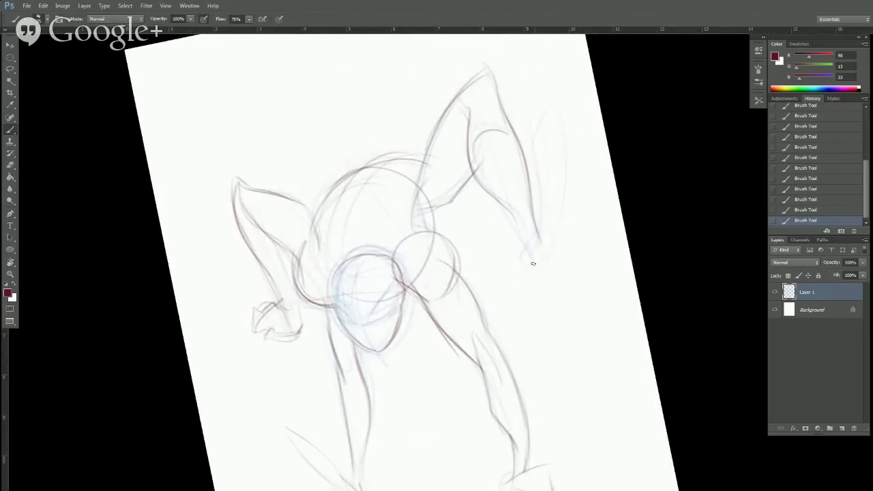
pyautogui.moveTo(520, 226)
pyautogui.mouseDown()
pyautogui.moveTo(525, 271)
pyautogui.moveTo(544, 256)
pyautogui.moveTo(568, 123)
pyautogui.moveTo(539, 235)
pyautogui.moveTo(567, 124)
pyautogui.mouseUp()
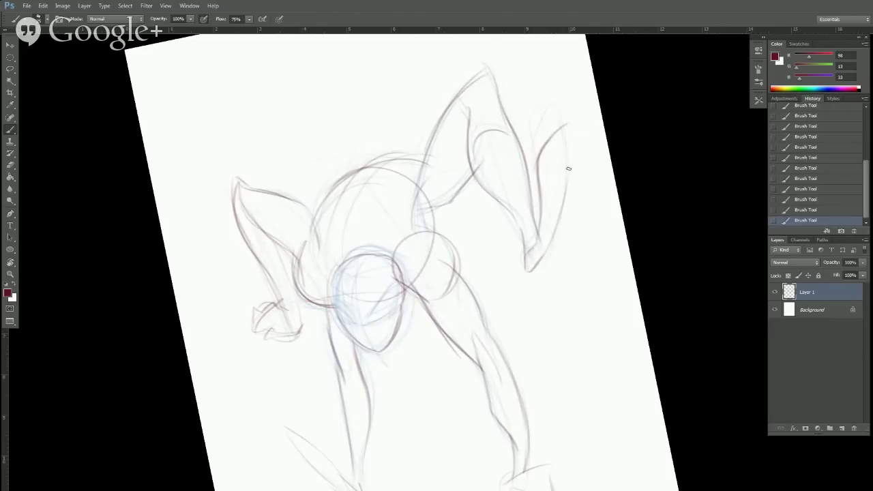
# Reinforce the raised thigh's contours and darken the outer line of the right shoulder and upper arm.
pyautogui.press('r')
pyautogui.moveTo(605, 264)
pyautogui.mouseDown()
pyautogui.moveTo(604, 289)
pyautogui.moveTo(561, 253)
pyautogui.mouseUp()
pyautogui.press('b')
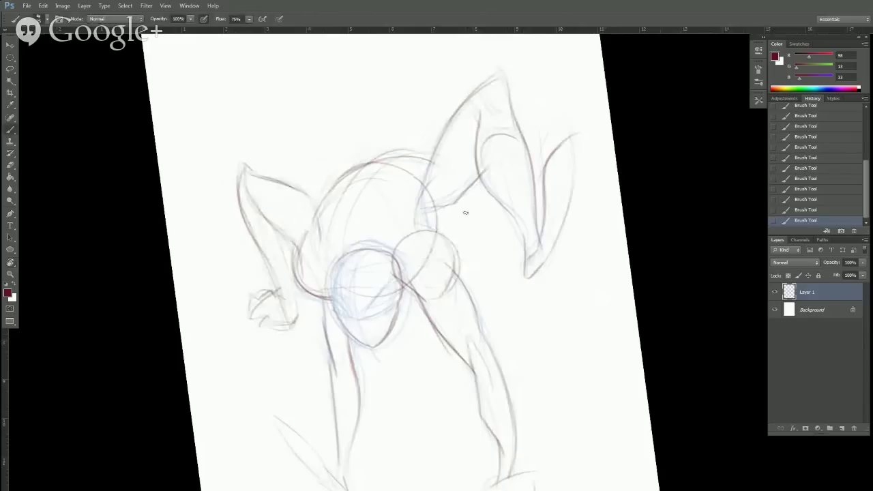
pyautogui.moveTo(424, 217); pyautogui.dragTo(492, 151)
pyautogui.moveTo(420, 181); pyautogui.dragTo(505, 62)
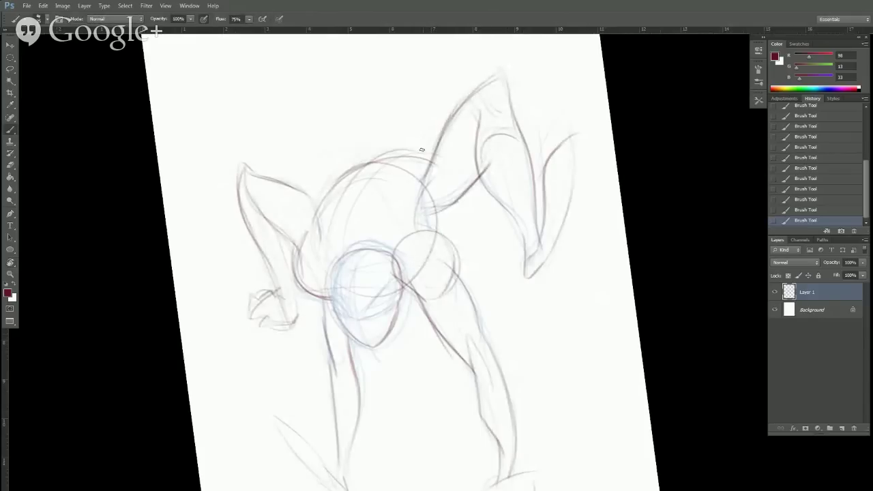
pyautogui.moveTo(397, 278); pyautogui.dragTo(423, 302)
pyautogui.moveTo(426, 163)
pyautogui.mouseDown()
pyautogui.moveTo(421, 225)
pyautogui.moveTo(452, 263)
pyautogui.moveTo(450, 283)
pyautogui.moveTo(484, 343)
pyautogui.mouseUp()
# Darken the head's outline and draw the two slanted, filled mask eyes.
pyautogui.moveTo(536, 386); pyautogui.dragTo(517, 290)
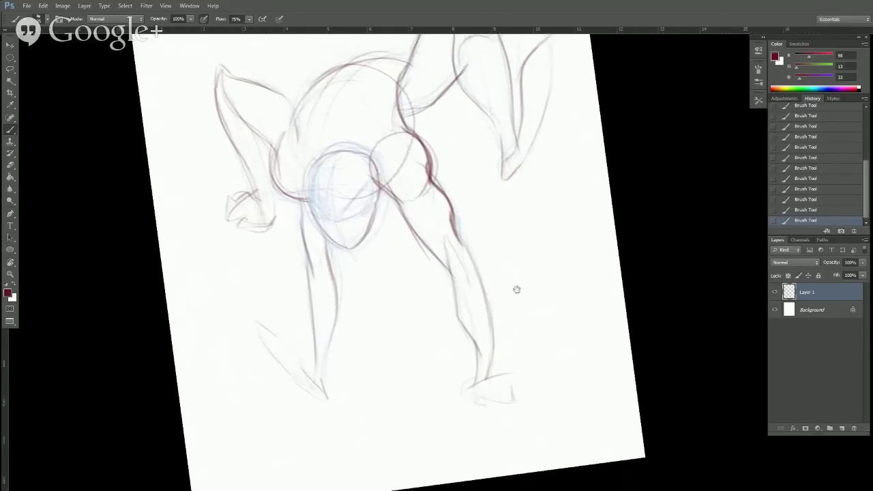
pyautogui.moveTo(304, 183); pyautogui.dragTo(357, 155)
pyautogui.moveTo(326, 157)
pyautogui.mouseDown()
pyautogui.moveTo(347, 251)
pyautogui.moveTo(306, 198)
pyautogui.moveTo(342, 249)
pyautogui.mouseUp()
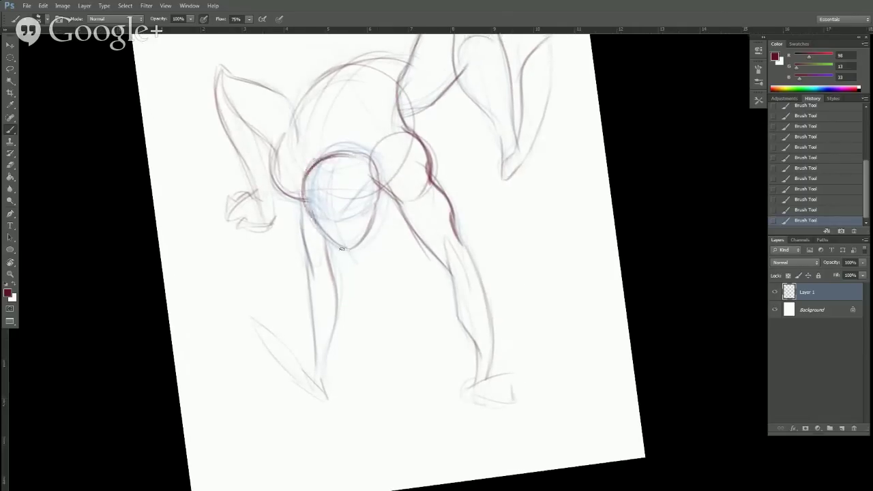
pyautogui.moveTo(306, 214)
pyautogui.mouseDown()
pyautogui.moveTo(344, 247)
pyautogui.moveTo(326, 223)
pyautogui.mouseUp()
pyautogui.moveTo(367, 186)
pyautogui.mouseDown()
pyautogui.moveTo(335, 223)
pyautogui.moveTo(367, 187)
pyautogui.moveTo(341, 221)
pyautogui.moveTo(366, 201)
pyautogui.moveTo(359, 213)
pyautogui.moveTo(366, 183)
pyautogui.moveTo(370, 193)
pyautogui.moveTo(340, 214)
pyautogui.moveTo(351, 218)
pyautogui.moveTo(343, 224)
pyautogui.moveTo(368, 197)
pyautogui.moveTo(341, 223)
pyautogui.moveTo(359, 213)
pyautogui.mouseUp()
pyautogui.moveTo(348, 149)
pyautogui.mouseDown()
pyautogui.moveTo(375, 179)
pyautogui.moveTo(362, 251)
pyautogui.mouseUp()
pyautogui.moveTo(313, 216)
pyautogui.mouseDown()
pyautogui.moveTo(344, 247)
pyautogui.moveTo(329, 224)
pyautogui.moveTo(369, 205)
pyautogui.moveTo(369, 182)
pyautogui.moveTo(363, 219)
pyautogui.mouseUp()
# Erase light gaps around the mask eyes and thicken the side and chin outline of the head.
pyautogui.press('e')
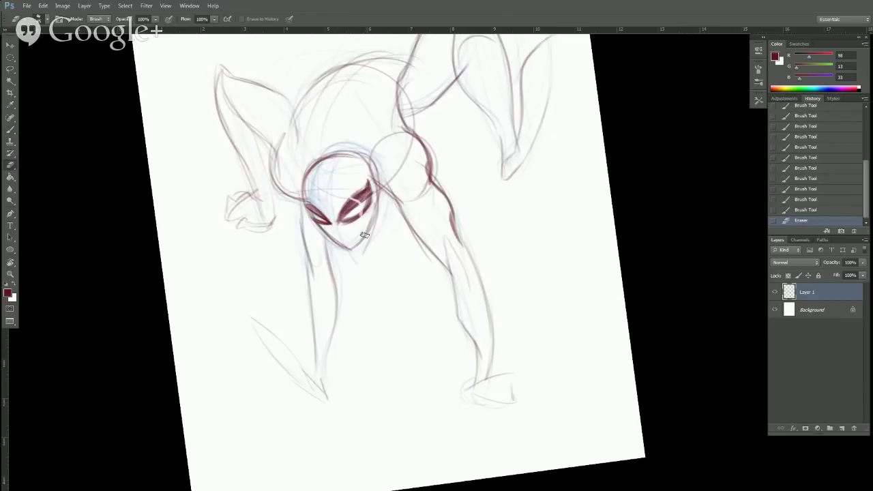
pyautogui.moveTo(316, 205); pyautogui.dragTo(318, 224)
pyautogui.press('b')
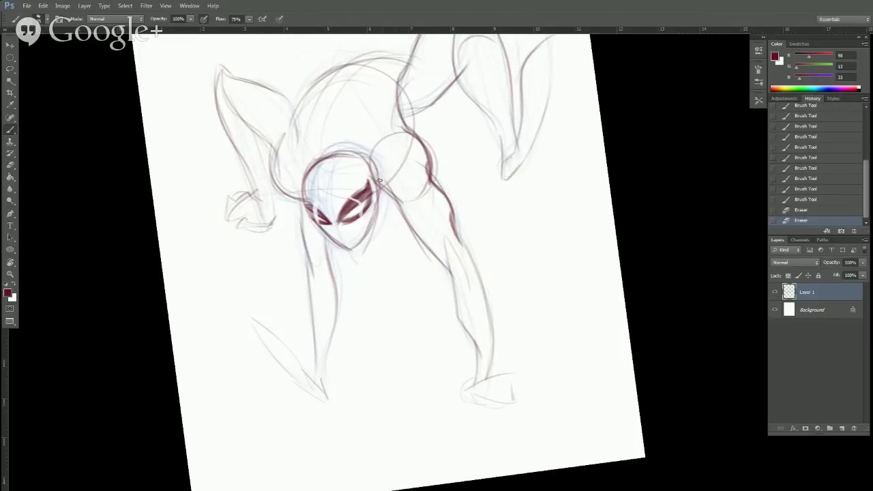
pyautogui.moveTo(379, 180)
pyautogui.mouseDown()
pyautogui.moveTo(386, 227)
pyautogui.moveTo(369, 216)
pyautogui.moveTo(364, 237)
pyautogui.moveTo(370, 179)
pyautogui.moveTo(386, 180)
pyautogui.moveTo(358, 226)
pyautogui.moveTo(370, 243)
pyautogui.moveTo(351, 245)
pyautogui.moveTo(372, 215)
pyautogui.mouseUp()
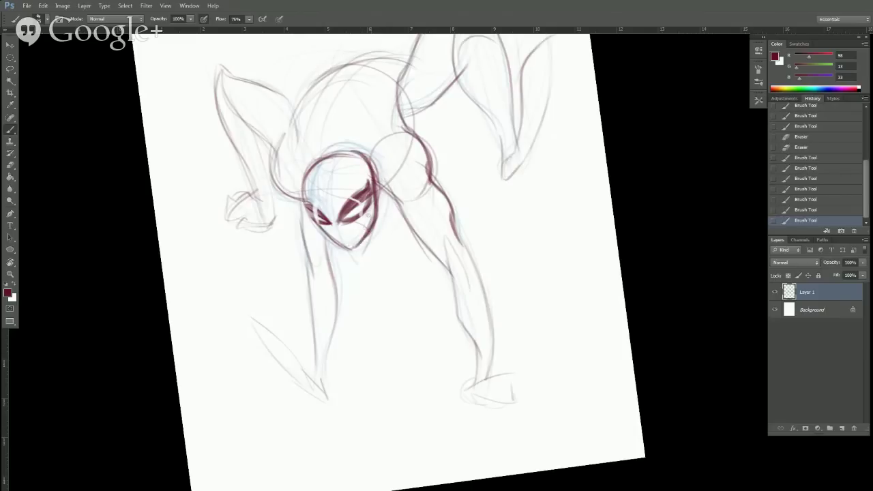
pyautogui.moveTo(345, 246); pyautogui.dragTo(316, 224)
# Ink the inner and outer contours of the supporting arm and add a muscle accent on the forearm.
pyautogui.moveTo(374, 182)
pyautogui.mouseDown()
pyautogui.moveTo(448, 274)
pyautogui.moveTo(479, 359)
pyautogui.mouseUp()
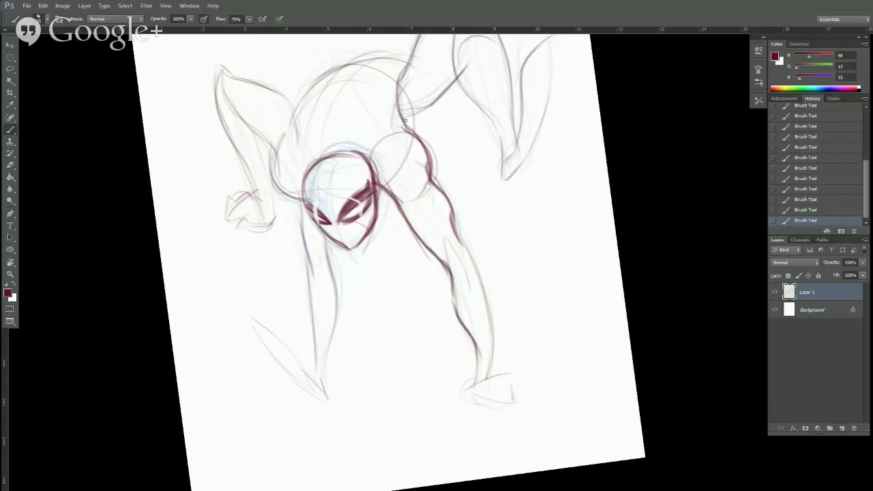
pyautogui.moveTo(404, 121); pyautogui.dragTo(431, 181)
pyautogui.moveTo(424, 145)
pyautogui.mouseDown()
pyautogui.moveTo(466, 254)
pyautogui.moveTo(471, 294)
pyautogui.mouseUp()
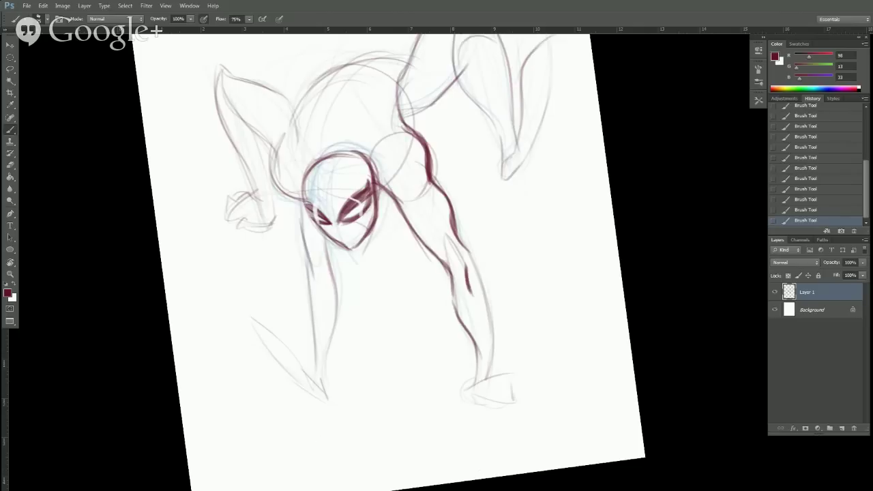
# Refine the supporting arm's forearm contours and draw its hand with two outstretched fingers.
pyautogui.moveTo(295, 489)
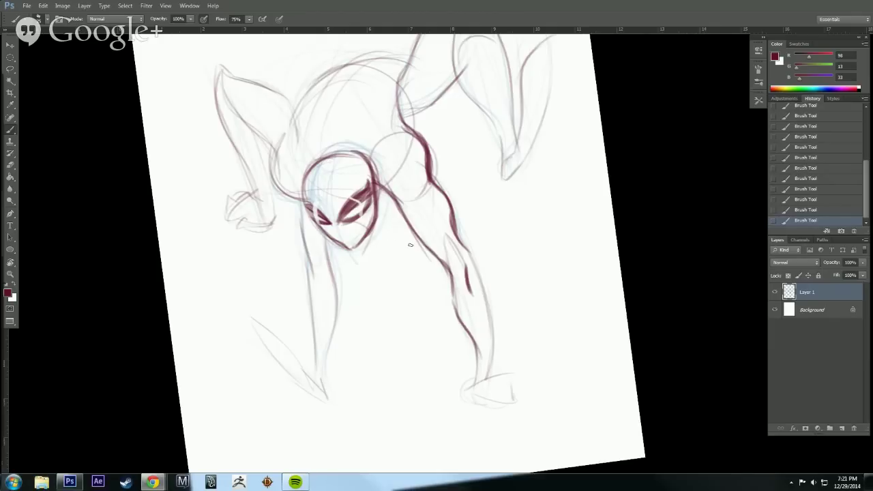
pyautogui.moveTo(456, 346); pyautogui.dragTo(461, 365)
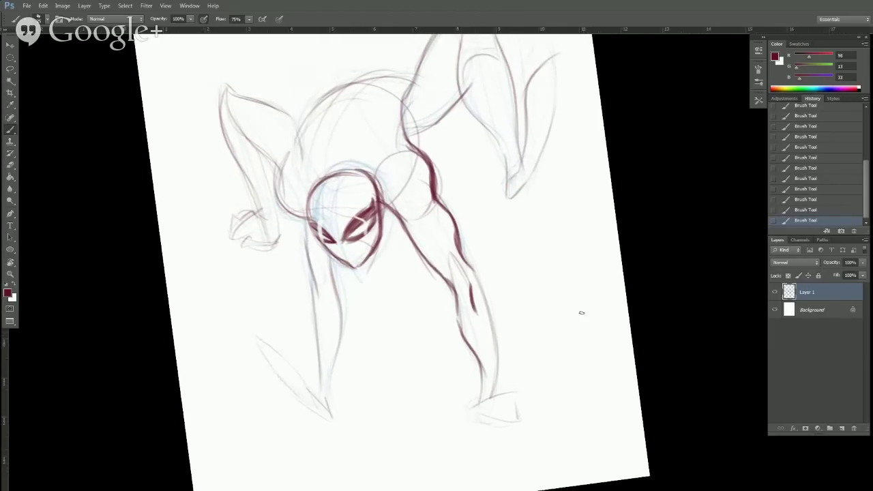
pyautogui.press('r')
pyautogui.moveTo(581, 313); pyautogui.dragTo(580, 341)
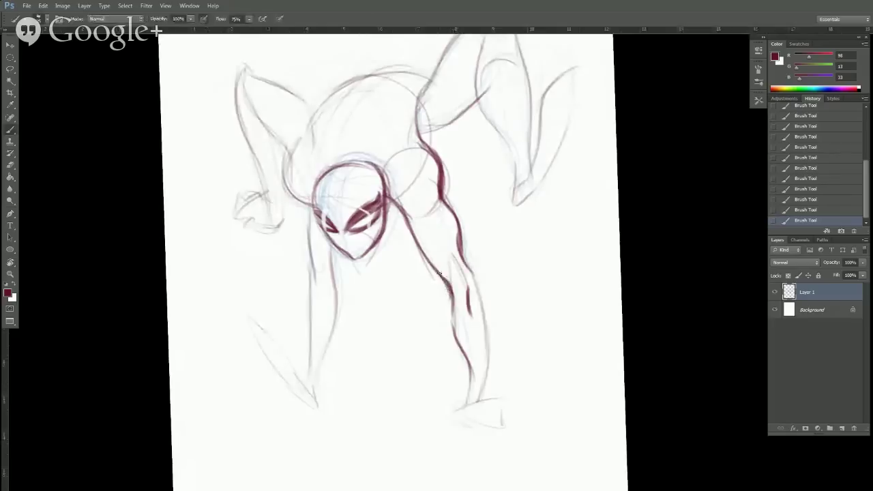
pyautogui.moveTo(439, 274)
pyautogui.mouseDown()
pyautogui.moveTo(470, 377)
pyautogui.moveTo(454, 407)
pyautogui.moveTo(479, 396)
pyautogui.mouseUp()
pyautogui.press('space')
pyautogui.moveTo(511, 438); pyautogui.dragTo(505, 399)
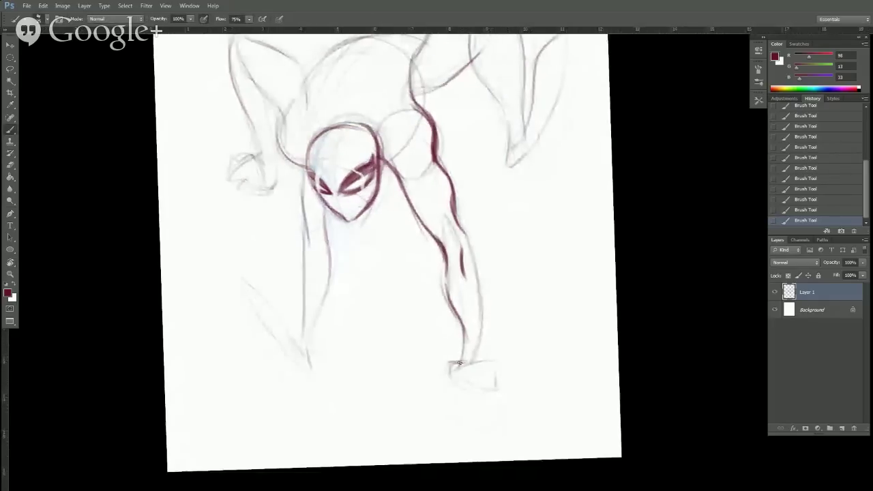
pyautogui.moveTo(456, 382)
pyautogui.mouseDown()
pyautogui.moveTo(452, 357)
pyautogui.moveTo(460, 366)
pyautogui.moveTo(529, 336)
pyautogui.moveTo(501, 358)
pyautogui.moveTo(507, 377)
pyautogui.moveTo(493, 361)
pyautogui.moveTo(486, 383)
pyautogui.moveTo(548, 390)
pyautogui.moveTo(513, 386)
pyautogui.moveTo(531, 336)
pyautogui.moveTo(484, 365)
pyautogui.moveTo(470, 366)
pyautogui.moveTo(499, 352)
pyautogui.moveTo(449, 352)
pyautogui.moveTo(452, 379)
pyautogui.moveTo(525, 388)
pyautogui.moveTo(488, 375)
pyautogui.moveTo(506, 364)
pyautogui.moveTo(481, 379)
pyautogui.moveTo(482, 280)
pyautogui.mouseUp()
pyautogui.moveTo(470, 237); pyautogui.dragTo(475, 269)
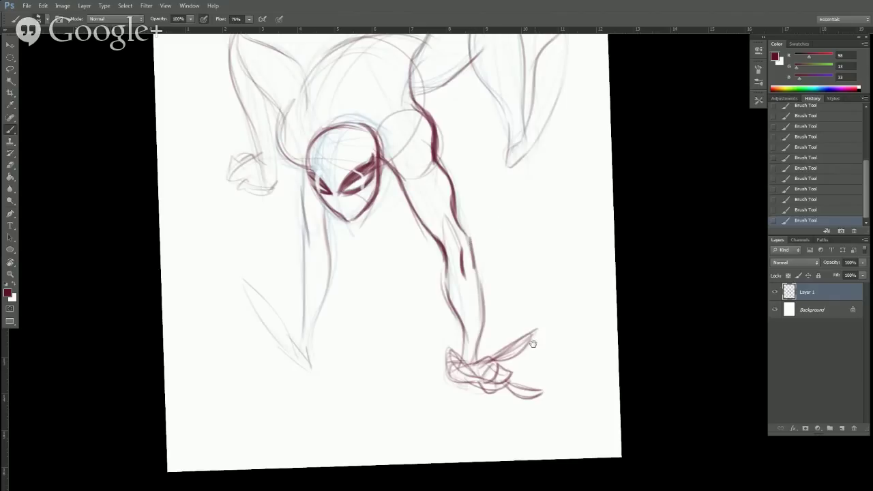
# Ink the left shoulder and the upper-arm contours of the bent left arm.
pyautogui.moveTo(535, 342); pyautogui.dragTo(556, 401)
pyautogui.moveTo(326, 230)
pyautogui.mouseDown()
pyautogui.moveTo(298, 194)
pyautogui.moveTo(300, 171)
pyautogui.mouseUp()
pyautogui.moveTo(260, 109); pyautogui.dragTo(301, 189)
pyautogui.moveTo(262, 81); pyautogui.dragTo(320, 141)
pyautogui.moveTo(301, 111)
pyautogui.mouseDown()
pyautogui.moveTo(323, 144)
pyautogui.moveTo(359, 111)
pyautogui.mouseUp()
# Ink the arched upper contour of the back from the left shoulder towards the raised leg.
pyautogui.press('r')
pyautogui.moveTo(512, 118); pyautogui.dragTo(447, 100)
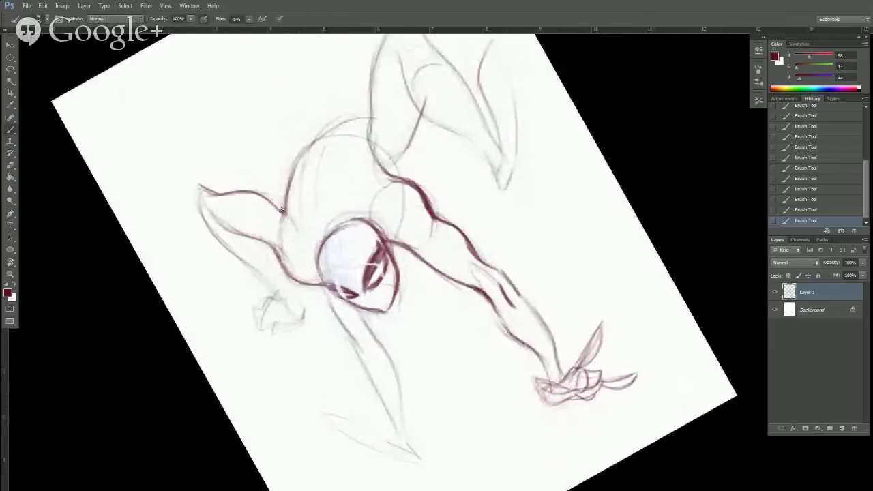
pyautogui.moveTo(283, 212)
pyautogui.mouseDown()
pyautogui.moveTo(301, 160)
pyautogui.moveTo(368, 116)
pyautogui.mouseUp()
pyautogui.moveTo(307, 153); pyautogui.dragTo(382, 118)
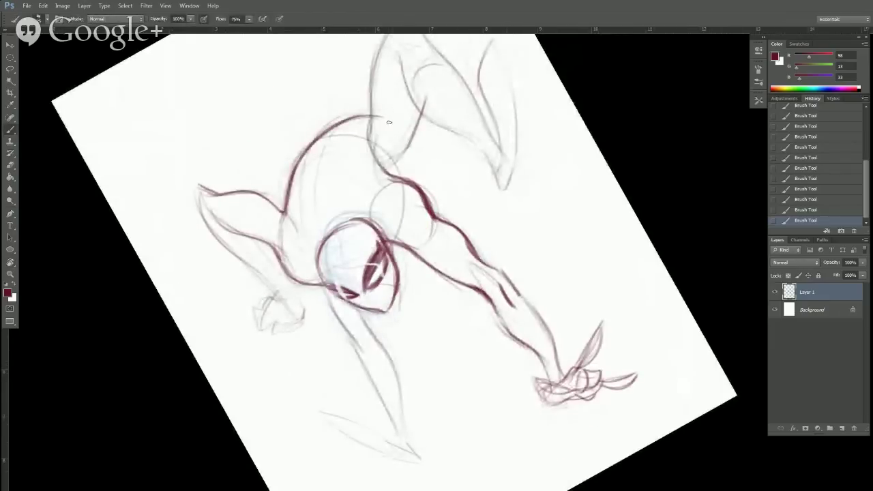
# Ink the waist and the raised thigh's contours, and erase stray lines along the thigh's upper edge.
pyautogui.moveTo(428, 178); pyautogui.dragTo(460, 281)
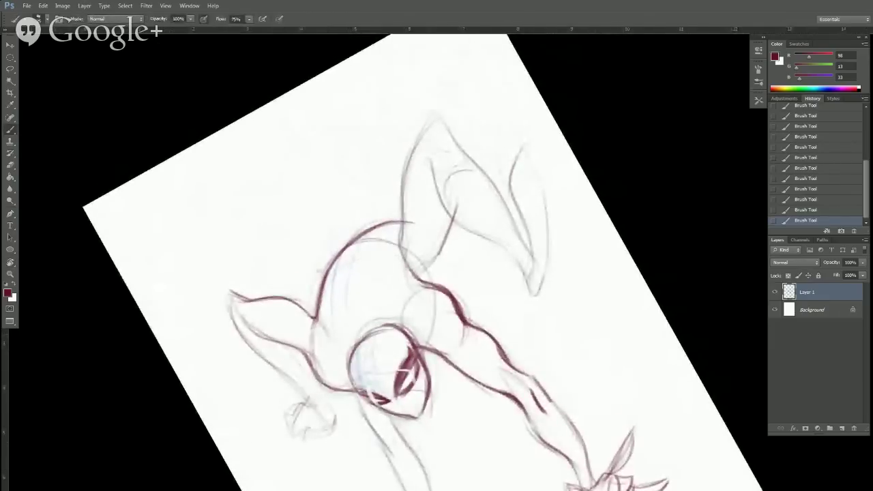
pyautogui.press('r')
pyautogui.moveTo(573, 277); pyautogui.dragTo(541, 355)
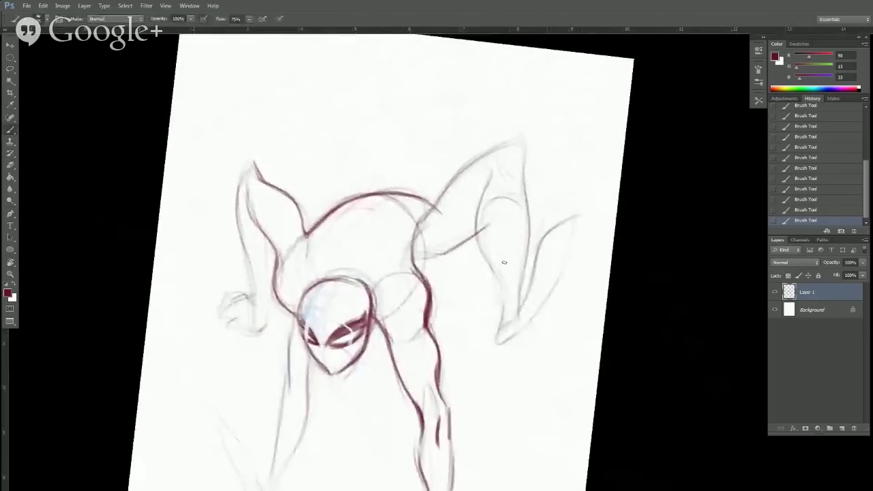
pyautogui.moveTo(413, 235)
pyautogui.mouseDown()
pyautogui.moveTo(435, 251)
pyautogui.moveTo(424, 256)
pyautogui.moveTo(436, 255)
pyautogui.mouseUp()
pyautogui.moveTo(412, 253)
pyautogui.mouseDown()
pyautogui.moveTo(464, 242)
pyautogui.moveTo(479, 228)
pyautogui.mouseUp()
pyautogui.moveTo(422, 222); pyautogui.dragTo(464, 169)
pyautogui.press('e')
pyautogui.moveTo(431, 204); pyautogui.dragTo(456, 175)
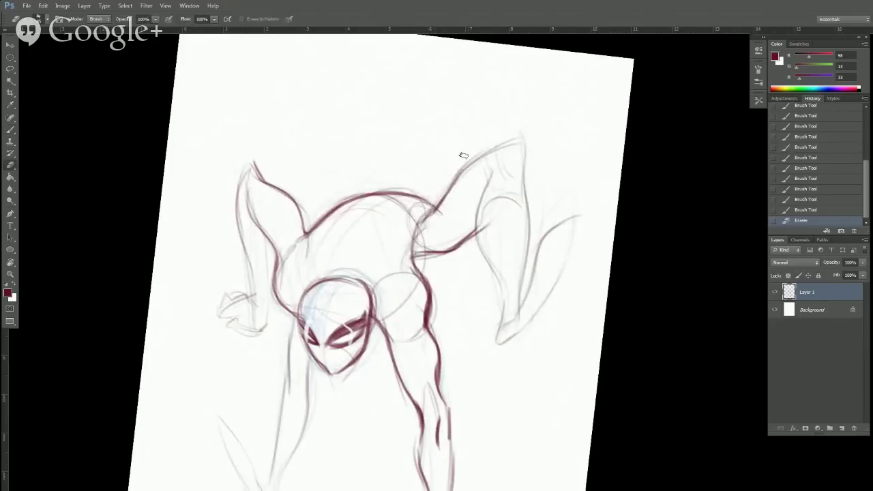
# Redraw the raised thigh's upper contour up to the knee in dark strokes and add a curved line at its base.
pyautogui.press('b')
pyautogui.moveTo(438, 209); pyautogui.dragTo(504, 142)
pyautogui.moveTo(461, 171); pyautogui.dragTo(529, 135)
pyautogui.moveTo(442, 207); pyautogui.dragTo(445, 249)
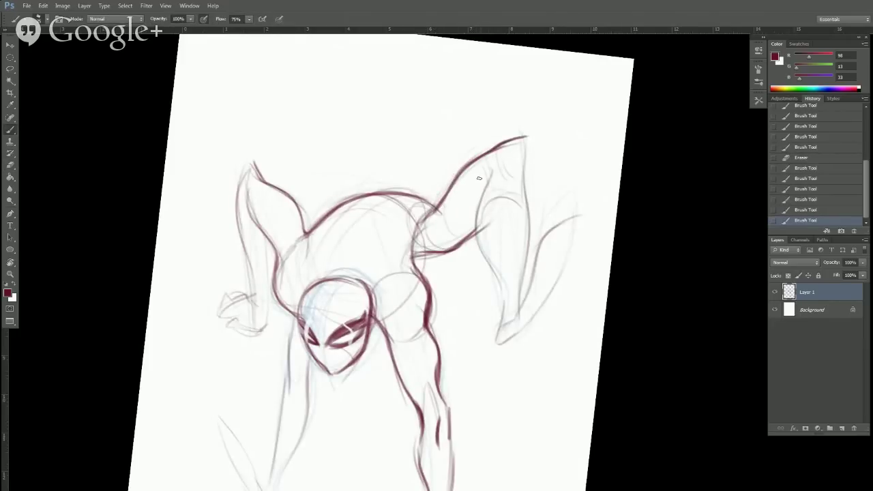
# Undo a trial curve across the raised thigh, add smaller muscle curves instead, and darken the waist line.
pyautogui.moveTo(450, 188); pyautogui.dragTo(487, 213)
pyautogui.hotkey('ctrl', 'z')
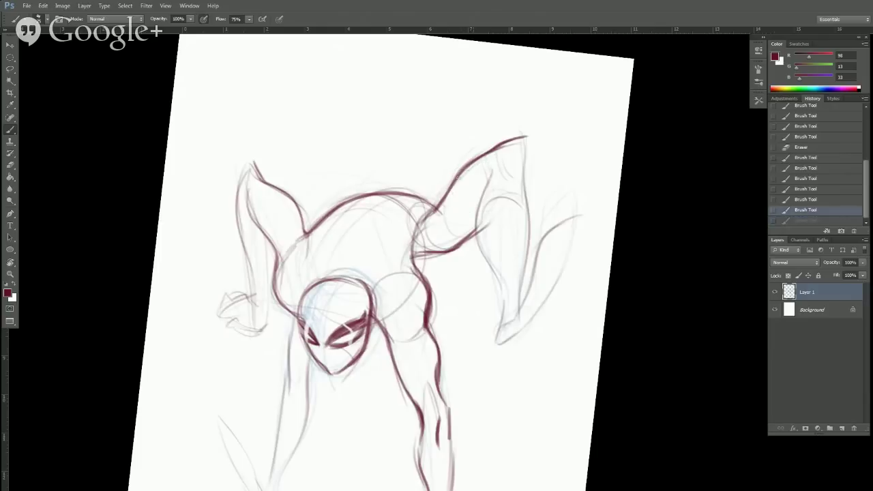
pyautogui.moveTo(460, 183)
pyautogui.mouseDown()
pyautogui.moveTo(474, 221)
pyautogui.moveTo(457, 200)
pyautogui.mouseUp()
pyautogui.moveTo(448, 203); pyautogui.dragTo(442, 209)
pyautogui.moveTo(441, 207); pyautogui.dragTo(453, 188)
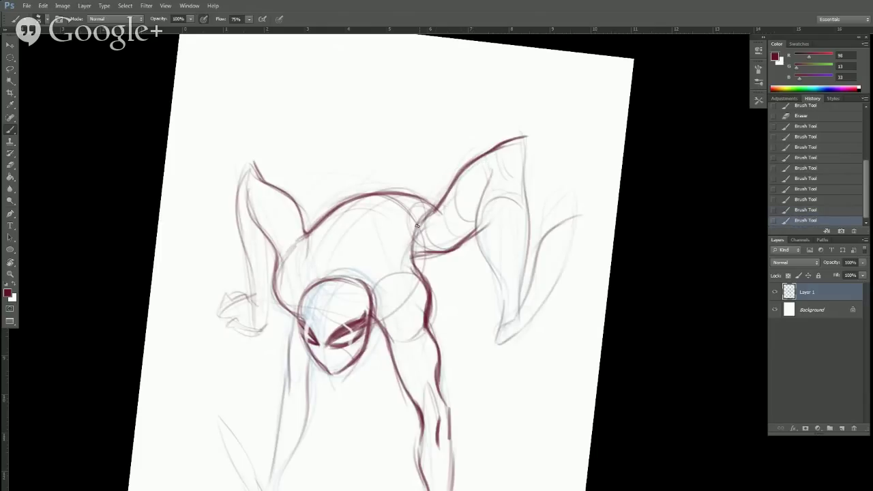
pyautogui.moveTo(416, 225)
pyautogui.mouseDown()
pyautogui.moveTo(423, 214)
pyautogui.moveTo(419, 276)
pyautogui.mouseUp()
# Ink the calf and shin contours of the raised leg and mark the ankle and heel of its foot.
pyautogui.moveTo(484, 164)
pyautogui.mouseDown()
pyautogui.moveTo(478, 250)
pyautogui.moveTo(501, 287)
pyautogui.moveTo(496, 333)
pyautogui.mouseUp()
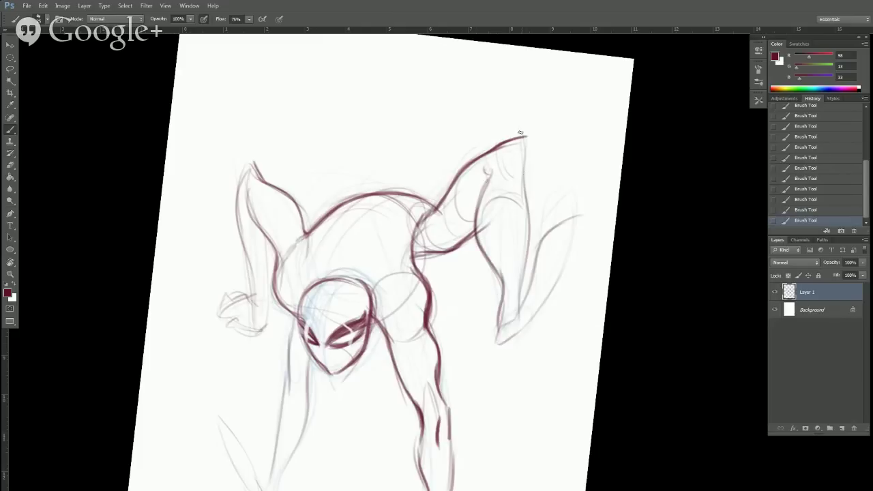
pyautogui.moveTo(521, 133); pyautogui.dragTo(524, 307)
pyautogui.moveTo(505, 269)
pyautogui.mouseDown()
pyautogui.moveTo(497, 332)
pyautogui.moveTo(524, 301)
pyautogui.mouseUp()
pyautogui.moveTo(493, 344); pyautogui.dragTo(529, 300)
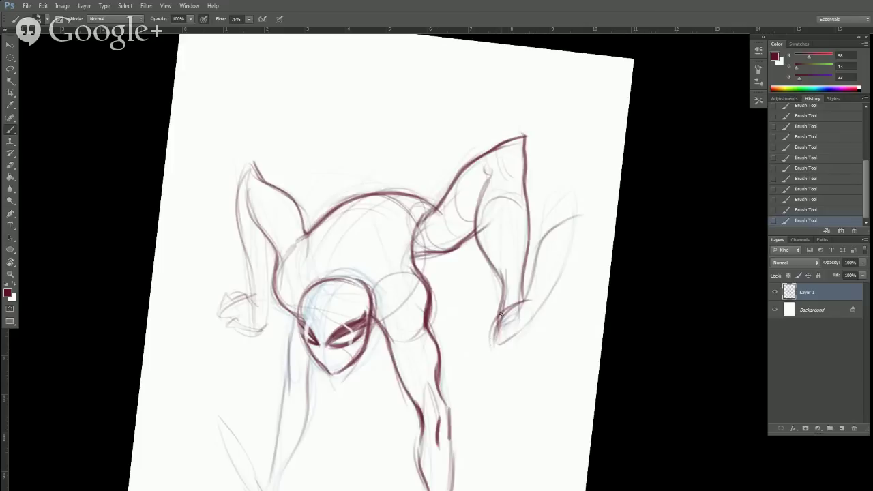
# Undo the latest brush strokes on the raised leg's foot.
pyautogui.hotkey('ctrl', 'alt', 'z')
pyautogui.hotkey('ctrl', 'alt', 'z')
pyautogui.hotkey('ctrl', 'alt', 'z')
pyautogui.hotkey('ctrl', 'alt', 'z')
pyautogui.hotkey('ctrl', 'alt', 'z')
pyautogui.hotkey('ctrl', 'alt', 'z')
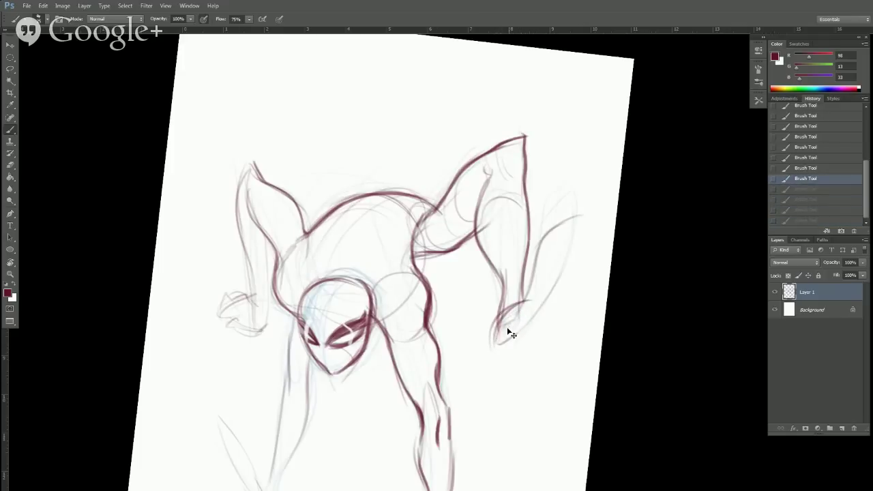
# Ink the raised leg's foot with dark heel, instep and sole contours meeting at a pointed toe, plus a short inner line.
pyautogui.moveTo(501, 329)
pyautogui.mouseDown()
pyautogui.moveTo(495, 351)
pyautogui.moveTo(530, 312)
pyautogui.mouseUp()
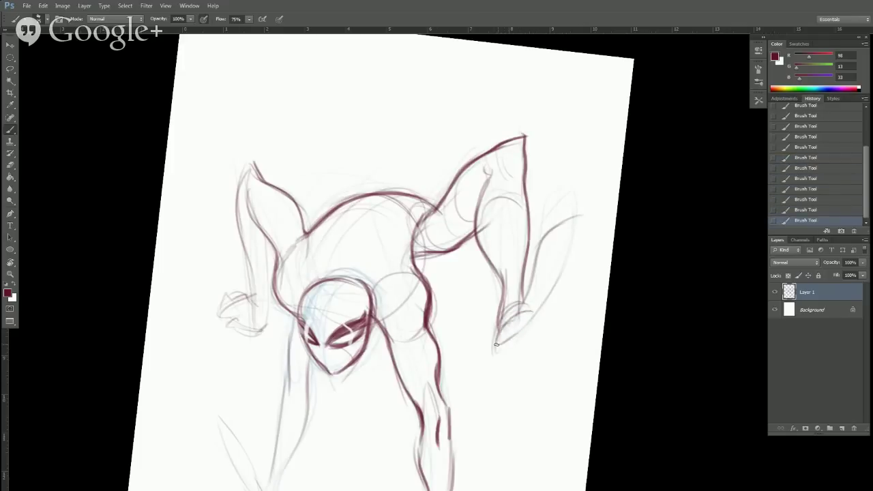
pyautogui.moveTo(494, 352); pyautogui.dragTo(579, 225)
pyautogui.moveTo(536, 253); pyautogui.dragTo(592, 215)
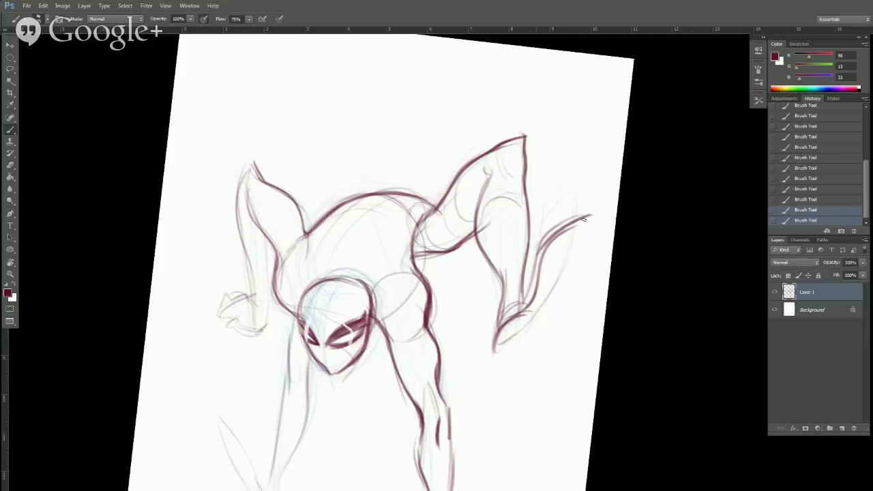
pyautogui.moveTo(511, 347)
pyautogui.mouseDown()
pyautogui.moveTo(494, 353)
pyautogui.moveTo(526, 328)
pyautogui.moveTo(504, 300)
pyautogui.mouseUp()
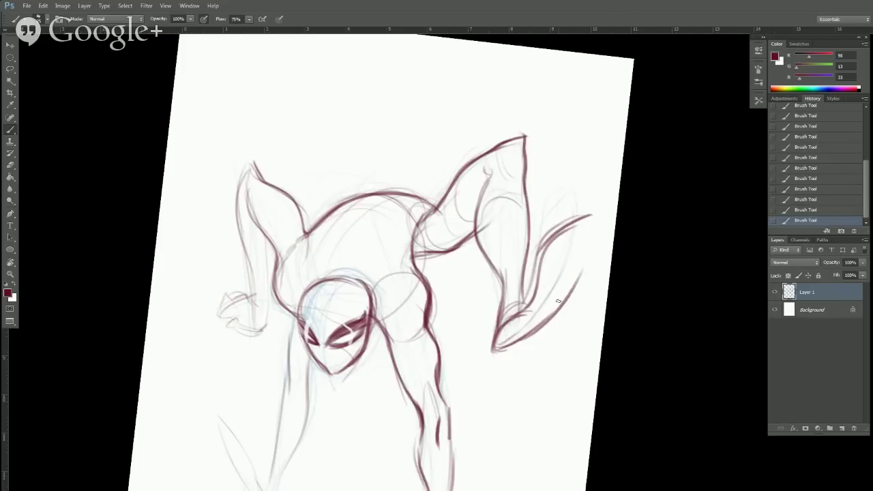
pyautogui.moveTo(558, 301); pyautogui.dragTo(598, 217)
pyautogui.moveTo(529, 289)
pyautogui.mouseDown()
pyautogui.moveTo(562, 214)
pyautogui.moveTo(557, 228)
pyautogui.moveTo(584, 219)
pyautogui.mouseUp()
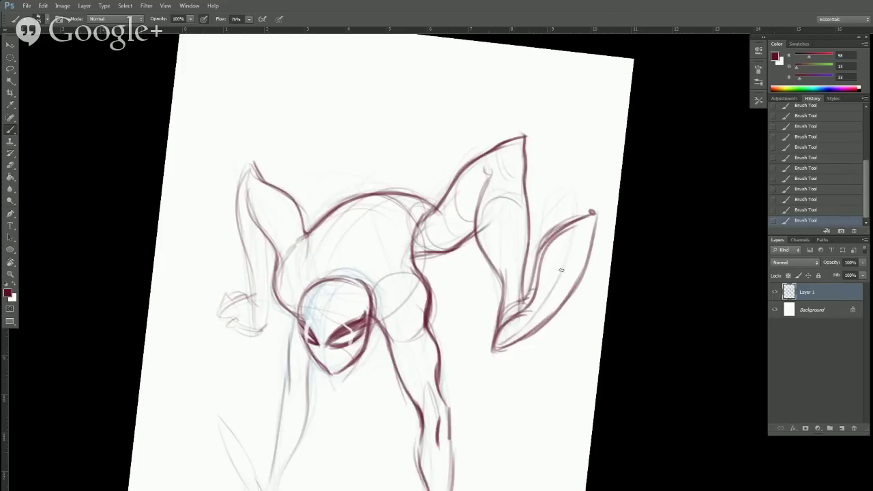
pyautogui.moveTo(554, 280); pyautogui.dragTo(574, 262)
# Sketch the shoulder curve, centre line and a rounded oval form on the figure's back, comparing the strokes through undo and redo.
pyautogui.press('r')
pyautogui.moveTo(612, 305); pyautogui.dragTo(631, 277)
pyautogui.press('space')
pyautogui.moveTo(580, 402); pyautogui.dragTo(629, 293)
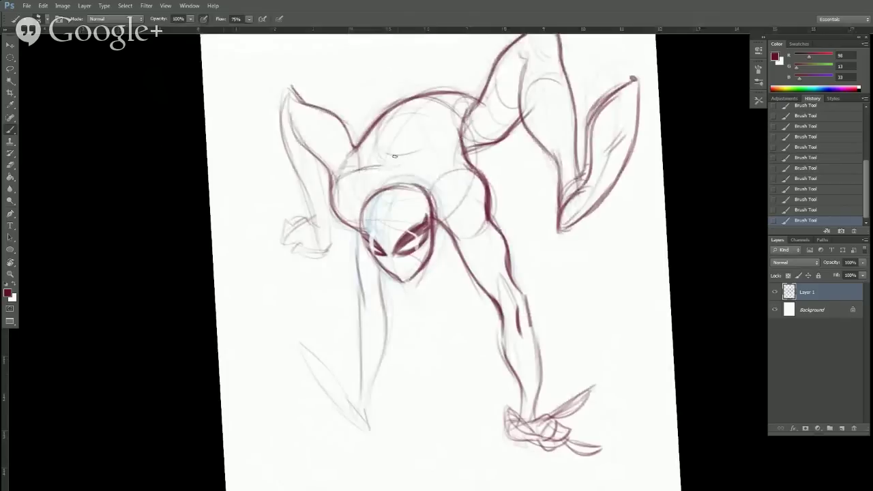
pyautogui.moveTo(393, 194)
pyautogui.mouseDown()
pyautogui.moveTo(435, 101)
pyautogui.moveTo(449, 97)
pyautogui.mouseUp()
pyautogui.hotkey('ctrl', 'alt', 'z')
pyautogui.hotkey('ctrl', 'alt', 'z')
pyautogui.hotkey('ctrl', 'alt', 'z')
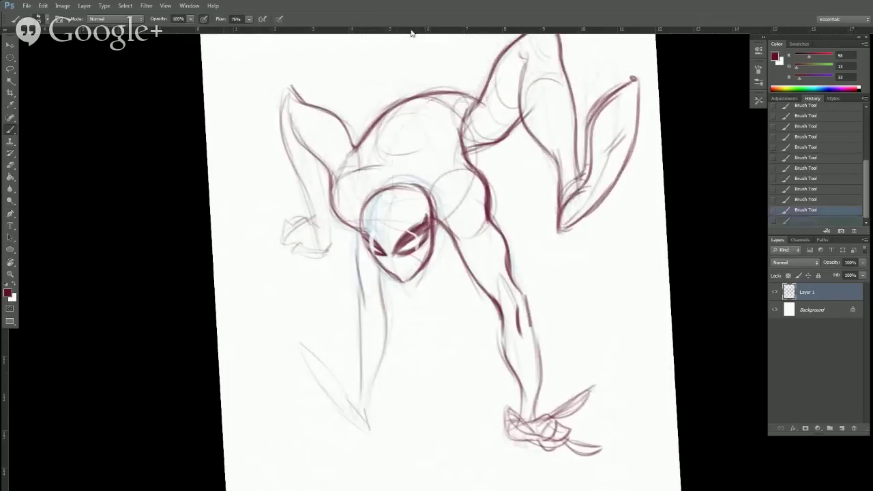
pyautogui.hotkey('ctrl', 'shift', 'z')
pyautogui.hotkey('ctrl', 'shift', 'z')
pyautogui.hotkey('ctrl', 'shift', 'z')
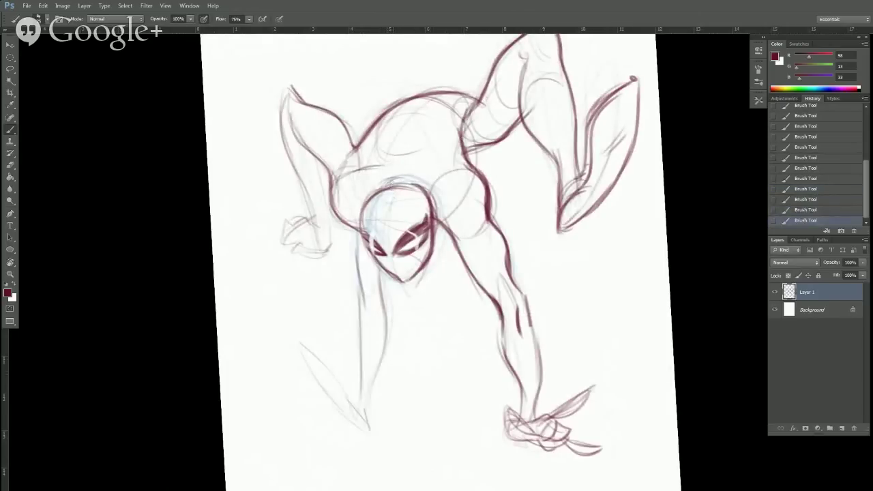
pyautogui.moveTo(390, 174)
pyautogui.mouseDown()
pyautogui.moveTo(474, 90)
pyautogui.moveTo(416, 131)
pyautogui.mouseUp()
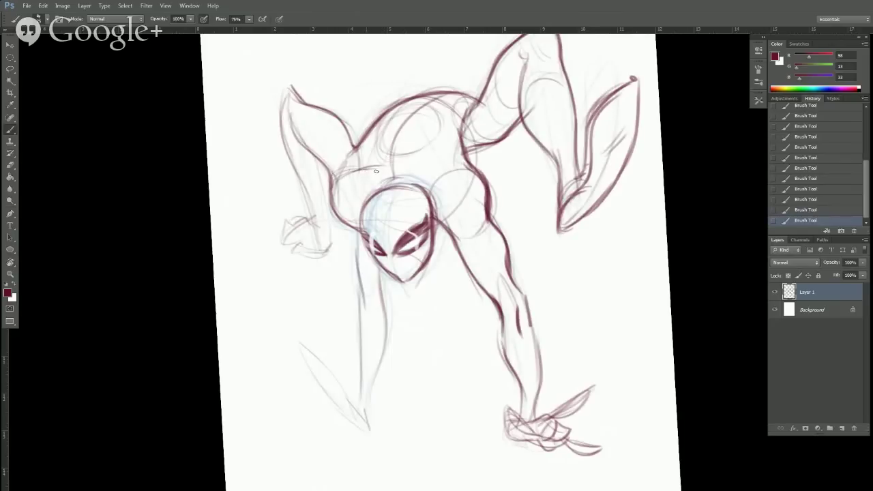
# Extend the shoulder line above the head and add muscle lines along the near supporting arm, comparing them through undo and redo.
pyautogui.press('r')
pyautogui.moveTo(401, 161)
pyautogui.mouseDown()
pyautogui.moveTo(365, 223)
pyautogui.moveTo(381, 202)
pyautogui.mouseUp()
pyautogui.moveTo(342, 253); pyautogui.dragTo(338, 287)
pyautogui.press('r')
pyautogui.moveTo(441, 202)
pyautogui.mouseDown()
pyautogui.moveTo(491, 239)
pyautogui.moveTo(495, 273)
pyautogui.mouseUp()
pyautogui.moveTo(455, 222); pyautogui.dragTo(487, 297)
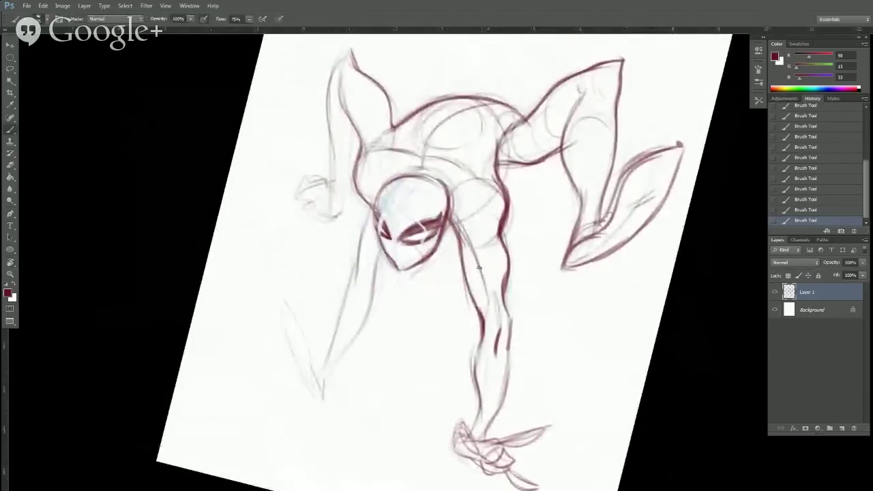
pyautogui.moveTo(476, 359); pyautogui.dragTo(496, 357)
pyautogui.hotkey('ctrl', 'alt', 'z')
pyautogui.hotkey('ctrl', 'alt', 'z')
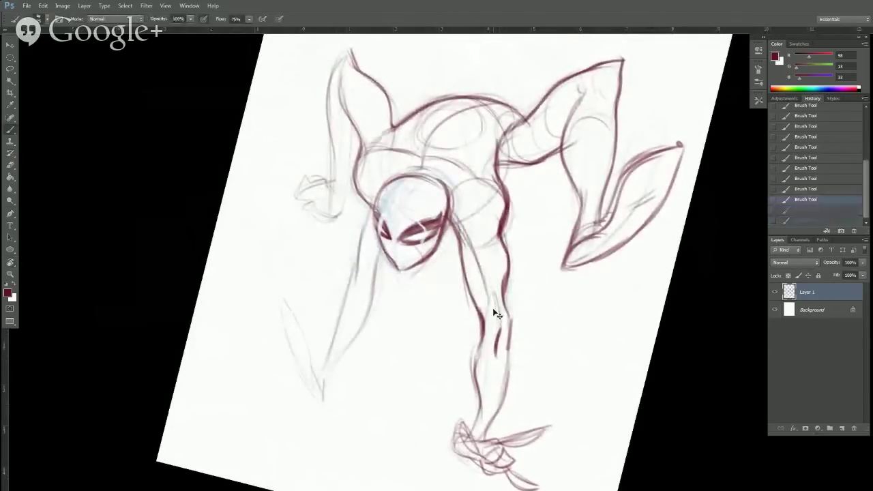
pyautogui.hotkey('ctrl', 'shift', 'z')
pyautogui.hotkey('ctrl', 'shift', 'z')
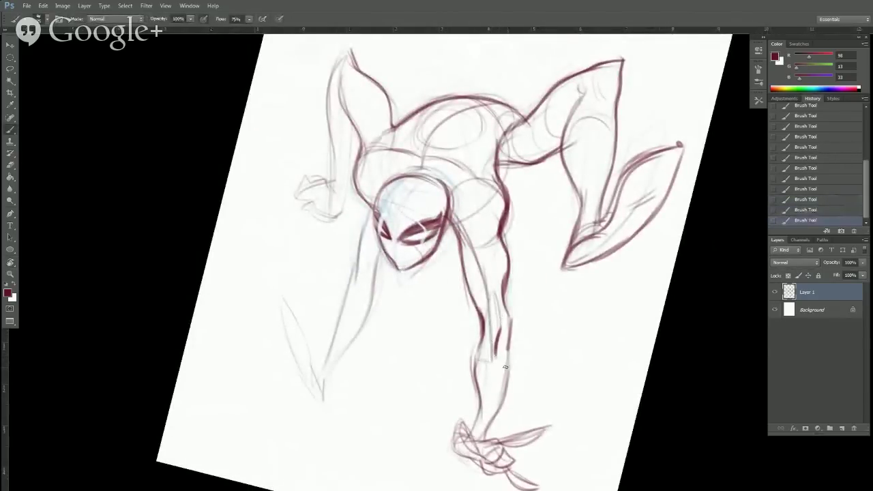
# Darken the thigh and knee contours of the far bent leg and add a curve across its shin.
pyautogui.scroll(-2, 511, 375)
pyautogui.press('r')
pyautogui.moveTo(641, 390); pyautogui.dragTo(665, 346)
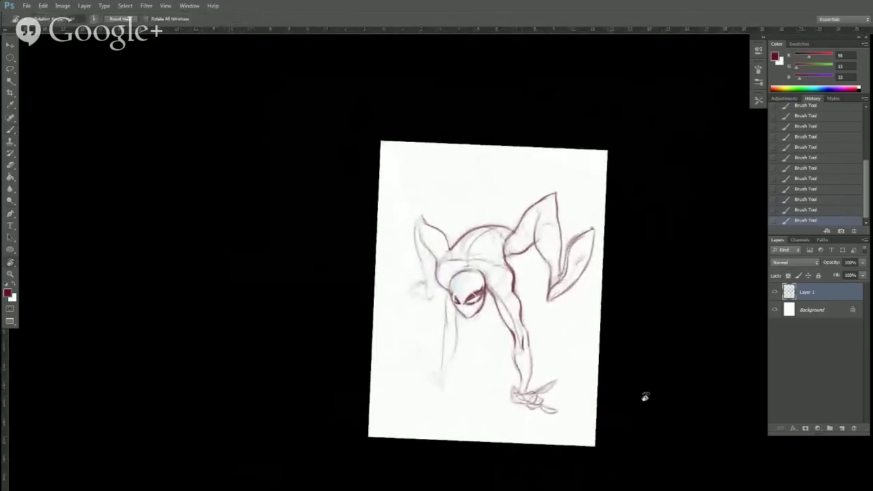
pyautogui.moveTo(637, 433)
pyautogui.mouseDown()
pyautogui.moveTo(660, 268)
pyautogui.moveTo(582, 388)
pyautogui.moveTo(639, 301)
pyautogui.moveTo(612, 335)
pyautogui.mouseUp()
pyautogui.scroll(2, 562, 353)
pyautogui.press('b')
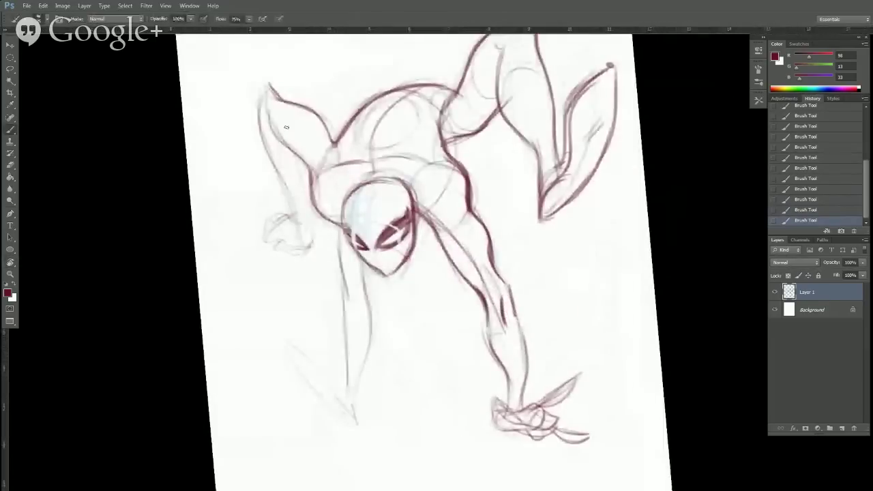
pyautogui.moveTo(299, 105)
pyautogui.mouseDown()
pyautogui.moveTo(333, 162)
pyautogui.moveTo(260, 107)
pyautogui.mouseUp()
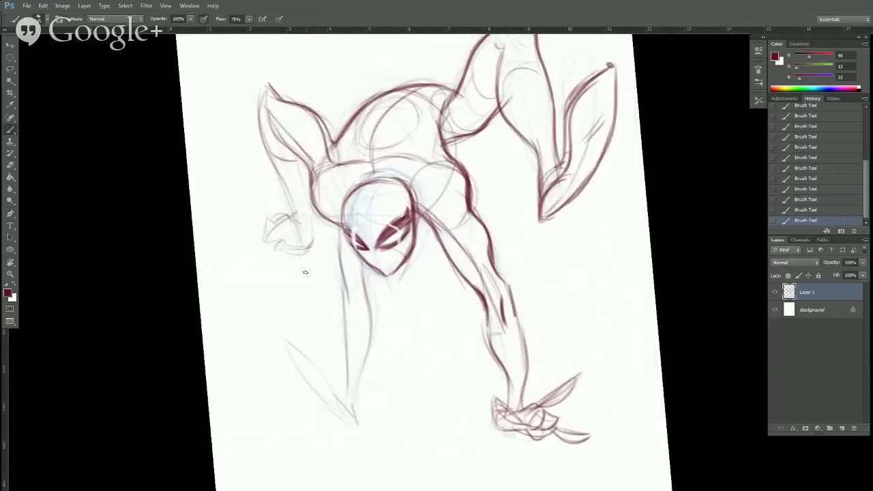
# Ink the far leg's shin, erase its faint foot, and redraw the foot higher up.
pyautogui.moveTo(263, 133)
pyautogui.mouseDown()
pyautogui.moveTo(292, 200)
pyautogui.moveTo(282, 209)
pyautogui.moveTo(290, 196)
pyautogui.moveTo(264, 190)
pyautogui.moveTo(288, 218)
pyautogui.moveTo(274, 223)
pyautogui.moveTo(306, 217)
pyautogui.moveTo(302, 202)
pyautogui.moveTo(294, 226)
pyautogui.moveTo(264, 234)
pyautogui.moveTo(296, 225)
pyautogui.moveTo(260, 232)
pyautogui.moveTo(280, 210)
pyautogui.moveTo(300, 208)
pyautogui.moveTo(281, 226)
pyautogui.moveTo(274, 214)
pyautogui.moveTo(285, 204)
pyautogui.moveTo(261, 195)
pyautogui.moveTo(282, 224)
pyautogui.mouseUp()
pyautogui.press('e')
pyautogui.press('b')
pyautogui.moveTo(267, 196)
pyautogui.mouseDown()
pyautogui.moveTo(278, 206)
pyautogui.moveTo(294, 198)
pyautogui.mouseUp()
pyautogui.moveTo(294, 198)
pyautogui.mouseDown()
pyautogui.moveTo(289, 206)
pyautogui.moveTo(260, 111)
pyautogui.moveTo(266, 92)
pyautogui.moveTo(279, 143)
pyautogui.mouseUp()
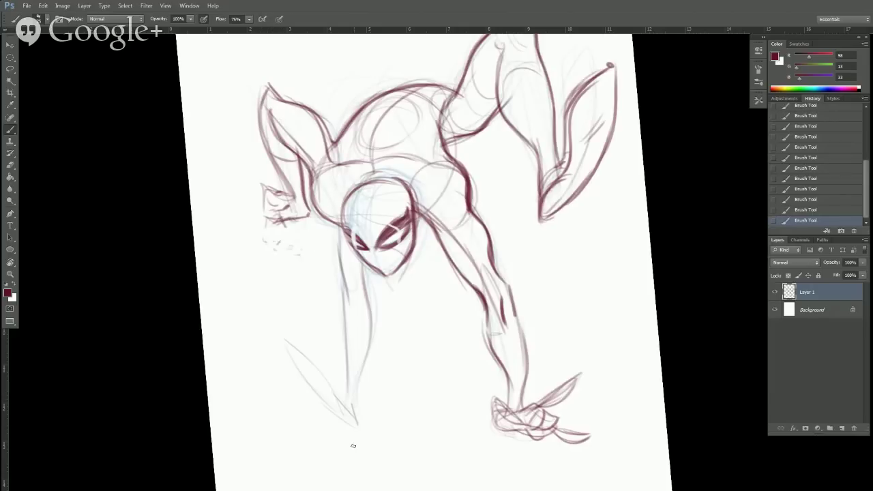
# Darken the far supporting arm down to its pointed hand outline and add a curve across the forearm.
pyautogui.moveTo(337, 229); pyautogui.dragTo(339, 262)
pyautogui.moveTo(362, 294); pyautogui.dragTo(368, 339)
pyautogui.moveTo(341, 270)
pyautogui.mouseDown()
pyautogui.moveTo(344, 398)
pyautogui.moveTo(364, 399)
pyautogui.moveTo(295, 350)
pyautogui.moveTo(341, 414)
pyautogui.moveTo(307, 387)
pyautogui.moveTo(358, 424)
pyautogui.mouseUp()
pyautogui.moveTo(286, 339)
pyautogui.mouseDown()
pyautogui.moveTo(337, 412)
pyautogui.moveTo(325, 388)
pyautogui.mouseUp()
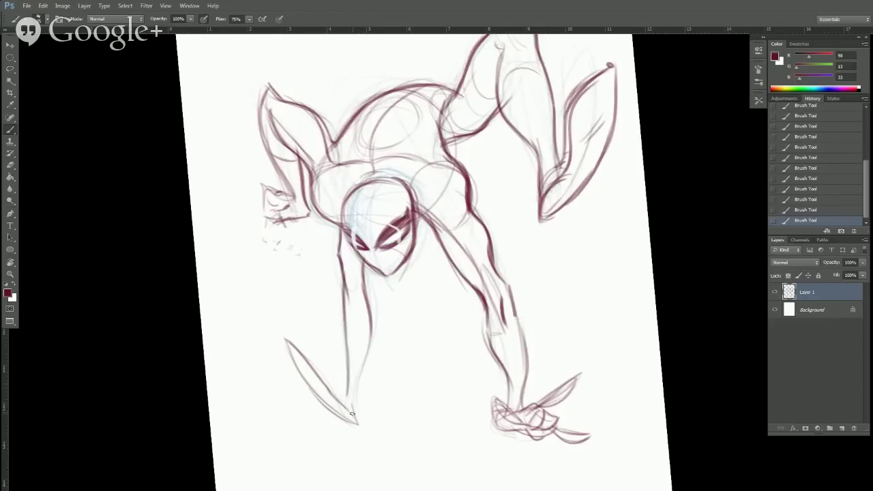
pyautogui.moveTo(356, 423)
pyautogui.mouseDown()
pyautogui.moveTo(354, 377)
pyautogui.moveTo(372, 311)
pyautogui.mouseUp()
pyautogui.press('r')
pyautogui.moveTo(561, 232); pyautogui.dragTo(541, 371)
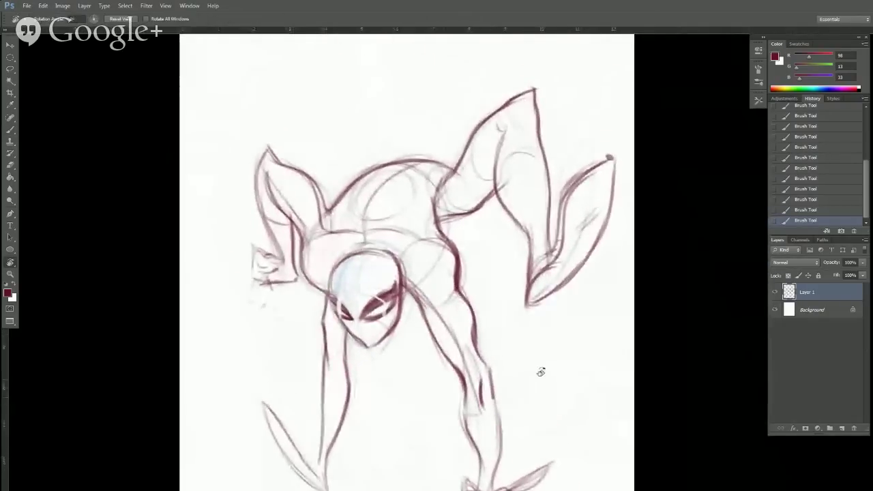
pyautogui.press('b')
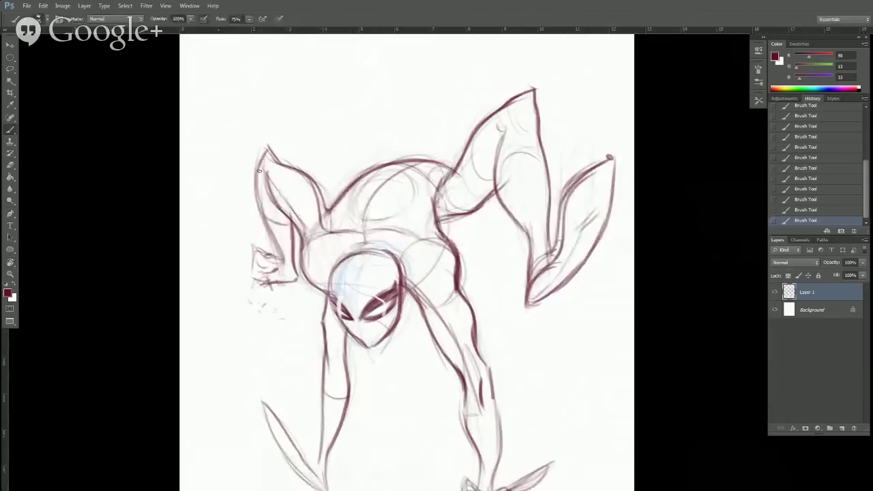
# Reinforce the far leg's knee line and build up the oval and curved contour lines on the back.
pyautogui.moveTo(264, 166)
pyautogui.mouseDown()
pyautogui.moveTo(269, 228)
pyautogui.moveTo(270, 185)
pyautogui.mouseUp()
pyautogui.moveTo(442, 354); pyautogui.dragTo(413, 287)
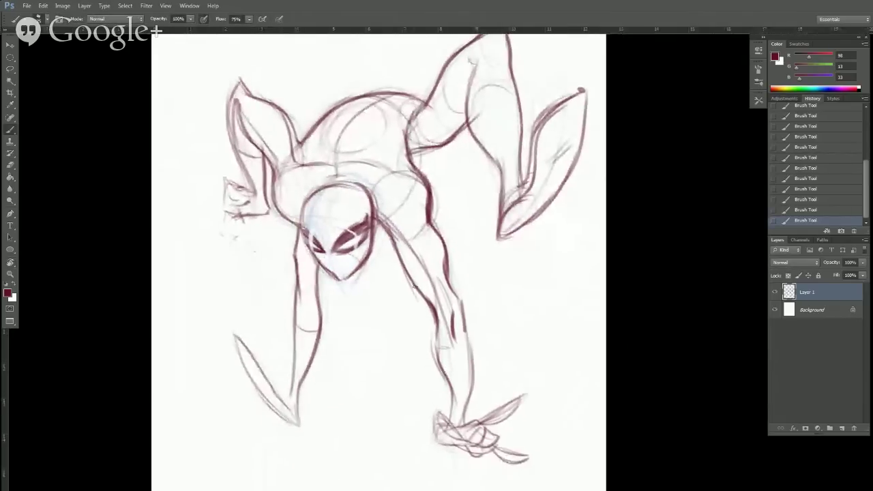
pyautogui.moveTo(370, 142)
pyautogui.mouseDown()
pyautogui.moveTo(386, 132)
pyautogui.moveTo(380, 112)
pyautogui.moveTo(366, 109)
pyautogui.moveTo(412, 118)
pyautogui.mouseUp()
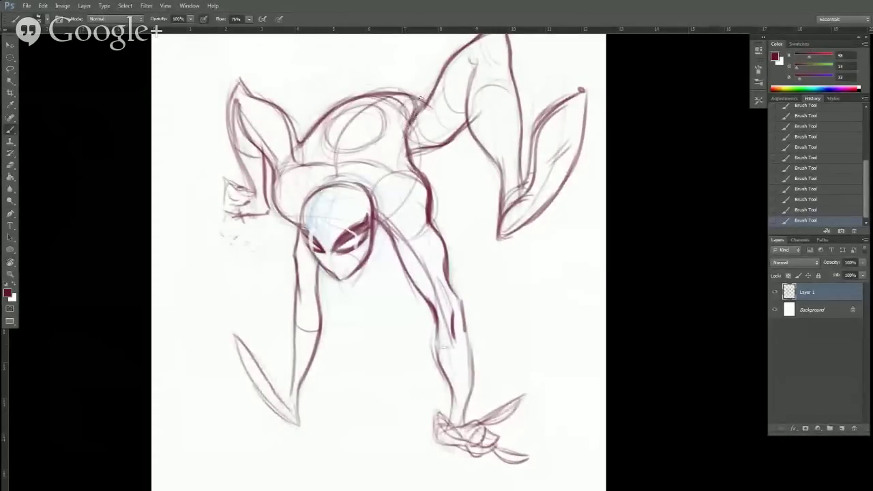
# Undo the last two strokes and erase part of the back contour near the raised thigh.
pyautogui.press('r')
pyautogui.moveTo(503, 113)
pyautogui.mouseDown()
pyautogui.moveTo(287, 244)
pyautogui.moveTo(263, 267)
pyautogui.moveTo(262, 318)
pyautogui.mouseUp()
pyautogui.hotkey('ctrl', 'alt', 'z')
pyautogui.hotkey('ctrl', 'alt', 'z')
pyautogui.press('e')
pyautogui.moveTo(264, 252); pyautogui.dragTo(260, 328)
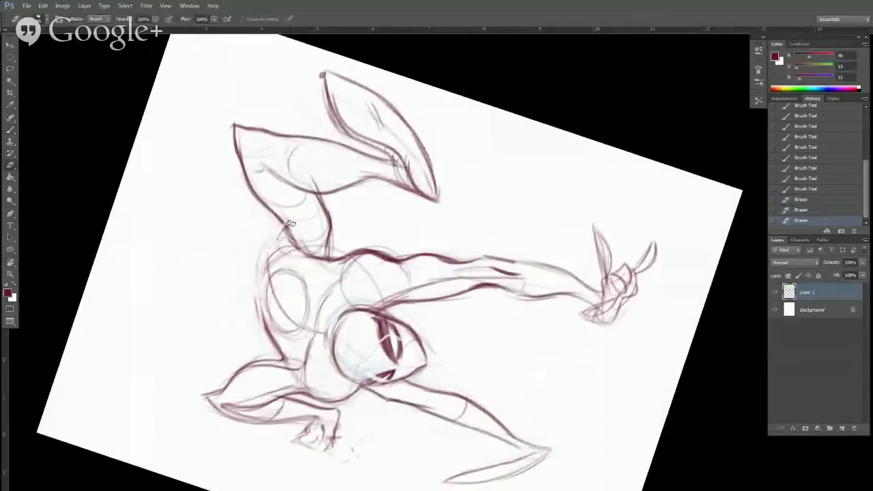
# Redraw the lower back contour into the raised thigh with dark strokes and clean up their junction with the eraser.
pyautogui.press('b')
pyautogui.moveTo(264, 295); pyautogui.dragTo(262, 319)
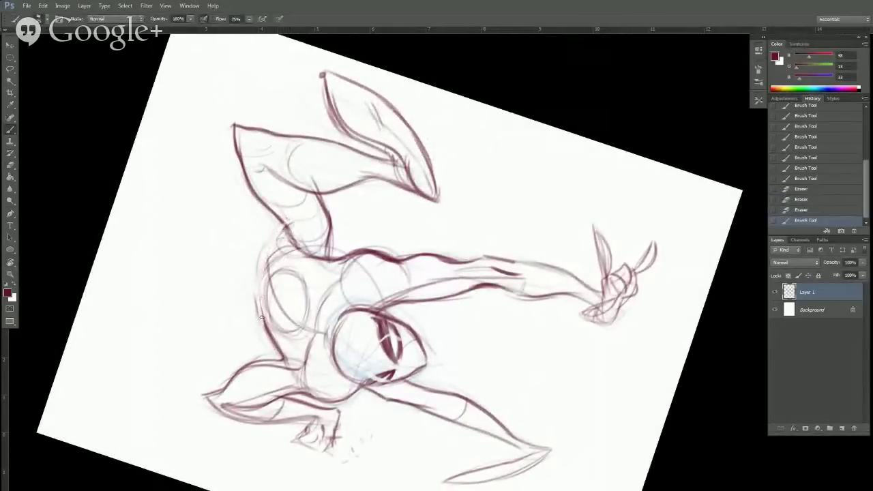
pyautogui.moveTo(275, 253); pyautogui.dragTo(261, 319)
pyautogui.moveTo(285, 235); pyautogui.dragTo(264, 291)
pyautogui.moveTo(297, 236); pyautogui.dragTo(322, 253)
pyautogui.moveTo(287, 227)
pyautogui.mouseDown()
pyautogui.moveTo(298, 234)
pyautogui.moveTo(281, 230)
pyautogui.moveTo(287, 238)
pyautogui.moveTo(274, 255)
pyautogui.moveTo(295, 247)
pyautogui.moveTo(283, 247)
pyautogui.moveTo(309, 256)
pyautogui.moveTo(297, 249)
pyautogui.mouseUp()
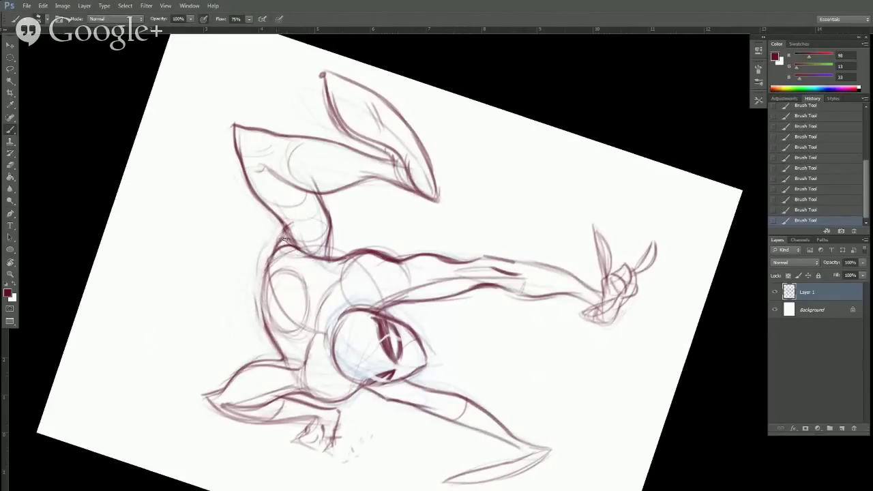
pyautogui.press('e')
pyautogui.moveTo(283, 234)
pyautogui.mouseDown()
pyautogui.moveTo(271, 255)
pyautogui.moveTo(288, 239)
pyautogui.mouseUp()
pyautogui.press('b')
# Write a "?!" note above the figure with an arrow pointing at the junction of back and raised thigh.
pyautogui.press('r')
pyautogui.moveTo(522, 206)
pyautogui.mouseDown()
pyautogui.moveTo(516, 325)
pyautogui.moveTo(500, 337)
pyautogui.mouseUp()
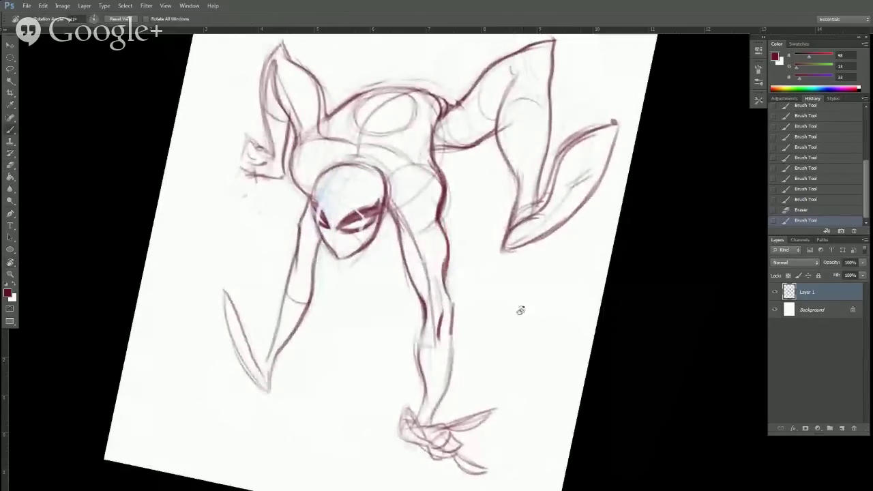
pyautogui.moveTo(555, 335)
pyautogui.mouseDown()
pyautogui.moveTo(551, 287)
pyautogui.moveTo(565, 363)
pyautogui.mouseUp()
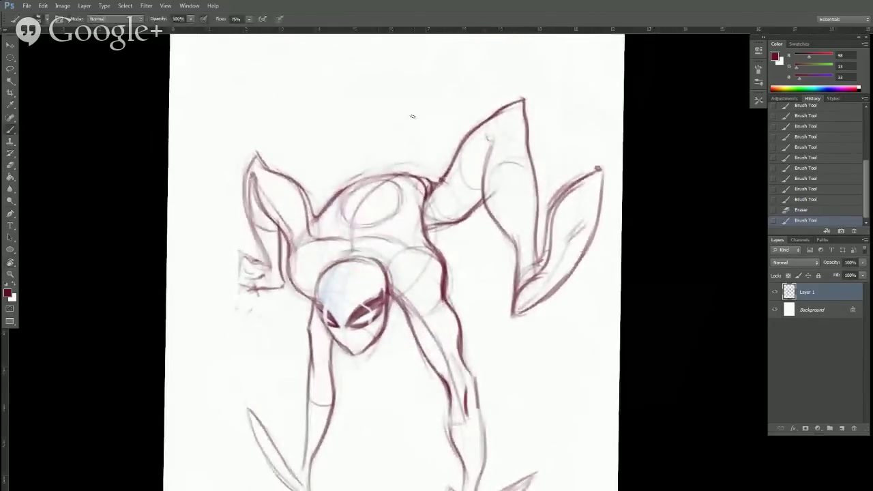
pyautogui.moveTo(416, 116); pyautogui.dragTo(431, 152)
pyautogui.moveTo(400, 94)
pyautogui.mouseDown()
pyautogui.moveTo(408, 102)
pyautogui.moveTo(419, 96)
pyautogui.mouseUp()
pyautogui.click(413, 107)
pyautogui.click(424, 106)
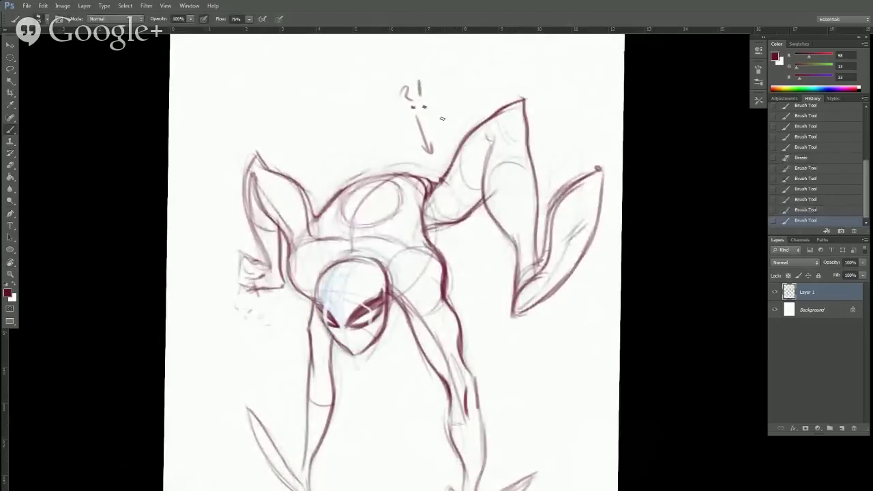
# Lasso the "?!" note with its arrow, delete it, and clear the selection.
pyautogui.press('l')
pyautogui.moveTo(408, 157)
pyautogui.mouseDown()
pyautogui.moveTo(452, 119)
pyautogui.moveTo(406, 156)
pyautogui.mouseUp()
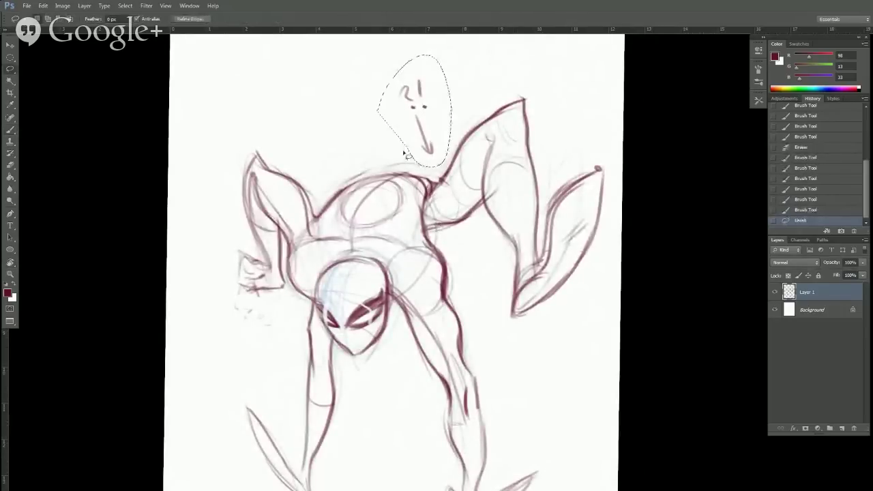
pyautogui.press('Delete')
pyautogui.hotkey('ctrl', 'd')
# Erase the dark upper contour of the back between the far leg and the raised thigh.
pyautogui.press('r')
pyautogui.moveTo(531, 415)
pyautogui.mouseDown()
pyautogui.moveTo(539, 390)
pyautogui.moveTo(573, 387)
pyautogui.mouseUp()
pyautogui.moveTo(560, 438); pyautogui.dragTo(533, 345)
pyautogui.keyDown('alt'); pyautogui.click(547, 389); pyautogui.keyUp('alt')
pyautogui.keyDown('alt'); pyautogui.click(549, 404); pyautogui.keyUp('alt')
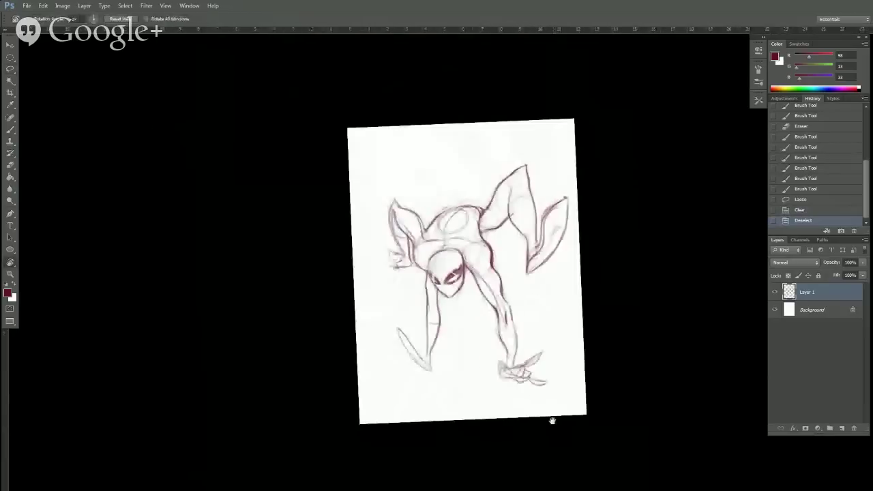
pyautogui.moveTo(514, 250); pyautogui.dragTo(503, 221)
pyautogui.press('e')
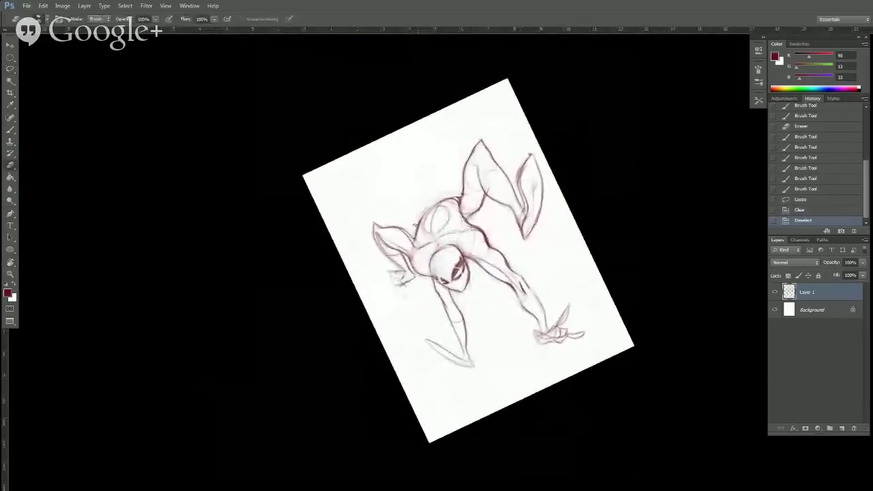
pyautogui.moveTo(423, 205)
pyautogui.mouseDown()
pyautogui.moveTo(434, 215)
pyautogui.moveTo(423, 230)
pyautogui.mouseUp()
pyautogui.moveTo(412, 232); pyautogui.dragTo(420, 236)
pyautogui.press('r')
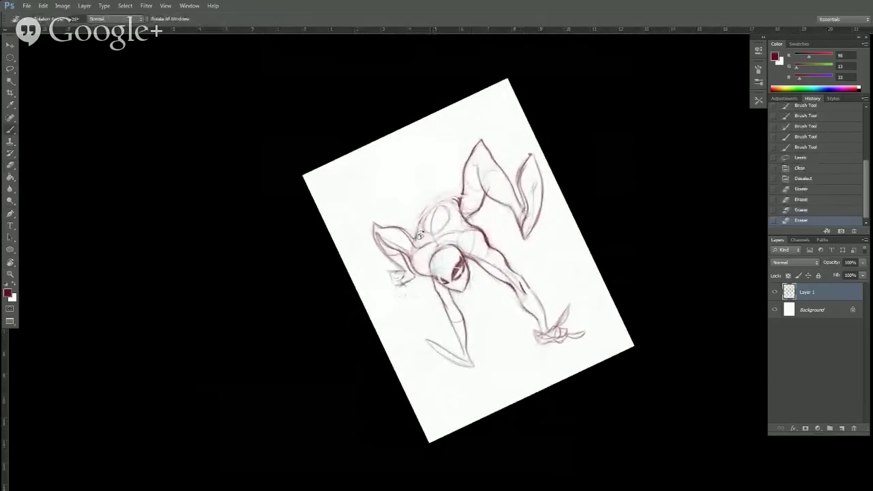
# Redraw the lower back with a flatter curve and darken the hip crease where it meets the raised thigh.
pyautogui.press('b')
pyautogui.moveTo(464, 207); pyautogui.dragTo(469, 215)
pyautogui.moveTo(449, 209)
pyautogui.mouseDown()
pyautogui.moveTo(465, 230)
pyautogui.moveTo(437, 203)
pyautogui.mouseUp()
pyautogui.moveTo(437, 204); pyautogui.dragTo(467, 209)
pyautogui.moveTo(457, 213); pyautogui.dragTo(456, 231)
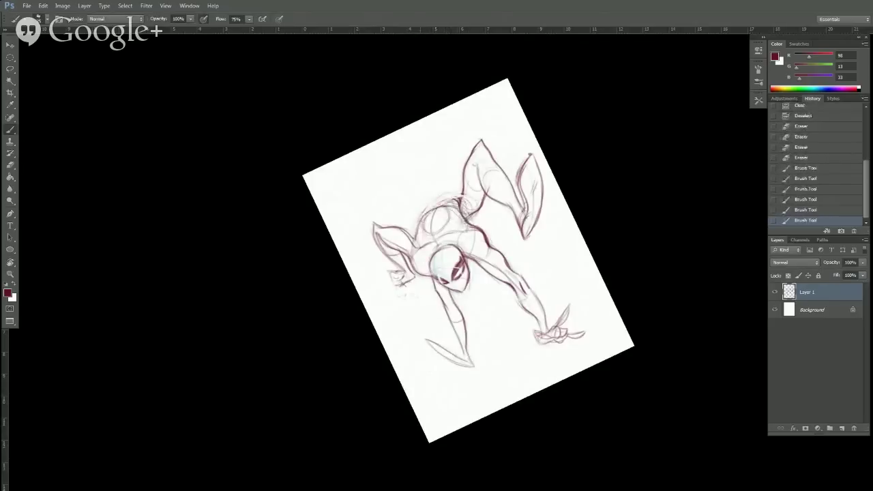
pyautogui.moveTo(458, 199); pyautogui.dragTo(466, 216)
pyautogui.moveTo(461, 201); pyautogui.dragTo(471, 216)
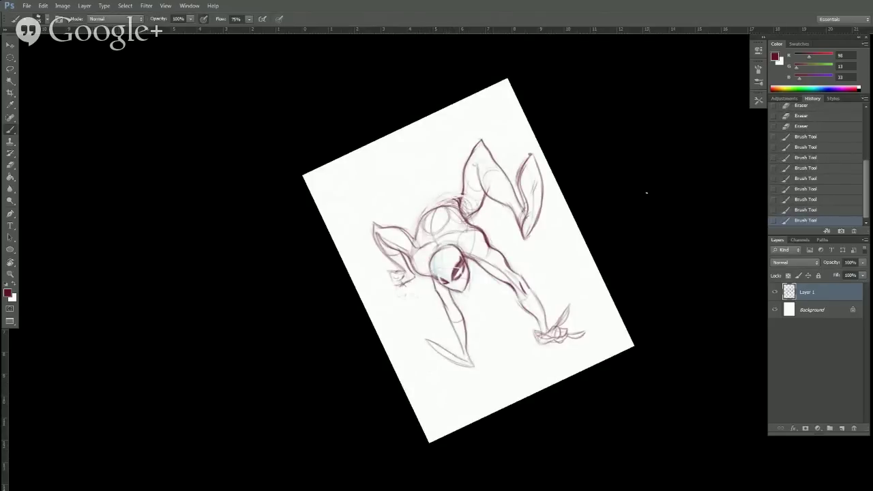
# Redraw the curved upper contour of the back between the far limb and the raised thigh with short dark strokes.
pyautogui.press('r')
pyautogui.moveTo(647, 193)
pyautogui.mouseDown()
pyautogui.moveTo(581, 355)
pyautogui.moveTo(610, 234)
pyautogui.moveTo(599, 182)
pyautogui.mouseUp()
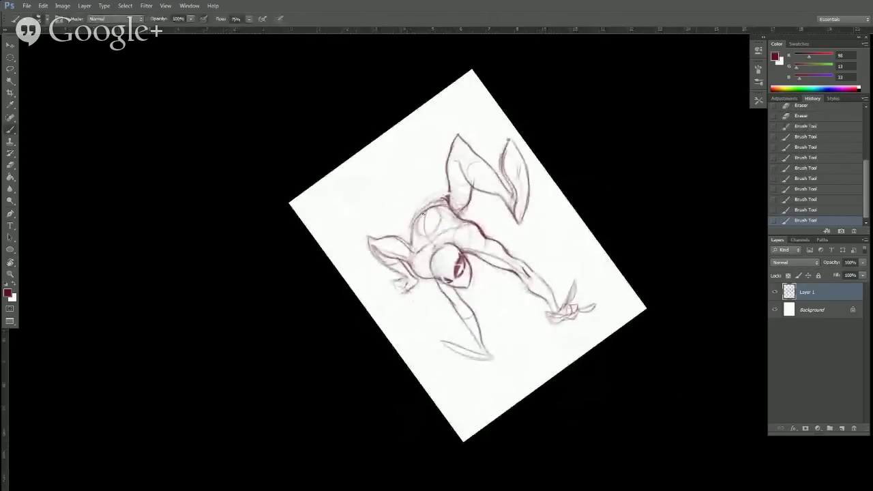
pyautogui.moveTo(422, 216); pyautogui.dragTo(435, 201)
pyautogui.press('e')
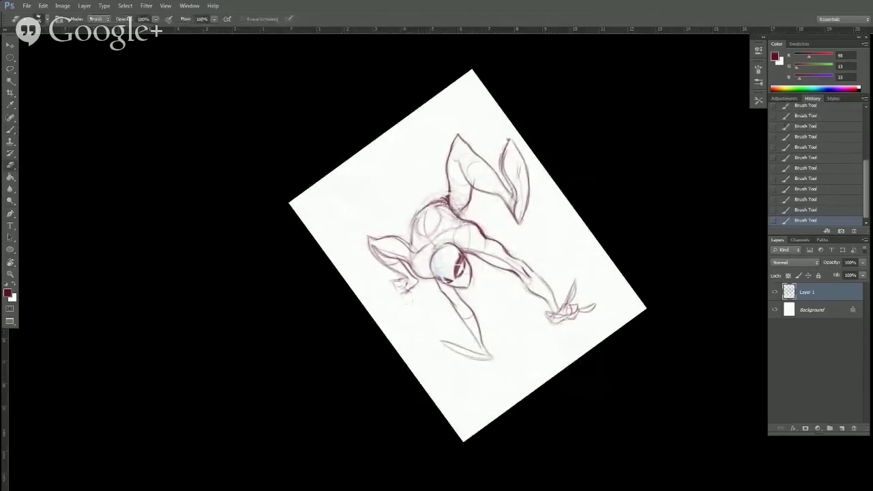
pyautogui.press('b')
pyautogui.moveTo(427, 211); pyautogui.dragTo(432, 202)
# Erase the stray construction strokes along the back's outer curve from the far shoulder to the hip.
pyautogui.press('e')
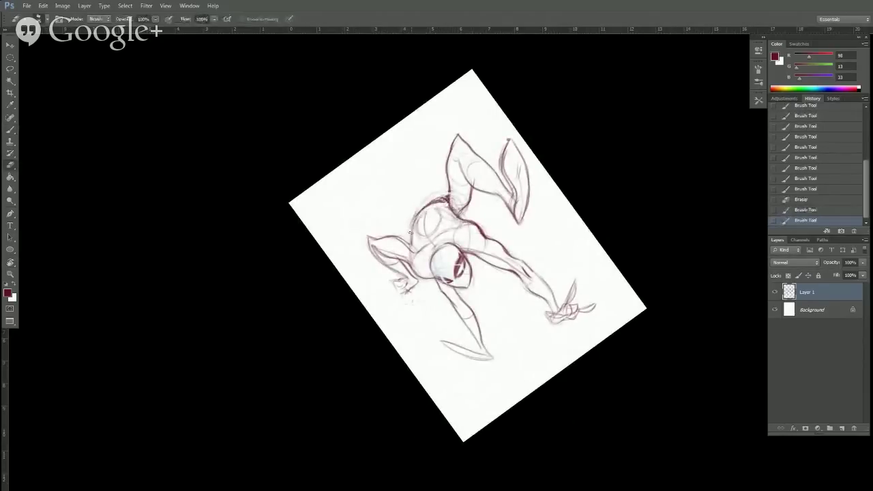
pyautogui.moveTo(411, 230); pyautogui.dragTo(414, 217)
pyautogui.moveTo(414, 218); pyautogui.dragTo(424, 206)
pyautogui.moveTo(423, 207)
pyautogui.mouseDown()
pyautogui.moveTo(450, 196)
pyautogui.moveTo(438, 200)
pyautogui.mouseUp()
pyautogui.moveTo(434, 204); pyautogui.dragTo(450, 198)
pyautogui.press('b')
# Lasso the raised leg, narrow it to about 89%, stretch it to about 109% height with a slight rotation and skew, and deselect.
pyautogui.press('r')
pyautogui.moveTo(638, 290)
pyautogui.mouseDown()
pyautogui.moveTo(635, 305)
pyautogui.moveTo(480, 463)
pyautogui.moveTo(442, 477)
pyautogui.moveTo(462, 479)
pyautogui.moveTo(562, 417)
pyautogui.moveTo(524, 468)
pyautogui.moveTo(491, 488)
pyautogui.mouseUp()
pyautogui.press('b')
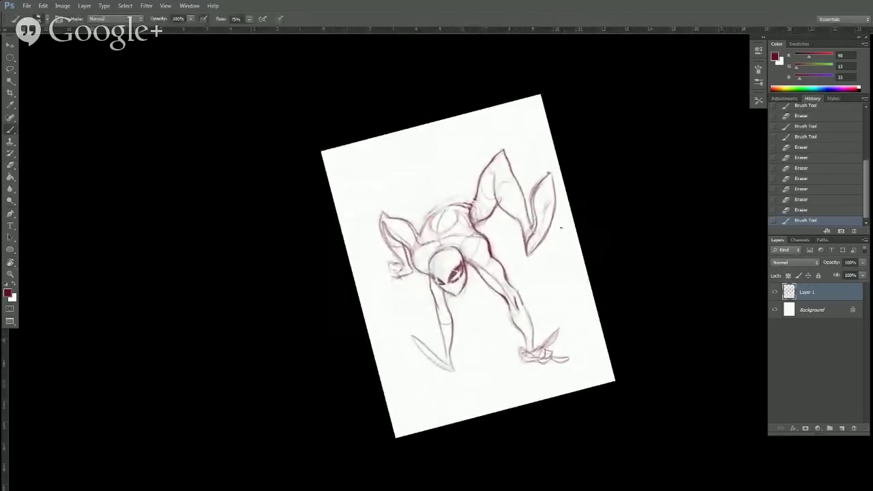
pyautogui.press('l')
pyautogui.moveTo(540, 272)
pyautogui.mouseDown()
pyautogui.moveTo(569, 177)
pyautogui.moveTo(480, 165)
pyautogui.moveTo(483, 232)
pyautogui.moveTo(542, 270)
pyautogui.mouseUp()
pyautogui.press('v')
pyautogui.moveTo(540, 235); pyautogui.dragTo(538, 236)
pyautogui.hotkey('ctrl', 't')
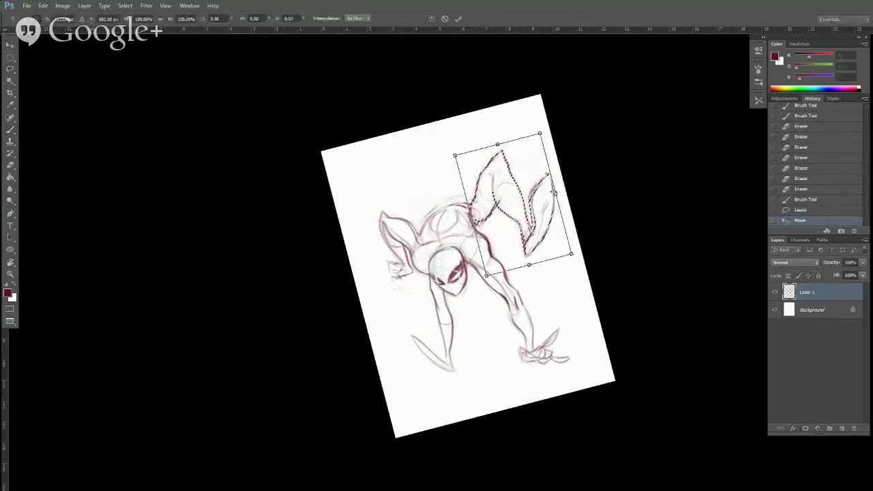
pyautogui.moveTo(555, 193); pyautogui.dragTo(544, 197)
pyautogui.moveTo(528, 137); pyautogui.dragTo(528, 127)
pyautogui.moveTo(559, 259); pyautogui.dragTo(558, 259)
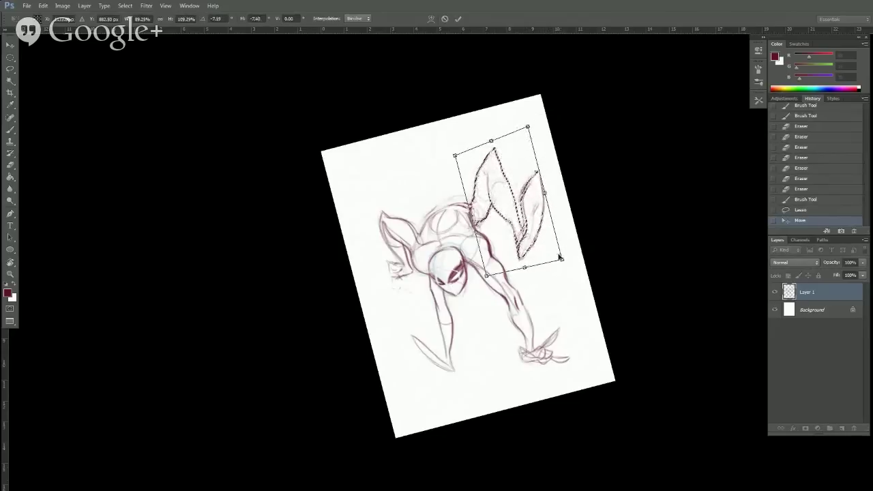
pyautogui.press('Return')
pyautogui.hotkey('ctrl', 'd')
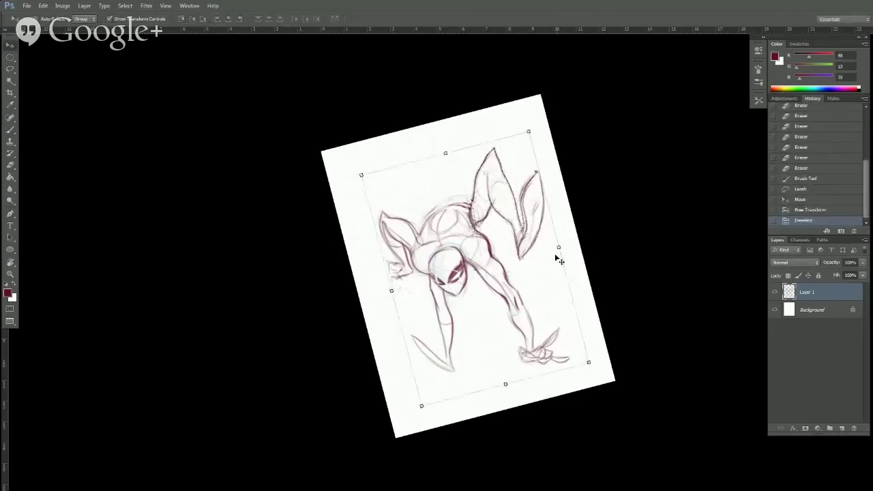
# Lasso the outer part of the raised leg with its lower leg, enlarge it slightly, rotate it about -4.7 degrees, and deselect.
pyautogui.press('l')
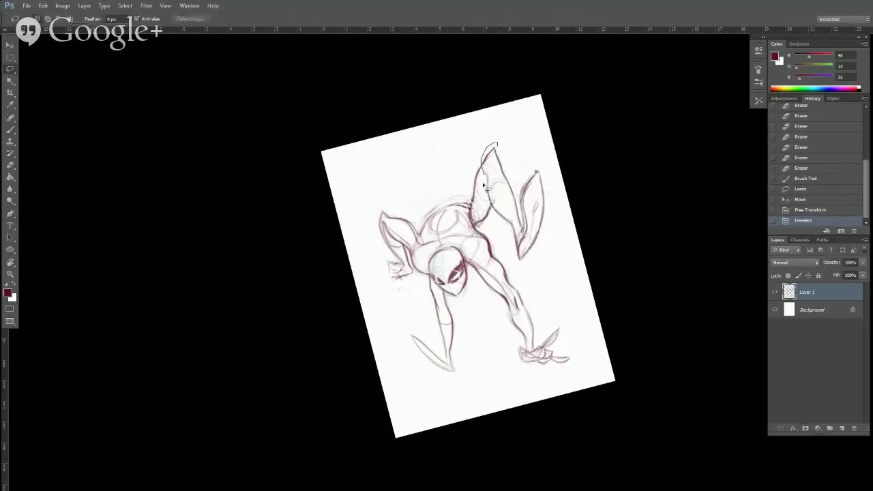
pyautogui.moveTo(525, 277)
pyautogui.mouseDown()
pyautogui.moveTo(539, 140)
pyautogui.moveTo(495, 122)
pyautogui.mouseUp()
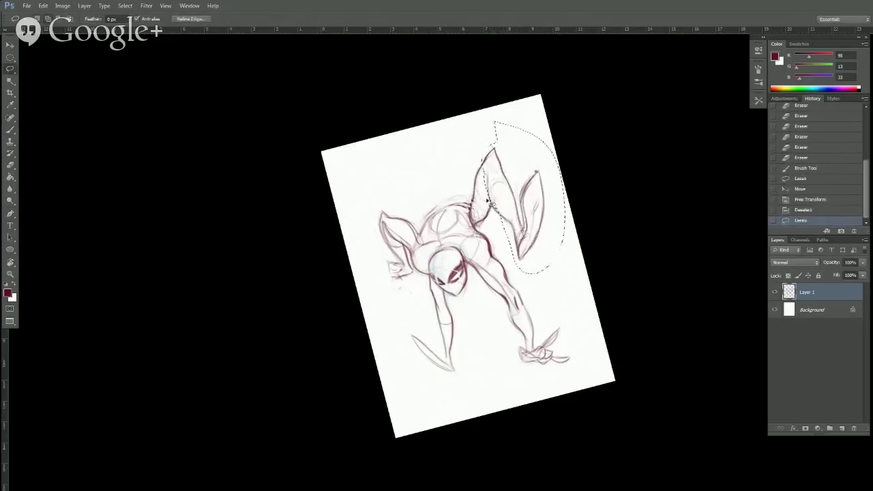
pyautogui.moveTo(489, 202); pyautogui.dragTo(510, 217)
pyautogui.press('v')
pyautogui.moveTo(510, 280); pyautogui.dragTo(506, 293)
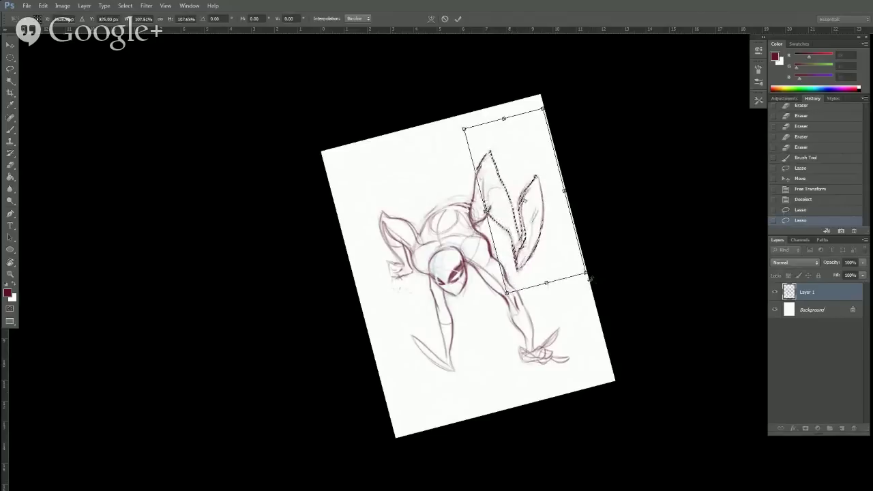
pyautogui.moveTo(590, 278); pyautogui.dragTo(551, 274)
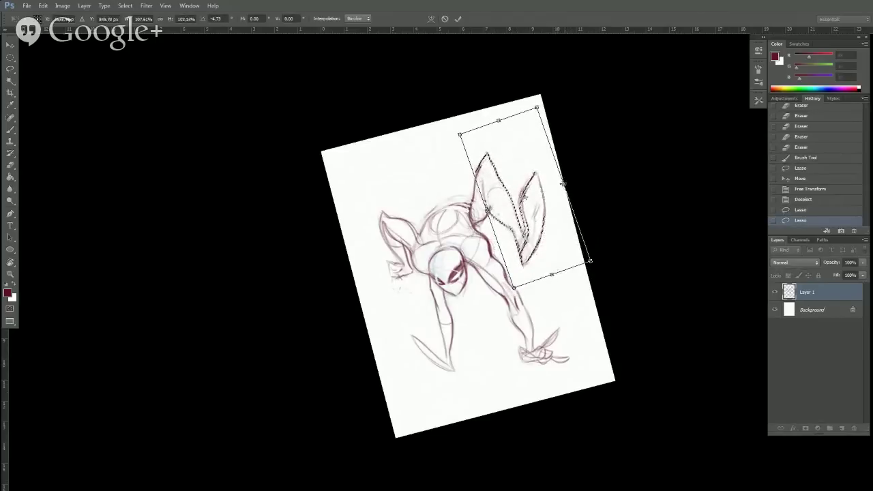
pyautogui.moveTo(564, 183); pyautogui.dragTo(567, 183)
pyautogui.press('Return')
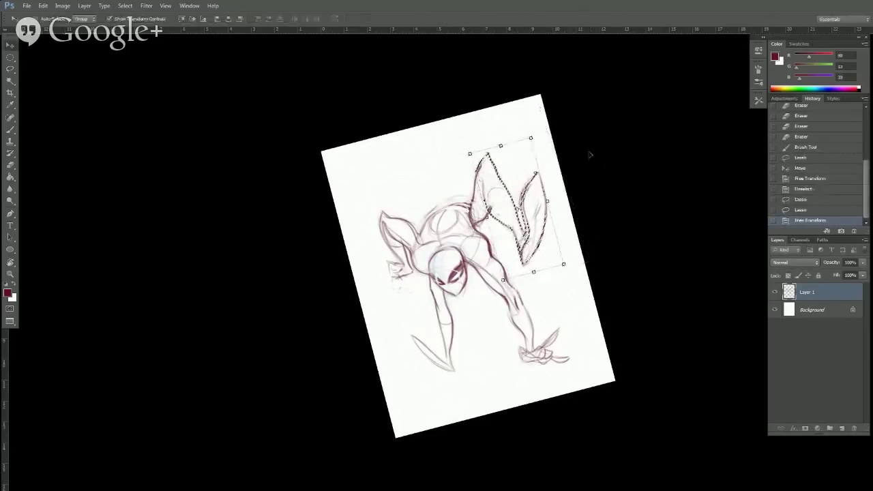
pyautogui.hotkey('ctrl', 'd')
# Colorize the sketch layer light blue using Hue/Saturation with hue 195, saturation 25 and lightness about +65.
pyautogui.press('r')
pyautogui.moveTo(662, 296); pyautogui.dragTo(682, 364)
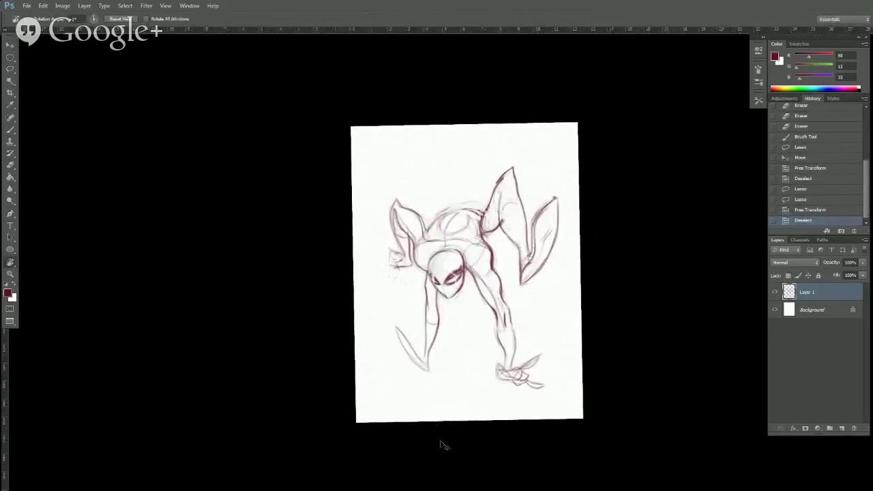
pyautogui.hotkey('ctrl', 'u')
pyautogui.click(786, 219)
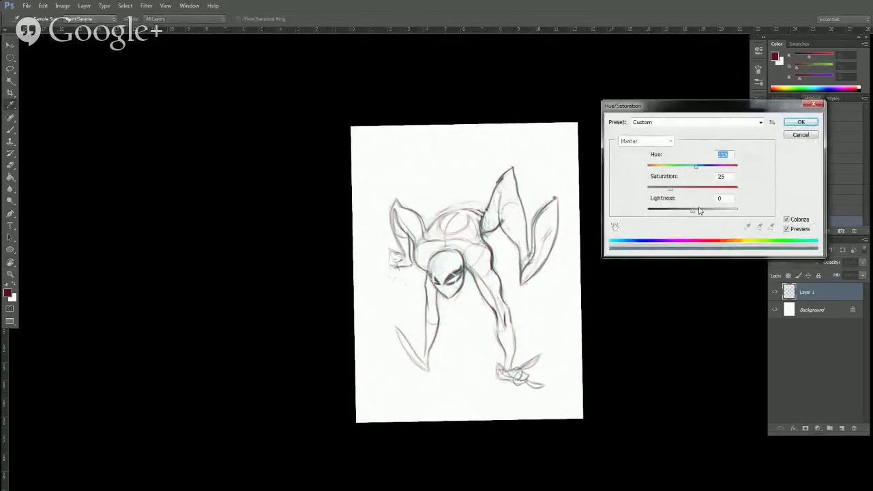
pyautogui.moveTo(699, 210); pyautogui.dragTo(720, 209)
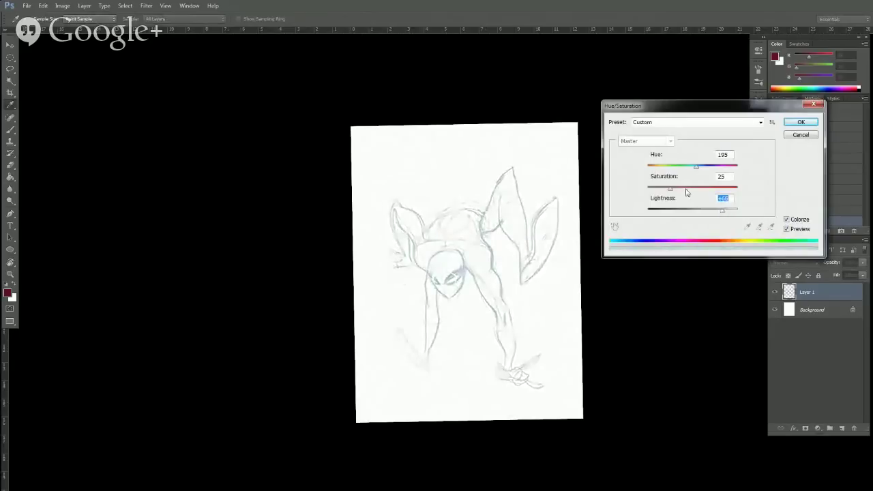
pyautogui.click(802, 123)
# Flip the whole canvas horizontally.
pyautogui.press('r')
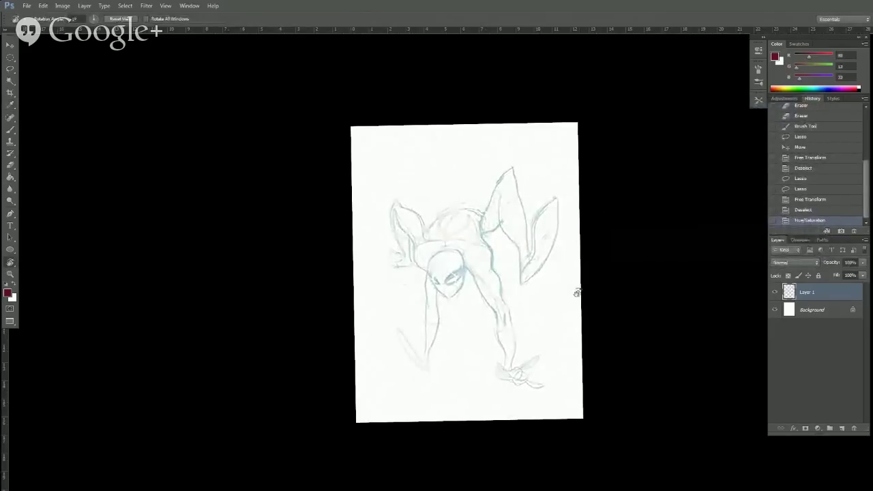
pyautogui.click(62, 6)
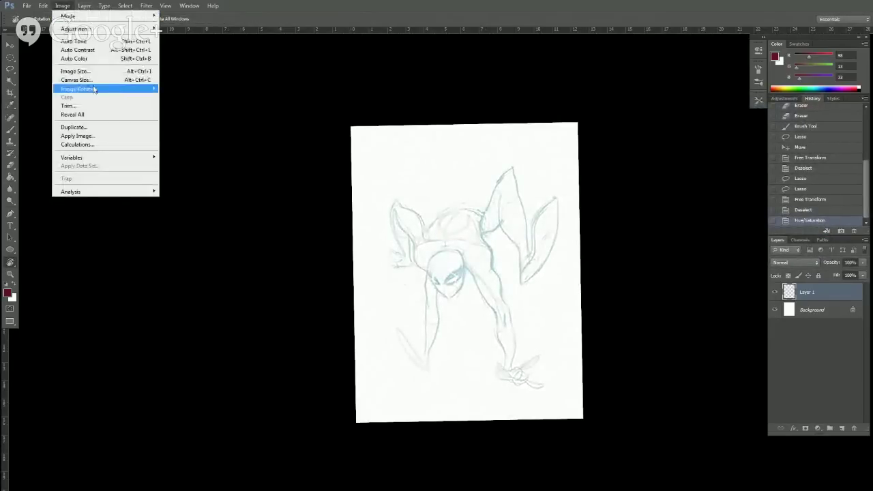
pyautogui.moveTo(93, 90)
pyautogui.click(194, 126)
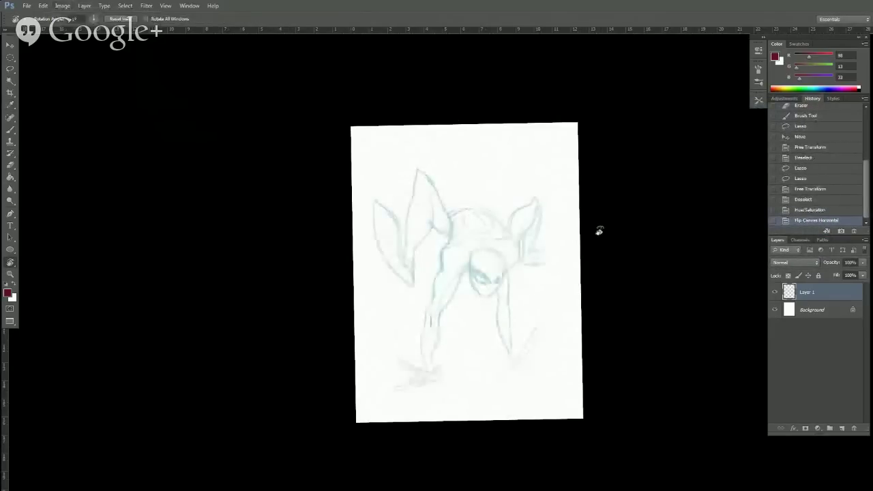
# Lasso the near supporting arm with its hand, rotate it about -12.5 degrees around the shoulder to stand more vertical, and deselect.
pyautogui.moveTo(630, 346); pyautogui.dragTo(631, 349)
pyautogui.keyDown('ctrl'); pyautogui.click(618, 360); pyautogui.keyUp('ctrl')
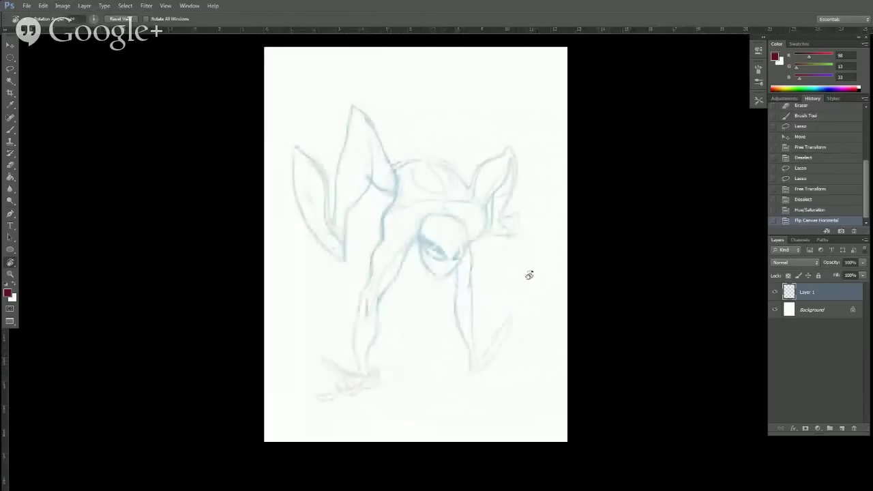
pyautogui.press('l')
pyautogui.moveTo(408, 421)
pyautogui.mouseDown()
pyautogui.moveTo(419, 243)
pyautogui.moveTo(387, 210)
pyautogui.moveTo(302, 370)
pyautogui.moveTo(407, 421)
pyautogui.mouseUp()
pyautogui.moveTo(333, 388); pyautogui.dragTo(341, 417)
pyautogui.hotkey('ctrl', 't')
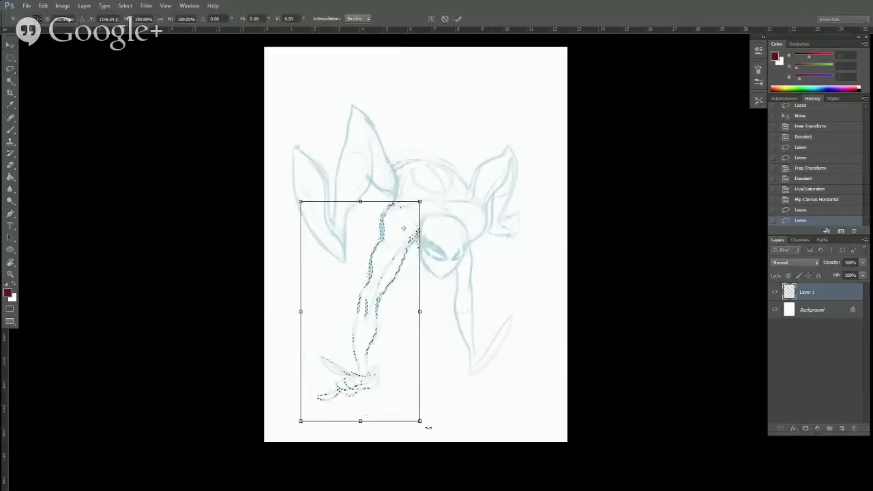
pyautogui.moveTo(428, 427); pyautogui.dragTo(502, 407)
pyautogui.moveTo(501, 412); pyautogui.dragTo(466, 447)
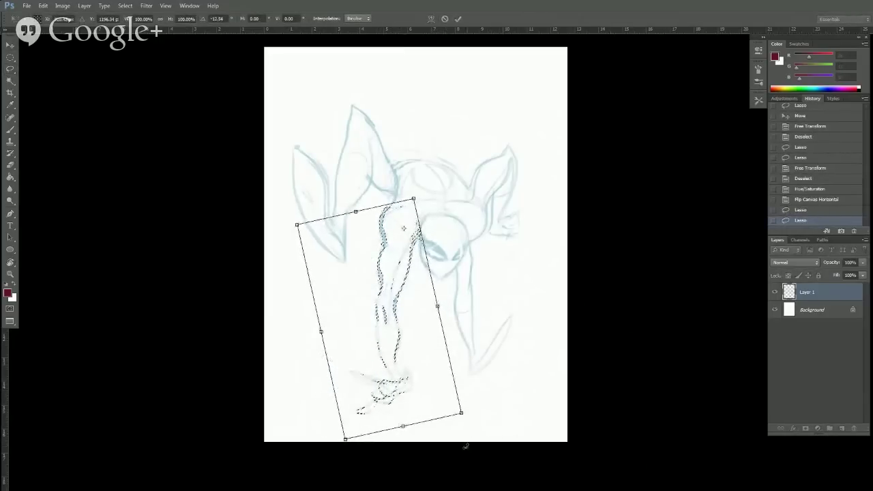
pyautogui.press('Return')
pyautogui.hotkey('ctrl', 'd')
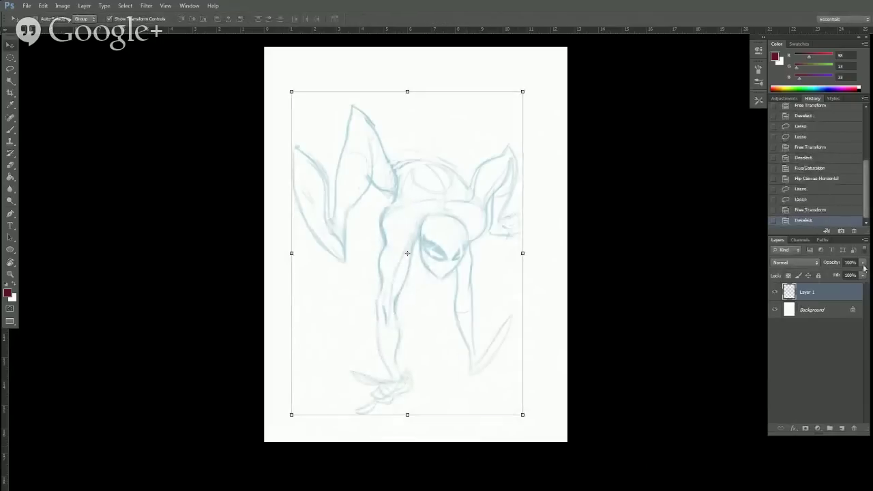
# Lower the opacity of Layer 1 and add a new layer above it.
pyautogui.click(863, 263)
pyautogui.click(837, 276)
pyautogui.click(844, 430)
pyautogui.click(843, 428)
# Trace the side of the waist and the raised thigh's edge where it meets the back on the new layer.
pyautogui.press('b')
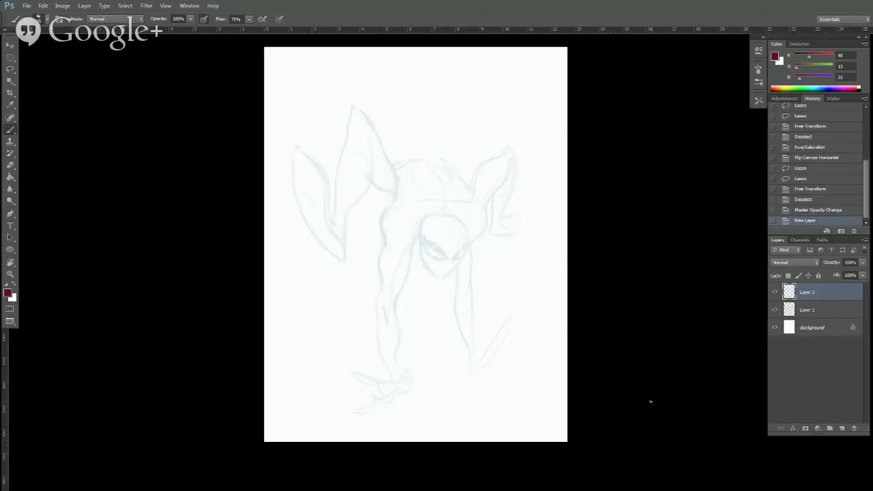
pyautogui.click(571, 289)
pyautogui.press('r')
pyautogui.moveTo(605, 289); pyautogui.dragTo(584, 242)
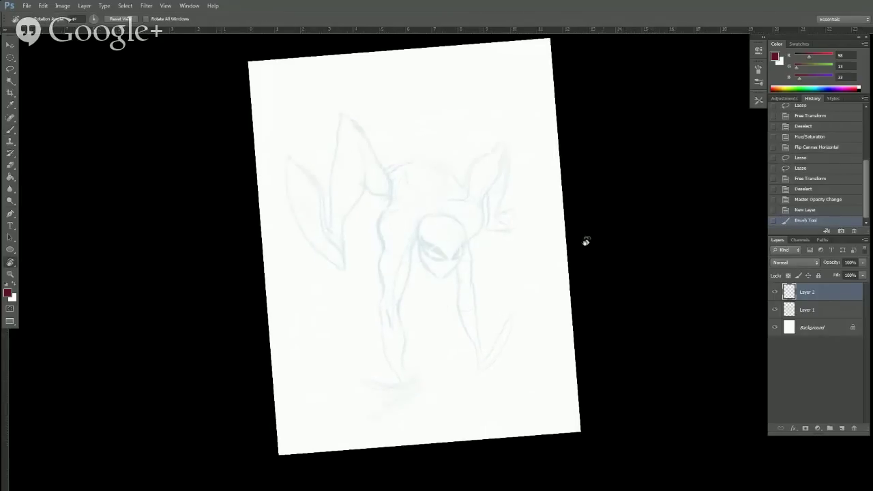
pyautogui.press('b')
pyautogui.moveTo(389, 198)
pyautogui.mouseDown()
pyautogui.moveTo(389, 185)
pyautogui.moveTo(388, 210)
pyautogui.mouseUp()
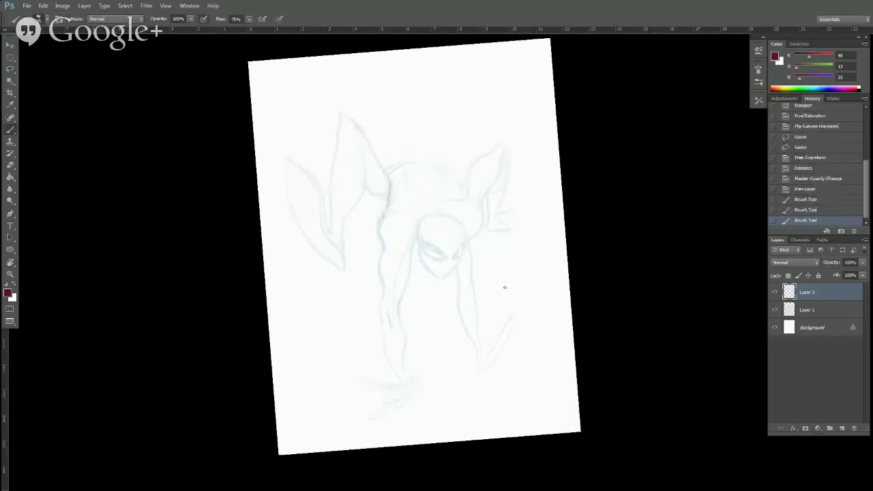
pyautogui.click(388, 170)
pyautogui.click(385, 163)
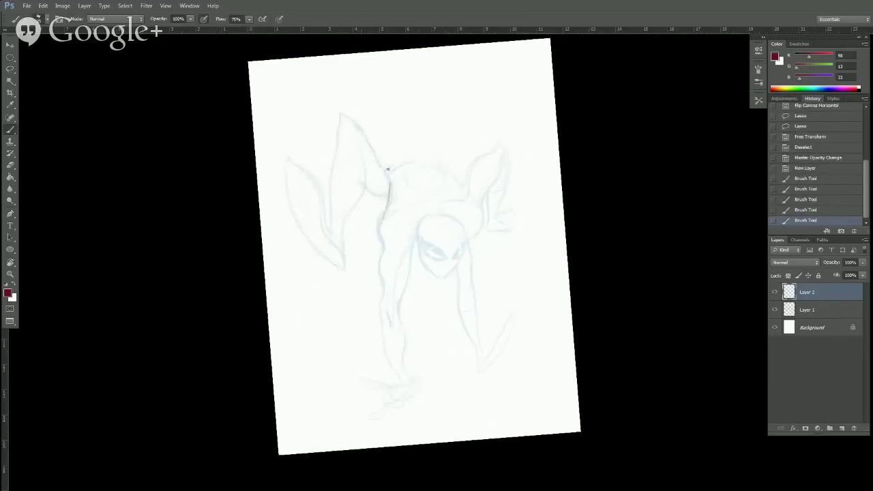
pyautogui.moveTo(388, 169); pyautogui.dragTo(390, 180)
pyautogui.moveTo(369, 142); pyautogui.dragTo(386, 169)
pyautogui.moveTo(368, 142)
pyautogui.mouseDown()
pyautogui.moveTo(354, 161)
pyautogui.moveTo(383, 196)
pyautogui.moveTo(397, 191)
pyautogui.moveTo(365, 184)
pyautogui.moveTo(396, 188)
pyautogui.moveTo(365, 141)
pyautogui.moveTo(395, 165)
pyautogui.mouseUp()
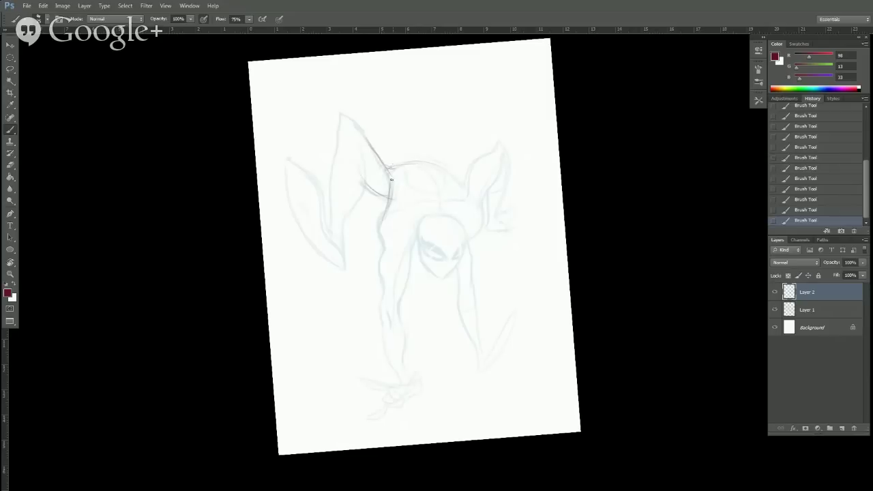
# Trace the arched back and both contours of the near supporting arm down to the wrist.
pyautogui.moveTo(394, 168)
pyautogui.mouseDown()
pyautogui.moveTo(426, 173)
pyautogui.moveTo(422, 163)
pyautogui.moveTo(450, 170)
pyautogui.mouseUp()
pyautogui.moveTo(385, 260)
pyautogui.mouseDown()
pyautogui.moveTo(381, 221)
pyautogui.moveTo(375, 315)
pyautogui.moveTo(381, 288)
pyautogui.moveTo(381, 347)
pyautogui.moveTo(378, 319)
pyautogui.moveTo(394, 382)
pyautogui.moveTo(389, 374)
pyautogui.moveTo(406, 382)
pyautogui.moveTo(397, 306)
pyautogui.moveTo(406, 383)
pyautogui.moveTo(400, 291)
pyautogui.moveTo(396, 307)
pyautogui.moveTo(418, 232)
pyautogui.mouseUp()
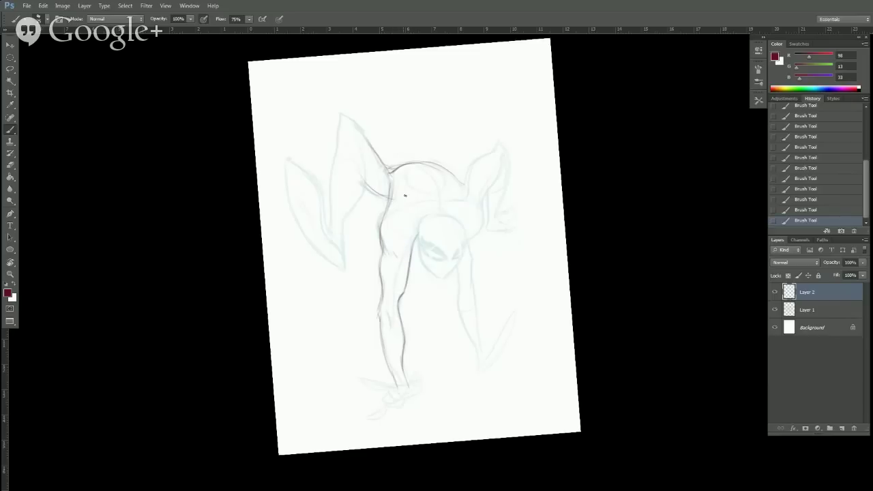
# Add the elbow crease and inner muscle line to the near supporting arm, undoing the last three strokes.
pyautogui.moveTo(436, 488)
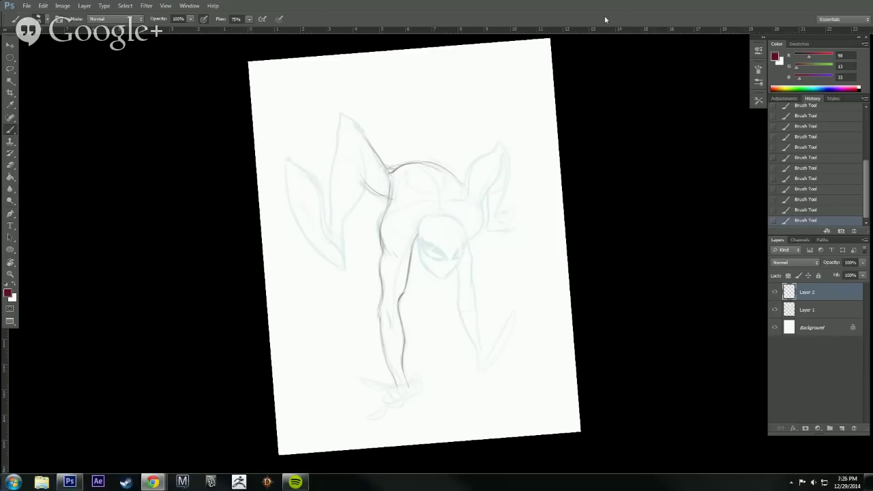
pyautogui.keyDown('ctrl'); pyautogui.click(625, 264); pyautogui.keyUp('ctrl')
pyautogui.moveTo(558, 287)
pyautogui.mouseDown()
pyautogui.moveTo(581, 289)
pyautogui.moveTo(631, 235)
pyautogui.mouseUp()
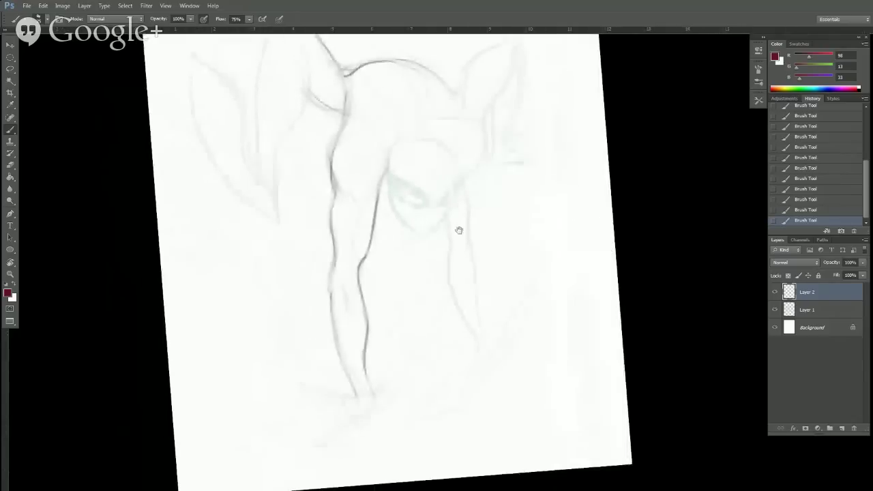
pyautogui.moveTo(340, 305)
pyautogui.mouseDown()
pyautogui.moveTo(354, 300)
pyautogui.moveTo(342, 305)
pyautogui.moveTo(342, 277)
pyautogui.mouseUp()
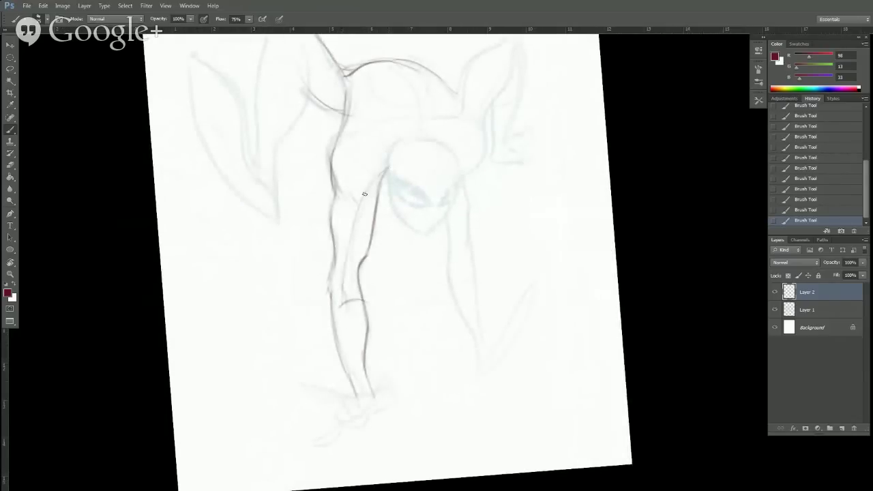
pyautogui.hotkey('ctrl', 'alt', 'z')
pyautogui.hotkey('ctrl', 'alt', 'z')
pyautogui.hotkey('ctrl', 'alt', 'z')
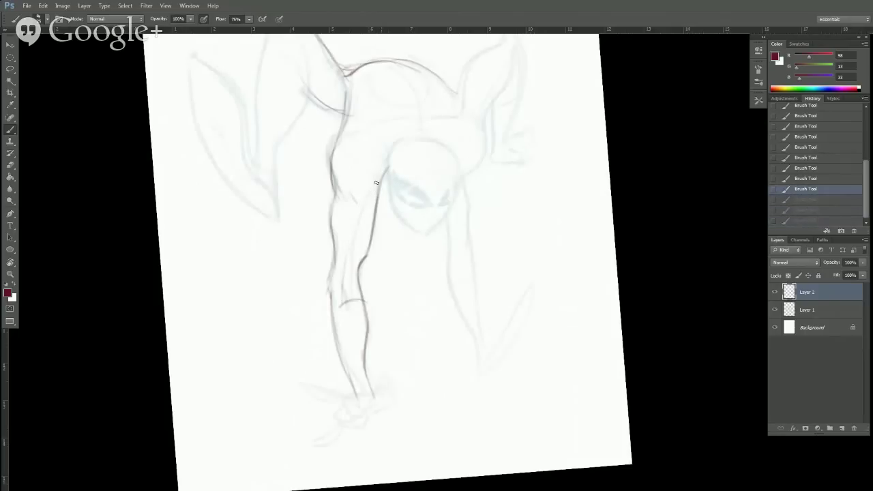
# Try to redraw the line running from the armpit down the inside of the near upper arm.
pyautogui.moveTo(388, 167); pyautogui.dragTo(375, 198)
pyautogui.moveTo(378, 184)
pyautogui.mouseDown()
pyautogui.moveTo(373, 229)
pyautogui.moveTo(344, 266)
pyautogui.mouseUp()
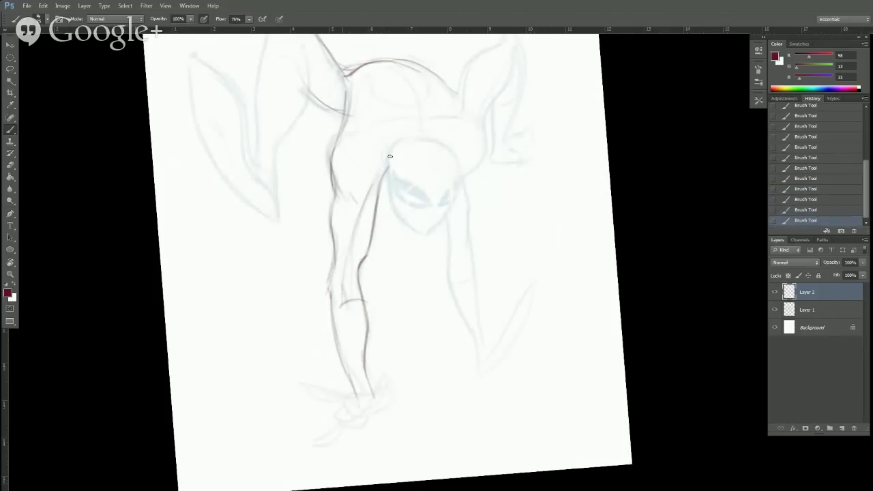
pyautogui.hotkey('ctrl', 'alt', 'z')
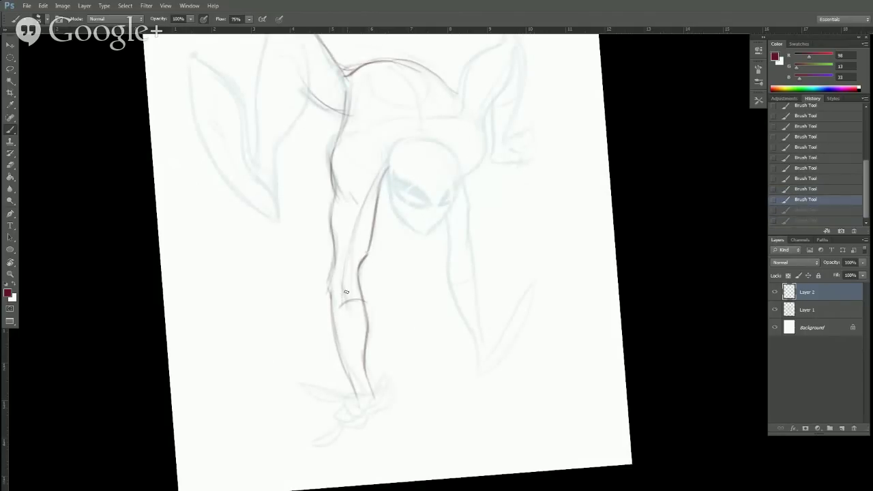
pyautogui.hotkey('ctrl', 'shift', 'z')
pyautogui.hotkey('ctrl', 'alt', 'z')
pyautogui.hotkey('ctrl', 'alt', 'z')
# Redraw the inner contour of the near upper arm from the armpit towards the elbow.
pyautogui.press('r')
pyautogui.moveTo(551, 215); pyautogui.dragTo(501, 156)
pyautogui.moveTo(341, 232); pyautogui.dragTo(340, 212)
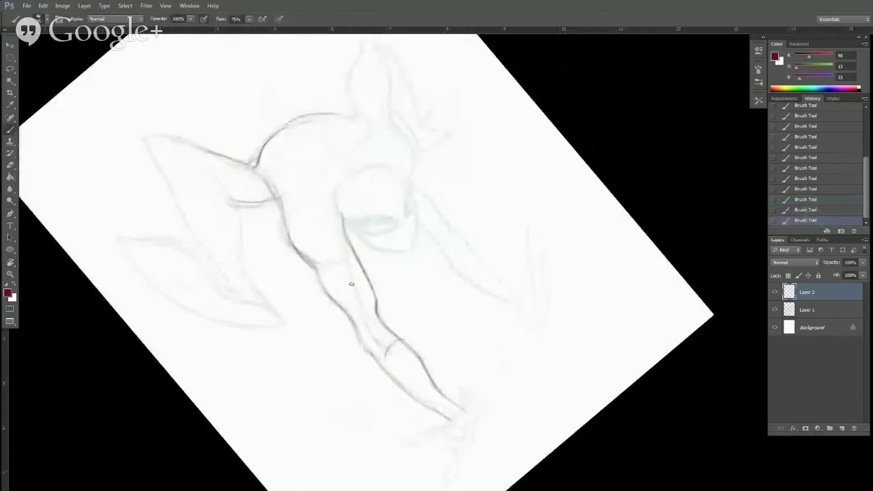
# Fade the rough sketch on Layer 1 to about 10% opacity and make Layer 2 active again.
pyautogui.click(808, 310)
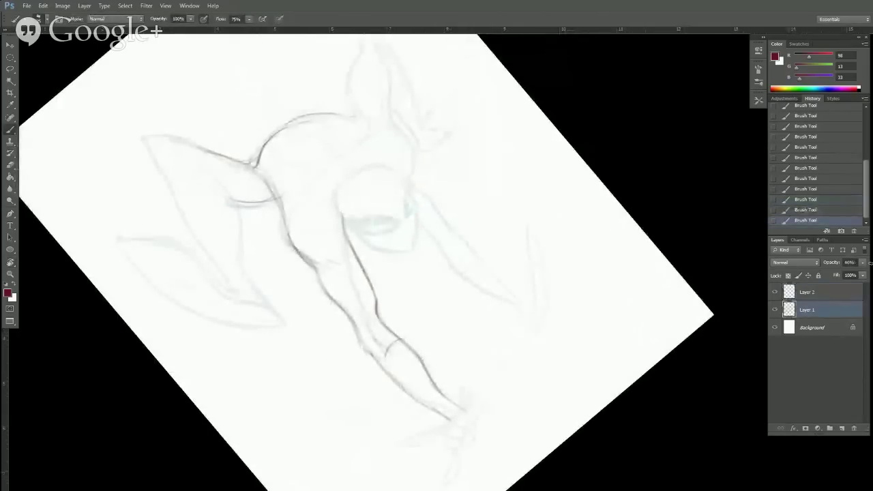
pyautogui.click(863, 262)
pyautogui.moveTo(865, 273); pyautogui.dragTo(822, 275)
pyautogui.press('r')
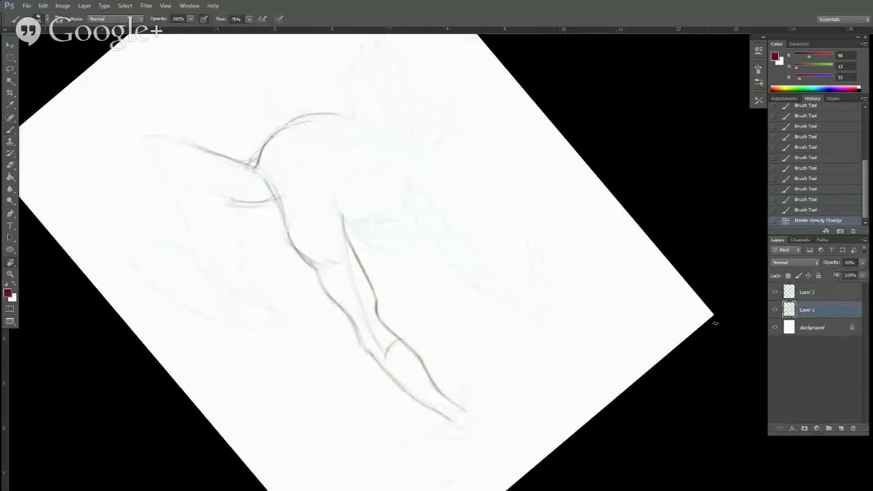
pyautogui.moveTo(711, 327)
pyautogui.mouseDown()
pyautogui.moveTo(672, 413)
pyautogui.moveTo(643, 448)
pyautogui.mouseUp()
pyautogui.click(807, 291)
# Trace the wrist end and the rounded outer contour of the supporting hand below the near forearm.
pyautogui.press('r')
pyautogui.moveTo(638, 335); pyautogui.dragTo(622, 356)
pyautogui.press('space')
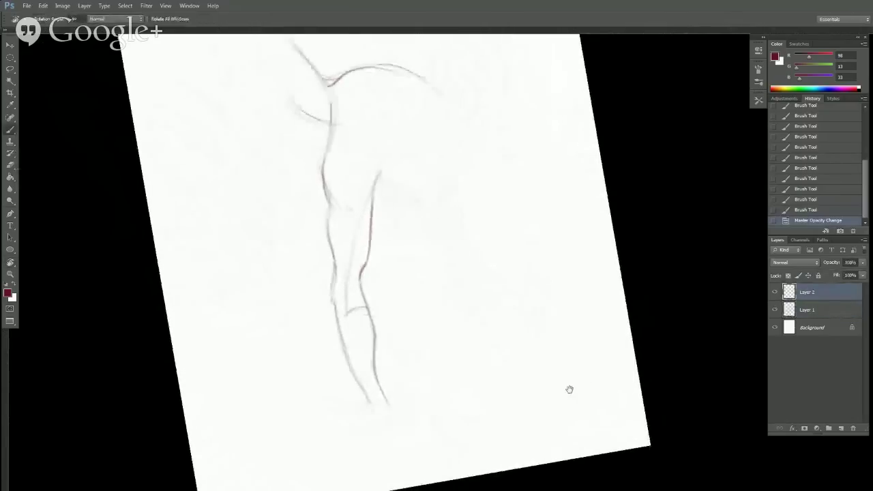
pyautogui.moveTo(545, 467); pyautogui.dragTo(579, 366)
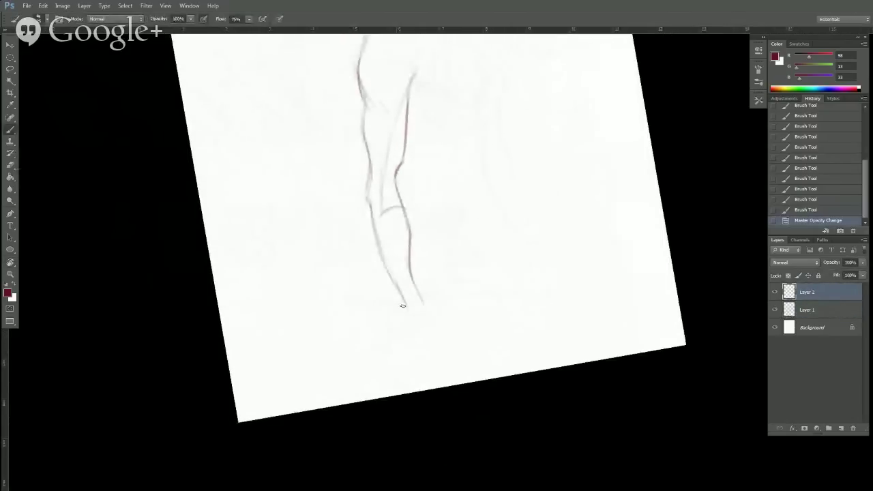
pyautogui.moveTo(404, 306); pyautogui.dragTo(419, 301)
pyautogui.moveTo(419, 300)
pyautogui.mouseDown()
pyautogui.moveTo(389, 323)
pyautogui.moveTo(416, 318)
pyautogui.moveTo(431, 303)
pyautogui.moveTo(424, 321)
pyautogui.mouseUp()
pyautogui.moveTo(424, 322); pyautogui.dragTo(401, 334)
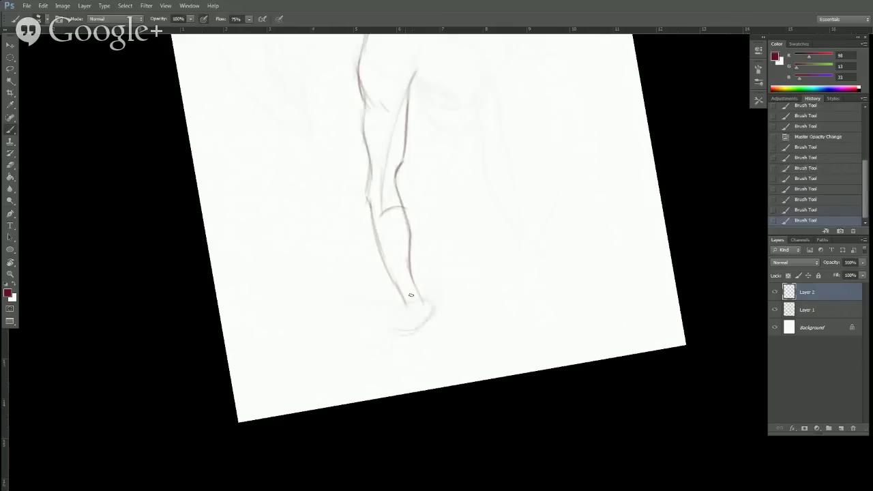
# Add the wrist crease, the knuckles and the long outstretched upper finger to the supporting hand.
pyautogui.moveTo(411, 296); pyautogui.dragTo(408, 298)
pyautogui.moveTo(404, 292); pyautogui.dragTo(433, 303)
pyautogui.moveTo(434, 305); pyautogui.dragTo(430, 312)
pyautogui.moveTo(420, 312)
pyautogui.mouseDown()
pyautogui.moveTo(414, 286)
pyautogui.moveTo(412, 324)
pyautogui.moveTo(401, 291)
pyautogui.moveTo(419, 300)
pyautogui.moveTo(391, 300)
pyautogui.mouseUp()
pyautogui.moveTo(346, 281); pyautogui.dragTo(380, 296)
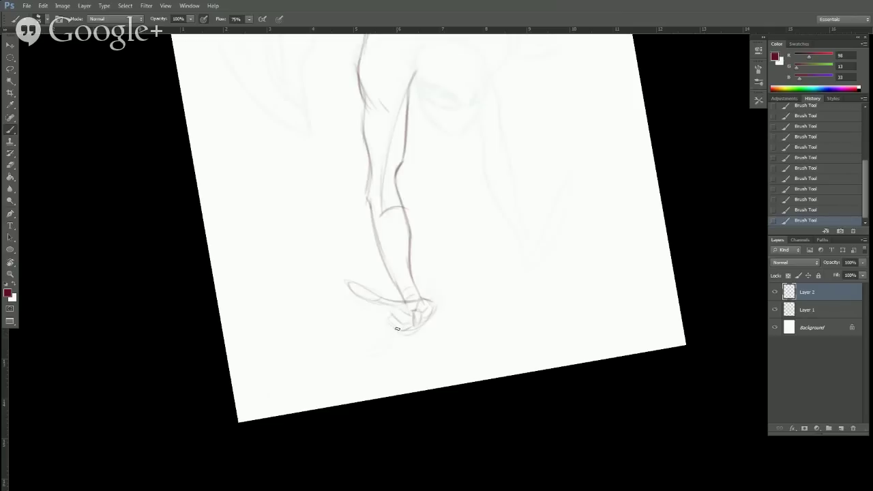
# Draw the curled fingers and the lower extended finger of the supporting hand, reinforcing its knuckle lines.
pyautogui.moveTo(390, 326)
pyautogui.mouseDown()
pyautogui.moveTo(360, 347)
pyautogui.moveTo(411, 337)
pyautogui.moveTo(424, 311)
pyautogui.mouseUp()
pyautogui.moveTo(424, 312); pyautogui.dragTo(428, 319)
pyautogui.moveTo(432, 301); pyautogui.dragTo(415, 304)
pyautogui.moveTo(349, 281)
pyautogui.mouseDown()
pyautogui.moveTo(393, 315)
pyautogui.moveTo(386, 322)
pyautogui.moveTo(396, 328)
pyautogui.moveTo(403, 316)
pyautogui.moveTo(366, 349)
pyautogui.moveTo(391, 334)
pyautogui.moveTo(369, 348)
pyautogui.moveTo(382, 352)
pyautogui.moveTo(370, 349)
pyautogui.moveTo(414, 323)
pyautogui.mouseUp()
pyautogui.moveTo(404, 312)
pyautogui.mouseDown()
pyautogui.moveTo(427, 305)
pyautogui.moveTo(410, 313)
pyautogui.moveTo(418, 330)
pyautogui.moveTo(401, 332)
pyautogui.moveTo(417, 329)
pyautogui.moveTo(445, 277)
pyautogui.moveTo(418, 298)
pyautogui.mouseUp()
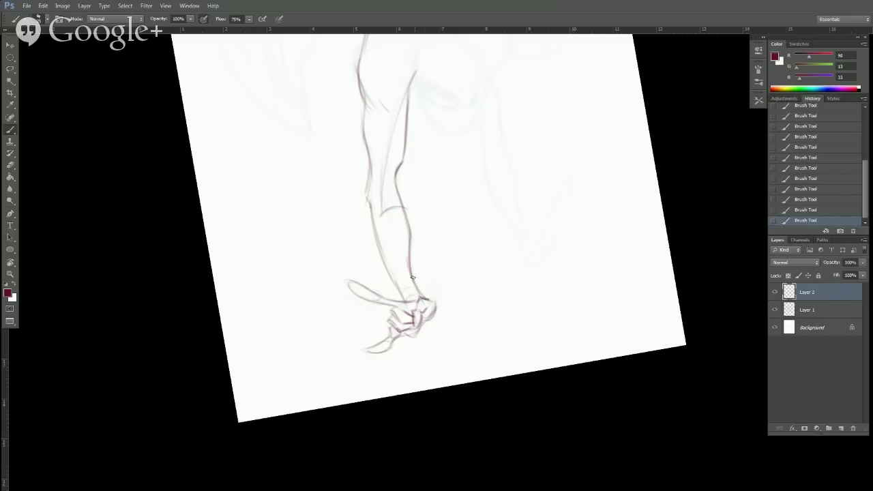
# Darken the outer contour of the torso's side above the near arm.
pyautogui.moveTo(521, 239); pyautogui.dragTo(523, 327)
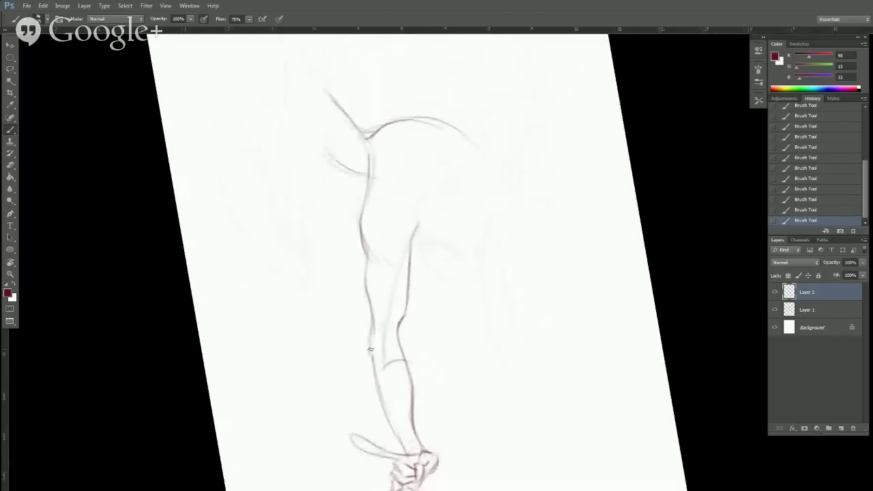
pyautogui.moveTo(532, 282); pyautogui.dragTo(530, 299)
pyautogui.moveTo(366, 275); pyautogui.dragTo(363, 198)
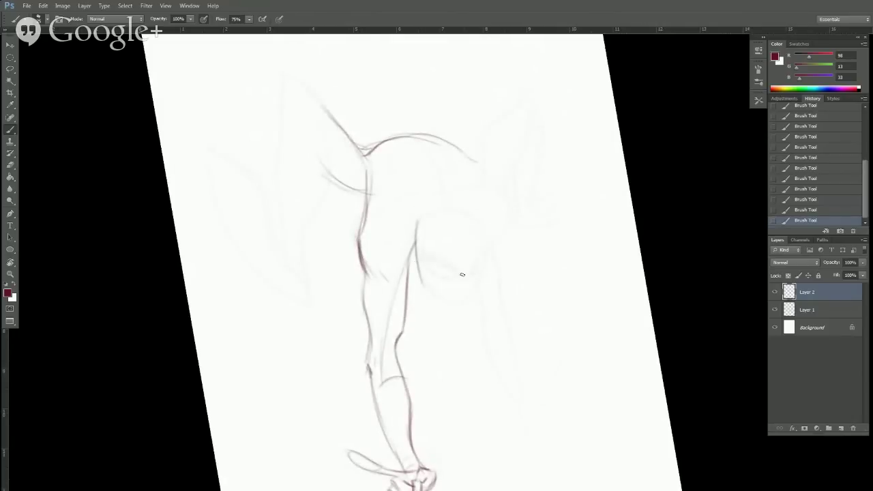
# Trace the rounded crown of the head above the near shoulder.
pyautogui.hotkey('ctrl', 'alt', 'z')
pyautogui.hotkey('ctrl', 'alt', 'z')
pyautogui.hotkey('ctrl', 'shift', 'z')
pyautogui.hotkey('ctrl', 'shift', 'z')
pyautogui.moveTo(426, 218); pyautogui.dragTo(486, 240)
pyautogui.moveTo(431, 210); pyautogui.dragTo(416, 239)
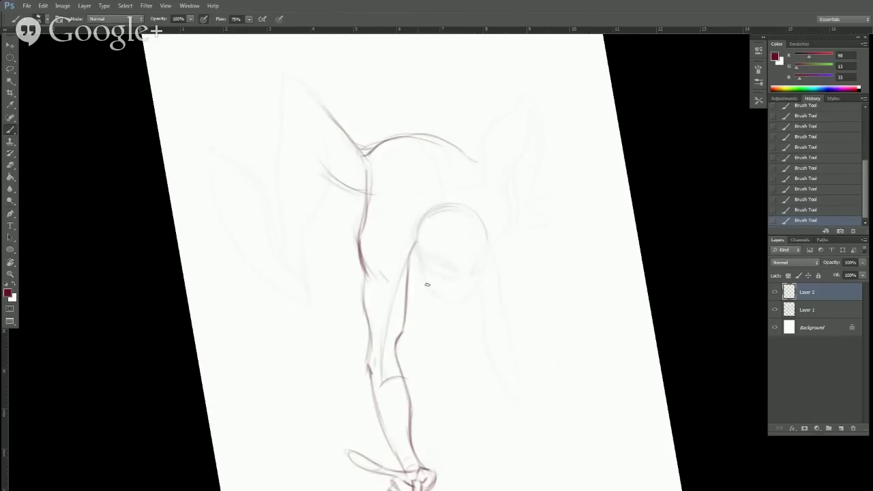
# Draw the lower face, the mask's centre line and the near eye, cleaning up stray lines with the eraser.
pyautogui.moveTo(425, 280)
pyautogui.mouseDown()
pyautogui.moveTo(471, 296)
pyautogui.moveTo(484, 217)
pyautogui.moveTo(473, 276)
pyautogui.mouseUp()
pyautogui.moveTo(428, 240); pyautogui.dragTo(469, 259)
pyautogui.moveTo(426, 236)
pyautogui.mouseDown()
pyautogui.moveTo(470, 260)
pyautogui.moveTo(432, 250)
pyautogui.moveTo(471, 263)
pyautogui.moveTo(428, 249)
pyautogui.moveTo(472, 262)
pyautogui.moveTo(439, 262)
pyautogui.moveTo(461, 262)
pyautogui.mouseUp()
pyautogui.press('e')
pyautogui.press('b')
pyautogui.press('e')
pyautogui.press('b')
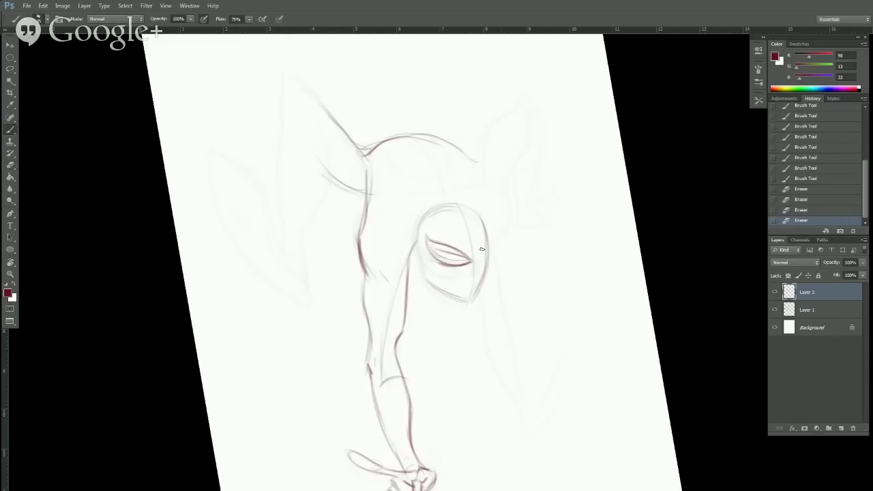
# Lighten the near eye with the eraser and darken the contours on both sides of the jaw.
pyautogui.press('e')
pyautogui.moveTo(425, 240)
pyautogui.mouseDown()
pyautogui.moveTo(442, 268)
pyautogui.moveTo(463, 253)
pyautogui.moveTo(454, 253)
pyautogui.moveTo(469, 266)
pyautogui.moveTo(462, 269)
pyautogui.moveTo(480, 266)
pyautogui.mouseUp()
pyautogui.press('b')
pyautogui.moveTo(487, 253); pyautogui.dragTo(481, 278)
pyautogui.moveTo(421, 253)
pyautogui.mouseDown()
pyautogui.moveTo(427, 277)
pyautogui.moveTo(460, 295)
pyautogui.mouseUp()
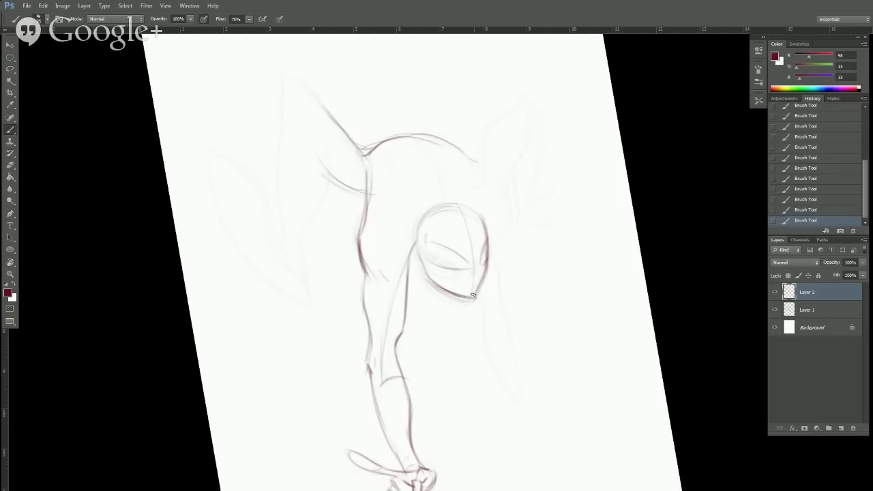
# Erase the chin's tip and redraw it with a cleaner edge running up the far cheek.
pyautogui.press('e')
pyautogui.moveTo(476, 286)
pyautogui.mouseDown()
pyautogui.moveTo(486, 276)
pyautogui.moveTo(475, 297)
pyautogui.mouseUp()
pyautogui.press('b')
pyautogui.press('e')
pyautogui.press('b')
pyautogui.moveTo(485, 268); pyautogui.dragTo(476, 296)
pyautogui.moveTo(480, 287)
pyautogui.mouseDown()
pyautogui.moveTo(459, 300)
pyautogui.moveTo(426, 279)
pyautogui.moveTo(471, 298)
pyautogui.mouseUp()
pyautogui.press('e')
pyautogui.press('b')
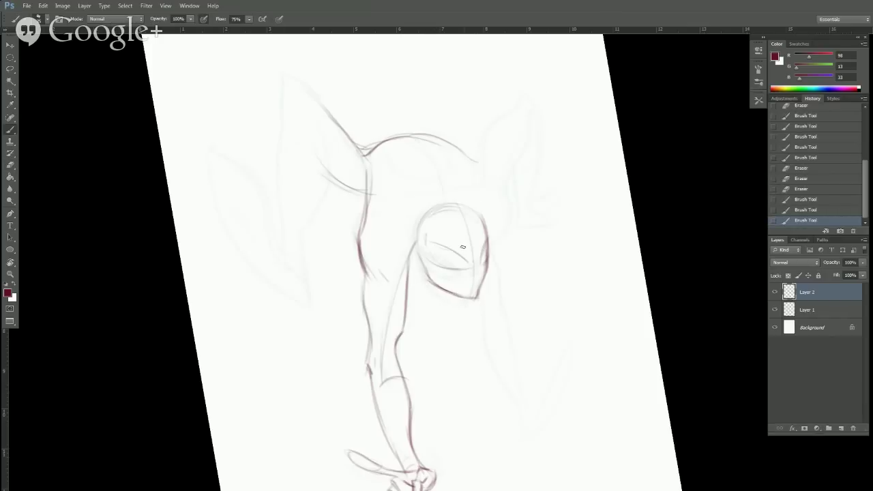
# Redraw the mask's angular eyes with thick dark outlines.
pyautogui.moveTo(426, 234); pyautogui.dragTo(429, 254)
pyautogui.moveTo(426, 236)
pyautogui.mouseDown()
pyautogui.moveTo(434, 260)
pyautogui.moveTo(433, 243)
pyautogui.moveTo(462, 258)
pyautogui.moveTo(428, 239)
pyautogui.moveTo(475, 268)
pyautogui.mouseUp()
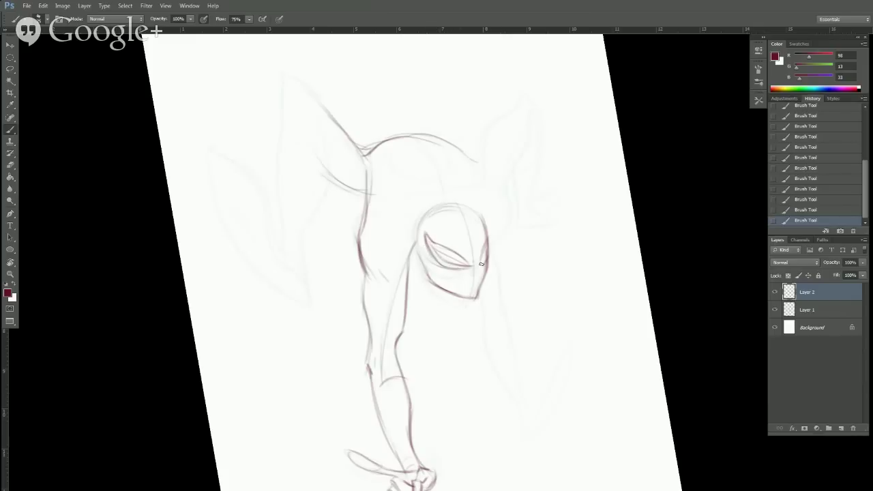
pyautogui.moveTo(463, 268)
pyautogui.mouseDown()
pyautogui.moveTo(432, 242)
pyautogui.moveTo(470, 266)
pyautogui.moveTo(441, 249)
pyautogui.moveTo(468, 266)
pyautogui.moveTo(454, 249)
pyautogui.moveTo(427, 238)
pyautogui.moveTo(433, 255)
pyautogui.moveTo(456, 267)
pyautogui.moveTo(432, 245)
pyautogui.moveTo(467, 265)
pyautogui.mouseUp()
pyautogui.press('e')
pyautogui.press('b')
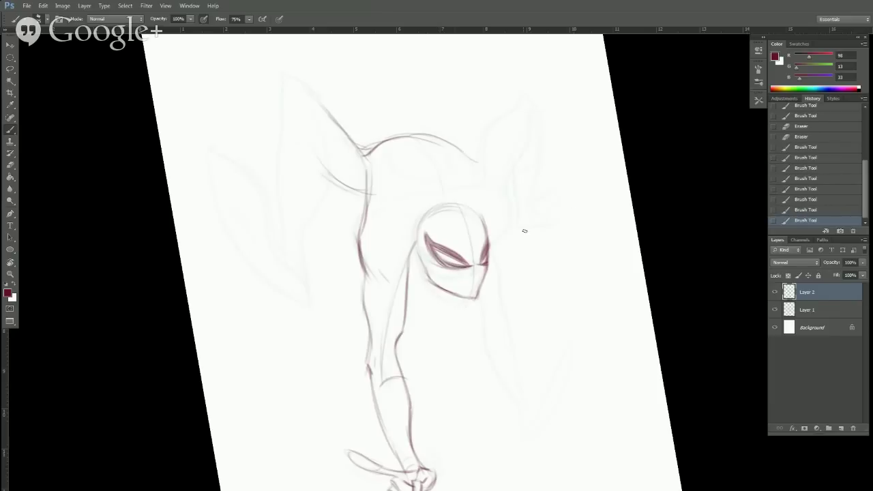
# Erase the stray line at the chin and darken the far eye along the cheek's edge.
pyautogui.press('e')
pyautogui.moveTo(478, 298)
pyautogui.mouseDown()
pyautogui.moveTo(480, 282)
pyautogui.moveTo(477, 292)
pyautogui.mouseUp()
pyautogui.press('b')
pyautogui.moveTo(487, 239); pyautogui.dragTo(483, 273)
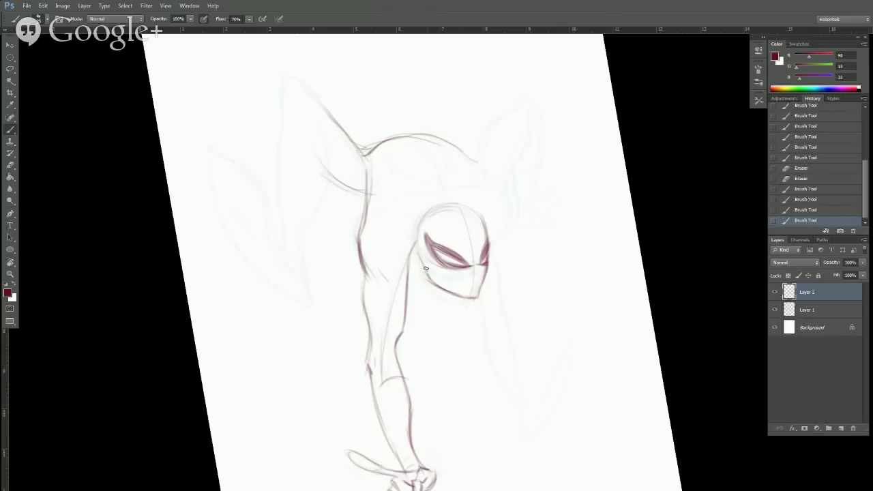
# Refine the near side of the face, erasing the rough jawline and redrawing it down to the chin.
pyautogui.moveTo(417, 242)
pyautogui.mouseDown()
pyautogui.moveTo(409, 280)
pyautogui.moveTo(411, 267)
pyautogui.moveTo(424, 271)
pyautogui.mouseUp()
pyautogui.moveTo(420, 222); pyautogui.dragTo(418, 247)
pyautogui.moveTo(418, 230); pyautogui.dragTo(436, 284)
pyautogui.press('e')
pyautogui.moveTo(418, 256)
pyautogui.mouseDown()
pyautogui.moveTo(439, 292)
pyautogui.moveTo(481, 291)
pyautogui.mouseUp()
pyautogui.press('b')
pyautogui.moveTo(431, 277); pyautogui.dragTo(475, 298)
# Darken the outline of the head from the near temple over the crown to the far side.
pyautogui.moveTo(417, 238); pyautogui.dragTo(431, 209)
pyautogui.moveTo(419, 252); pyautogui.dragTo(434, 210)
pyautogui.moveTo(421, 222)
pyautogui.mouseDown()
pyautogui.moveTo(451, 204)
pyautogui.moveTo(485, 229)
pyautogui.mouseUp()
pyautogui.moveTo(481, 215); pyautogui.dragTo(487, 236)
# Trace the far arm from the shoulder over the raised elbow to the forearm and the small fist.
pyautogui.moveTo(471, 206)
pyautogui.mouseDown()
pyautogui.moveTo(487, 233)
pyautogui.moveTo(511, 198)
pyautogui.mouseUp()
pyautogui.moveTo(488, 242); pyautogui.dragTo(517, 208)
pyautogui.moveTo(474, 165)
pyautogui.mouseDown()
pyautogui.moveTo(488, 127)
pyautogui.moveTo(509, 107)
pyautogui.mouseUp()
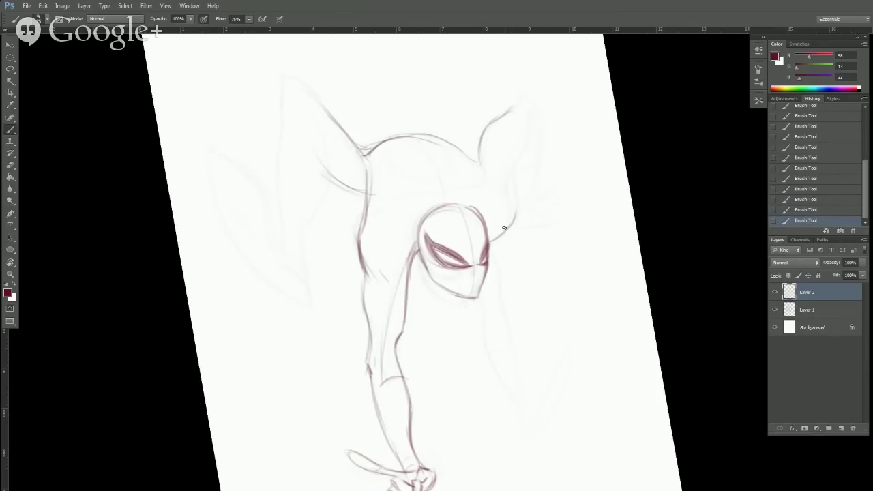
pyautogui.moveTo(489, 241)
pyautogui.mouseDown()
pyautogui.moveTo(513, 207)
pyautogui.moveTo(516, 159)
pyautogui.moveTo(513, 204)
pyautogui.moveTo(511, 177)
pyautogui.moveTo(519, 97)
pyautogui.mouseUp()
pyautogui.moveTo(534, 113)
pyautogui.mouseDown()
pyautogui.moveTo(533, 186)
pyautogui.moveTo(539, 158)
pyautogui.moveTo(518, 183)
pyautogui.moveTo(515, 167)
pyautogui.moveTo(521, 202)
pyautogui.mouseUp()
pyautogui.moveTo(537, 157); pyautogui.dragTo(537, 196)
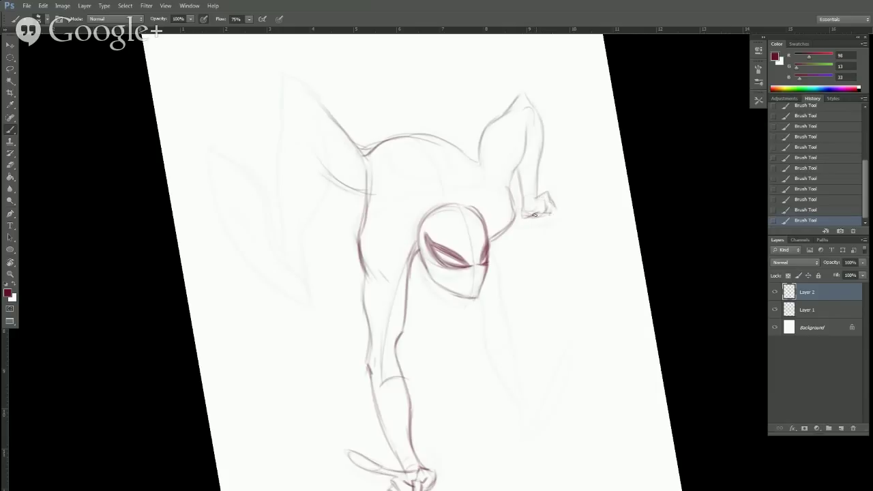
pyautogui.moveTo(534, 214); pyautogui.dragTo(555, 212)
# Erase the overlapping line ends where the raised thigh meets the back.
pyautogui.keyDown('alt'); pyautogui.click(564, 341); pyautogui.keyUp('alt')
pyautogui.keyDown('alt'); pyautogui.click(565, 339); pyautogui.keyUp('alt')
pyautogui.keyDown('alt'); pyautogui.click(565, 337); pyautogui.keyUp('alt')
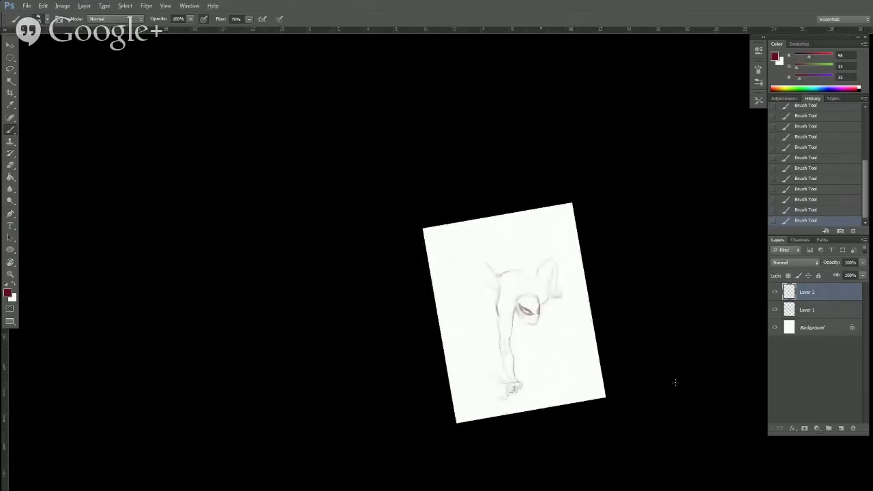
pyautogui.press('r')
pyautogui.moveTo(675, 382); pyautogui.dragTo(655, 423)
pyautogui.keyDown('ctrl'); pyautogui.click(642, 428); pyautogui.keyUp('ctrl')
pyautogui.keyDown('ctrl'); pyautogui.click(642, 428); pyautogui.keyUp('ctrl')
pyautogui.keyDown('ctrl'); pyautogui.click(631, 422); pyautogui.keyUp('ctrl')
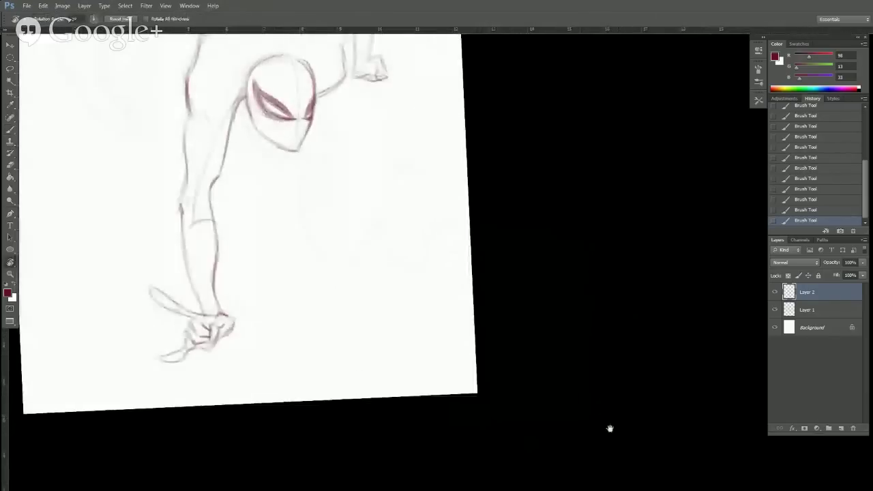
pyautogui.moveTo(519, 383); pyautogui.dragTo(626, 454)
pyautogui.press('e')
pyautogui.click(364, 107)
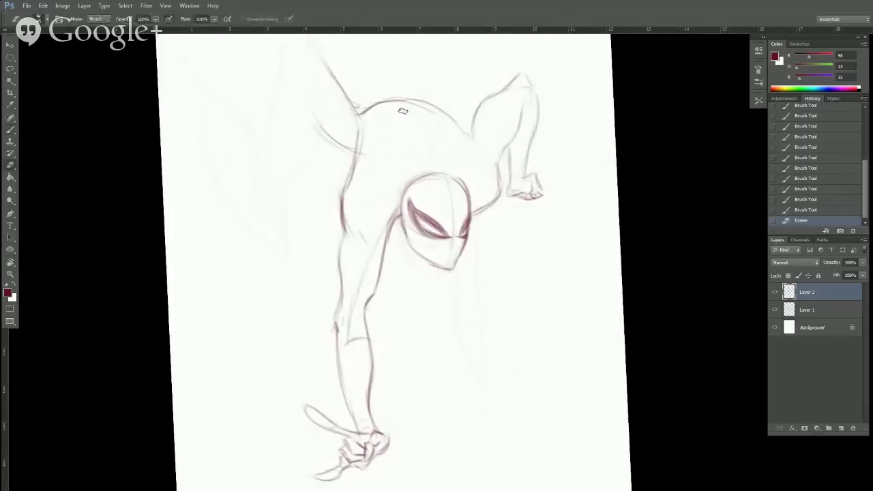
pyautogui.click(372, 109)
pyautogui.click(369, 109)
# Retrace the raised thigh's upper edge into the waist and strengthen the curved crease at the hip.
pyautogui.press('r')
pyautogui.moveTo(581, 184); pyautogui.dragTo(291, 219)
pyautogui.moveTo(275, 315)
pyautogui.mouseDown()
pyautogui.moveTo(279, 263)
pyautogui.moveTo(311, 227)
pyautogui.mouseUp()
pyautogui.moveTo(284, 262); pyautogui.dragTo(303, 204)
pyautogui.press('b')
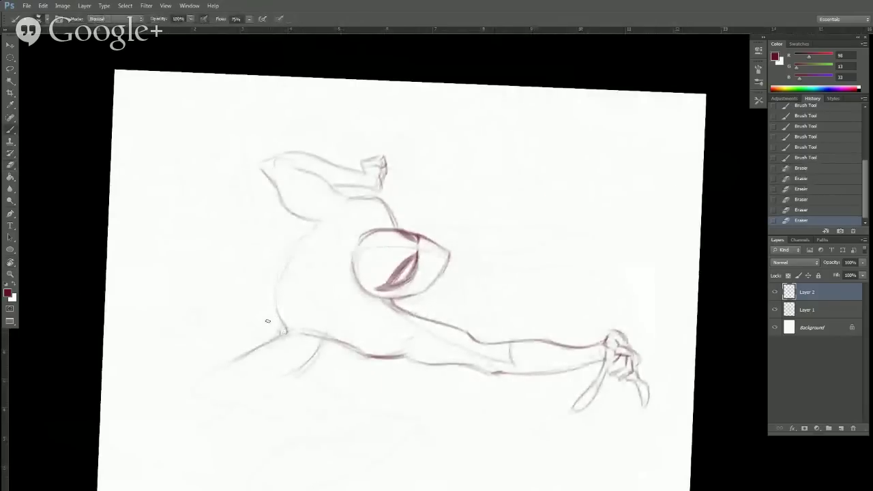
pyautogui.moveTo(257, 347)
pyautogui.mouseDown()
pyautogui.moveTo(302, 334)
pyautogui.moveTo(294, 333)
pyautogui.mouseUp()
pyautogui.moveTo(258, 348)
pyautogui.mouseDown()
pyautogui.moveTo(319, 345)
pyautogui.moveTo(227, 363)
pyautogui.moveTo(328, 351)
pyautogui.moveTo(296, 368)
pyautogui.mouseUp()
pyautogui.moveTo(325, 334); pyautogui.dragTo(295, 372)
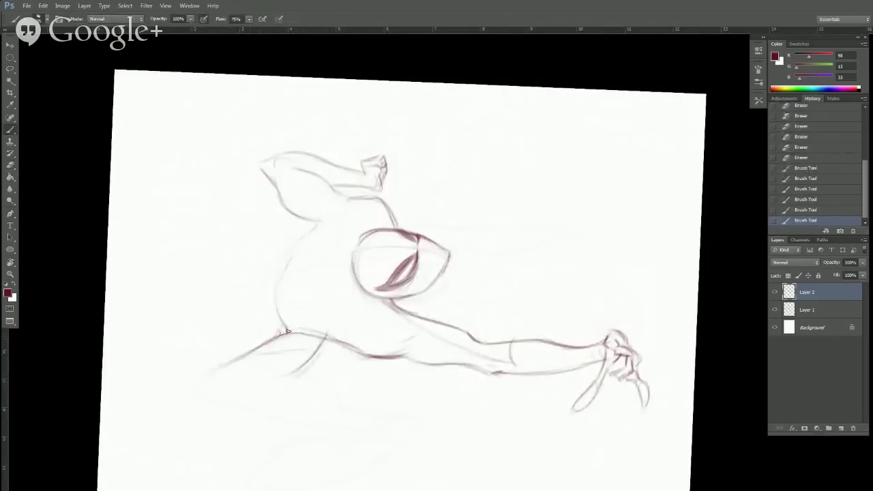
pyautogui.moveTo(292, 333); pyautogui.dragTo(268, 339)
# Trace the underside of the raised thigh and both contours of the lower leg below the knee.
pyautogui.press('r')
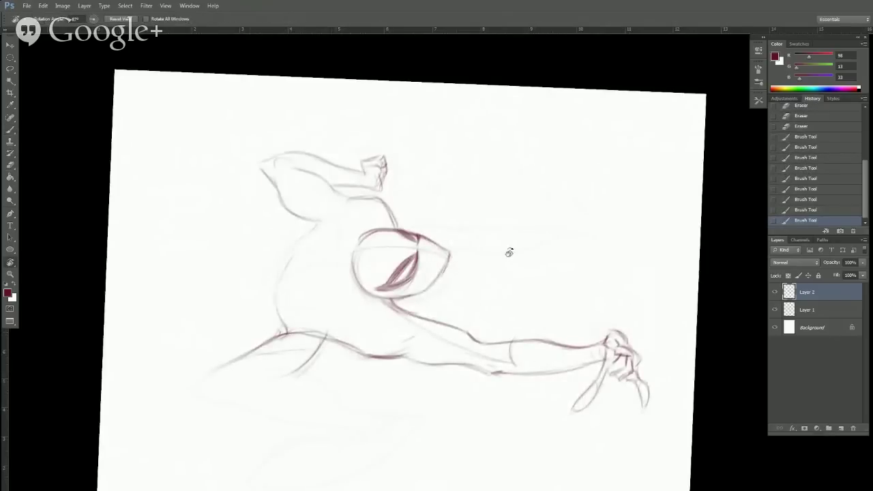
pyautogui.moveTo(509, 252); pyautogui.dragTo(390, 360)
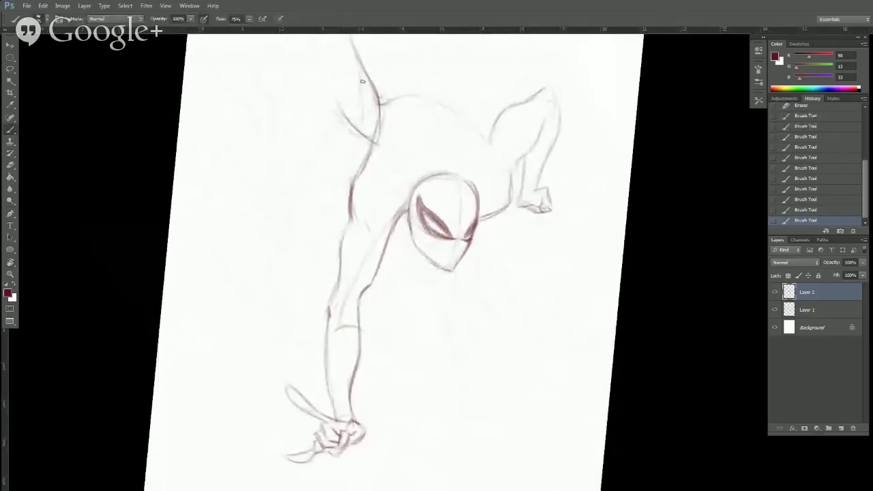
pyautogui.moveTo(440, 105); pyautogui.dragTo(481, 214)
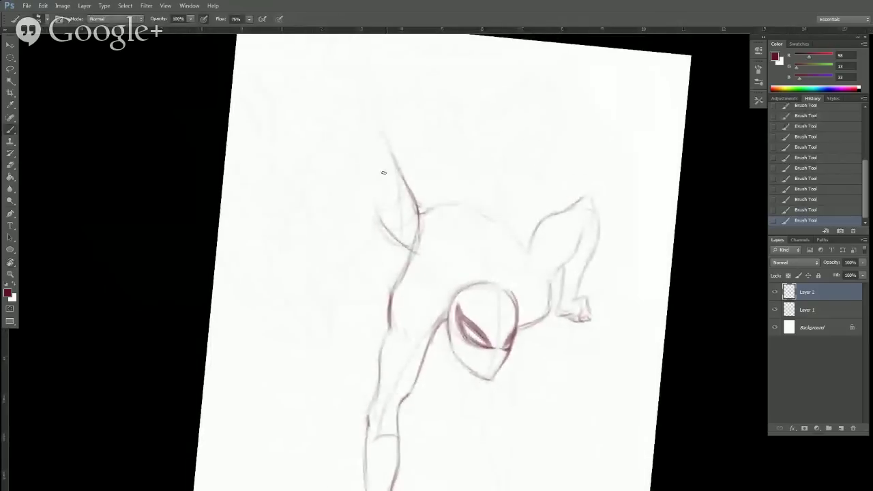
pyautogui.moveTo(384, 172)
pyautogui.mouseDown()
pyautogui.moveTo(380, 226)
pyautogui.moveTo(361, 252)
pyautogui.moveTo(383, 202)
pyautogui.mouseUp()
pyautogui.moveTo(336, 275); pyautogui.dragTo(328, 340)
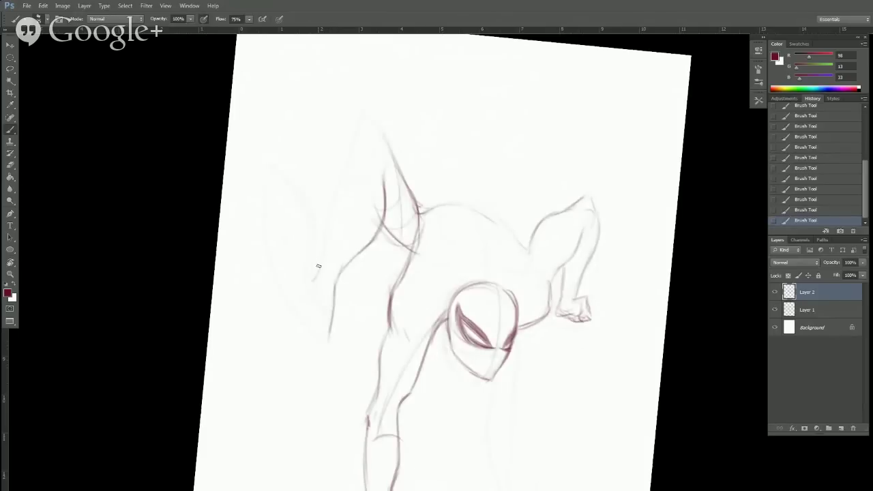
pyautogui.moveTo(317, 269); pyautogui.dragTo(350, 155)
pyautogui.moveTo(331, 199)
pyautogui.mouseDown()
pyautogui.moveTo(361, 115)
pyautogui.moveTo(394, 154)
pyautogui.moveTo(416, 212)
pyautogui.moveTo(448, 204)
pyautogui.mouseUp()
# Reinforce the raised thigh's upper edge from the knee to the hip.
pyautogui.press('e')
pyautogui.press('b')
pyautogui.moveTo(390, 294); pyautogui.dragTo(416, 235)
pyautogui.moveTo(400, 280)
pyautogui.mouseDown()
pyautogui.moveTo(422, 230)
pyautogui.moveTo(441, 228)
pyautogui.mouseUp()
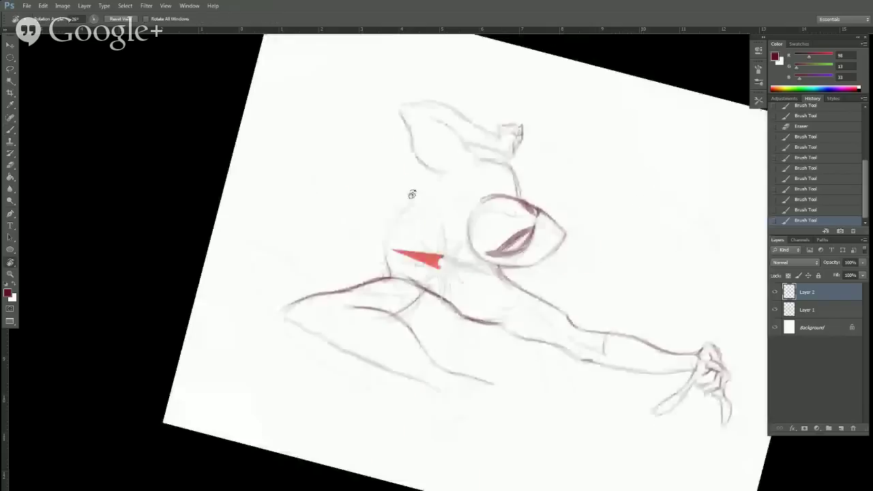
# Draw an oval contour on the arched back and connect it to the back's outline.
pyautogui.moveTo(417, 194); pyautogui.dragTo(425, 248)
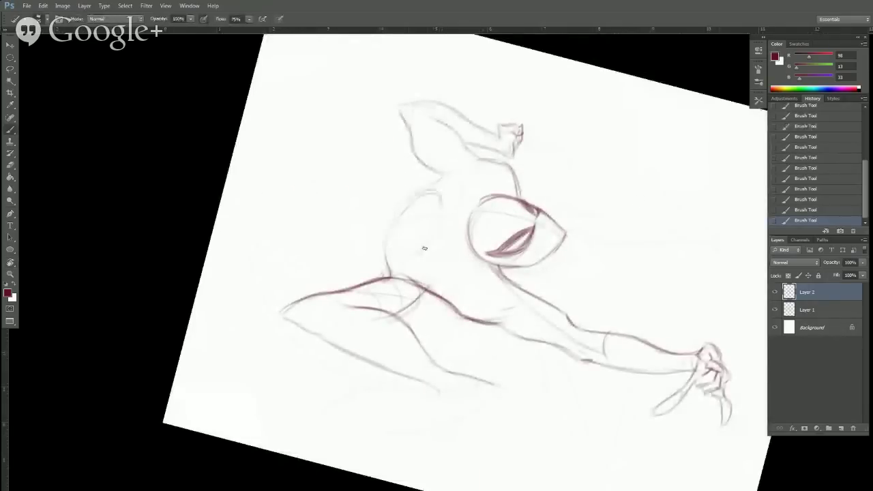
pyautogui.moveTo(421, 194); pyautogui.dragTo(416, 254)
pyautogui.moveTo(399, 216)
pyautogui.mouseDown()
pyautogui.moveTo(612, 302)
pyautogui.moveTo(491, 204)
pyautogui.mouseUp()
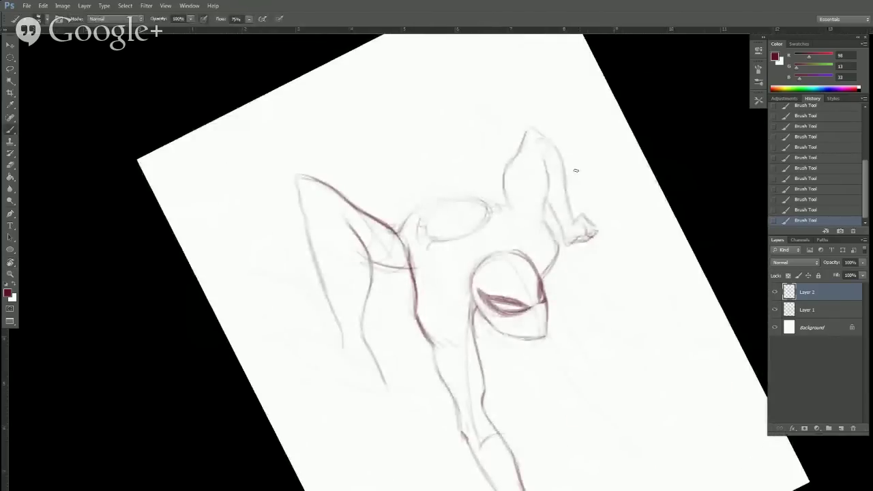
# Clean up the torso's side with the eraser and draw a curve across the back behind the head.
pyautogui.press('r')
pyautogui.moveTo(576, 171); pyautogui.dragTo(626, 222)
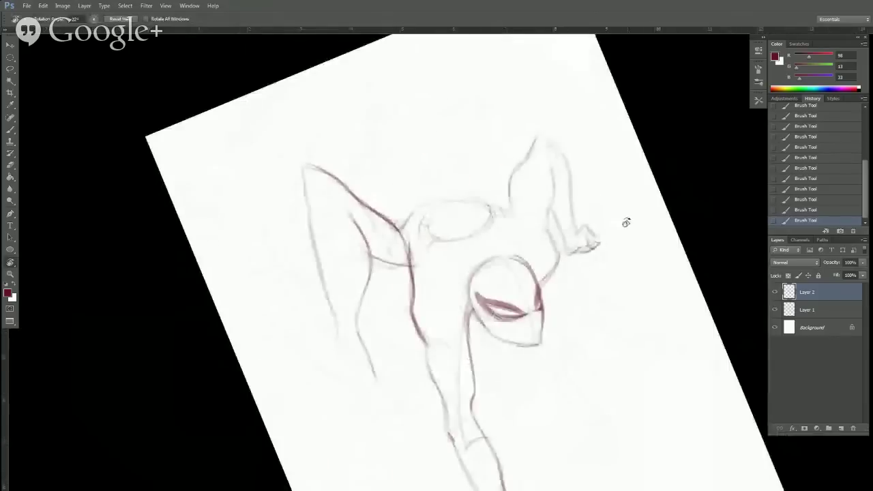
pyautogui.press('e')
pyautogui.moveTo(408, 283)
pyautogui.mouseDown()
pyautogui.moveTo(409, 310)
pyautogui.moveTo(410, 285)
pyautogui.mouseUp()
pyautogui.press('b')
pyautogui.moveTo(450, 259); pyautogui.dragTo(524, 235)
pyautogui.press('r')
pyautogui.moveTo(702, 223)
pyautogui.mouseDown()
pyautogui.moveTo(589, 175)
pyautogui.moveTo(577, 372)
pyautogui.mouseUp()
pyautogui.press('b')
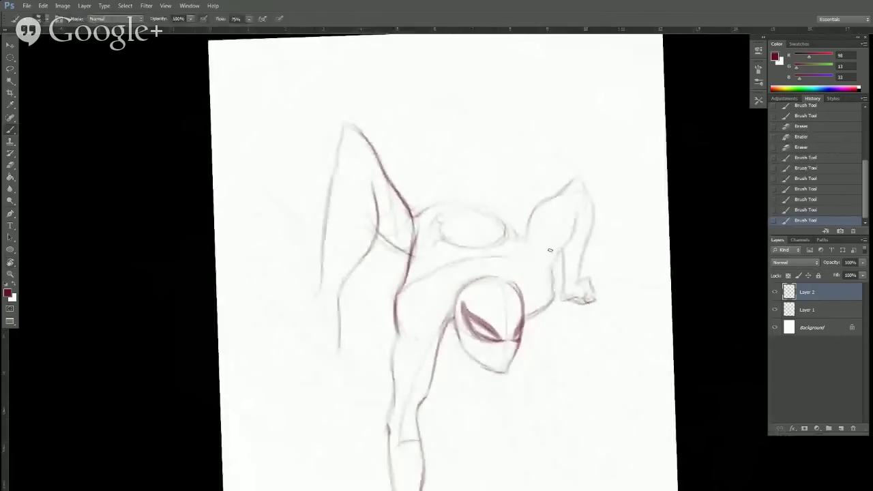
# Darken the far upper arm's contour, then erase and redraw the inner forearm line and elbow crease.
pyautogui.moveTo(526, 255); pyautogui.dragTo(554, 199)
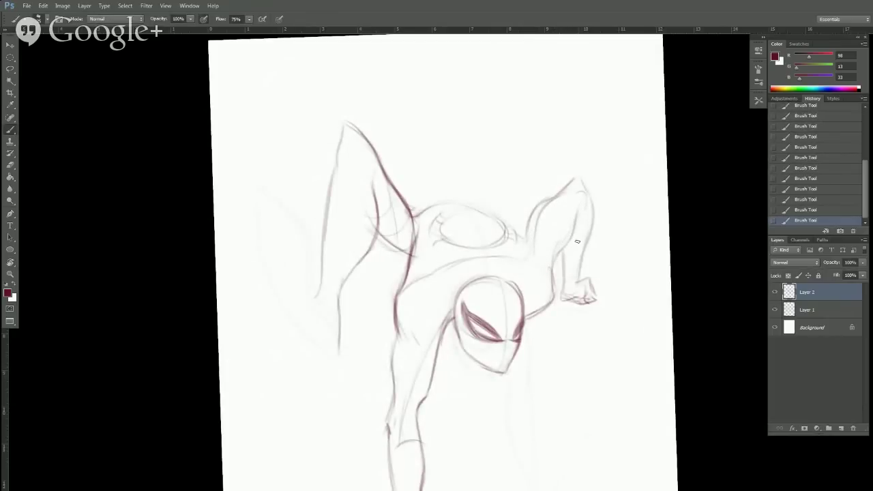
pyautogui.press('e')
pyautogui.moveTo(577, 253)
pyautogui.mouseDown()
pyautogui.moveTo(580, 197)
pyautogui.moveTo(577, 244)
pyautogui.mouseUp()
pyautogui.press('b')
pyautogui.moveTo(566, 247)
pyautogui.mouseDown()
pyautogui.moveTo(581, 241)
pyautogui.moveTo(571, 245)
pyautogui.moveTo(587, 266)
pyautogui.mouseUp()
pyautogui.press('e')
pyautogui.press('b')
pyautogui.press('e')
pyautogui.press('b')
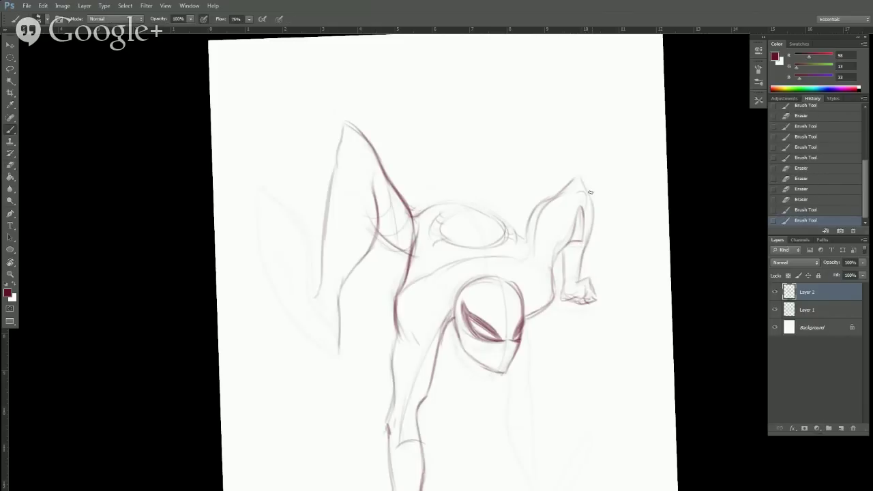
# Darken the top contour of the far upper arm from the shoulder to the raised elbow.
pyautogui.moveTo(578, 176)
pyautogui.mouseDown()
pyautogui.moveTo(586, 194)
pyautogui.moveTo(580, 177)
pyautogui.mouseUp()
pyautogui.moveTo(526, 230); pyautogui.dragTo(569, 187)
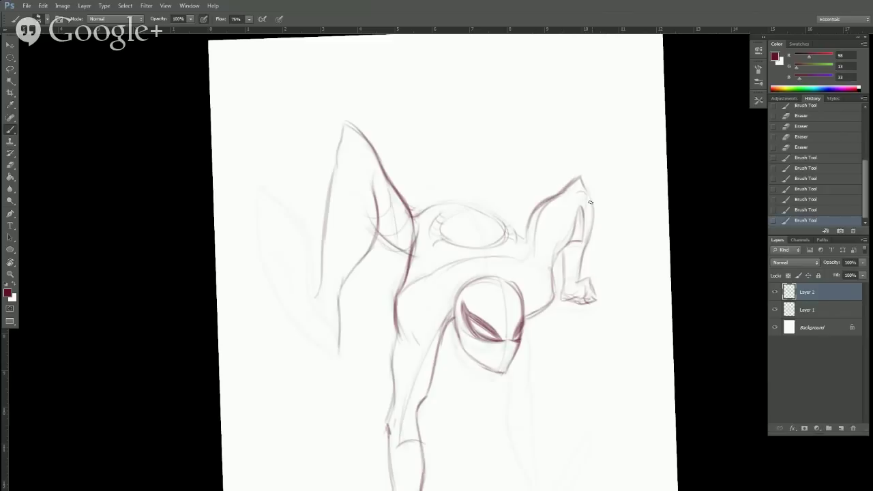
# Darken the mask's chin and side outline and the curve joining the head to the far shoulder.
pyautogui.keyDown('alt'); pyautogui.click(582, 231); pyautogui.keyUp('alt')
pyautogui.scroll(-2, 581, 230)
pyautogui.press('r')
pyautogui.moveTo(688, 341)
pyautogui.mouseDown()
pyautogui.moveTo(540, 427)
pyautogui.moveTo(623, 372)
pyautogui.mouseUp()
pyautogui.press('Escape')
pyautogui.keyDown('ctrl'); pyautogui.click(599, 429); pyautogui.keyUp('ctrl')
pyautogui.scroll(2, 599, 429)
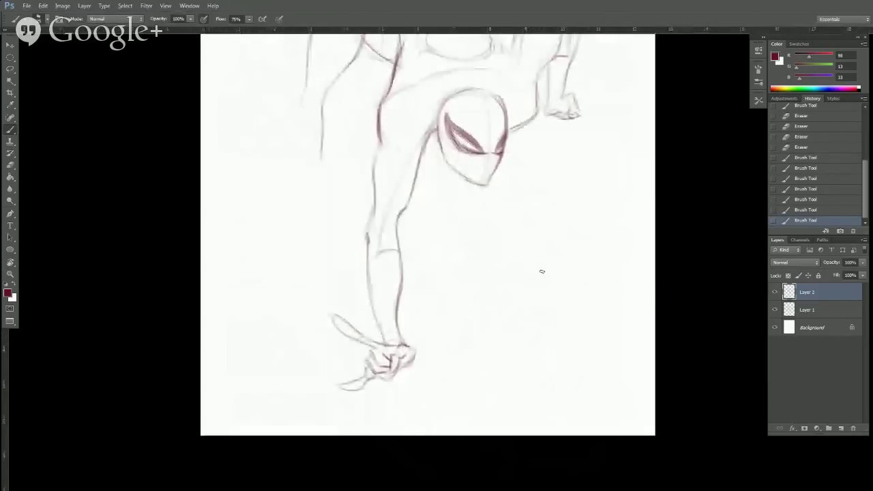
pyautogui.moveTo(482, 179); pyautogui.dragTo(496, 168)
pyautogui.moveTo(499, 101); pyautogui.dragTo(507, 126)
pyautogui.moveTo(438, 128)
pyautogui.mouseDown()
pyautogui.moveTo(471, 87)
pyautogui.moveTo(539, 111)
pyautogui.mouseUp()
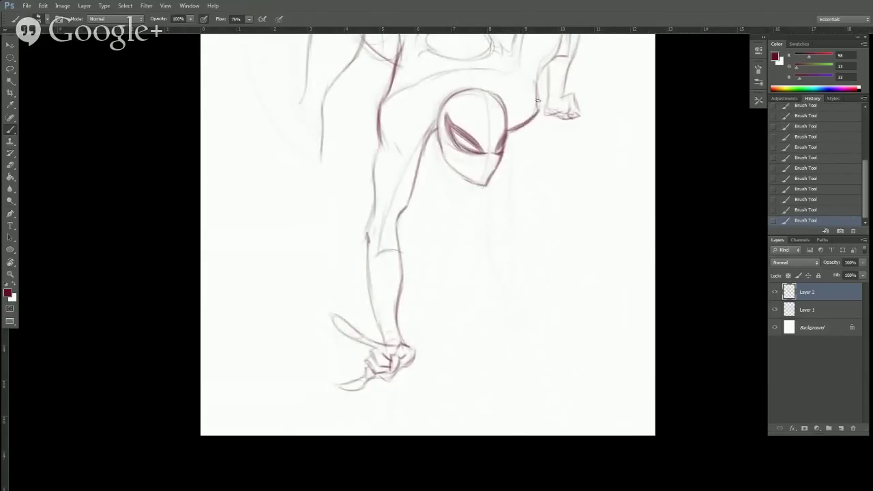
# Draw the curved inner contour of the far arm beside the armpit and trim its overlapping lines with the eraser.
pyautogui.moveTo(592, 176); pyautogui.dragTo(582, 260)
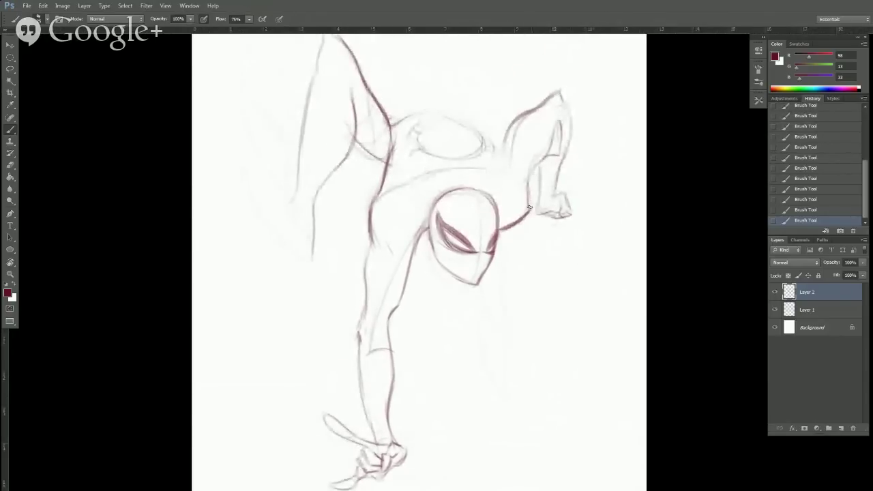
pyautogui.moveTo(529, 199)
pyautogui.mouseDown()
pyautogui.moveTo(552, 141)
pyautogui.moveTo(539, 199)
pyautogui.mouseUp()
pyautogui.press('e')
pyautogui.moveTo(540, 170)
pyautogui.mouseDown()
pyautogui.moveTo(539, 223)
pyautogui.moveTo(511, 229)
pyautogui.moveTo(529, 197)
pyautogui.mouseUp()
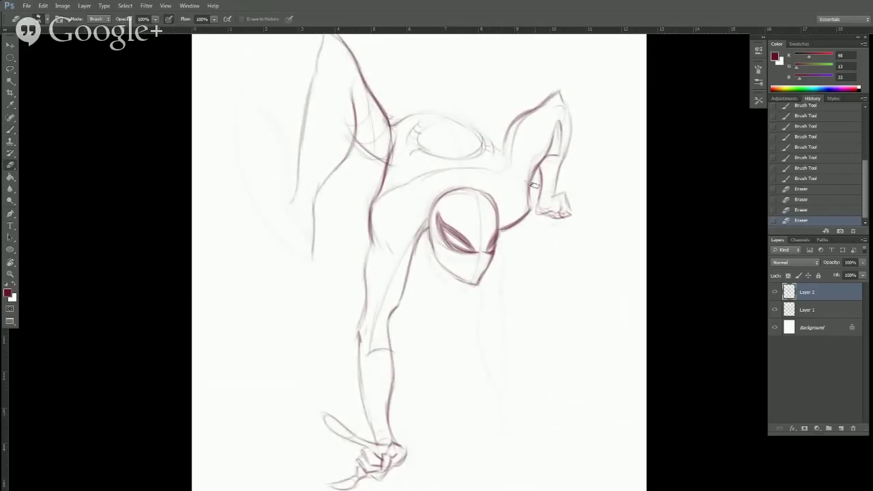
pyautogui.press('b')
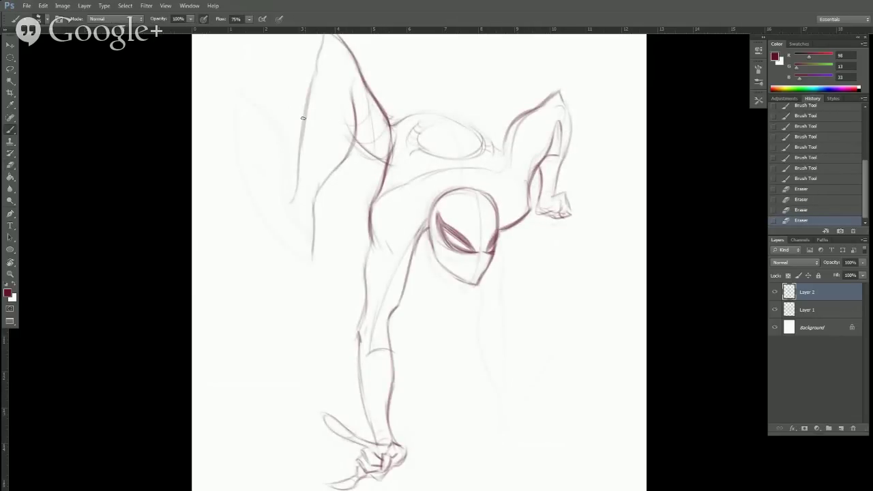
# Draw an arc for the calf across the raised leg, erase the overlap, and refine the contour below the knee.
pyautogui.moveTo(302, 118)
pyautogui.mouseDown()
pyautogui.moveTo(352, 123)
pyautogui.moveTo(355, 153)
pyautogui.mouseUp()
pyautogui.press('e')
pyautogui.moveTo(348, 123); pyautogui.dragTo(347, 145)
pyautogui.press('b')
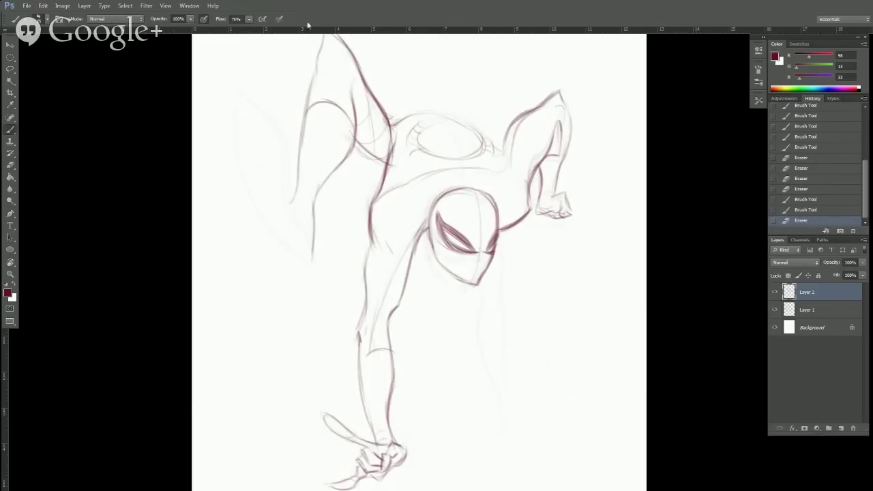
pyautogui.moveTo(315, 100); pyautogui.dragTo(335, 61)
pyautogui.moveTo(321, 93)
pyautogui.mouseDown()
pyautogui.moveTo(315, 55)
pyautogui.moveTo(311, 98)
pyautogui.mouseUp()
# Trace the heel, ankle and long sole contour of the raised leg's foot.
pyautogui.moveTo(248, 191); pyautogui.dragTo(269, 228)
pyautogui.moveTo(266, 227)
pyautogui.mouseDown()
pyautogui.moveTo(313, 255)
pyautogui.moveTo(315, 228)
pyautogui.moveTo(296, 218)
pyautogui.mouseUp()
pyautogui.moveTo(315, 236)
pyautogui.mouseDown()
pyautogui.moveTo(300, 223)
pyautogui.moveTo(280, 154)
pyautogui.mouseUp()
pyautogui.moveTo(287, 244)
pyautogui.mouseDown()
pyautogui.moveTo(243, 165)
pyautogui.moveTo(240, 123)
pyautogui.mouseUp()
pyautogui.moveTo(266, 218)
pyautogui.mouseDown()
pyautogui.moveTo(236, 131)
pyautogui.moveTo(242, 87)
pyautogui.moveTo(236, 146)
pyautogui.mouseUp()
# Trace the upper edge of the raised leg's foot from the toes down to the ankle.
pyautogui.moveTo(252, 80); pyautogui.dragTo(280, 142)
pyautogui.moveTo(262, 96); pyautogui.dragTo(280, 142)
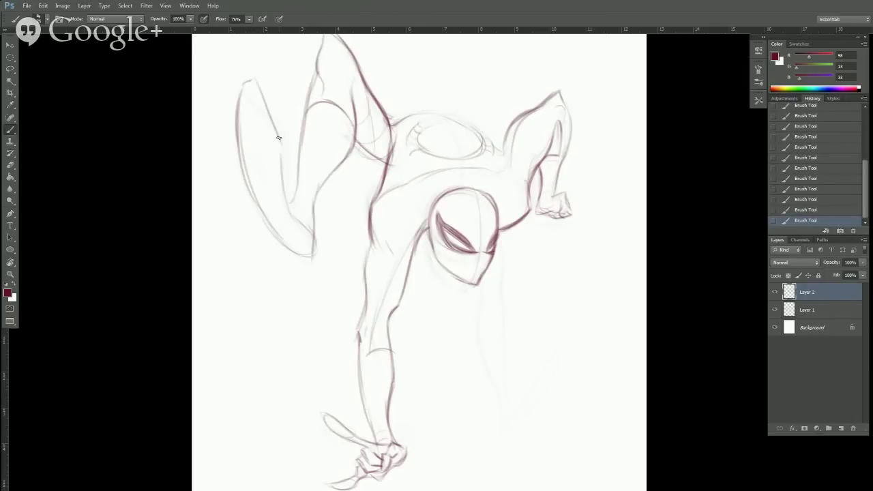
pyautogui.moveTo(287, 188); pyautogui.dragTo(282, 146)
pyautogui.moveTo(257, 85); pyautogui.dragTo(286, 198)
pyautogui.moveTo(281, 143); pyautogui.dragTo(289, 218)
pyautogui.moveTo(263, 88); pyautogui.dragTo(274, 106)
pyautogui.moveTo(284, 154); pyautogui.dragTo(287, 188)
# Clean up the supporting arm's inner contour with the eraser and darken it from the armpit to the elbow.
pyautogui.keyDown('alt'); pyautogui.click(397, 382); pyautogui.keyUp('alt')
pyautogui.keyDown('alt'); pyautogui.click(398, 383); pyautogui.keyUp('alt')
pyautogui.press('r')
pyautogui.moveTo(524, 417); pyautogui.dragTo(532, 399)
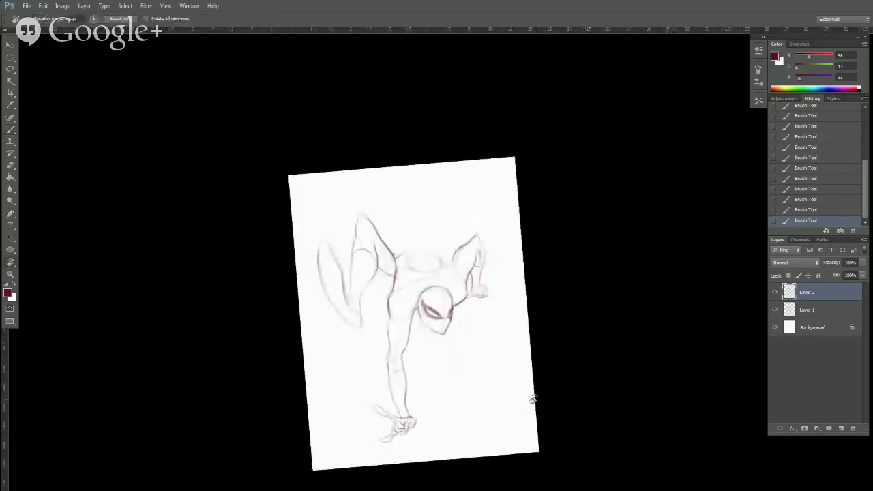
pyautogui.click(510, 443)
pyautogui.press('b')
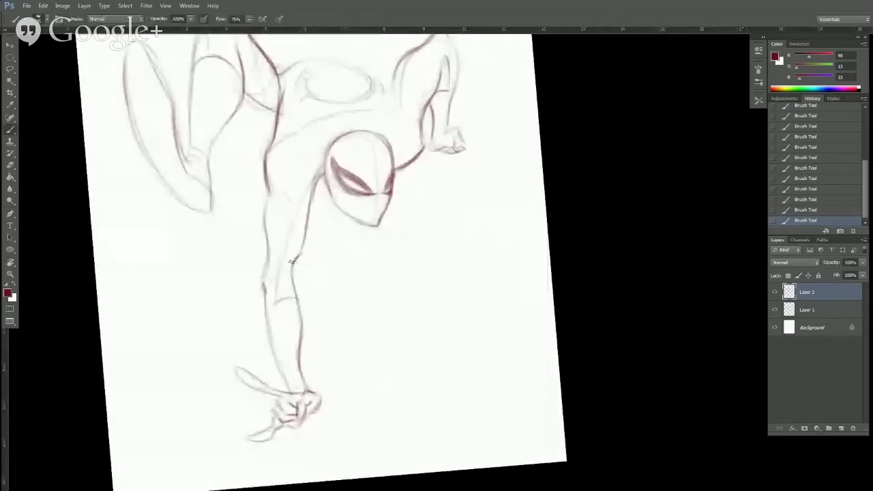
pyautogui.press('e')
pyautogui.moveTo(297, 256); pyautogui.dragTo(323, 175)
pyautogui.press('b')
pyautogui.press('b')
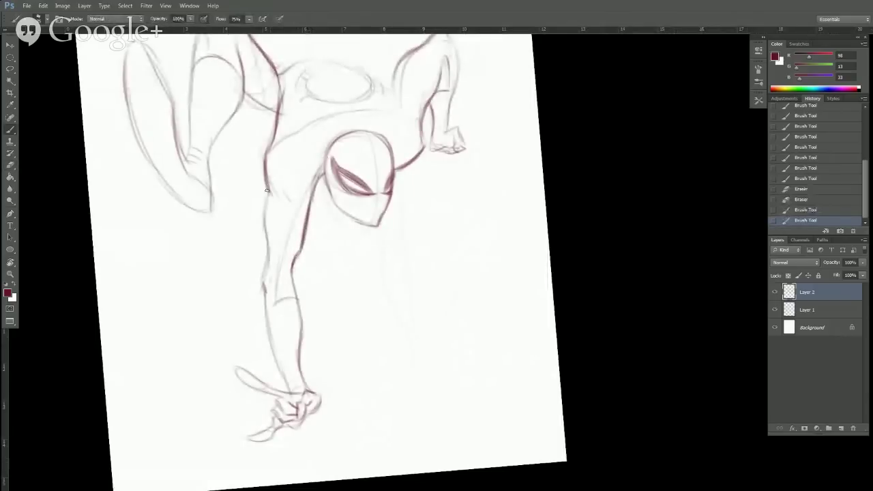
# Darken the supporting arm's outer contour and continue the line up the torso's side.
pyautogui.moveTo(267, 190)
pyautogui.mouseDown()
pyautogui.moveTo(262, 279)
pyautogui.moveTo(269, 228)
pyautogui.moveTo(274, 253)
pyautogui.mouseUp()
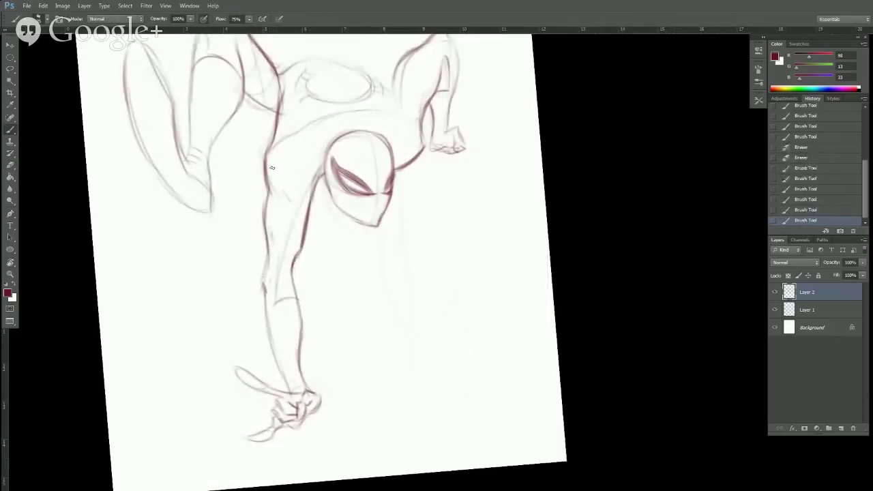
pyautogui.moveTo(270, 192); pyautogui.dragTo(271, 194)
pyautogui.moveTo(273, 145); pyautogui.dragTo(279, 111)
# Draw both side contours of the leg hanging below the head and lighten the knee area with the eraser.
pyautogui.moveTo(379, 212); pyautogui.dragTo(387, 293)
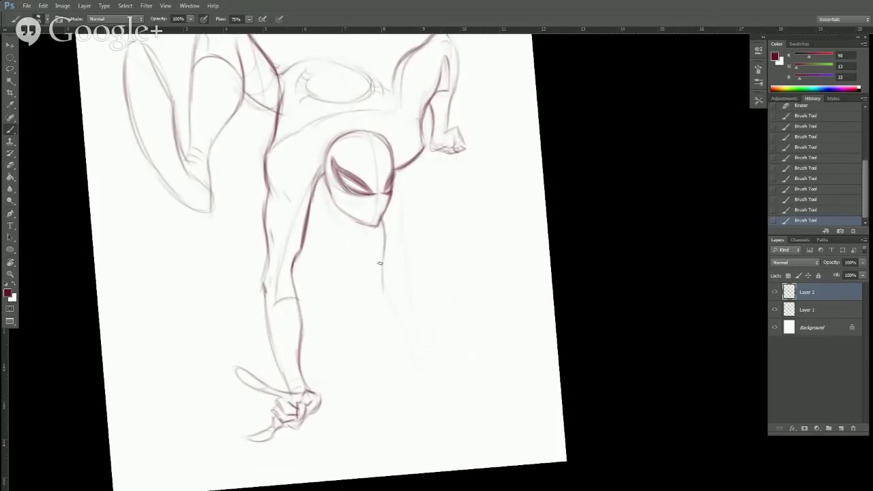
pyautogui.moveTo(380, 262); pyautogui.dragTo(406, 341)
pyautogui.moveTo(393, 181)
pyautogui.mouseDown()
pyautogui.moveTo(400, 251)
pyautogui.moveTo(398, 222)
pyautogui.moveTo(387, 224)
pyautogui.moveTo(391, 241)
pyautogui.moveTo(382, 223)
pyautogui.moveTo(384, 241)
pyautogui.moveTo(380, 217)
pyautogui.moveTo(396, 309)
pyautogui.mouseUp()
pyautogui.press('e')
pyautogui.moveTo(381, 266); pyautogui.dragTo(383, 295)
pyautogui.press('b')
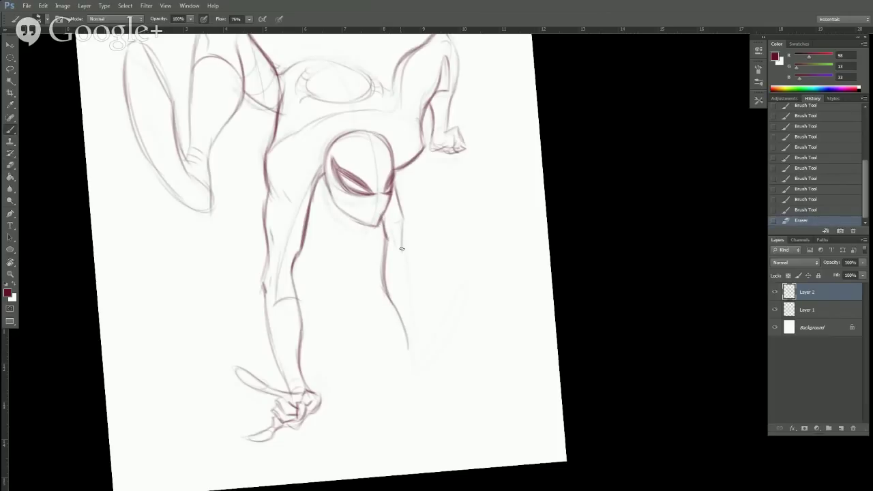
# Extend the hanging leg's outer contour to the ankle and draw its pointed foot.
pyautogui.moveTo(402, 249); pyautogui.dragTo(402, 253)
pyautogui.moveTo(403, 217); pyautogui.dragTo(402, 243)
pyautogui.moveTo(402, 222)
pyautogui.mouseDown()
pyautogui.moveTo(404, 255)
pyautogui.moveTo(403, 247)
pyautogui.mouseUp()
pyautogui.moveTo(402, 240)
pyautogui.mouseDown()
pyautogui.moveTo(415, 354)
pyautogui.moveTo(444, 329)
pyautogui.moveTo(447, 303)
pyautogui.moveTo(415, 339)
pyautogui.moveTo(445, 301)
pyautogui.moveTo(415, 359)
pyautogui.moveTo(454, 299)
pyautogui.mouseUp()
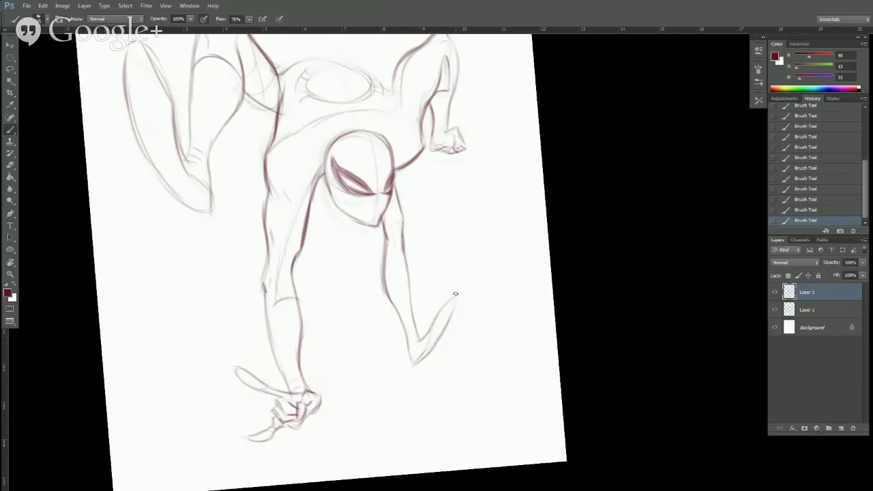
pyautogui.moveTo(437, 321); pyautogui.dragTo(426, 352)
# Erase and redraw the hanging leg's inner contour around the knee.
pyautogui.press('e')
pyautogui.moveTo(382, 249)
pyautogui.mouseDown()
pyautogui.moveTo(380, 288)
pyautogui.moveTo(380, 244)
pyautogui.moveTo(380, 278)
pyautogui.mouseUp()
pyautogui.press('b')
pyautogui.moveTo(384, 228); pyautogui.dragTo(392, 296)
pyautogui.press('e')
pyautogui.press('b')
# Redraw the supporting upper arm's outer contour below the shoulder and thin it with the eraser.
pyautogui.keyDown('ctrl'); pyautogui.keyDown('alt'); pyautogui.click(532, 256); pyautogui.keyUp('alt'); pyautogui.keyUp('ctrl')
pyautogui.press('r')
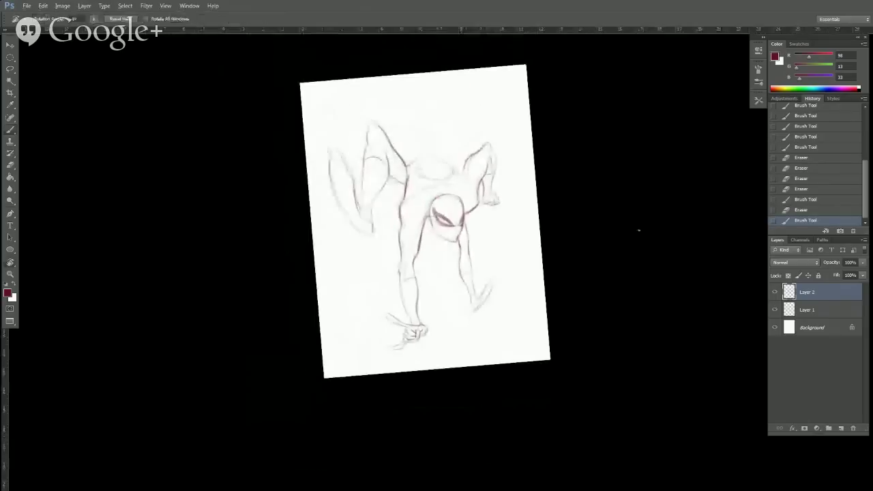
pyautogui.moveTo(637, 276)
pyautogui.mouseDown()
pyautogui.moveTo(339, 444)
pyautogui.moveTo(602, 320)
pyautogui.moveTo(540, 322)
pyautogui.moveTo(370, 433)
pyautogui.moveTo(384, 477)
pyautogui.mouseUp()
pyautogui.press('b')
pyautogui.hotkey('ctrl', '+')
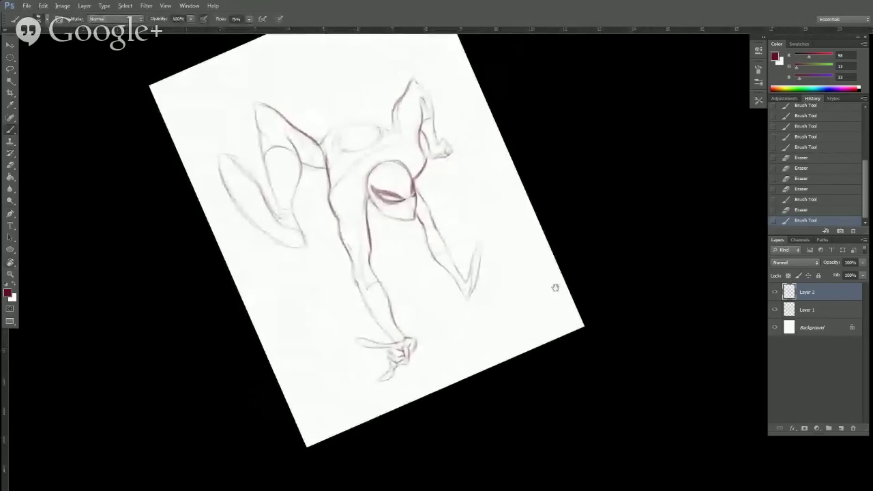
pyautogui.moveTo(555, 288); pyautogui.dragTo(524, 314)
pyautogui.keyDown('ctrl'); pyautogui.click(557, 304); pyautogui.keyUp('ctrl')
pyautogui.press('r')
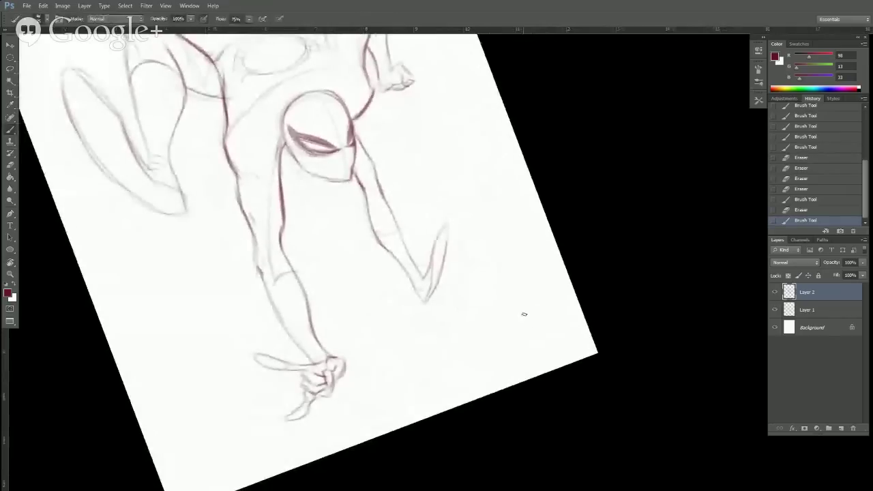
pyautogui.moveTo(232, 164); pyautogui.dragTo(244, 211)
pyautogui.press('e')
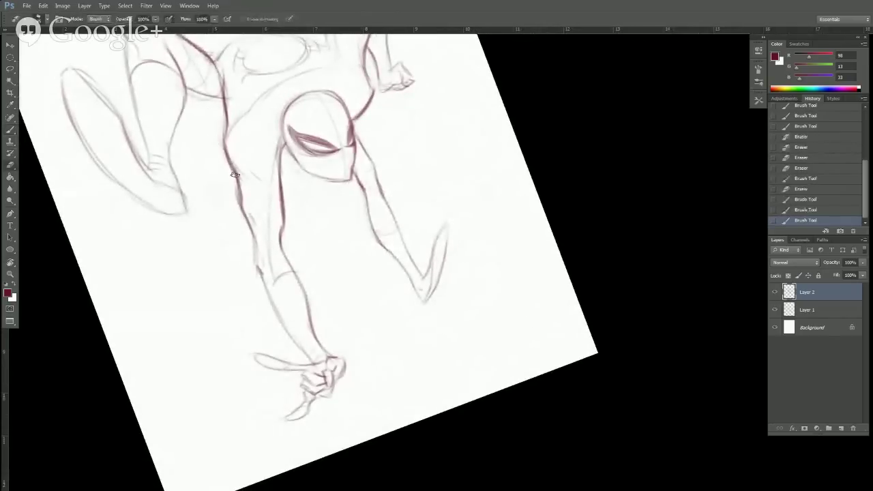
pyautogui.moveTo(223, 155); pyautogui.dragTo(240, 210)
pyautogui.press('b')
# Darken the arched back's contour from the hip to the far shoulder, thinning and redrawing it where needed.
pyautogui.moveTo(382, 312); pyautogui.dragTo(410, 442)
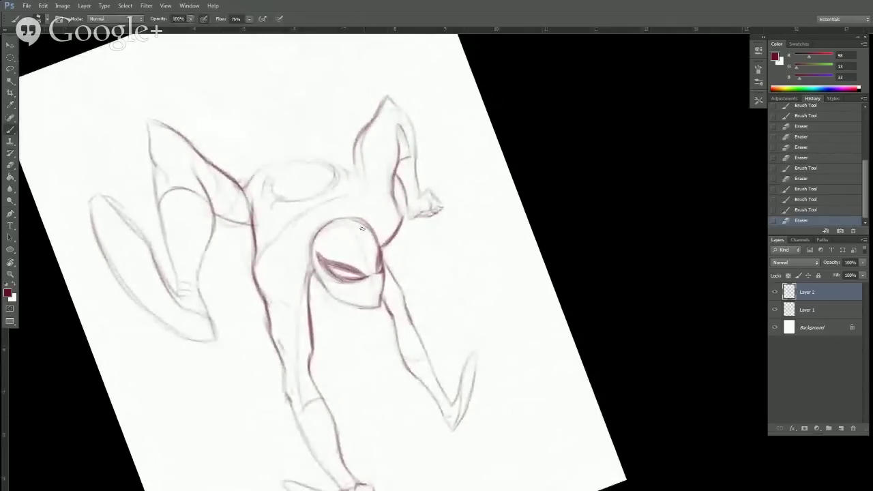
pyautogui.moveTo(246, 187); pyautogui.dragTo(242, 190)
pyautogui.press('r')
pyautogui.moveTo(470, 228)
pyautogui.mouseDown()
pyautogui.moveTo(354, 155)
pyautogui.moveTo(333, 175)
pyautogui.mouseUp()
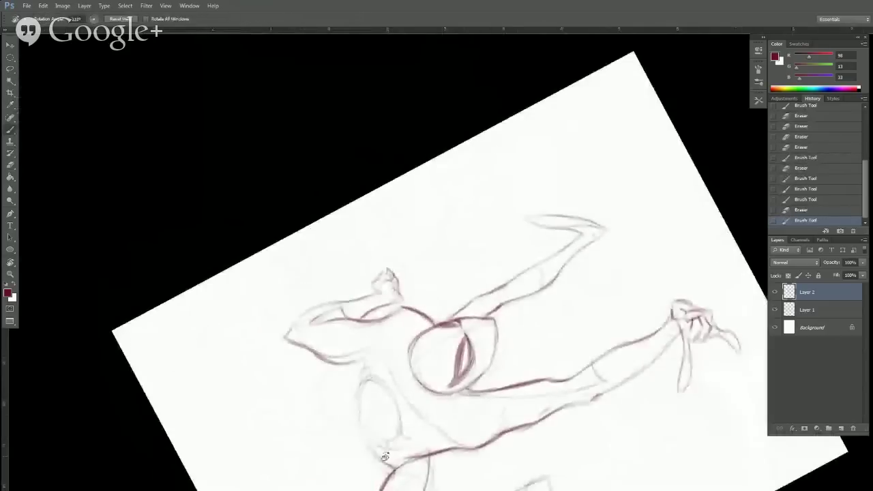
pyautogui.press('b')
pyautogui.moveTo(388, 465)
pyautogui.mouseDown()
pyautogui.moveTo(369, 355)
pyautogui.moveTo(356, 404)
pyautogui.moveTo(364, 362)
pyautogui.moveTo(359, 436)
pyautogui.moveTo(368, 448)
pyautogui.moveTo(366, 373)
pyautogui.mouseUp()
pyautogui.press('e')
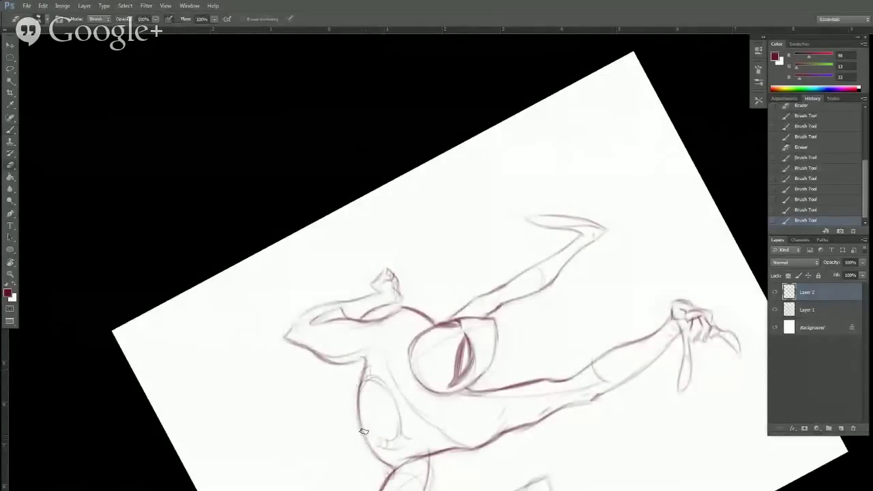
pyautogui.moveTo(358, 415)
pyautogui.mouseDown()
pyautogui.moveTo(358, 372)
pyautogui.moveTo(372, 447)
pyautogui.moveTo(364, 378)
pyautogui.mouseUp()
pyautogui.press('b')
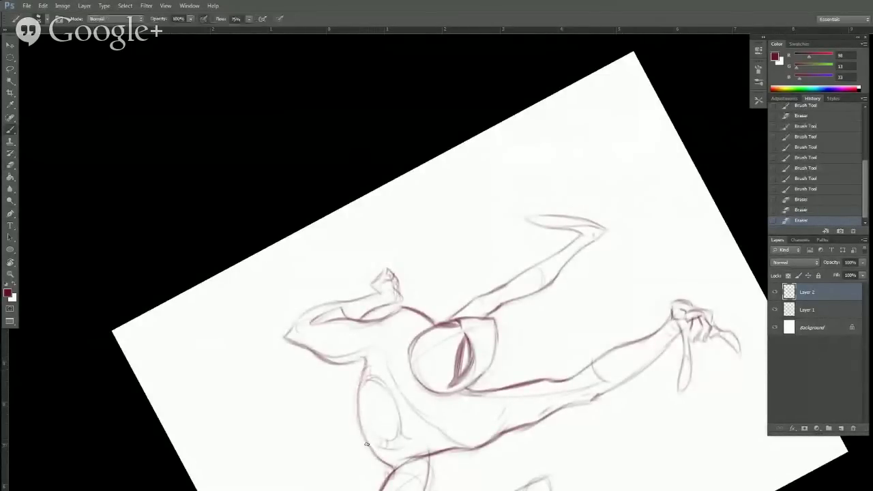
pyautogui.moveTo(368, 445)
pyautogui.mouseDown()
pyautogui.moveTo(393, 468)
pyautogui.moveTo(358, 401)
pyautogui.mouseUp()
# Reinforce the outlines of the supporting hand's extended fingers, folded fingers and knuckles.
pyautogui.press('r')
pyautogui.moveTo(607, 290)
pyautogui.mouseDown()
pyautogui.moveTo(589, 380)
pyautogui.moveTo(341, 416)
pyautogui.mouseUp()
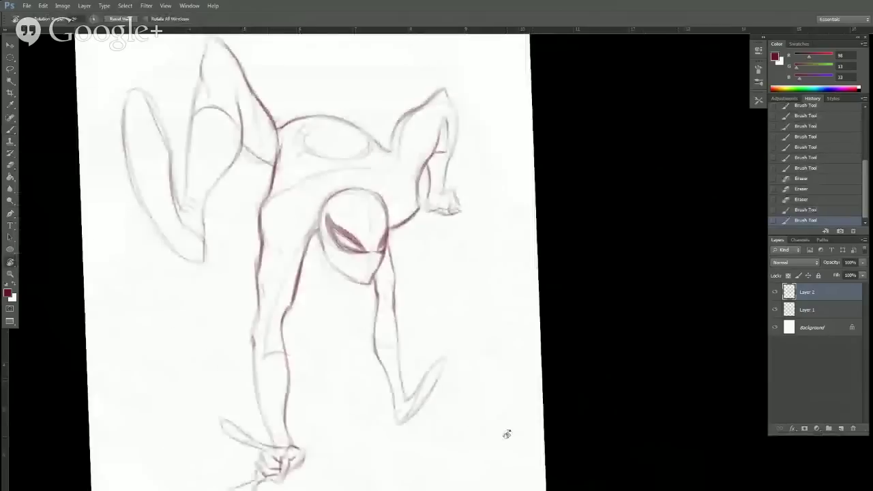
pyautogui.press('b')
pyautogui.moveTo(495, 445)
pyautogui.mouseDown()
pyautogui.moveTo(516, 389)
pyautogui.moveTo(568, 440)
pyautogui.mouseUp()
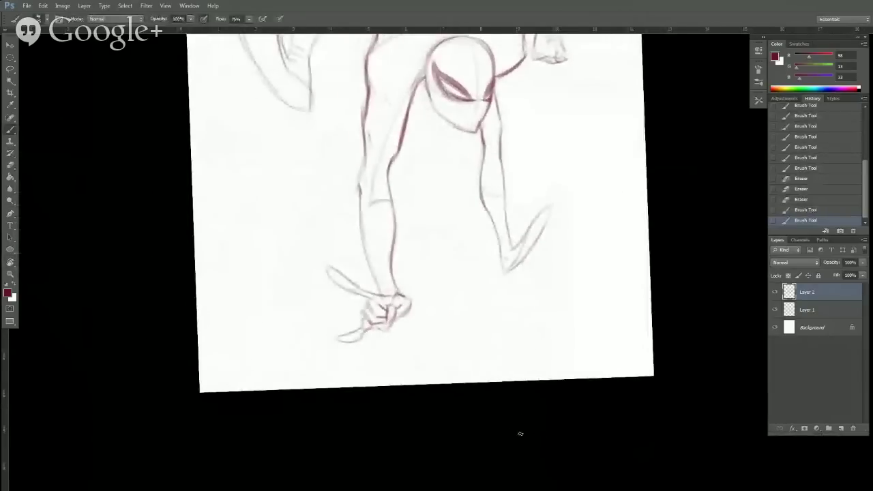
pyautogui.moveTo(365, 342); pyautogui.dragTo(340, 335)
pyautogui.moveTo(370, 318)
pyautogui.mouseDown()
pyautogui.moveTo(351, 333)
pyautogui.moveTo(370, 301)
pyautogui.mouseUp()
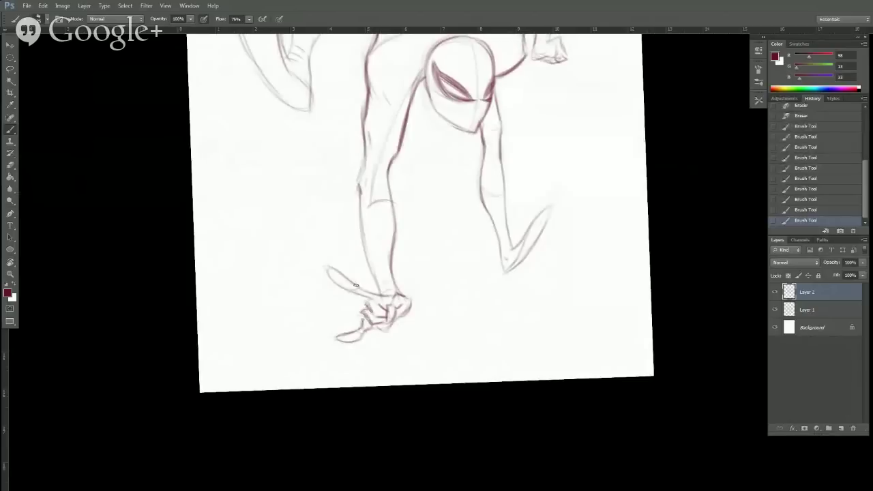
pyautogui.moveTo(330, 268)
pyautogui.mouseDown()
pyautogui.moveTo(373, 294)
pyautogui.moveTo(402, 295)
pyautogui.moveTo(384, 305)
pyautogui.moveTo(397, 316)
pyautogui.mouseUp()
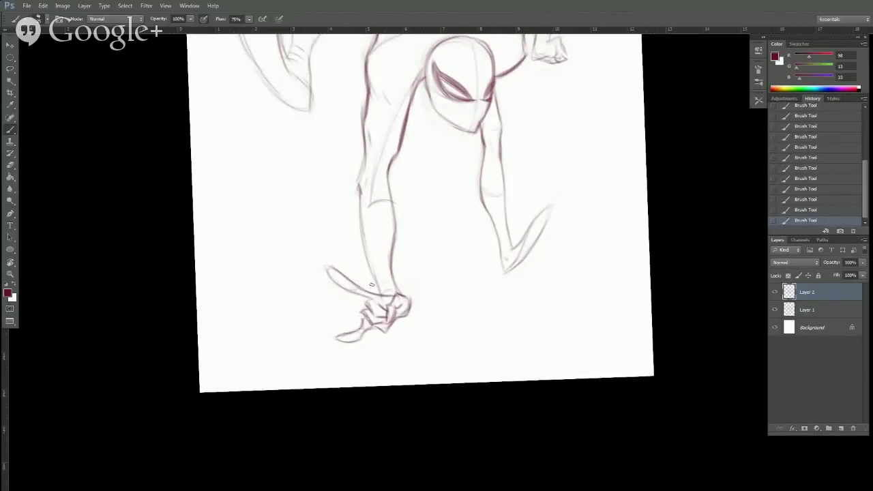
# Clean up the hanging leg with the eraser and darken both of its contours down to the ankle.
pyautogui.moveTo(599, 184); pyautogui.dragTo(595, 243)
pyautogui.press('e')
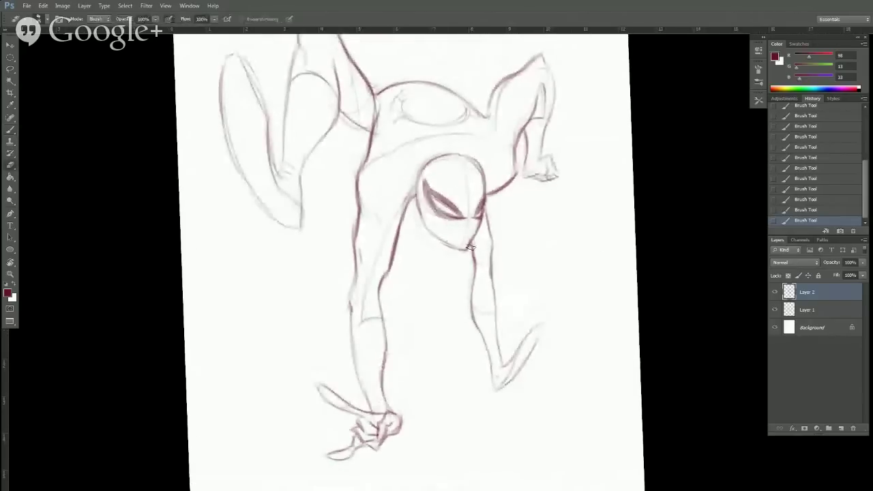
pyautogui.moveTo(471, 247); pyautogui.dragTo(478, 334)
pyautogui.press('b')
pyautogui.press('b')
pyautogui.moveTo(475, 327); pyautogui.dragTo(487, 371)
pyautogui.press('e')
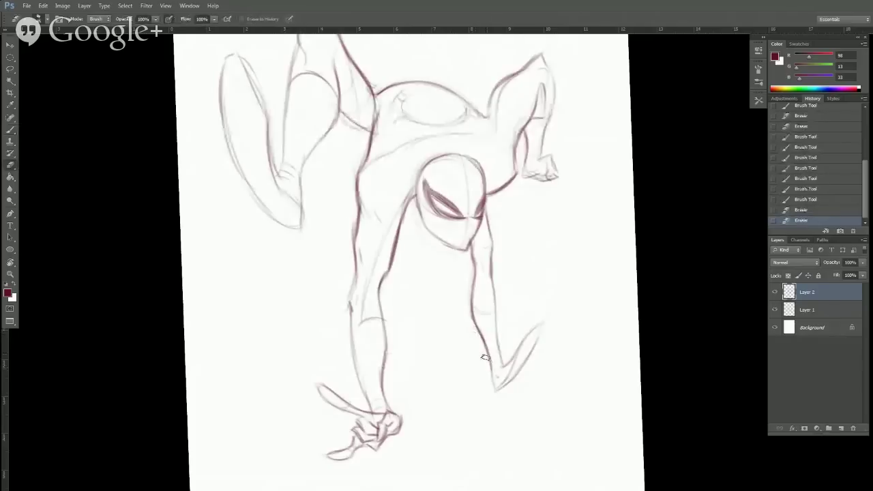
pyautogui.press('b')
pyautogui.moveTo(487, 251); pyautogui.dragTo(502, 366)
# Erase the overlapping lines around the mask's chin and the far shoulder.
pyautogui.moveTo(613, 255); pyautogui.dragTo(634, 398)
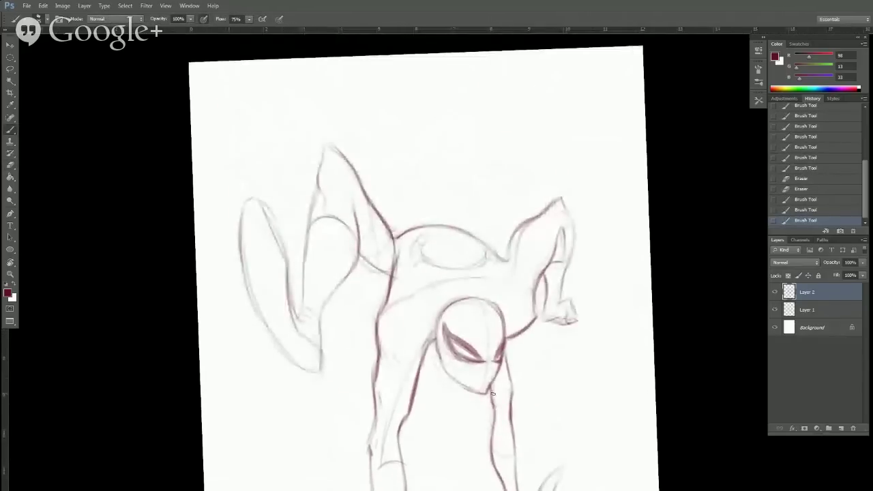
pyautogui.press('e')
pyautogui.moveTo(488, 386)
pyautogui.mouseDown()
pyautogui.moveTo(493, 402)
pyautogui.moveTo(481, 393)
pyautogui.moveTo(518, 274)
pyautogui.moveTo(530, 191)
pyautogui.moveTo(522, 182)
pyautogui.mouseUp()
pyautogui.press('b')
pyautogui.press('e')
pyautogui.press('b')
# Darken the line running along the inside of the supporting upper arm and erase stray marks behind the head.
pyautogui.press('r')
pyautogui.moveTo(447, 238)
pyautogui.mouseDown()
pyautogui.moveTo(458, 342)
pyautogui.moveTo(470, 371)
pyautogui.moveTo(494, 384)
pyautogui.mouseUp()
pyautogui.press('r')
pyautogui.moveTo(669, 267); pyautogui.dragTo(663, 320)
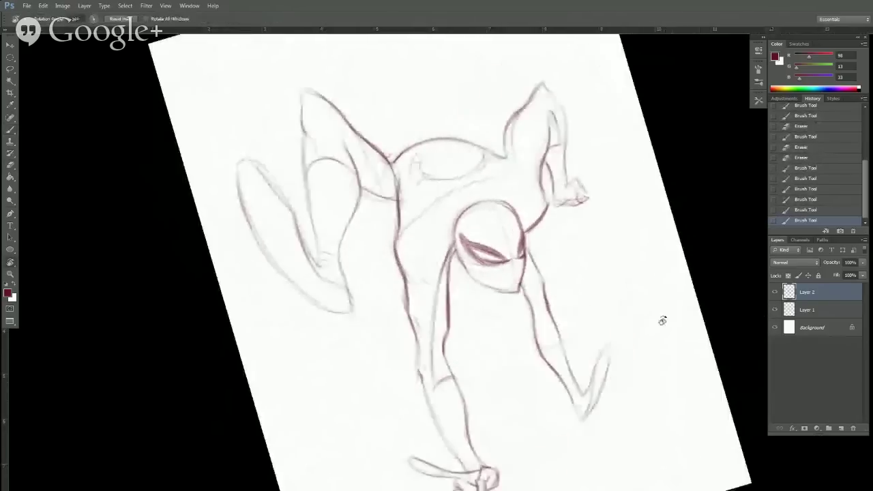
pyautogui.press('e')
pyautogui.moveTo(515, 195); pyautogui.dragTo(517, 177)
pyautogui.press('r')
pyautogui.moveTo(611, 339); pyautogui.dragTo(580, 426)
pyautogui.press('r')
pyautogui.press('r')
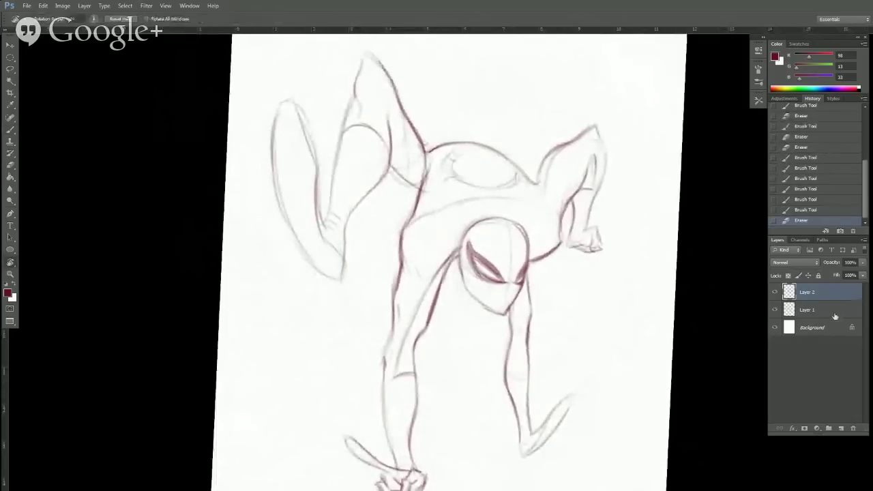
# Merge Layer 1 and Layer 2 into a single layer.
pyautogui.doubleClick(833, 307)
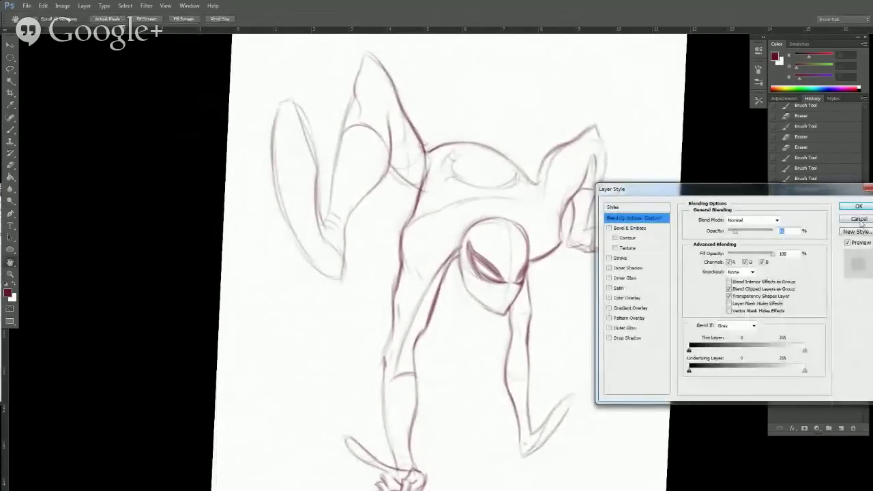
pyautogui.click(860, 220)
pyautogui.moveTo(680, 370); pyautogui.dragTo(691, 347)
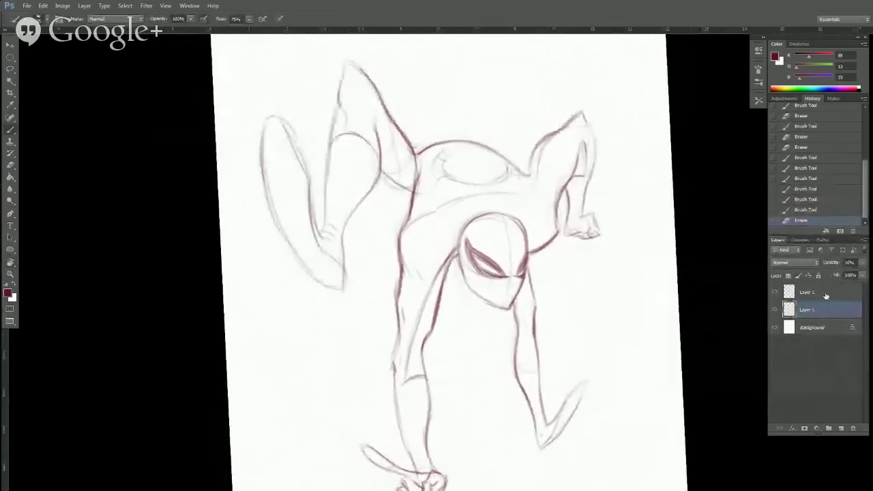
pyautogui.keyDown('shift'); pyautogui.click(823, 295); pyautogui.keyUp('shift')
pyautogui.rightClick(824, 295)
pyautogui.click(777, 363)
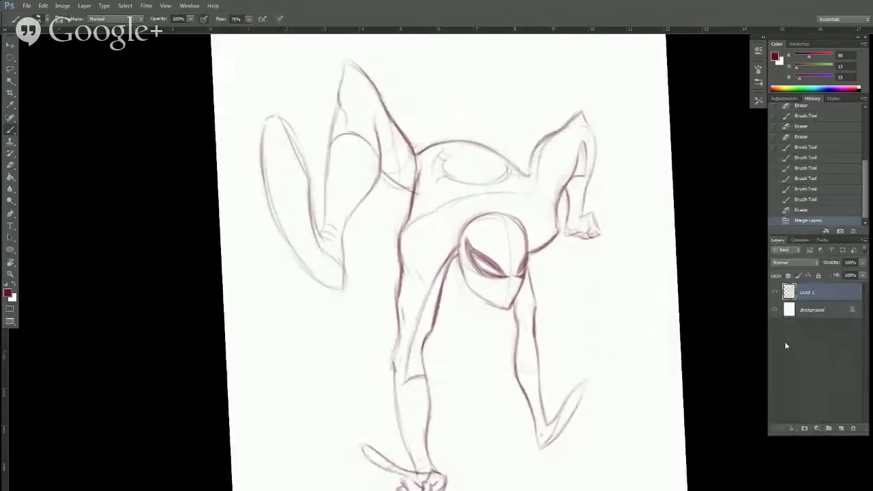
# Fade the merged sketch layer with Hue/Saturation at Lightness +68, add a new layer above it and reset the drawing colour to black.
pyautogui.hotkey('ctrl', 'u')
pyautogui.moveTo(692, 209); pyautogui.dragTo(723, 215)
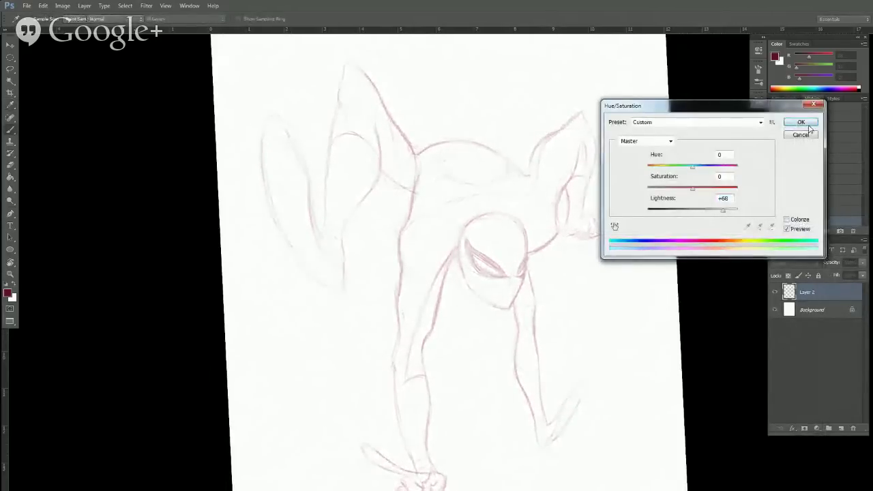
pyautogui.press('Return')
pyautogui.click(840, 427)
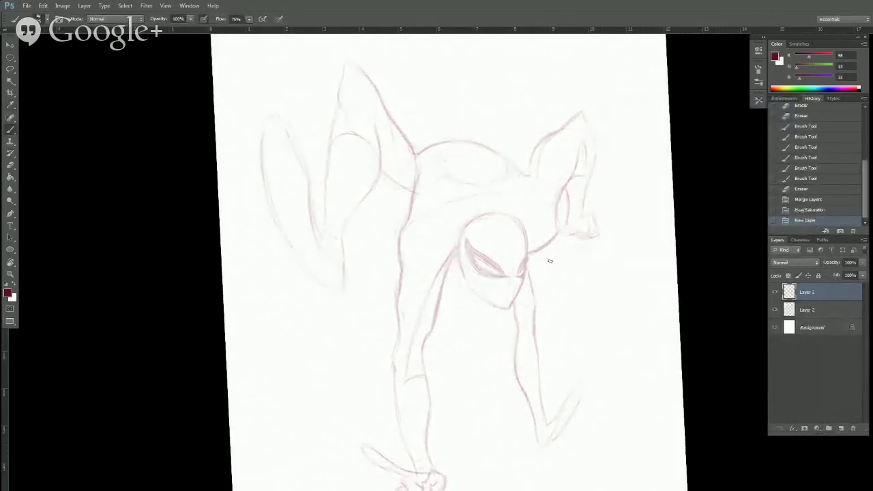
pyautogui.press('d')
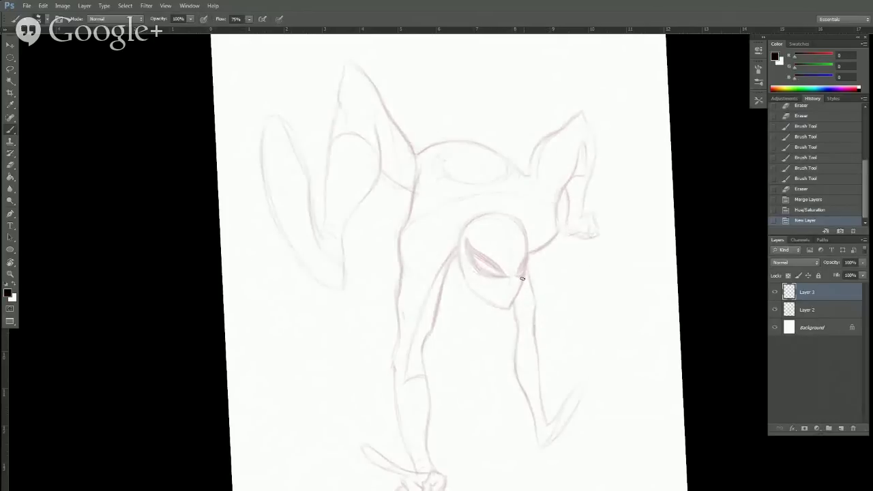
# Ink both contours of the supporting upper arm on Layer 3, from the shoulder down to the elbow.
pyautogui.press('r')
pyautogui.moveTo(526, 292); pyautogui.dragTo(610, 285)
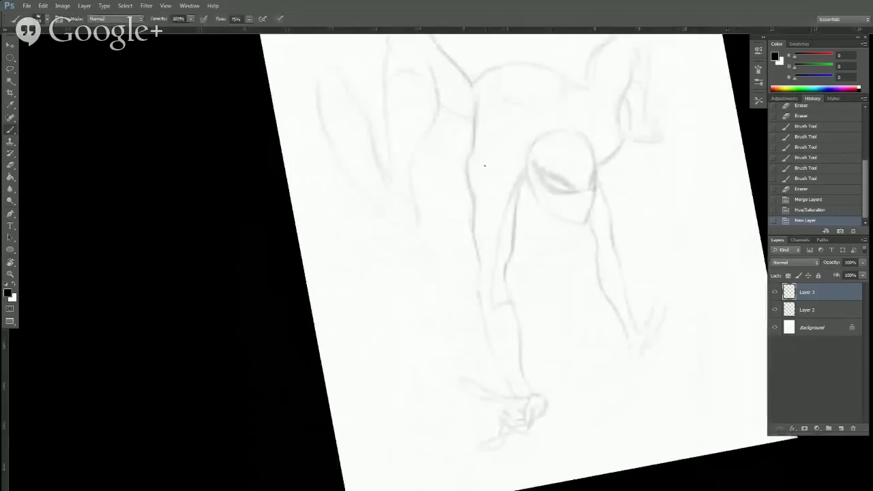
pyautogui.moveTo(468, 167); pyautogui.dragTo(473, 194)
pyautogui.moveTo(468, 161); pyautogui.dragTo(477, 264)
pyautogui.moveTo(473, 231); pyautogui.dragTo(478, 267)
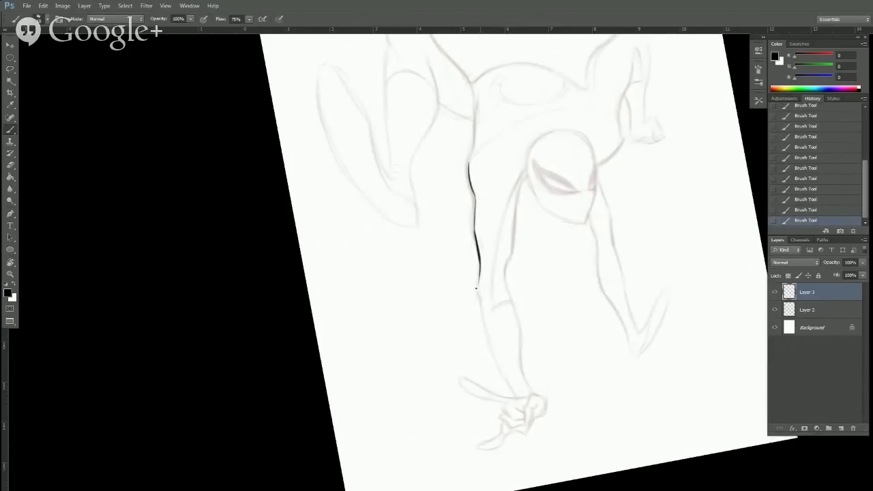
pyautogui.press('r')
pyautogui.moveTo(597, 152); pyautogui.dragTo(536, 96)
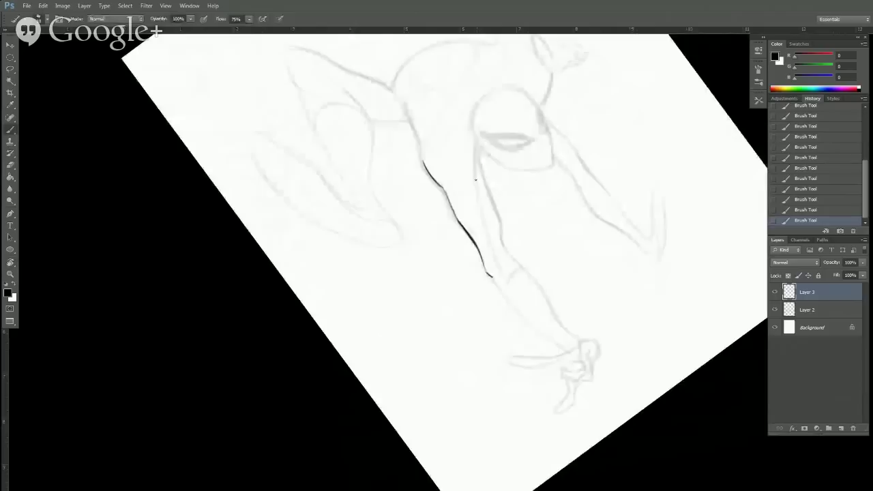
pyautogui.moveTo(478, 148); pyautogui.dragTo(476, 203)
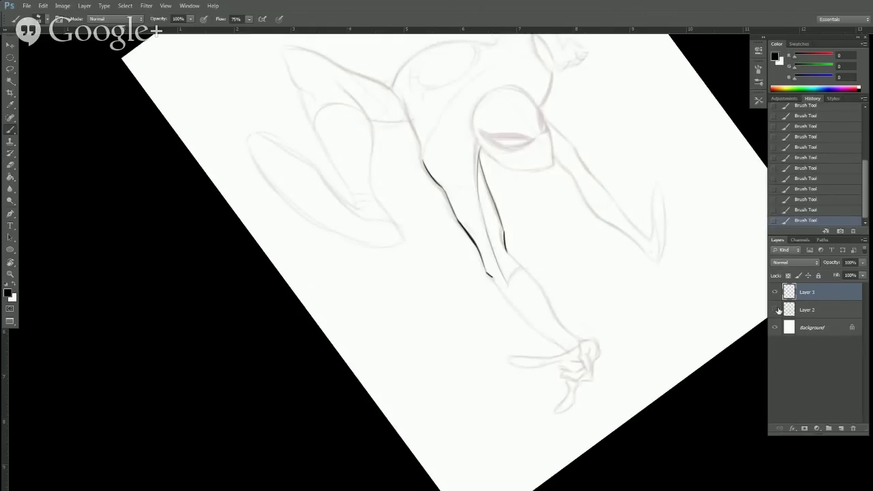
# Lower Layer 2's opacity to 33% and make Layer 3 active again.
pyautogui.press('r')
pyautogui.moveTo(653, 351); pyautogui.dragTo(632, 393)
pyautogui.click(818, 310)
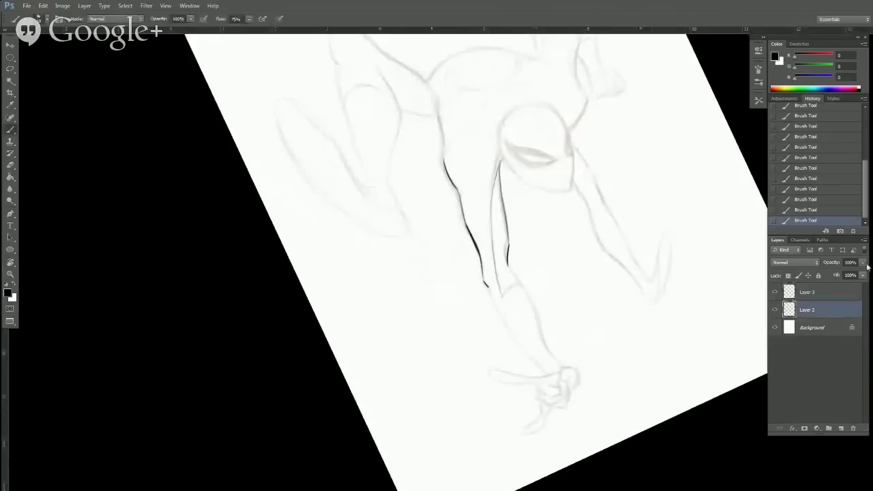
pyautogui.click(864, 265)
pyautogui.moveTo(862, 275); pyautogui.dragTo(832, 273)
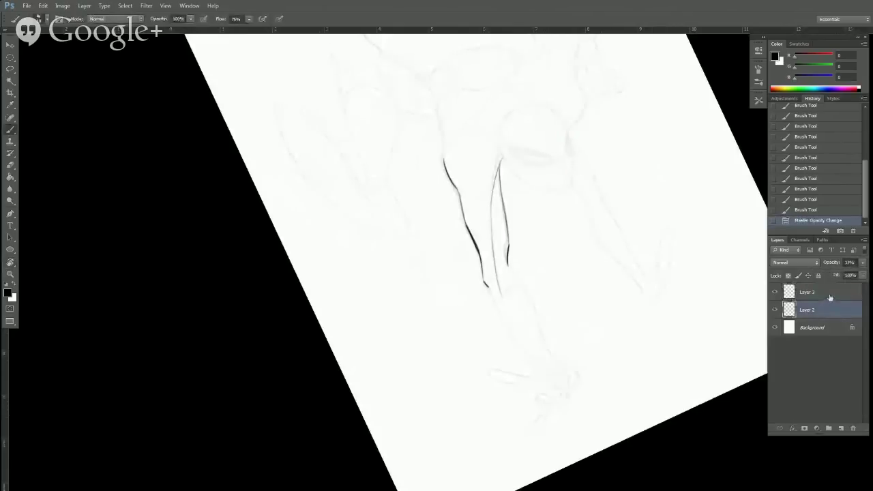
pyautogui.click(831, 297)
# Ink both contours of the supporting forearm from the elbow down to the wrist.
pyautogui.press('r')
pyautogui.moveTo(680, 343); pyautogui.dragTo(597, 431)
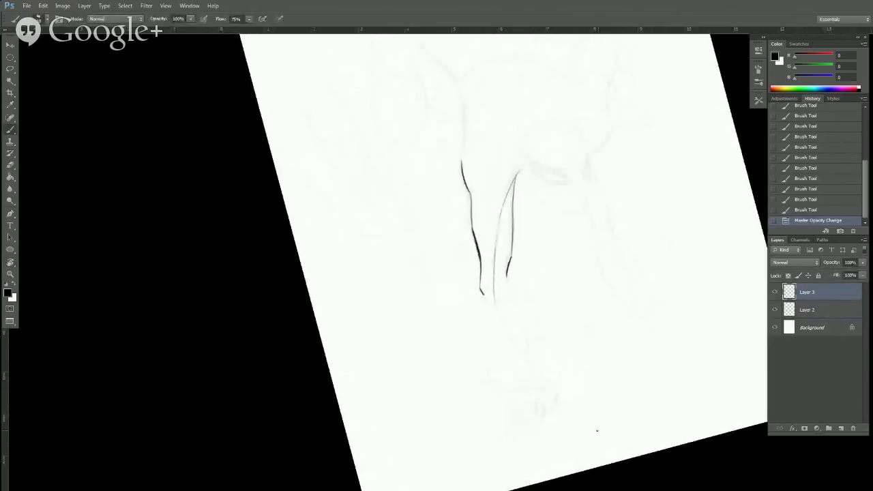
pyautogui.scroll(-3, 505, 287)
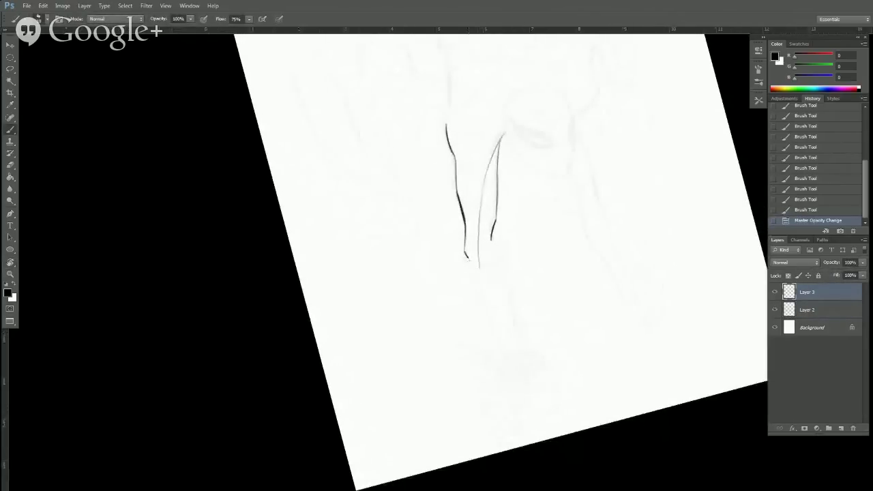
pyautogui.moveTo(468, 258)
pyautogui.mouseDown()
pyautogui.moveTo(473, 296)
pyautogui.moveTo(510, 354)
pyautogui.mouseUp()
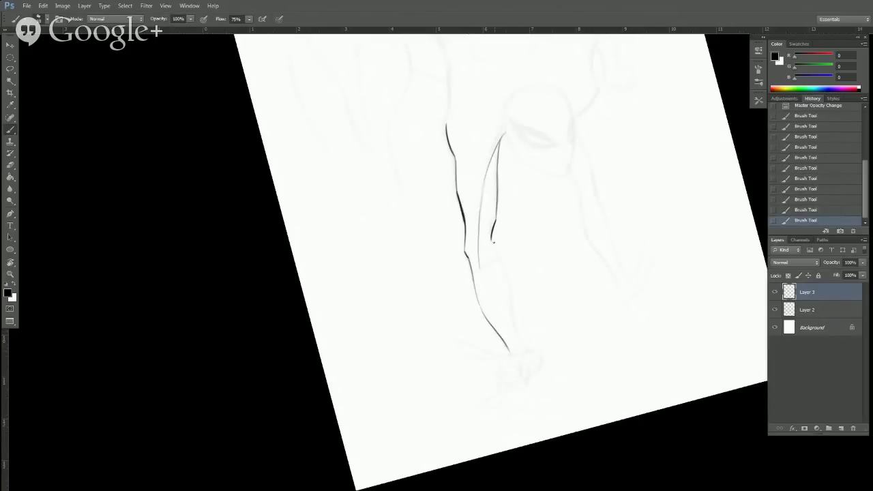
pyautogui.moveTo(491, 238); pyautogui.dragTo(502, 266)
pyautogui.moveTo(503, 269); pyautogui.dragTo(516, 332)
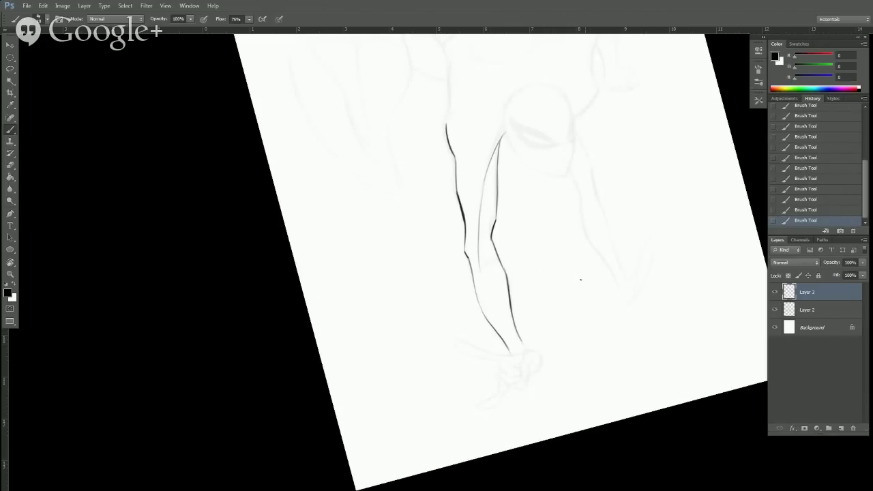
# Draw a short curved crease across the inside of the supporting arm's elbow.
pyautogui.press('r')
pyautogui.moveTo(581, 279); pyautogui.dragTo(609, 375)
pyautogui.moveTo(600, 333); pyautogui.dragTo(519, 167)
pyautogui.moveTo(586, 300)
pyautogui.mouseDown()
pyautogui.moveTo(428, 432)
pyautogui.moveTo(600, 302)
pyautogui.moveTo(620, 345)
pyautogui.moveTo(644, 291)
pyautogui.mouseUp()
pyautogui.press('r')
pyautogui.press('b')
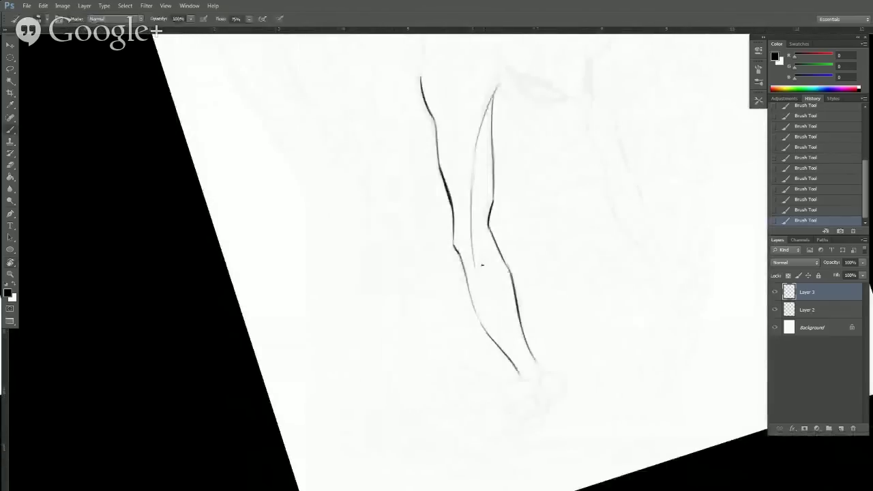
pyautogui.moveTo(476, 271)
pyautogui.mouseDown()
pyautogui.moveTo(505, 261)
pyautogui.moveTo(502, 250)
pyautogui.mouseUp()
pyautogui.hotkey('ctrl', 'z')
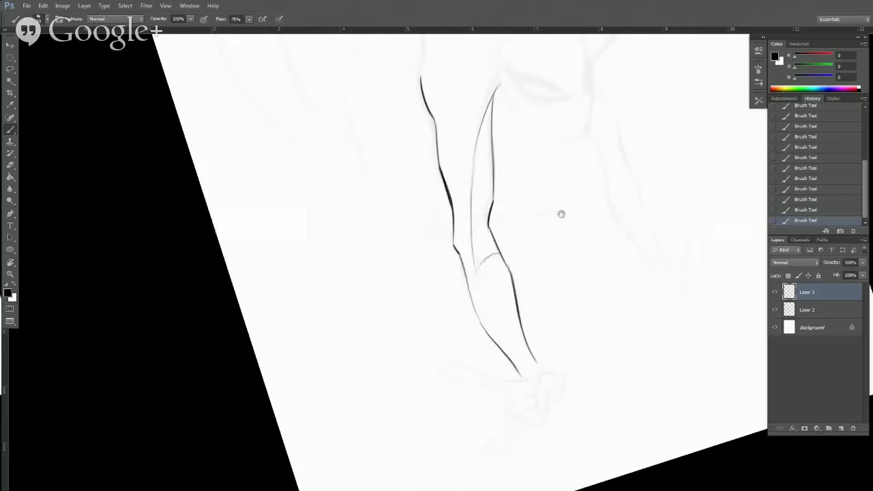
# Draw the shoulder muscle lines across the supporting upper arm and a short accent inside its outer contour.
pyautogui.moveTo(588, 204); pyautogui.dragTo(580, 258)
pyautogui.moveTo(602, 179)
pyautogui.mouseDown()
pyautogui.moveTo(582, 250)
pyautogui.moveTo(621, 256)
pyautogui.moveTo(621, 266)
pyautogui.mouseUp()
pyautogui.press('r')
pyautogui.press('b')
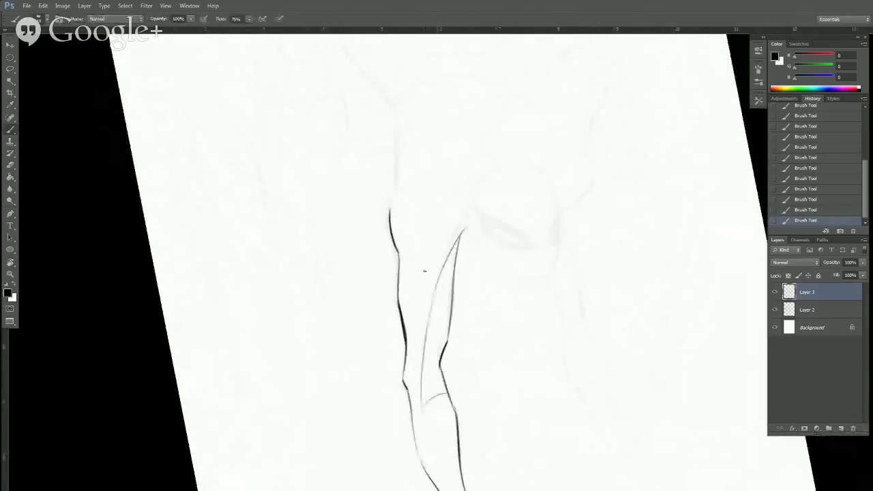
pyautogui.moveTo(399, 251); pyautogui.dragTo(437, 287)
pyautogui.moveTo(404, 306); pyautogui.dragTo(409, 322)
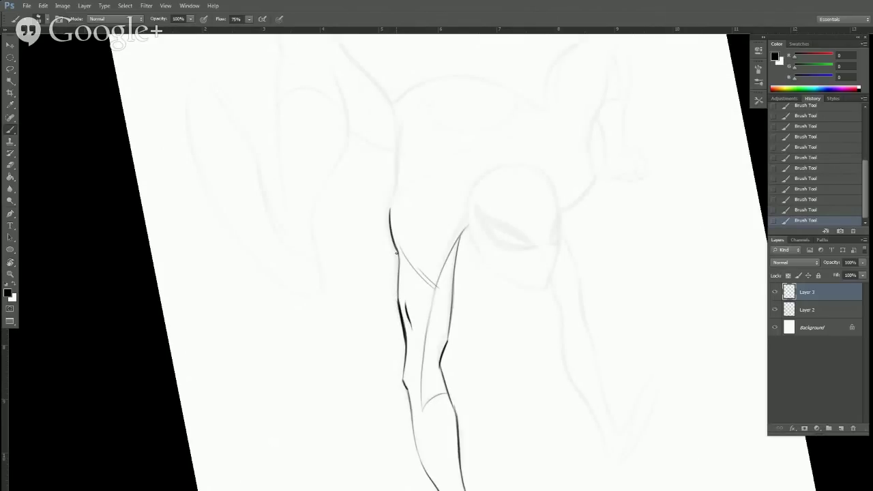
# Trim the inked lines around the elbow and forearm of the supporting arm with the eraser.
pyautogui.scroll(-5, 413, 339)
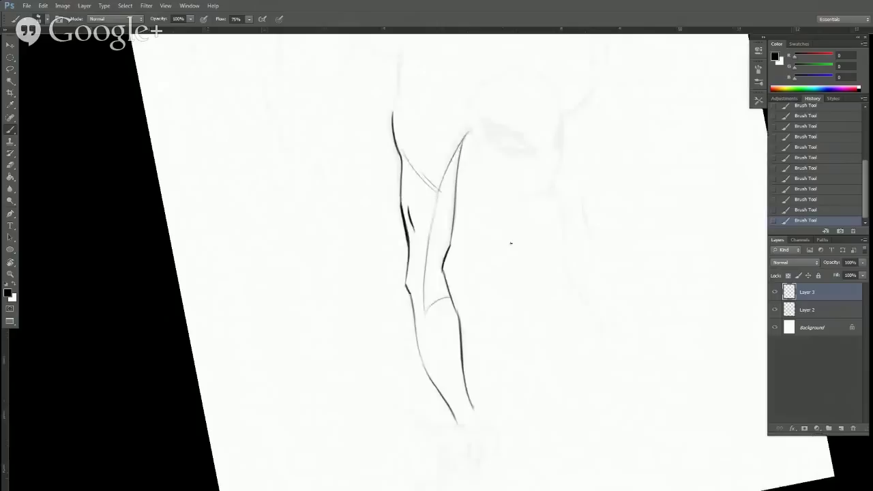
pyautogui.press('e')
pyautogui.moveTo(438, 261); pyautogui.dragTo(458, 320)
pyautogui.press('b')
pyautogui.press('e')
pyautogui.moveTo(452, 302); pyautogui.dragTo(468, 349)
pyautogui.press('b')
# Lasso the head on Layer 2, move it slightly up towards the back and deselect it.
pyautogui.moveTo(556, 375); pyautogui.dragTo(550, 350)
pyautogui.scroll(-1, 550, 351)
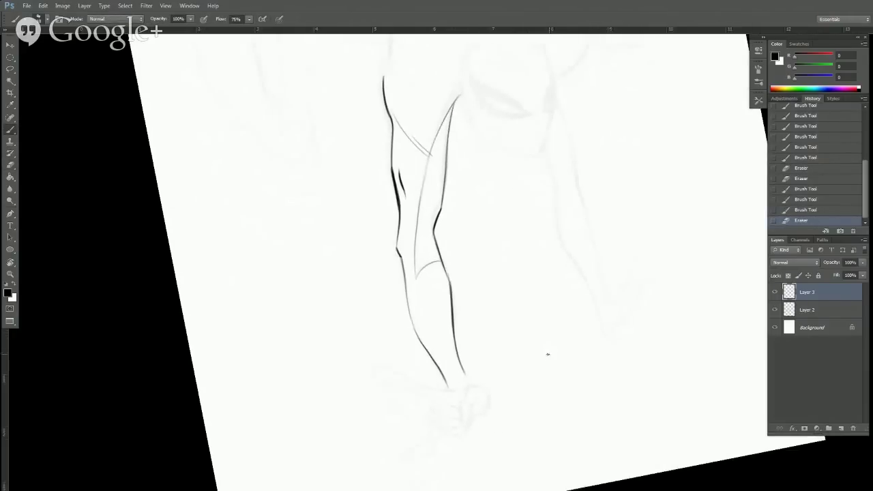
pyautogui.scroll(5, 516, 313)
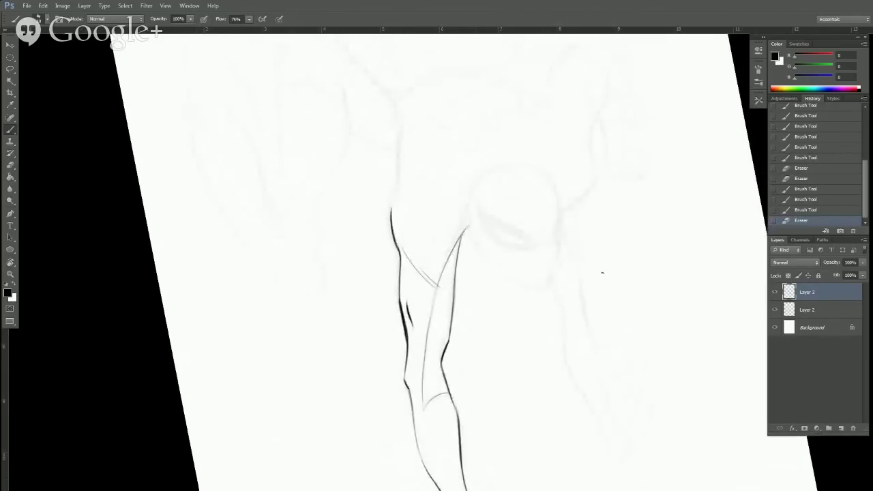
pyautogui.scroll(2, 587, 294)
pyautogui.click(798, 310)
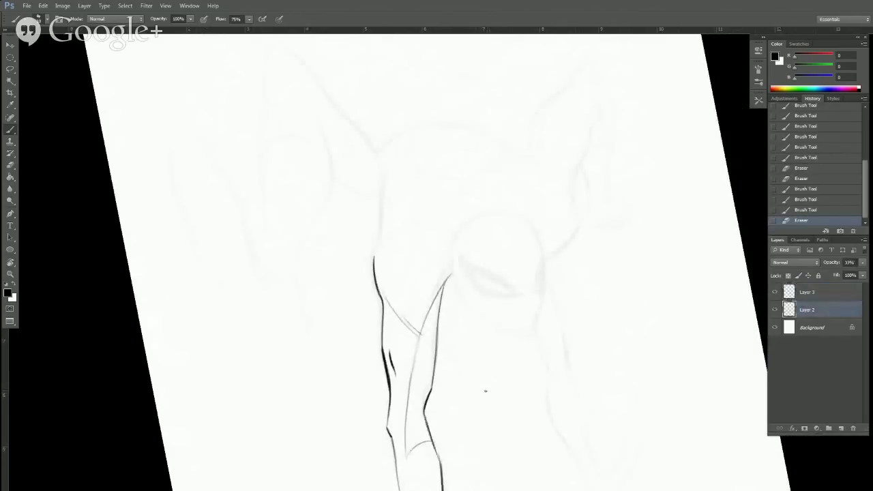
pyautogui.press('l')
pyautogui.moveTo(527, 343)
pyautogui.mouseDown()
pyautogui.moveTo(544, 293)
pyautogui.moveTo(539, 227)
pyautogui.moveTo(513, 209)
pyautogui.moveTo(465, 211)
pyautogui.moveTo(447, 254)
pyautogui.moveTo(456, 303)
pyautogui.moveTo(522, 354)
pyautogui.moveTo(524, 308)
pyautogui.moveTo(511, 308)
pyautogui.moveTo(559, 340)
pyautogui.moveTo(544, 312)
pyautogui.mouseUp()
pyautogui.press('v')
pyautogui.hotkey('ctrl', 'd')
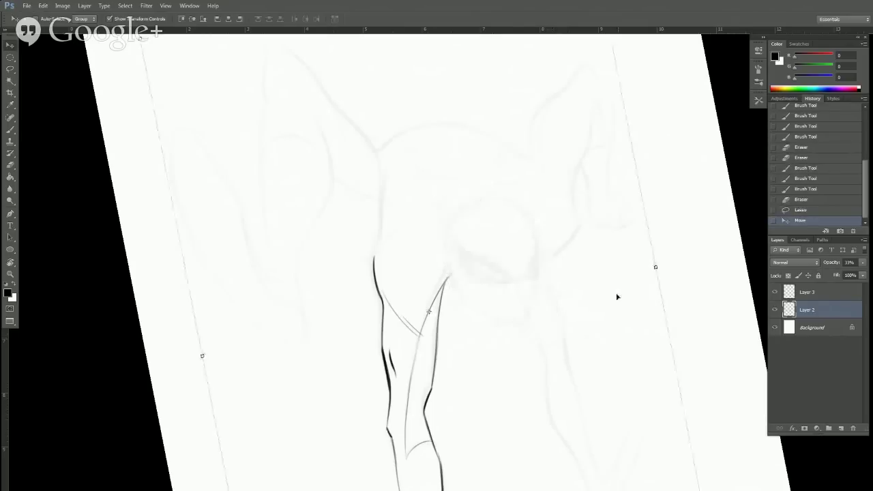
pyautogui.hotkey('ctrl', 'd')
# Check the repositioned head in the whole figure and compare it with the earlier history state.
pyautogui.press('r')
pyautogui.moveTo(625, 372); pyautogui.dragTo(607, 418)
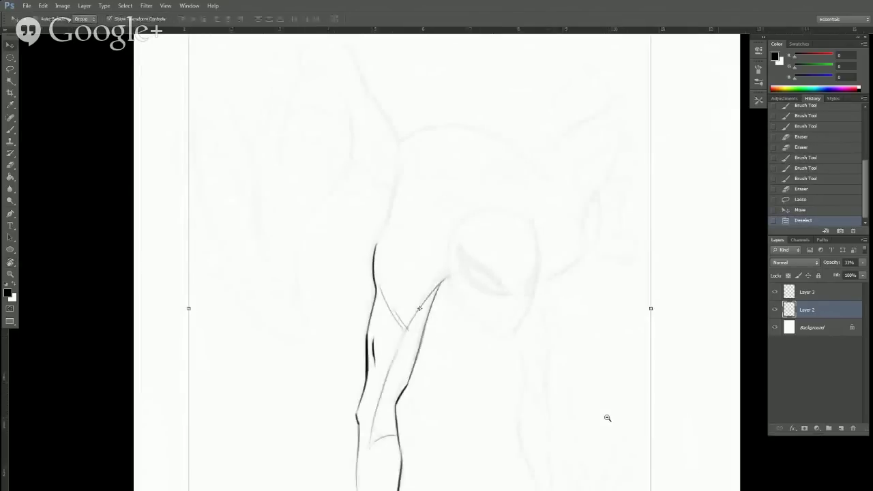
pyautogui.scroll(-2, 607, 418)
pyautogui.scroll(-1, 619, 421)
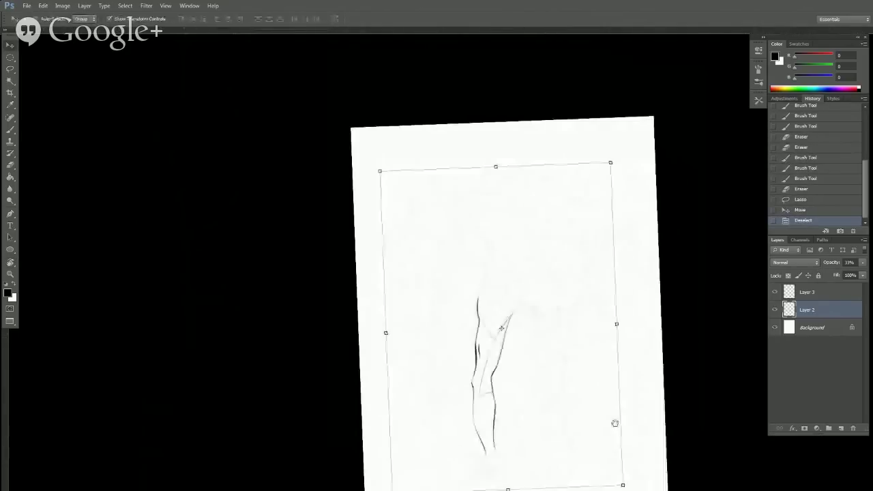
pyautogui.click(819, 191)
pyautogui.click(821, 222)
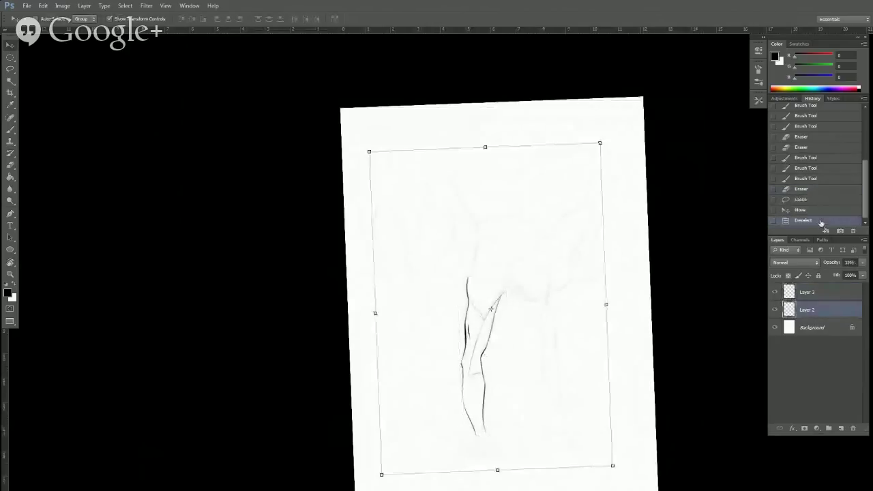
# Ink the side of the mask and the jawline down to the chin on Layer 3.
pyautogui.press('b')
pyautogui.scroll(3, 502, 333)
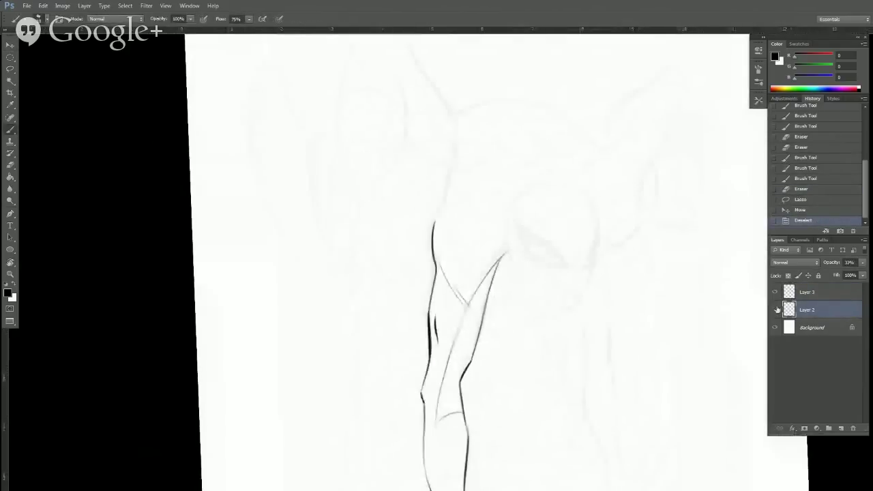
pyautogui.click(815, 292)
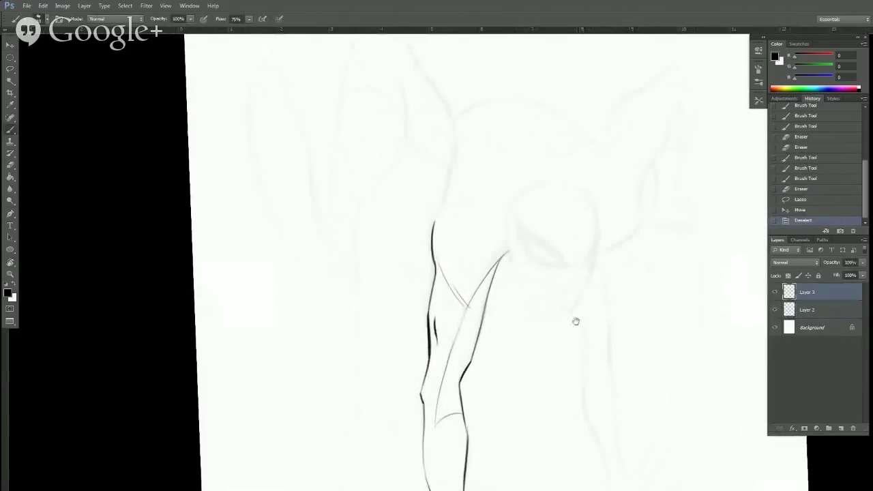
pyautogui.moveTo(575, 321); pyautogui.dragTo(575, 327)
pyautogui.press('r')
pyautogui.moveTo(577, 250); pyautogui.dragTo(522, 250)
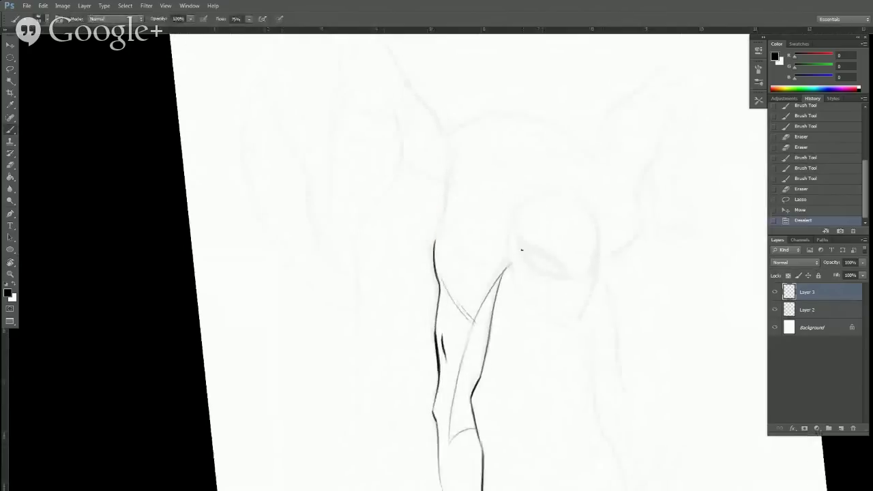
pyautogui.press('r')
pyautogui.moveTo(637, 249); pyautogui.dragTo(622, 277)
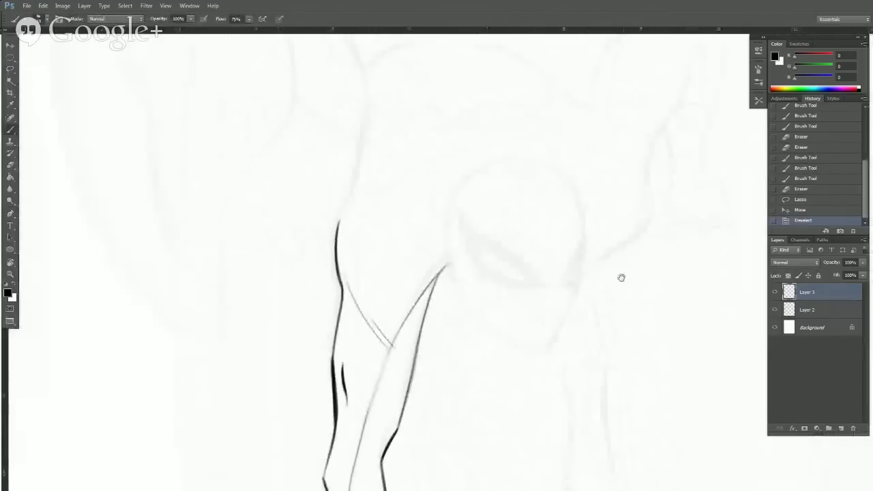
pyautogui.moveTo(446, 217)
pyautogui.mouseDown()
pyautogui.moveTo(450, 266)
pyautogui.moveTo(470, 303)
pyautogui.moveTo(533, 339)
pyautogui.mouseUp()
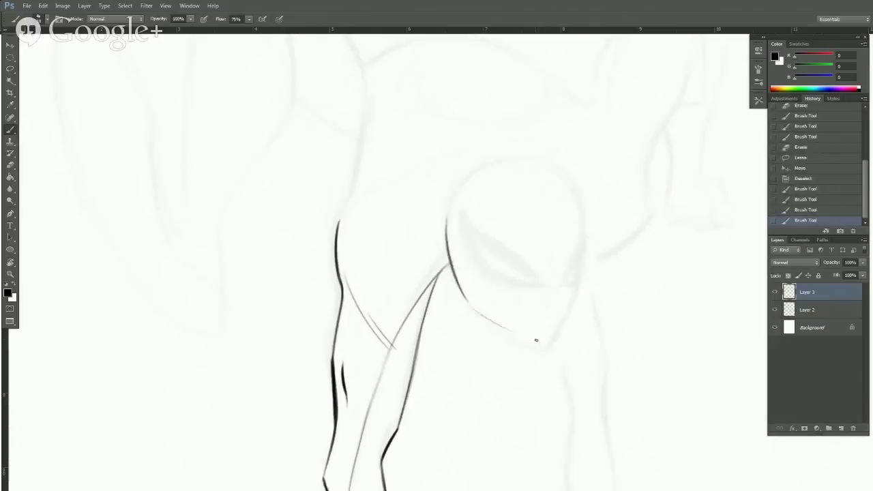
pyautogui.moveTo(467, 304); pyautogui.dragTo(542, 340)
pyautogui.moveTo(467, 305); pyautogui.dragTo(549, 341)
pyautogui.moveTo(479, 312)
pyautogui.mouseDown()
pyautogui.moveTo(449, 292)
pyautogui.moveTo(527, 342)
pyautogui.mouseUp()
# Clean up the outer edge of the inked jawline where it meets the cheek with the eraser.
pyautogui.press('e')
pyautogui.press('b')
pyautogui.hotkey('ctrl', 'z')
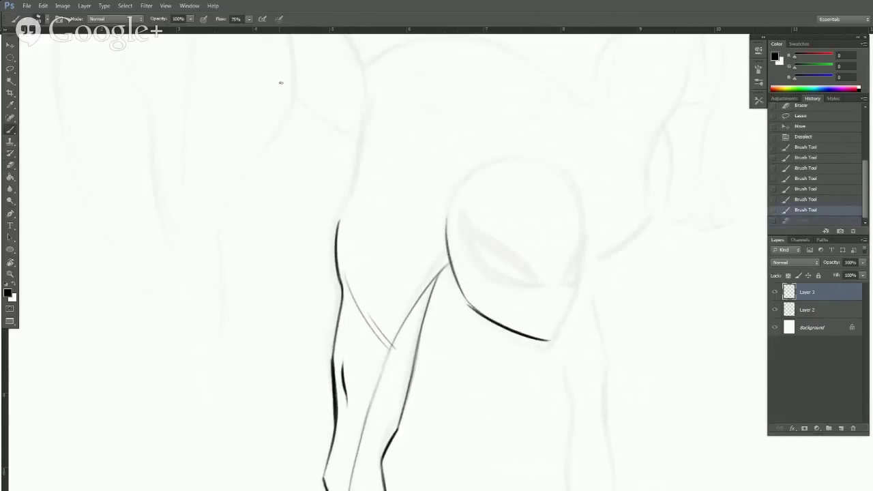
pyautogui.press('e')
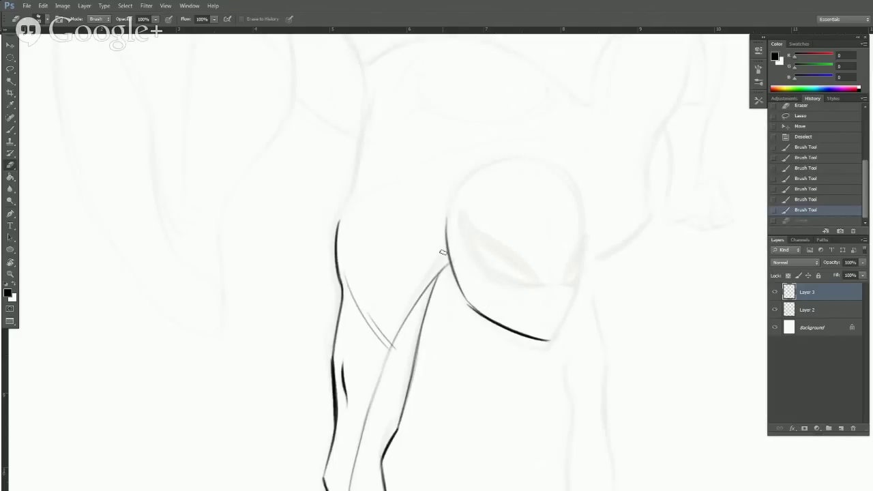
pyautogui.moveTo(464, 301); pyautogui.dragTo(503, 335)
pyautogui.moveTo(461, 300); pyautogui.dragTo(520, 341)
pyautogui.moveTo(476, 312)
pyautogui.mouseDown()
pyautogui.moveTo(526, 341)
pyautogui.moveTo(464, 299)
pyautogui.mouseUp()
pyautogui.press('b')
# Ink the rounded crown of the head, continuing from the cheek around to the far side of the mask.
pyautogui.press('r')
pyautogui.moveTo(659, 348)
pyautogui.mouseDown()
pyautogui.moveTo(534, 149)
pyautogui.moveTo(464, 118)
pyautogui.mouseUp()
pyautogui.press('b')
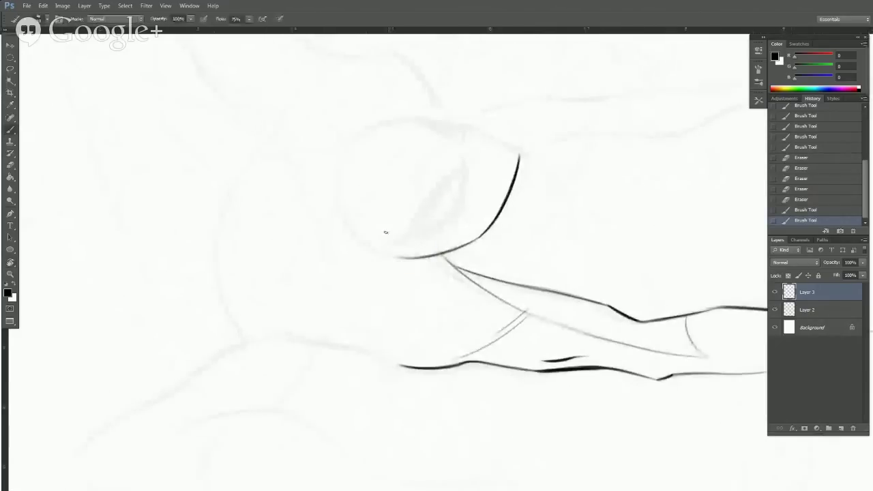
pyautogui.moveTo(374, 247)
pyautogui.mouseDown()
pyautogui.moveTo(408, 257)
pyautogui.moveTo(366, 245)
pyautogui.moveTo(399, 257)
pyautogui.moveTo(349, 228)
pyautogui.moveTo(377, 251)
pyautogui.moveTo(337, 199)
pyautogui.mouseUp()
pyautogui.press('r')
pyautogui.moveTo(532, 134); pyautogui.dragTo(429, 103)
pyautogui.press('b')
pyautogui.moveTo(296, 232); pyautogui.dragTo(305, 257)
pyautogui.moveTo(299, 209); pyautogui.dragTo(320, 274)
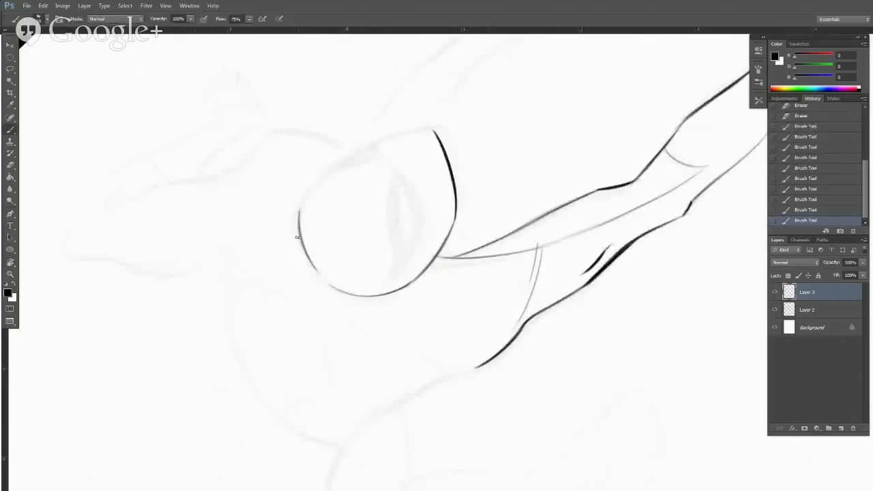
pyautogui.moveTo(298, 237); pyautogui.dragTo(334, 288)
pyautogui.moveTo(307, 259); pyautogui.dragTo(355, 298)
pyautogui.press('e')
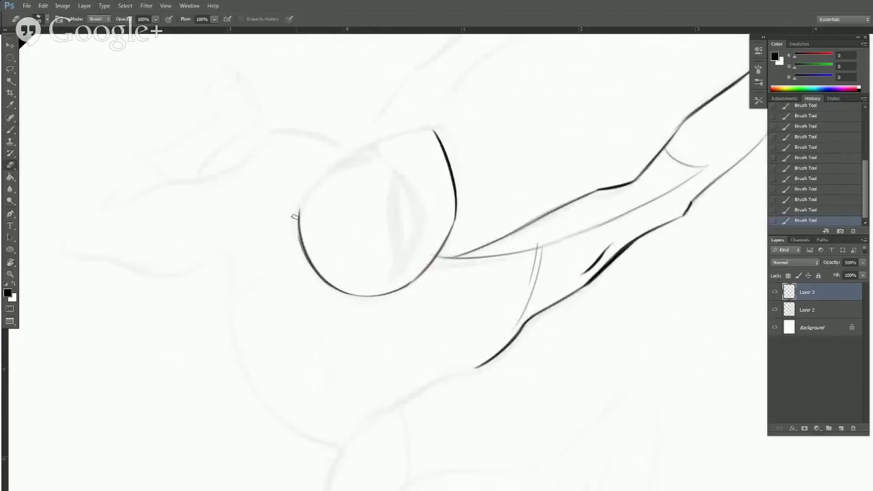
# Trim the outer edge of the crown line at the far side of the head and retouch it with the brush.
pyautogui.moveTo(295, 218); pyautogui.dragTo(315, 279)
pyautogui.moveTo(294, 236); pyautogui.dragTo(306, 265)
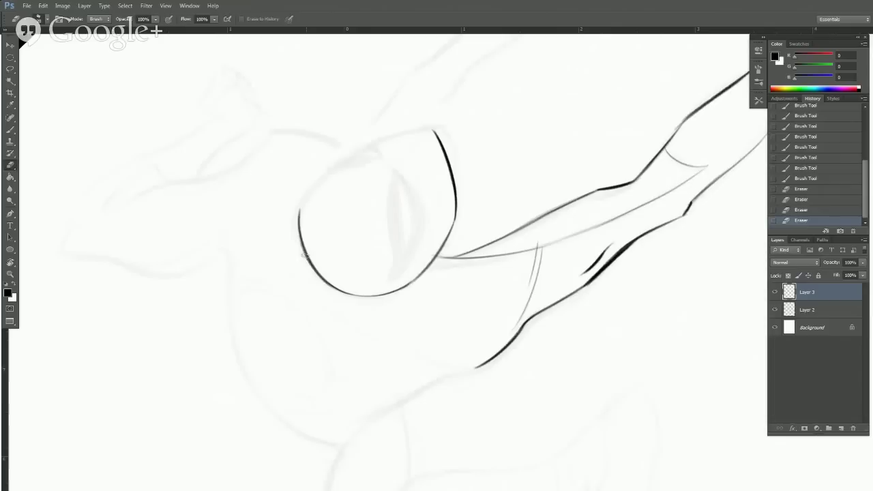
pyautogui.press('b')
pyautogui.moveTo(301, 236); pyautogui.dragTo(318, 274)
# Ink the far side of the mask from the end of the crown down past the brow to near the chin.
pyautogui.press('r')
pyautogui.moveTo(429, 120)
pyautogui.mouseDown()
pyautogui.moveTo(555, 341)
pyautogui.moveTo(618, 207)
pyautogui.mouseUp()
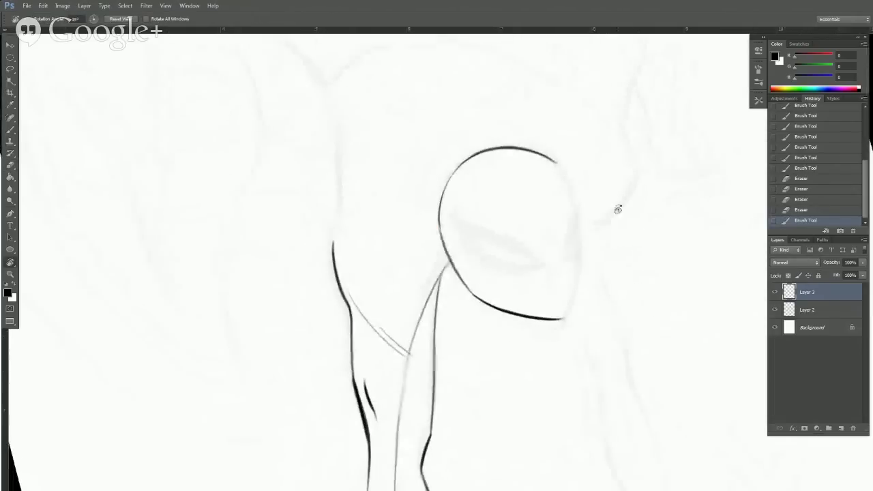
pyautogui.press('b')
pyautogui.moveTo(556, 166)
pyautogui.mouseDown()
pyautogui.moveTo(578, 225)
pyautogui.moveTo(577, 233)
pyautogui.moveTo(571, 204)
pyautogui.moveTo(580, 261)
pyautogui.moveTo(575, 284)
pyautogui.moveTo(577, 247)
pyautogui.moveTo(575, 294)
pyautogui.mouseUp()
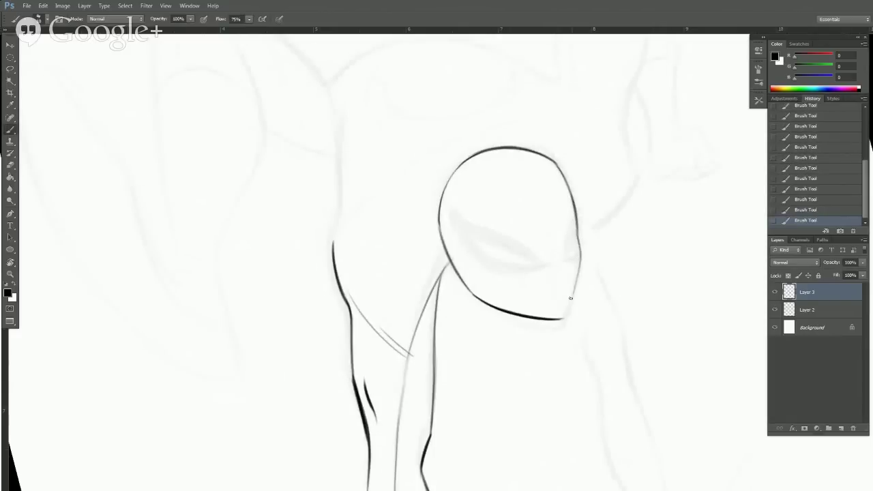
pyautogui.moveTo(580, 259)
pyautogui.mouseDown()
pyautogui.moveTo(566, 318)
pyautogui.moveTo(570, 307)
pyautogui.mouseUp()
# Clean up the outer edge of the jawline and the chin tip with the eraser.
pyautogui.press('r')
pyautogui.moveTo(580, 269)
pyautogui.mouseDown()
pyautogui.moveTo(496, 81)
pyautogui.moveTo(505, 195)
pyautogui.moveTo(517, 144)
pyautogui.mouseUp()
pyautogui.press('e')
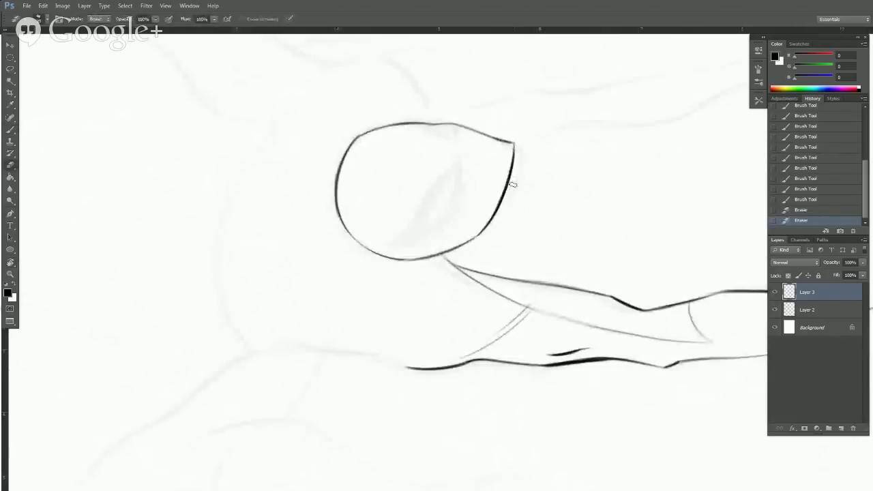
pyautogui.moveTo(513, 182); pyautogui.dragTo(516, 112)
pyautogui.moveTo(514, 162)
pyautogui.mouseDown()
pyautogui.moveTo(513, 116)
pyautogui.moveTo(510, 178)
pyautogui.mouseUp()
pyautogui.press('b')
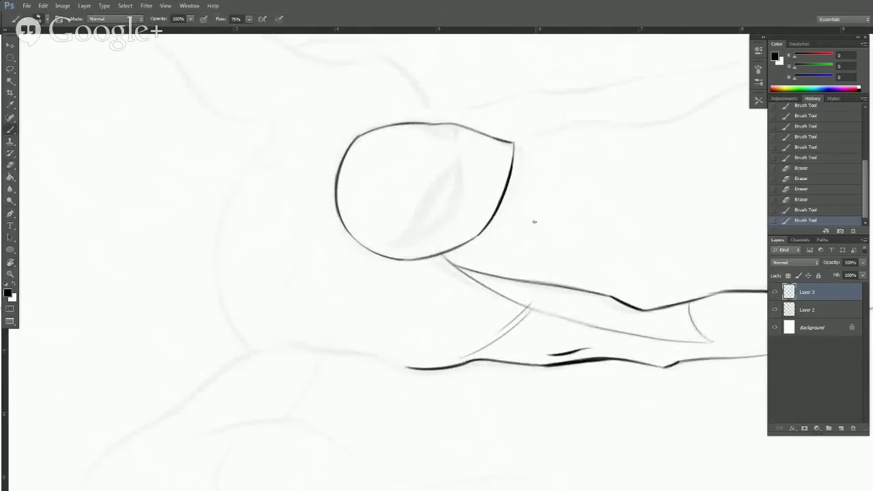
# Try to ink the upper edge of the near eye on the mask.
pyautogui.press('r')
pyautogui.moveTo(524, 225); pyautogui.dragTo(600, 343)
pyautogui.press('r')
pyautogui.moveTo(565, 182)
pyautogui.mouseDown()
pyautogui.moveTo(577, 139)
pyautogui.moveTo(606, 293)
pyautogui.moveTo(613, 249)
pyautogui.mouseUp()
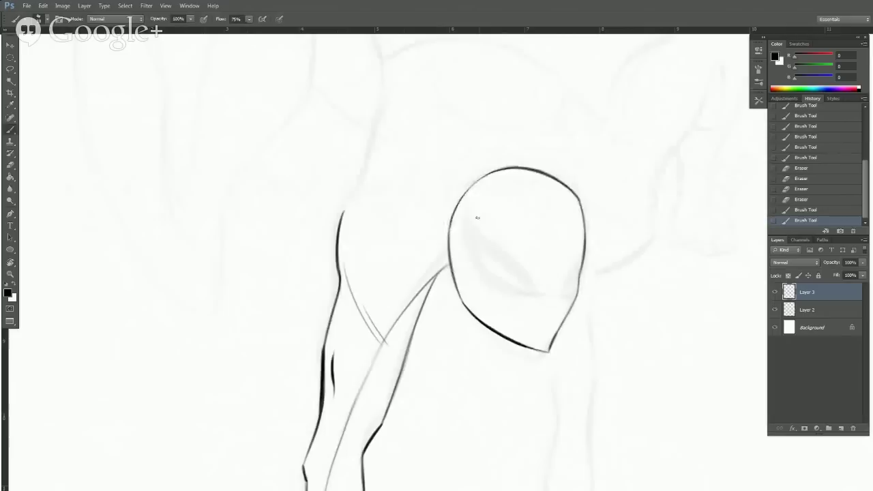
pyautogui.moveTo(480, 230); pyautogui.dragTo(516, 252)
pyautogui.moveTo(477, 220); pyautogui.dragTo(508, 248)
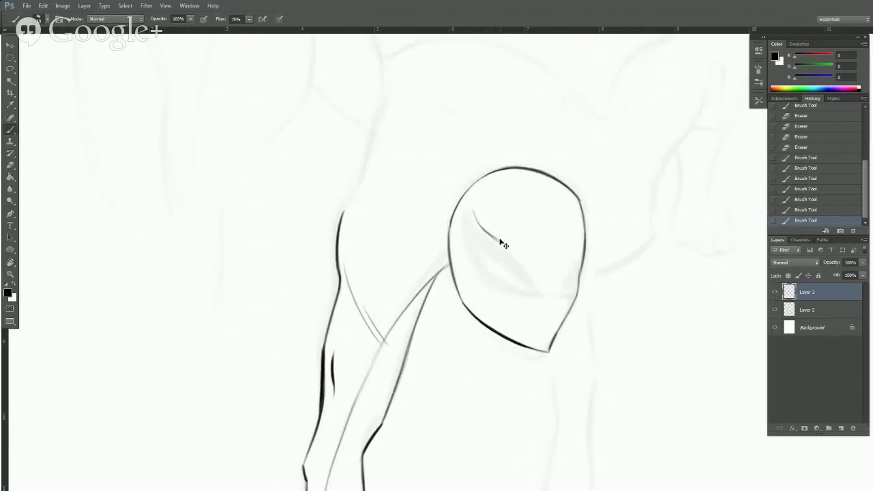
pyautogui.hotkey('ctrl', 'alt', 'z')
pyautogui.hotkey('ctrl', 'alt', 'z')
pyautogui.moveTo(476, 220); pyautogui.dragTo(511, 252)
pyautogui.hotkey('ctrl', 'alt', 'z')
pyautogui.hotkey('ctrl', 'alt', 'z')
pyautogui.hotkey('ctrl', 'alt', 'z')
# Ink the pointed outlines of both mask eyes and check them by toggling the visibility of Layer 2.
pyautogui.moveTo(479, 225); pyautogui.dragTo(545, 290)
pyautogui.moveTo(470, 212)
pyautogui.mouseDown()
pyautogui.moveTo(482, 268)
pyautogui.moveTo(539, 295)
pyautogui.moveTo(609, 171)
pyautogui.moveTo(511, 82)
pyautogui.mouseUp()
pyautogui.press('r')
pyautogui.moveTo(485, 125); pyautogui.dragTo(509, 164)
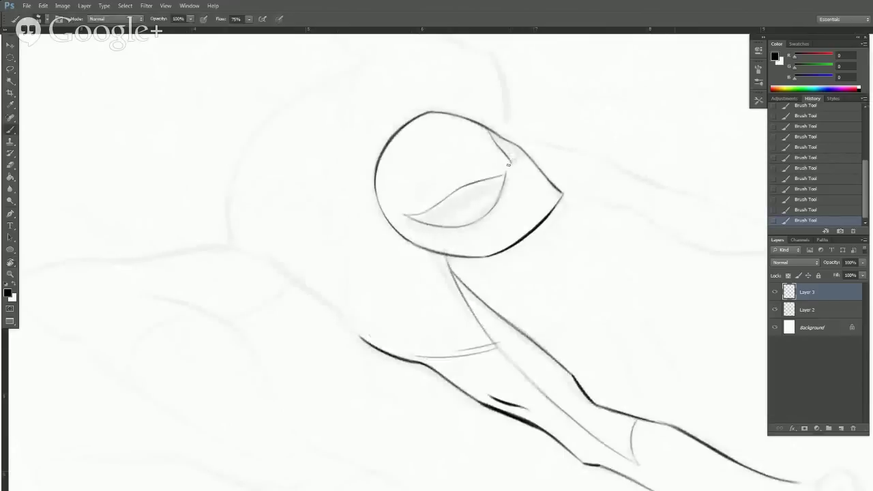
pyautogui.press('e')
pyautogui.moveTo(514, 162); pyautogui.dragTo(513, 166)
pyautogui.press('b')
pyautogui.press('r')
pyautogui.moveTo(655, 194)
pyautogui.mouseDown()
pyautogui.moveTo(663, 211)
pyautogui.moveTo(620, 390)
pyautogui.mouseUp()
pyautogui.press('e')
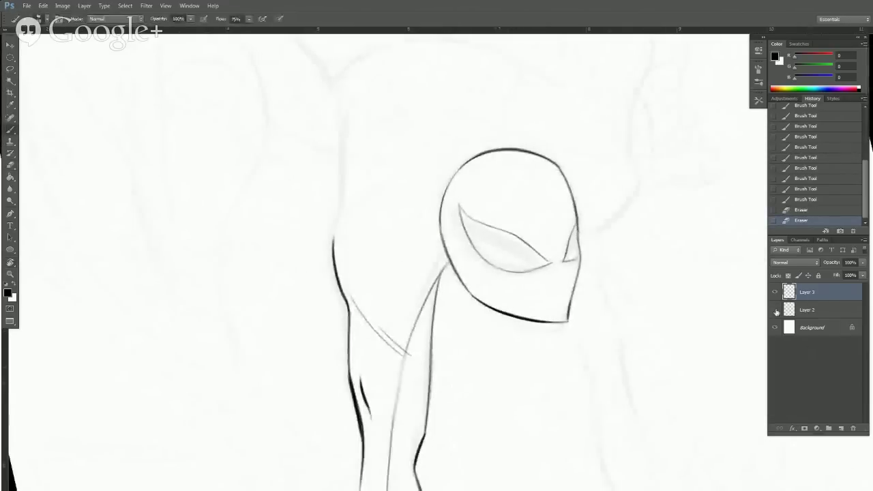
pyautogui.click(775, 310)
pyautogui.click(774, 312)
# Rework the outer corner of the near eye's outline with brush and eraser.
pyautogui.press('r')
pyautogui.moveTo(682, 389); pyautogui.dragTo(633, 453)
pyautogui.press('b')
pyautogui.moveTo(472, 239)
pyautogui.mouseDown()
pyautogui.moveTo(474, 211)
pyautogui.moveTo(470, 222)
pyautogui.mouseUp()
pyautogui.press('e')
pyautogui.moveTo(475, 259); pyautogui.dragTo(477, 208)
pyautogui.press('b')
# Firm up the near eye's outline and draw a smaller lens contour inside it.
pyautogui.moveTo(481, 268); pyautogui.dragTo(475, 251)
pyautogui.moveTo(473, 239); pyautogui.dragTo(476, 256)
pyautogui.moveTo(473, 223); pyautogui.dragTo(478, 258)
pyautogui.moveTo(475, 224)
pyautogui.mouseDown()
pyautogui.moveTo(479, 256)
pyautogui.moveTo(506, 261)
pyautogui.moveTo(543, 289)
pyautogui.mouseUp()
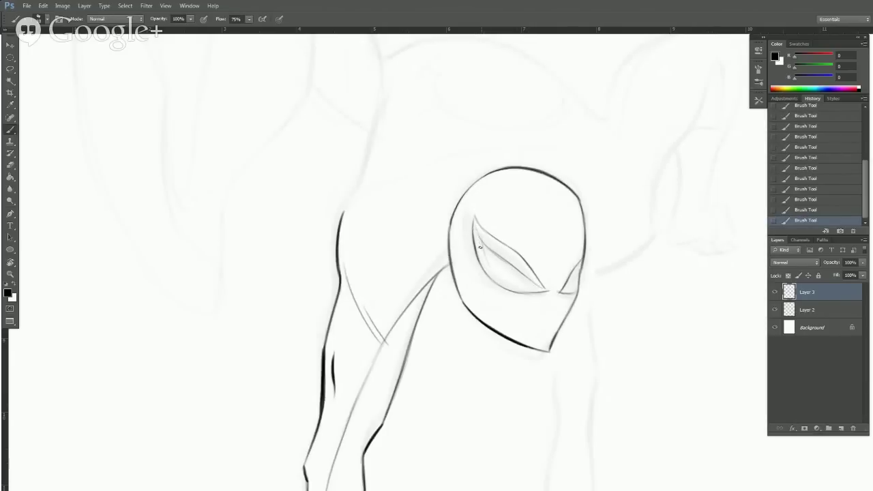
pyautogui.moveTo(480, 247)
pyautogui.mouseDown()
pyautogui.moveTo(487, 263)
pyautogui.moveTo(523, 285)
pyautogui.mouseUp()
# Redraw the inner lens contour of the far eye and mark small highlight breaks across the eye rims.
pyautogui.press('r')
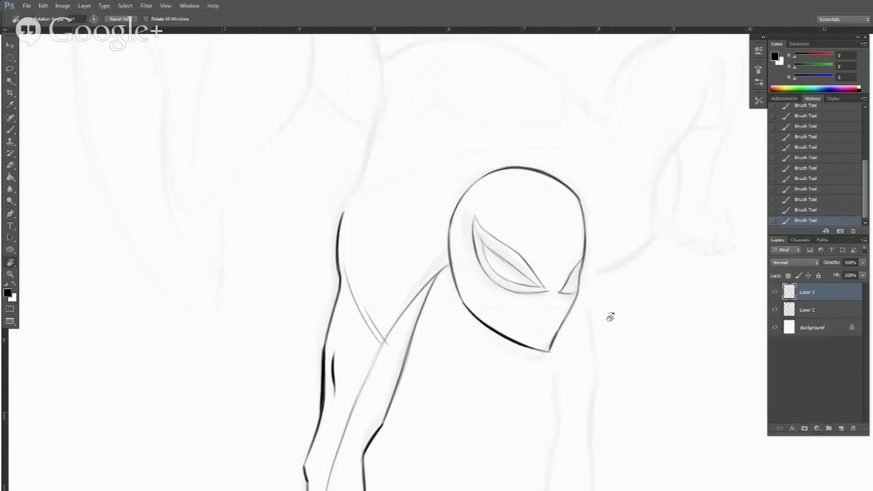
pyautogui.moveTo(610, 316)
pyautogui.mouseDown()
pyautogui.moveTo(616, 271)
pyautogui.moveTo(604, 279)
pyautogui.moveTo(602, 210)
pyautogui.mouseUp()
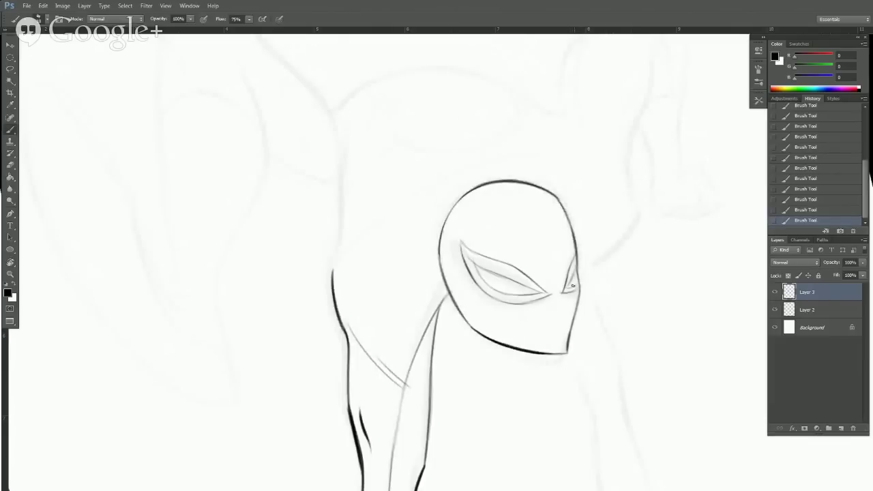
pyautogui.hotkey('ctrl', 'alt', 'z')
pyautogui.hotkey('ctrl', 'alt', 'z')
pyautogui.moveTo(575, 273); pyautogui.dragTo(572, 286)
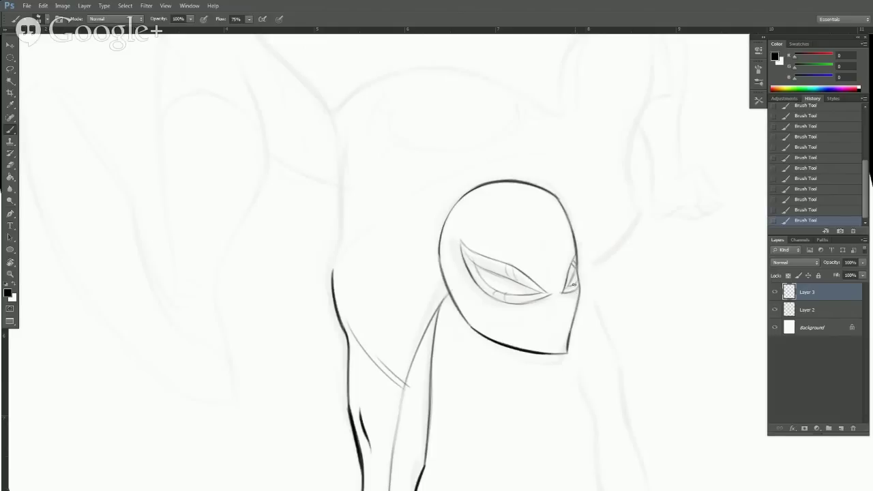
# Compare the eyes with and without the latest strokes by stepping back and forward through the history.
pyautogui.hotkey('ctrl', 'alt', 'z')
pyautogui.hotkey('ctrl', 'alt', 'z')
pyautogui.hotkey('ctrl', 'alt', 'z')
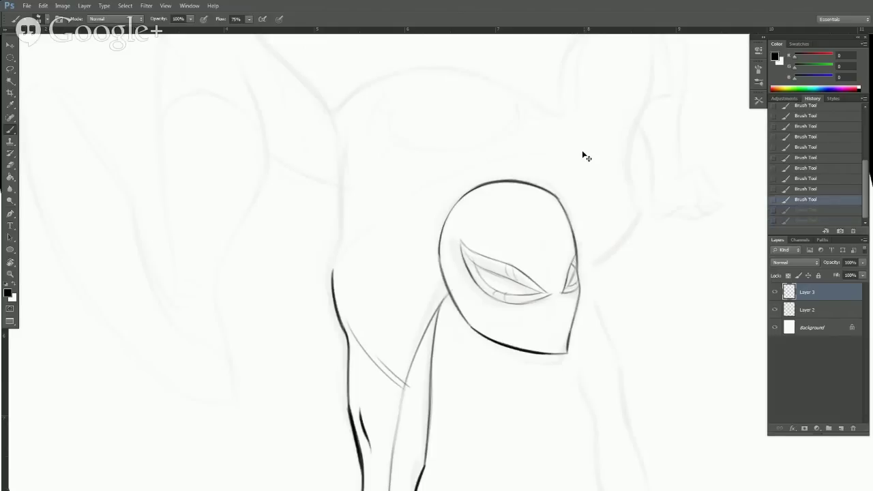
pyautogui.hotkey('ctrl', 'shift', 'z')
pyautogui.hotkey('ctrl', 'shift', 'z')
pyautogui.hotkey('ctrl', 'shift', 'z')
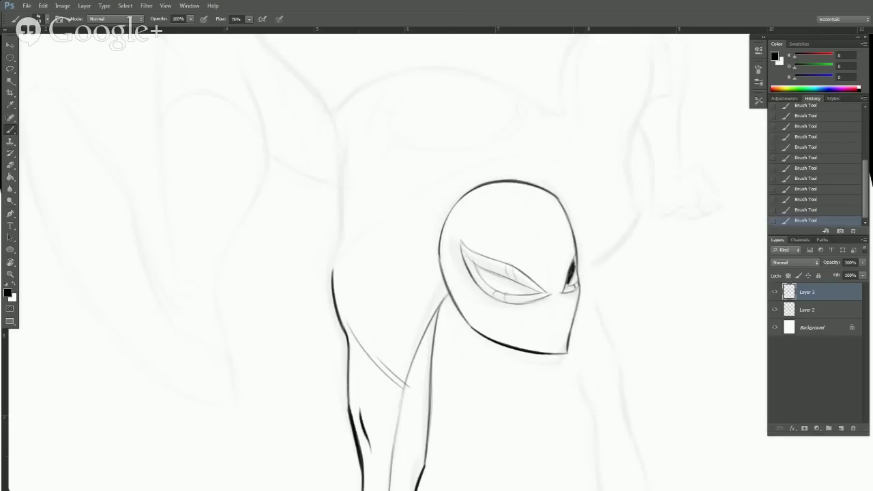
# Fill the lower rim of the far eye with black and trim the rim's edges with the eraser.
pyautogui.moveTo(572, 266); pyautogui.dragTo(564, 291)
pyautogui.press('r')
pyautogui.moveTo(668, 257)
pyautogui.mouseDown()
pyautogui.moveTo(573, 112)
pyautogui.moveTo(546, 102)
pyautogui.mouseUp()
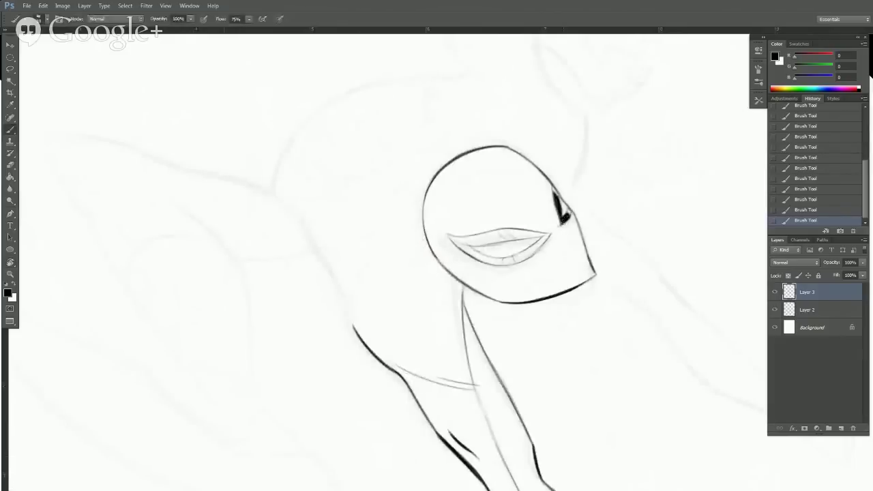
pyautogui.press('e')
pyautogui.moveTo(554, 212)
pyautogui.mouseDown()
pyautogui.moveTo(546, 202)
pyautogui.moveTo(559, 228)
pyautogui.moveTo(572, 211)
pyautogui.mouseUp()
pyautogui.press('b')
# Sharpen the upper outer tip of the far eye's black rim.
pyautogui.press('e')
pyautogui.press('r')
pyautogui.moveTo(619, 197); pyautogui.dragTo(634, 300)
pyautogui.press('b')
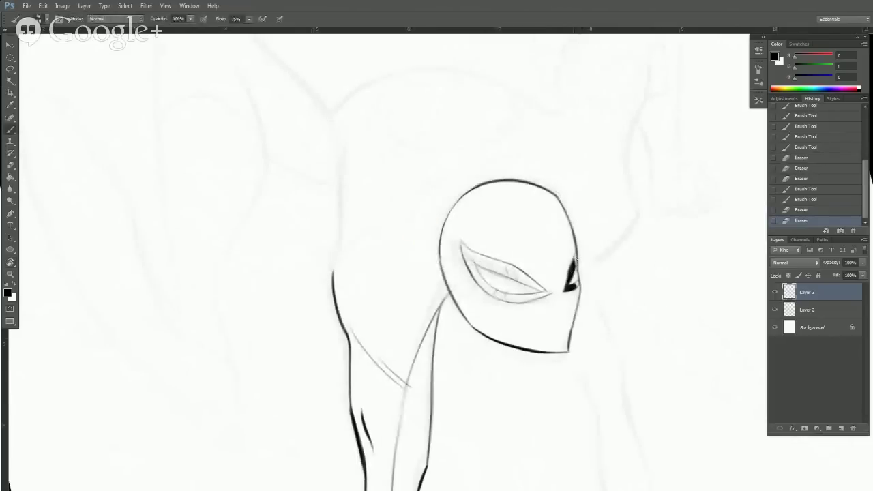
pyautogui.moveTo(576, 261); pyautogui.dragTo(572, 270)
pyautogui.moveTo(575, 262); pyautogui.dragTo(566, 272)
# Fill the near eye's upper rim with black from the inner corner up to the highlight break.
pyautogui.press('e')
pyautogui.press('r')
pyautogui.moveTo(573, 164)
pyautogui.mouseDown()
pyautogui.moveTo(571, 142)
pyautogui.moveTo(431, 117)
pyautogui.mouseUp()
pyautogui.press('b')
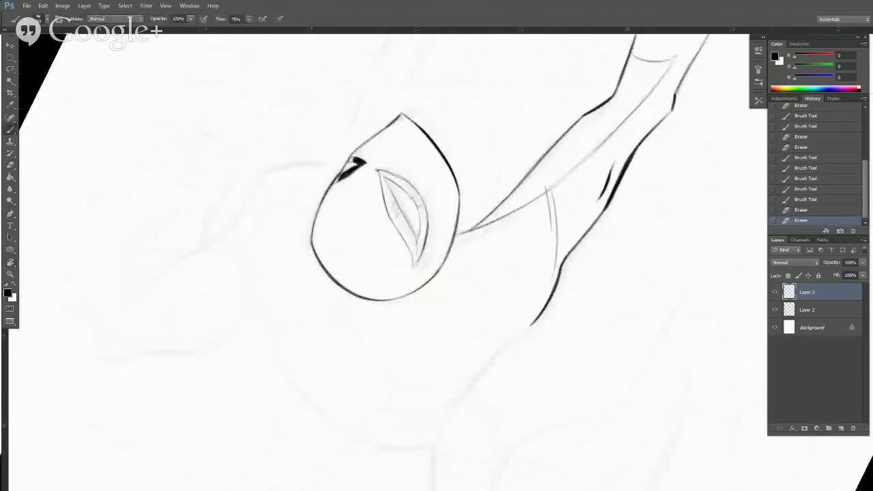
pyautogui.moveTo(379, 171); pyautogui.dragTo(389, 200)
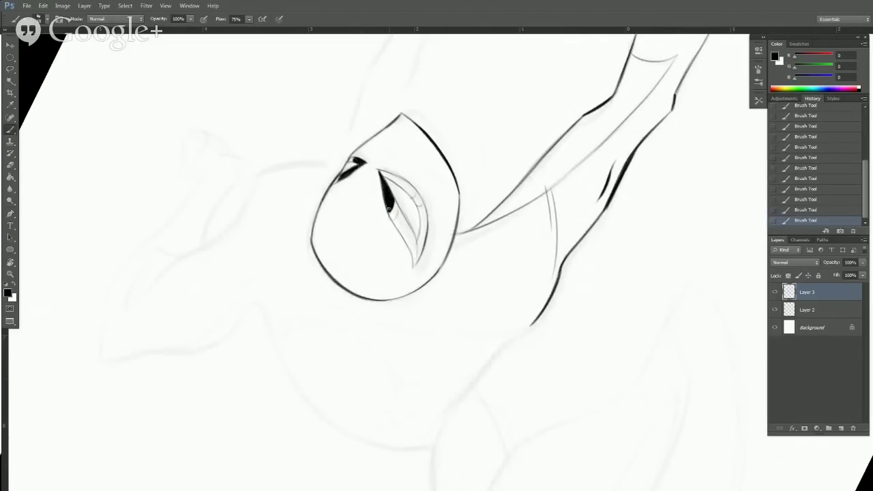
pyautogui.moveTo(391, 199); pyautogui.dragTo(397, 210)
# Clean the highlight break in the near eye's upper rim and fill the section beyond it with black.
pyautogui.press('e')
pyautogui.click(398, 210)
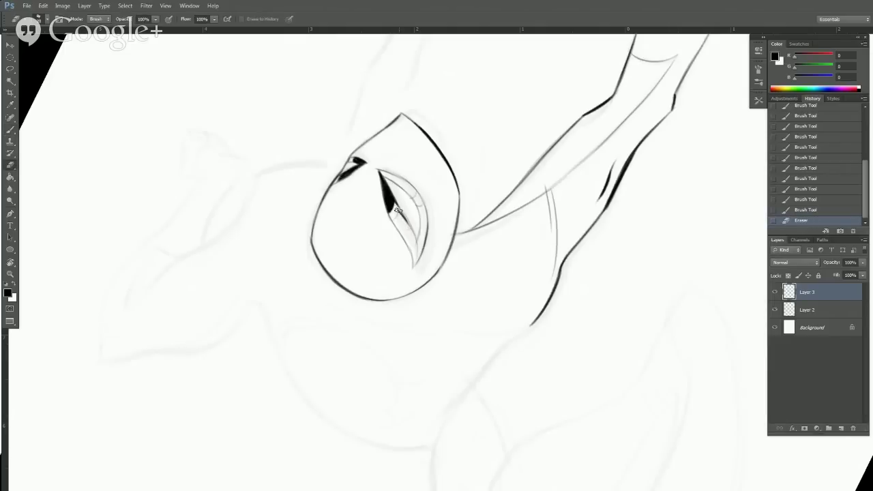
pyautogui.moveTo(402, 213); pyautogui.dragTo(408, 222)
pyautogui.moveTo(408, 222)
pyautogui.mouseDown()
pyautogui.moveTo(412, 230)
pyautogui.moveTo(396, 218)
pyautogui.mouseUp()
pyautogui.press('b')
pyautogui.moveTo(394, 214)
pyautogui.mouseDown()
pyautogui.moveTo(405, 241)
pyautogui.moveTo(394, 221)
pyautogui.moveTo(405, 238)
pyautogui.moveTo(401, 217)
pyautogui.moveTo(414, 251)
pyautogui.mouseUp()
# Fill the near eye's outer corner and the outer section of its lower rim with black.
pyautogui.press('r')
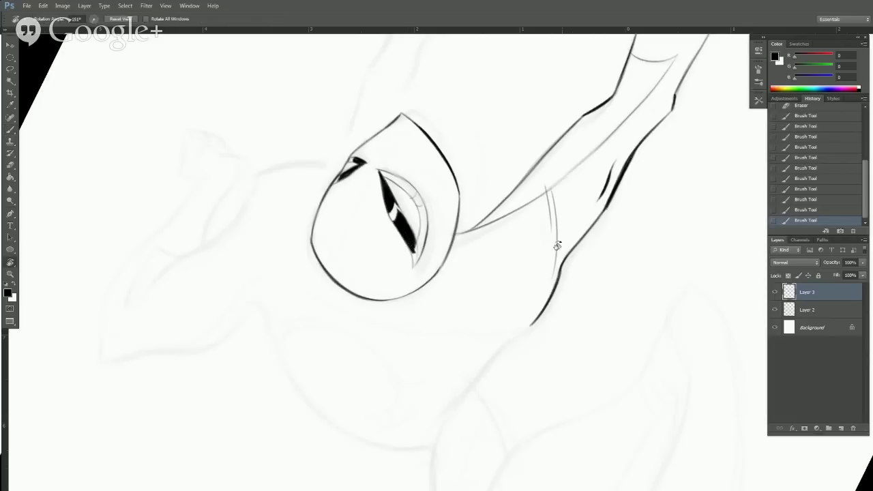
pyautogui.moveTo(557, 246)
pyautogui.mouseDown()
pyautogui.moveTo(543, 392)
pyautogui.moveTo(526, 409)
pyautogui.mouseUp()
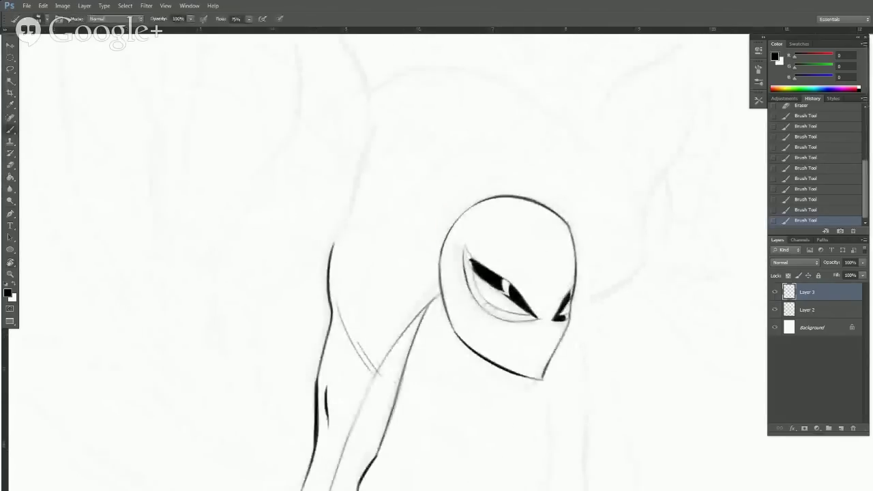
pyautogui.moveTo(481, 304)
pyautogui.mouseDown()
pyautogui.moveTo(465, 245)
pyautogui.moveTo(480, 298)
pyautogui.mouseUp()
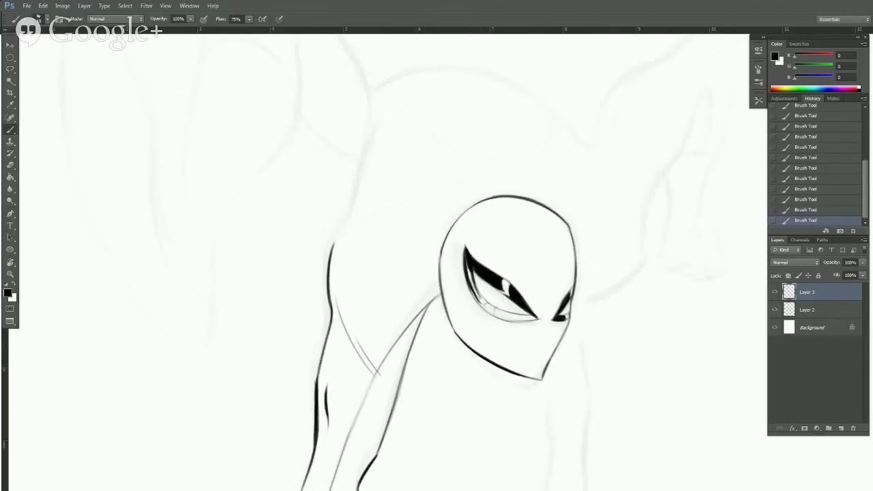
pyautogui.moveTo(468, 266); pyautogui.dragTo(475, 293)
# Fill the rest of the near eye's lower rim black beyond the highlight break and trim its edge with the eraser.
pyautogui.scroll(-5, 580, 369)
pyautogui.press('r')
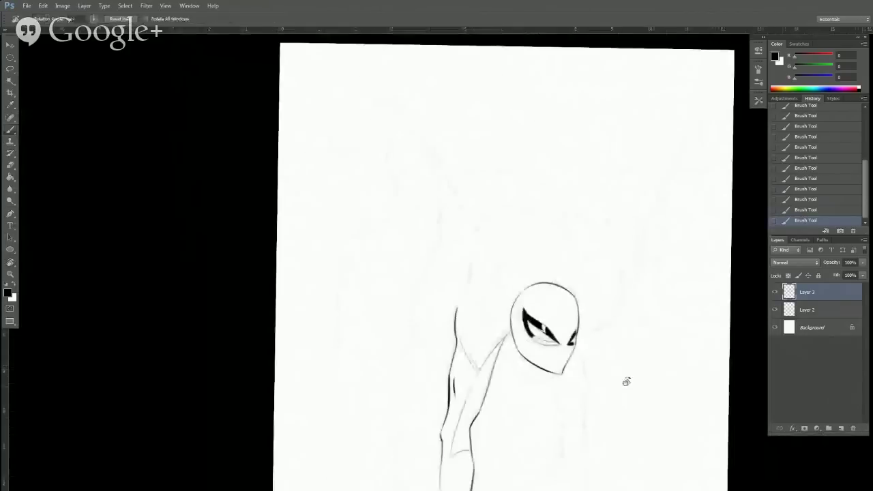
pyautogui.moveTo(625, 382)
pyautogui.mouseDown()
pyautogui.moveTo(661, 275)
pyautogui.moveTo(462, 447)
pyautogui.moveTo(579, 405)
pyautogui.moveTo(508, 440)
pyautogui.mouseUp()
pyautogui.press('b')
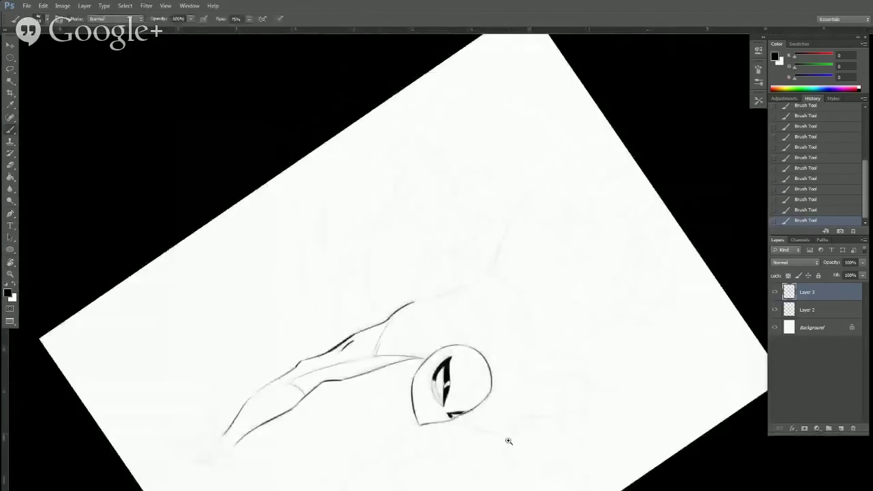
pyautogui.scroll(5, 507, 440)
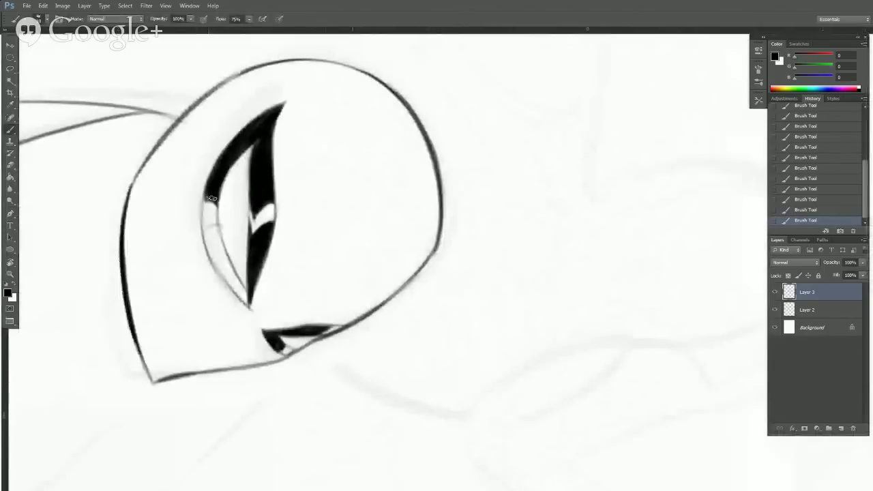
pyautogui.moveTo(204, 234)
pyautogui.mouseDown()
pyautogui.moveTo(220, 227)
pyautogui.moveTo(242, 291)
pyautogui.mouseUp()
pyautogui.moveTo(220, 250); pyautogui.dragTo(241, 296)
pyautogui.moveTo(221, 268)
pyautogui.mouseDown()
pyautogui.moveTo(249, 305)
pyautogui.moveTo(204, 233)
pyautogui.mouseUp()
pyautogui.moveTo(205, 235)
pyautogui.mouseDown()
pyautogui.moveTo(232, 288)
pyautogui.moveTo(204, 235)
pyautogui.moveTo(215, 245)
pyautogui.moveTo(215, 229)
pyautogui.moveTo(228, 270)
pyautogui.moveTo(217, 243)
pyautogui.moveTo(192, 229)
pyautogui.moveTo(235, 305)
pyautogui.moveTo(204, 264)
pyautogui.moveTo(191, 194)
pyautogui.moveTo(193, 222)
pyautogui.moveTo(219, 280)
pyautogui.mouseUp()
pyautogui.press('e')
pyautogui.press('b')
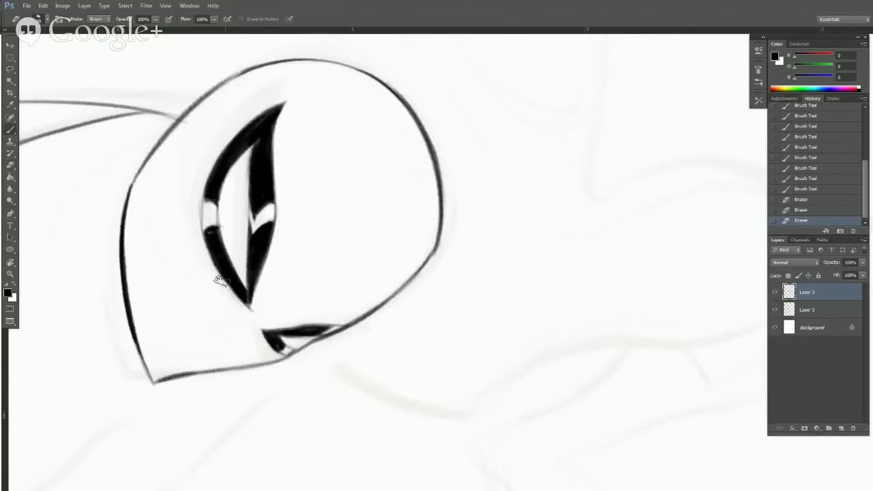
# Thicken and even out the black upper rim of the near eye toward its outer corner.
pyautogui.press('r')
pyautogui.moveTo(447, 277); pyautogui.dragTo(435, 235)
pyautogui.keyDown('alt'); pyautogui.click(544, 269); pyautogui.keyUp('alt')
pyautogui.press('r')
pyautogui.moveTo(602, 273); pyautogui.dragTo(441, 482)
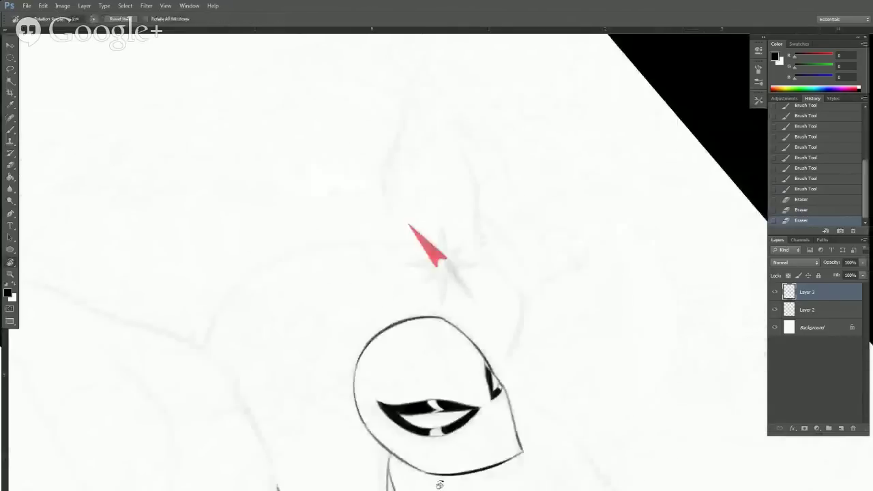
pyautogui.moveTo(505, 445)
pyautogui.mouseDown()
pyautogui.moveTo(465, 462)
pyautogui.moveTo(380, 473)
pyautogui.moveTo(326, 388)
pyautogui.moveTo(364, 391)
pyautogui.mouseUp()
pyautogui.press('e')
pyautogui.press('b')
pyautogui.moveTo(356, 389); pyautogui.dragTo(363, 390)
pyautogui.moveTo(350, 379)
pyautogui.mouseDown()
pyautogui.moveTo(361, 389)
pyautogui.moveTo(351, 378)
pyautogui.moveTo(393, 391)
pyautogui.mouseUp()
pyautogui.moveTo(389, 393); pyautogui.dragTo(395, 390)
# Smooth the outer edge of the head outline at the far side of the crown with the eraser.
pyautogui.press('r')
pyautogui.moveTo(522, 339); pyautogui.dragTo(525, 301)
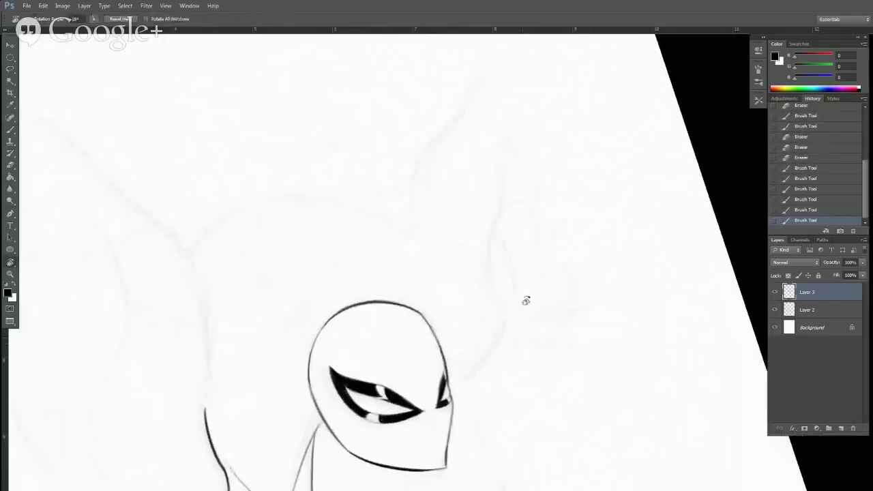
pyautogui.press('e')
pyautogui.moveTo(414, 306); pyautogui.dragTo(422, 312)
pyautogui.moveTo(412, 307)
pyautogui.mouseDown()
pyautogui.moveTo(438, 342)
pyautogui.moveTo(412, 310)
pyautogui.moveTo(432, 331)
pyautogui.mouseUp()
pyautogui.press('b')
pyautogui.press('e')
# Smooth the top edge of the near eye's black upper rim with short brush strokes.
pyautogui.press('r')
pyautogui.moveTo(553, 416); pyautogui.dragTo(537, 428)
pyautogui.press('b')
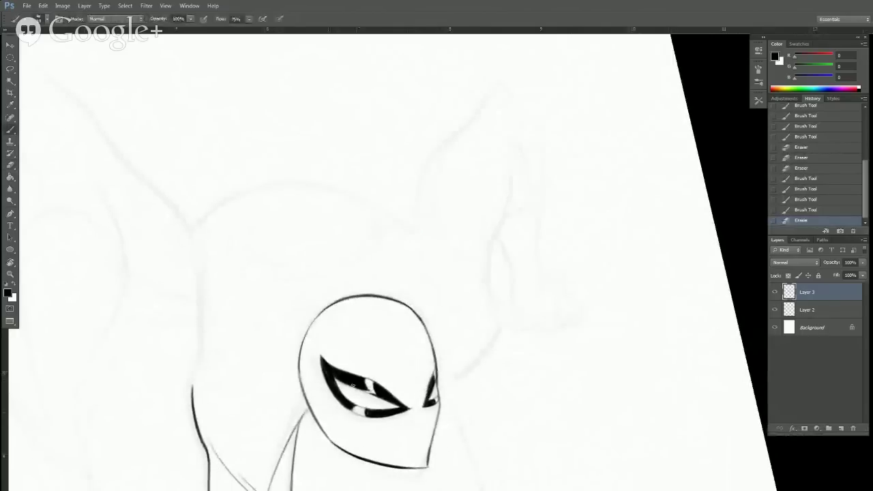
pyautogui.moveTo(337, 374); pyautogui.dragTo(355, 383)
pyautogui.moveTo(337, 374)
pyautogui.mouseDown()
pyautogui.moveTo(352, 381)
pyautogui.moveTo(349, 374)
pyautogui.mouseUp()
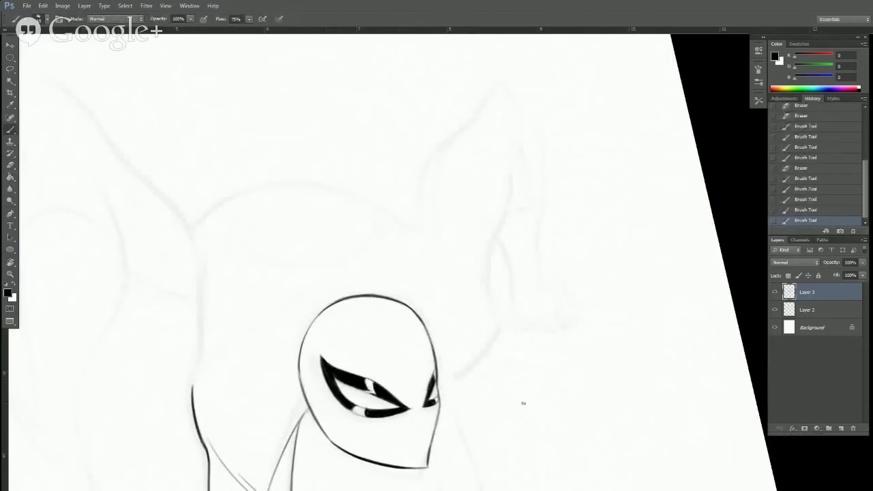
# Trim the outer edge of the face line between the far eye and the chin with the eraser.
pyautogui.press('space')
pyautogui.moveTo(552, 406); pyautogui.dragTo(575, 316)
pyautogui.press('e')
pyautogui.moveTo(448, 384)
pyautogui.mouseDown()
pyautogui.moveTo(458, 348)
pyautogui.moveTo(447, 379)
pyautogui.moveTo(456, 361)
pyautogui.mouseUp()
pyautogui.press('b')
pyautogui.press('e')
pyautogui.press('b')
# Retouch the near jawline from the cheek to the chin with the brush and eraser.
pyautogui.press('r')
pyautogui.moveTo(577, 403)
pyautogui.mouseDown()
pyautogui.moveTo(530, 438)
pyautogui.moveTo(475, 458)
pyautogui.mouseUp()
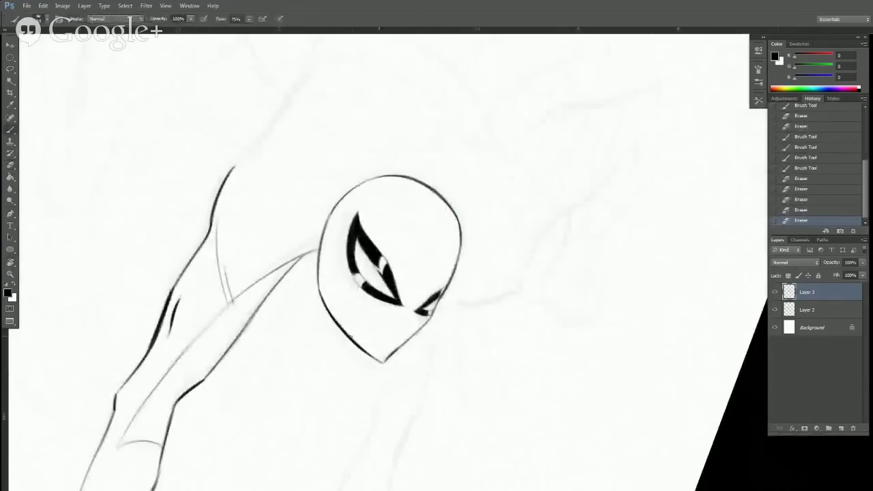
pyautogui.moveTo(352, 338)
pyautogui.mouseDown()
pyautogui.moveTo(384, 363)
pyautogui.moveTo(339, 333)
pyautogui.moveTo(375, 363)
pyautogui.mouseUp()
pyautogui.press('e')
pyautogui.press('b')
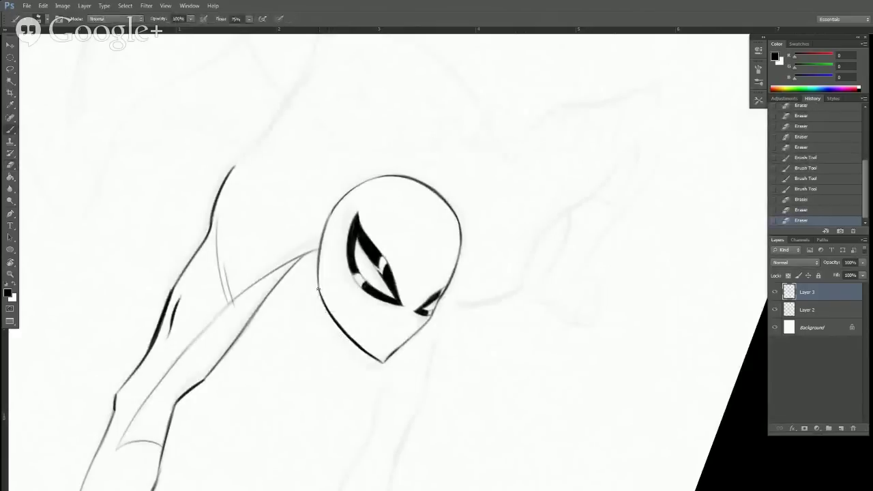
pyautogui.moveTo(319, 289); pyautogui.dragTo(330, 313)
# Ink the first contour of the raised far arm, running from beside the far eye up along its inner edge.
pyautogui.press('r')
pyautogui.moveTo(328, 266)
pyautogui.mouseDown()
pyautogui.moveTo(405, 116)
pyautogui.moveTo(579, 241)
pyautogui.moveTo(468, 283)
pyautogui.mouseUp()
pyautogui.keyDown('alt'); pyautogui.click(477, 302); pyautogui.keyUp('alt')
pyautogui.press('r')
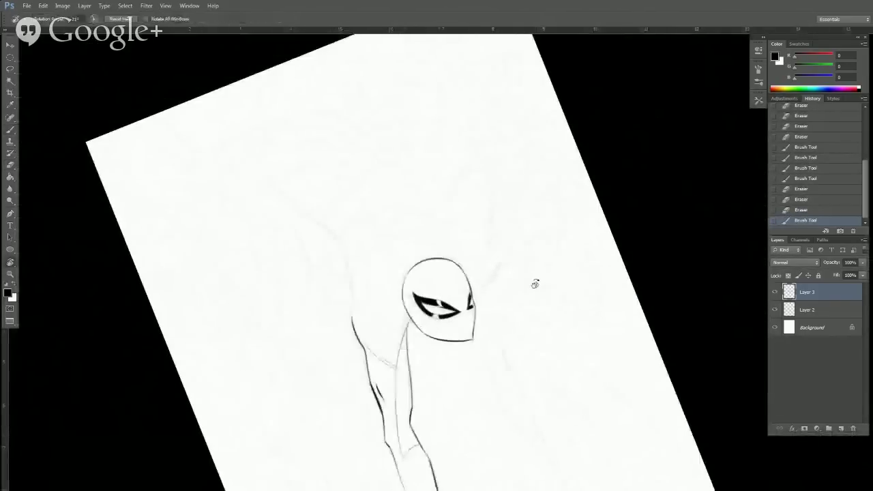
pyautogui.moveTo(536, 301); pyautogui.dragTo(542, 329)
pyautogui.moveTo(467, 300); pyautogui.dragTo(496, 276)
pyautogui.press('r')
pyautogui.moveTo(556, 158)
pyautogui.mouseDown()
pyautogui.moveTo(473, 103)
pyautogui.moveTo(453, 161)
pyautogui.moveTo(464, 185)
pyautogui.mouseUp()
pyautogui.moveTo(456, 168); pyautogui.dragTo(464, 189)
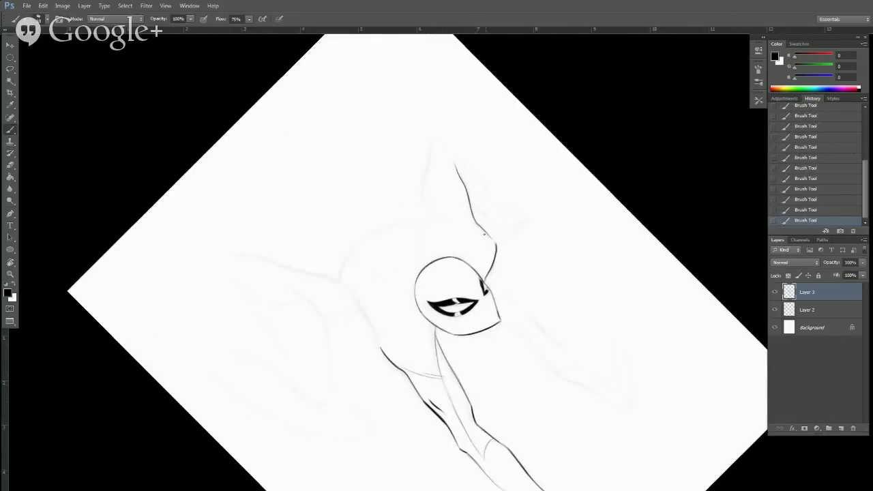
# Refine the bend in the raised arm's inner contour above the far eye with alternating eraser and brush strokes.
pyautogui.press('e')
pyautogui.moveTo(495, 242); pyautogui.dragTo(494, 262)
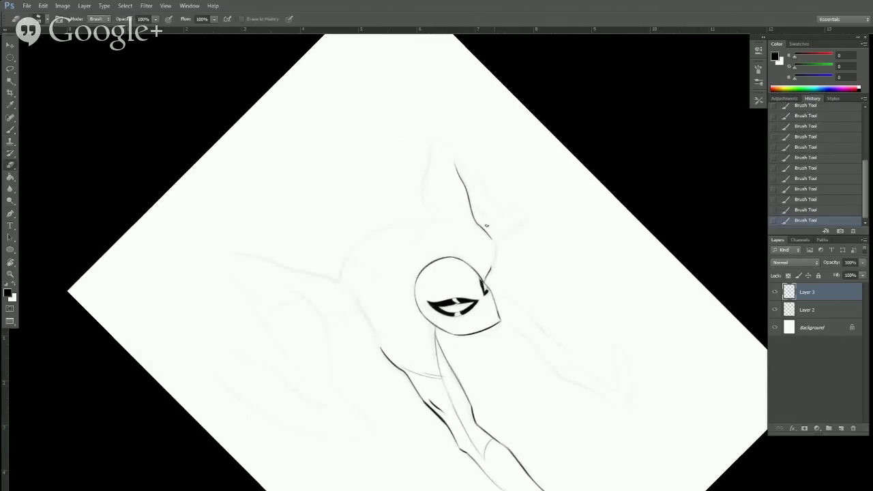
pyautogui.press('b')
pyautogui.moveTo(475, 221)
pyautogui.mouseDown()
pyautogui.moveTo(491, 243)
pyautogui.moveTo(452, 160)
pyautogui.mouseUp()
pyautogui.press('r')
pyautogui.moveTo(454, 207); pyautogui.dragTo(479, 233)
pyautogui.moveTo(472, 223); pyautogui.dragTo(484, 239)
pyautogui.press('e')
pyautogui.press('r')
pyautogui.moveTo(589, 185)
pyautogui.mouseDown()
pyautogui.moveTo(598, 304)
pyautogui.moveTo(520, 431)
pyautogui.mouseUp()
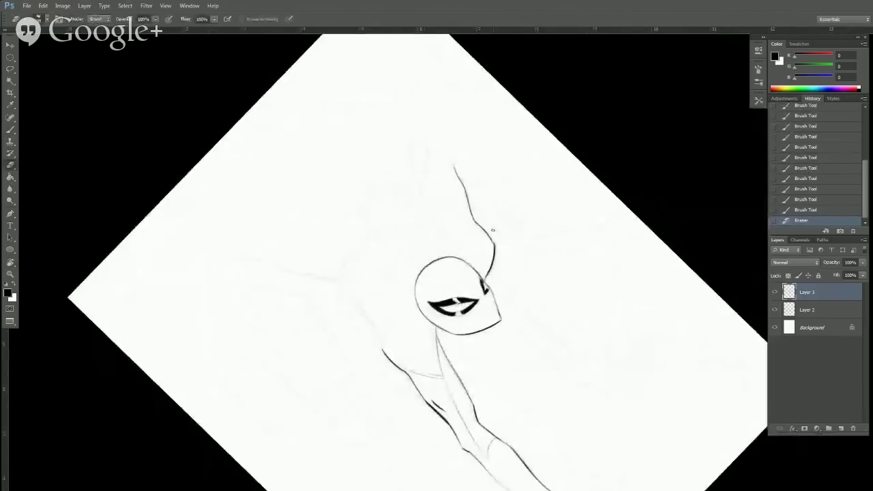
pyautogui.moveTo(488, 235); pyautogui.dragTo(495, 250)
# Smooth and darken the raised arm's inner contour between the shoulder and the upper arm.
pyautogui.press('r')
pyautogui.moveTo(590, 286); pyautogui.dragTo(553, 380)
pyautogui.press('b')
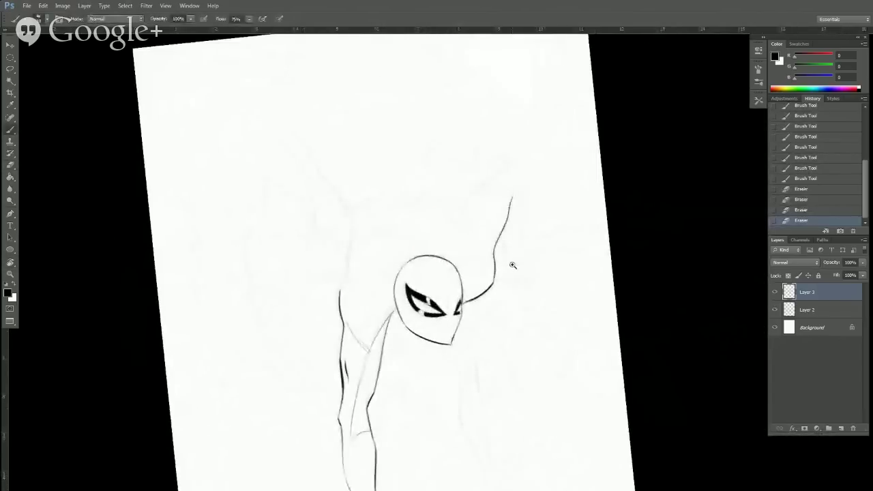
pyautogui.keyDown('ctrl'); pyautogui.click(513, 266); pyautogui.keyUp('ctrl')
pyautogui.moveTo(489, 273)
pyautogui.mouseDown()
pyautogui.moveTo(485, 290)
pyautogui.moveTo(487, 247)
pyautogui.moveTo(489, 275)
pyautogui.mouseUp()
pyautogui.press('e')
pyautogui.press('b')
pyautogui.moveTo(502, 238); pyautogui.dragTo(494, 328)
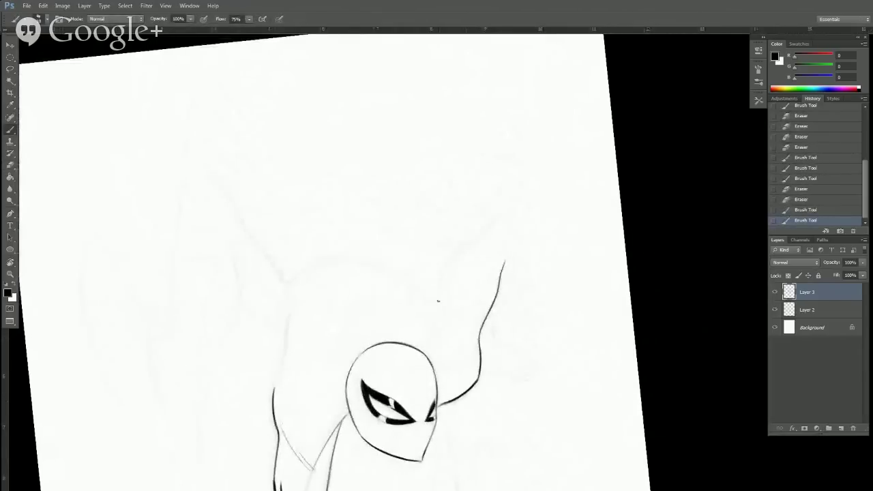
# Ink the opposite contour of the raised upper arm, from a small hook at the shoulder up toward the elbow.
pyautogui.moveTo(442, 300); pyautogui.dragTo(438, 304)
pyautogui.moveTo(442, 300); pyautogui.dragTo(438, 305)
pyautogui.click(440, 301)
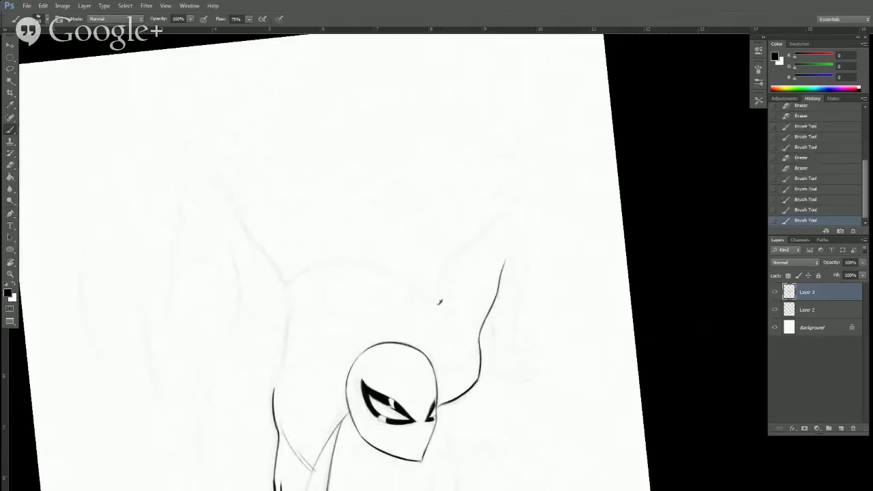
pyautogui.moveTo(444, 267); pyautogui.dragTo(441, 300)
pyautogui.click(441, 300)
pyautogui.moveTo(449, 261); pyautogui.dragTo(489, 226)
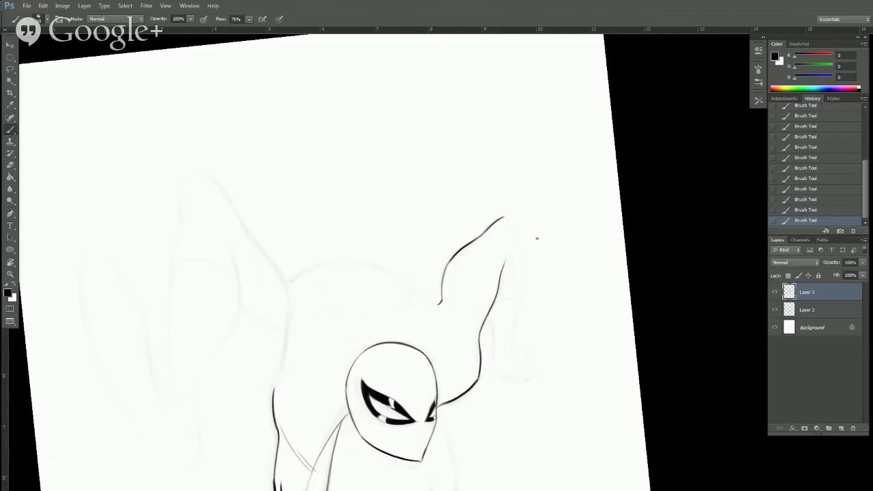
# Ink the far forearm's inner line and its outer contour joining the elbow tip, undoing a stray stroke at the elbow.
pyautogui.scroll(-5, 573, 288)
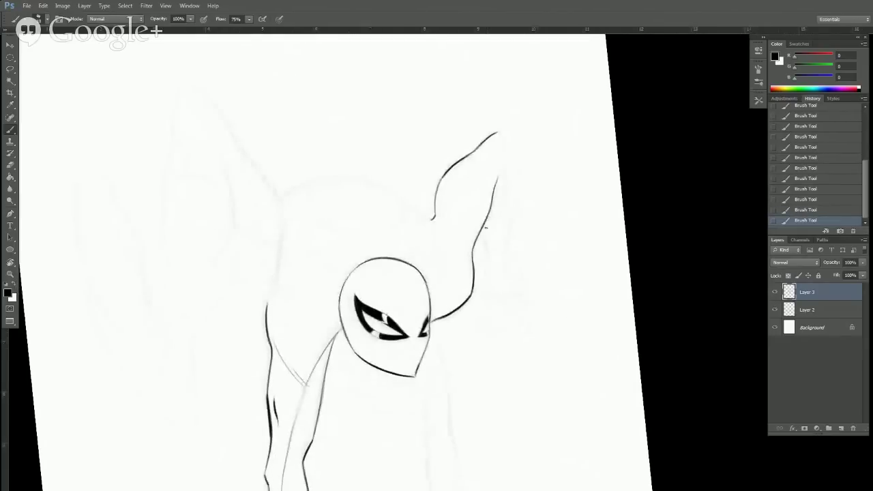
pyautogui.moveTo(483, 224); pyautogui.dragTo(485, 250)
pyautogui.press('r')
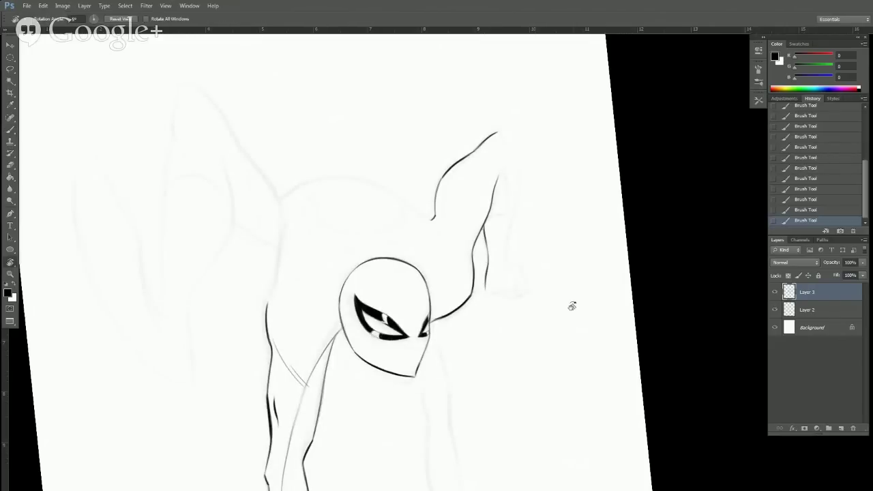
pyautogui.moveTo(569, 307)
pyautogui.mouseDown()
pyautogui.moveTo(425, 98)
pyautogui.moveTo(505, 123)
pyautogui.moveTo(549, 203)
pyautogui.mouseUp()
pyautogui.press('b')
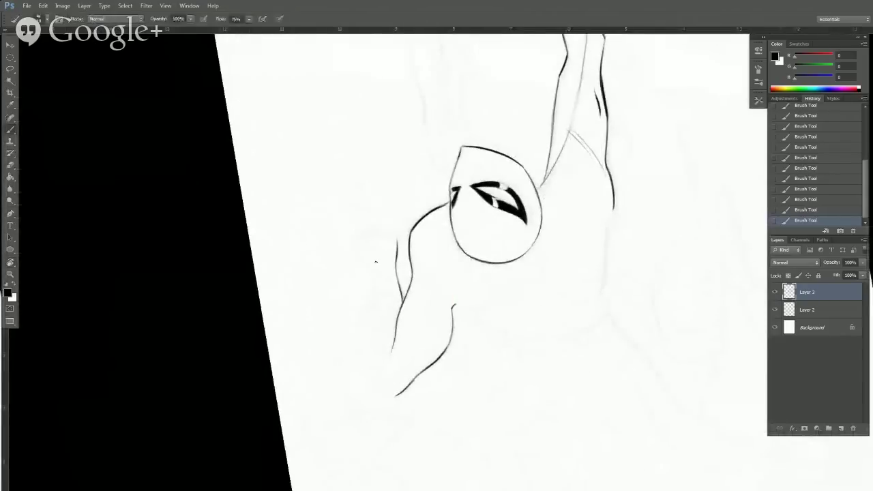
pyautogui.moveTo(377, 286); pyautogui.dragTo(376, 257)
pyautogui.moveTo(375, 299); pyautogui.dragTo(369, 352)
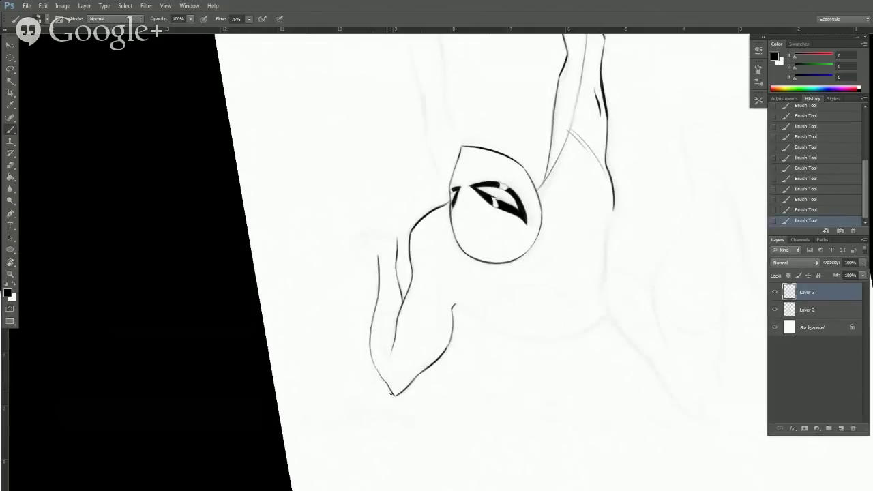
pyautogui.hotkey('ctrl', 'z')
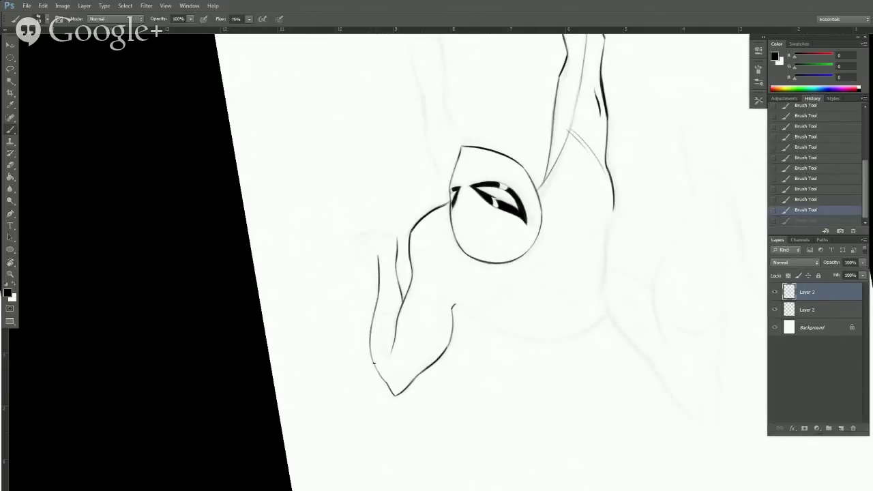
pyautogui.moveTo(373, 357); pyautogui.dragTo(379, 374)
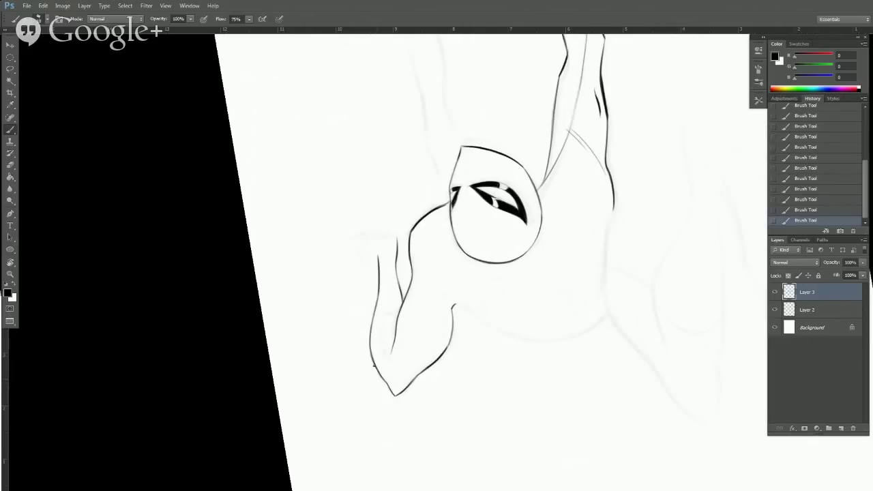
# Clean the forearm contour near the elbow with the eraser and add a small crease just inside the elbow tip.
pyautogui.press('e')
pyautogui.moveTo(374, 363); pyautogui.dragTo(383, 371)
pyautogui.press('b')
pyautogui.press('r')
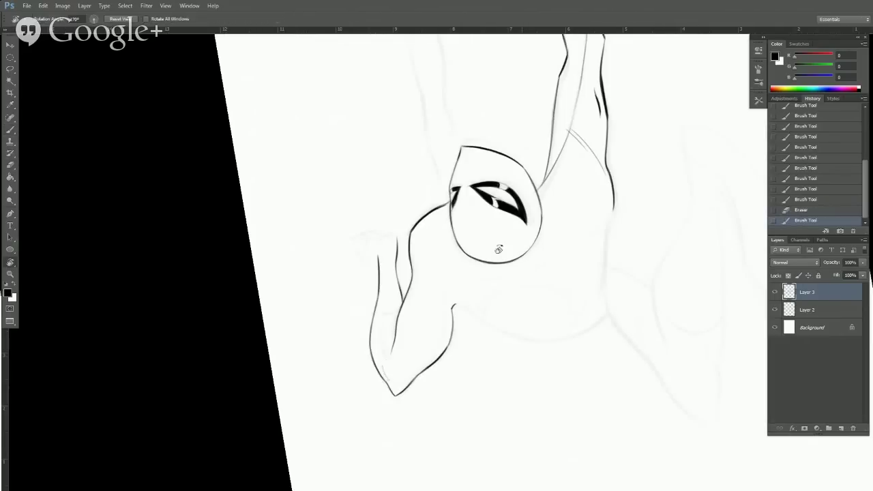
pyautogui.moveTo(497, 247)
pyautogui.mouseDown()
pyautogui.moveTo(403, 436)
pyautogui.moveTo(591, 334)
pyautogui.moveTo(582, 362)
pyautogui.mouseUp()
pyautogui.press('b')
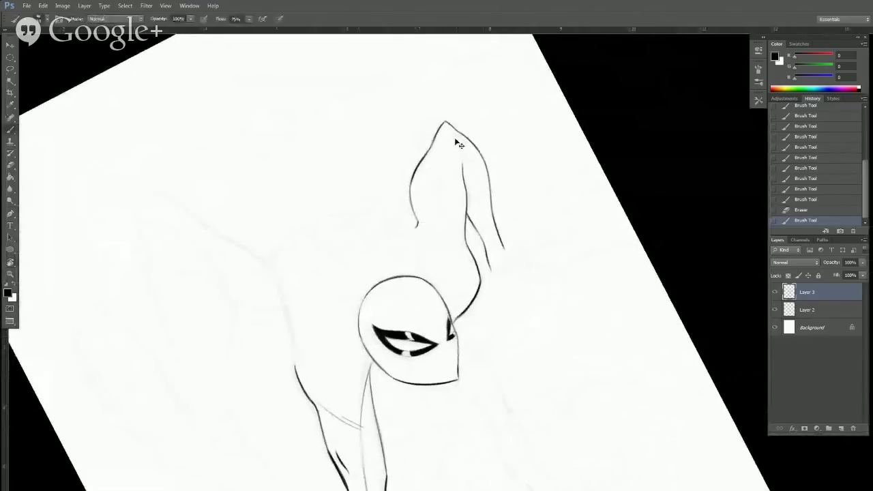
pyautogui.press('e')
pyautogui.moveTo(452, 133)
pyautogui.mouseDown()
pyautogui.moveTo(462, 139)
pyautogui.moveTo(455, 137)
pyautogui.mouseUp()
pyautogui.press('b')
pyautogui.moveTo(453, 134); pyautogui.dragTo(453, 136)
pyautogui.moveTo(451, 137); pyautogui.dragTo(461, 137)
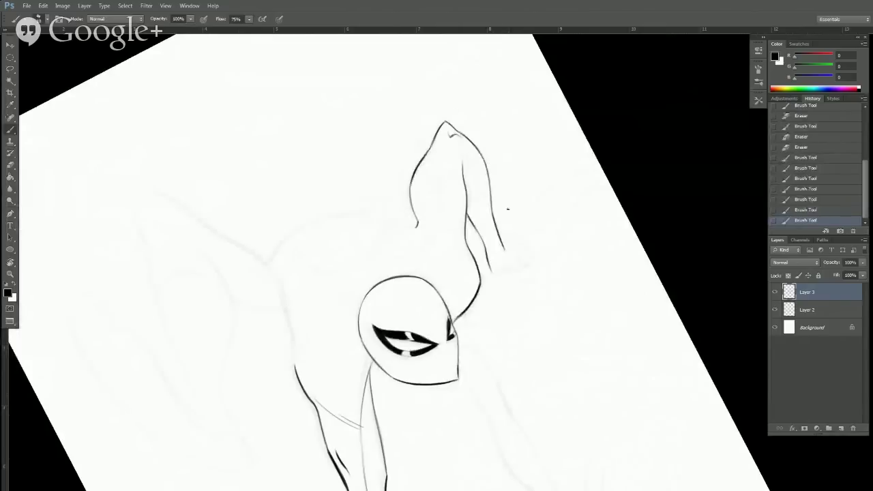
# Trim the back edge of the head outline with the eraser and re-ink it from the near jaw up to the crown.
pyautogui.press('r')
pyautogui.moveTo(600, 235)
pyautogui.mouseDown()
pyautogui.moveTo(610, 236)
pyautogui.moveTo(609, 275)
pyautogui.moveTo(594, 234)
pyautogui.moveTo(603, 238)
pyautogui.mouseUp()
pyautogui.press('b')
pyautogui.press('e')
pyautogui.moveTo(364, 351); pyautogui.dragTo(358, 332)
pyautogui.moveTo(362, 346)
pyautogui.mouseDown()
pyautogui.moveTo(357, 320)
pyautogui.moveTo(388, 374)
pyautogui.mouseUp()
pyautogui.press('b')
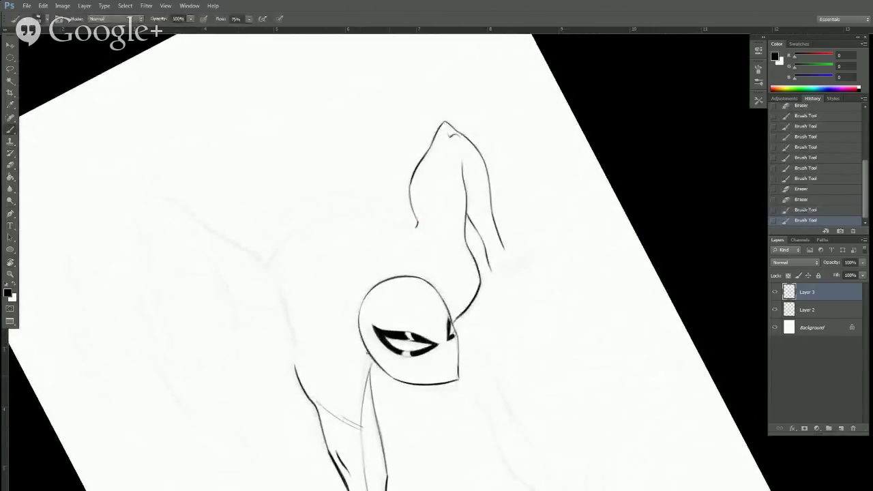
pyautogui.moveTo(359, 326)
pyautogui.mouseDown()
pyautogui.moveTo(360, 336)
pyautogui.moveTo(370, 289)
pyautogui.mouseUp()
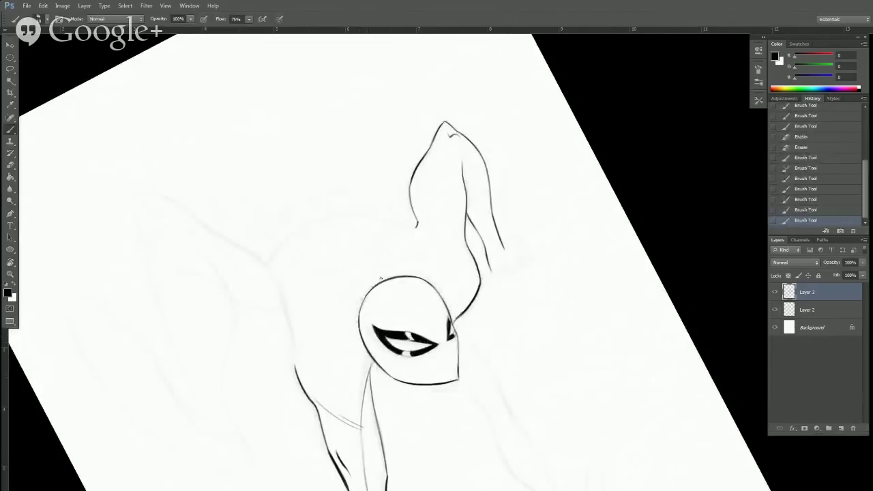
# Re-ink the face contour from the forehead past the far eye to the chin and trim its edge near the chin.
pyautogui.press('r')
pyautogui.moveTo(554, 293); pyautogui.dragTo(566, 399)
pyautogui.moveTo(608, 351); pyautogui.dragTo(618, 279)
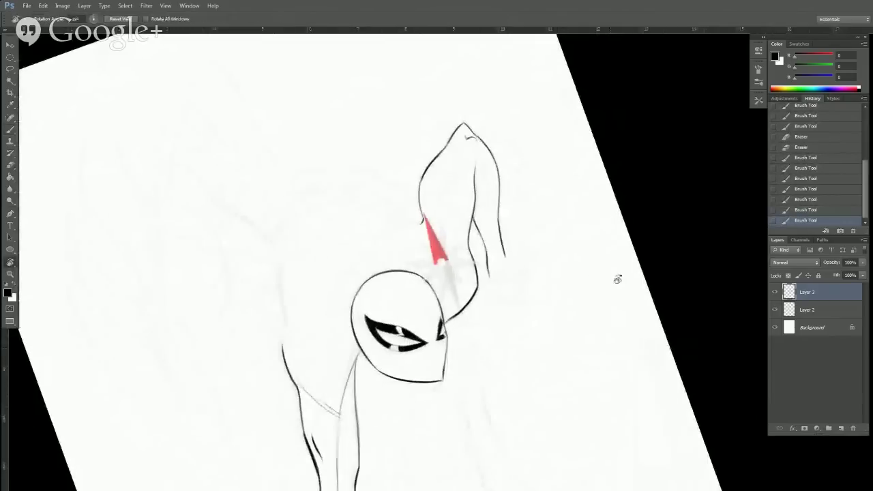
pyautogui.press('b')
pyautogui.moveTo(429, 284); pyautogui.dragTo(446, 327)
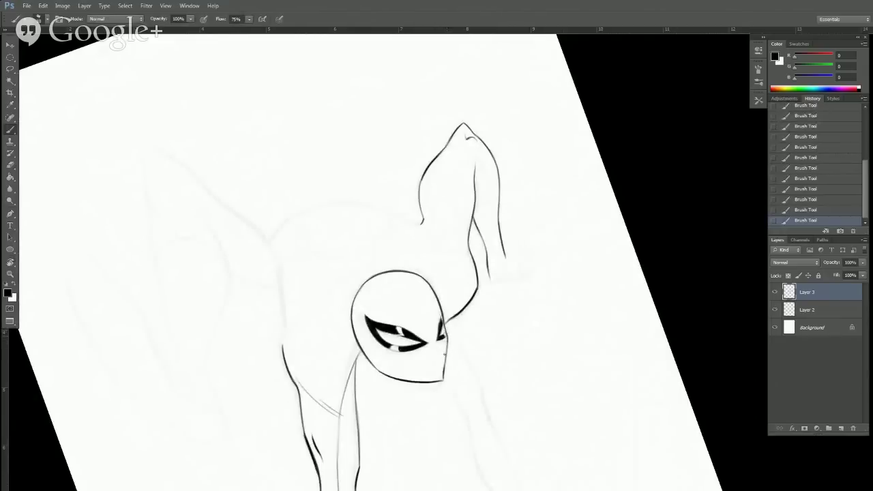
pyautogui.moveTo(447, 345); pyautogui.dragTo(442, 377)
pyautogui.press('e')
pyautogui.click(442, 371)
pyautogui.press('b')
# Ink the outline of the far hand's fist at the end of the forearm, including the back of the hand.
pyautogui.press('r')
pyautogui.moveTo(639, 252); pyautogui.dragTo(640, 259)
pyautogui.press('b')
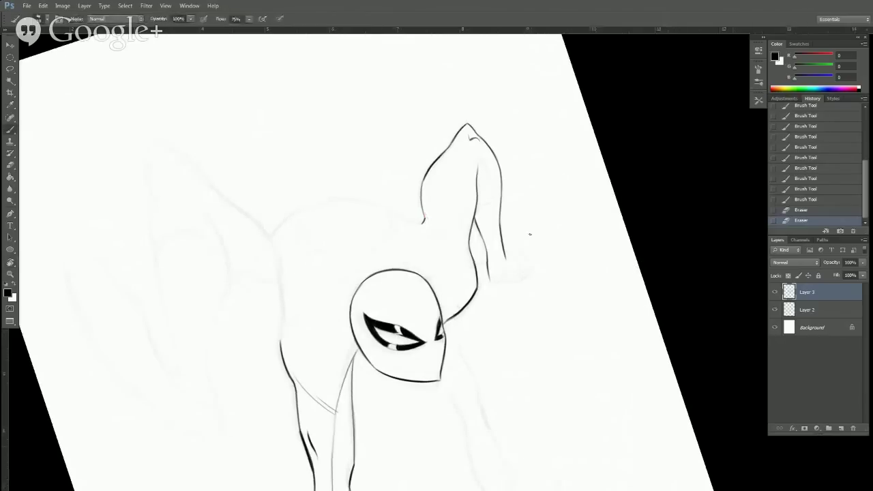
pyautogui.moveTo(499, 274); pyautogui.dragTo(513, 277)
pyautogui.moveTo(513, 277)
pyautogui.mouseDown()
pyautogui.moveTo(526, 267)
pyautogui.moveTo(519, 258)
pyautogui.moveTo(531, 271)
pyautogui.mouseUp()
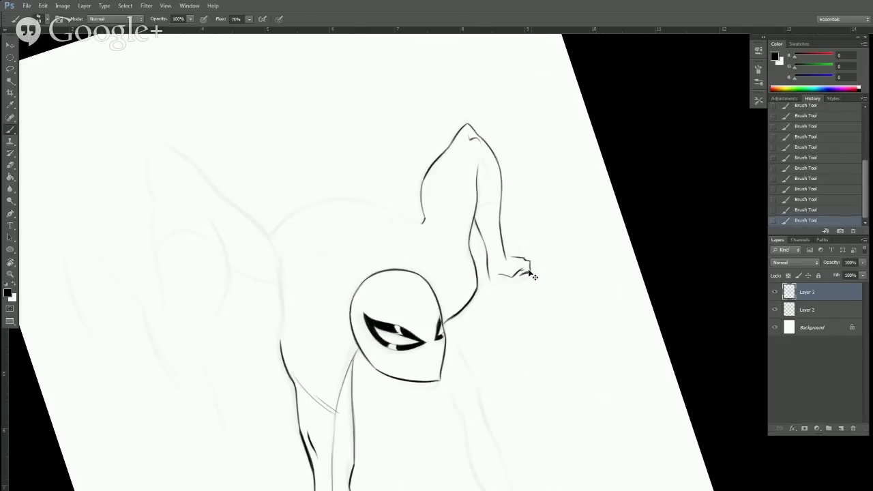
pyautogui.hotkey('ctrl', 'alt', 'z')
pyautogui.hotkey('ctrl', 'alt', 'z')
pyautogui.hotkey('ctrl', 'alt', 'z')
pyautogui.hotkey('ctrl', 'shift', 'z')
pyautogui.hotkey('ctrl', 'shift', 'z')
pyautogui.hotkey('ctrl', 'shift', 'z')
pyautogui.moveTo(506, 255)
pyautogui.mouseDown()
pyautogui.moveTo(523, 246)
pyautogui.moveTo(527, 257)
pyautogui.mouseUp()
# Undo the latest fist strokes one by one and restore them.
pyautogui.hotkey('ctrl', 'alt', 'z')
pyautogui.hotkey('ctrl', 'alt', 'z')
pyautogui.hotkey('ctrl', 'alt', 'z')
pyautogui.hotkey('ctrl', 'alt', 'z')
pyautogui.hotkey('ctrl', 'alt', 'z')
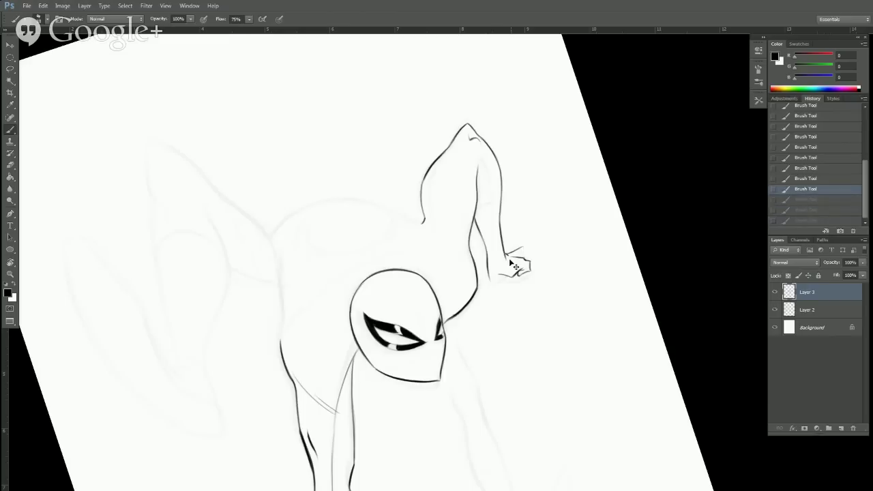
pyautogui.hotkey('ctrl', 'shift', 'z')
pyautogui.hotkey('ctrl', 'shift', 'z')
pyautogui.hotkey('ctrl', 'shift', 'z')
pyautogui.hotkey('ctrl', 'shift', 'z')
pyautogui.hotkey('ctrl', 'shift', 'z')
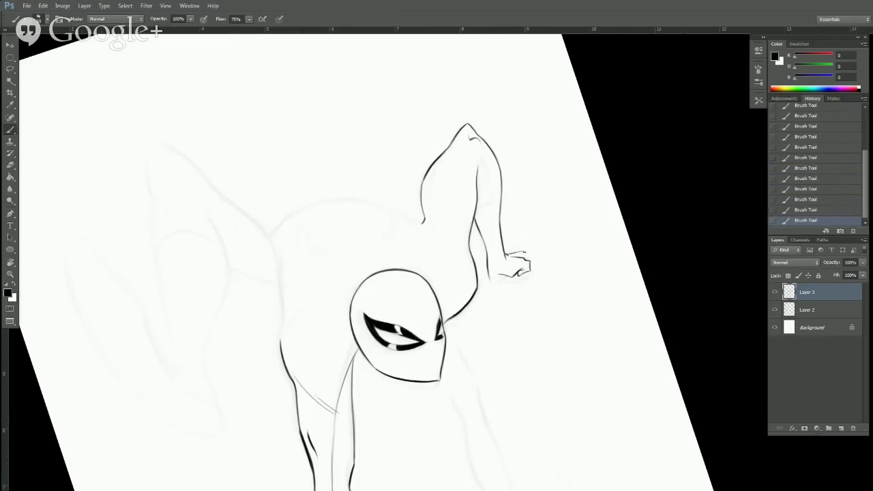
# Ink the folded fingers of the fist and undo the last surplus strokes.
pyautogui.moveTo(523, 275)
pyautogui.mouseDown()
pyautogui.moveTo(533, 275)
pyautogui.moveTo(510, 275)
pyautogui.moveTo(518, 281)
pyautogui.moveTo(530, 270)
pyautogui.mouseUp()
pyautogui.hotkey('ctrl', 'alt', 'z')
pyautogui.hotkey('ctrl', 'alt', 'z')
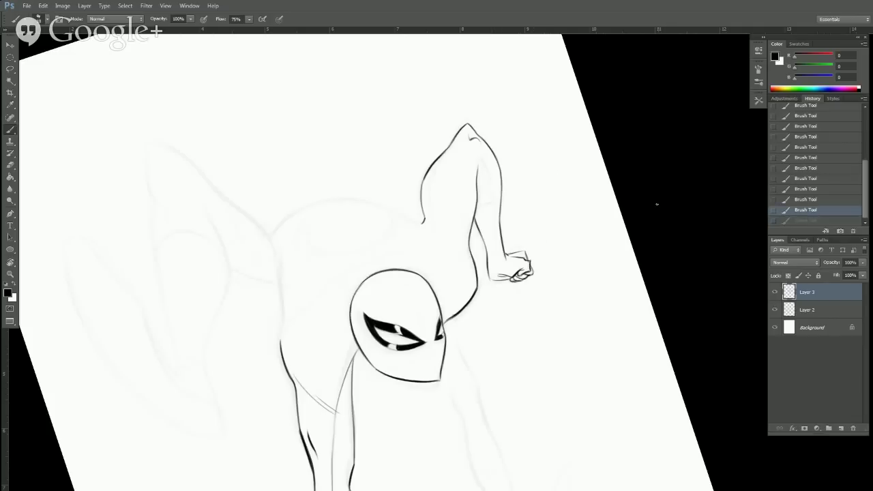
# Try a short brush stroke on the figure's contour, undo it and trim the linework with the eraser.
pyautogui.press('r')
pyautogui.moveTo(650, 278)
pyautogui.mouseDown()
pyautogui.moveTo(647, 308)
pyautogui.moveTo(582, 420)
pyautogui.mouseUp()
pyautogui.moveTo(464, 307); pyautogui.dragTo(471, 315)
pyautogui.hotkey('ctrl', 'z')
pyautogui.press('e')
# Ink the band line across the raised forearm and the inner muscle line of the upper arm.
pyautogui.press('r')
pyautogui.moveTo(636, 270)
pyautogui.mouseDown()
pyautogui.moveTo(542, 113)
pyautogui.moveTo(532, 122)
pyautogui.mouseUp()
pyautogui.press('b')
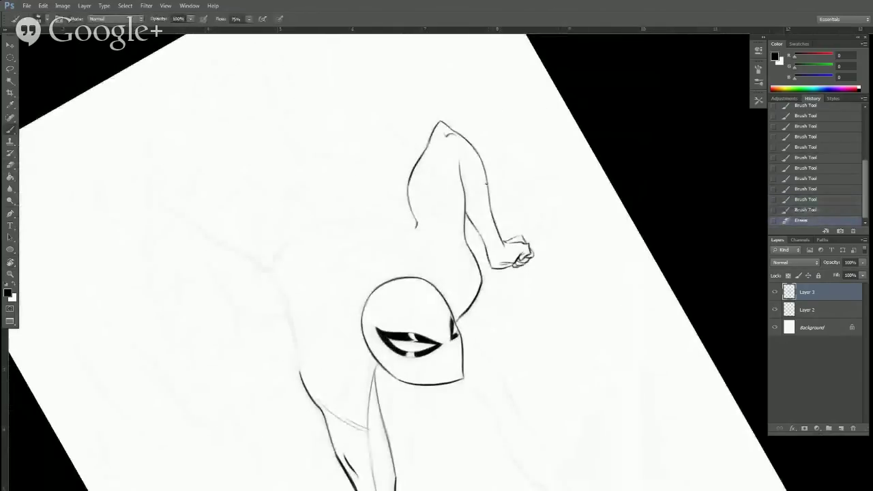
pyautogui.moveTo(466, 200); pyautogui.dragTo(485, 192)
pyautogui.moveTo(454, 219); pyautogui.dragTo(479, 267)
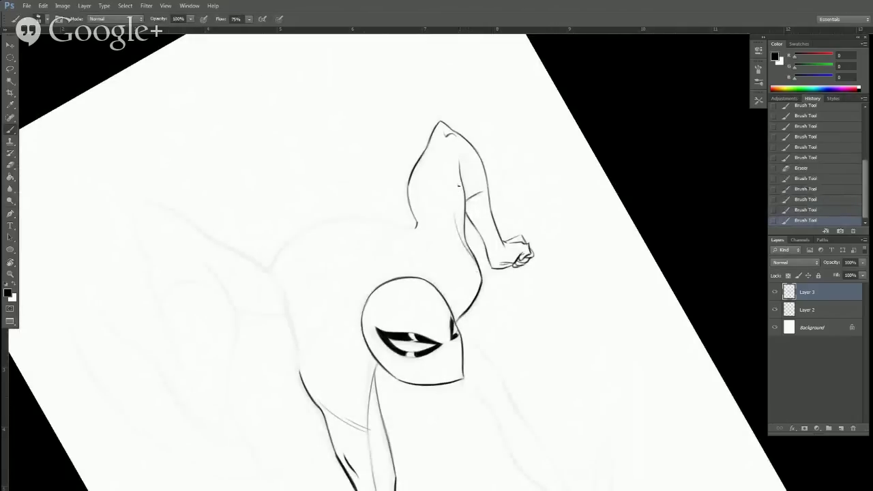
pyautogui.moveTo(454, 199); pyautogui.dragTo(455, 214)
pyautogui.moveTo(456, 172); pyautogui.dragTo(456, 198)
pyautogui.moveTo(457, 163)
pyautogui.mouseDown()
pyautogui.moveTo(456, 180)
pyautogui.moveTo(456, 171)
pyautogui.moveTo(476, 173)
pyautogui.moveTo(481, 192)
pyautogui.mouseUp()
# Ink a thin muscle line along the raised upper arm and the back contour linking both shoulders behind the head.
pyautogui.moveTo(427, 159)
pyautogui.mouseDown()
pyautogui.moveTo(418, 179)
pyautogui.moveTo(427, 234)
pyautogui.moveTo(477, 307)
pyautogui.moveTo(590, 421)
pyautogui.mouseUp()
pyautogui.press('r')
pyautogui.press('b')
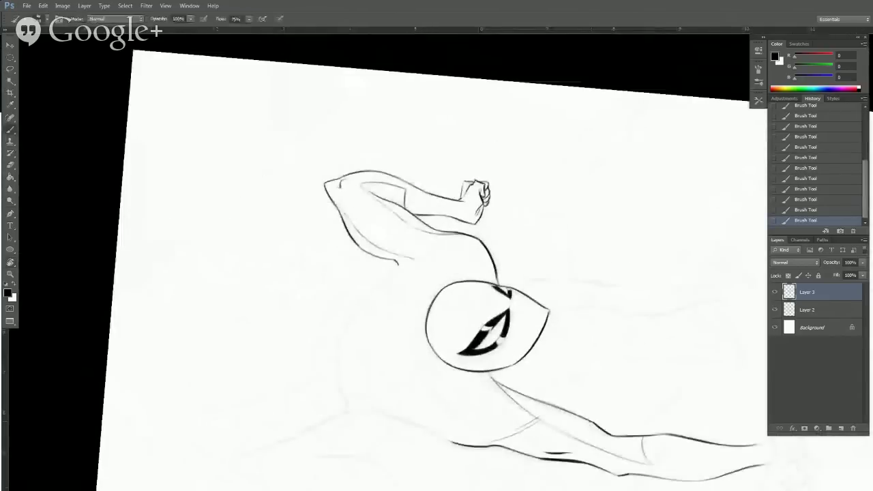
pyautogui.moveTo(414, 262)
pyautogui.mouseDown()
pyautogui.moveTo(413, 359)
pyautogui.moveTo(413, 333)
pyautogui.moveTo(418, 385)
pyautogui.moveTo(417, 374)
pyautogui.moveTo(456, 442)
pyautogui.mouseUp()
pyautogui.press('r')
pyautogui.moveTo(601, 353); pyautogui.dragTo(416, 446)
pyautogui.scroll(-3, 565, 380)
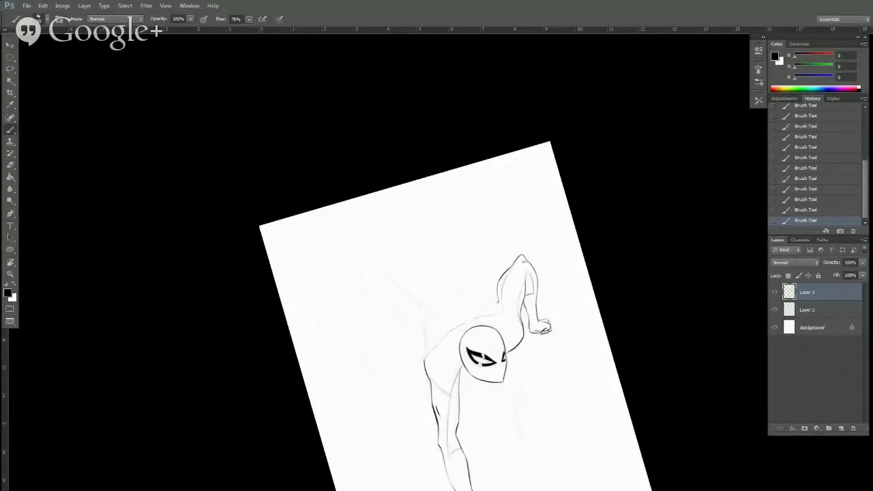
pyautogui.moveTo(153, 483)
pyautogui.moveTo(626, 369); pyautogui.dragTo(629, 286)
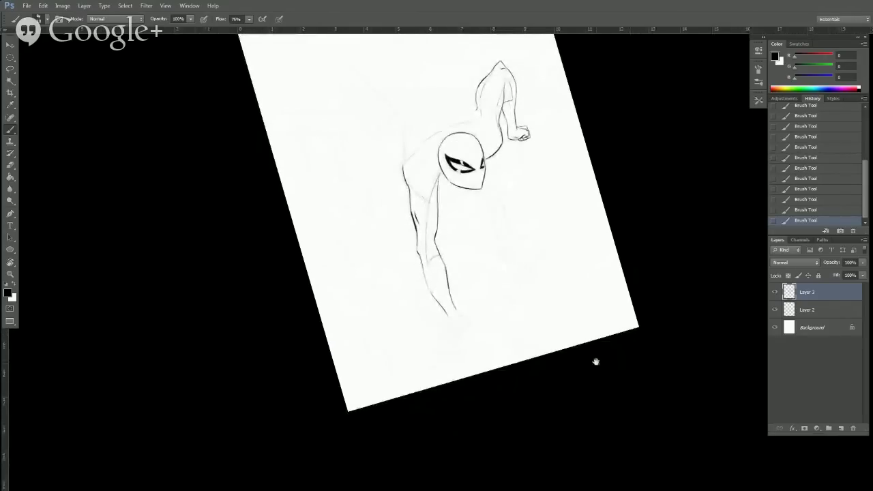
pyautogui.moveTo(596, 361); pyautogui.dragTo(596, 419)
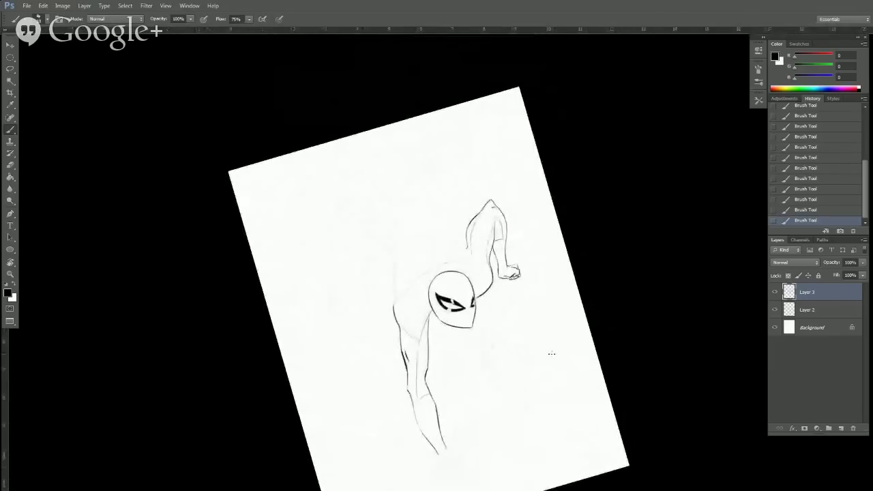
# Handwrite BRB above the figure's back and clear it using a lasso selection.
pyautogui.moveTo(418, 196)
pyautogui.mouseDown()
pyautogui.moveTo(413, 210)
pyautogui.moveTo(410, 198)
pyautogui.moveTo(417, 209)
pyautogui.moveTo(433, 195)
pyautogui.moveTo(430, 184)
pyautogui.moveTo(434, 199)
pyautogui.mouseUp()
pyautogui.press('l')
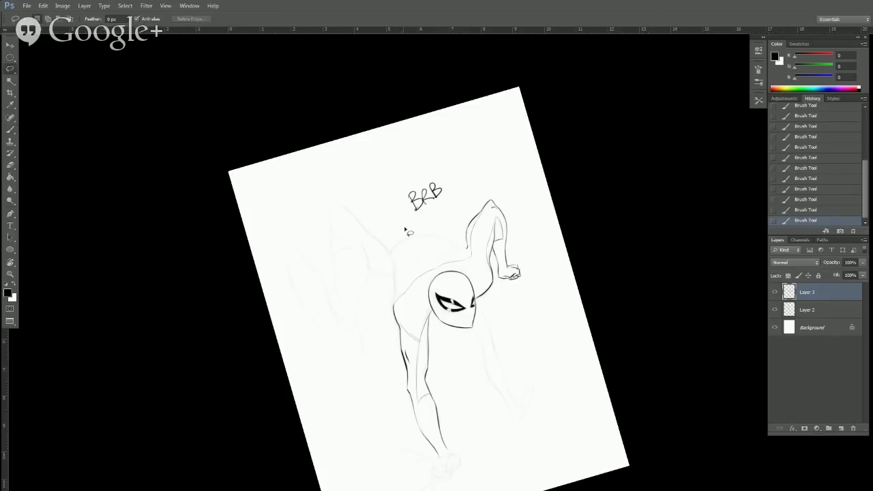
pyautogui.moveTo(407, 229); pyautogui.dragTo(440, 230)
pyautogui.press('Delete')
pyautogui.hotkey('ctrl', 'd')
# Retouch the near side of the head outline beside the near eye with the brush and trim its edges with the eraser.
pyautogui.press('r')
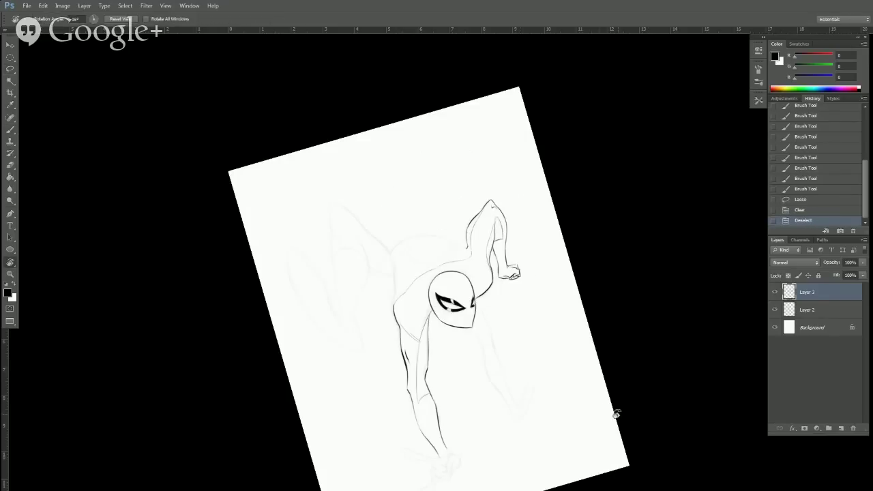
pyautogui.moveTo(618, 414); pyautogui.dragTo(606, 434)
pyautogui.keyDown('ctrl'); pyautogui.click(605, 433); pyautogui.keyUp('ctrl')
pyautogui.moveTo(572, 308); pyautogui.dragTo(590, 390)
pyautogui.moveTo(561, 325); pyautogui.dragTo(574, 371)
pyautogui.press('b')
pyautogui.moveTo(322, 204); pyautogui.dragTo(352, 249)
pyautogui.press('e')
pyautogui.moveTo(345, 244)
pyautogui.mouseDown()
pyautogui.moveTo(356, 249)
pyautogui.moveTo(331, 229)
pyautogui.moveTo(341, 239)
pyautogui.mouseUp()
pyautogui.moveTo(324, 208)
pyautogui.mouseDown()
pyautogui.moveTo(337, 231)
pyautogui.moveTo(352, 216)
pyautogui.mouseUp()
pyautogui.press('b')
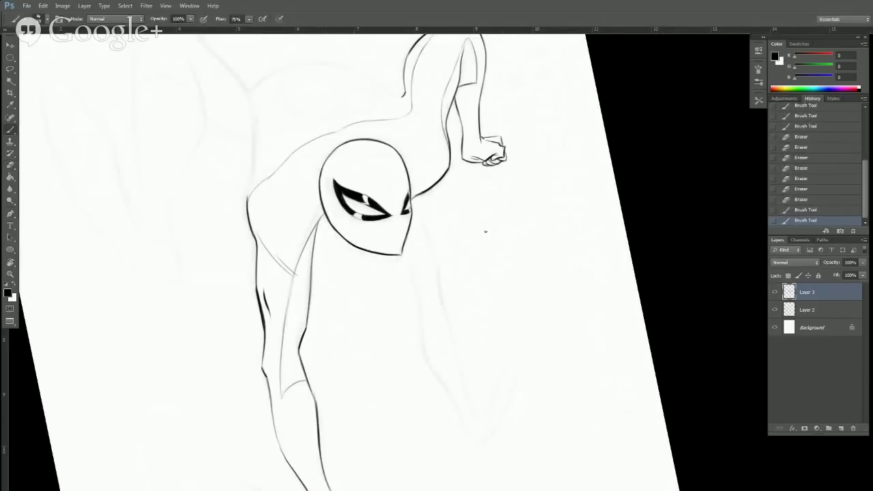
# Retouch the chin end of the head outline with short black brush strokes.
pyautogui.press('r')
pyautogui.moveTo(486, 235); pyautogui.dragTo(444, 185)
pyautogui.press('e')
pyautogui.moveTo(419, 302)
pyautogui.mouseDown()
pyautogui.moveTo(416, 293)
pyautogui.moveTo(402, 326)
pyautogui.mouseUp()
pyautogui.press('b')
pyautogui.moveTo(411, 291); pyautogui.dragTo(415, 295)
pyautogui.moveTo(411, 290); pyautogui.dragTo(411, 305)
pyautogui.moveTo(414, 293); pyautogui.dragTo(412, 305)
# Reinforce the back side of the head outline, opposite the smaller eye, with the brush.
pyautogui.press('r')
pyautogui.moveTo(525, 204)
pyautogui.mouseDown()
pyautogui.moveTo(568, 354)
pyautogui.moveTo(542, 303)
pyautogui.mouseUp()
pyautogui.press('b')
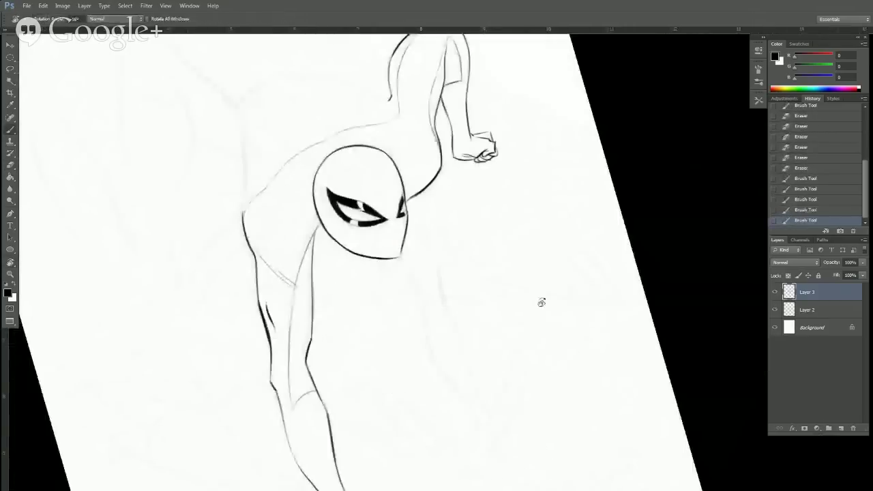
pyautogui.press('b')
pyautogui.moveTo(314, 179); pyautogui.dragTo(333, 153)
# Lasso the sketched leg below the chin on Layer 2, move it slightly upward and deselect.
pyautogui.moveTo(564, 366)
pyautogui.mouseDown()
pyautogui.moveTo(686, 357)
pyautogui.moveTo(649, 421)
pyautogui.mouseUp()
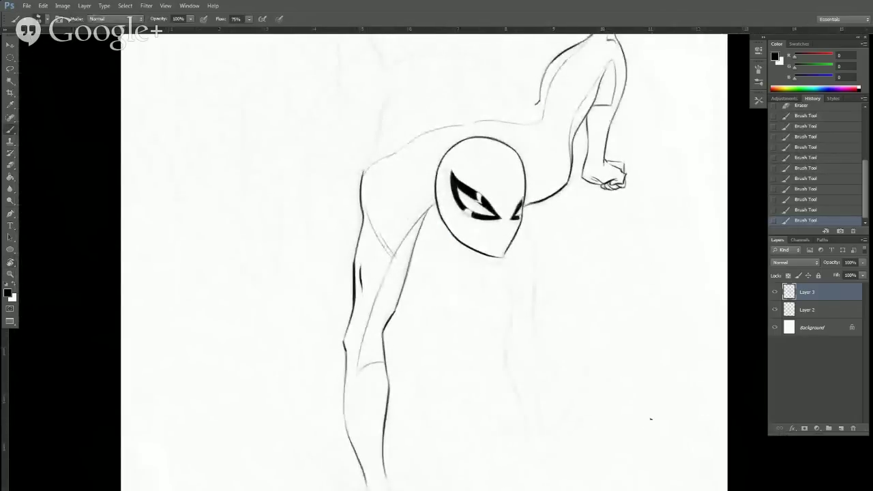
pyautogui.click(843, 311)
pyautogui.press('l')
pyautogui.moveTo(532, 487)
pyautogui.mouseDown()
pyautogui.moveTo(648, 357)
pyautogui.moveTo(516, 218)
pyautogui.moveTo(490, 305)
pyautogui.moveTo(540, 488)
pyautogui.mouseUp()
pyautogui.press('v')
pyautogui.moveTo(576, 406); pyautogui.dragTo(577, 380)
pyautogui.moveTo(559, 425); pyautogui.dragTo(559, 415)
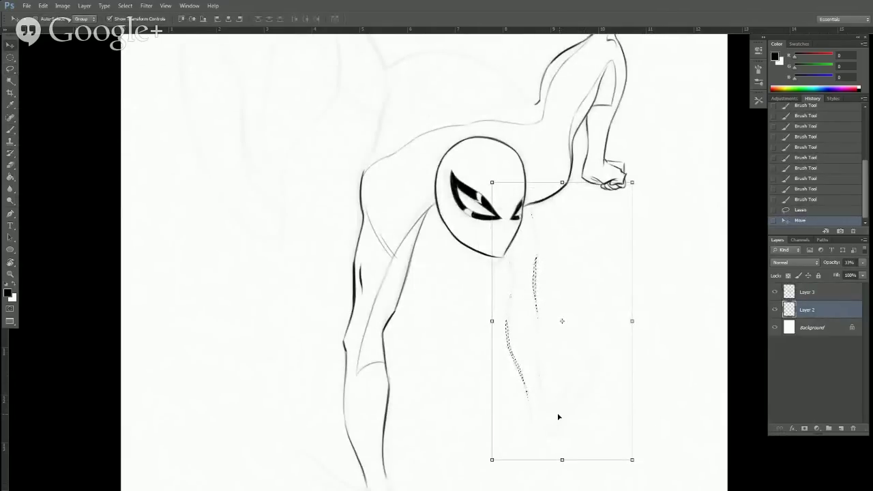
pyautogui.press('b')
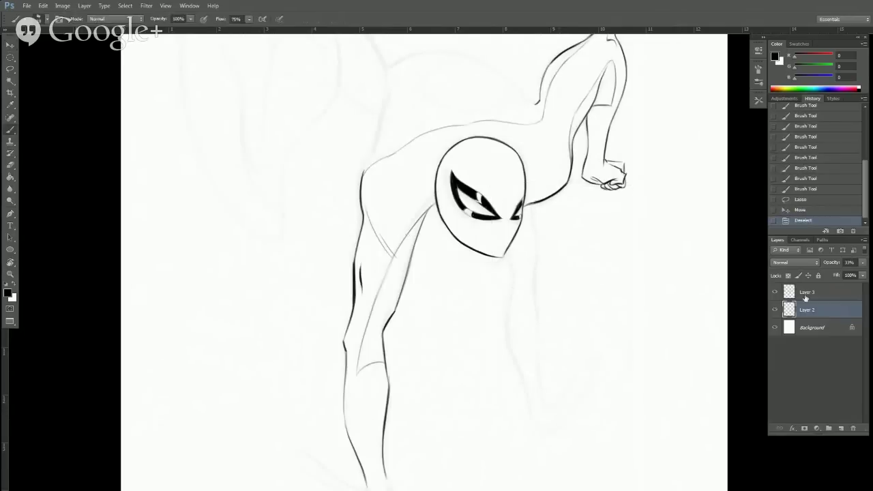
# Ink both contours of the leg below the chin on Layer 3, including the short knee marks.
pyautogui.hotkey('alt', ']')
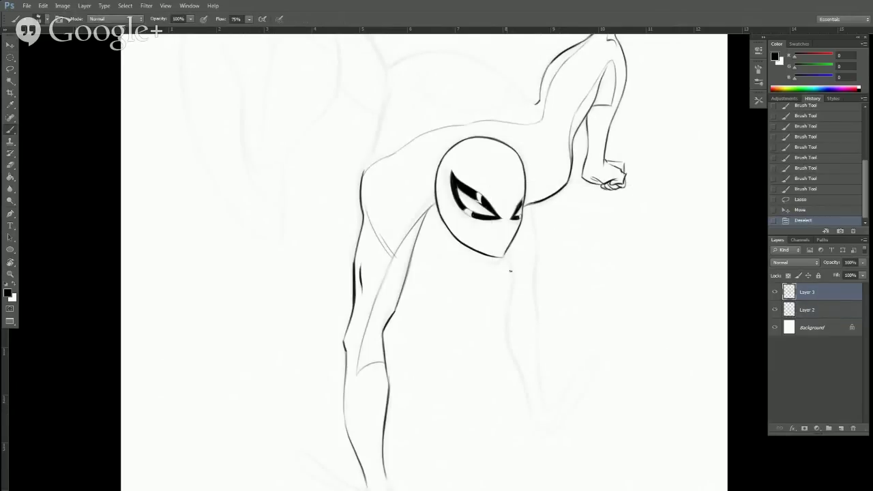
pyautogui.moveTo(507, 254); pyautogui.dragTo(510, 265)
pyautogui.moveTo(507, 255); pyautogui.dragTo(513, 280)
pyautogui.moveTo(508, 257); pyautogui.dragTo(511, 286)
pyautogui.moveTo(508, 268); pyautogui.dragTo(506, 340)
pyautogui.moveTo(509, 296)
pyautogui.mouseDown()
pyautogui.moveTo(513, 361)
pyautogui.moveTo(508, 350)
pyautogui.moveTo(522, 377)
pyautogui.mouseUp()
pyautogui.moveTo(530, 204)
pyautogui.mouseDown()
pyautogui.moveTo(534, 304)
pyautogui.moveTo(526, 288)
pyautogui.moveTo(534, 304)
pyautogui.moveTo(533, 290)
pyautogui.moveTo(544, 410)
pyautogui.mouseUp()
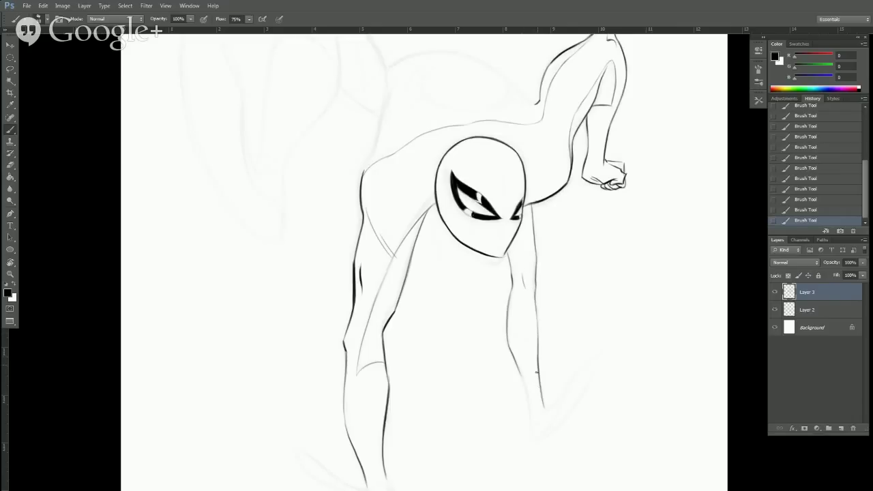
pyautogui.moveTo(536, 368); pyautogui.dragTo(544, 412)
pyautogui.moveTo(510, 274); pyautogui.dragTo(512, 288)
pyautogui.moveTo(517, 371); pyautogui.dragTo(533, 437)
# Ink the long pointed foot at the end of the leg, drawing its upper edge and sole.
pyautogui.press('r')
pyautogui.moveTo(571, 391); pyautogui.dragTo(629, 202)
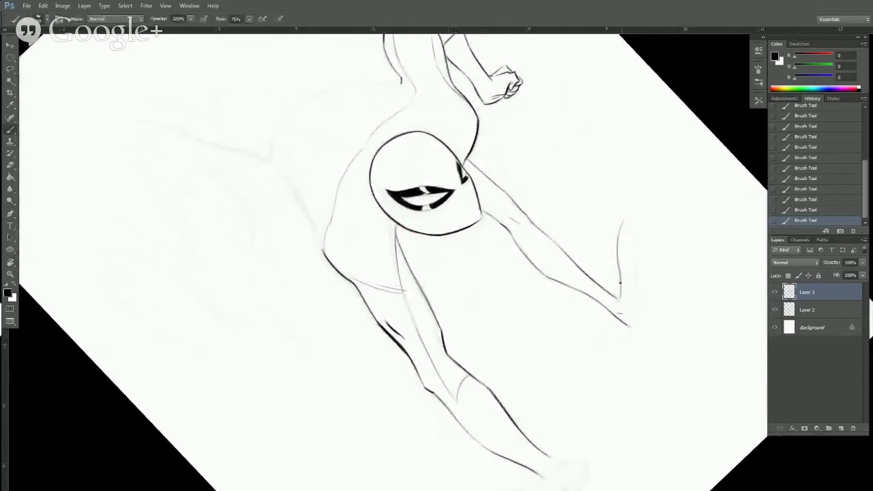
pyautogui.press('r')
pyautogui.moveTo(620, 299)
pyautogui.mouseDown()
pyautogui.moveTo(517, 95)
pyautogui.moveTo(289, 246)
pyautogui.mouseUp()
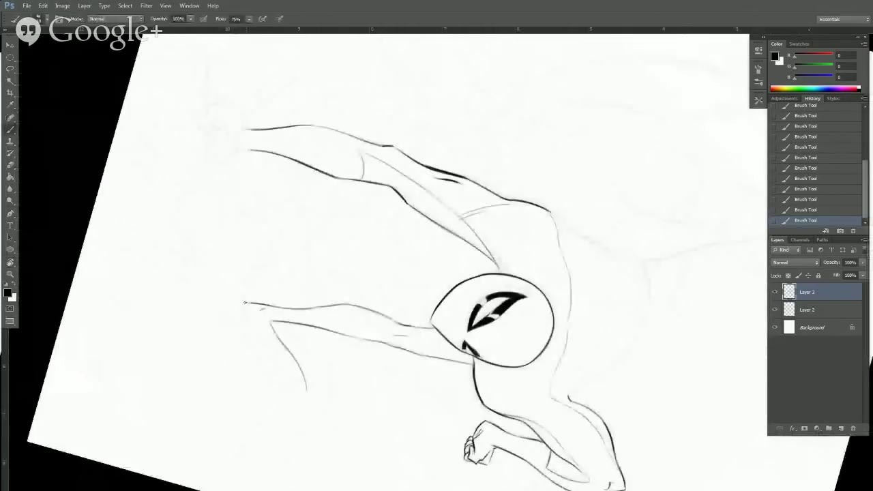
pyautogui.moveTo(257, 337)
pyautogui.mouseDown()
pyautogui.moveTo(243, 303)
pyautogui.moveTo(266, 351)
pyautogui.moveTo(303, 387)
pyautogui.mouseUp()
pyautogui.moveTo(243, 304)
pyautogui.mouseDown()
pyautogui.moveTo(298, 375)
pyautogui.moveTo(338, 407)
pyautogui.moveTo(571, 384)
pyautogui.moveTo(602, 365)
pyautogui.mouseUp()
# Ink the band line across the shin and refine the ankle lines where the leg meets the foot.
pyautogui.press('r')
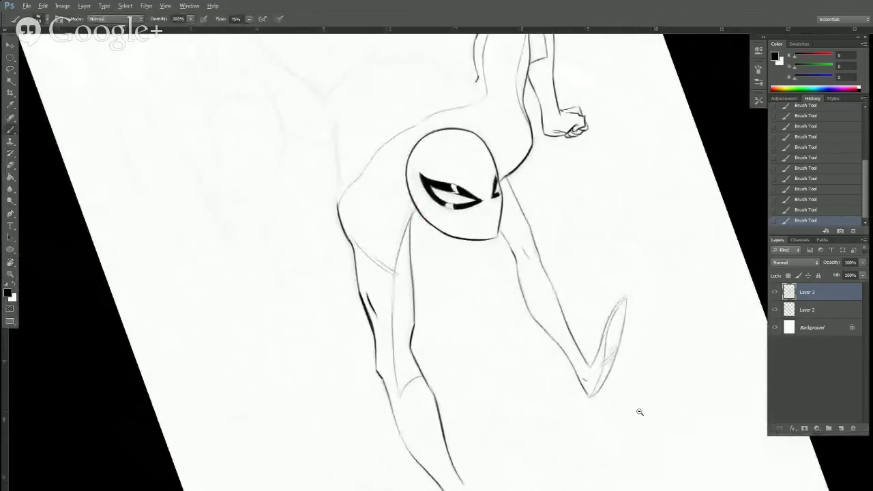
pyautogui.press('r')
pyautogui.moveTo(637, 411)
pyautogui.mouseDown()
pyautogui.moveTo(675, 393)
pyautogui.moveTo(579, 409)
pyautogui.moveTo(498, 409)
pyautogui.moveTo(420, 395)
pyautogui.mouseUp()
pyautogui.press('r')
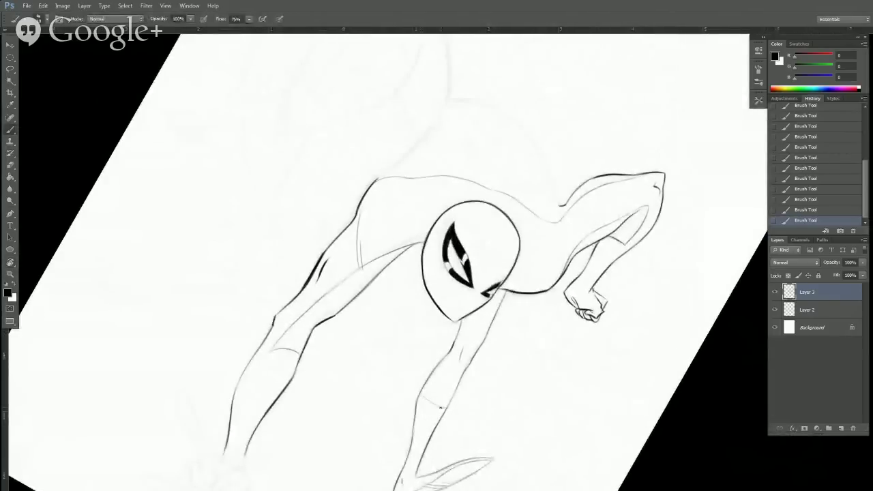
pyautogui.scroll(-3, 572, 371)
pyautogui.press('r')
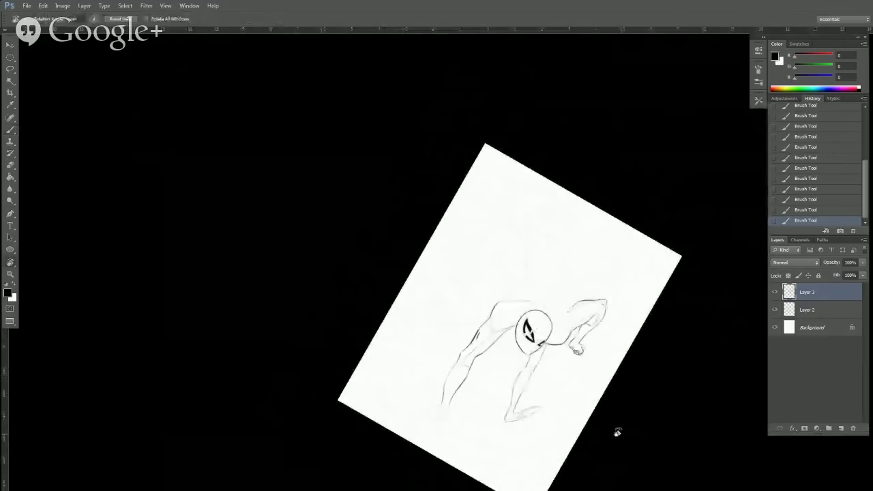
pyautogui.moveTo(618, 433)
pyautogui.mouseDown()
pyautogui.moveTo(693, 405)
pyautogui.moveTo(701, 390)
pyautogui.mouseUp()
pyautogui.press('b')
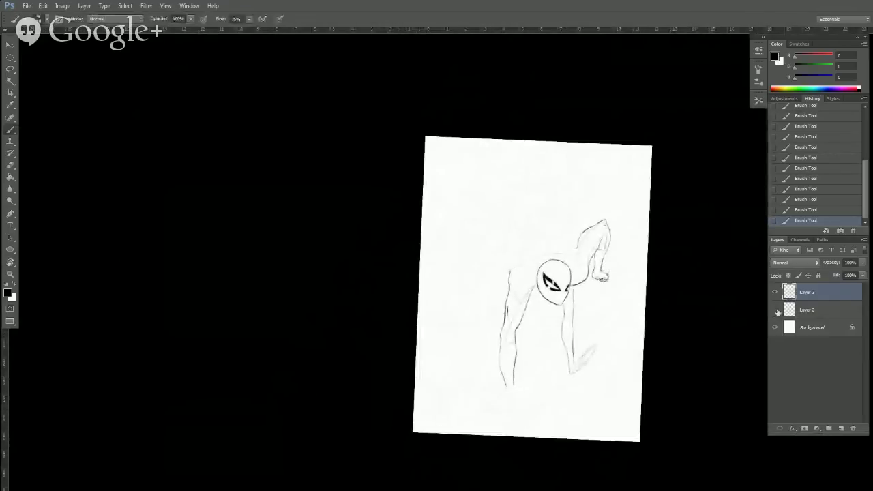
pyautogui.keyDown('ctrl'); pyautogui.click(687, 334); pyautogui.keyUp('ctrl')
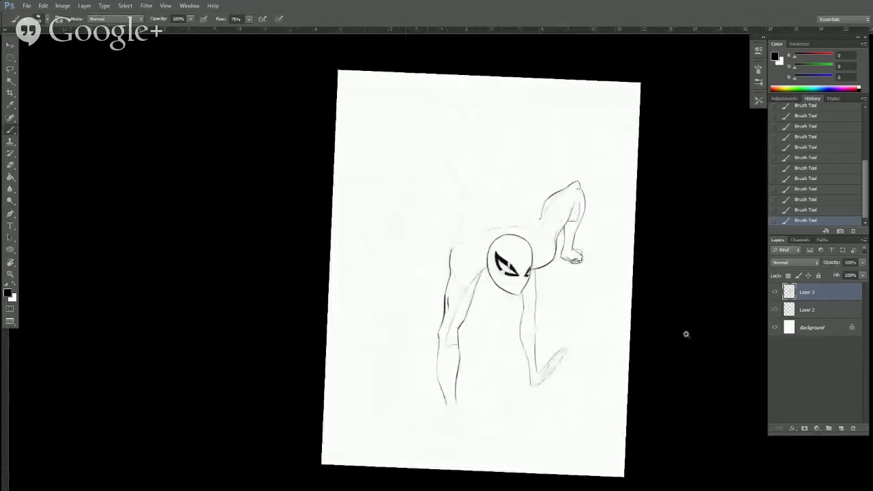
pyautogui.keyDown('ctrl'); pyautogui.click(687, 334); pyautogui.keyUp('ctrl')
pyautogui.keyDown('ctrl'); pyautogui.click(686, 333); pyautogui.keyUp('ctrl')
pyautogui.moveTo(665, 368); pyautogui.dragTo(680, 369)
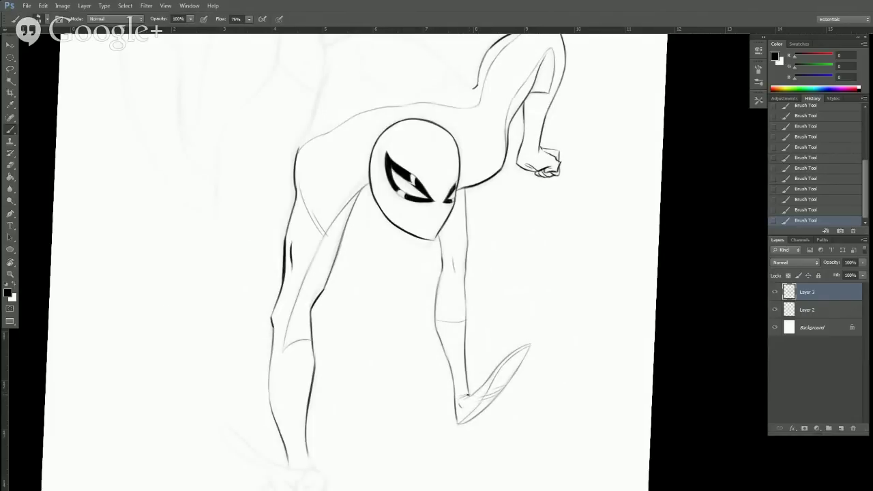
# Lasso the inked head, cut it, paste it in place on a new layer and delete that layer.
pyautogui.keyDown('alt'); pyautogui.click(491, 429); pyautogui.keyUp('alt')
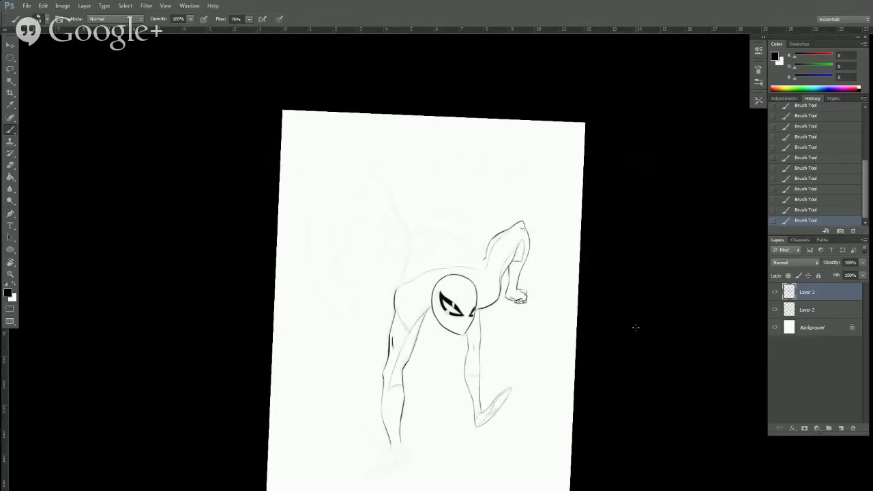
pyautogui.press('l')
pyautogui.moveTo(458, 344)
pyautogui.mouseDown()
pyautogui.moveTo(479, 306)
pyautogui.moveTo(470, 275)
pyautogui.moveTo(432, 287)
pyautogui.moveTo(437, 328)
pyautogui.mouseUp()
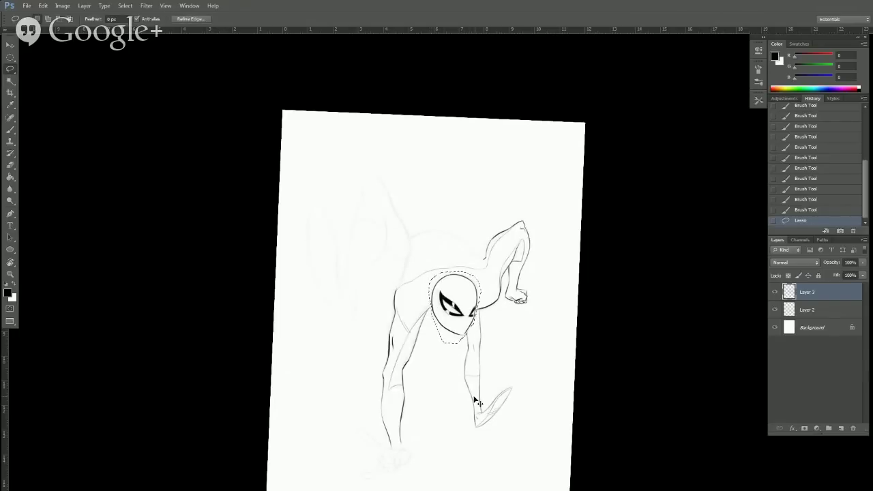
pyautogui.hotkey('ctrl', 'x')
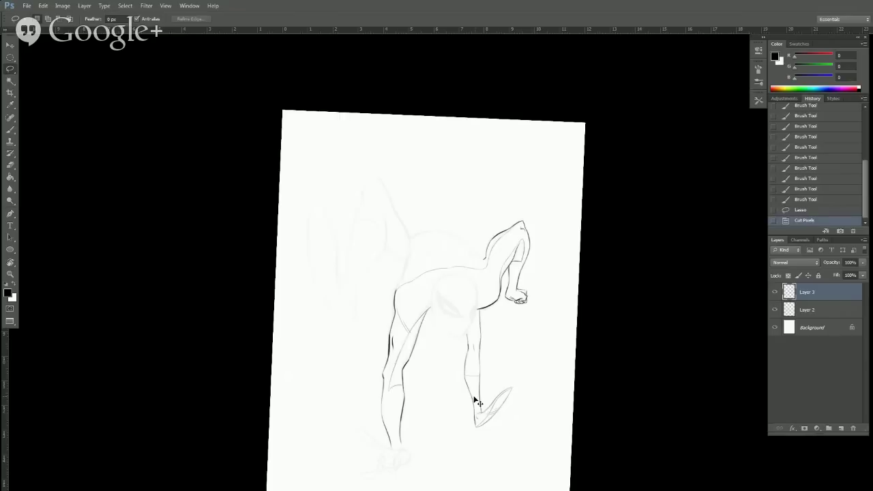
pyautogui.hotkey('ctrl', 'shift', 'v')
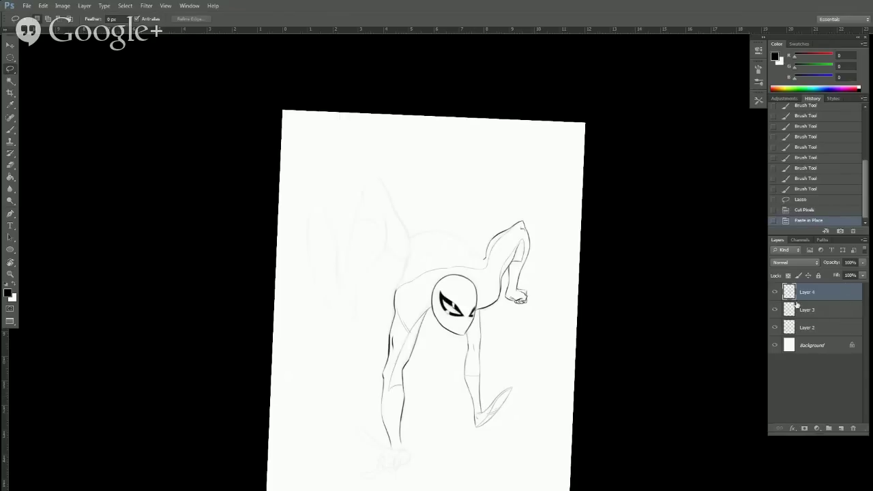
pyautogui.click(774, 292)
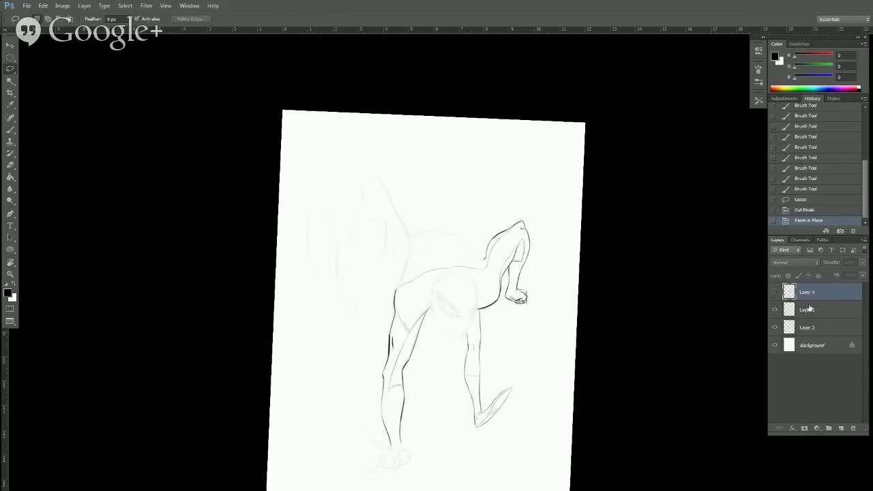
pyautogui.press('Delete')
# Flip the whole canvas horizontally.
pyautogui.scroll(1, 535, 373)
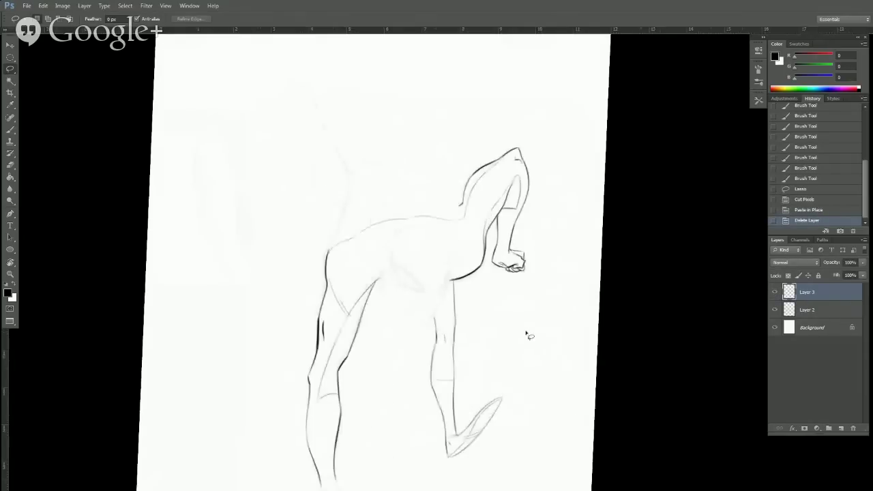
pyautogui.press('r')
pyautogui.moveTo(525, 334); pyautogui.dragTo(623, 254)
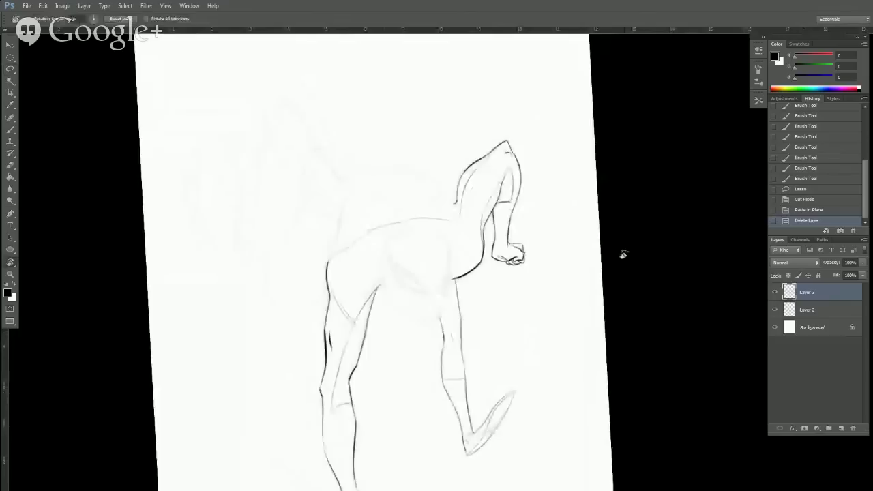
pyautogui.click(62, 7)
pyautogui.moveTo(109, 88)
pyautogui.click(219, 126)
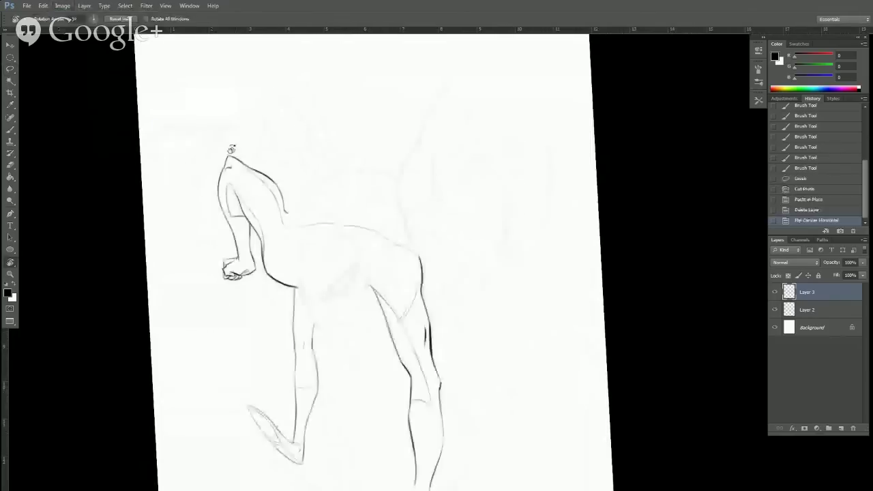
pyautogui.moveTo(468, 360); pyautogui.dragTo(662, 366)
# Ink a new head outline over the faded sketch, from the face side around the pointed chin to the back.
pyautogui.press('b')
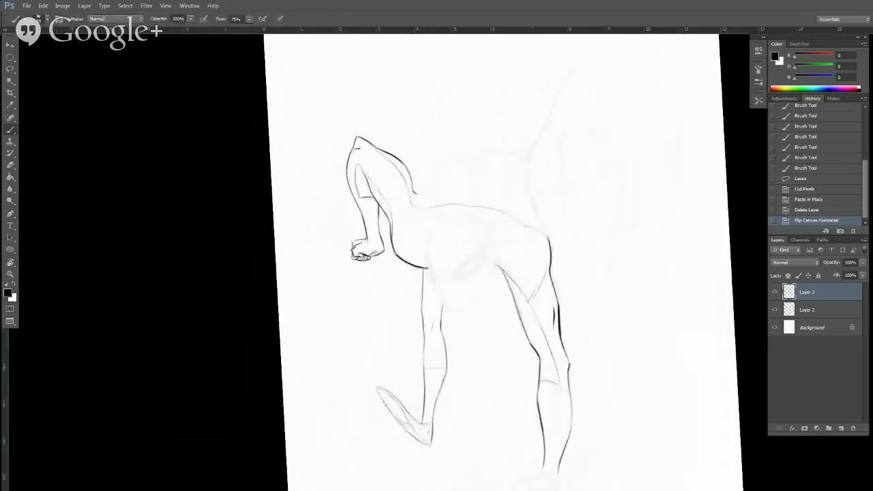
pyautogui.moveTo(431, 230); pyautogui.dragTo(430, 254)
pyautogui.moveTo(431, 230)
pyautogui.mouseDown()
pyautogui.moveTo(442, 303)
pyautogui.moveTo(426, 255)
pyautogui.moveTo(449, 309)
pyautogui.moveTo(432, 283)
pyautogui.moveTo(450, 310)
pyautogui.moveTo(486, 288)
pyautogui.mouseUp()
pyautogui.hotkey('ctrl', 'z')
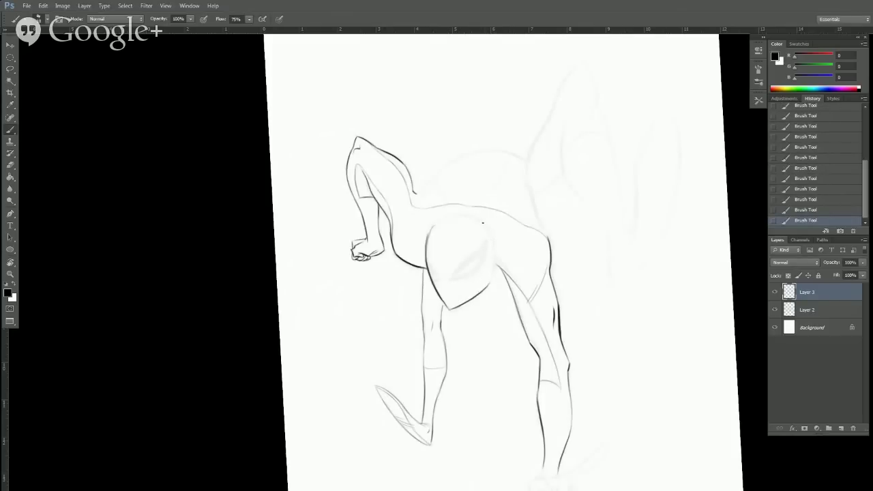
pyautogui.moveTo(483, 222)
pyautogui.mouseDown()
pyautogui.moveTo(492, 247)
pyautogui.moveTo(487, 285)
pyautogui.mouseUp()
# Close the new head outline around the crown, smooth its curve with the brush and trim its edge with the eraser.
pyautogui.press('r')
pyautogui.moveTo(618, 280)
pyautogui.mouseDown()
pyautogui.moveTo(388, 165)
pyautogui.moveTo(371, 178)
pyautogui.mouseUp()
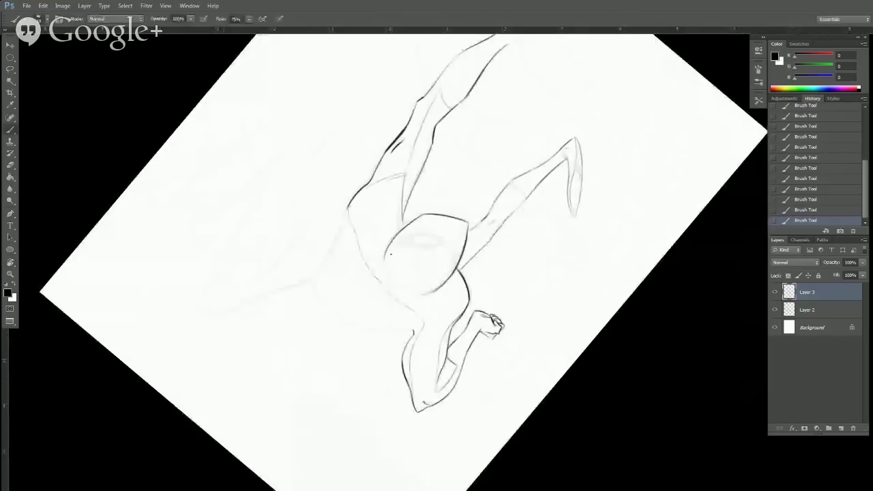
pyautogui.moveTo(387, 247)
pyautogui.mouseDown()
pyautogui.moveTo(386, 270)
pyautogui.moveTo(413, 293)
pyautogui.mouseUp()
pyautogui.press('r')
pyautogui.moveTo(580, 217)
pyautogui.mouseDown()
pyautogui.moveTo(588, 283)
pyautogui.moveTo(532, 379)
pyautogui.mouseUp()
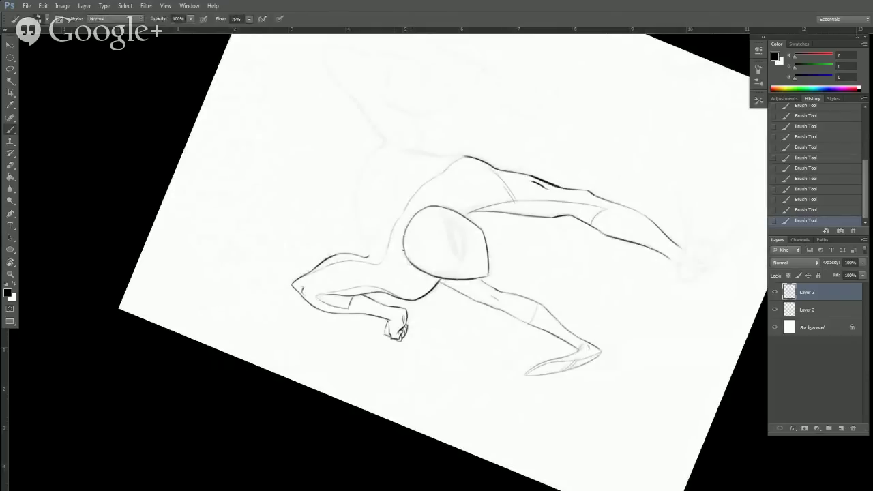
pyautogui.press('r')
pyautogui.moveTo(508, 146)
pyautogui.mouseDown()
pyautogui.moveTo(470, 132)
pyautogui.moveTo(391, 141)
pyautogui.mouseUp()
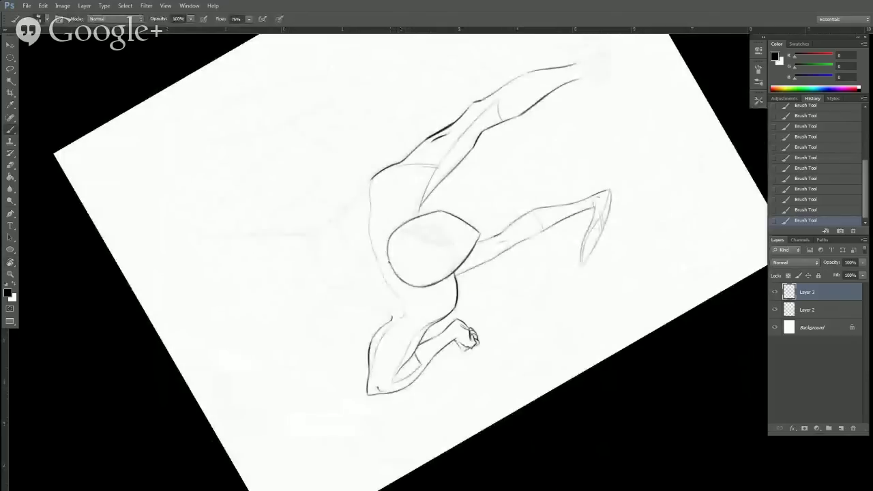
pyautogui.moveTo(386, 239); pyautogui.dragTo(394, 270)
pyautogui.press('r')
pyautogui.moveTo(604, 249); pyautogui.dragTo(559, 390)
pyautogui.press('e')
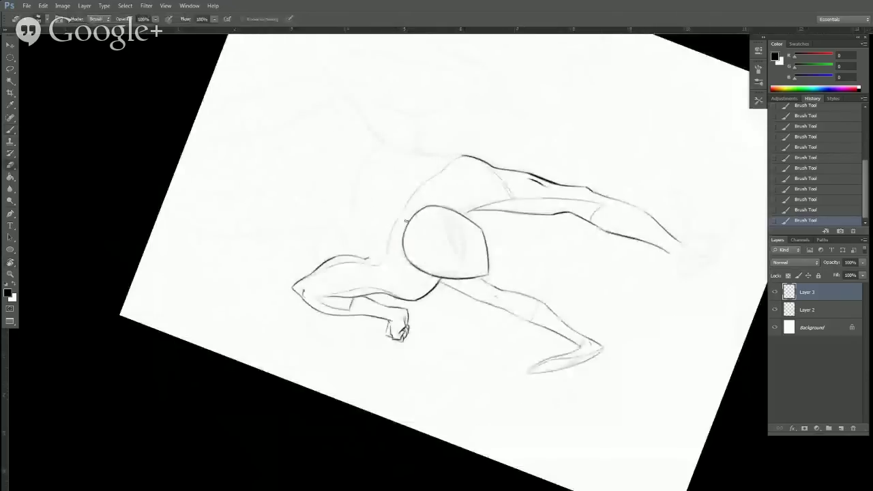
pyautogui.moveTo(400, 236); pyautogui.dragTo(401, 244)
# Ink the smaller far mask eye as a solid black wedge against the face-side head outline.
pyautogui.press('r')
pyautogui.moveTo(564, 167); pyautogui.dragTo(569, 282)
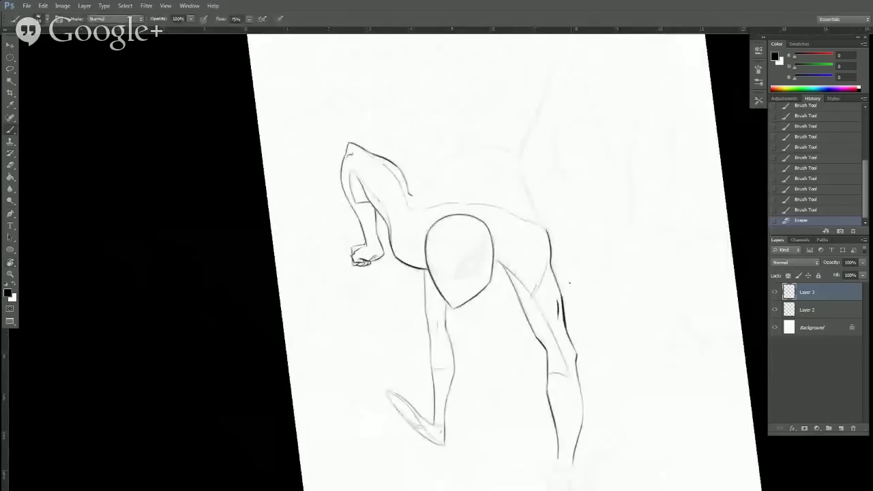
pyautogui.moveTo(428, 263)
pyautogui.mouseDown()
pyautogui.moveTo(442, 279)
pyautogui.moveTo(433, 274)
pyautogui.mouseUp()
pyautogui.moveTo(426, 263); pyautogui.dragTo(434, 274)
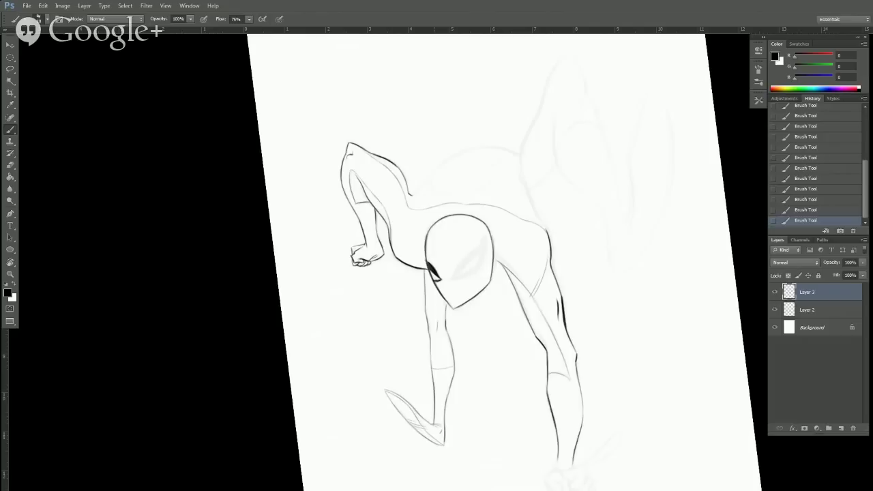
# Ink the lower and upper outer edges of the larger near mask eye.
pyautogui.press('r')
pyautogui.moveTo(419, 240); pyautogui.dragTo(511, 153)
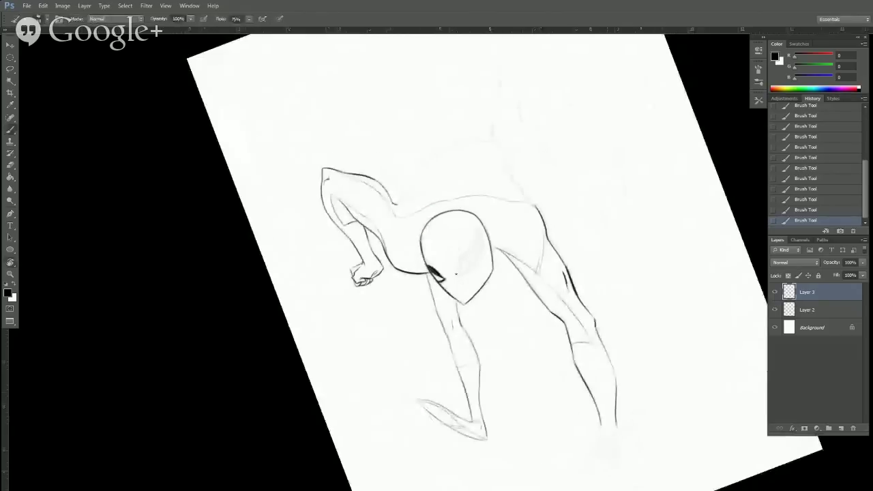
pyautogui.moveTo(450, 276); pyautogui.dragTo(466, 272)
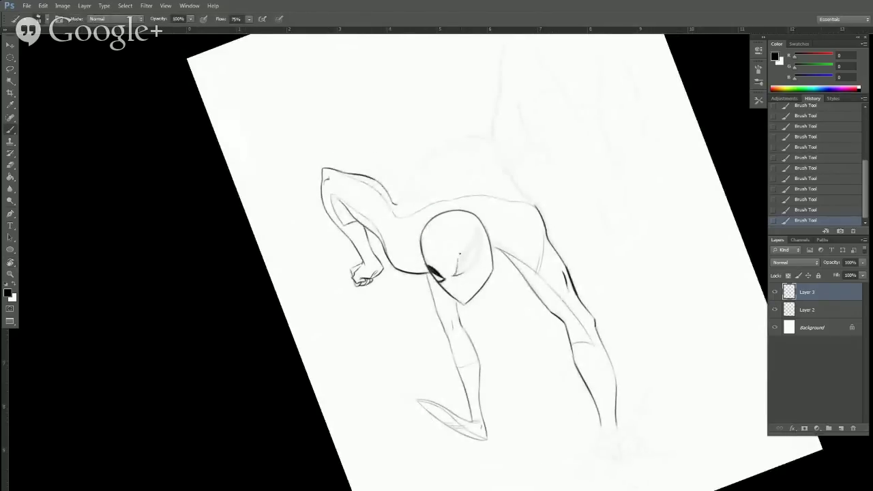
pyautogui.moveTo(460, 254)
pyautogui.mouseDown()
pyautogui.moveTo(475, 229)
pyautogui.moveTo(478, 260)
pyautogui.mouseUp()
# Ink the inner lens line inside the larger mask eye, following its outer edge.
pyautogui.press('r')
pyautogui.moveTo(637, 258)
pyautogui.mouseDown()
pyautogui.moveTo(637, 271)
pyautogui.moveTo(386, 455)
pyautogui.mouseUp()
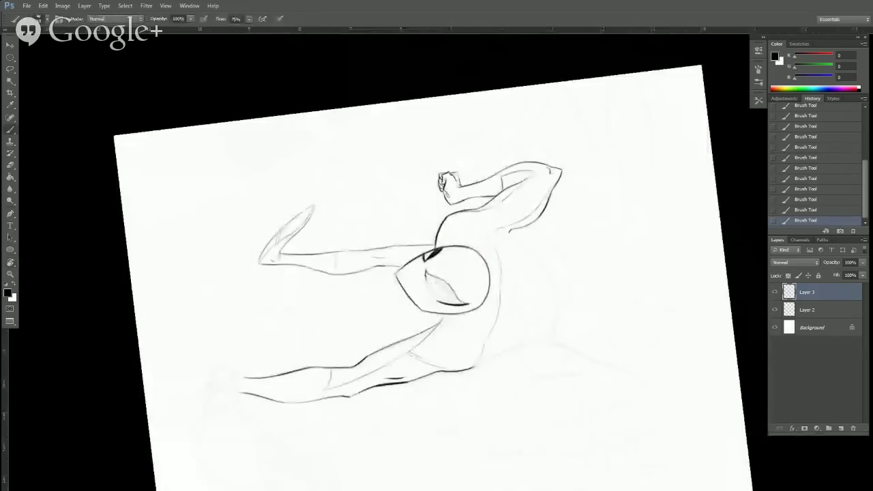
pyautogui.moveTo(425, 276); pyautogui.dragTo(444, 303)
pyautogui.moveTo(426, 274); pyautogui.dragTo(453, 301)
# Thicken the larger near mask eye's border into solid black around its narrow white lens.
pyautogui.press('r')
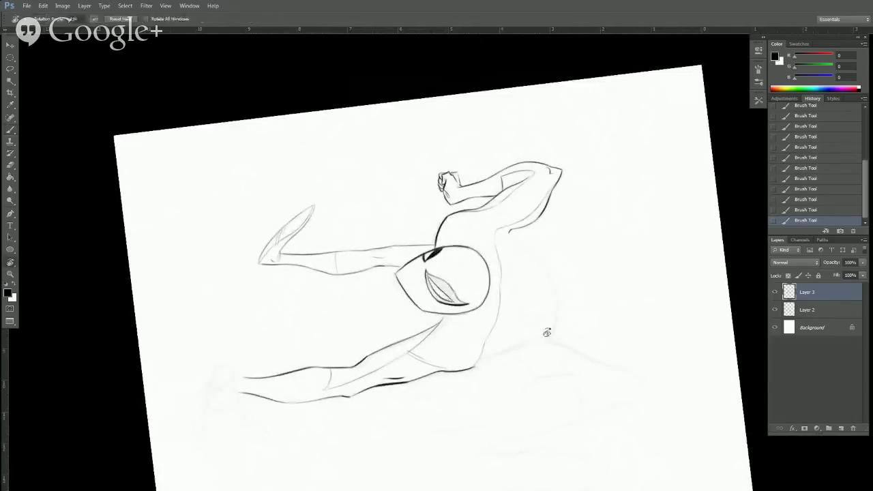
pyautogui.moveTo(547, 333); pyautogui.dragTo(424, 134)
pyautogui.press('b')
pyautogui.moveTo(458, 256)
pyautogui.mouseDown()
pyautogui.moveTo(460, 271)
pyautogui.moveTo(456, 239)
pyautogui.mouseUp()
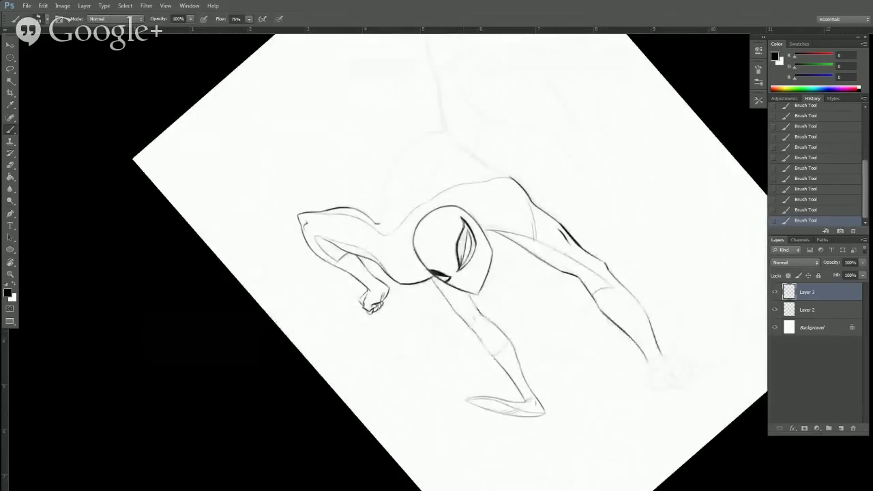
pyautogui.moveTo(465, 240)
pyautogui.mouseDown()
pyautogui.moveTo(460, 264)
pyautogui.moveTo(458, 240)
pyautogui.mouseUp()
pyautogui.moveTo(489, 154); pyautogui.dragTo(473, 84)
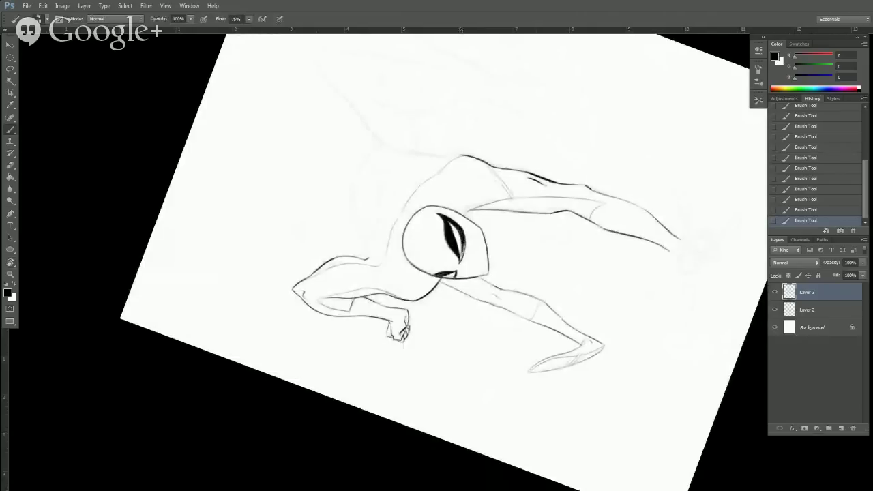
pyautogui.moveTo(462, 253)
pyautogui.mouseDown()
pyautogui.moveTo(460, 261)
pyautogui.moveTo(463, 238)
pyautogui.mouseUp()
pyautogui.press('r')
pyautogui.moveTo(618, 290)
pyautogui.mouseDown()
pyautogui.moveTo(612, 324)
pyautogui.moveTo(421, 313)
pyautogui.mouseUp()
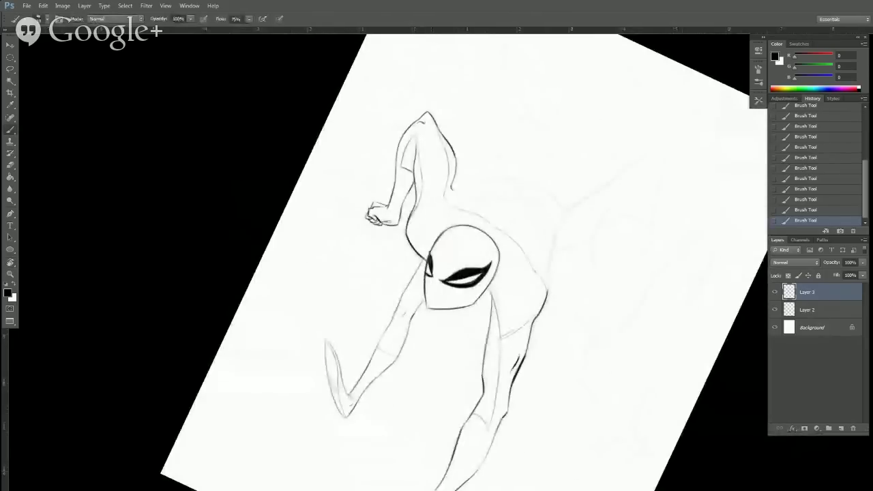
pyautogui.press('r')
pyautogui.moveTo(573, 327); pyautogui.dragTo(580, 263)
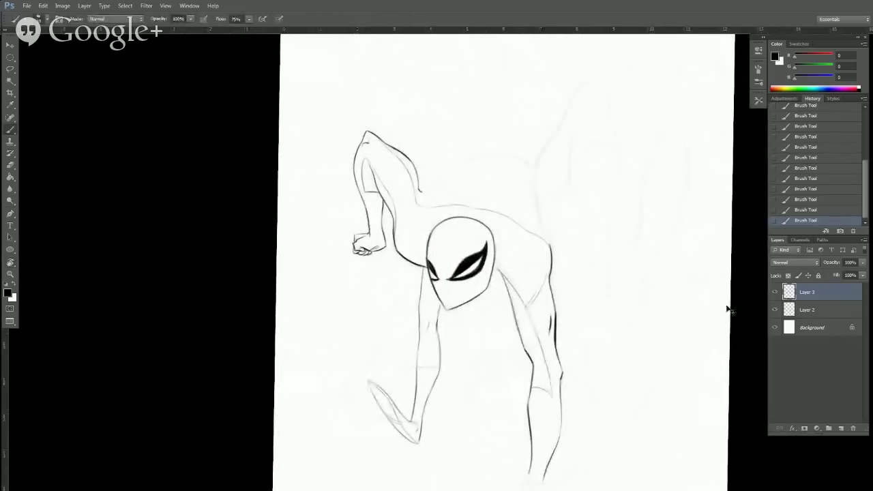
# Save the drawing as a Photoshop file named Spidey_22HD with the offered format options.
pyautogui.hotkey('ctrl', 's')
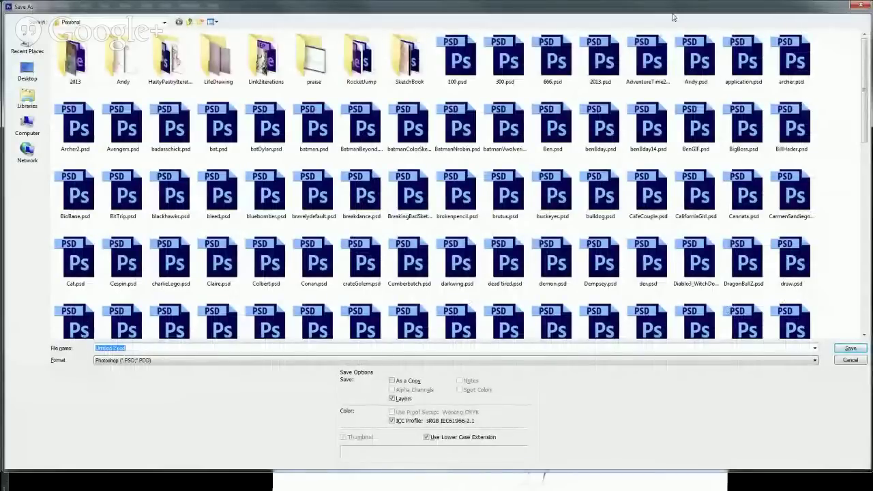
pyautogui.write('Spidey')
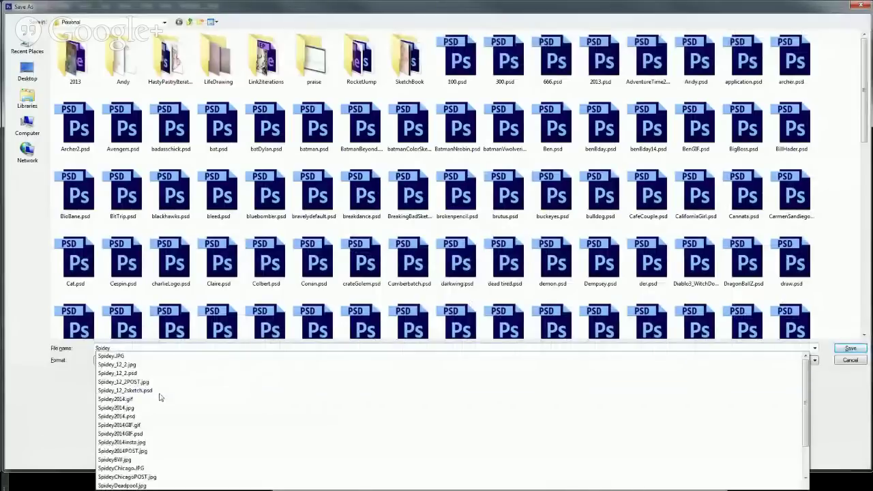
pyautogui.write('_')
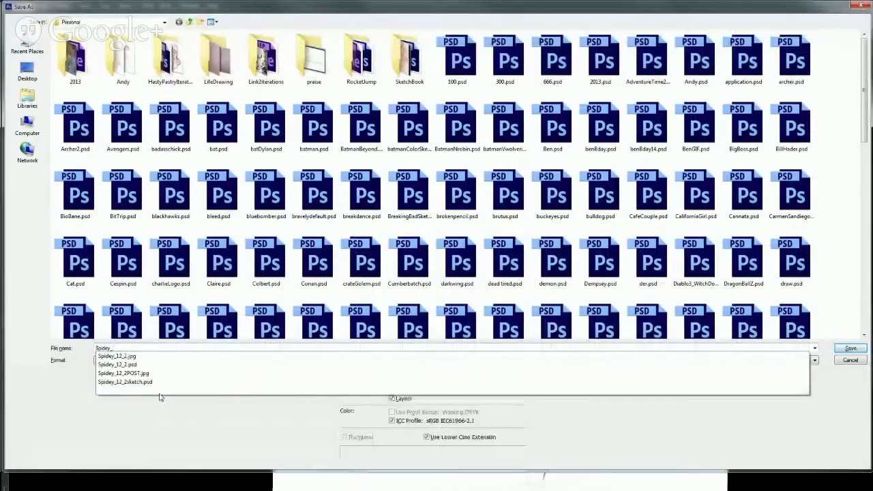
pyautogui.write('22HD')
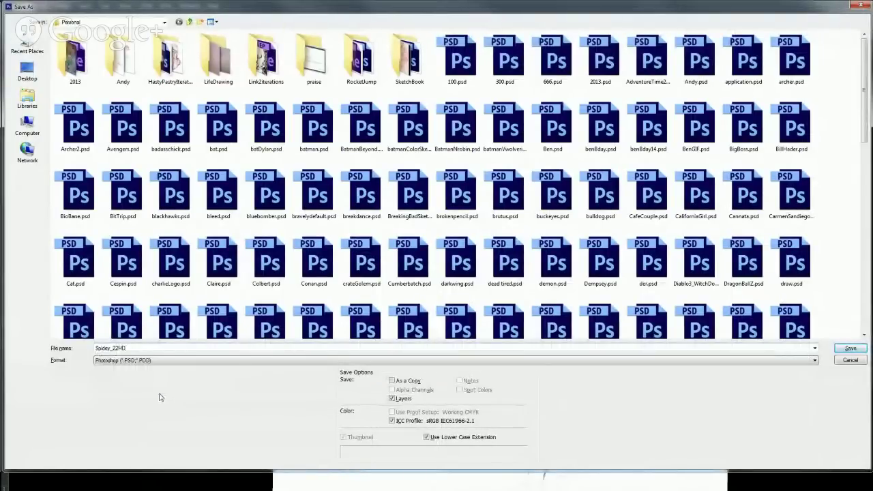
pyautogui.click(851, 348)
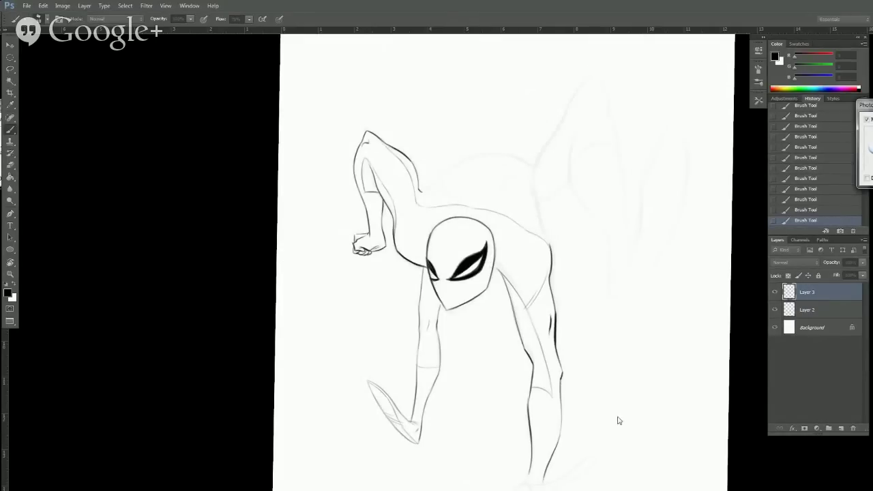
pyautogui.moveTo(869, 108); pyautogui.dragTo(247, 220)
pyautogui.click(464, 240)
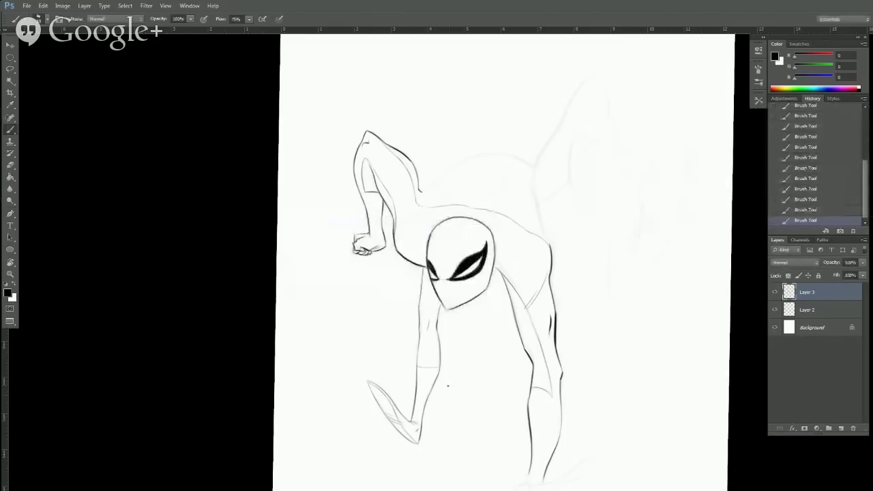
pyautogui.moveTo(611, 344); pyautogui.dragTo(612, 335)
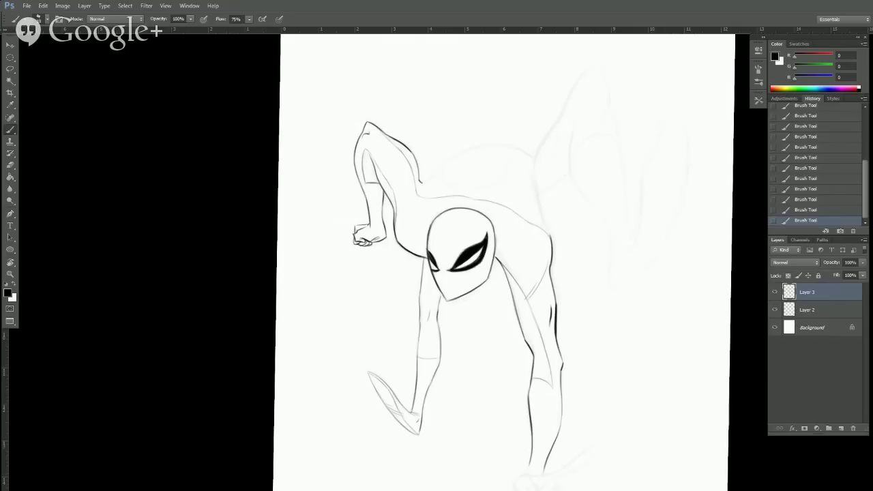
pyautogui.moveTo(532, 488)
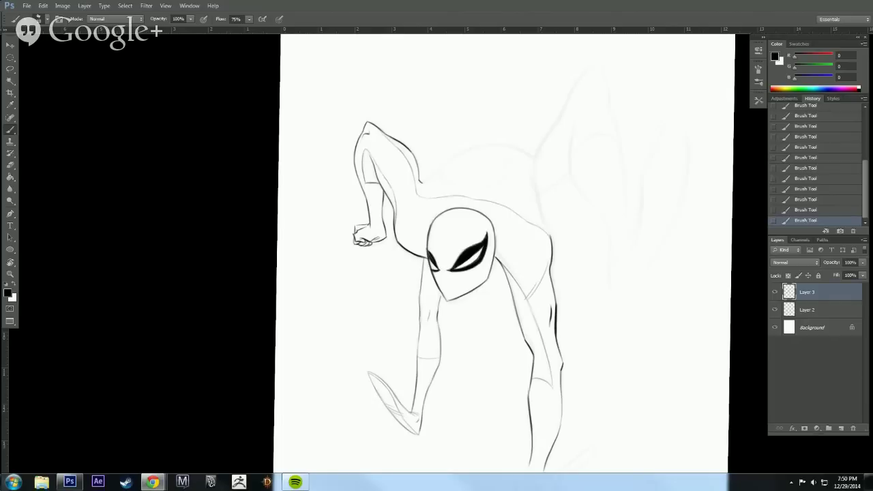
pyautogui.click(255, 373)
pyautogui.moveTo(580, 321); pyautogui.dragTo(517, 252)
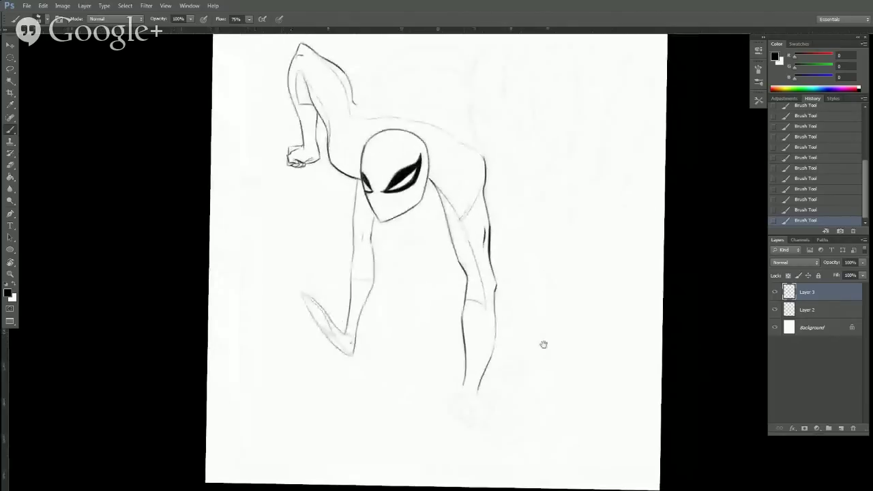
pyautogui.moveTo(544, 344); pyautogui.dragTo(545, 345)
pyautogui.moveTo(489, 264); pyautogui.dragTo(540, 298)
pyautogui.press('r')
pyautogui.click(69, 8)
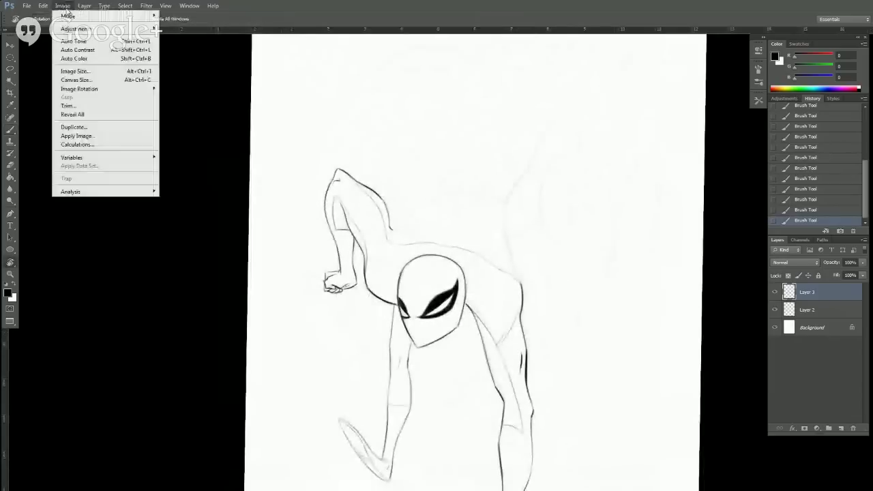
pyautogui.click(209, 149)
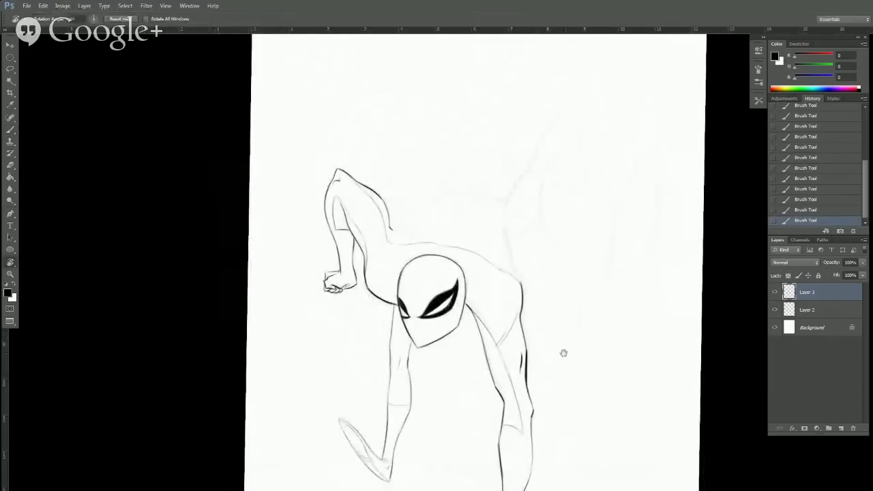
# Ink the side of the torso from the near shoulder up to the waist.
pyautogui.moveTo(564, 353); pyautogui.dragTo(564, 324)
pyautogui.press('b')
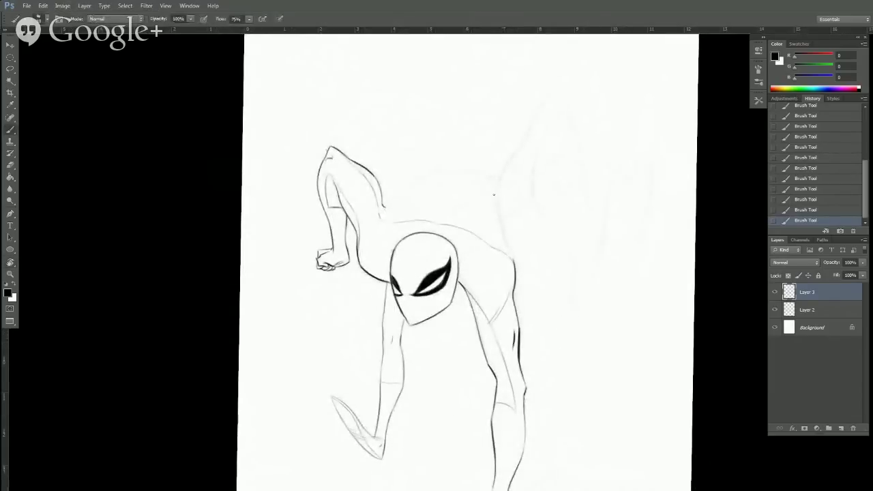
pyautogui.moveTo(491, 192); pyautogui.dragTo(512, 263)
# Ink the curved back contour from the raised far arm to the waist, undoing and redrawing the stroke near the waist.
pyautogui.press('r')
pyautogui.moveTo(530, 219); pyautogui.dragTo(351, 233)
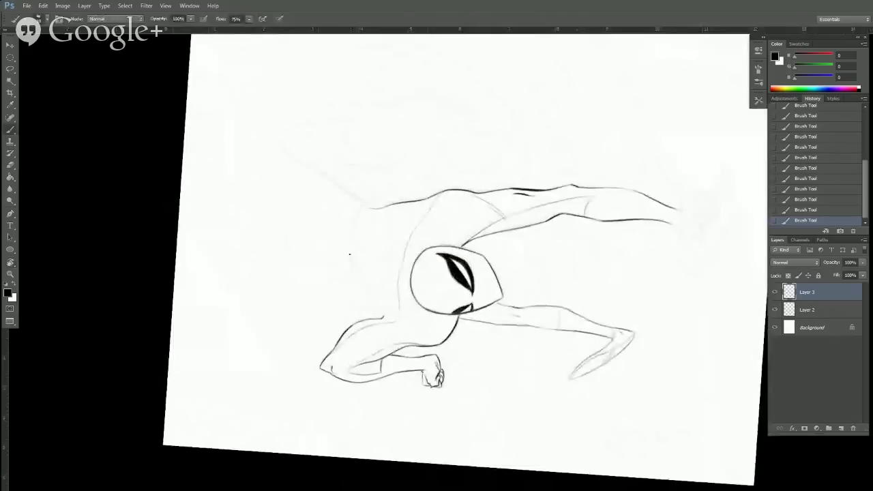
pyautogui.moveTo(351, 236)
pyautogui.mouseDown()
pyautogui.moveTo(361, 285)
pyautogui.moveTo(380, 311)
pyautogui.mouseUp()
pyautogui.press('r')
pyautogui.moveTo(526, 121); pyautogui.dragTo(383, 167)
pyautogui.press('b')
pyautogui.moveTo(345, 265); pyautogui.dragTo(355, 299)
pyautogui.hotkey('ctrl', 'alt', 'z')
pyautogui.hotkey('ctrl', 'alt', 'z')
pyautogui.hotkey('ctrl', 'alt', 'z')
pyautogui.hotkey('ctrl', 'alt', 'z')
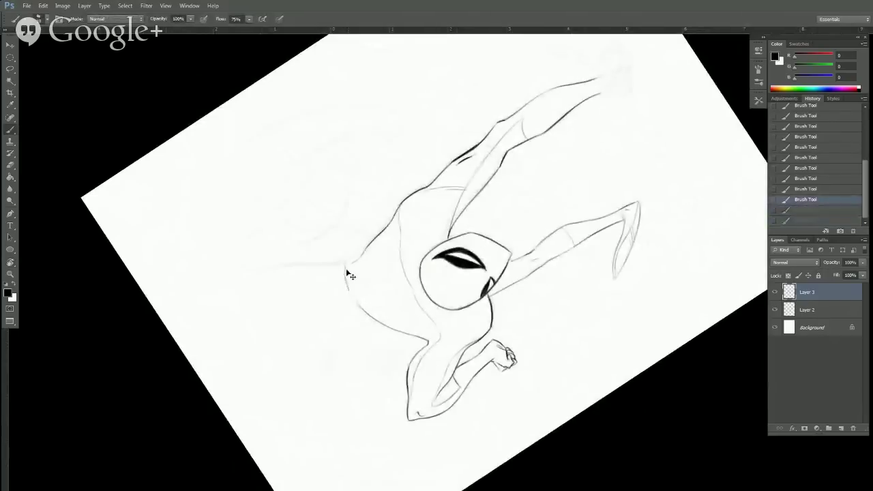
pyautogui.moveTo(343, 262); pyautogui.dragTo(354, 300)
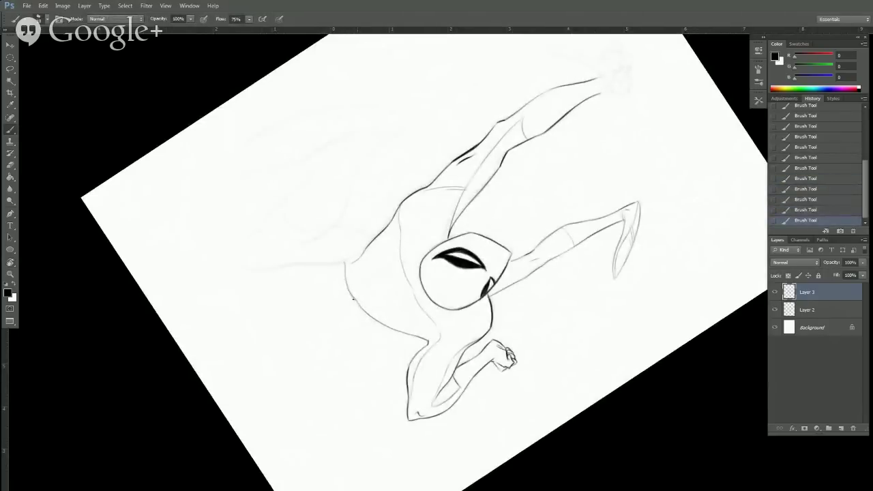
# Thin the back contour with the eraser and touch up its waist end with the brush.
pyautogui.press('r')
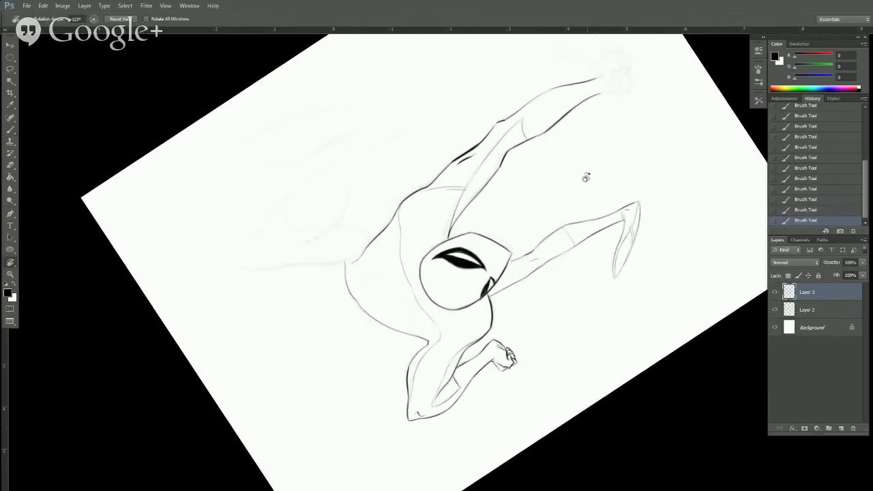
pyautogui.moveTo(585, 178)
pyautogui.mouseDown()
pyautogui.moveTo(555, 386)
pyautogui.moveTo(530, 323)
pyautogui.mouseUp()
pyautogui.press('e')
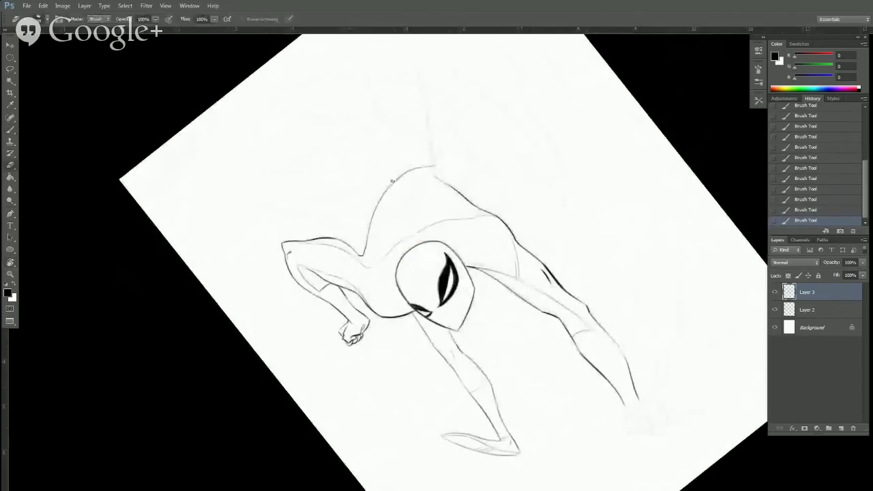
pyautogui.moveTo(398, 177)
pyautogui.mouseDown()
pyautogui.moveTo(393, 183)
pyautogui.moveTo(399, 178)
pyautogui.mouseUp()
pyautogui.press('r')
pyautogui.moveTo(513, 136)
pyautogui.mouseDown()
pyautogui.moveTo(459, 117)
pyautogui.moveTo(410, 117)
pyautogui.mouseUp()
pyautogui.moveTo(369, 199); pyautogui.dragTo(354, 227)
pyautogui.press('b')
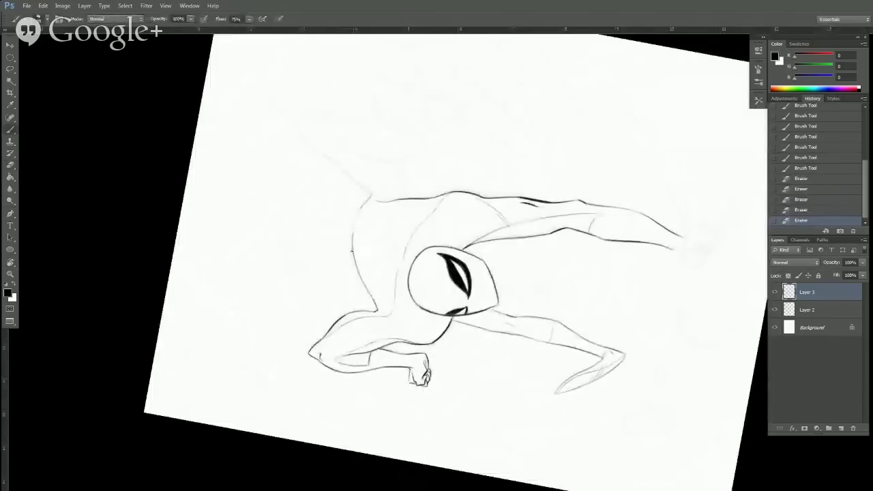
pyautogui.moveTo(372, 196)
pyautogui.mouseDown()
pyautogui.moveTo(352, 234)
pyautogui.moveTo(370, 197)
pyautogui.mouseUp()
# Trim the lines at the waist with the eraser and extend the torso side line to meet it.
pyautogui.press('e')
pyautogui.press('r')
pyautogui.moveTo(528, 201)
pyautogui.mouseDown()
pyautogui.moveTo(549, 298)
pyautogui.moveTo(591, 294)
pyautogui.mouseUp()
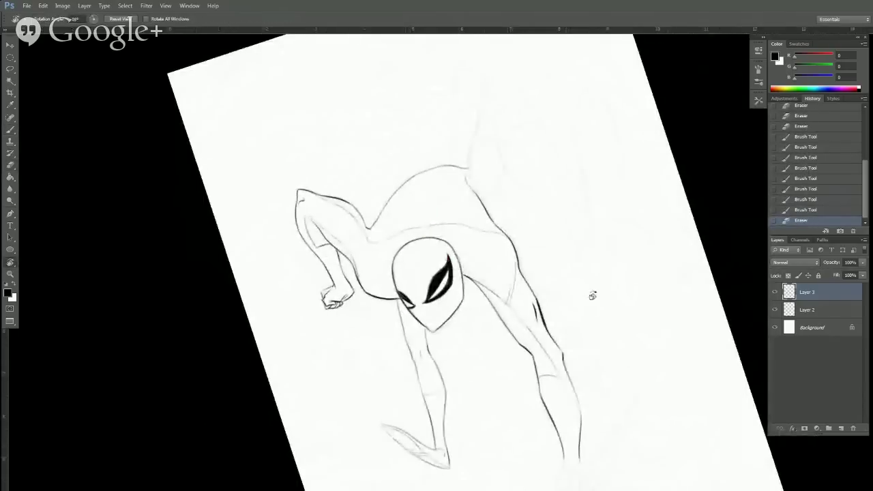
pyautogui.press('b')
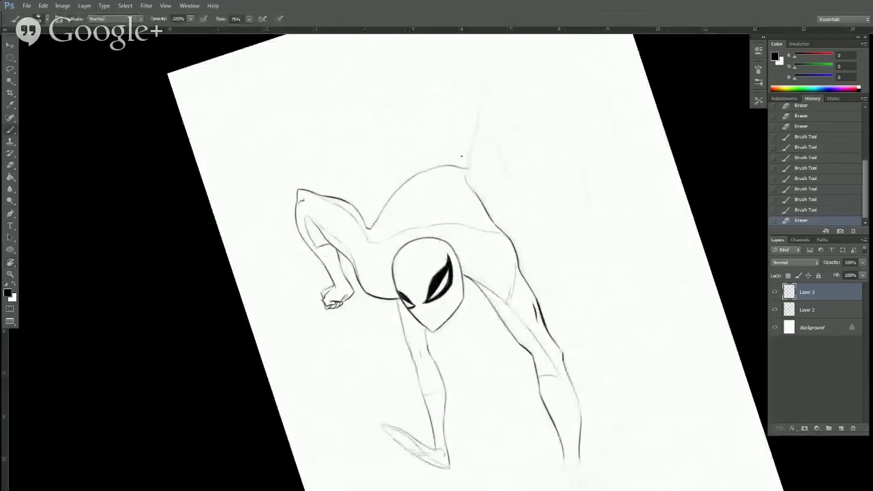
pyautogui.moveTo(464, 177); pyautogui.dragTo(473, 191)
# Draw a curved shoulder-blade shape inside the back contour and undo the last three strokes.
pyautogui.press('r')
pyautogui.moveTo(545, 183); pyautogui.dragTo(509, 151)
pyautogui.press('b')
pyautogui.moveTo(373, 215)
pyautogui.mouseDown()
pyautogui.moveTo(365, 248)
pyautogui.moveTo(385, 238)
pyautogui.mouseUp()
pyautogui.moveTo(371, 236)
pyautogui.mouseDown()
pyautogui.moveTo(386, 237)
pyautogui.moveTo(417, 203)
pyautogui.mouseUp()
pyautogui.moveTo(412, 216)
pyautogui.mouseDown()
pyautogui.moveTo(412, 187)
pyautogui.moveTo(417, 200)
pyautogui.moveTo(410, 189)
pyautogui.moveTo(371, 215)
pyautogui.moveTo(386, 199)
pyautogui.moveTo(415, 196)
pyautogui.mouseUp()
pyautogui.hotkey('ctrl', 'alt', 'z')
pyautogui.hotkey('ctrl', 'alt', 'z')
pyautogui.hotkey('ctrl', 'alt', 'z')
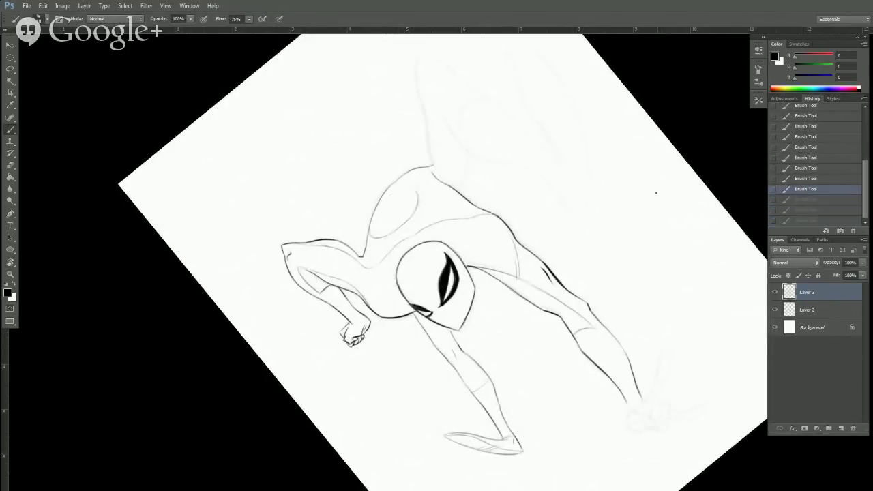
# Close the shoulder-blade shape into a narrow oval, refining the lines around it with eraser and brush.
pyautogui.press('r')
pyautogui.moveTo(629, 163)
pyautogui.mouseDown()
pyautogui.moveTo(587, 134)
pyautogui.moveTo(404, 121)
pyautogui.mouseUp()
pyautogui.moveTo(367, 272)
pyautogui.mouseDown()
pyautogui.moveTo(370, 304)
pyautogui.moveTo(354, 296)
pyautogui.moveTo(377, 320)
pyautogui.moveTo(358, 300)
pyautogui.mouseUp()
pyautogui.press('e')
pyautogui.press('b')
pyautogui.press('b')
pyautogui.press('e')
pyautogui.moveTo(344, 254)
pyautogui.mouseDown()
pyautogui.moveTo(346, 276)
pyautogui.moveTo(341, 261)
pyautogui.moveTo(376, 317)
pyautogui.mouseUp()
pyautogui.press('b')
pyautogui.press('e')
pyautogui.press('b')
pyautogui.moveTo(363, 279)
pyautogui.mouseDown()
pyautogui.moveTo(376, 316)
pyautogui.moveTo(518, 327)
pyautogui.moveTo(584, 282)
pyautogui.moveTo(540, 165)
pyautogui.mouseUp()
pyautogui.press('r')
pyautogui.press('b')
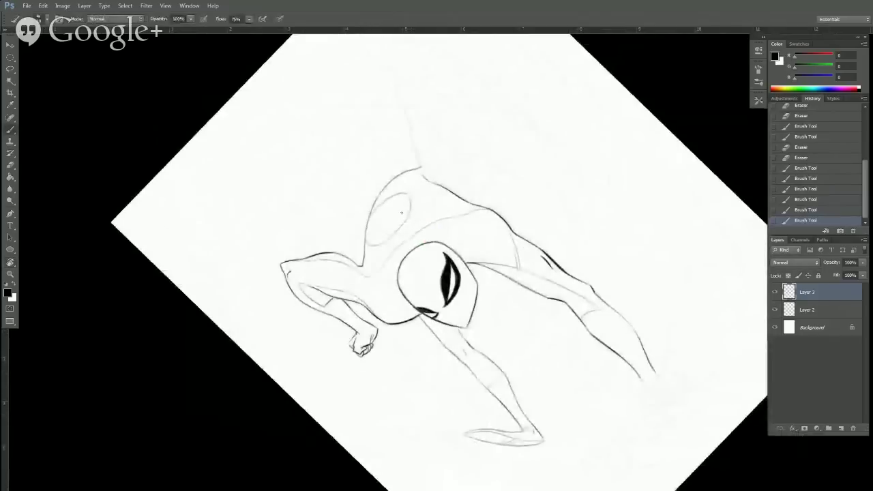
# Erase the middle of the upper-back line behind the head and redraw it as a smooth curve between the shoulders.
pyautogui.press('e')
pyautogui.moveTo(387, 263); pyautogui.dragTo(435, 223)
pyautogui.press('b')
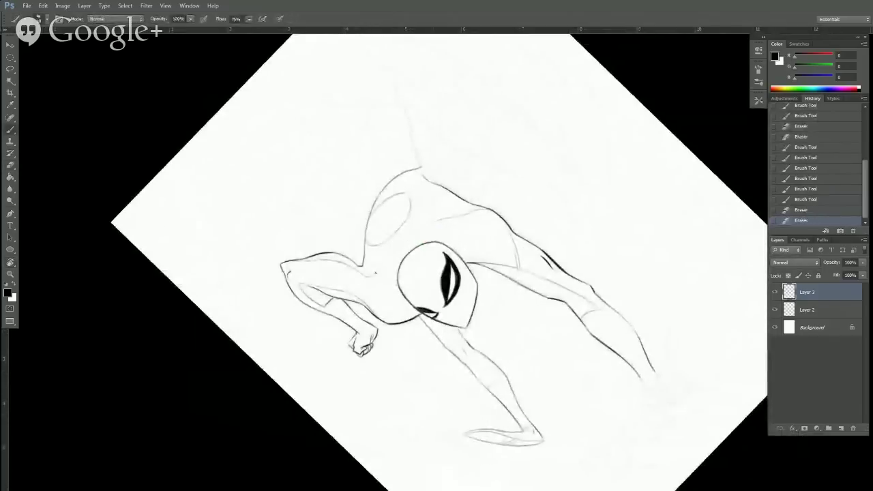
pyautogui.moveTo(375, 273); pyautogui.dragTo(414, 235)
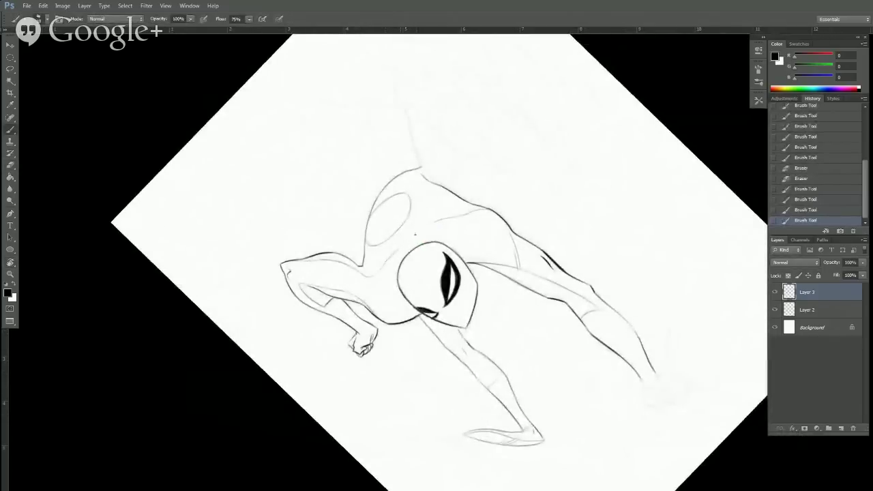
pyautogui.press('r')
pyautogui.moveTo(579, 191)
pyautogui.mouseDown()
pyautogui.moveTo(562, 154)
pyautogui.moveTo(414, 182)
pyautogui.mouseUp()
pyautogui.press('e')
pyautogui.moveTo(412, 311); pyautogui.dragTo(402, 259)
pyautogui.press('b')
pyautogui.moveTo(408, 289); pyautogui.dragTo(412, 302)
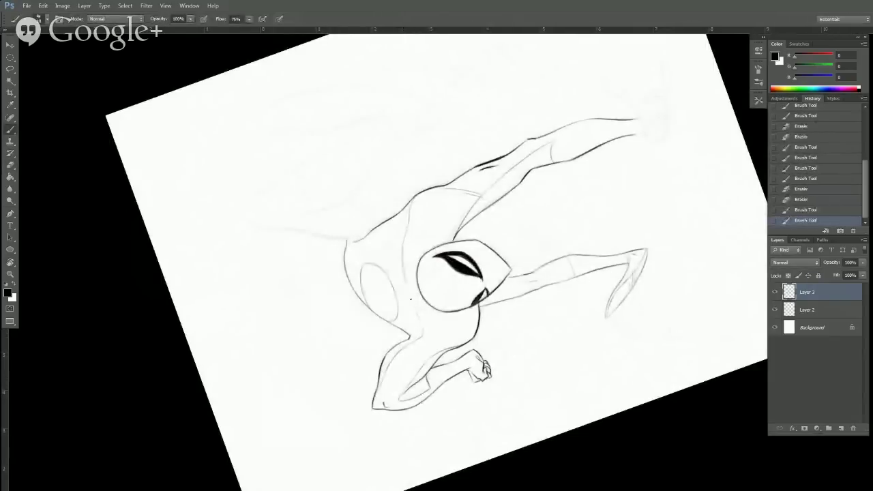
pyautogui.moveTo(402, 249); pyautogui.dragTo(412, 300)
pyautogui.moveTo(411, 298); pyautogui.dragTo(423, 331)
pyautogui.moveTo(412, 307); pyautogui.dragTo(422, 328)
pyautogui.press('r')
pyautogui.moveTo(563, 253); pyautogui.dragTo(414, 301)
pyautogui.press('b')
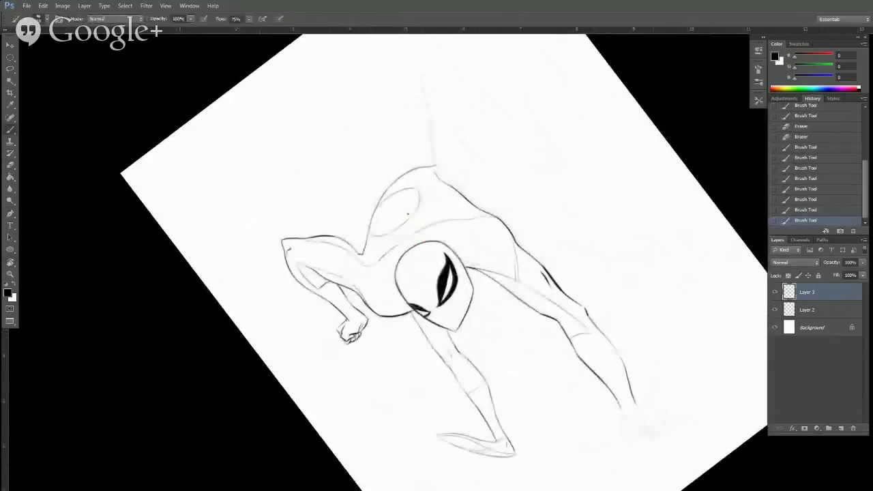
# Erase stray marks around the oval on the figure's back and redraw the curved line beneath it.
pyautogui.press('e')
pyautogui.moveTo(404, 225)
pyautogui.mouseDown()
pyautogui.moveTo(386, 255)
pyautogui.moveTo(411, 233)
pyautogui.moveTo(375, 263)
pyautogui.moveTo(428, 227)
pyautogui.mouseUp()
pyautogui.press('b')
pyautogui.press('e')
pyautogui.press('b')
pyautogui.moveTo(396, 247); pyautogui.dragTo(413, 234)
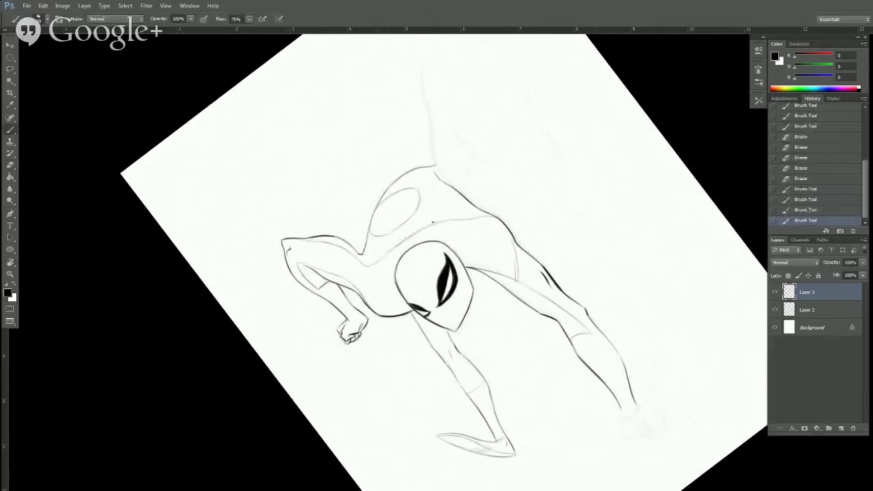
# Clean up and darken the curved line running across the back above the head.
pyautogui.press('e')
pyautogui.moveTo(600, 171); pyautogui.dragTo(547, 166)
pyautogui.press('b')
pyautogui.press('r')
pyautogui.moveTo(639, 184)
pyautogui.mouseDown()
pyautogui.moveTo(425, 107)
pyautogui.moveTo(409, 116)
pyautogui.mouseUp()
pyautogui.press('b')
pyautogui.moveTo(403, 236)
pyautogui.mouseDown()
pyautogui.moveTo(414, 305)
pyautogui.moveTo(411, 296)
pyautogui.mouseUp()
pyautogui.press('r')
pyautogui.moveTo(647, 297)
pyautogui.mouseDown()
pyautogui.moveTo(525, 458)
pyautogui.moveTo(472, 474)
pyautogui.mouseUp()
pyautogui.press('b')
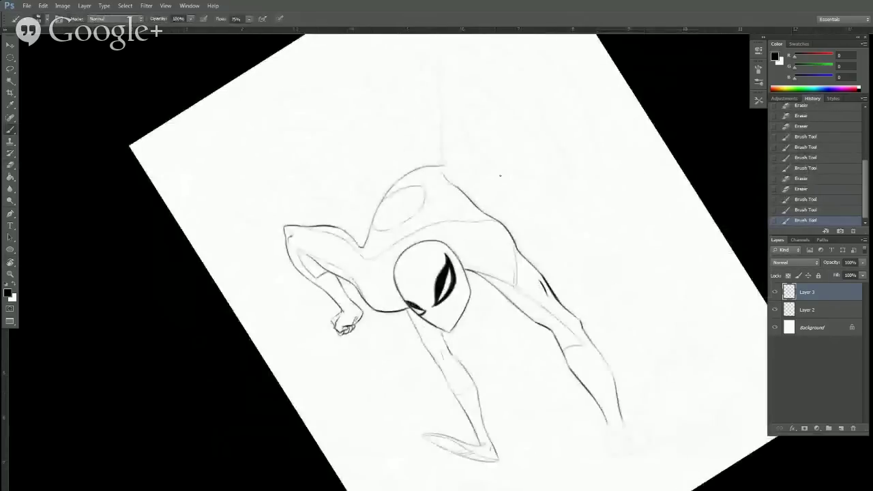
# Draw short curved detail strokes at the upper end of the oval on the back.
pyautogui.moveTo(425, 205); pyautogui.dragTo(432, 204)
pyautogui.moveTo(441, 171)
pyautogui.mouseDown()
pyautogui.moveTo(446, 178)
pyautogui.moveTo(421, 185)
pyautogui.mouseUp()
pyautogui.moveTo(418, 180); pyautogui.dragTo(424, 182)
pyautogui.moveTo(423, 174); pyautogui.dragTo(425, 180)
pyautogui.moveTo(417, 179); pyautogui.dragTo(436, 188)
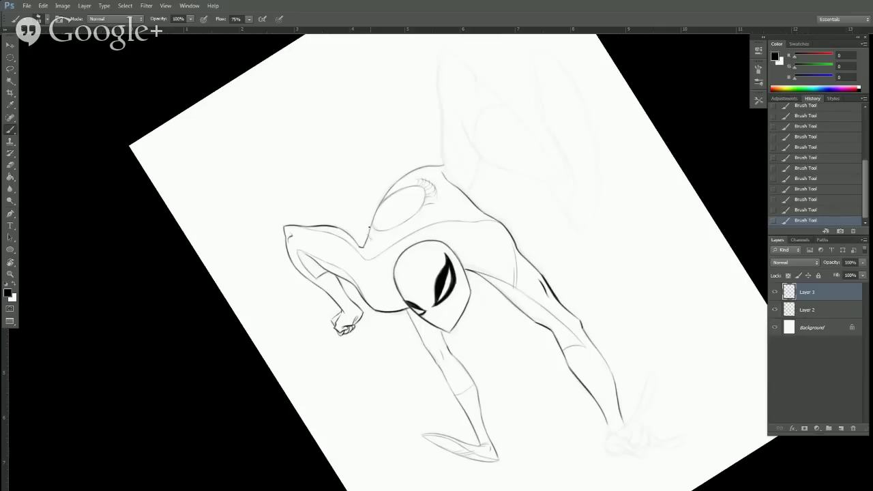
# Lighten the oval's outline and the adjoining back contour with the Eraser.
pyautogui.press('e')
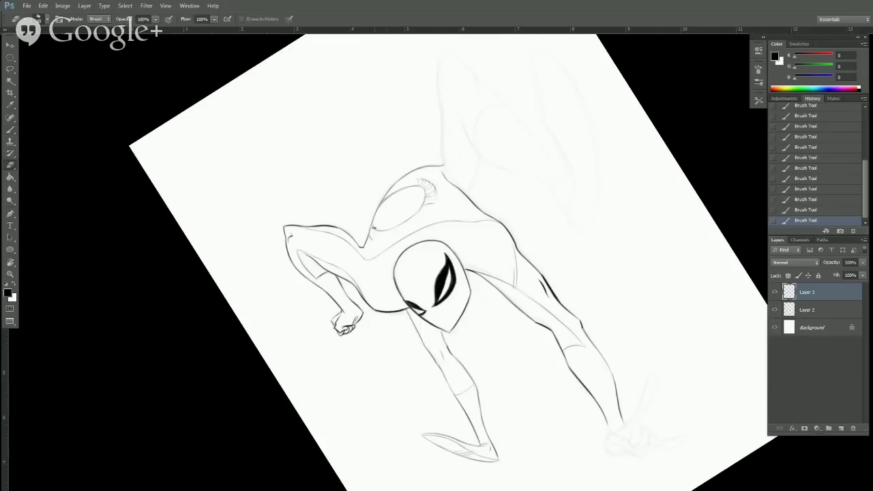
pyautogui.moveTo(373, 228)
pyautogui.mouseDown()
pyautogui.moveTo(423, 199)
pyautogui.moveTo(423, 177)
pyautogui.mouseUp()
pyautogui.moveTo(424, 176)
pyautogui.mouseDown()
pyautogui.moveTo(436, 193)
pyautogui.moveTo(421, 167)
pyautogui.moveTo(402, 175)
pyautogui.moveTo(422, 167)
pyautogui.moveTo(410, 170)
pyautogui.mouseUp()
pyautogui.press('b')
pyautogui.press('e')
pyautogui.click(412, 171)
# Touch up the upper back contour toward the hip with small brush strokes.
pyautogui.press('b')
pyautogui.click(411, 171)
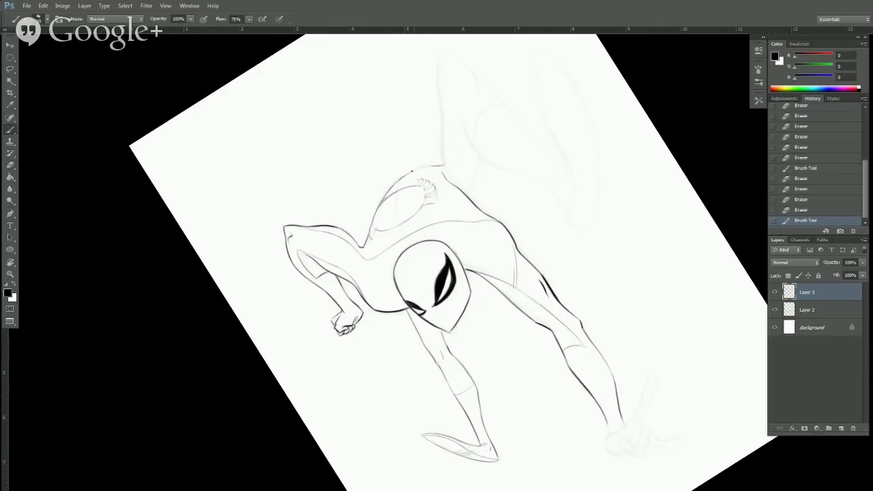
pyautogui.click(429, 166)
pyautogui.click(430, 167)
pyautogui.click(435, 165)
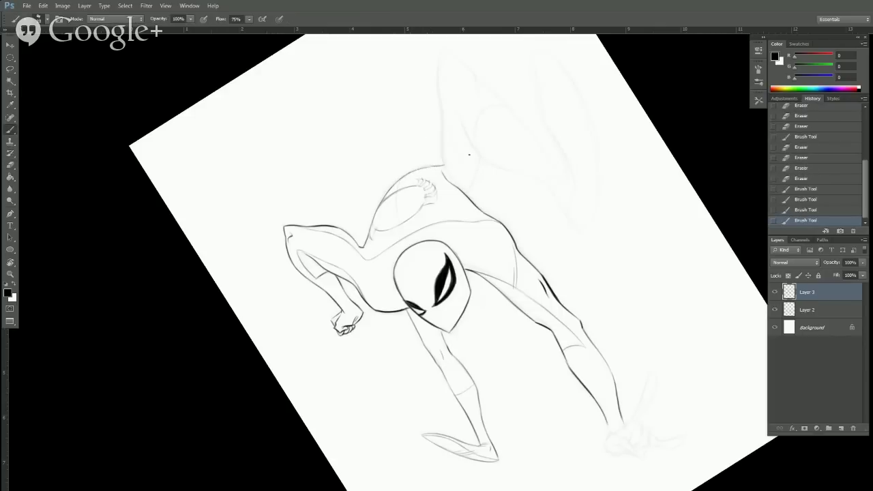
# Erase the rough hip end of the back contour and retrace it with short brush strokes.
pyautogui.press('r')
pyautogui.moveTo(470, 150); pyautogui.dragTo(345, 80)
pyautogui.press('e')
pyautogui.click(343, 256)
pyautogui.press('b')
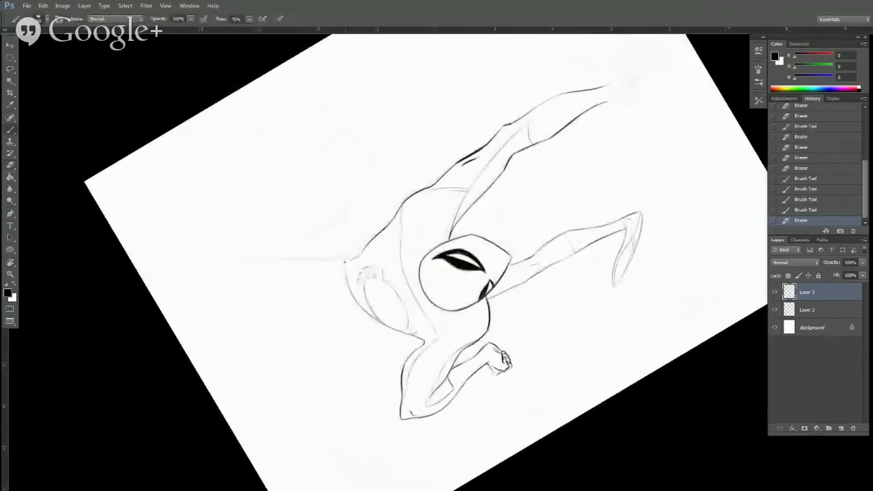
pyautogui.click(346, 258)
pyautogui.click(345, 258)
pyautogui.click(346, 258)
pyautogui.click(345, 258)
pyautogui.click(345, 259)
pyautogui.moveTo(345, 269); pyautogui.dragTo(345, 276)
pyautogui.moveTo(345, 276); pyautogui.dragTo(347, 283)
# Draw the outer contour of the raised thigh from the hip up toward the knee.
pyautogui.press('r')
pyautogui.moveTo(321, 254); pyautogui.dragTo(369, 156)
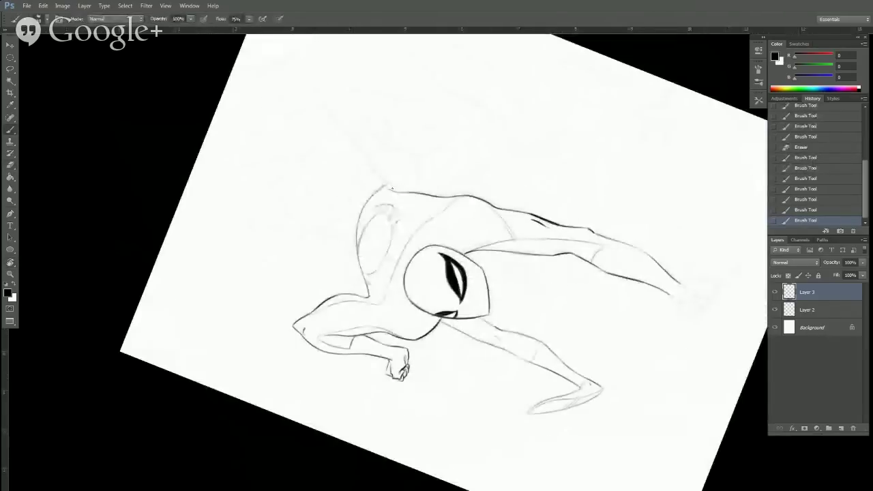
pyautogui.moveTo(393, 188); pyautogui.dragTo(387, 184)
pyautogui.moveTo(387, 185)
pyautogui.mouseDown()
pyautogui.moveTo(327, 105)
pyautogui.moveTo(356, 151)
pyautogui.mouseUp()
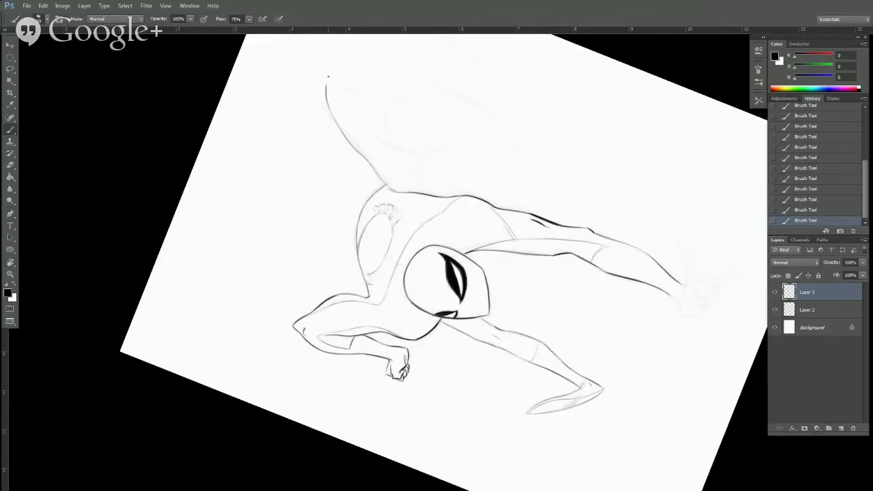
# Clean up the junction where the raised thigh meets the hip by erasing and redrawing its lines.
pyautogui.press('r')
pyautogui.moveTo(547, 131)
pyautogui.mouseDown()
pyautogui.moveTo(579, 301)
pyautogui.moveTo(560, 345)
pyautogui.mouseUp()
pyautogui.moveTo(573, 144); pyautogui.dragTo(562, 211)
pyautogui.press('e')
pyautogui.moveTo(483, 266); pyautogui.dragTo(485, 262)
pyautogui.moveTo(483, 264)
pyautogui.mouseDown()
pyautogui.moveTo(484, 281)
pyautogui.moveTo(490, 257)
pyautogui.mouseUp()
pyautogui.press('b')
pyautogui.moveTo(487, 255); pyautogui.dragTo(487, 266)
pyautogui.moveTo(489, 256)
pyautogui.mouseDown()
pyautogui.moveTo(486, 264)
pyautogui.moveTo(492, 254)
pyautogui.mouseUp()
pyautogui.press('e')
pyautogui.moveTo(491, 256); pyautogui.dragTo(494, 253)
# Draw the short curved line from the hip along the underside of the raised thigh and trim its end.
pyautogui.press('b')
pyautogui.moveTo(494, 292); pyautogui.dragTo(504, 286)
pyautogui.moveTo(494, 292); pyautogui.dragTo(529, 258)
pyautogui.press('e')
pyautogui.moveTo(530, 264); pyautogui.dragTo(529, 257)
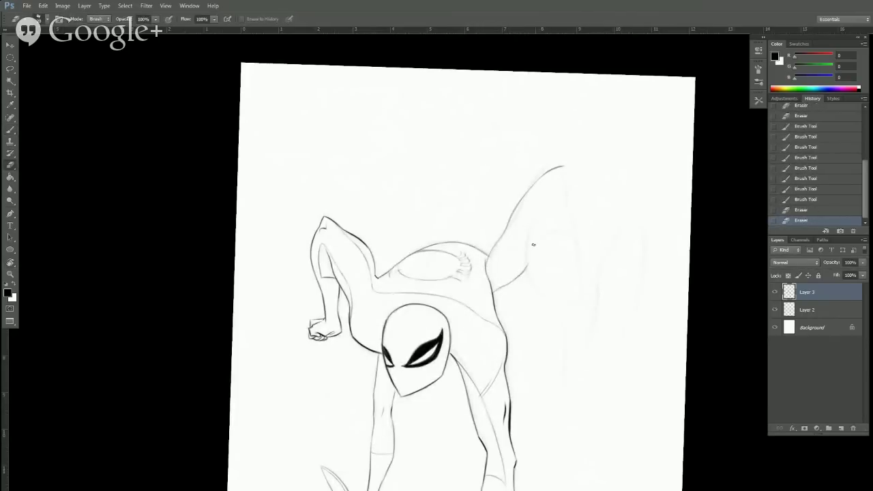
# Draw the raised leg's long outer line from the knee down to the ankle and clean up the knee tip.
pyautogui.press('b')
pyautogui.moveTo(561, 167); pyautogui.dragTo(564, 180)
pyautogui.moveTo(563, 172); pyautogui.dragTo(571, 222)
pyautogui.moveTo(569, 214); pyautogui.dragTo(581, 310)
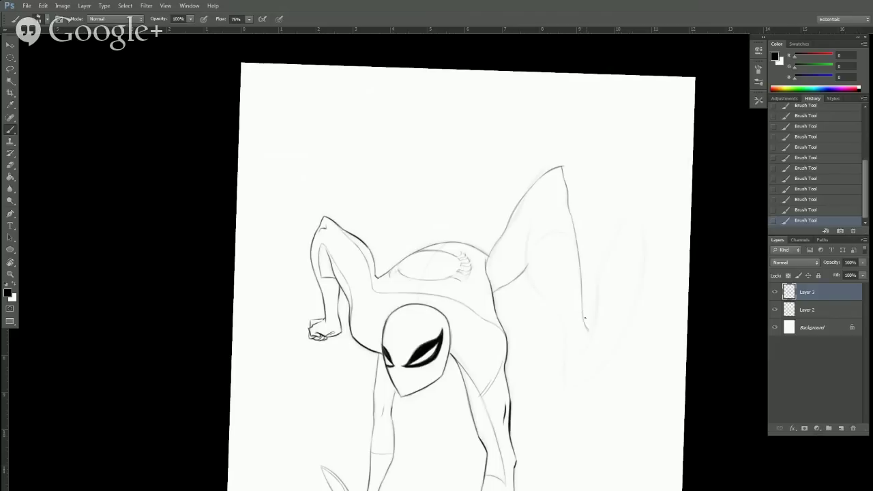
pyautogui.press('e')
pyautogui.moveTo(565, 163); pyautogui.dragTo(564, 167)
pyautogui.press('b')
# Draw the inner contour of the raised leg from the bend behind the knee down the calf.
pyautogui.moveTo(652, 280); pyautogui.dragTo(654, 277)
pyautogui.moveTo(531, 225); pyautogui.dragTo(532, 237)
pyautogui.moveTo(532, 222)
pyautogui.mouseDown()
pyautogui.moveTo(534, 288)
pyautogui.moveTo(525, 262)
pyautogui.moveTo(546, 299)
pyautogui.moveTo(530, 280)
pyautogui.moveTo(559, 312)
pyautogui.mouseUp()
pyautogui.moveTo(550, 300)
pyautogui.mouseDown()
pyautogui.moveTo(561, 315)
pyautogui.moveTo(564, 363)
pyautogui.mouseUp()
# Draw the raised foot's inner contour from the toes down to the ankle.
pyautogui.press('r')
pyautogui.moveTo(661, 331); pyautogui.dragTo(675, 195)
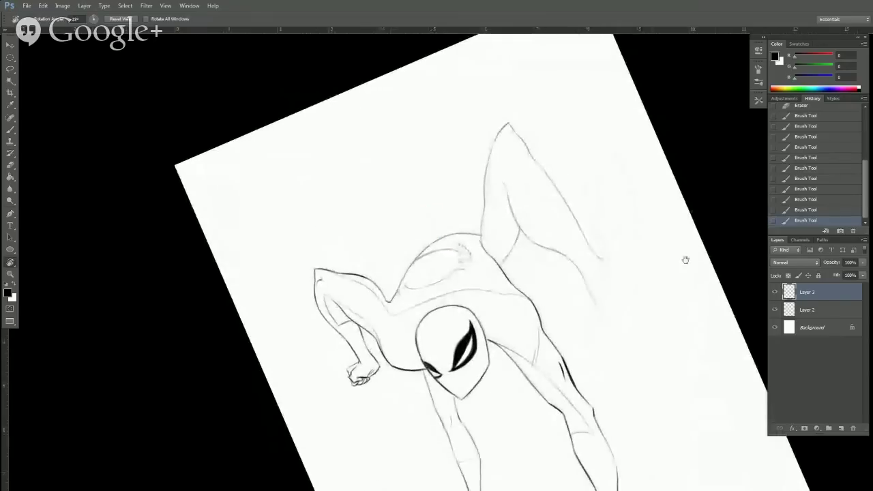
pyautogui.moveTo(684, 257)
pyautogui.mouseDown()
pyautogui.moveTo(589, 166)
pyautogui.moveTo(588, 223)
pyautogui.moveTo(609, 310)
pyautogui.moveTo(611, 293)
pyautogui.moveTo(604, 332)
pyautogui.mouseUp()
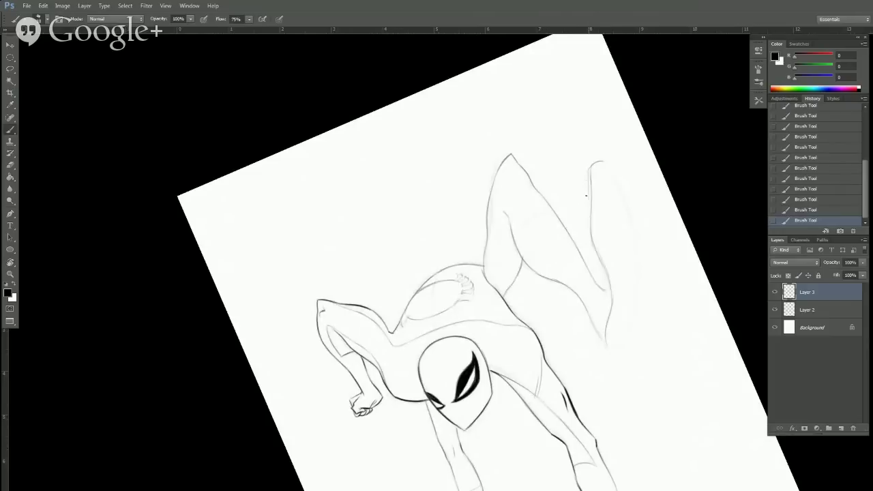
pyautogui.moveTo(588, 244); pyautogui.dragTo(606, 290)
# Draw the raised foot's outer contour along the sole from the heel toward the toes.
pyautogui.press('r')
pyautogui.moveTo(674, 347); pyautogui.dragTo(321, 260)
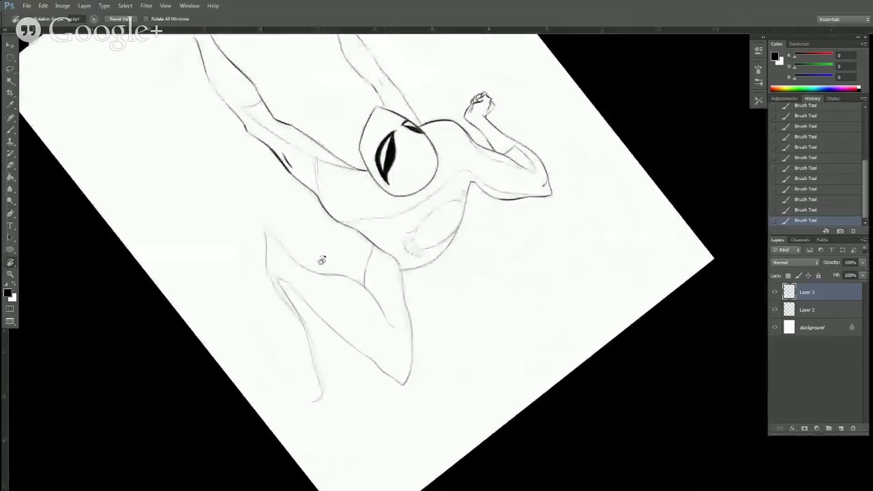
pyautogui.press('b')
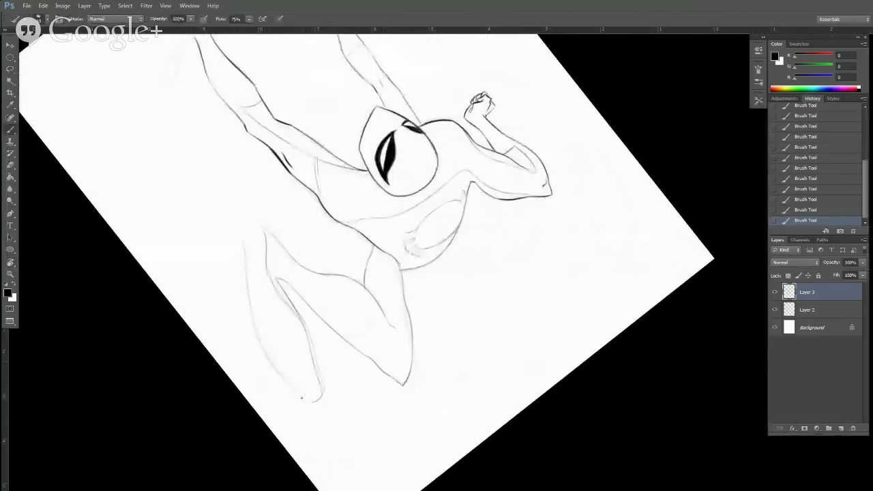
pyautogui.press('r')
pyautogui.moveTo(271, 333); pyautogui.dragTo(423, 430)
pyautogui.press('b')
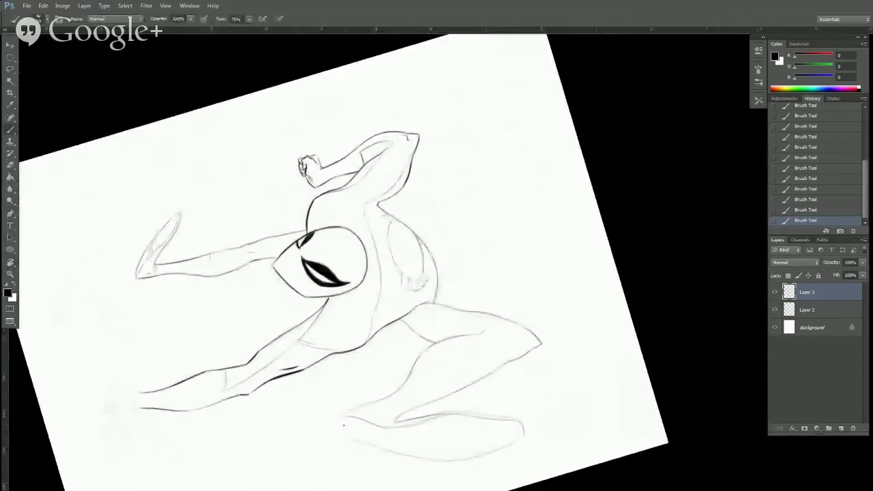
# Hide the rough sketch on Layer 2 to check the clean line art.
pyautogui.press('r')
pyautogui.moveTo(351, 436)
pyautogui.mouseDown()
pyautogui.moveTo(639, 318)
pyautogui.moveTo(639, 140)
pyautogui.mouseUp()
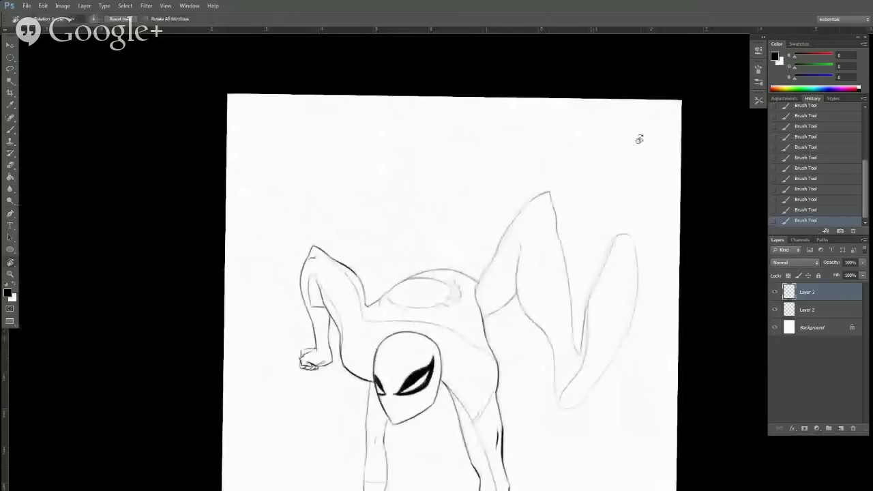
pyautogui.press('b')
pyautogui.scroll(-5, 696, 385)
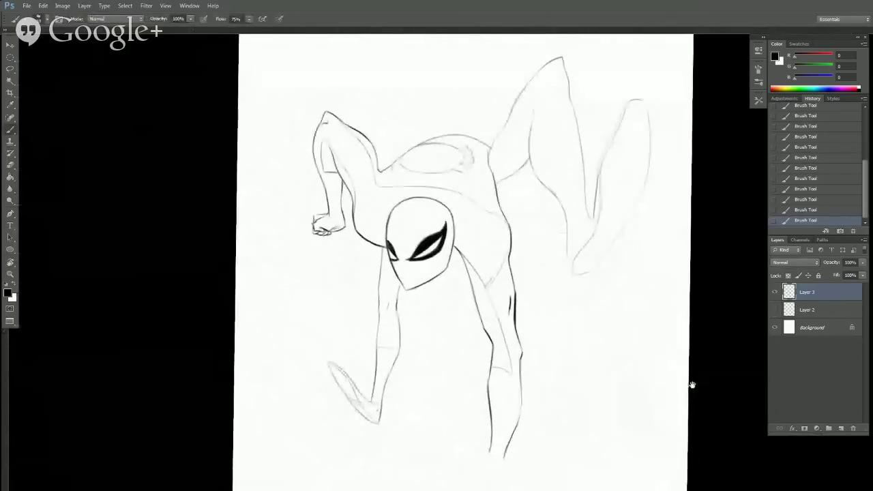
# Erase part of the head's upper outline and redraw it as a smooth curve.
pyautogui.press('e')
pyautogui.moveTo(386, 224); pyautogui.dragTo(399, 202)
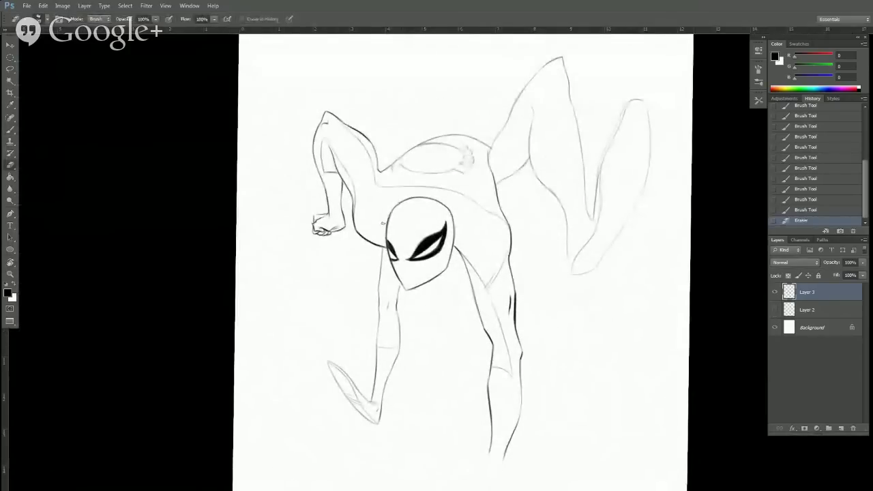
pyautogui.press('b')
pyautogui.press('r')
pyautogui.moveTo(553, 198); pyautogui.dragTo(512, 149)
pyautogui.press('b')
pyautogui.moveTo(376, 228)
pyautogui.mouseDown()
pyautogui.moveTo(411, 210)
pyautogui.moveTo(432, 219)
pyautogui.mouseUp()
pyautogui.press('r')
pyautogui.moveTo(569, 347); pyautogui.dragTo(548, 370)
pyautogui.press('b')
# Erase and redraw the side of the head beside the larger eye, trimming the excess line.
pyautogui.press('e')
pyautogui.moveTo(417, 298)
pyautogui.mouseDown()
pyautogui.moveTo(442, 277)
pyautogui.moveTo(445, 226)
pyautogui.mouseUp()
pyautogui.press('b')
pyautogui.press('e')
pyautogui.moveTo(446, 265)
pyautogui.mouseDown()
pyautogui.moveTo(443, 271)
pyautogui.moveTo(443, 242)
pyautogui.mouseUp()
pyautogui.press('b')
pyautogui.moveTo(433, 213)
pyautogui.mouseDown()
pyautogui.moveTo(446, 244)
pyautogui.moveTo(439, 276)
pyautogui.mouseUp()
pyautogui.moveTo(446, 231); pyautogui.dragTo(447, 264)
pyautogui.moveTo(447, 241); pyautogui.dragTo(440, 270)
pyautogui.press('e')
pyautogui.moveTo(444, 262)
pyautogui.mouseDown()
pyautogui.moveTo(443, 279)
pyautogui.moveTo(452, 255)
pyautogui.mouseUp()
pyautogui.press('b')
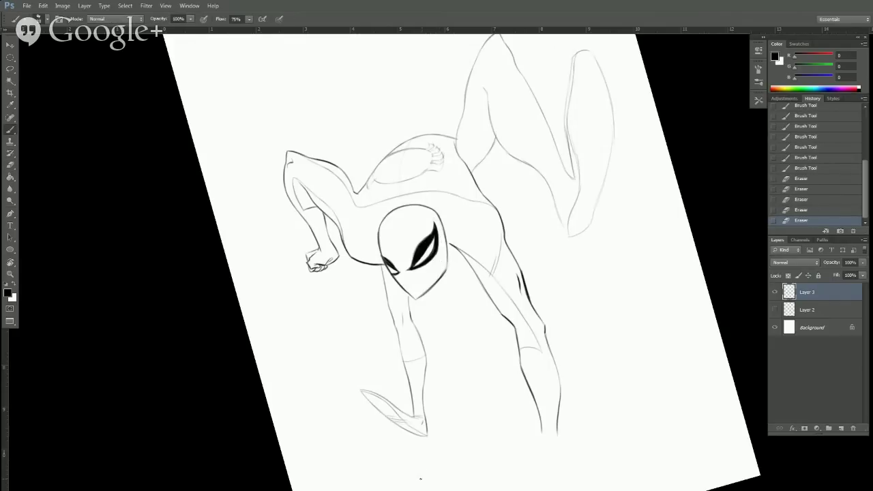
# Lasso the head and move it slightly toward the bent arm.
pyautogui.press('l')
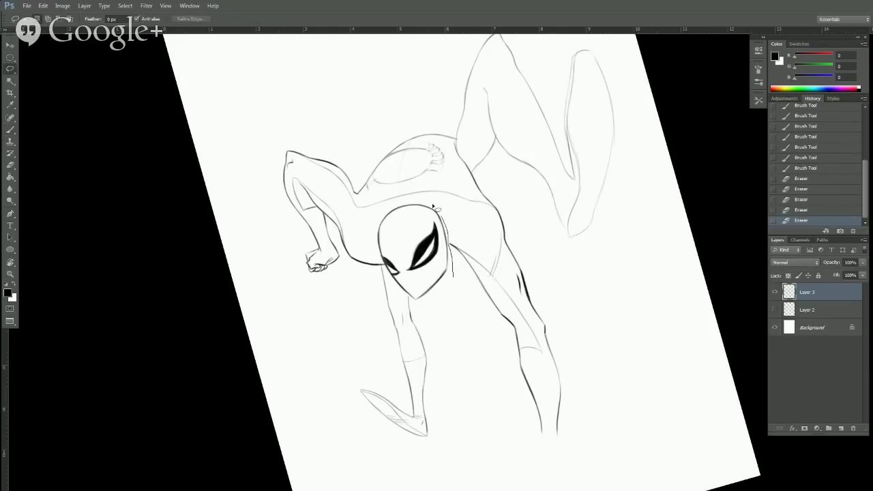
pyautogui.moveTo(433, 206)
pyautogui.mouseDown()
pyautogui.moveTo(392, 210)
pyautogui.moveTo(378, 252)
pyautogui.moveTo(404, 301)
pyautogui.moveTo(449, 284)
pyautogui.moveTo(434, 276)
pyautogui.mouseUp()
pyautogui.press('v')
pyautogui.press('r')
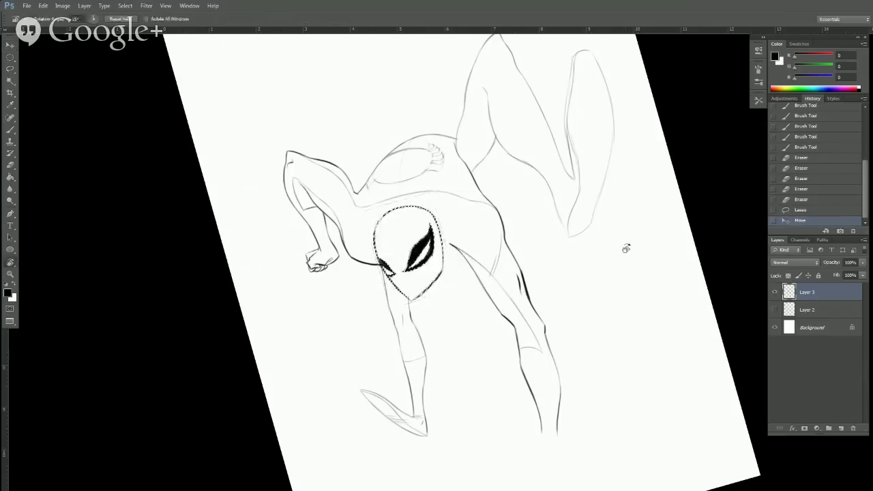
pyautogui.moveTo(626, 249); pyautogui.dragTo(631, 194)
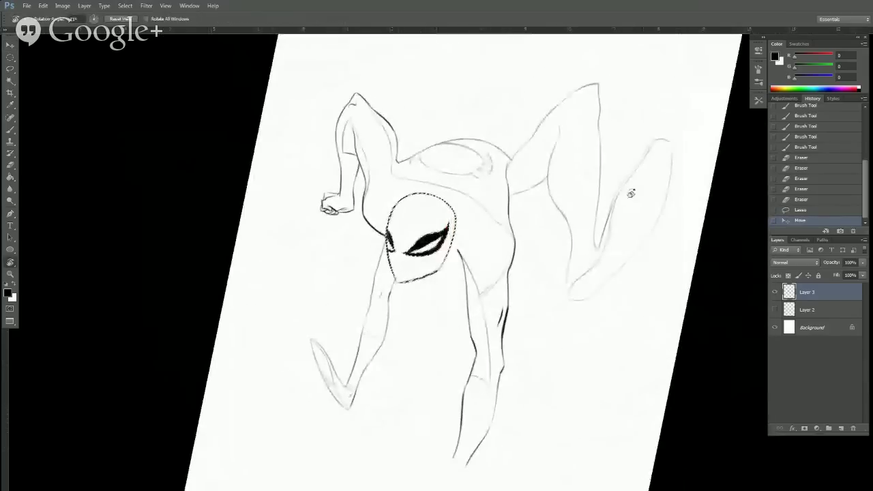
# Fine-tune the selected head's position, deselect it, and reset the canvas rotation.
pyautogui.press('v')
pyautogui.moveTo(422, 271); pyautogui.dragTo(421, 272)
pyautogui.hotkey('ctrl', 't')
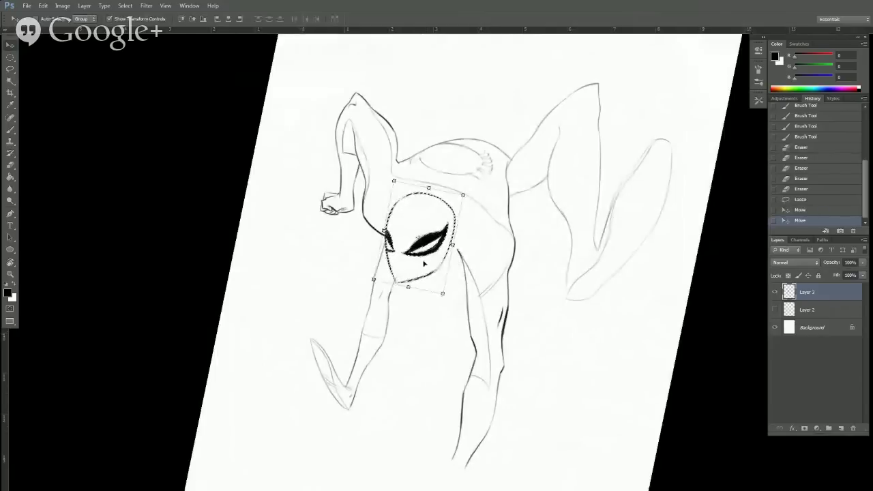
pyautogui.press('Escape')
pyautogui.press('r')
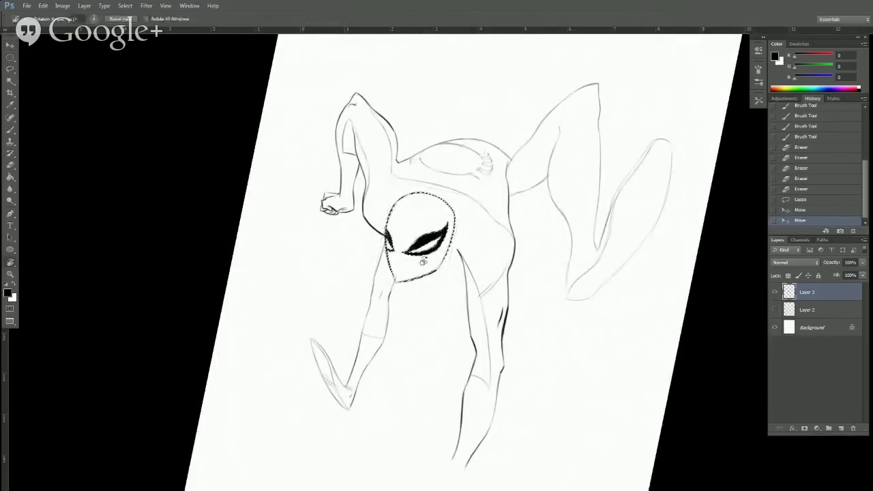
pyautogui.hotkey('ctrl', 'd')
pyautogui.click(119, 18)
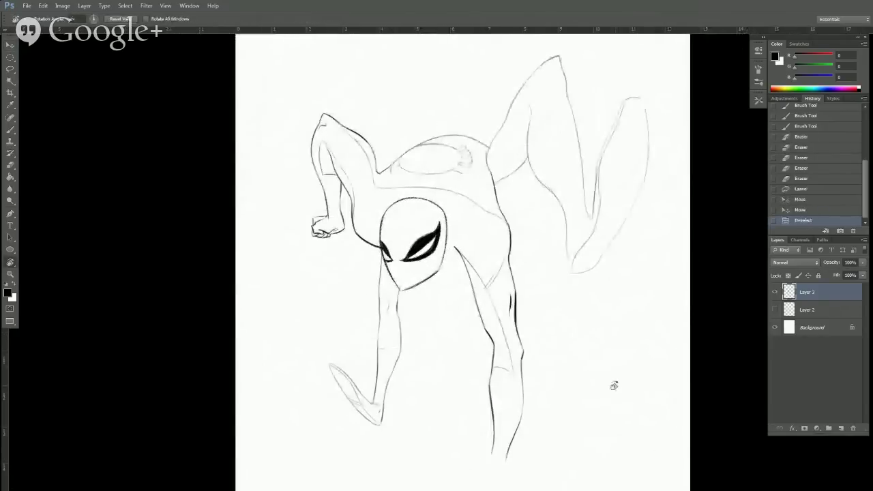
pyautogui.moveTo(614, 386)
pyautogui.mouseDown()
pyautogui.moveTo(619, 409)
pyautogui.moveTo(641, 427)
pyautogui.mouseUp()
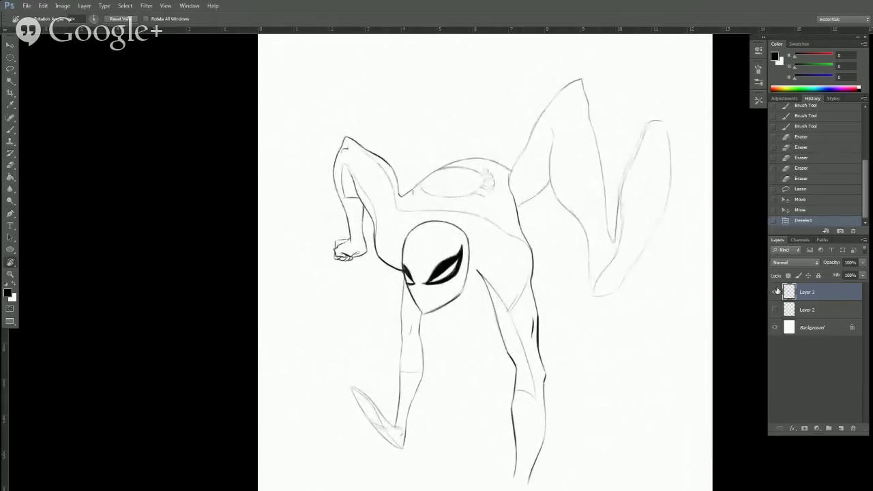
# Erase the leg lines overlapping the tip of the chin.
pyautogui.press('e')
pyautogui.click(421, 309)
pyautogui.click(421, 310)
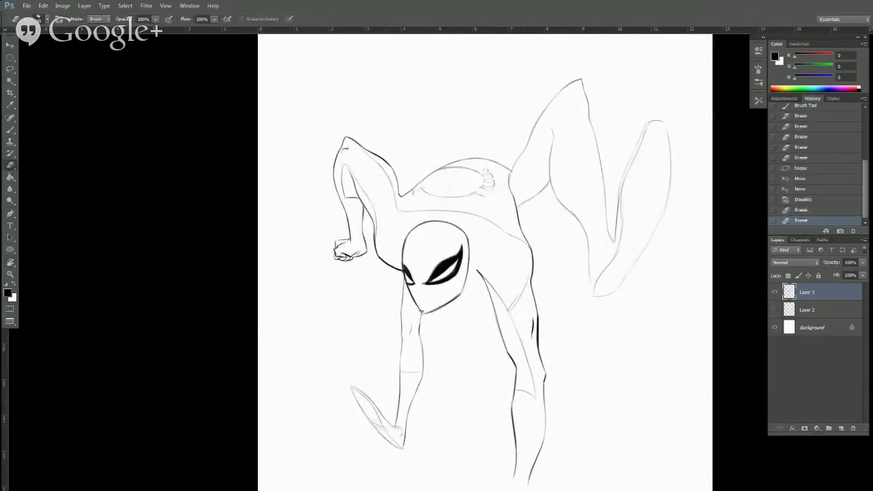
pyautogui.click(422, 305)
# Lasso the leg below the head, move it slightly up and to the left, and deselect it.
pyautogui.press('l')
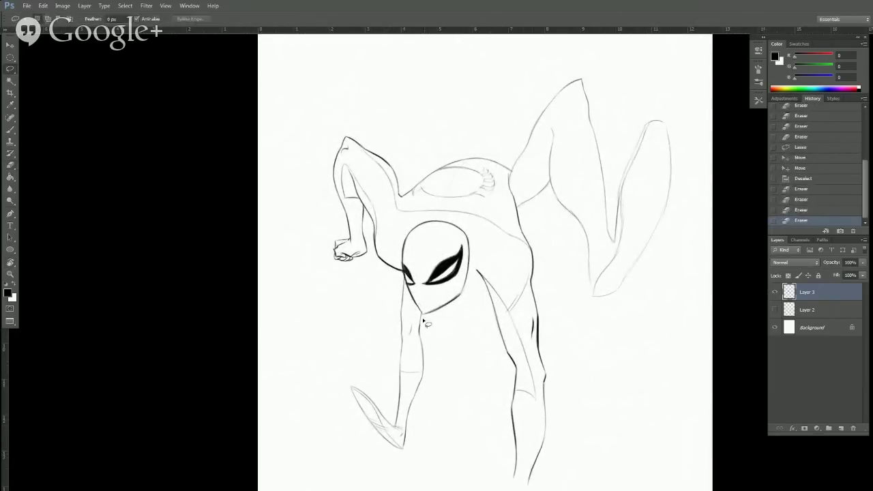
pyautogui.moveTo(414, 310)
pyautogui.mouseDown()
pyautogui.moveTo(399, 276)
pyautogui.moveTo(409, 487)
pyautogui.moveTo(454, 450)
pyautogui.mouseUp()
pyautogui.press('v')
pyautogui.moveTo(439, 408)
pyautogui.mouseDown()
pyautogui.moveTo(429, 433)
pyautogui.moveTo(425, 426)
pyautogui.mouseUp()
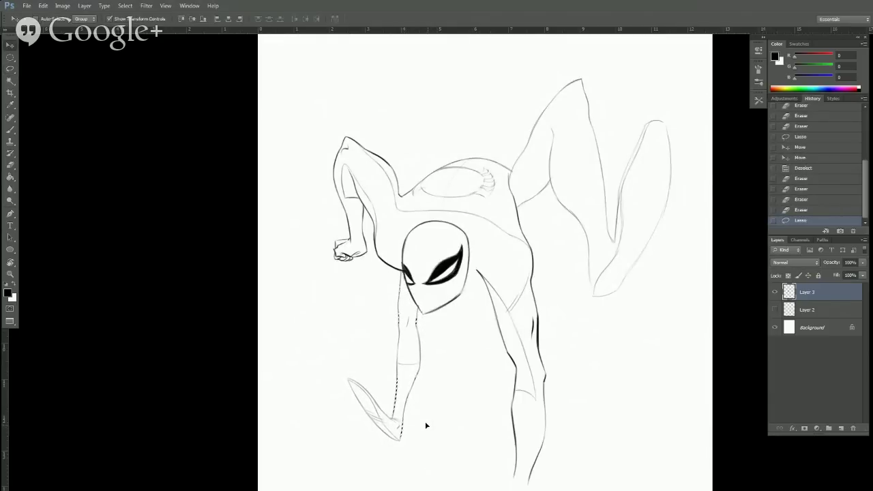
pyautogui.press('Left')
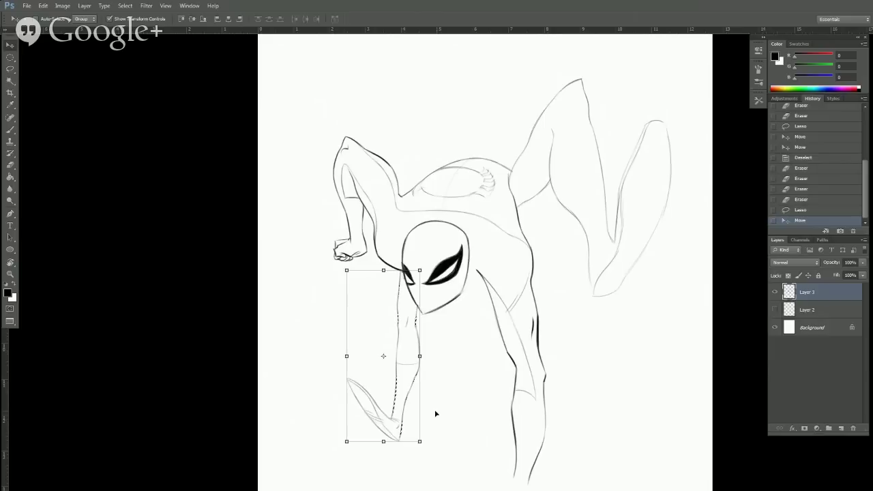
pyautogui.hotkey('ctrl', 'd')
# Erase the overlap between the head and the leg and redraw the jaw line.
pyautogui.press('e')
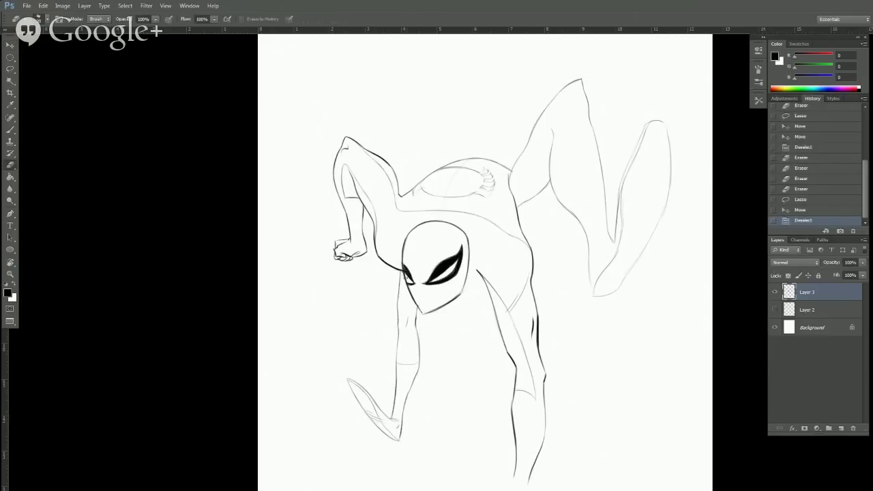
pyautogui.moveTo(403, 276)
pyautogui.mouseDown()
pyautogui.moveTo(418, 311)
pyautogui.moveTo(410, 294)
pyautogui.moveTo(414, 300)
pyautogui.mouseUp()
pyautogui.press('b')
pyautogui.moveTo(412, 296)
pyautogui.mouseDown()
pyautogui.moveTo(422, 313)
pyautogui.moveTo(438, 307)
pyautogui.mouseUp()
# Extend the inner contour of the extended arm up to meet the side of the head.
pyautogui.press('r')
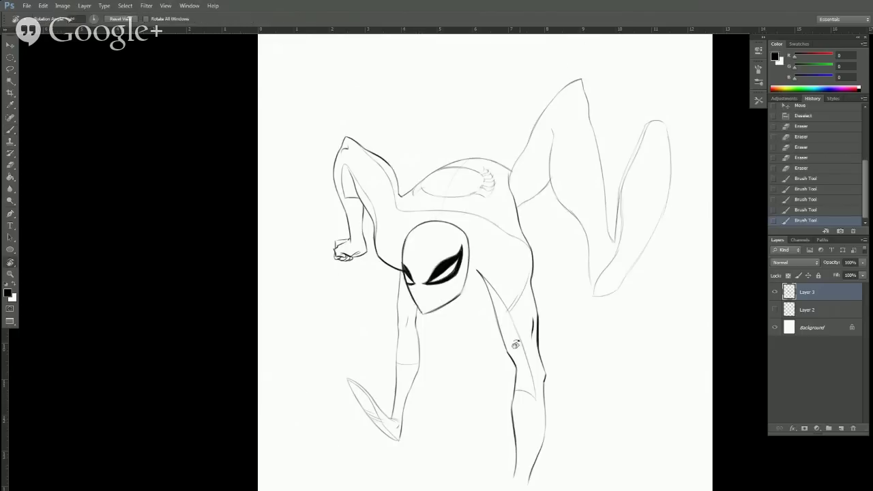
pyautogui.moveTo(516, 345)
pyautogui.mouseDown()
pyautogui.moveTo(472, 237)
pyautogui.moveTo(488, 271)
pyautogui.moveTo(484, 262)
pyautogui.mouseUp()
pyautogui.press('b')
pyautogui.moveTo(480, 256); pyautogui.dragTo(488, 271)
pyautogui.moveTo(484, 262)
pyautogui.mouseDown()
pyautogui.moveTo(492, 283)
pyautogui.moveTo(485, 264)
pyautogui.mouseUp()
pyautogui.moveTo(483, 260); pyautogui.dragTo(489, 284)
pyautogui.press('e')
pyautogui.press('b')
pyautogui.press('r')
pyautogui.moveTo(524, 216)
pyautogui.mouseDown()
pyautogui.moveTo(497, 146)
pyautogui.moveTo(472, 138)
pyautogui.mouseUp()
pyautogui.press('b')
pyautogui.moveTo(425, 210); pyautogui.dragTo(424, 233)
pyautogui.press('r')
pyautogui.moveTo(600, 154); pyautogui.dragTo(632, 405)
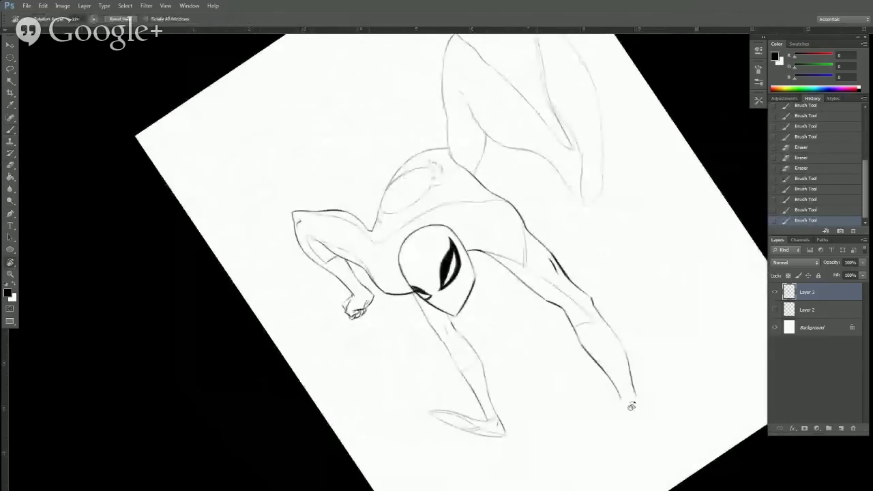
pyautogui.press('b')
pyautogui.press('r')
pyautogui.moveTo(700, 366)
pyautogui.mouseDown()
pyautogui.moveTo(606, 444)
pyautogui.moveTo(591, 471)
pyautogui.moveTo(573, 478)
pyautogui.mouseUp()
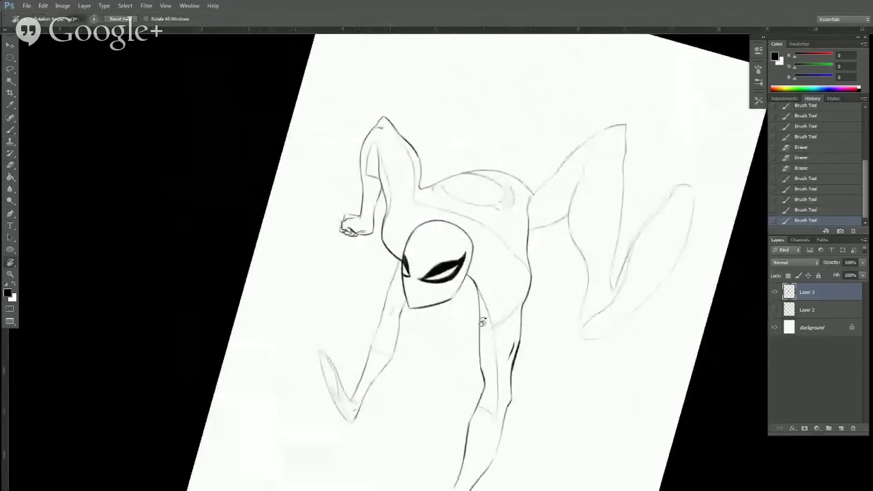
# Erase part of the contour between the bent arm and the head and redraw it cleanly.
pyautogui.press('e')
pyautogui.moveTo(381, 242)
pyautogui.mouseDown()
pyautogui.moveTo(400, 262)
pyautogui.moveTo(401, 250)
pyautogui.moveTo(381, 236)
pyautogui.moveTo(400, 258)
pyautogui.moveTo(391, 253)
pyautogui.mouseUp()
pyautogui.press('b')
pyautogui.moveTo(384, 243)
pyautogui.mouseDown()
pyautogui.moveTo(399, 259)
pyautogui.moveTo(386, 251)
pyautogui.mouseUp()
pyautogui.press('e')
# Erase and redraw the outer line of the lower limb where it emerges from behind the jaw.
pyautogui.press('r')
pyautogui.moveTo(505, 132); pyautogui.dragTo(384, 184)
pyautogui.press('e')
pyautogui.moveTo(413, 294); pyautogui.dragTo(416, 305)
pyautogui.press('b')
pyautogui.moveTo(413, 295); pyautogui.dragTo(425, 320)
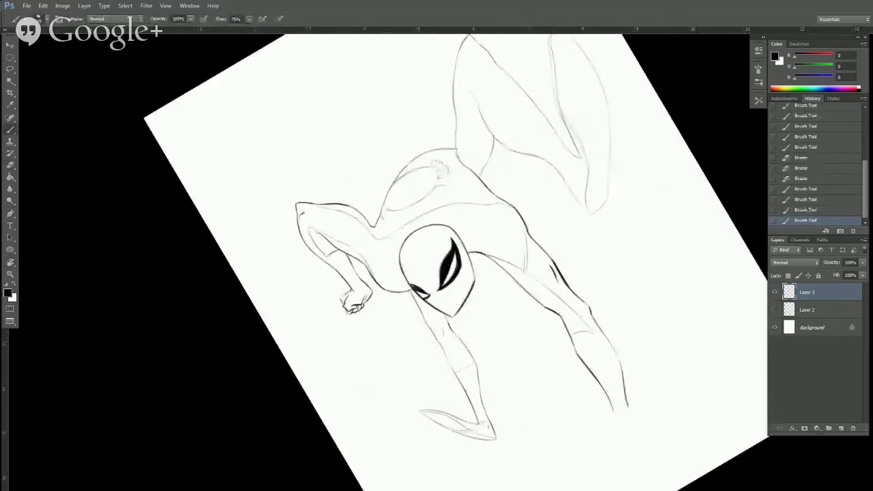
pyautogui.press('e')
pyautogui.moveTo(403, 276); pyautogui.dragTo(399, 266)
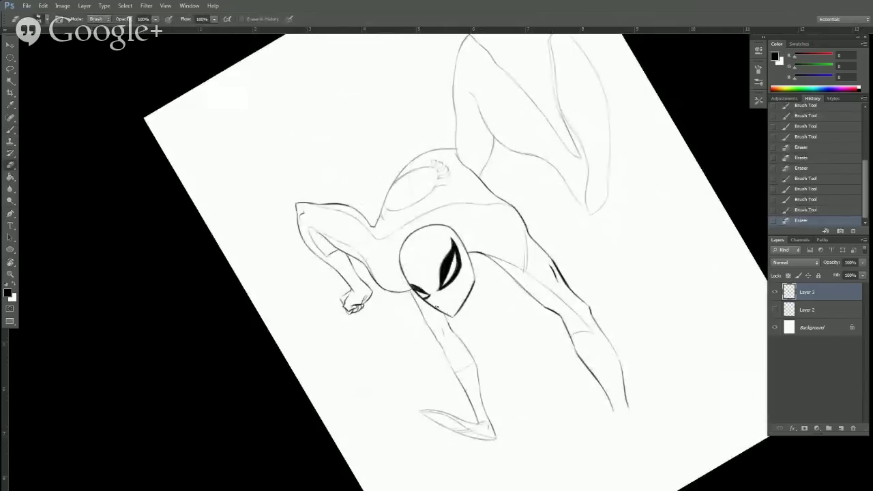
# Erase the limb line touching the tip of the chin and redraw it just below the chin.
pyautogui.click(441, 310)
pyautogui.click(442, 312)
pyautogui.click(443, 315)
pyautogui.click(445, 316)
pyautogui.press('b')
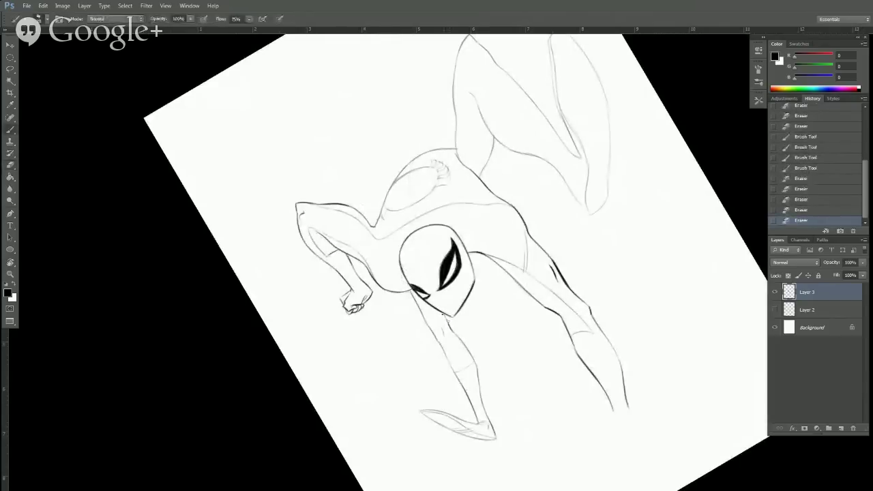
pyautogui.click(447, 321)
pyautogui.click(451, 329)
pyautogui.click(455, 337)
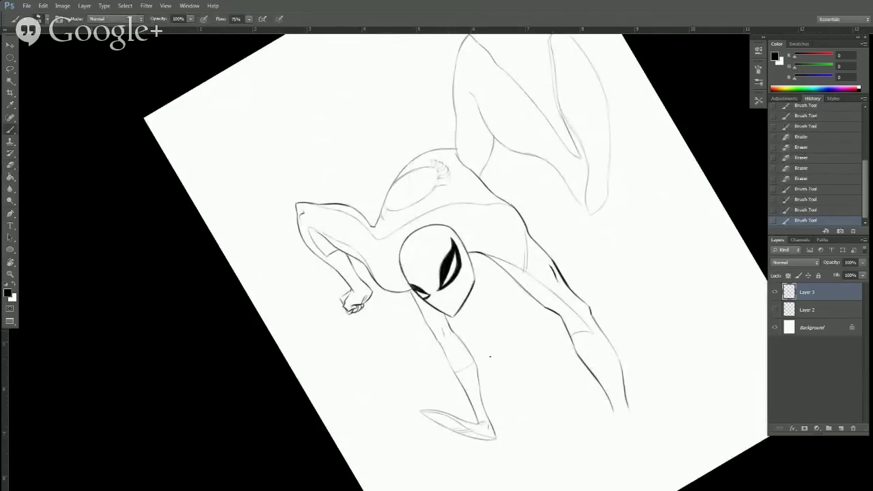
# Touch up the junction where the extended arm's inner contour meets the side of the head.
pyautogui.press('r')
pyautogui.moveTo(598, 275); pyautogui.dragTo(609, 193)
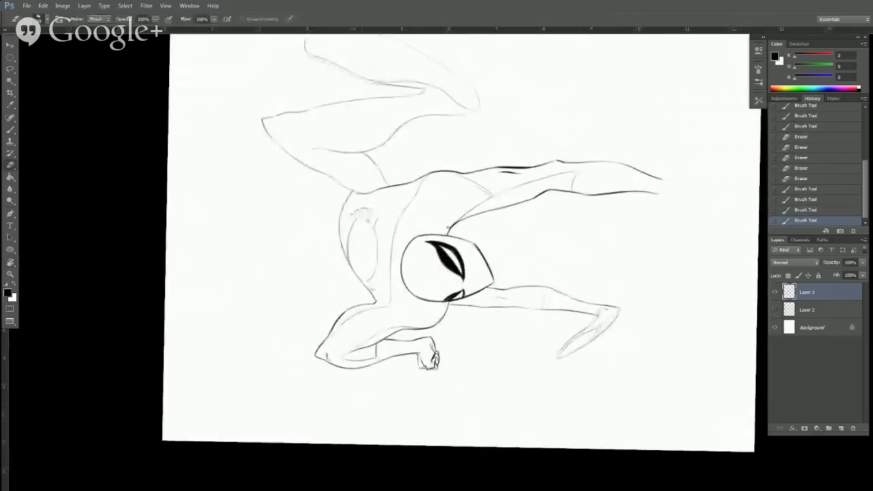
pyautogui.moveTo(448, 228); pyautogui.dragTo(448, 234)
pyautogui.press('r')
pyautogui.moveTo(493, 209)
pyautogui.mouseDown()
pyautogui.moveTo(439, 204)
pyautogui.moveTo(424, 232)
pyautogui.moveTo(423, 214)
pyautogui.moveTo(457, 397)
pyautogui.mouseUp()
pyautogui.press('b')
pyautogui.press('e')
pyautogui.press('r')
pyautogui.moveTo(518, 257)
pyautogui.mouseDown()
pyautogui.moveTo(559, 278)
pyautogui.moveTo(509, 364)
pyautogui.mouseUp()
pyautogui.press('b')
pyautogui.press('r')
pyautogui.moveTo(545, 229)
pyautogui.mouseDown()
pyautogui.moveTo(536, 245)
pyautogui.moveTo(443, 202)
pyautogui.mouseUp()
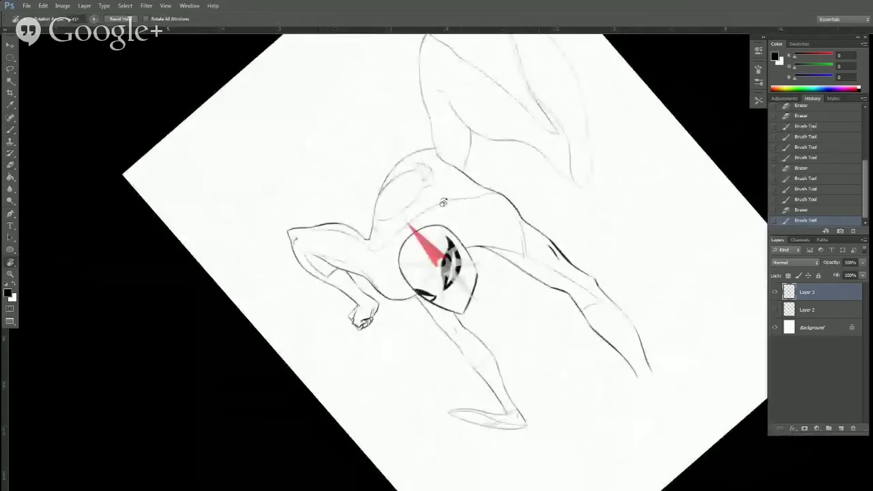
pyautogui.press('b')
pyautogui.moveTo(476, 275)
pyautogui.mouseDown()
pyautogui.moveTo(475, 292)
pyautogui.moveTo(476, 275)
pyautogui.mouseUp()
pyautogui.press('b')
# Erase the rough edge of the mask beside the larger eye and redraw that side of the head.
pyautogui.press('e')
pyautogui.moveTo(469, 256); pyautogui.dragTo(474, 291)
pyautogui.moveTo(474, 264); pyautogui.dragTo(477, 278)
pyautogui.press('b')
pyautogui.moveTo(466, 243); pyautogui.dragTo(470, 256)
pyautogui.moveTo(468, 251); pyautogui.dragTo(473, 262)
pyautogui.moveTo(470, 249); pyautogui.dragTo(476, 276)
# Try to refine the lines along the side of the mask and undo the latest strokes.
pyautogui.press('r')
pyautogui.moveTo(585, 275)
pyautogui.mouseDown()
pyautogui.moveTo(560, 349)
pyautogui.moveTo(487, 395)
pyautogui.mouseUp()
pyautogui.press('b')
pyautogui.press('r')
pyautogui.moveTo(564, 376); pyautogui.dragTo(537, 225)
pyautogui.press('e')
pyautogui.moveTo(470, 241); pyautogui.dragTo(472, 254)
pyautogui.press('b')
pyautogui.hotkey('ctrl', 'alt', 'z')
pyautogui.hotkey('ctrl', 'alt', 'z')
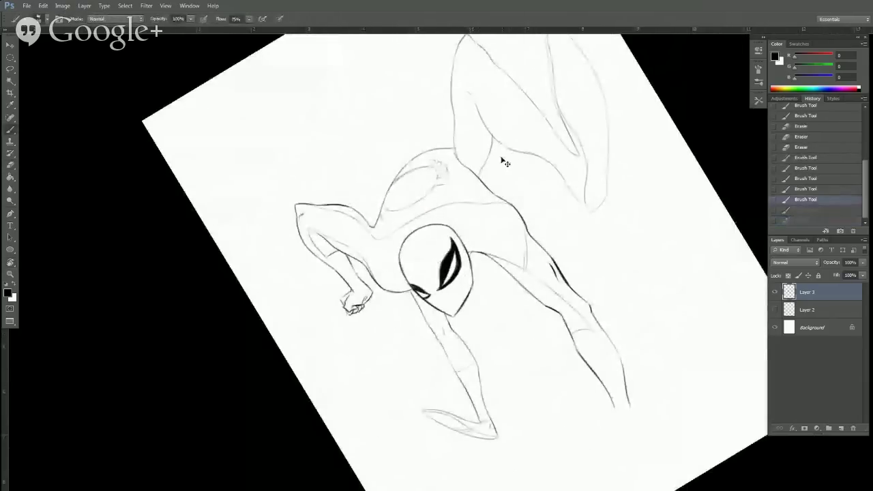
pyautogui.hotkey('ctrl', 'alt', 'z')
pyautogui.hotkey('ctrl', 'alt', 'z')
pyautogui.hotkey('ctrl', 'alt', 'z')
# Clean up the side of the mask and draw a short curved line beside it above the extended arm.
pyautogui.press('e')
pyautogui.moveTo(468, 242)
pyautogui.mouseDown()
pyautogui.moveTo(563, 356)
pyautogui.moveTo(531, 348)
pyautogui.moveTo(541, 332)
pyautogui.moveTo(458, 412)
pyautogui.moveTo(428, 394)
pyautogui.moveTo(561, 345)
pyautogui.moveTo(577, 192)
pyautogui.moveTo(437, 132)
pyautogui.mouseUp()
pyautogui.press('b')
pyautogui.press('r')
pyautogui.press('b')
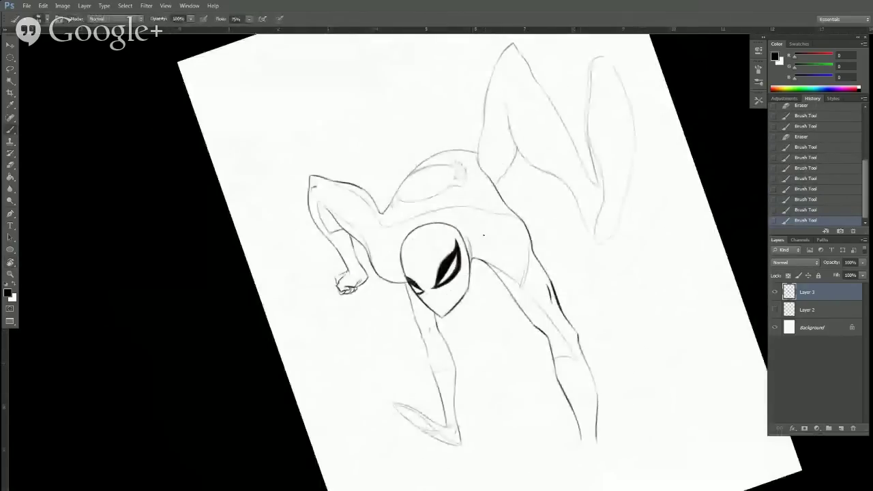
# Ink the outer thigh contour of the raised leg in dark strokes from the hip up to the knee.
pyautogui.moveTo(513, 178); pyautogui.dragTo(540, 262)
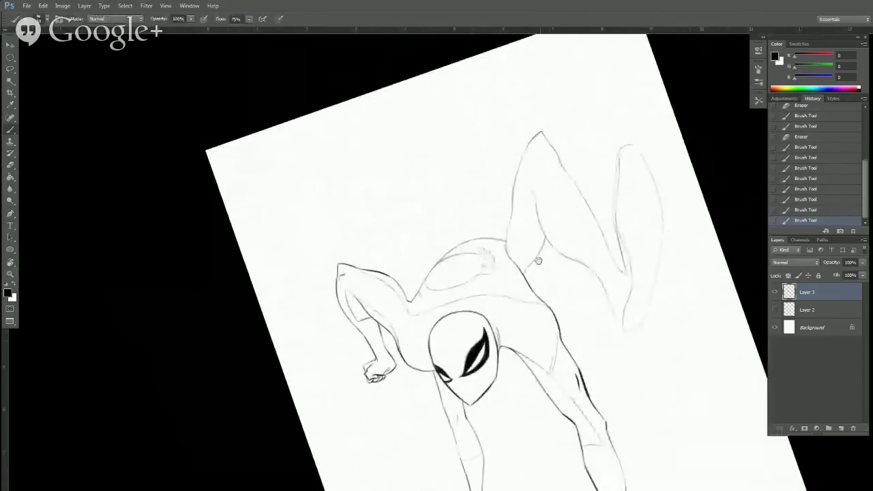
pyautogui.moveTo(505, 239); pyautogui.dragTo(504, 249)
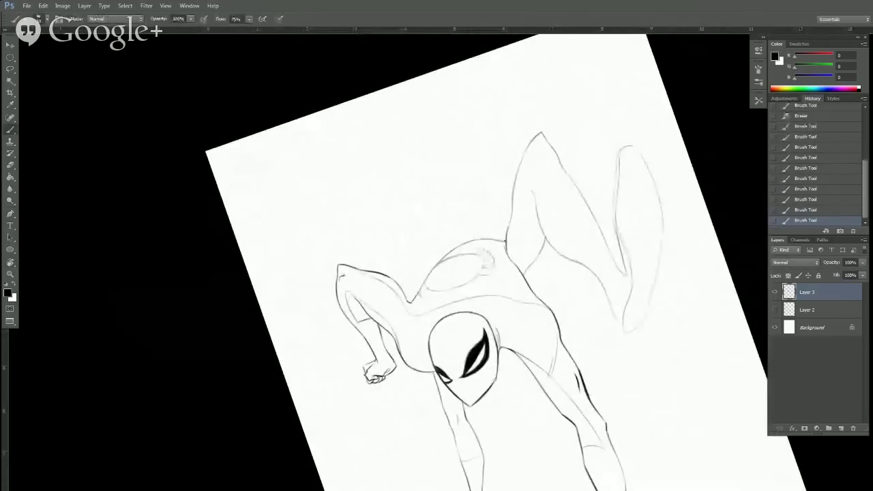
pyautogui.moveTo(508, 219)
pyautogui.mouseDown()
pyautogui.moveTo(512, 198)
pyautogui.moveTo(511, 213)
pyautogui.mouseUp()
pyautogui.hotkey('ctrl', 'z')
pyautogui.moveTo(516, 169); pyautogui.dragTo(511, 207)
pyautogui.moveTo(521, 160); pyautogui.dragTo(517, 175)
pyautogui.moveTo(533, 139)
pyautogui.mouseDown()
pyautogui.moveTo(520, 159)
pyautogui.moveTo(533, 138)
pyautogui.moveTo(511, 185)
pyautogui.moveTo(516, 151)
pyautogui.mouseUp()
# Try to ink the underside of the raised thigh and undo the strokes.
pyautogui.press('e')
pyautogui.press('b')
pyautogui.moveTo(532, 194); pyautogui.dragTo(553, 248)
pyautogui.hotkey('ctrl', 'alt', 'z')
pyautogui.hotkey('ctrl', 'alt', 'z')
# Ink the underside of the raised leg from the inner thigh along the calf to the heel.
pyautogui.moveTo(541, 224)
pyautogui.mouseDown()
pyautogui.moveTo(654, 318)
pyautogui.moveTo(491, 95)
pyautogui.moveTo(291, 162)
pyautogui.moveTo(285, 143)
pyautogui.moveTo(293, 174)
pyautogui.mouseUp()
pyautogui.press('r')
pyautogui.press('b')
pyautogui.moveTo(286, 143)
pyautogui.mouseDown()
pyautogui.moveTo(311, 225)
pyautogui.moveTo(301, 216)
pyautogui.moveTo(329, 243)
pyautogui.mouseUp()
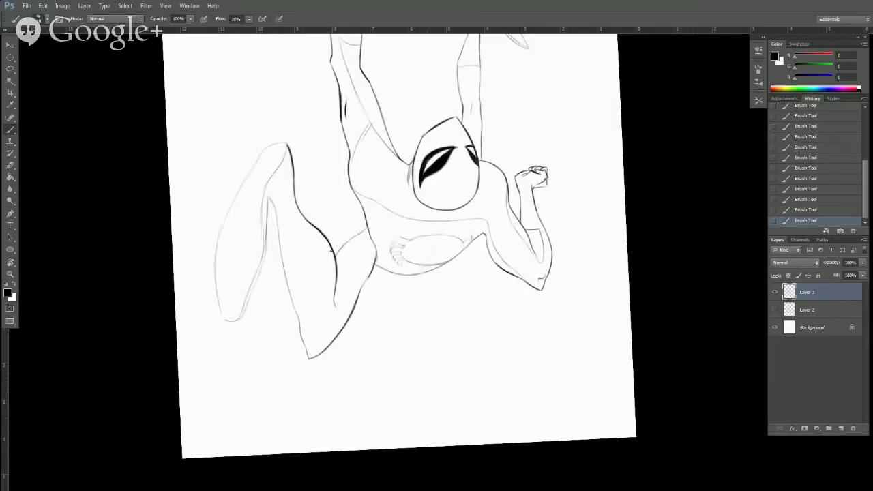
# Ink the shin line of the raised leg from the knee down to the ankle and add small crease strokes there.
pyautogui.press('r')
pyautogui.moveTo(404, 405); pyautogui.dragTo(402, 144)
pyautogui.moveTo(643, 251); pyautogui.dragTo(611, 288)
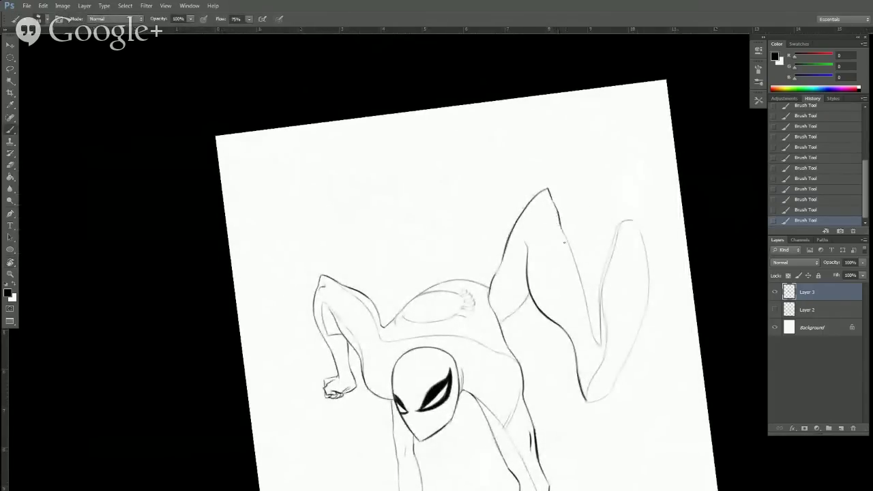
pyautogui.press('r')
pyautogui.moveTo(628, 360)
pyautogui.mouseDown()
pyautogui.moveTo(321, 228)
pyautogui.moveTo(281, 259)
pyautogui.mouseUp()
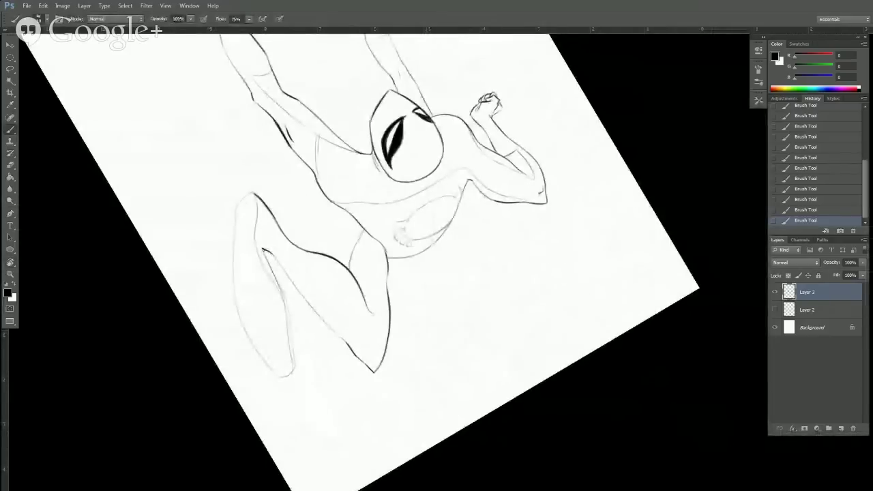
pyautogui.moveTo(264, 249)
pyautogui.mouseDown()
pyautogui.moveTo(342, 341)
pyautogui.moveTo(557, 318)
pyautogui.moveTo(616, 332)
pyautogui.moveTo(637, 150)
pyautogui.moveTo(669, 187)
pyautogui.moveTo(608, 111)
pyautogui.mouseUp()
pyautogui.press('r')
pyautogui.press('b')
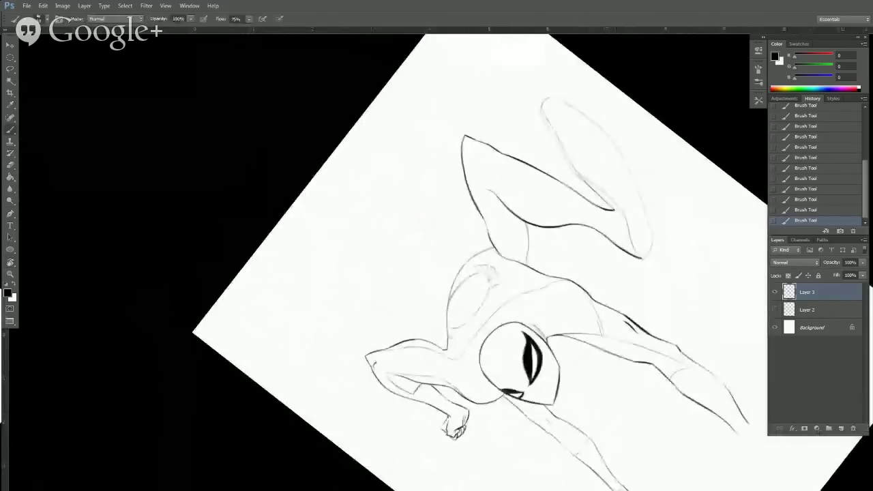
pyautogui.moveTo(613, 209); pyautogui.dragTo(618, 236)
# Erase the lower calf line just above the heel of the raised foot and redraw it.
pyautogui.press('r')
pyautogui.moveTo(642, 283)
pyautogui.mouseDown()
pyautogui.moveTo(591, 425)
pyautogui.moveTo(569, 433)
pyautogui.mouseUp()
pyautogui.press('b')
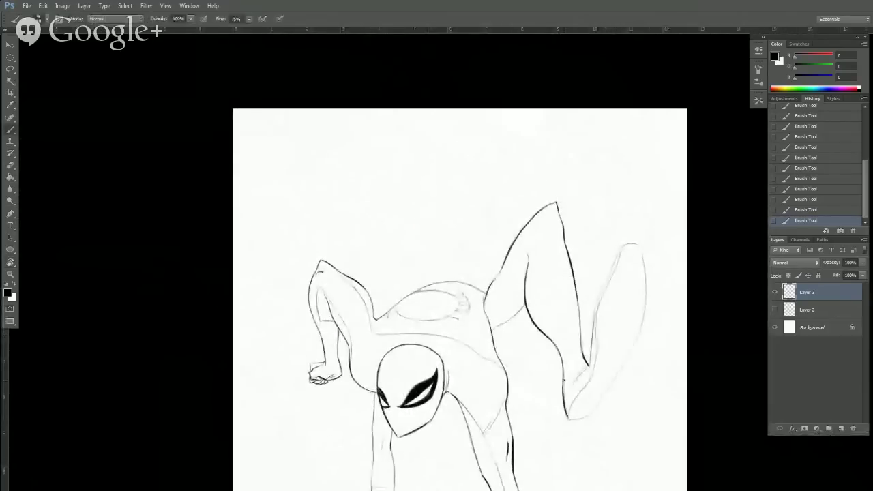
pyautogui.press('e')
pyautogui.moveTo(560, 385); pyautogui.dragTo(564, 386)
pyautogui.moveTo(562, 390)
pyautogui.mouseDown()
pyautogui.moveTo(564, 378)
pyautogui.moveTo(565, 403)
pyautogui.mouseUp()
pyautogui.press('b')
pyautogui.moveTo(562, 386); pyautogui.dragTo(563, 393)
pyautogui.moveTo(561, 378); pyautogui.dragTo(562, 381)
pyautogui.moveTo(563, 374); pyautogui.dragTo(561, 387)
# Trim the lower calf line and darken the small notch where it meets the heel.
pyautogui.press('e')
pyautogui.moveTo(564, 356); pyautogui.dragTo(562, 350)
pyautogui.press('b')
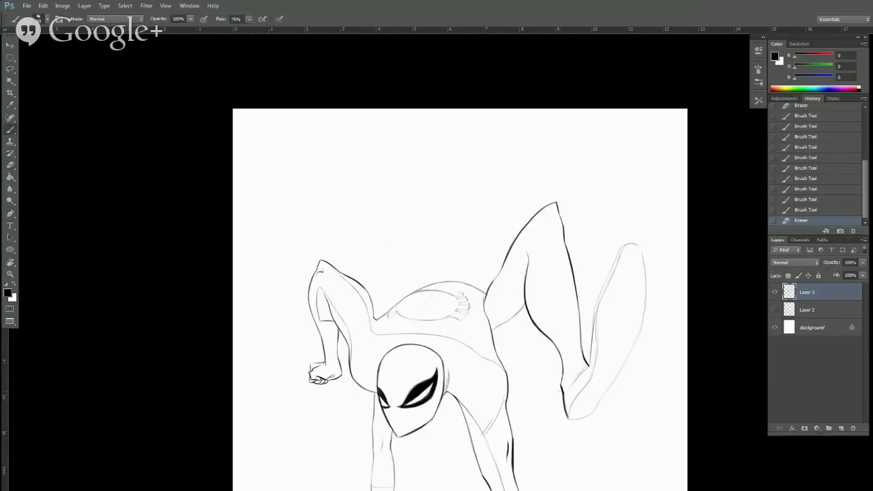
pyautogui.moveTo(561, 385); pyautogui.dragTo(564, 393)
pyautogui.moveTo(561, 386)
pyautogui.mouseDown()
pyautogui.moveTo(564, 395)
pyautogui.moveTo(561, 383)
pyautogui.mouseUp()
pyautogui.moveTo(561, 377); pyautogui.dragTo(562, 383)
# Erase the stray lines at the front of the raised ankle and redraw the crease there.
pyautogui.press('r')
pyautogui.moveTo(639, 320)
pyautogui.mouseDown()
pyautogui.moveTo(669, 250)
pyautogui.moveTo(591, 141)
pyautogui.mouseUp()
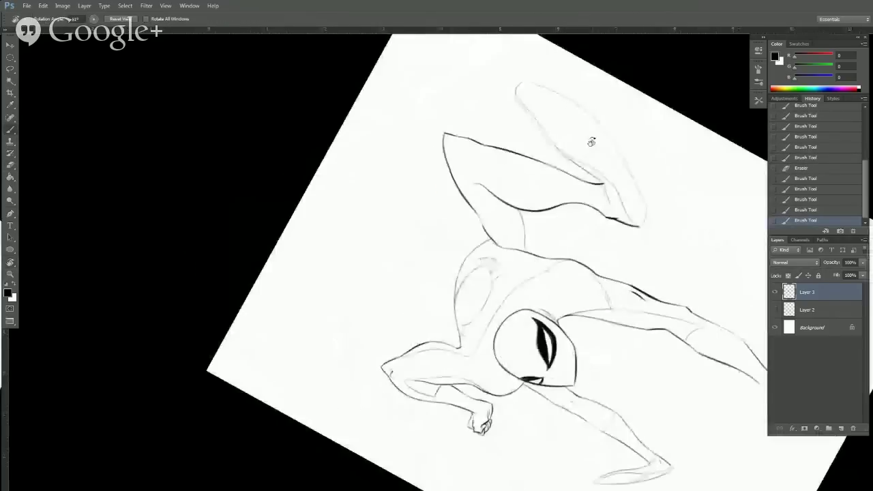
pyautogui.press('e')
pyautogui.moveTo(609, 209); pyautogui.dragTo(602, 187)
pyautogui.press('b')
pyautogui.moveTo(600, 185); pyautogui.dragTo(604, 188)
pyautogui.moveTo(606, 200)
pyautogui.mouseDown()
pyautogui.moveTo(601, 192)
pyautogui.moveTo(697, 302)
pyautogui.moveTo(601, 279)
pyautogui.moveTo(613, 303)
pyautogui.mouseUp()
# Ink the top edge of the raised foot from the ankle crease to the toes.
pyautogui.press('r')
pyautogui.moveTo(605, 271); pyautogui.dragTo(615, 310)
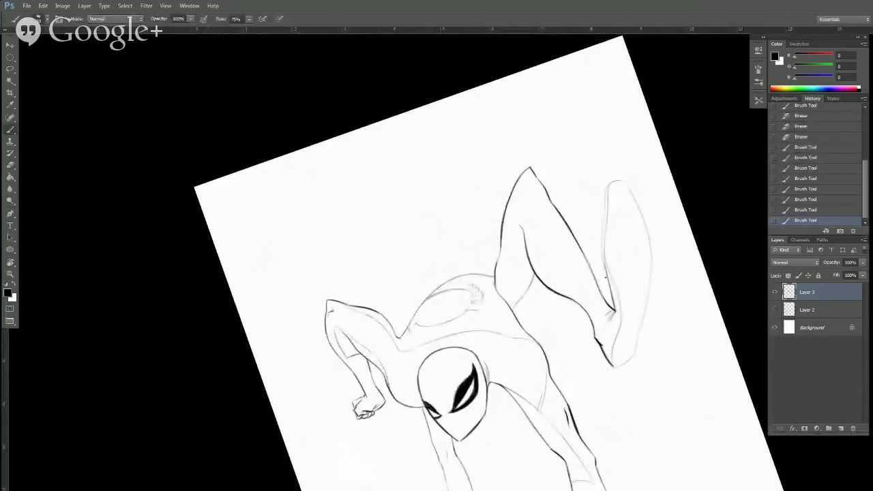
pyautogui.moveTo(602, 261); pyautogui.dragTo(611, 295)
pyautogui.press('r')
pyautogui.moveTo(687, 199); pyautogui.dragTo(634, 95)
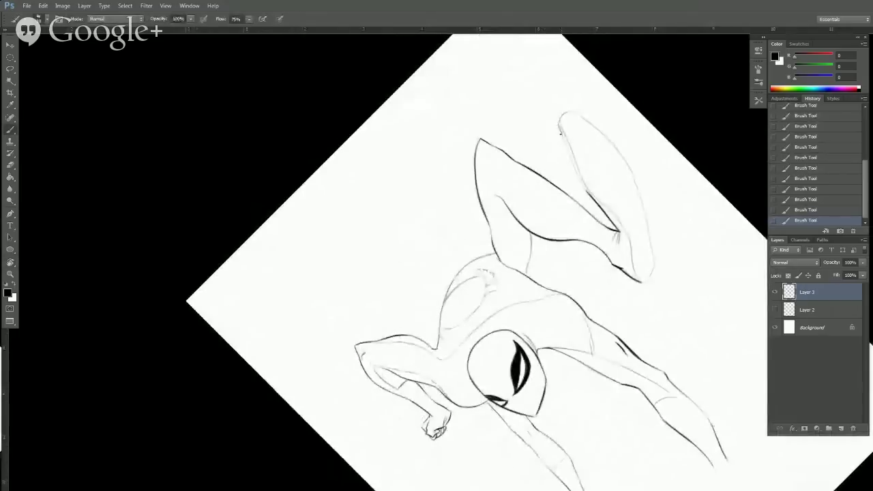
pyautogui.moveTo(559, 125); pyautogui.dragTo(577, 173)
pyautogui.moveTo(565, 140); pyautogui.dragTo(589, 196)
# Ink the rounded toe tip and the curve of the heel on the raised foot.
pyautogui.press('r')
pyautogui.moveTo(659, 277)
pyautogui.mouseDown()
pyautogui.moveTo(507, 148)
pyautogui.moveTo(573, 269)
pyautogui.mouseUp()
pyautogui.press('space')
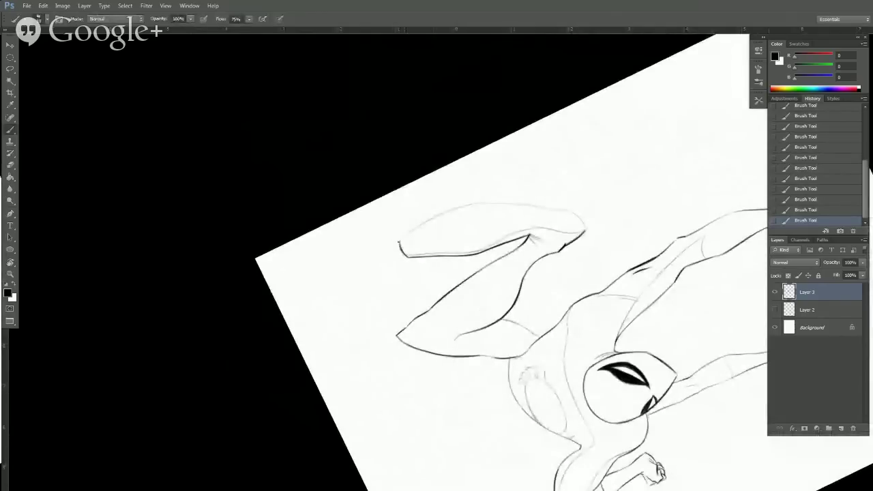
pyautogui.press('r')
pyautogui.moveTo(659, 269)
pyautogui.mouseDown()
pyautogui.moveTo(658, 255)
pyautogui.moveTo(445, 130)
pyautogui.moveTo(331, 176)
pyautogui.moveTo(307, 225)
pyautogui.moveTo(306, 209)
pyautogui.mouseUp()
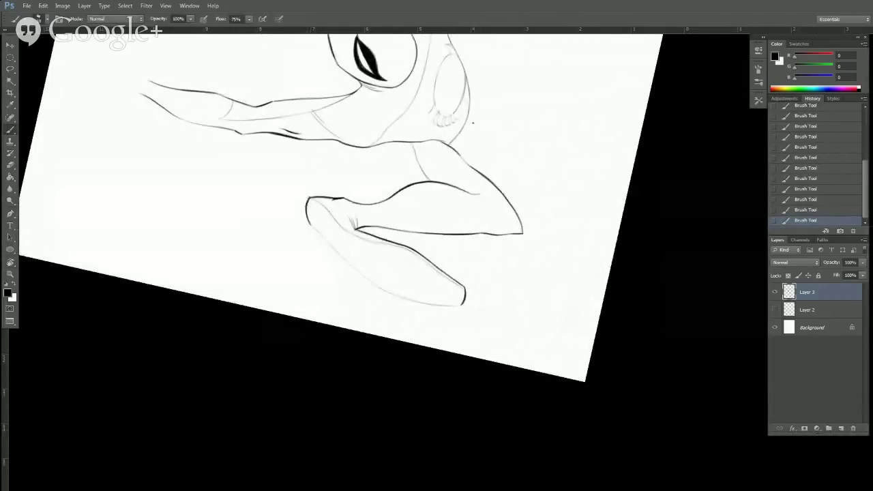
# Ink the long outer curve of the raised foot from the heel to the toe tip.
pyautogui.press('r')
pyautogui.moveTo(610, 277)
pyautogui.mouseDown()
pyautogui.moveTo(598, 328)
pyautogui.moveTo(556, 390)
pyautogui.mouseUp()
pyautogui.press('space')
pyautogui.moveTo(601, 286); pyautogui.dragTo(639, 360)
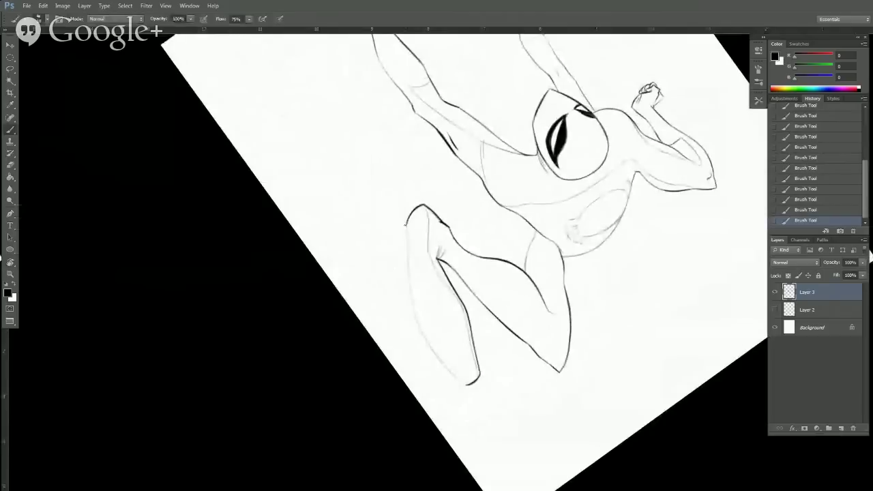
pyautogui.moveTo(406, 223); pyautogui.dragTo(410, 296)
pyautogui.moveTo(408, 255); pyautogui.dragTo(419, 330)
pyautogui.moveTo(407, 284); pyautogui.dragTo(418, 341)
pyautogui.moveTo(411, 307); pyautogui.dragTo(435, 353)
pyautogui.moveTo(416, 323); pyautogui.dragTo(462, 384)
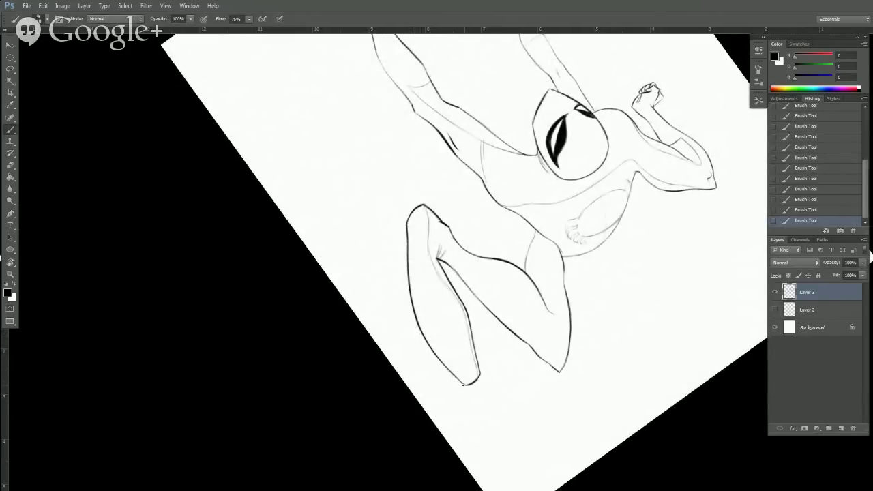
# Draw a second line just inside the raised foot's top edge and erase the stray bits along it.
pyautogui.press('r')
pyautogui.moveTo(449, 309)
pyautogui.mouseDown()
pyautogui.moveTo(585, 162)
pyautogui.moveTo(612, 202)
pyautogui.moveTo(579, 193)
pyautogui.moveTo(669, 277)
pyautogui.mouseUp()
pyautogui.keyDown('ctrl'); pyautogui.click(669, 277); pyautogui.keyUp('ctrl')
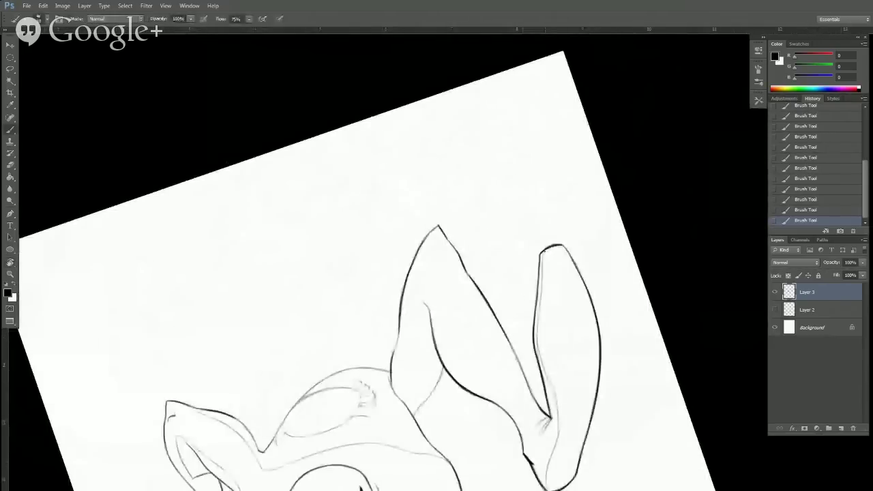
pyautogui.moveTo(543, 251); pyautogui.dragTo(539, 277)
pyautogui.moveTo(536, 319); pyautogui.dragTo(551, 391)
pyautogui.moveTo(596, 362); pyautogui.dragTo(594, 346)
pyautogui.press('e')
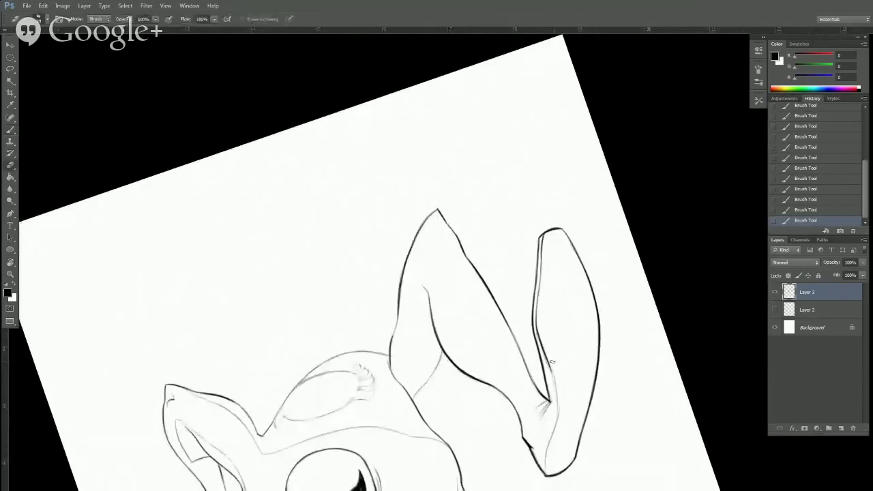
pyautogui.moveTo(548, 360); pyautogui.dragTo(550, 369)
pyautogui.moveTo(535, 331); pyautogui.dragTo(537, 341)
# Darken the raised foot's inner line and continue it past the ankle down to the heel.
pyautogui.press('b')
pyautogui.moveTo(596, 353); pyautogui.dragTo(592, 302)
pyautogui.press('r')
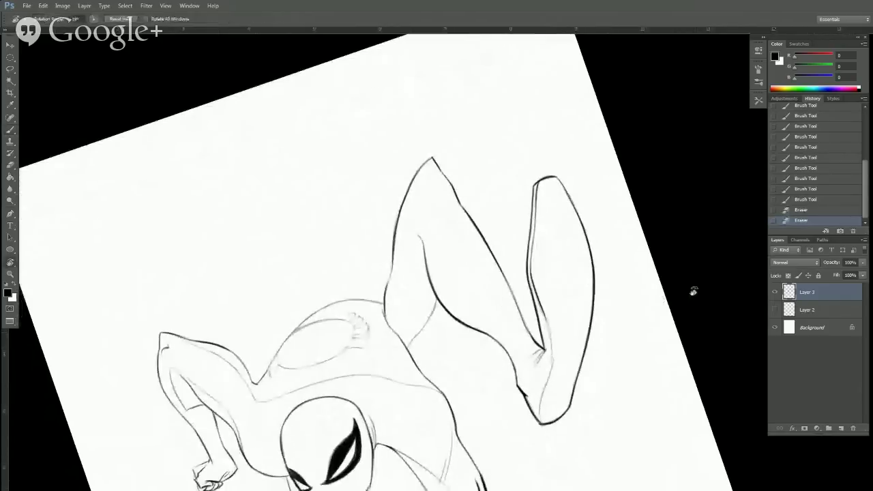
pyautogui.moveTo(693, 291); pyautogui.dragTo(689, 210)
pyautogui.moveTo(554, 281); pyautogui.dragTo(577, 320)
pyautogui.press('e')
pyautogui.press('b')
pyautogui.moveTo(574, 312); pyautogui.dragTo(582, 381)
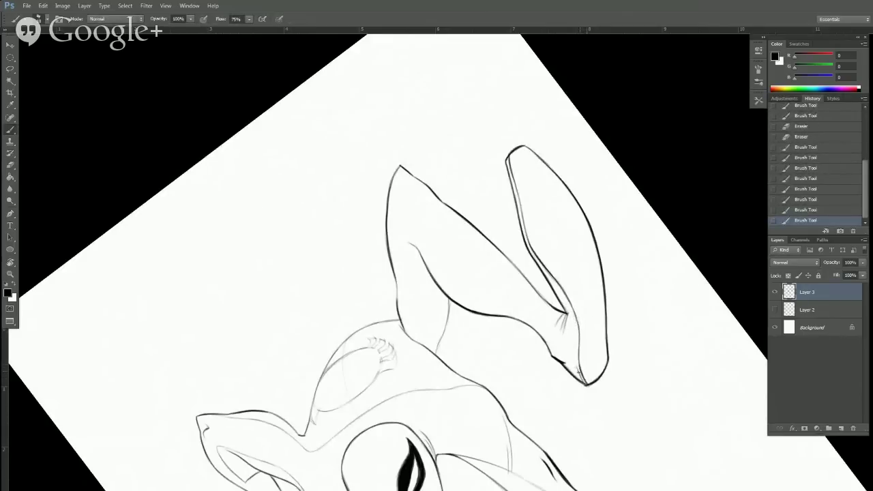
# Draw thin parallel lines across the raised foot near the ankle and erase the overlap at its outer edge.
pyautogui.press('r')
pyautogui.moveTo(614, 272); pyautogui.dragTo(614, 364)
pyautogui.press('r')
pyautogui.moveTo(620, 286); pyautogui.dragTo(559, 43)
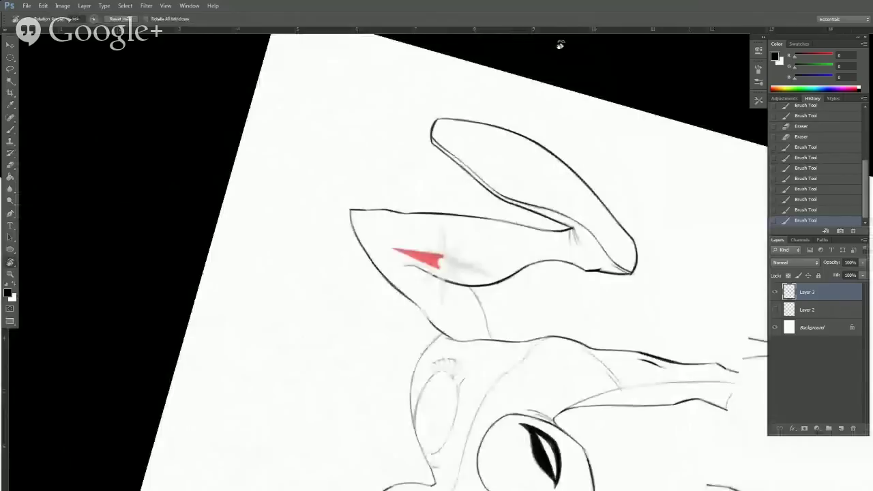
pyautogui.moveTo(566, 158); pyautogui.dragTo(573, 219)
pyautogui.moveTo(571, 170); pyautogui.dragTo(578, 226)
pyautogui.moveTo(570, 166); pyautogui.dragTo(579, 224)
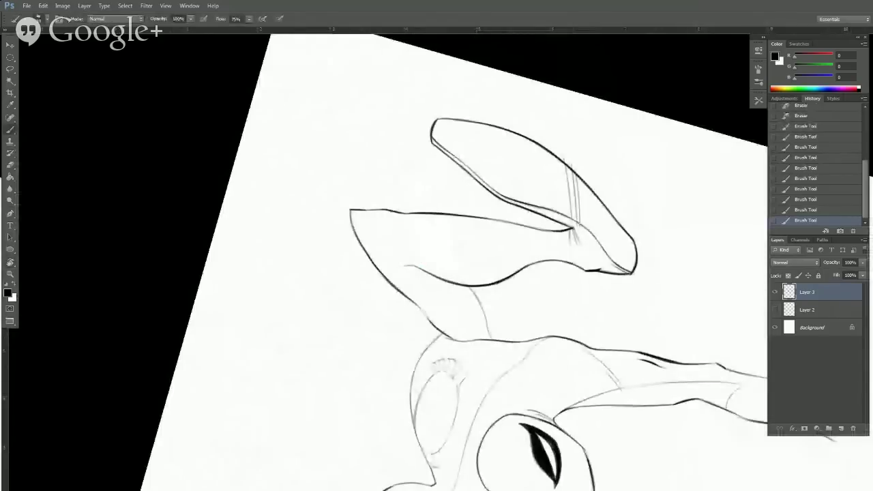
pyautogui.moveTo(583, 183); pyautogui.dragTo(587, 192)
pyautogui.press('e')
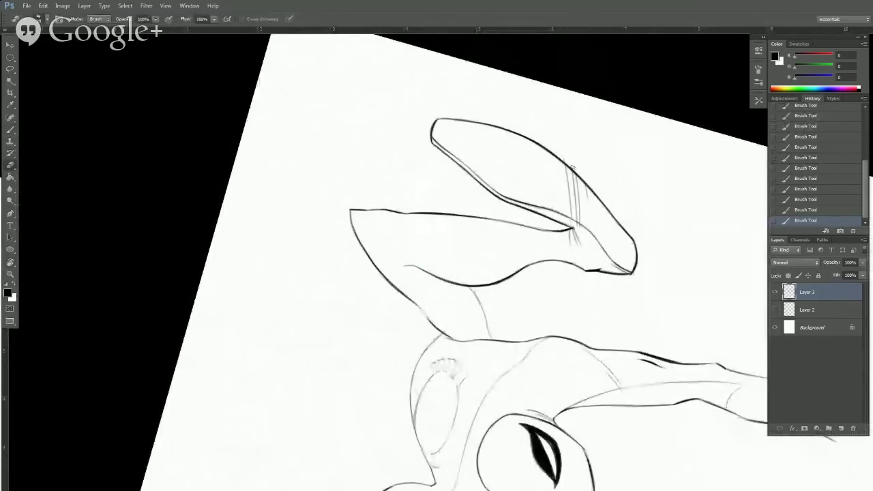
pyautogui.moveTo(561, 155); pyautogui.dragTo(568, 160)
pyautogui.press('r')
pyautogui.moveTo(646, 139); pyautogui.dragTo(673, 355)
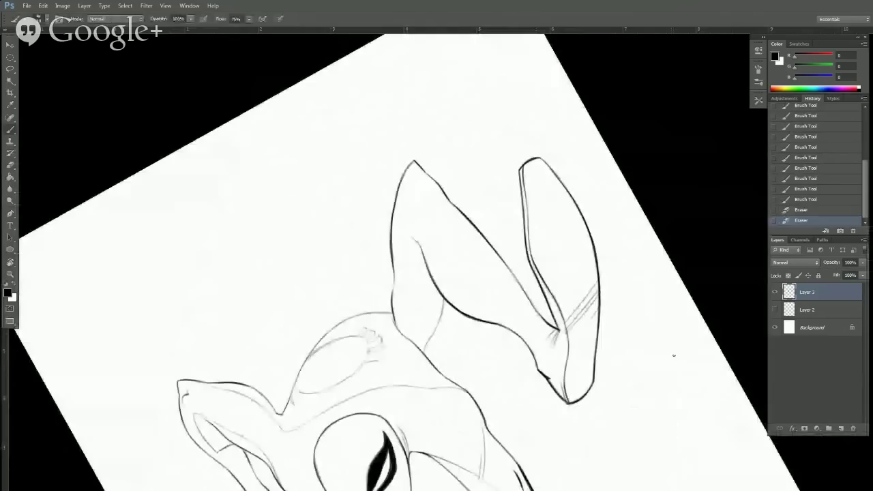
# Erase the stray overlap where the raised foot's inner line meets the ankle.
pyautogui.press('b')
pyautogui.press('r')
pyautogui.moveTo(618, 314); pyautogui.dragTo(611, 332)
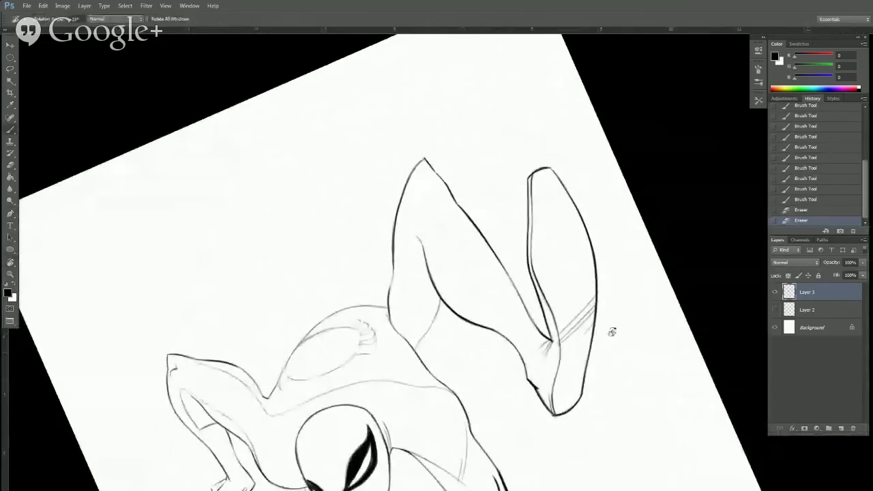
pyautogui.press('e')
pyautogui.moveTo(556, 348); pyautogui.dragTo(554, 342)
pyautogui.press('b')
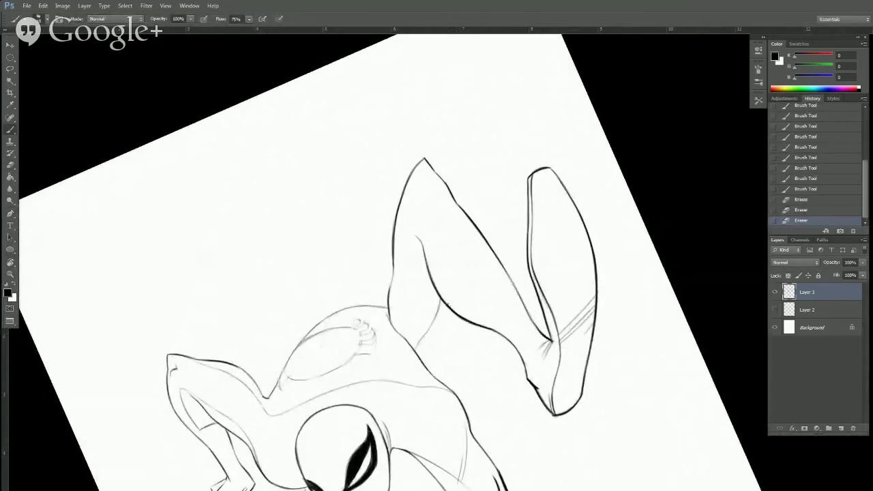
# Draw a thin curved contour line across the middle of the raised lower leg, from one edge to the other.
pyautogui.moveTo(447, 300); pyautogui.dragTo(464, 253)
pyautogui.press('r')
pyautogui.moveTo(617, 204)
pyautogui.mouseDown()
pyautogui.moveTo(618, 195)
pyautogui.moveTo(391, 163)
pyautogui.mouseUp()
pyautogui.press('b')
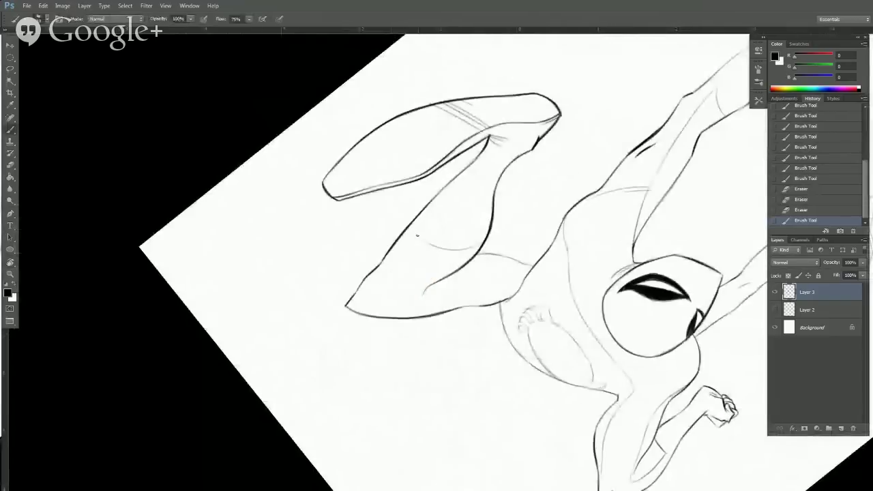
pyautogui.moveTo(416, 235)
pyautogui.mouseDown()
pyautogui.moveTo(413, 222)
pyautogui.moveTo(430, 244)
pyautogui.mouseUp()
pyautogui.hotkey('ctrl', 'z')
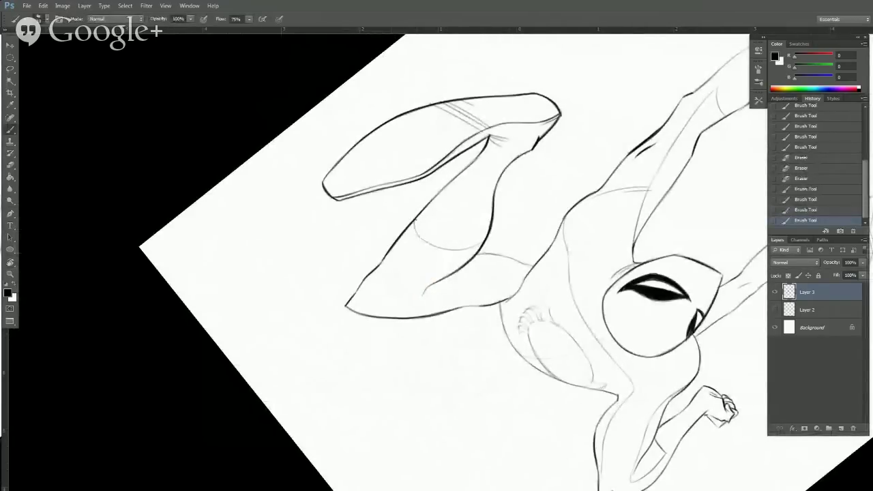
# Thicken the curve of the head's outline from the crown down the side beside the larger eye.
pyautogui.press('r')
pyautogui.moveTo(640, 235)
pyautogui.mouseDown()
pyautogui.moveTo(641, 268)
pyautogui.moveTo(540, 402)
pyautogui.mouseUp()
pyautogui.scroll(-2, 542, 411)
pyautogui.press('r')
pyautogui.moveTo(700, 354); pyautogui.dragTo(623, 429)
pyautogui.press('space')
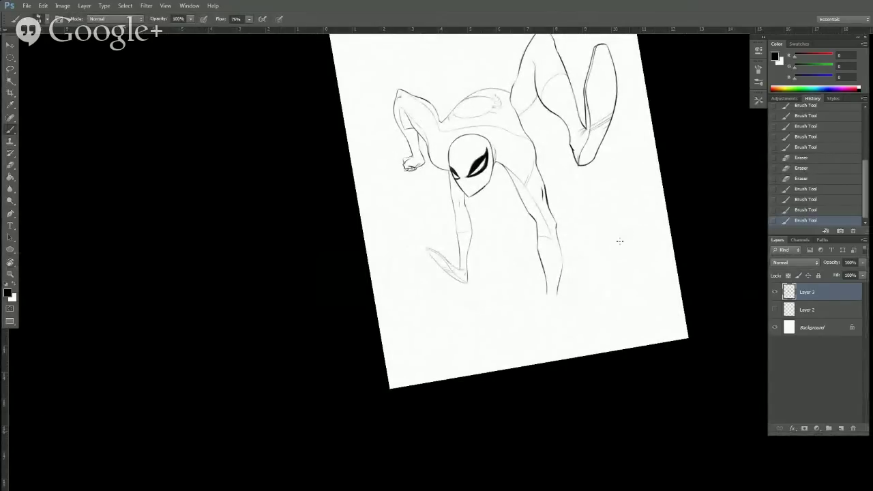
pyautogui.moveTo(623, 255); pyautogui.dragTo(610, 338)
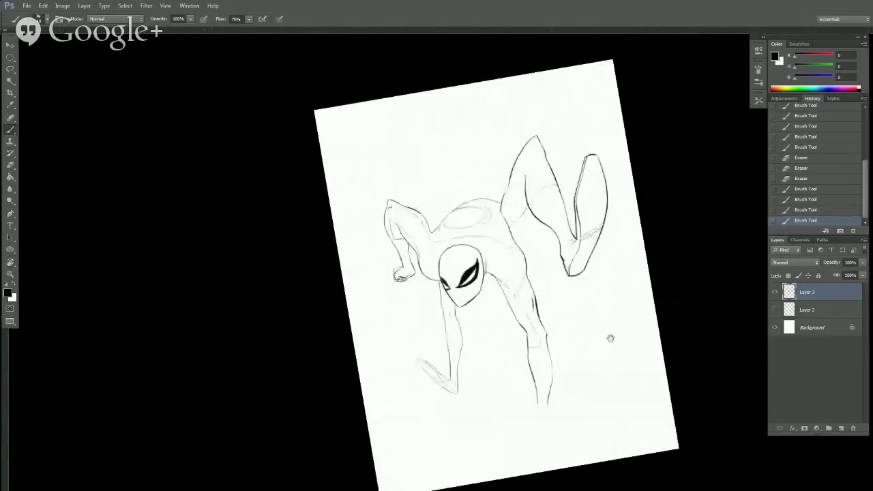
pyautogui.click(536, 324)
pyautogui.moveTo(538, 325); pyautogui.dragTo(580, 399)
pyautogui.moveTo(477, 272); pyautogui.dragTo(489, 257)
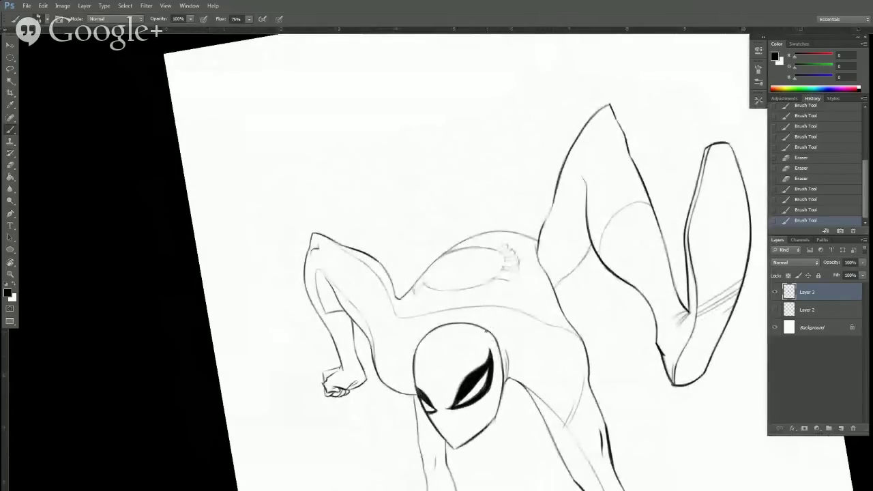
pyautogui.moveTo(493, 338); pyautogui.dragTo(497, 344)
pyautogui.moveTo(487, 330); pyautogui.dragTo(497, 343)
pyautogui.moveTo(488, 330)
pyautogui.mouseDown()
pyautogui.moveTo(503, 370)
pyautogui.moveTo(493, 420)
pyautogui.mouseUp()
# Darken the mask's cheek edge beside the larger eye down toward the jaw and erase its rough bits.
pyautogui.press('e')
pyautogui.click(499, 352)
pyautogui.press('b')
pyautogui.click(500, 354)
pyautogui.click(502, 356)
pyautogui.click(500, 386)
pyautogui.click(499, 399)
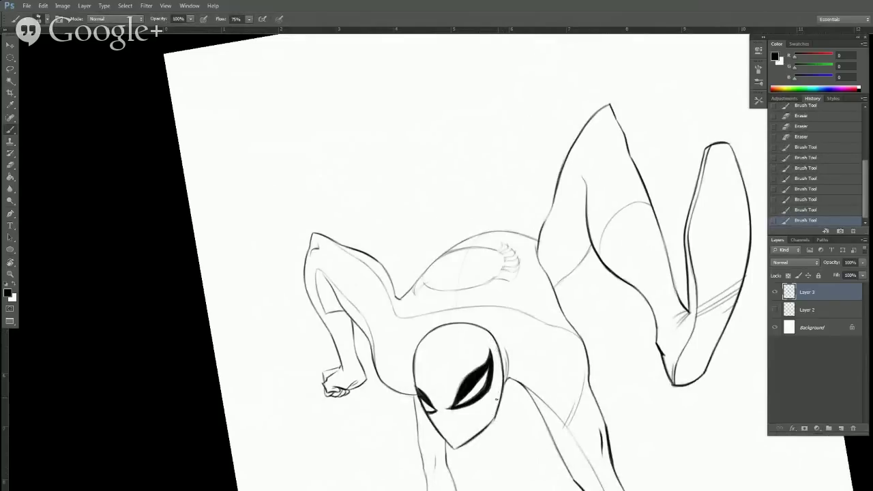
pyautogui.press('e')
pyautogui.click(491, 418)
pyautogui.press('b')
# Show the rough sketch on Layer 2, lasso its reaching hand and reposition it at the wrist, returning to Layer 3.
pyautogui.keyDown('alt'); pyautogui.click(512, 435); pyautogui.keyUp('alt')
pyautogui.moveTo(656, 389); pyautogui.dragTo(668, 309)
pyautogui.scroll(-8, 655, 354)
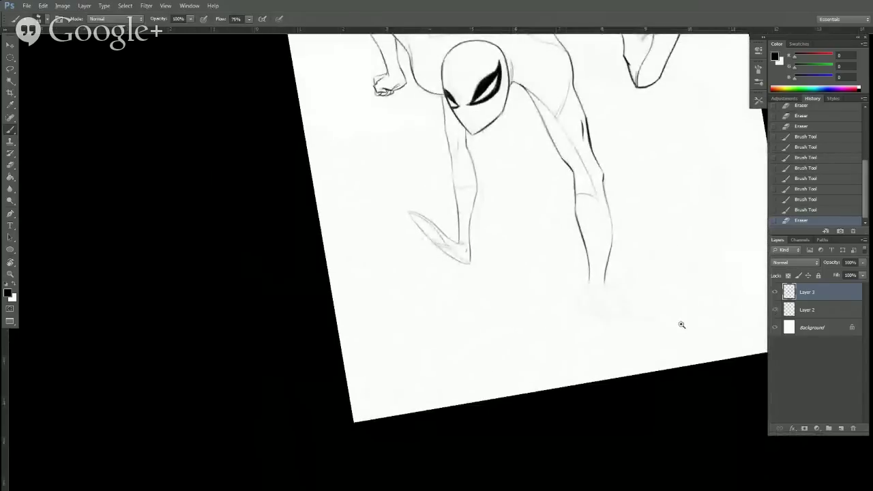
pyautogui.keyDown('ctrl'); pyautogui.click(682, 326); pyautogui.keyUp('ctrl')
pyautogui.moveTo(680, 346); pyautogui.dragTo(703, 477)
pyautogui.keyDown('alt'); pyautogui.click(677, 339); pyautogui.keyUp('alt')
pyautogui.moveTo(676, 336)
pyautogui.mouseDown()
pyautogui.moveTo(674, 428)
pyautogui.moveTo(668, 385)
pyautogui.mouseUp()
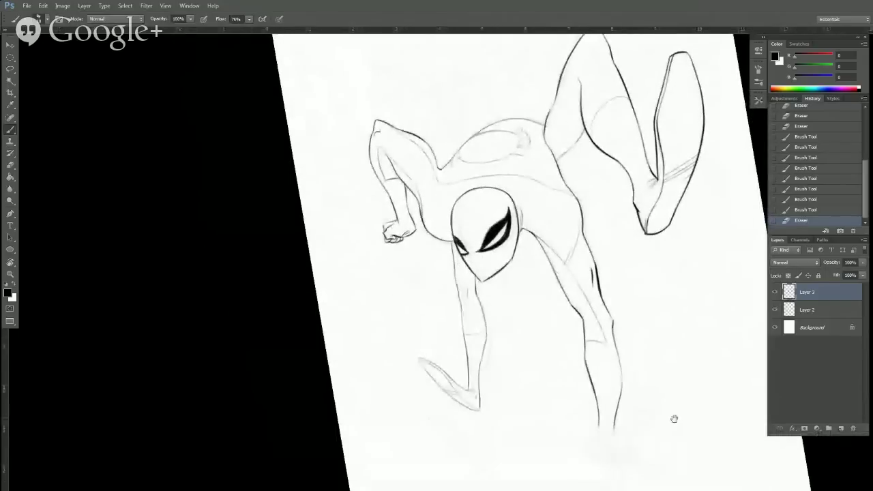
pyautogui.moveTo(670, 418)
pyautogui.mouseDown()
pyautogui.moveTo(672, 387)
pyautogui.moveTo(675, 407)
pyautogui.moveTo(666, 407)
pyautogui.mouseUp()
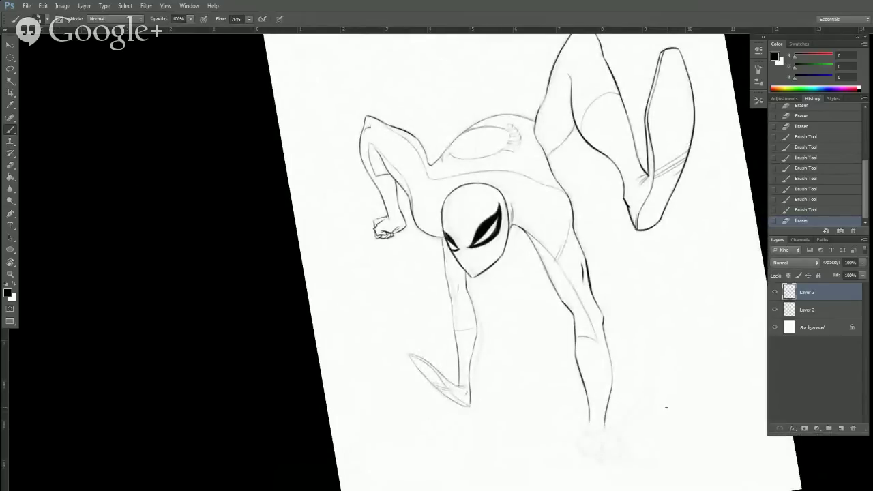
pyautogui.click(651, 374)
pyautogui.scroll(-3, 644, 351)
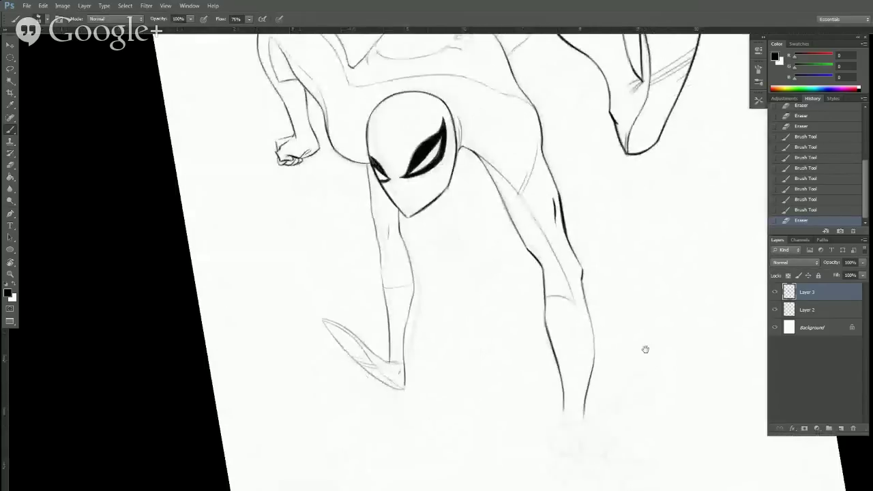
pyautogui.press('r')
pyautogui.moveTo(660, 365); pyautogui.dragTo(660, 316)
pyautogui.press('b')
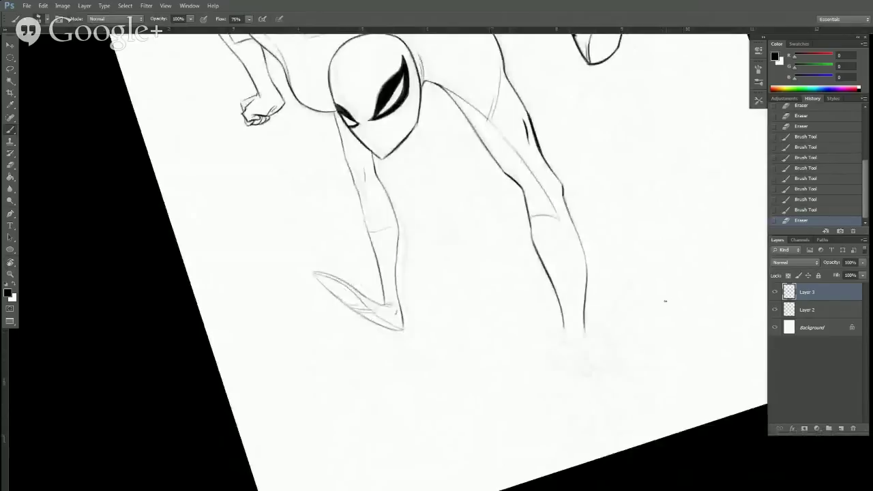
pyautogui.click(809, 310)
pyautogui.press('l')
pyautogui.moveTo(601, 315)
pyautogui.mouseDown()
pyautogui.moveTo(563, 332)
pyautogui.moveTo(534, 362)
pyautogui.moveTo(580, 421)
pyautogui.moveTo(667, 393)
pyautogui.moveTo(644, 235)
pyautogui.moveTo(601, 294)
pyautogui.moveTo(635, 344)
pyautogui.mouseUp()
pyautogui.press('v')
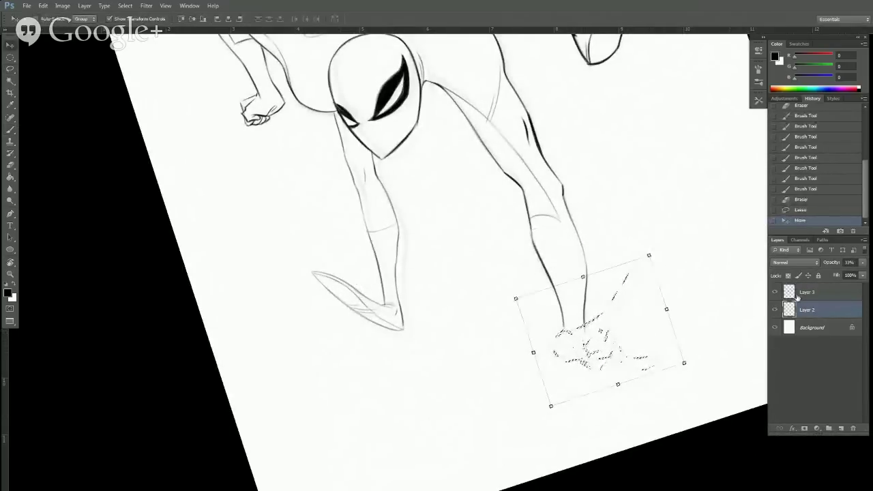
pyautogui.click(797, 294)
pyautogui.hotkey('ctrl', 'd')
# Ink the palm and thumb of the reaching hand at the end of the forearm.
pyautogui.press('b')
pyautogui.press('b')
pyautogui.moveTo(566, 329); pyautogui.dragTo(553, 339)
pyautogui.press('r')
pyautogui.moveTo(592, 243); pyautogui.dragTo(589, 262)
pyautogui.press('b')
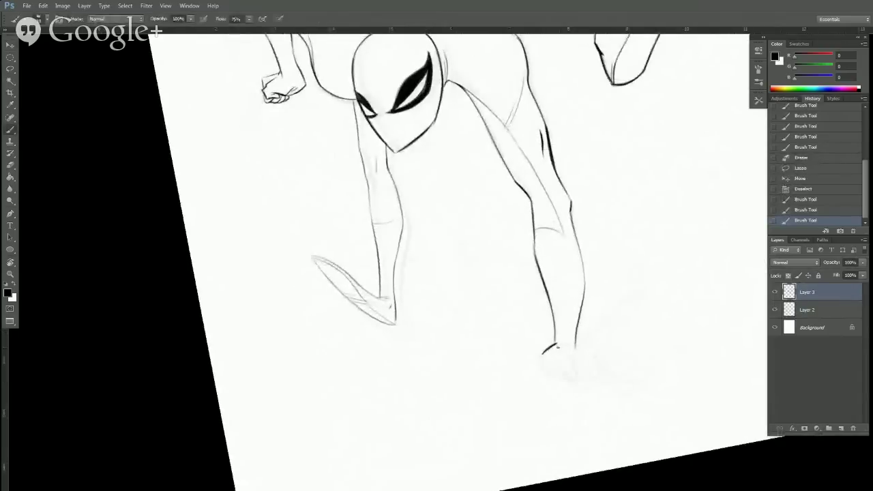
pyautogui.moveTo(557, 343)
pyautogui.mouseDown()
pyautogui.moveTo(566, 353)
pyautogui.moveTo(554, 363)
pyautogui.moveTo(577, 379)
pyautogui.mouseUp()
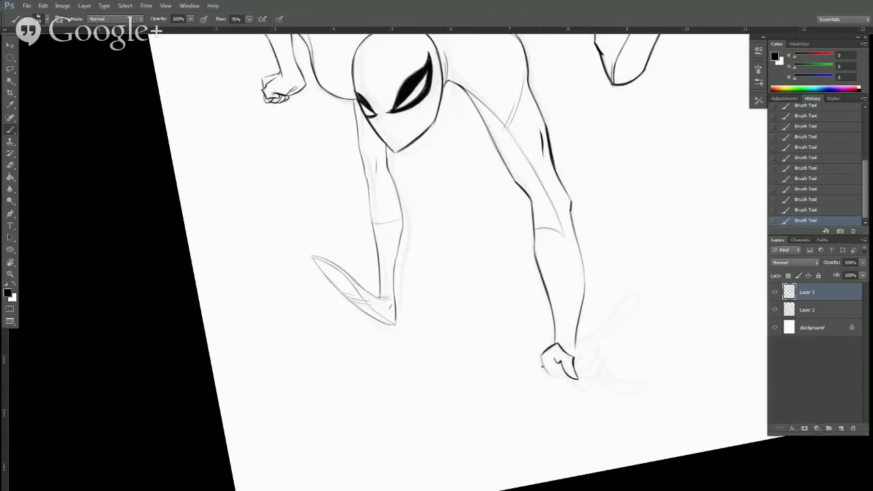
# Erase the end of the forearm's outer line where it meets the reaching hand's wrist.
pyautogui.press('r')
pyautogui.moveTo(711, 327)
pyautogui.mouseDown()
pyautogui.moveTo(648, 249)
pyautogui.moveTo(607, 238)
pyautogui.moveTo(600, 245)
pyautogui.mouseUp()
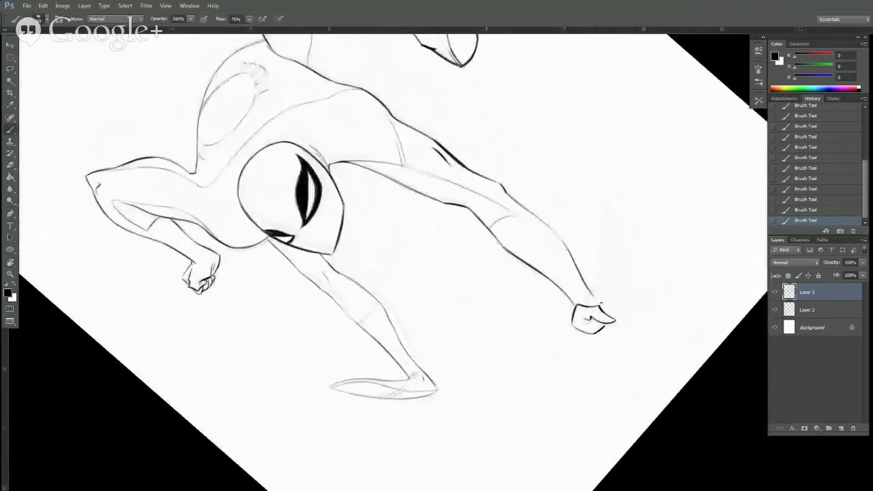
pyautogui.press('r')
pyautogui.moveTo(643, 300); pyautogui.dragTo(648, 237)
pyautogui.moveTo(648, 249); pyautogui.dragTo(646, 286)
pyautogui.press('e')
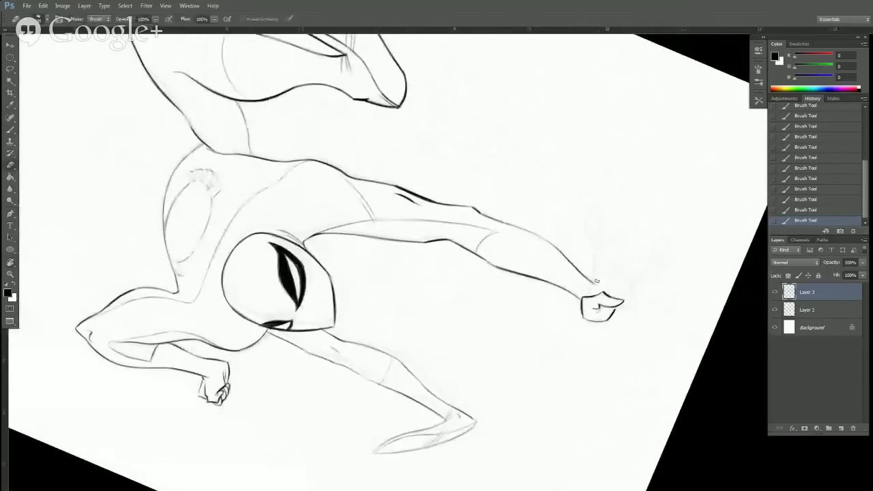
pyautogui.moveTo(594, 282); pyautogui.dragTo(639, 226)
pyautogui.press('r')
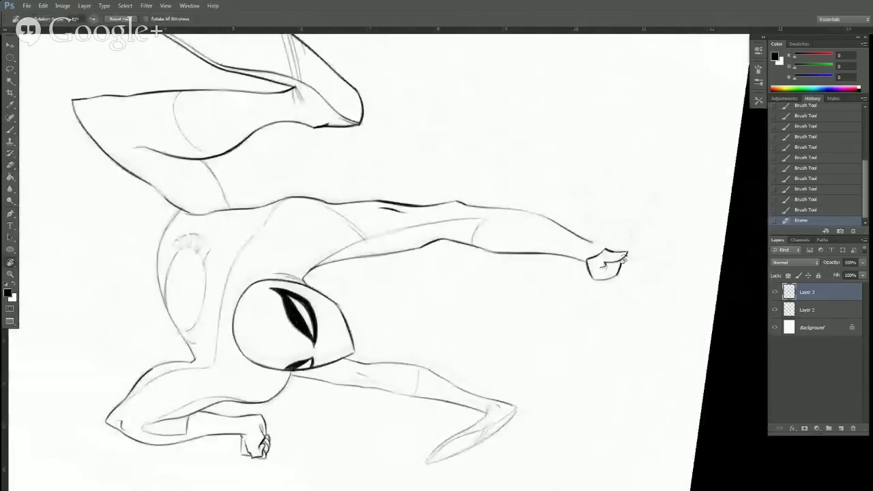
pyautogui.press('b')
pyautogui.moveTo(622, 262); pyautogui.dragTo(633, 254)
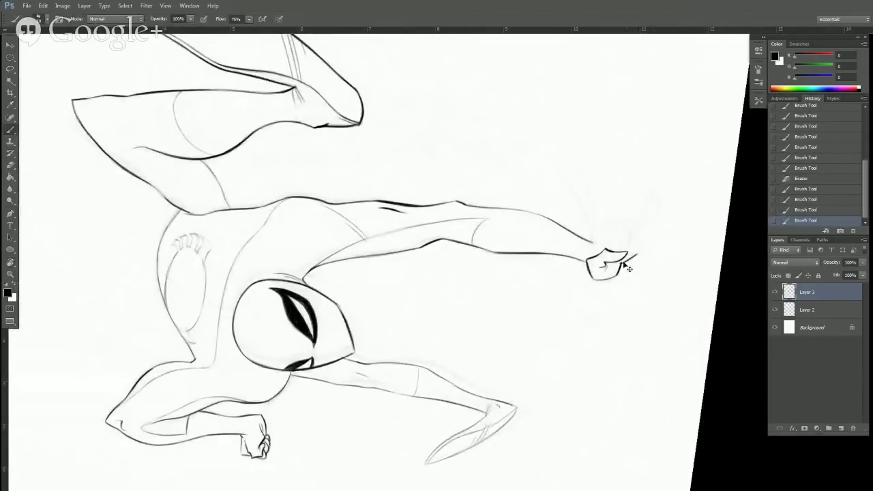
pyautogui.hotkey('ctrl', 'alt', 'z')
pyautogui.hotkey('ctrl', 'alt', 'z')
pyautogui.hotkey('ctrl', 'alt', 'z')
pyautogui.hotkey('ctrl', 'alt', 'z')
# Ink the angular outer edge of the reaching hand beyond the thumb, ending in a short finger line.
pyautogui.moveTo(621, 262); pyautogui.dragTo(633, 257)
pyautogui.moveTo(623, 262)
pyautogui.mouseDown()
pyautogui.moveTo(644, 247)
pyautogui.moveTo(674, 289)
pyautogui.moveTo(671, 302)
pyautogui.moveTo(626, 285)
pyautogui.mouseUp()
pyautogui.press('e')
pyautogui.press('b')
pyautogui.moveTo(625, 278)
pyautogui.mouseDown()
pyautogui.moveTo(636, 384)
pyautogui.moveTo(605, 417)
pyautogui.mouseUp()
pyautogui.press('e')
pyautogui.press('r')
pyautogui.press('b')
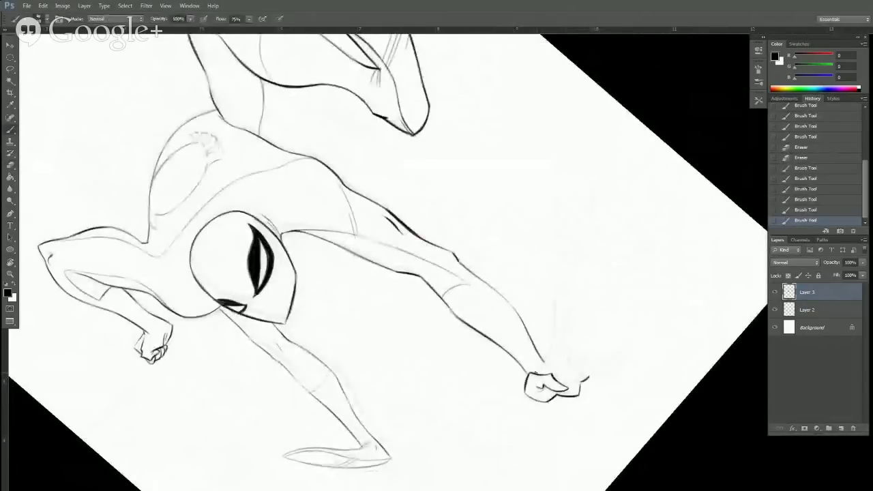
# Draw the reaching hand's edge from the wrist into the extended index finger and erase the overlap.
pyautogui.moveTo(537, 375); pyautogui.dragTo(547, 352)
pyautogui.press('r')
pyautogui.moveTo(634, 326); pyautogui.dragTo(637, 249)
pyautogui.press('space')
pyautogui.moveTo(637, 250); pyautogui.dragTo(646, 337)
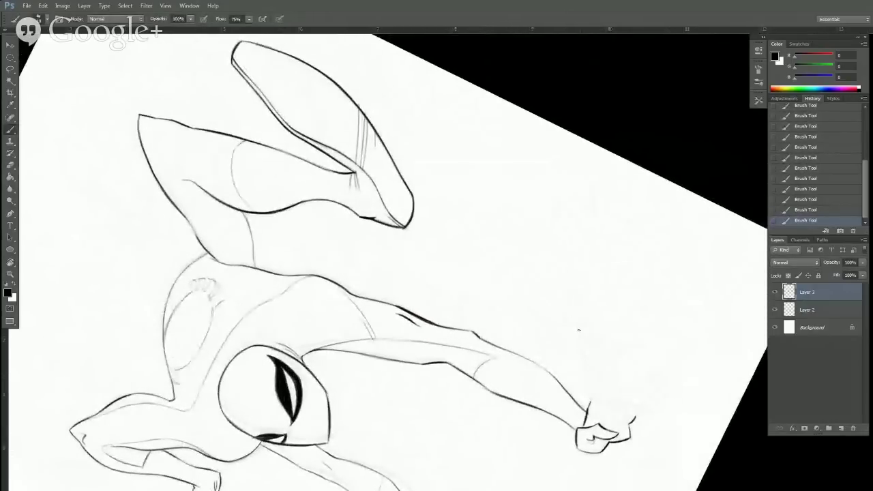
pyautogui.moveTo(582, 335); pyautogui.dragTo(586, 378)
pyautogui.press('e')
pyautogui.moveTo(585, 370); pyautogui.dragTo(582, 359)
pyautogui.press('b')
# Clean up the index finger's first edge and draw its rounded tip and opposite side back toward the hand.
pyautogui.press('r')
pyautogui.moveTo(571, 307)
pyautogui.mouseDown()
pyautogui.moveTo(549, 177)
pyautogui.moveTo(361, 328)
pyautogui.mouseUp()
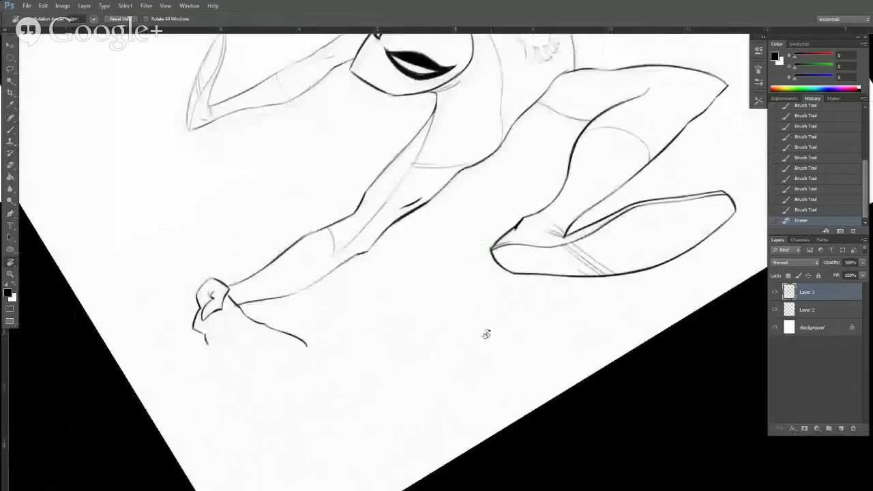
pyautogui.press('b')
pyautogui.press('r')
pyautogui.moveTo(598, 331)
pyautogui.mouseDown()
pyautogui.moveTo(671, 344)
pyautogui.moveTo(539, 379)
pyautogui.mouseUp()
pyautogui.press('b')
pyautogui.moveTo(462, 359); pyautogui.dragTo(594, 367)
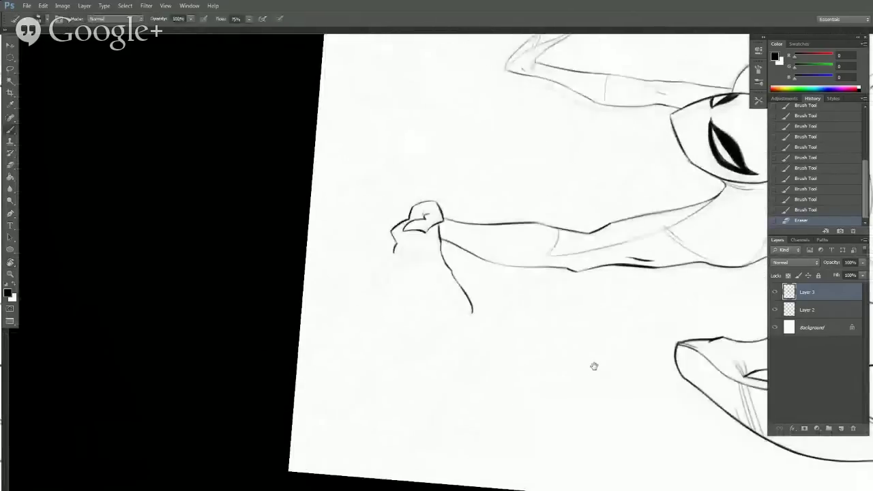
pyautogui.keyDown('ctrl'); pyautogui.click(589, 332); pyautogui.keyUp('ctrl')
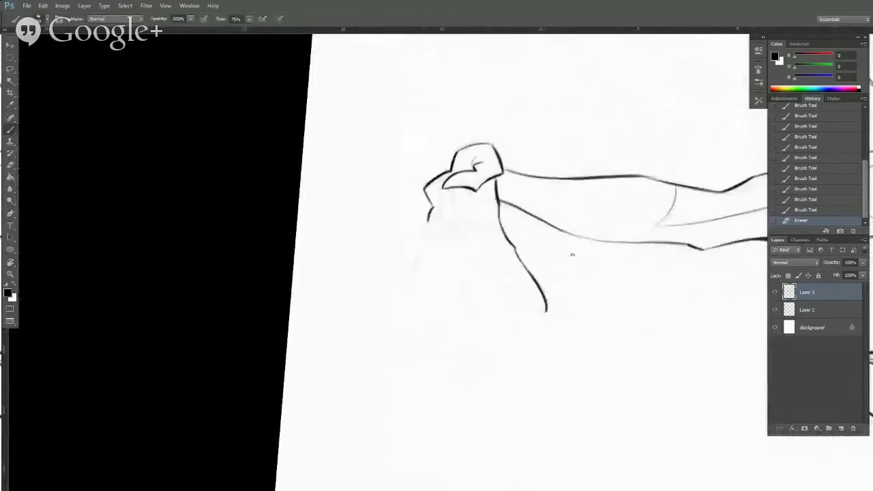
pyautogui.press('e')
pyautogui.moveTo(493, 195)
pyautogui.mouseDown()
pyautogui.moveTo(485, 222)
pyautogui.moveTo(495, 235)
pyautogui.moveTo(479, 213)
pyautogui.moveTo(517, 291)
pyautogui.mouseUp()
pyautogui.press('b')
pyautogui.moveTo(500, 262)
pyautogui.mouseDown()
pyautogui.moveTo(534, 307)
pyautogui.moveTo(517, 293)
pyautogui.moveTo(551, 312)
pyautogui.mouseUp()
pyautogui.press('e')
# Erase the rough spot on the index finger's outer edge and touch up the line there.
pyautogui.press('r')
pyautogui.moveTo(568, 345)
pyautogui.mouseDown()
pyautogui.moveTo(644, 240)
pyautogui.moveTo(390, 166)
pyautogui.mouseUp()
pyautogui.press('e')
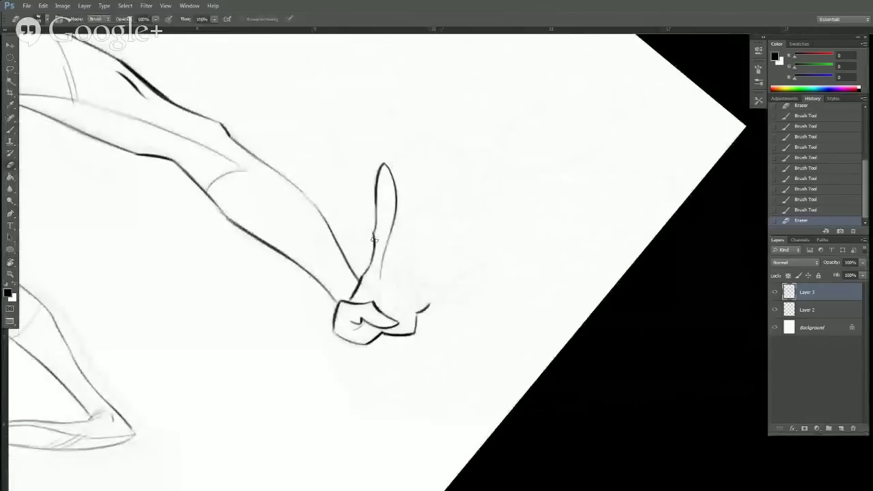
pyautogui.moveTo(374, 238)
pyautogui.mouseDown()
pyautogui.moveTo(362, 276)
pyautogui.moveTo(373, 247)
pyautogui.mouseUp()
pyautogui.press('b')
pyautogui.press('r')
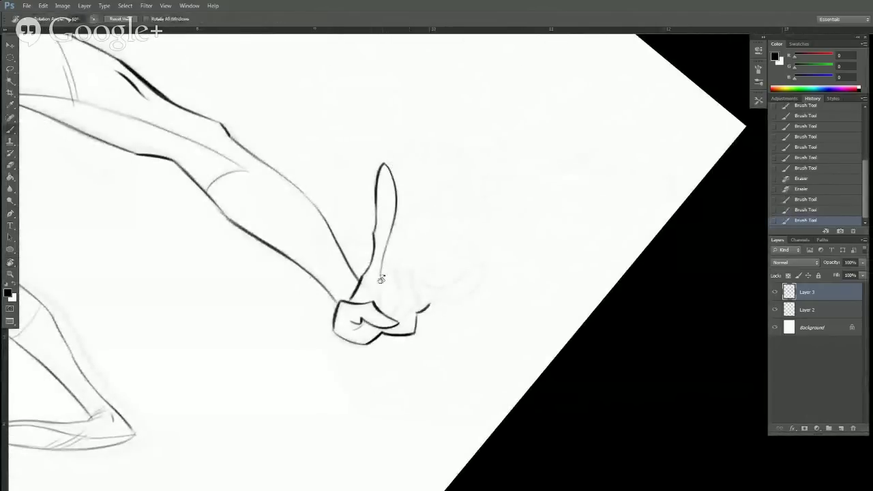
pyautogui.press('b')
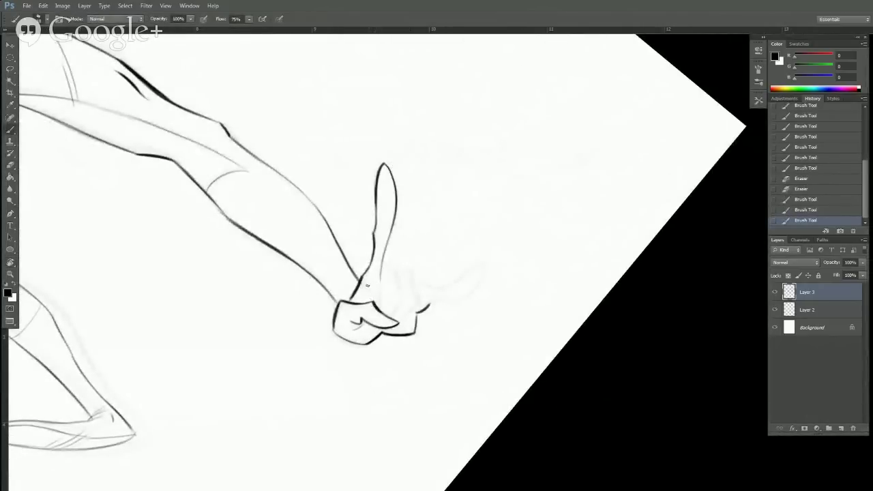
# Ink the two curled middle fingers between the index finger and the thumb of the reaching hand.
pyautogui.moveTo(367, 285)
pyautogui.mouseDown()
pyautogui.moveTo(404, 298)
pyautogui.moveTo(390, 308)
pyautogui.moveTo(400, 288)
pyautogui.moveTo(398, 238)
pyautogui.moveTo(404, 264)
pyautogui.moveTo(389, 316)
pyautogui.mouseUp()
pyautogui.hotkey('ctrl', 'z')
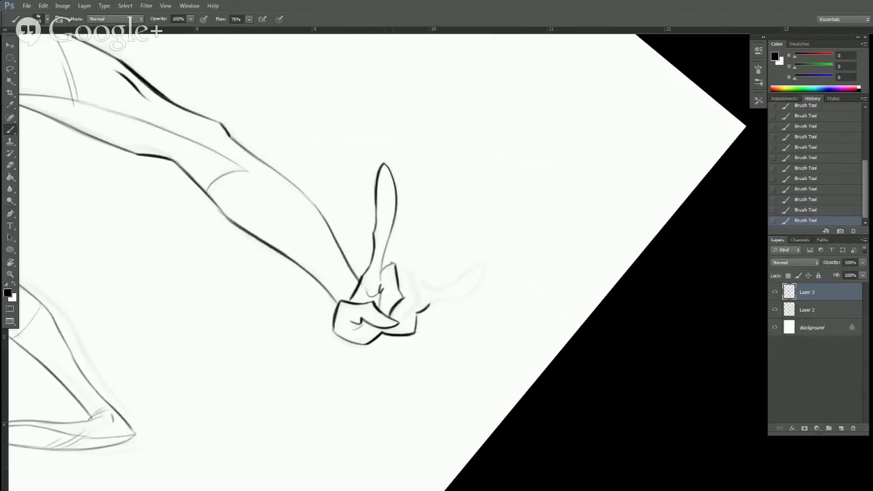
pyautogui.hotkey('ctrl', 'z')
pyautogui.press('r')
pyautogui.moveTo(593, 218)
pyautogui.mouseDown()
pyautogui.moveTo(553, 146)
pyautogui.moveTo(416, 308)
pyautogui.moveTo(423, 320)
pyautogui.mouseUp()
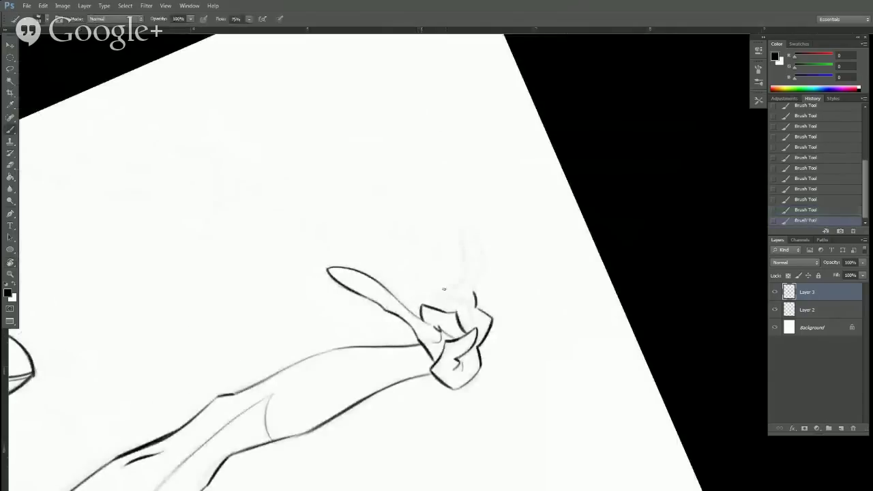
pyautogui.press('r')
pyautogui.moveTo(549, 250); pyautogui.dragTo(505, 362)
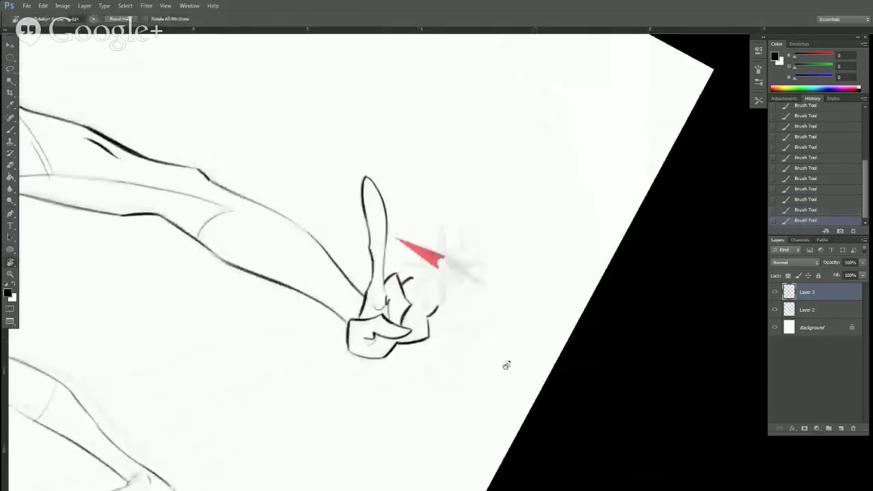
pyautogui.moveTo(411, 278)
pyautogui.mouseDown()
pyautogui.moveTo(424, 301)
pyautogui.moveTo(408, 329)
pyautogui.mouseUp()
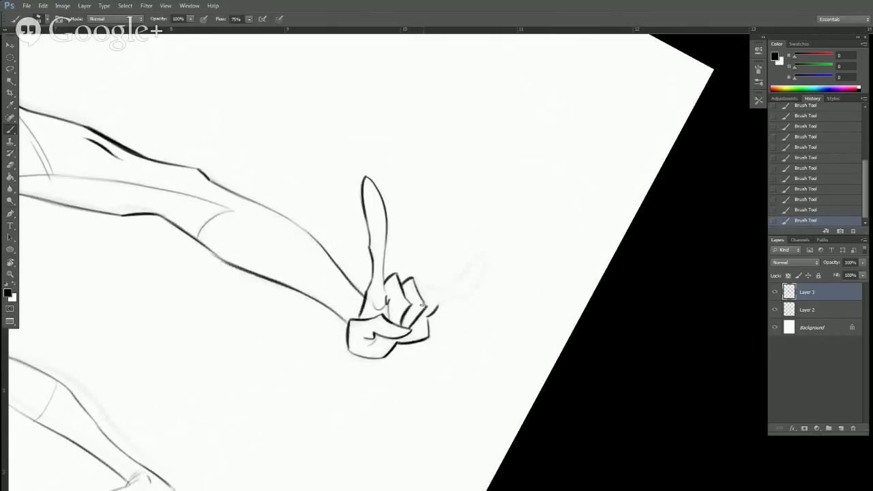
# Draw the extended little finger on the far side of the reaching hand and erase its stray marks.
pyautogui.press('r')
pyautogui.moveTo(624, 264)
pyautogui.mouseDown()
pyautogui.moveTo(530, 191)
pyautogui.moveTo(442, 298)
pyautogui.moveTo(552, 312)
pyautogui.mouseUp()
pyautogui.press('r')
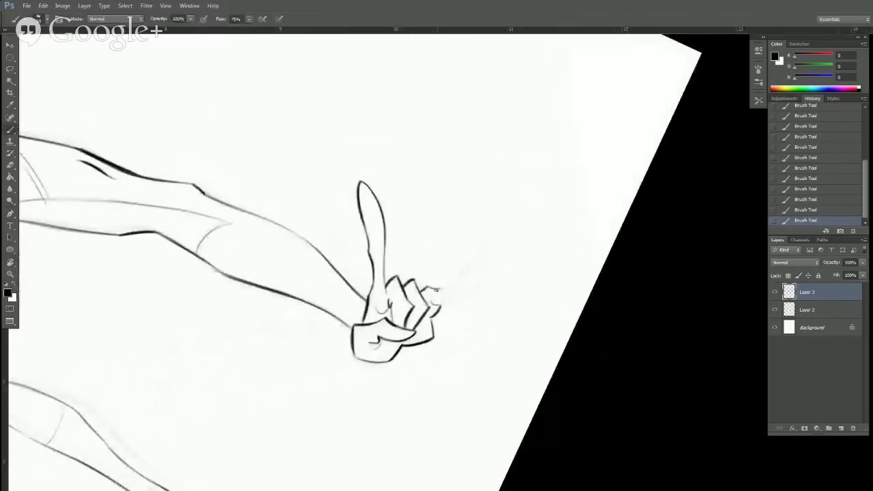
pyautogui.moveTo(446, 286); pyautogui.dragTo(477, 251)
pyautogui.moveTo(469, 294)
pyautogui.mouseDown()
pyautogui.moveTo(485, 271)
pyautogui.moveTo(483, 285)
pyautogui.mouseUp()
pyautogui.press('e')
pyautogui.press('b')
pyautogui.keyDown('alt'); pyautogui.click(488, 312); pyautogui.keyUp('alt')
pyautogui.keyDown('alt'); pyautogui.click(488, 312); pyautogui.keyUp('alt')
pyautogui.keyDown('alt'); pyautogui.click(488, 312); pyautogui.keyUp('alt')
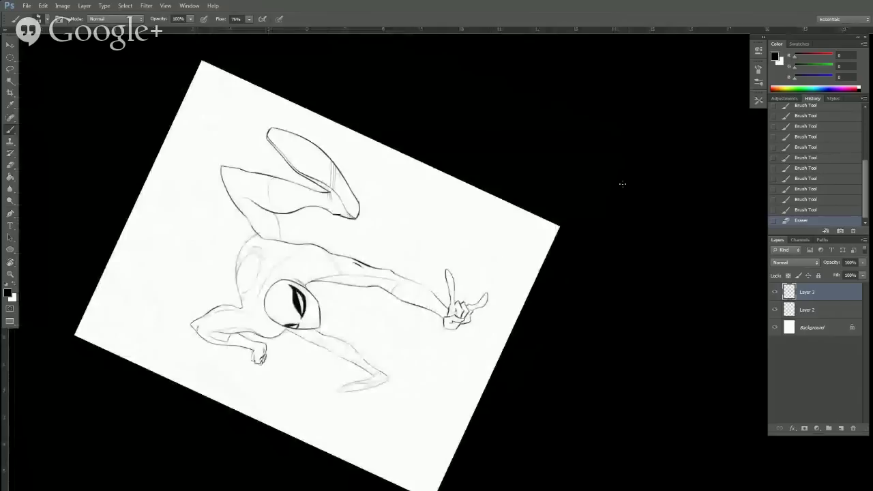
pyautogui.press('r')
pyautogui.moveTo(621, 185); pyautogui.dragTo(510, 385)
pyautogui.moveTo(589, 411); pyautogui.dragTo(590, 417)
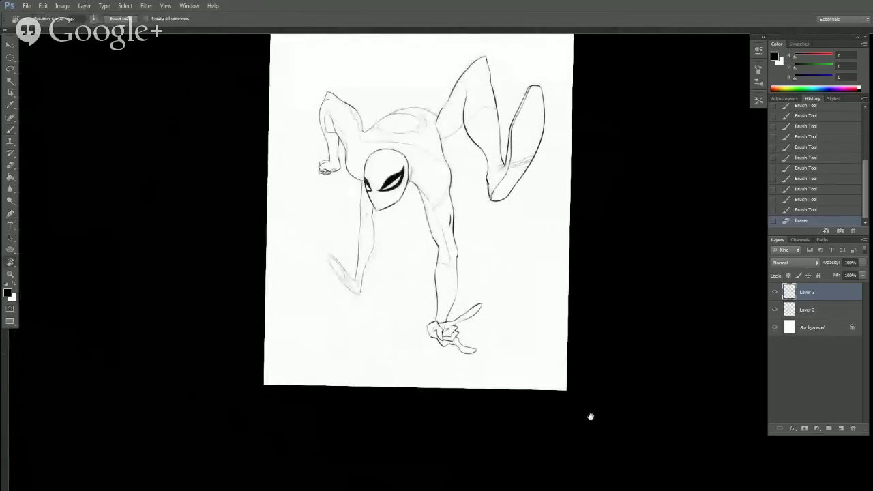
# Examine the whole figure and the finished reaching hand from several rotated and upside-down views.
pyautogui.moveTo(649, 346); pyautogui.dragTo(384, 408)
pyautogui.moveTo(638, 256); pyautogui.dragTo(382, 486)
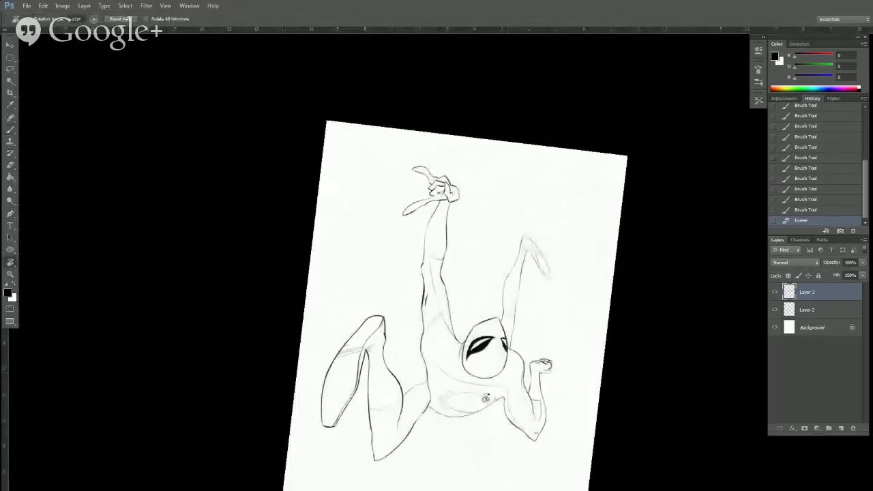
pyautogui.moveTo(679, 294); pyautogui.dragTo(429, 487)
pyautogui.moveTo(593, 300); pyautogui.dragTo(517, 449)
pyautogui.moveTo(619, 367); pyautogui.dragTo(578, 401)
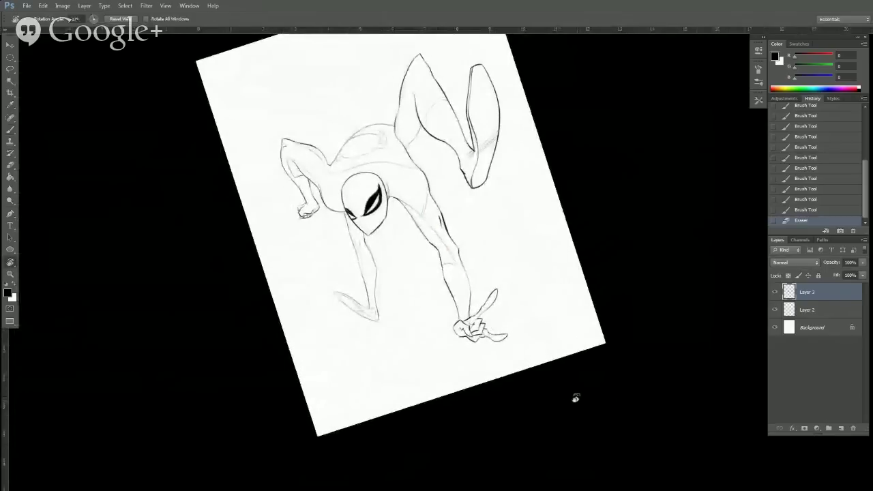
pyautogui.moveTo(624, 283); pyautogui.dragTo(571, 332)
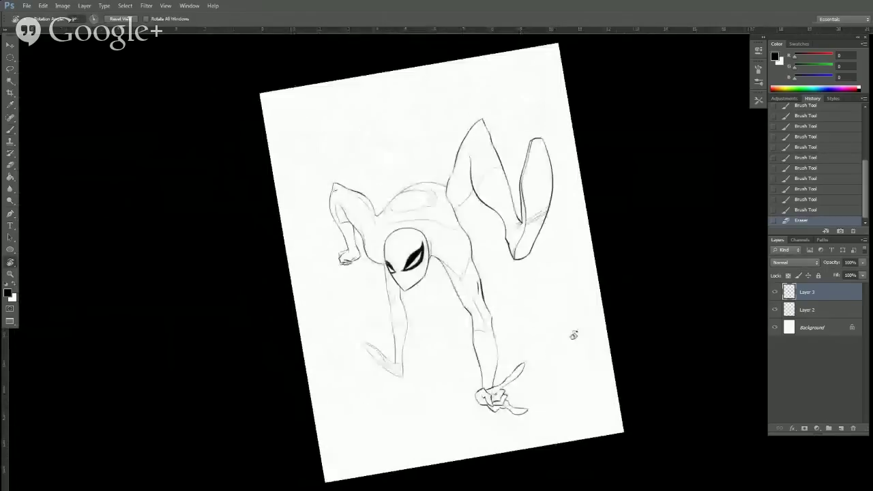
pyautogui.hotkey('ctrl', '+')
pyautogui.moveTo(543, 422); pyautogui.dragTo(537, 343)
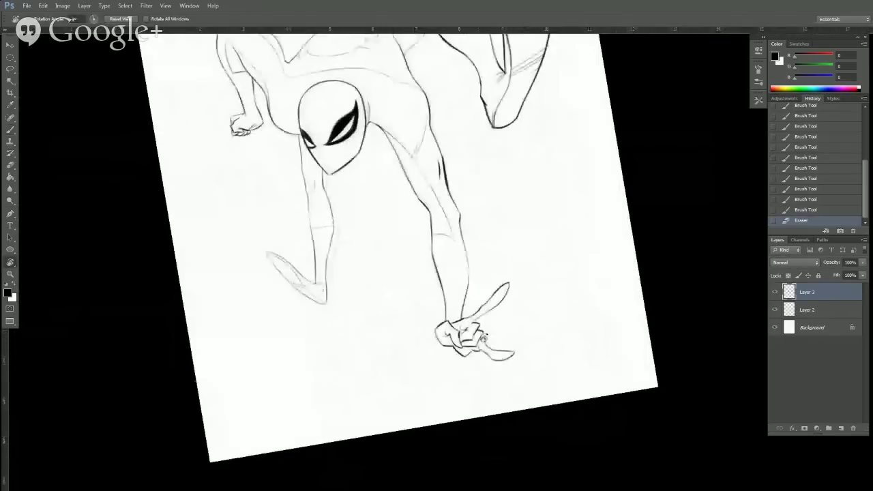
# Ink the outer edge of the far arm's hand and start darkening that arm's contours below the head.
pyautogui.press('b')
pyautogui.moveTo(453, 314); pyautogui.dragTo(504, 414)
pyautogui.moveTo(317, 352)
pyautogui.mouseDown()
pyautogui.moveTo(347, 385)
pyautogui.moveTo(378, 401)
pyautogui.mouseUp()
pyautogui.press('r')
pyautogui.moveTo(531, 241); pyautogui.dragTo(519, 212)
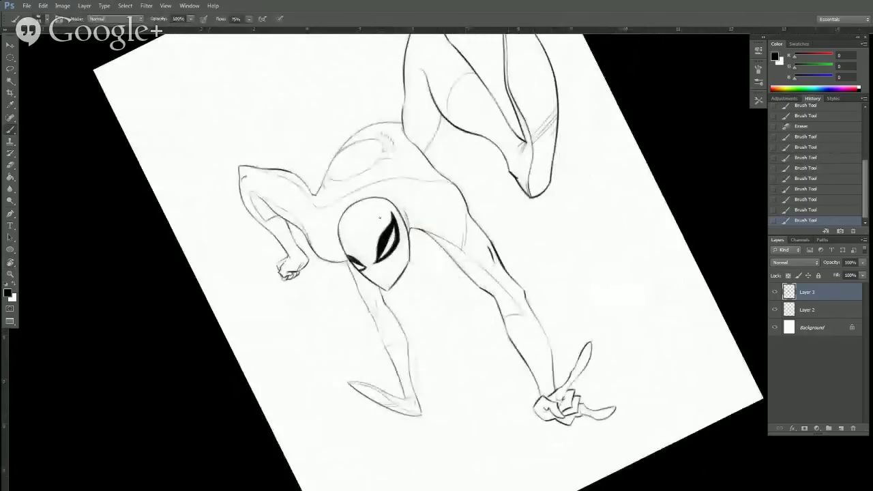
pyautogui.press('e')
pyautogui.moveTo(346, 263); pyautogui.dragTo(357, 283)
pyautogui.hotkey('ctrl', 'z')
pyautogui.press('b')
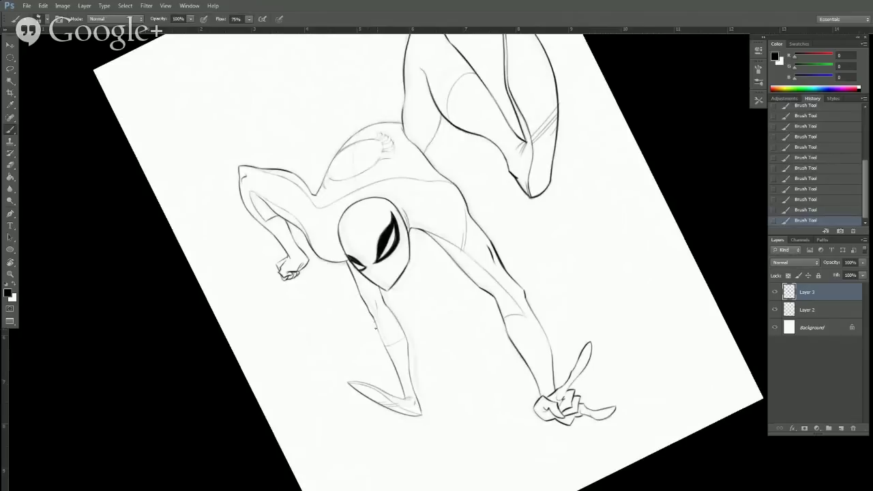
# Ink the far forearm's remaining contour between the elbow and the wrist.
pyautogui.press('r')
pyautogui.moveTo(478, 431)
pyautogui.mouseDown()
pyautogui.moveTo(580, 179)
pyautogui.moveTo(412, 99)
pyautogui.mouseUp()
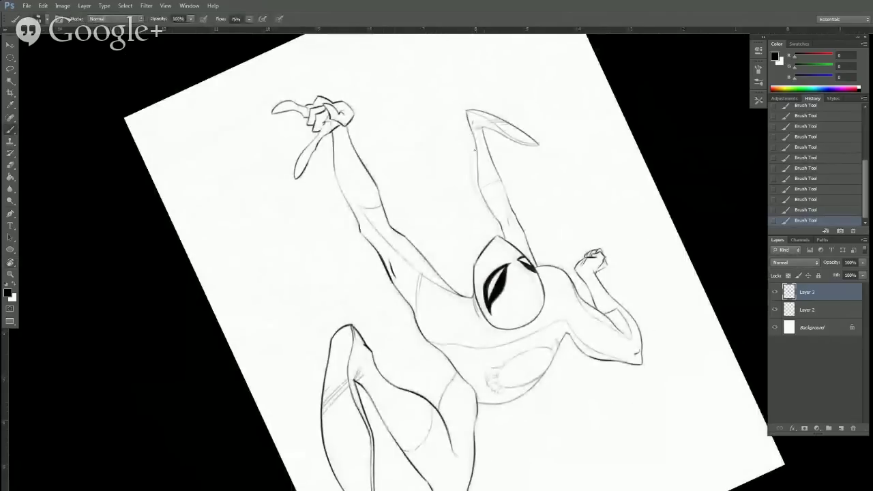
pyautogui.press('r')
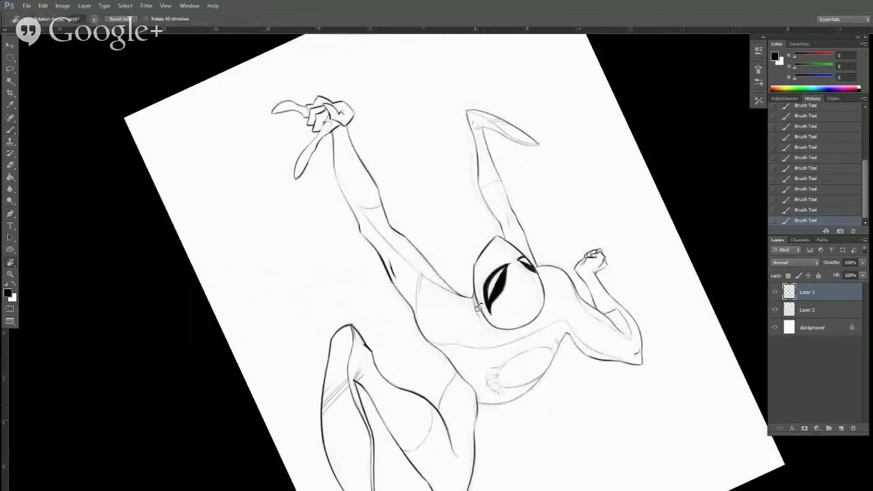
pyautogui.moveTo(540, 341); pyautogui.dragTo(564, 250)
pyautogui.press('Escape')
pyautogui.keyDown('alt'); pyautogui.click(551, 392); pyautogui.keyUp('alt')
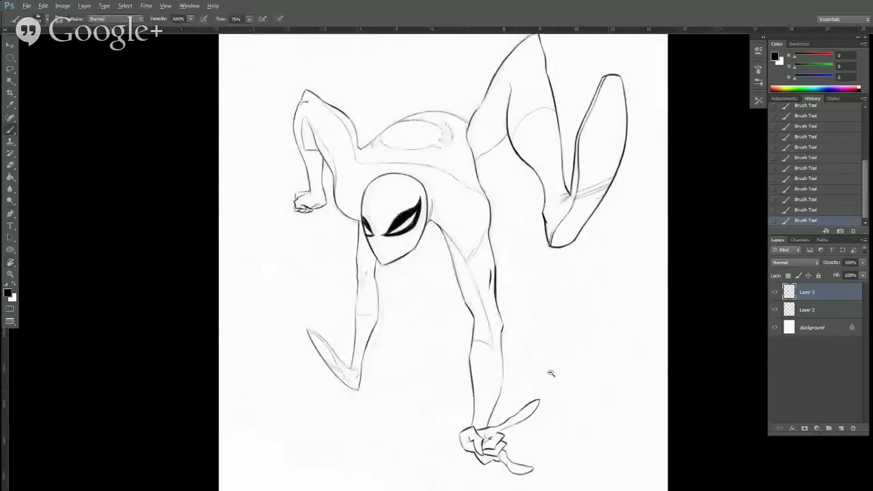
# Hide the Layer 2 sketch and flip the canvas horizontally.
pyautogui.click(774, 310)
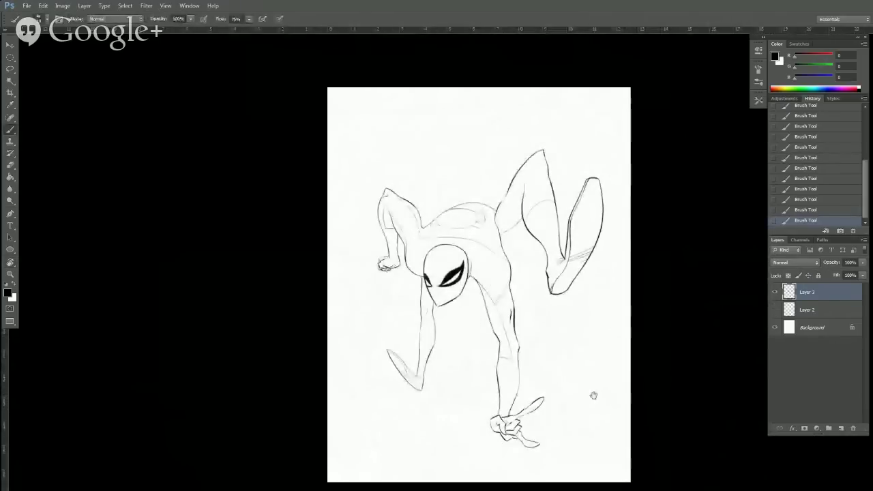
pyautogui.moveTo(595, 396); pyautogui.dragTo(630, 399)
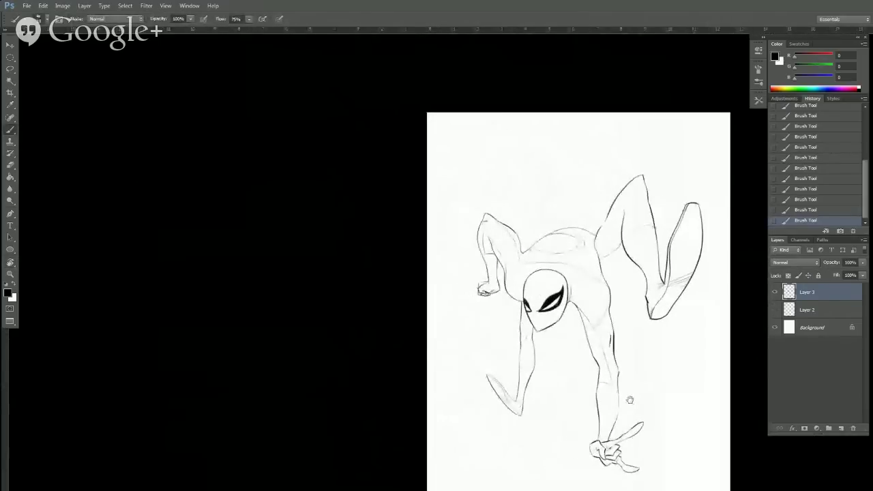
pyautogui.click(62, 5)
pyautogui.moveTo(88, 90)
pyautogui.click(183, 128)
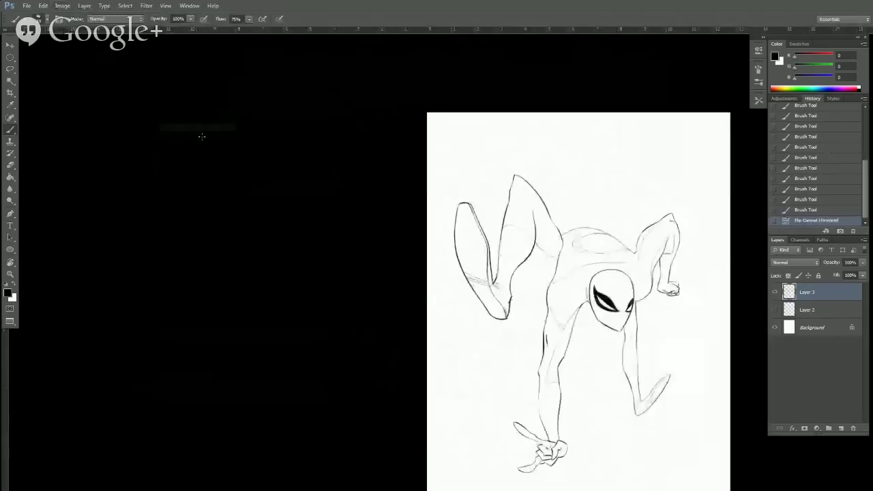
# Refine the black lower rim of the mask's larger eye with brush and eraser strokes.
pyautogui.moveTo(622, 395); pyautogui.dragTo(587, 408)
pyautogui.scroll(4, 586, 408)
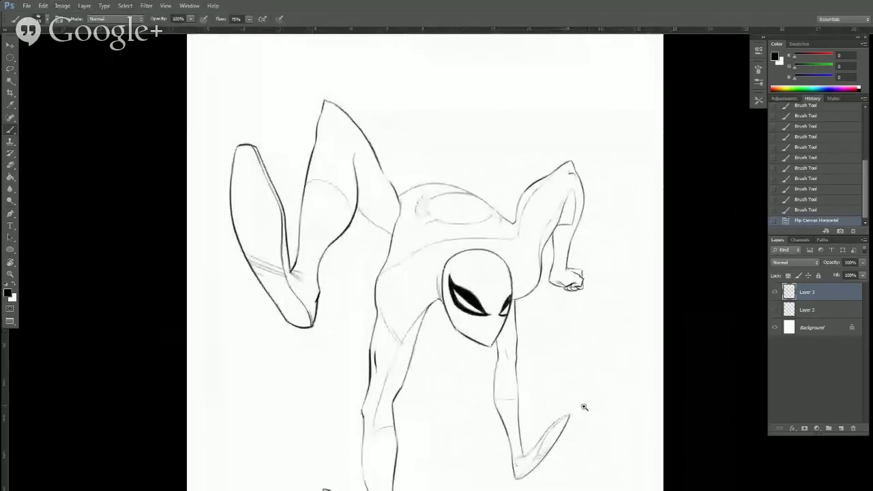
pyautogui.keyDown('ctrl'); pyautogui.click(557, 374); pyautogui.keyUp('ctrl')
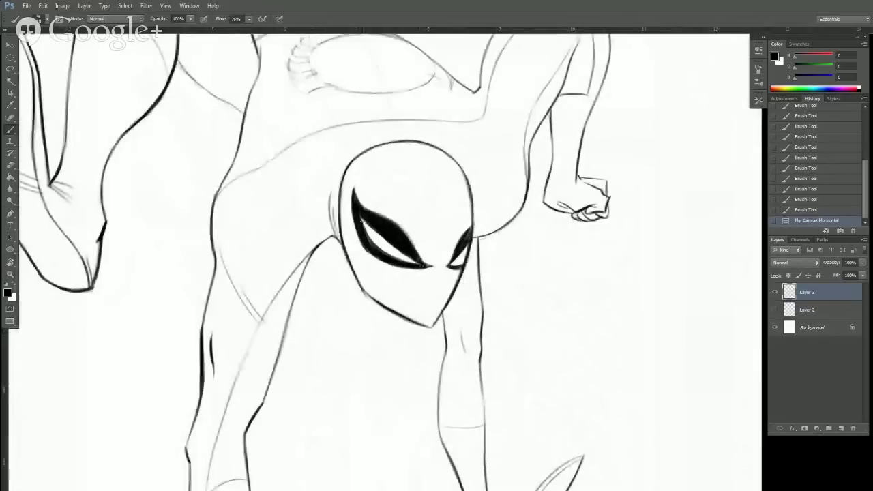
pyautogui.moveTo(356, 222)
pyautogui.mouseDown()
pyautogui.moveTo(393, 260)
pyautogui.moveTo(419, 265)
pyautogui.mouseUp()
pyautogui.press('e')
pyautogui.moveTo(364, 224)
pyautogui.mouseDown()
pyautogui.moveTo(382, 252)
pyautogui.moveTo(428, 267)
pyautogui.mouseUp()
pyautogui.press('b')
pyautogui.moveTo(416, 263)
pyautogui.mouseDown()
pyautogui.moveTo(433, 269)
pyautogui.moveTo(424, 268)
pyautogui.mouseUp()
pyautogui.moveTo(374, 230); pyautogui.dragTo(403, 255)
# Trim the white opening of the larger eye and smooth the black shape along its upper edge.
pyautogui.press('e')
pyautogui.moveTo(359, 221); pyautogui.dragTo(413, 263)
pyautogui.moveTo(396, 220); pyautogui.dragTo(413, 245)
pyautogui.moveTo(401, 227); pyautogui.dragTo(416, 250)
pyautogui.press('b')
pyautogui.moveTo(363, 204); pyautogui.dragTo(408, 234)
pyautogui.press('e')
pyautogui.press('b')
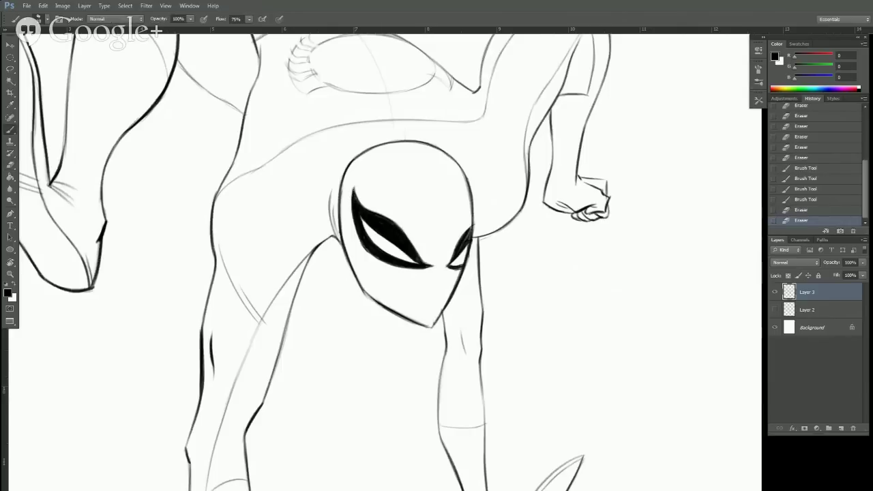
# Sharpen the larger eye's outer tip and clean up its outer rim.
pyautogui.moveTo(356, 208); pyautogui.dragTo(353, 189)
pyautogui.press('e')
pyautogui.moveTo(349, 202)
pyautogui.mouseDown()
pyautogui.moveTo(356, 180)
pyautogui.moveTo(355, 215)
pyautogui.moveTo(377, 255)
pyautogui.mouseUp()
pyautogui.press('b')
pyautogui.moveTo(360, 233); pyautogui.dragTo(379, 263)
pyautogui.press('e')
pyautogui.press('b')
# Thicken the black rim of the smaller far eye and touch up its pointed inner corner.
pyautogui.press('r')
pyautogui.moveTo(555, 339); pyautogui.dragTo(603, 247)
pyautogui.press('b')
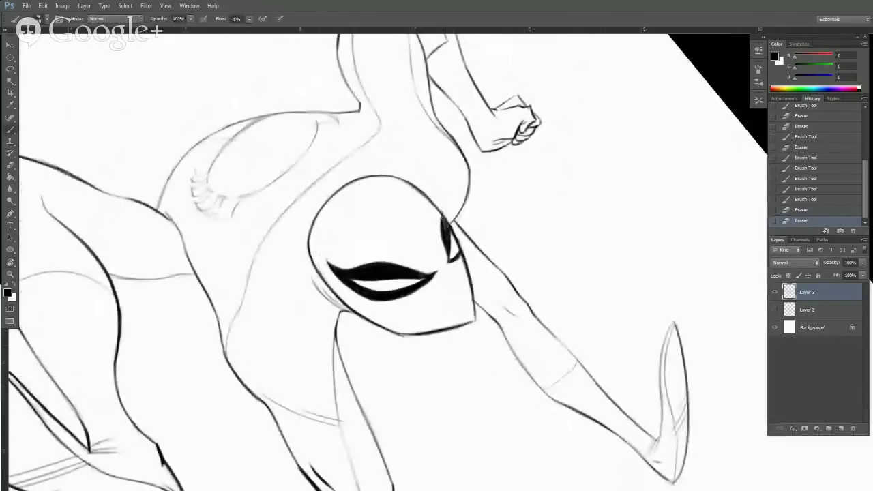
pyautogui.moveTo(444, 225); pyautogui.dragTo(449, 252)
pyautogui.moveTo(443, 228)
pyautogui.mouseDown()
pyautogui.moveTo(447, 257)
pyautogui.moveTo(457, 254)
pyautogui.mouseUp()
pyautogui.moveTo(448, 257); pyautogui.dragTo(453, 264)
pyautogui.press('e')
# Reshape the inside edge of the smaller far eye and narrow its white opening.
pyautogui.press('r')
pyautogui.moveTo(582, 182); pyautogui.dragTo(473, 167)
pyautogui.press('b')
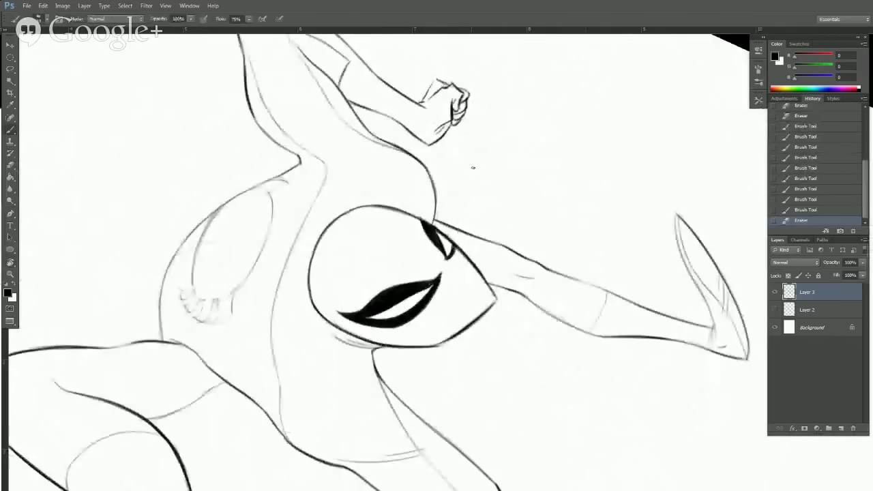
pyautogui.press('b')
pyautogui.moveTo(445, 235)
pyautogui.mouseDown()
pyautogui.moveTo(448, 261)
pyautogui.moveTo(447, 254)
pyautogui.mouseUp()
pyautogui.press('e')
pyautogui.press('b')
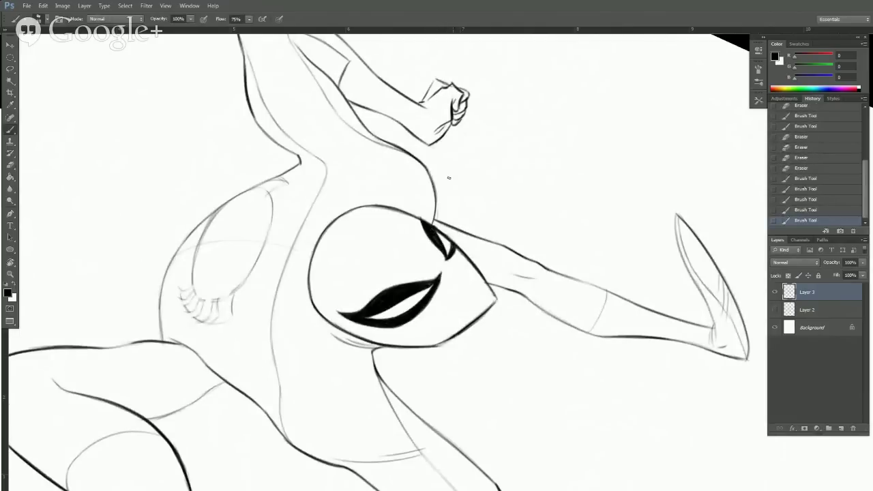
# Erase the rough spot beside the far eye and ink the curved crown of the head.
pyautogui.press('r')
pyautogui.moveTo(664, 279)
pyautogui.mouseDown()
pyautogui.moveTo(663, 305)
pyautogui.moveTo(612, 407)
pyautogui.mouseUp()
pyautogui.press('e')
pyautogui.moveTo(454, 221)
pyautogui.mouseDown()
pyautogui.moveTo(449, 213)
pyautogui.moveTo(458, 225)
pyautogui.mouseUp()
pyautogui.press('r')
pyautogui.moveTo(599, 249)
pyautogui.mouseDown()
pyautogui.moveTo(359, 123)
pyautogui.moveTo(308, 171)
pyautogui.mouseUp()
pyautogui.press('b')
pyautogui.moveTo(397, 309)
pyautogui.mouseDown()
pyautogui.moveTo(401, 356)
pyautogui.moveTo(423, 380)
pyautogui.moveTo(464, 392)
pyautogui.mouseUp()
pyautogui.press('r')
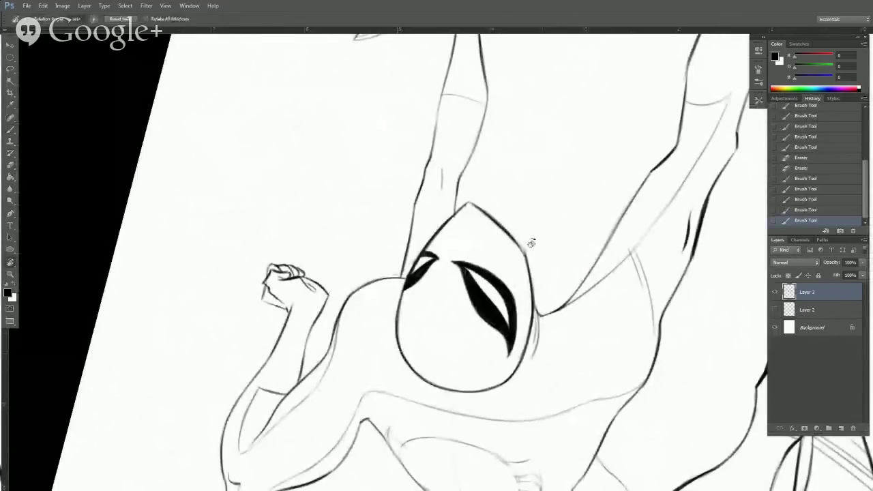
pyautogui.moveTo(530, 244)
pyautogui.mouseDown()
pyautogui.moveTo(485, 443)
pyautogui.moveTo(226, 365)
pyautogui.mouseUp()
pyautogui.press('b')
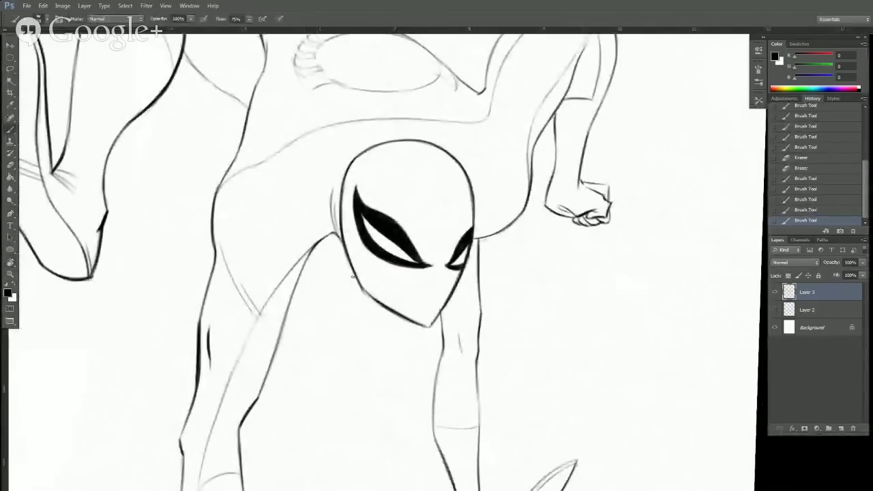
# Thicken the near-side jaw contour of the mask and erase its angular corner into a smooth curve.
pyautogui.moveTo(353, 277); pyautogui.dragTo(391, 314)
pyautogui.press('e')
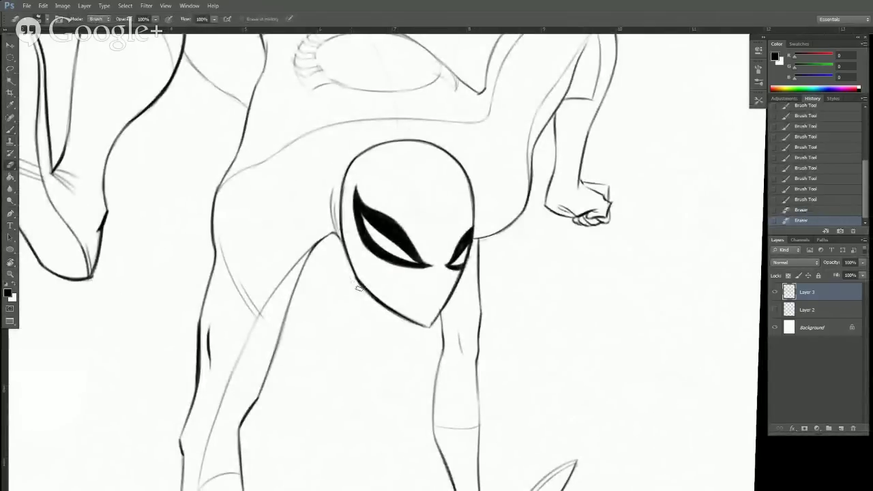
pyautogui.moveTo(359, 288); pyautogui.dragTo(377, 302)
pyautogui.moveTo(347, 267); pyautogui.dragTo(377, 309)
pyautogui.moveTo(346, 265)
pyautogui.mouseDown()
pyautogui.moveTo(376, 308)
pyautogui.moveTo(359, 288)
pyautogui.mouseUp()
pyautogui.press('b')
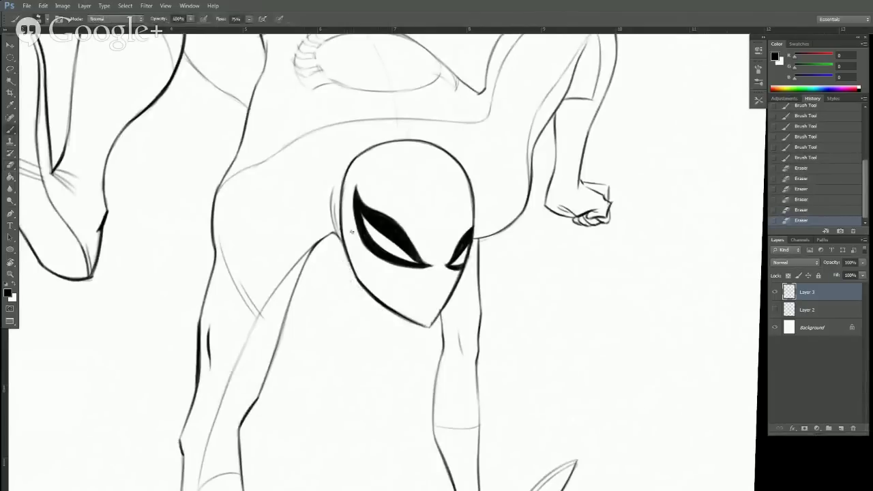
# Clean up and redraw the mask's far-side contour between the small eye and the chin.
pyautogui.press('r')
pyautogui.moveTo(587, 300); pyautogui.dragTo(546, 171)
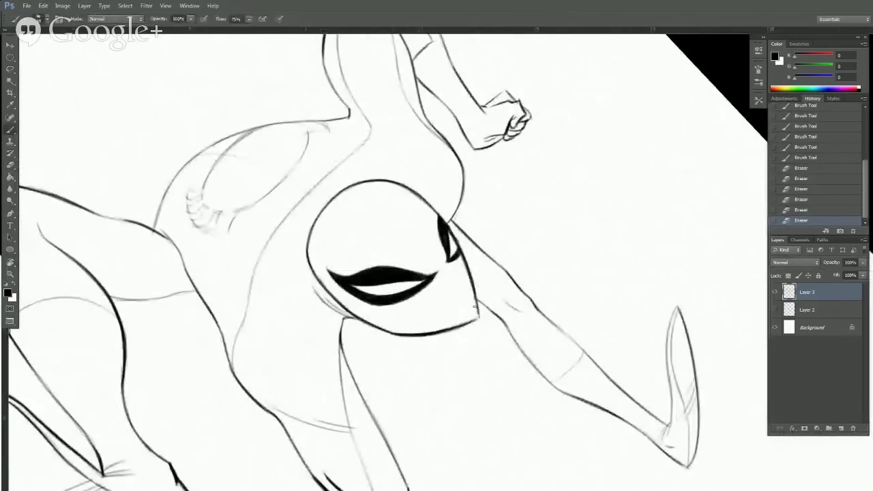
pyautogui.press('e')
pyautogui.moveTo(470, 294); pyautogui.dragTo(475, 307)
pyautogui.moveTo(466, 292)
pyautogui.mouseDown()
pyautogui.moveTo(479, 321)
pyautogui.moveTo(476, 289)
pyautogui.mouseUp()
pyautogui.press('b')
pyautogui.press('e')
pyautogui.press('b')
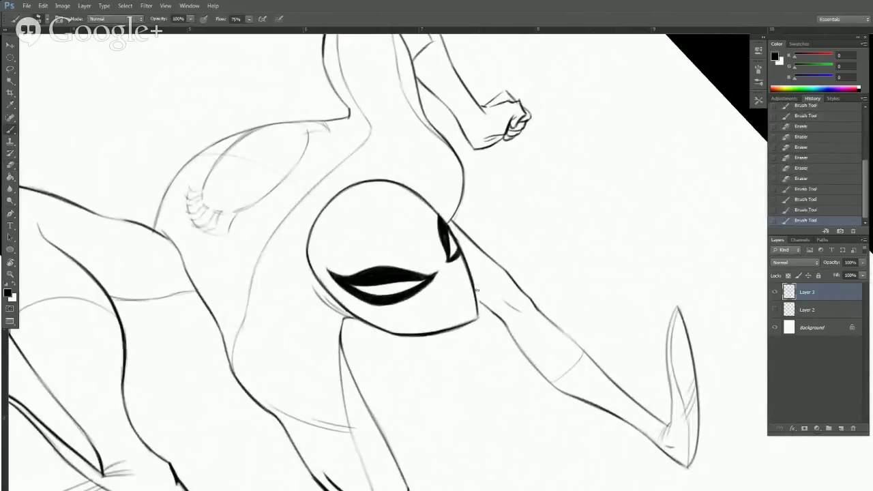
# Redraw the far upper arm's inner contour just below the chin, erasing its rough parts.
pyautogui.press('r')
pyautogui.moveTo(639, 272); pyautogui.dragTo(607, 373)
pyautogui.press('b')
pyautogui.moveTo(462, 294)
pyautogui.mouseDown()
pyautogui.moveTo(450, 322)
pyautogui.moveTo(470, 337)
pyautogui.moveTo(462, 391)
pyautogui.mouseUp()
pyautogui.press('e')
pyautogui.moveTo(461, 358)
pyautogui.mouseDown()
pyautogui.moveTo(462, 395)
pyautogui.moveTo(459, 344)
pyautogui.moveTo(467, 414)
pyautogui.moveTo(459, 347)
pyautogui.moveTo(466, 387)
pyautogui.mouseUp()
pyautogui.press('b')
pyautogui.moveTo(465, 347)
pyautogui.mouseDown()
pyautogui.moveTo(465, 404)
pyautogui.moveTo(464, 348)
pyautogui.moveTo(467, 394)
pyautogui.mouseUp()
pyautogui.press('e')
pyautogui.press('b')
pyautogui.moveTo(466, 354); pyautogui.dragTo(469, 402)
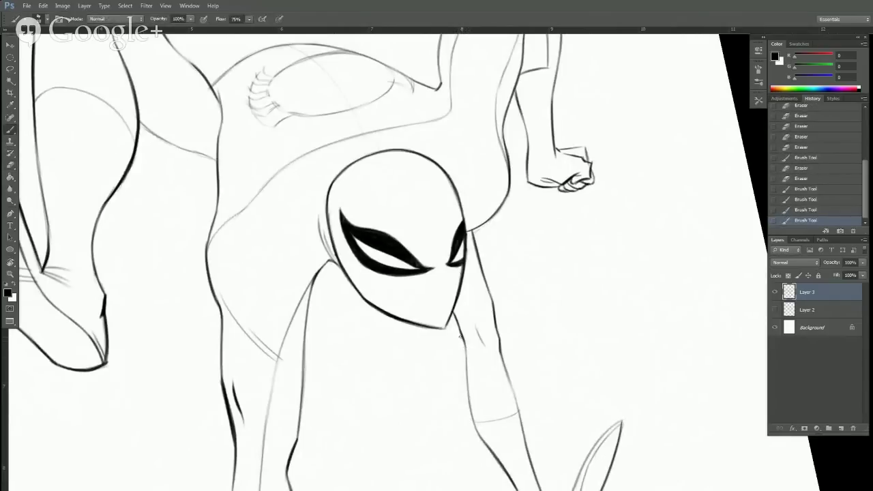
pyautogui.moveTo(462, 340); pyautogui.dragTo(466, 366)
# Draw a second line just inside the torso's side contour, running from the shoulder line up toward the hip.
pyautogui.scroll(-2, 490, 359)
pyautogui.press('r')
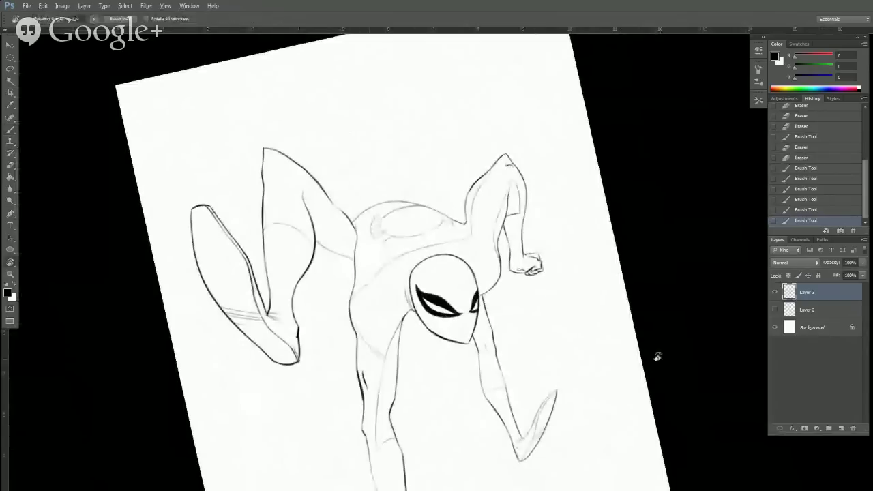
pyautogui.moveTo(657, 357); pyautogui.dragTo(571, 454)
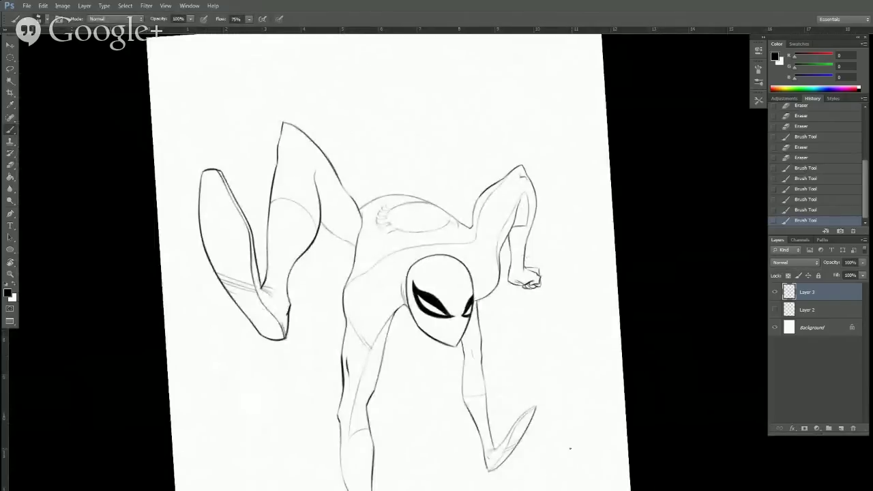
pyautogui.scroll(4, 434, 265)
pyautogui.moveTo(433, 247)
pyautogui.mouseDown()
pyautogui.moveTo(524, 287)
pyautogui.moveTo(540, 274)
pyautogui.moveTo(590, 286)
pyautogui.moveTo(614, 236)
pyautogui.moveTo(567, 275)
pyautogui.moveTo(620, 331)
pyautogui.moveTo(637, 308)
pyautogui.moveTo(610, 234)
pyautogui.moveTo(603, 357)
pyautogui.moveTo(534, 416)
pyautogui.moveTo(528, 368)
pyautogui.mouseUp()
pyautogui.press('r')
pyautogui.press('b')
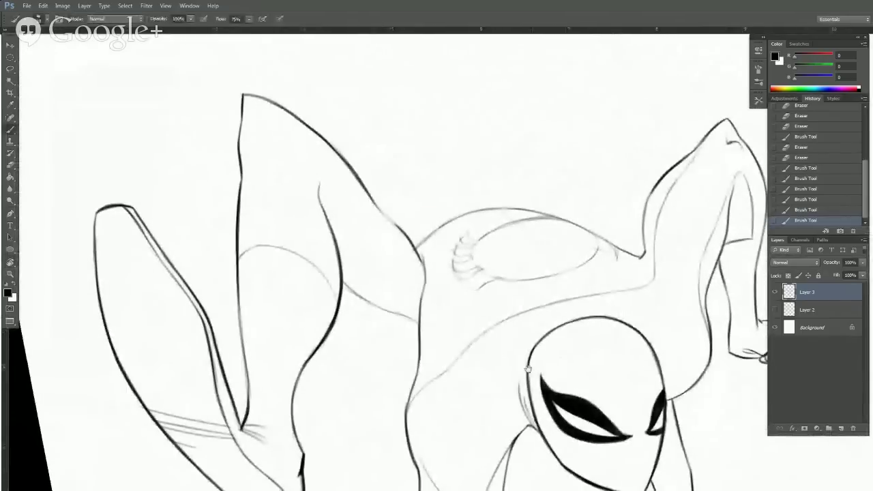
pyautogui.moveTo(412, 397); pyautogui.dragTo(418, 380)
pyautogui.moveTo(412, 399); pyautogui.dragTo(423, 369)
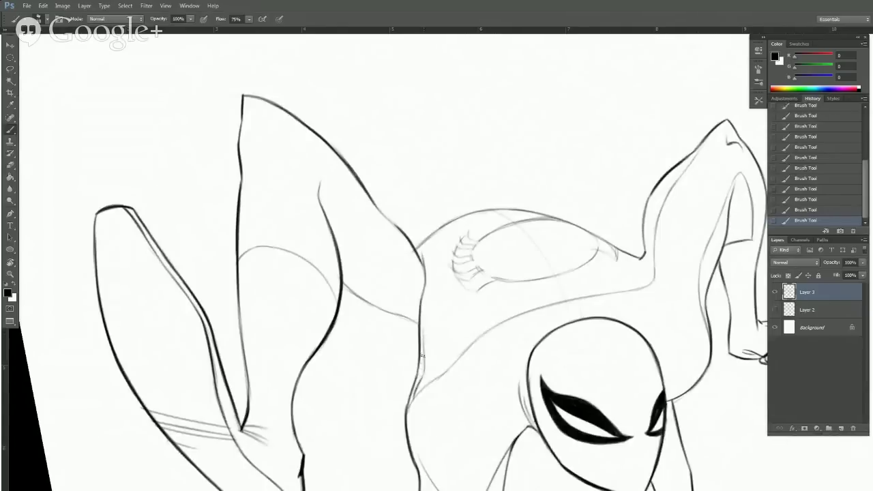
pyautogui.moveTo(420, 333); pyautogui.dragTo(429, 286)
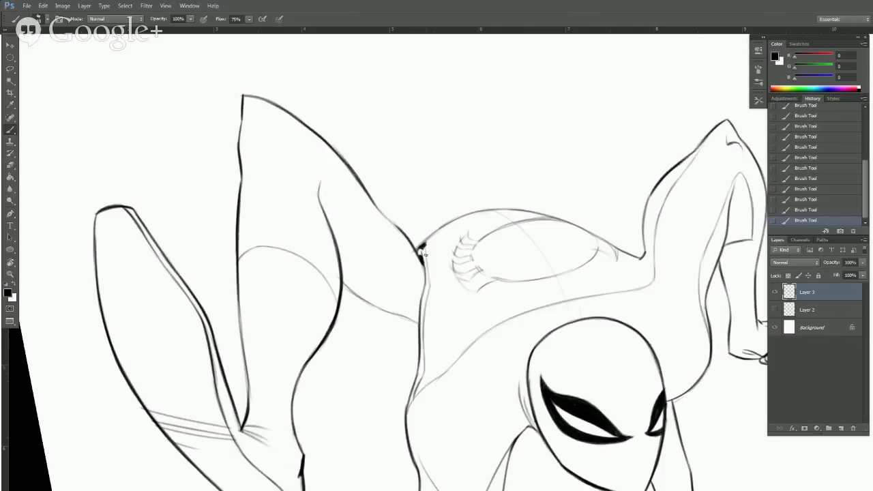
# Ink the inner line down from the hip and thicken it into a solid black band along the waist.
pyautogui.moveTo(427, 247); pyautogui.dragTo(430, 285)
pyautogui.press('e')
pyautogui.moveTo(427, 276)
pyautogui.mouseDown()
pyautogui.moveTo(431, 286)
pyautogui.moveTo(425, 281)
pyautogui.mouseUp()
pyautogui.press('b')
pyautogui.moveTo(422, 258); pyautogui.dragTo(430, 280)
pyautogui.moveTo(428, 262); pyautogui.dragTo(427, 322)
pyautogui.moveTo(426, 289); pyautogui.dragTo(426, 339)
pyautogui.moveTo(425, 309); pyautogui.dragTo(426, 349)
pyautogui.moveTo(429, 283); pyautogui.dragTo(427, 359)
# Return to the standard screen mode and extend the black side band down to where it meets the chest line.
pyautogui.moveTo(505, 377); pyautogui.dragTo(520, 346)
pyautogui.press('r')
pyautogui.moveTo(555, 249); pyautogui.dragTo(521, 179)
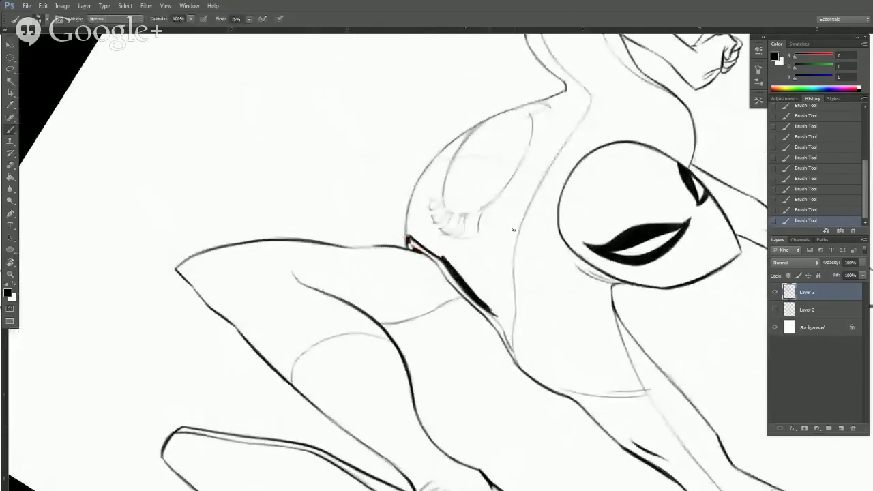
pyautogui.moveTo(518, 304)
pyautogui.mouseDown()
pyautogui.moveTo(543, 330)
pyautogui.moveTo(536, 340)
pyautogui.mouseUp()
pyautogui.press('r')
pyautogui.moveTo(450, 323); pyautogui.dragTo(468, 341)
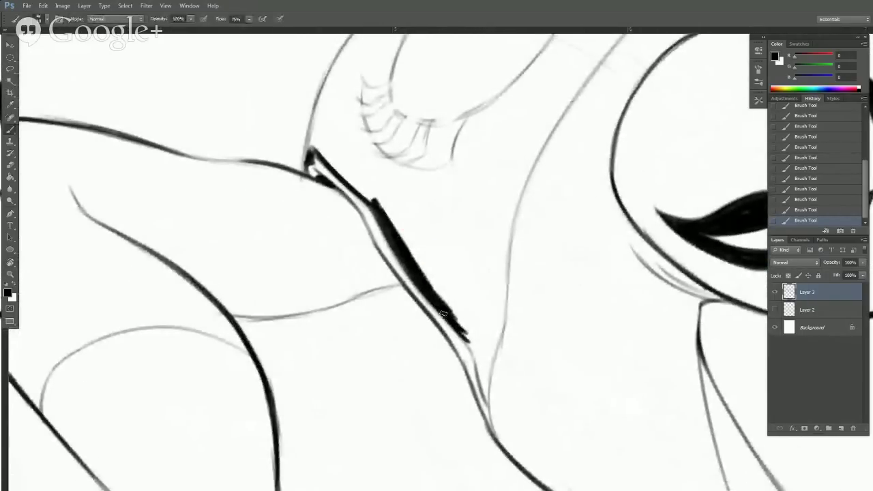
pyautogui.press('f')
pyautogui.press('f')
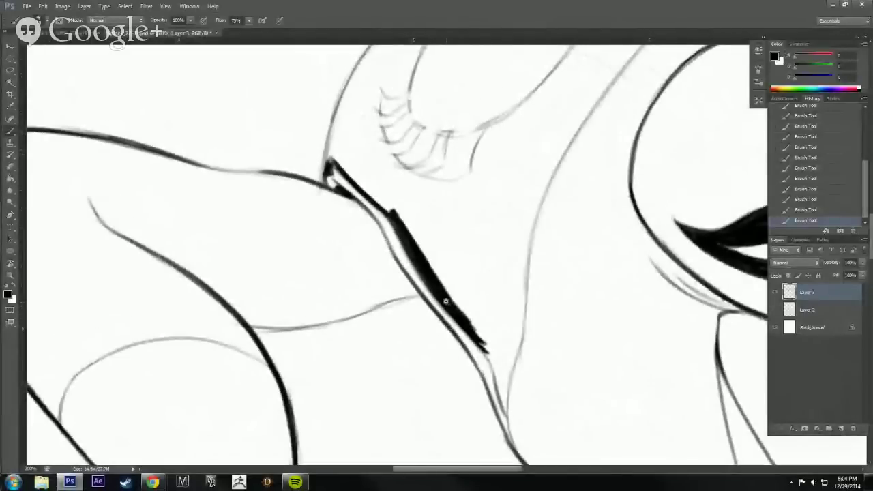
pyautogui.scroll(-2, 442, 307)
pyautogui.moveTo(466, 325); pyautogui.dragTo(474, 359)
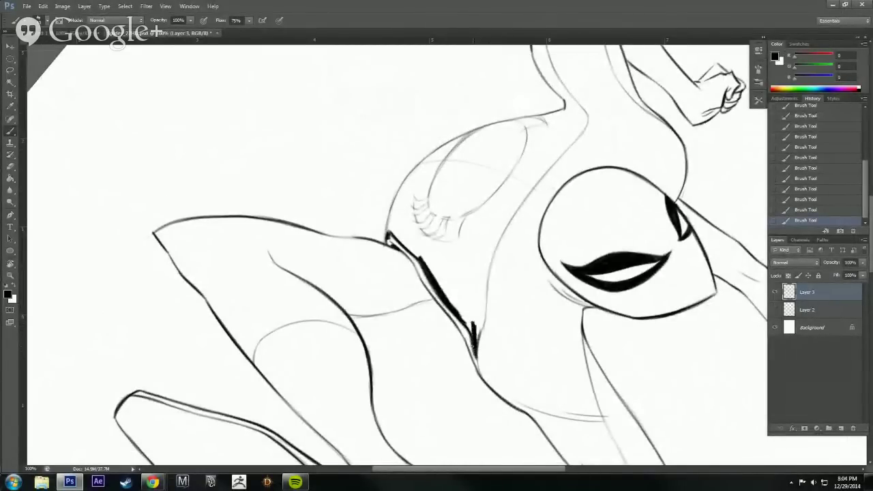
pyautogui.moveTo(475, 333)
pyautogui.mouseDown()
pyautogui.moveTo(485, 300)
pyautogui.moveTo(472, 316)
pyautogui.mouseUp()
pyautogui.keyDown('alt'); pyautogui.click(478, 301); pyautogui.keyUp('alt')
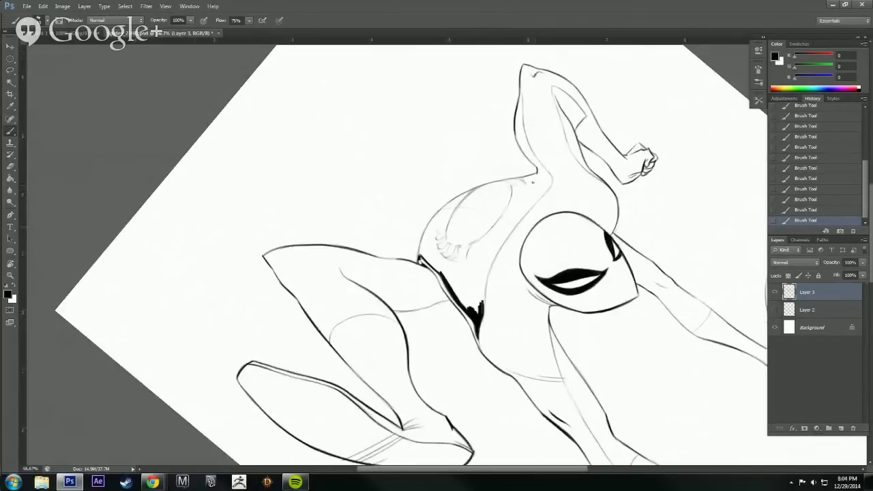
# Erase rough bits of the back contour above the hip, then draw a second line inside it and a small black patch beside the oval.
pyautogui.press('r')
pyautogui.moveTo(572, 342); pyautogui.dragTo(510, 402)
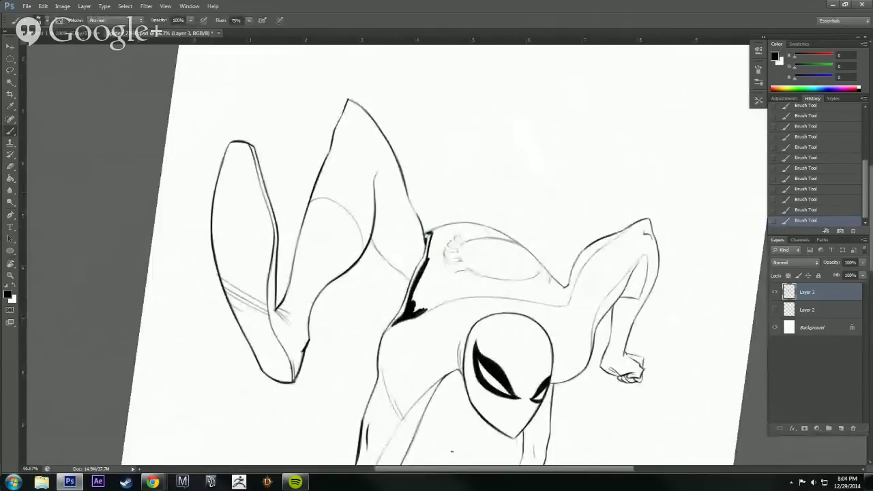
pyautogui.press('r')
pyautogui.moveTo(677, 361); pyautogui.dragTo(466, 178)
pyautogui.keyDown('ctrl'); pyautogui.click(453, 217); pyautogui.keyUp('ctrl')
pyautogui.moveTo(469, 244); pyautogui.dragTo(520, 279)
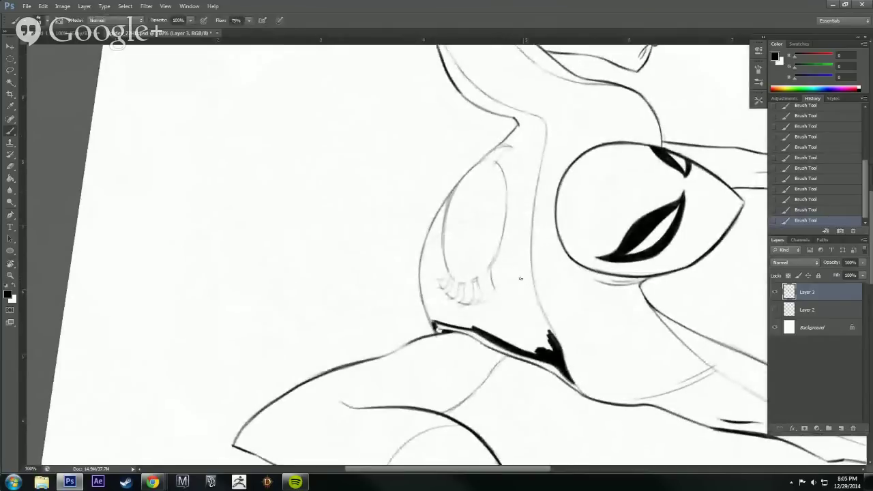
pyautogui.press('e')
pyautogui.click(423, 300)
pyautogui.click(423, 301)
pyautogui.click(432, 324)
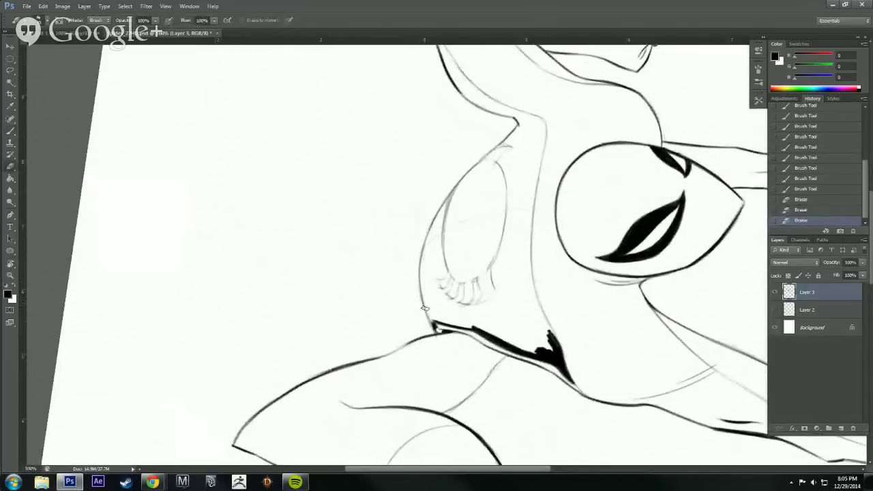
pyautogui.click(430, 318)
pyautogui.press('b')
pyautogui.moveTo(434, 322)
pyautogui.mouseDown()
pyautogui.moveTo(421, 284)
pyautogui.moveTo(427, 257)
pyautogui.moveTo(442, 249)
pyautogui.moveTo(425, 247)
pyautogui.moveTo(437, 235)
pyautogui.mouseUp()
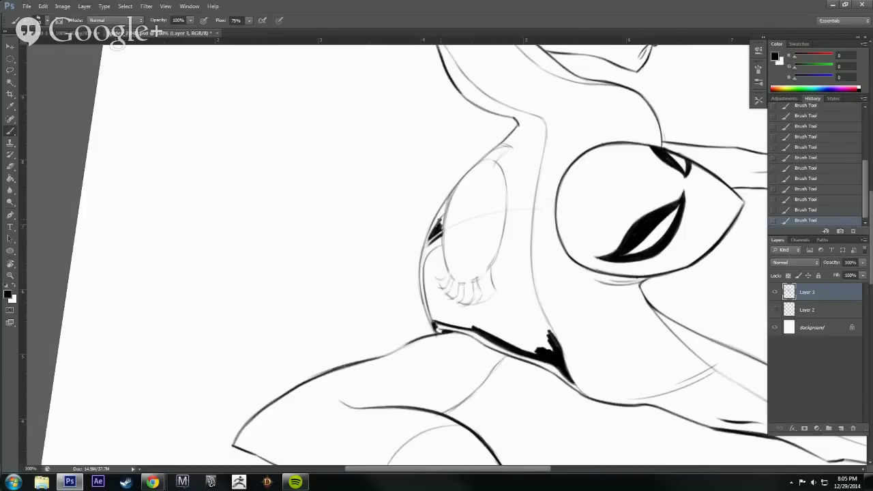
# Trim the outer edge of the black patch between the back contour and the oval, and refill it solid black.
pyautogui.press('e')
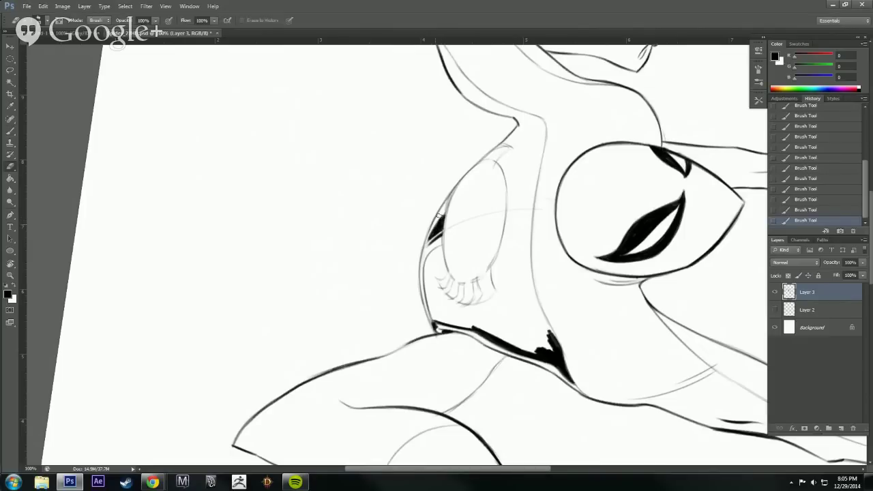
pyautogui.moveTo(441, 216); pyautogui.dragTo(436, 220)
pyautogui.moveTo(442, 214)
pyautogui.mouseDown()
pyautogui.moveTo(437, 221)
pyautogui.moveTo(442, 215)
pyautogui.mouseUp()
pyautogui.press('b')
pyautogui.moveTo(439, 218); pyautogui.dragTo(443, 225)
pyautogui.moveTo(433, 240); pyautogui.dragTo(442, 232)
# Draw short lines across the torso from the chest line to the oval, continuing the band from the patch on the other side.
pyautogui.press('r')
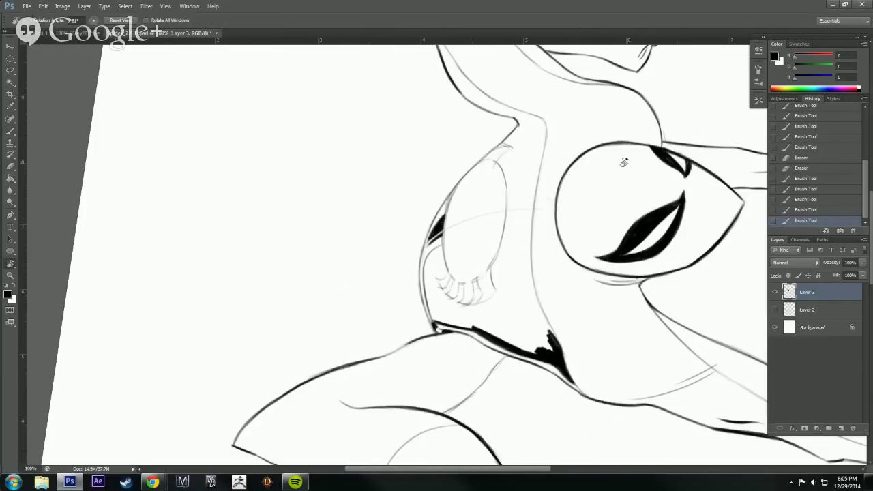
pyautogui.moveTo(673, 166); pyautogui.dragTo(541, 379)
pyautogui.press('b')
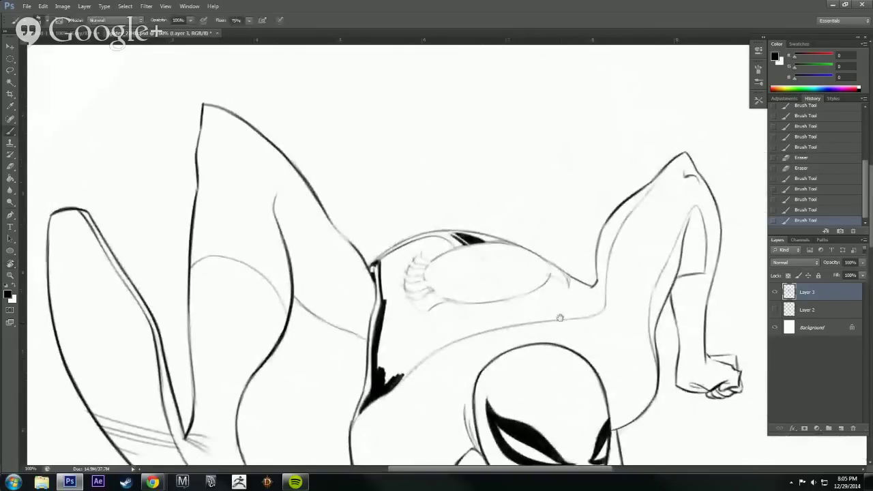
pyautogui.moveTo(559, 323)
pyautogui.mouseDown()
pyautogui.moveTo(573, 305)
pyautogui.moveTo(555, 335)
pyautogui.moveTo(493, 372)
pyautogui.moveTo(571, 226)
pyautogui.moveTo(427, 244)
pyautogui.moveTo(478, 287)
pyautogui.moveTo(542, 321)
pyautogui.moveTo(530, 364)
pyautogui.moveTo(455, 254)
pyautogui.moveTo(428, 267)
pyautogui.moveTo(430, 285)
pyautogui.mouseUp()
pyautogui.press('r')
pyautogui.press('b')
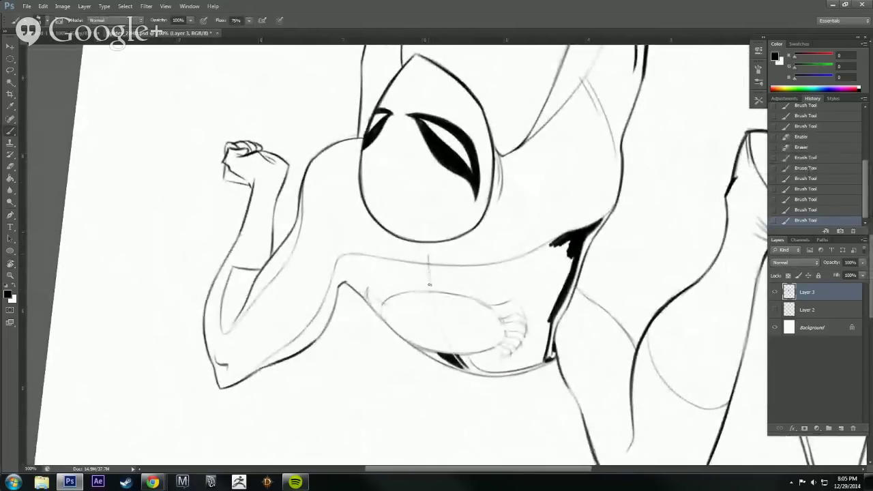
pyautogui.moveTo(429, 255); pyautogui.dragTo(431, 288)
pyautogui.press('e')
pyautogui.moveTo(428, 265); pyautogui.dragTo(436, 293)
pyautogui.press('b')
pyautogui.moveTo(434, 265)
pyautogui.mouseDown()
pyautogui.moveTo(437, 293)
pyautogui.moveTo(445, 292)
pyautogui.mouseUp()
pyautogui.moveTo(443, 267); pyautogui.dragTo(450, 342)
# Start a black area above the cross band between the oval and the chest line, and erase the guideline inside the oval.
pyautogui.press('e')
pyautogui.press('r')
pyautogui.moveTo(580, 229)
pyautogui.mouseDown()
pyautogui.moveTo(577, 335)
pyautogui.moveTo(389, 372)
pyautogui.mouseUp()
pyautogui.moveTo(452, 237); pyautogui.dragTo(456, 238)
pyautogui.moveTo(446, 220)
pyautogui.mouseDown()
pyautogui.moveTo(456, 239)
pyautogui.moveTo(451, 223)
pyautogui.mouseUp()
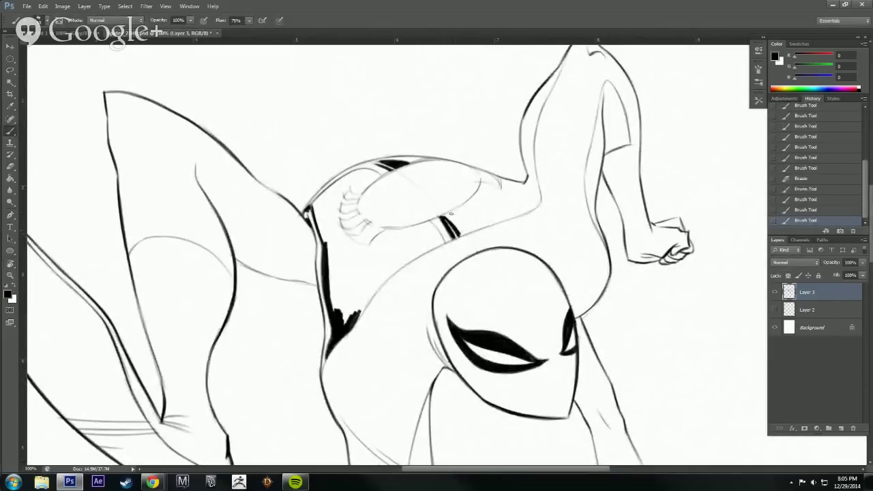
pyautogui.press('r')
pyautogui.moveTo(552, 174)
pyautogui.mouseDown()
pyautogui.moveTo(412, 109)
pyautogui.moveTo(391, 116)
pyautogui.mouseUp()
pyautogui.moveTo(401, 219); pyautogui.dragTo(412, 244)
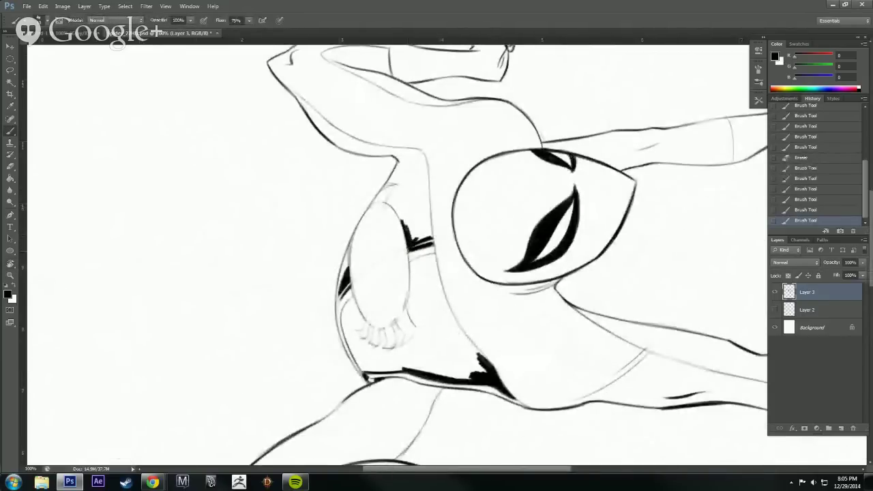
pyautogui.press('e')
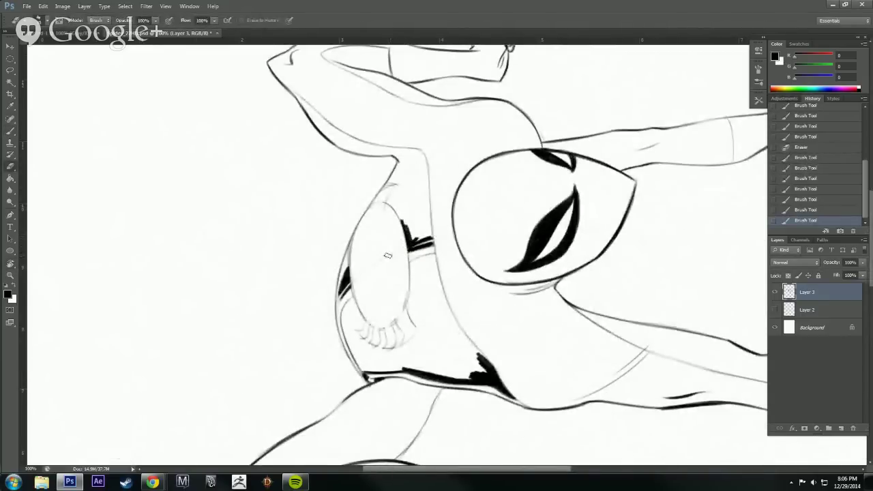
pyautogui.moveTo(361, 274); pyautogui.dragTo(356, 280)
pyautogui.moveTo(355, 278); pyautogui.dragTo(358, 299)
# Ink short black accents at the oval's upper end near the armpit, erasing and redrawing the rough strokes.
pyautogui.press('r')
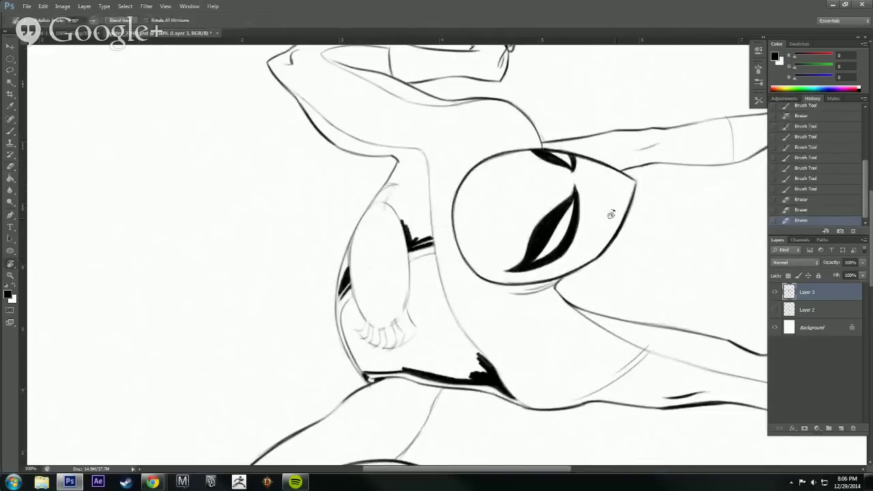
pyautogui.moveTo(373, 221)
pyautogui.mouseDown()
pyautogui.moveTo(423, 293)
pyautogui.moveTo(538, 394)
pyautogui.moveTo(616, 246)
pyautogui.moveTo(601, 255)
pyautogui.mouseUp()
pyautogui.press('b')
pyautogui.moveTo(461, 160); pyautogui.dragTo(507, 274)
pyautogui.moveTo(435, 303)
pyautogui.mouseDown()
pyautogui.moveTo(422, 313)
pyautogui.moveTo(436, 298)
pyautogui.mouseUp()
pyautogui.moveTo(431, 304)
pyautogui.mouseDown()
pyautogui.moveTo(440, 297)
pyautogui.moveTo(434, 301)
pyautogui.mouseUp()
pyautogui.press('e')
pyautogui.press('b')
pyautogui.moveTo(427, 306); pyautogui.dragTo(441, 293)
pyautogui.press('e')
pyautogui.moveTo(451, 289); pyautogui.dragTo(436, 307)
pyautogui.moveTo(442, 304)
pyautogui.mouseDown()
pyautogui.moveTo(458, 293)
pyautogui.moveTo(442, 300)
pyautogui.mouseUp()
pyautogui.press('b')
pyautogui.moveTo(458, 290); pyautogui.dragTo(436, 304)
# Thicken the oval's upper edge in black from the cross band to its tip.
pyautogui.press('r')
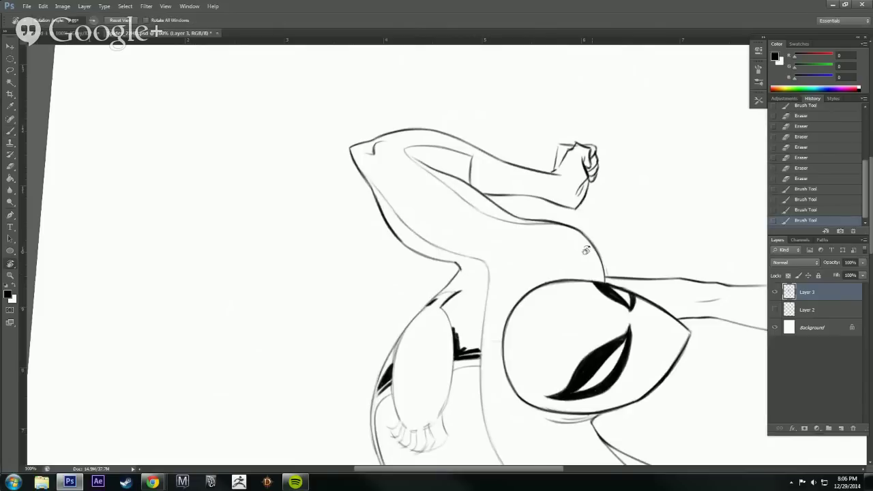
pyautogui.moveTo(587, 250); pyautogui.dragTo(534, 364)
pyautogui.press('b')
pyautogui.moveTo(399, 290); pyautogui.dragTo(383, 326)
# Sketch a wavy highlight outline from the shoulder line down to the oval's upper edge, erasing and redrawing it.
pyautogui.press('r')
pyautogui.moveTo(589, 268); pyautogui.dragTo(420, 114)
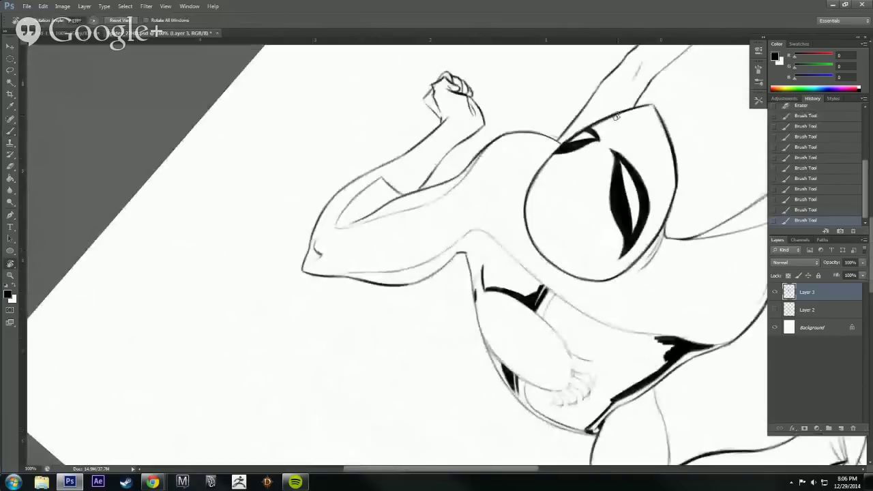
pyautogui.moveTo(571, 178); pyautogui.dragTo(577, 197)
pyautogui.moveTo(536, 261)
pyautogui.mouseDown()
pyautogui.moveTo(551, 292)
pyautogui.moveTo(516, 292)
pyautogui.mouseUp()
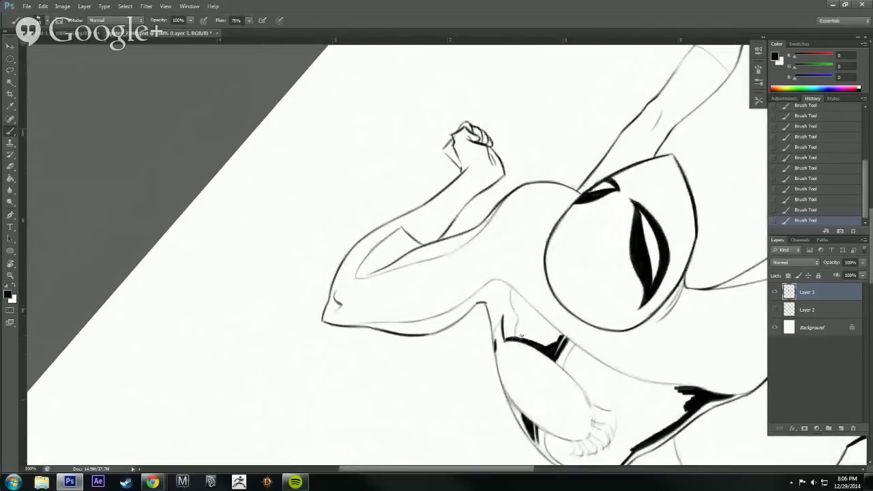
pyautogui.press('e')
pyautogui.moveTo(517, 334)
pyautogui.mouseDown()
pyautogui.moveTo(515, 344)
pyautogui.moveTo(517, 300)
pyautogui.moveTo(520, 310)
pyautogui.mouseUp()
pyautogui.press('b')
pyautogui.press('e')
pyautogui.press('b')
# Block in black above the cross band, between the oval's edge and the chest line.
pyautogui.press('r')
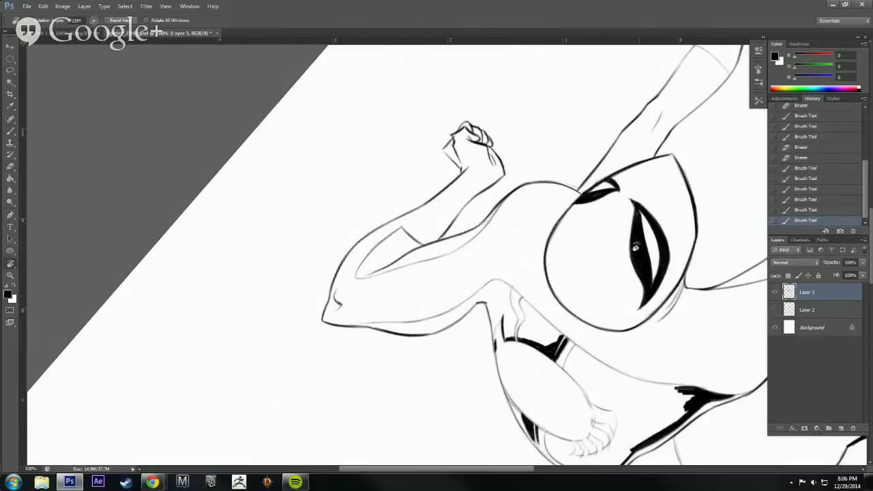
pyautogui.moveTo(635, 247); pyautogui.dragTo(409, 427)
pyautogui.moveTo(554, 322); pyautogui.dragTo(470, 399)
pyautogui.press('space')
pyautogui.moveTo(598, 329)
pyautogui.mouseDown()
pyautogui.moveTo(622, 327)
pyautogui.moveTo(559, 236)
pyautogui.moveTo(505, 248)
pyautogui.moveTo(526, 232)
pyautogui.moveTo(505, 236)
pyautogui.mouseUp()
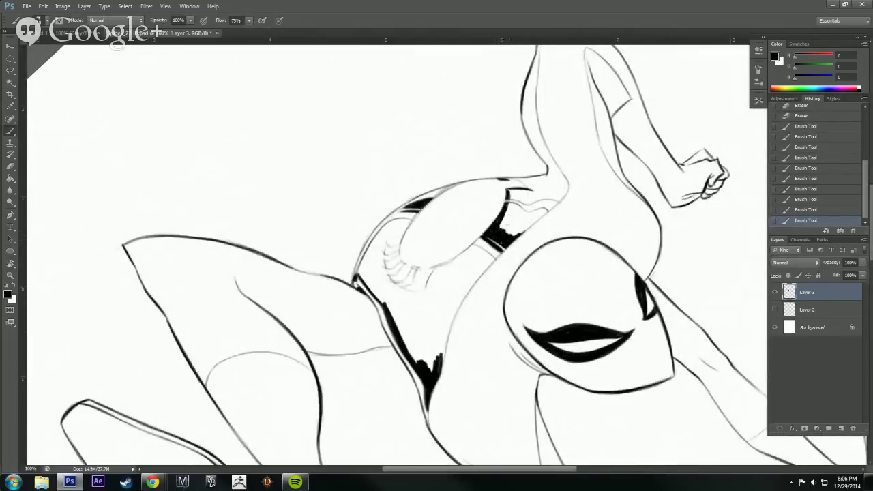
# Fill the area up to the wavy highlight outline with solid black, following the chest line with a clean edge.
pyautogui.press('r')
pyautogui.moveTo(602, 274); pyautogui.dragTo(623, 328)
pyautogui.moveTo(619, 321); pyautogui.dragTo(598, 291)
pyautogui.keyDown('ctrl'); pyautogui.click(599, 293); pyautogui.keyUp('ctrl')
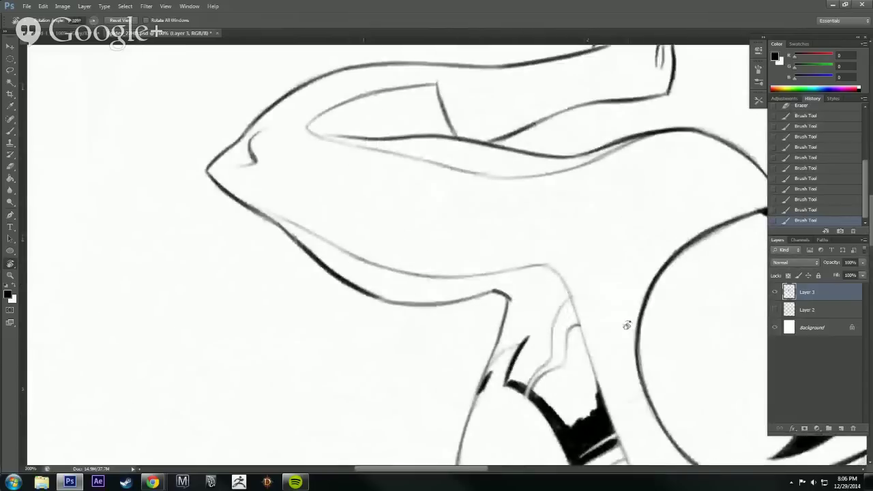
pyautogui.moveTo(626, 326)
pyautogui.mouseDown()
pyautogui.moveTo(581, 216)
pyautogui.moveTo(553, 197)
pyautogui.mouseUp()
pyautogui.press('b')
pyautogui.moveTo(538, 286)
pyautogui.mouseDown()
pyautogui.moveTo(539, 300)
pyautogui.moveTo(550, 262)
pyautogui.moveTo(539, 296)
pyautogui.mouseUp()
pyautogui.moveTo(543, 261)
pyautogui.mouseDown()
pyautogui.moveTo(545, 302)
pyautogui.moveTo(560, 260)
pyautogui.moveTo(575, 296)
pyautogui.moveTo(572, 275)
pyautogui.moveTo(573, 303)
pyautogui.moveTo(580, 291)
pyautogui.moveTo(595, 320)
pyautogui.moveTo(603, 311)
pyautogui.moveTo(549, 345)
pyautogui.moveTo(543, 377)
pyautogui.moveTo(540, 346)
pyautogui.moveTo(552, 360)
pyautogui.moveTo(545, 307)
pyautogui.moveTo(554, 360)
pyautogui.moveTo(541, 285)
pyautogui.moveTo(524, 327)
pyautogui.moveTo(539, 292)
pyautogui.moveTo(531, 332)
pyautogui.moveTo(524, 326)
pyautogui.moveTo(534, 292)
pyautogui.moveTo(542, 282)
pyautogui.moveTo(564, 365)
pyautogui.mouseUp()
pyautogui.press('r')
pyautogui.press('e')
pyautogui.press('b')
pyautogui.moveTo(542, 298)
pyautogui.mouseDown()
pyautogui.moveTo(560, 370)
pyautogui.moveTo(561, 362)
pyautogui.mouseUp()
pyautogui.press('e')
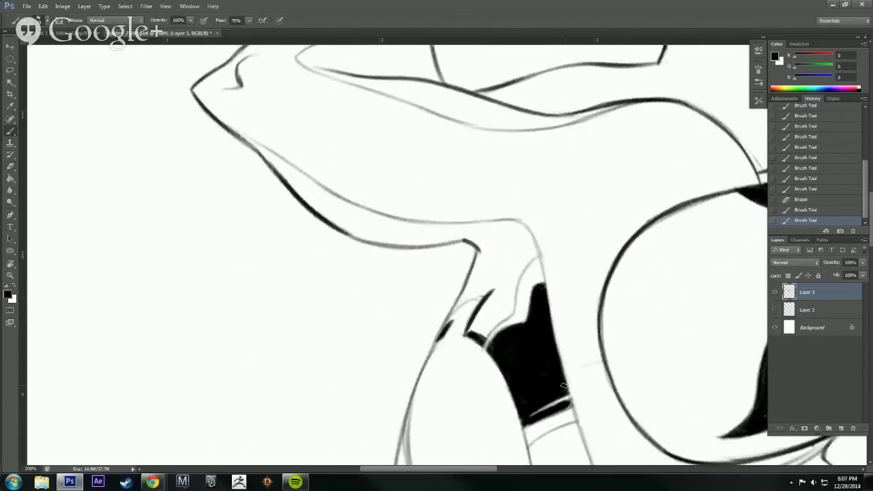
# Thicken the back contour from the oval's tip to the armpit with jagged black strokes, cleaning the edge with the eraser.
pyautogui.scroll(-2, 568, 375)
pyautogui.press('r')
pyautogui.moveTo(678, 289); pyautogui.dragTo(470, 453)
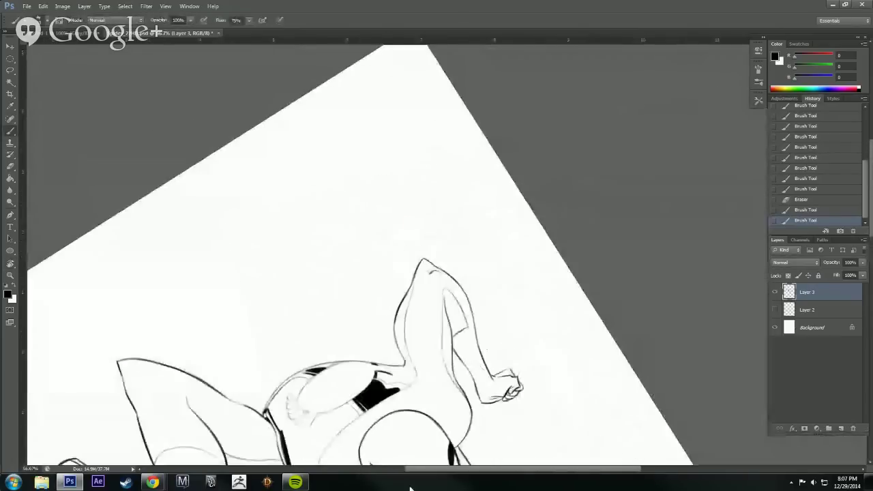
pyautogui.press('r')
pyautogui.moveTo(506, 363)
pyautogui.mouseDown()
pyautogui.moveTo(580, 269)
pyautogui.moveTo(611, 294)
pyautogui.moveTo(607, 311)
pyautogui.mouseUp()
pyautogui.press('b')
pyautogui.scroll(1, 538, 317)
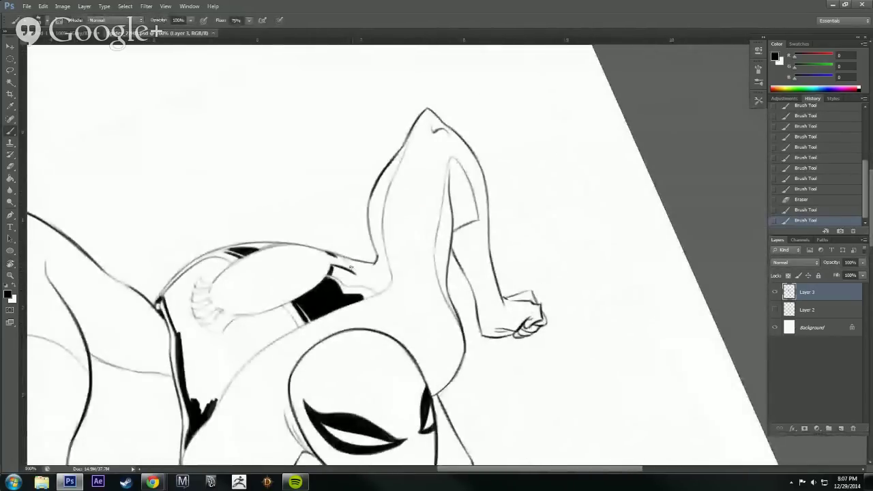
pyautogui.moveTo(354, 273)
pyautogui.mouseDown()
pyautogui.moveTo(348, 264)
pyautogui.moveTo(352, 272)
pyautogui.moveTo(365, 266)
pyautogui.moveTo(349, 262)
pyautogui.mouseUp()
pyautogui.moveTo(341, 257); pyautogui.dragTo(372, 266)
pyautogui.press('e')
pyautogui.press('b')
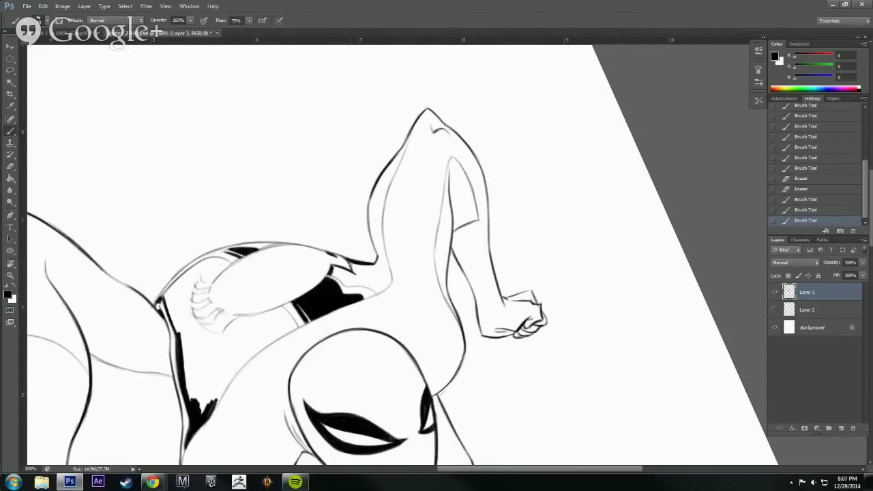
pyautogui.moveTo(351, 263); pyautogui.dragTo(373, 266)
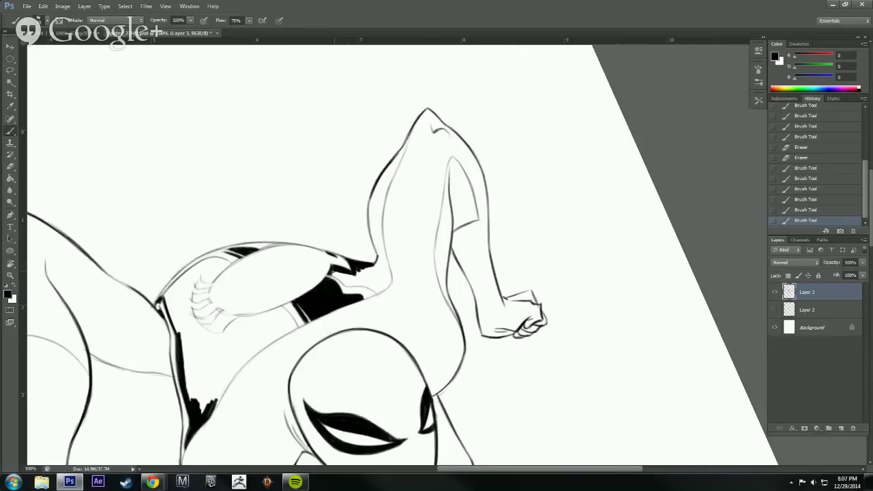
pyautogui.moveTo(340, 276); pyautogui.dragTo(334, 273)
# Fill the area between the armpit and the shoulder line with black, leaving a wavy white highlight strip through it.
pyautogui.press('r')
pyautogui.moveTo(596, 247); pyautogui.dragTo(592, 294)
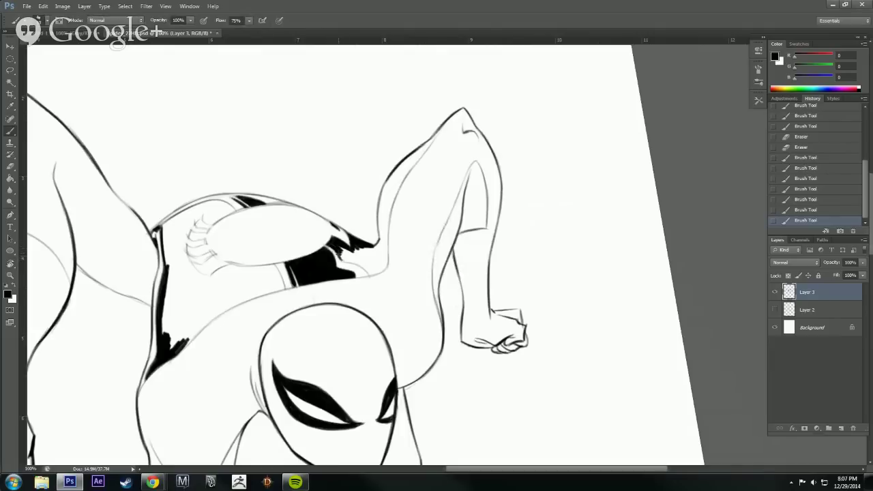
pyautogui.moveTo(341, 260)
pyautogui.mouseDown()
pyautogui.moveTo(359, 270)
pyautogui.moveTo(349, 251)
pyautogui.mouseUp()
pyautogui.press('e')
pyautogui.press('b')
pyautogui.press('r')
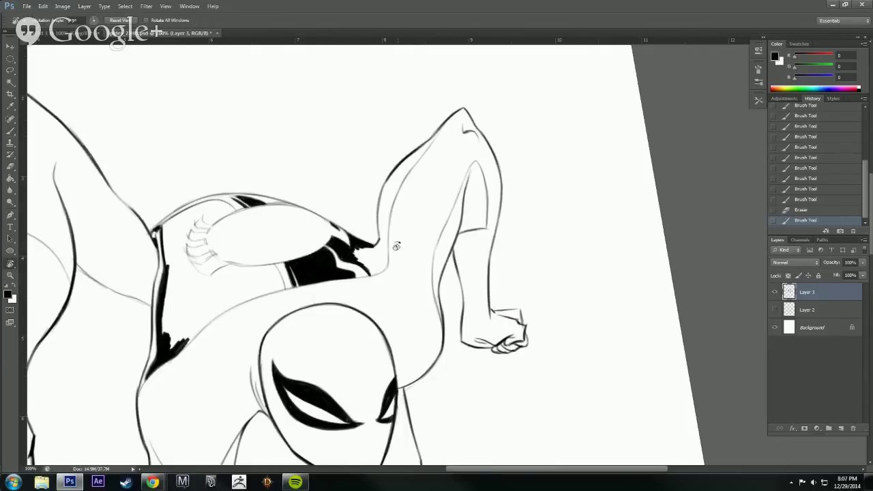
pyautogui.moveTo(522, 297); pyautogui.dragTo(448, 152)
pyautogui.press('b')
pyautogui.moveTo(476, 326)
pyautogui.mouseDown()
pyautogui.moveTo(496, 308)
pyautogui.moveTo(512, 231)
pyautogui.moveTo(508, 240)
pyautogui.moveTo(522, 235)
pyautogui.moveTo(506, 248)
pyautogui.moveTo(506, 266)
pyautogui.moveTo(513, 262)
pyautogui.mouseUp()
# Draw a highlight line inside the raised arm's back contour from the armpit upward, and start a black band toward the elbow.
pyautogui.press('r')
pyautogui.press('r')
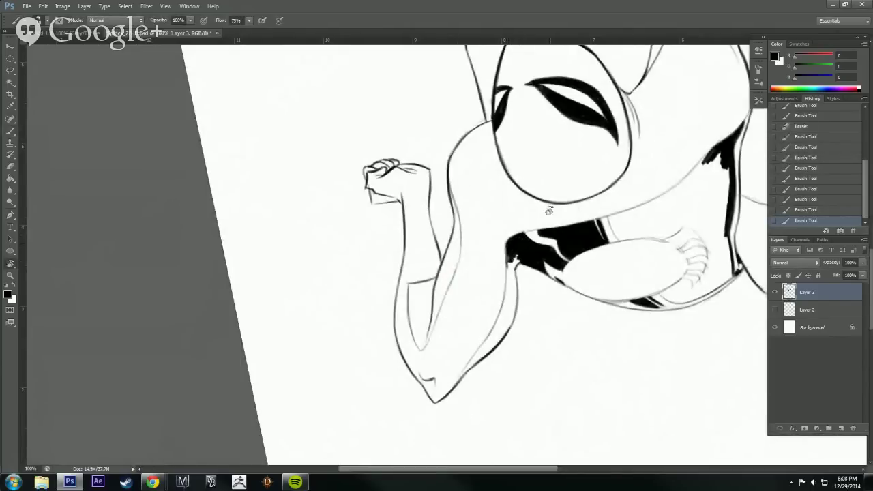
pyautogui.moveTo(549, 205)
pyautogui.mouseDown()
pyautogui.moveTo(447, 435)
pyautogui.moveTo(293, 293)
pyautogui.mouseUp()
pyautogui.moveTo(598, 339); pyautogui.dragTo(403, 434)
pyautogui.press('b')
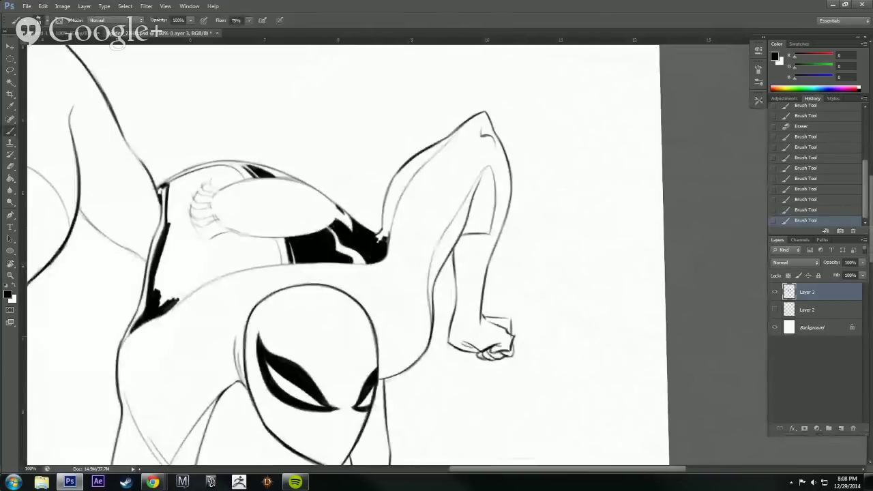
pyautogui.moveTo(542, 286)
pyautogui.mouseDown()
pyautogui.moveTo(566, 340)
pyautogui.moveTo(596, 342)
pyautogui.moveTo(596, 355)
pyautogui.mouseUp()
pyautogui.click(430, 303)
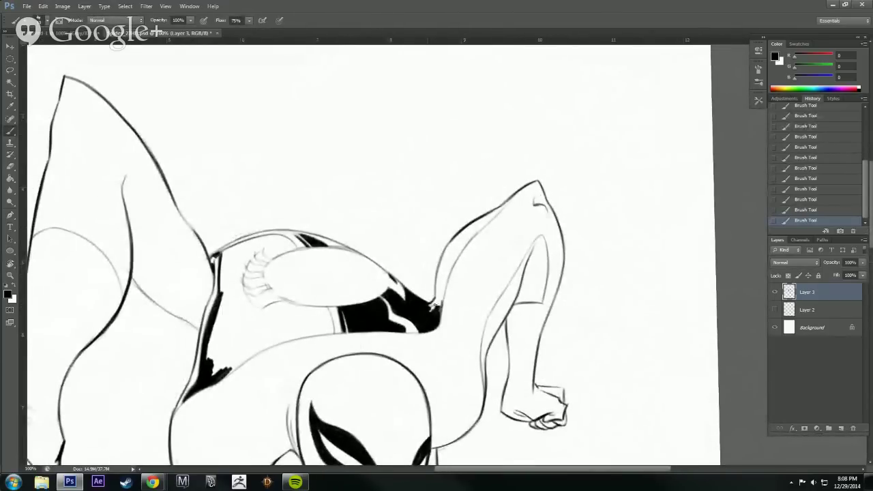
pyautogui.moveTo(442, 299)
pyautogui.mouseDown()
pyautogui.moveTo(438, 320)
pyautogui.moveTo(441, 275)
pyautogui.moveTo(466, 236)
pyautogui.mouseUp()
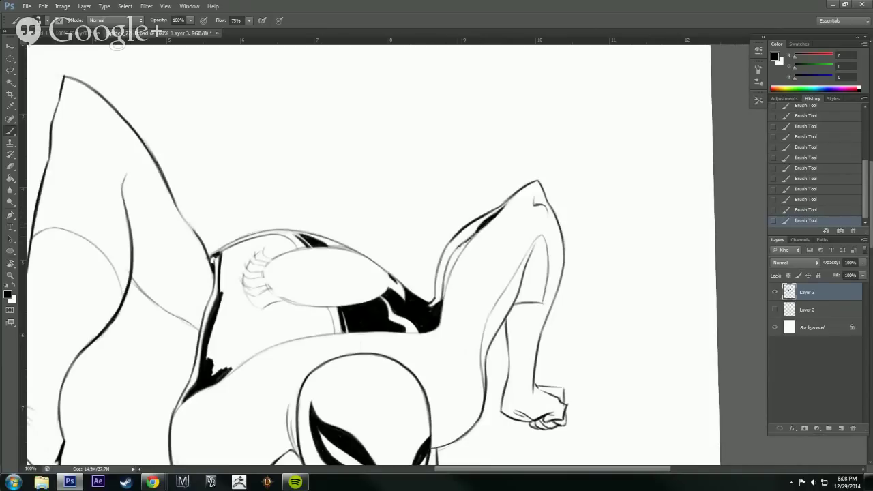
# Extend the black band along the raised upper arm's inner line to the armpit and clean its edge near the elbow.
pyautogui.moveTo(459, 247); pyautogui.dragTo(444, 293)
pyautogui.moveTo(454, 258)
pyautogui.mouseDown()
pyautogui.moveTo(442, 301)
pyautogui.moveTo(443, 280)
pyautogui.mouseUp()
pyautogui.moveTo(469, 240)
pyautogui.mouseDown()
pyautogui.moveTo(447, 272)
pyautogui.moveTo(466, 243)
pyautogui.mouseUp()
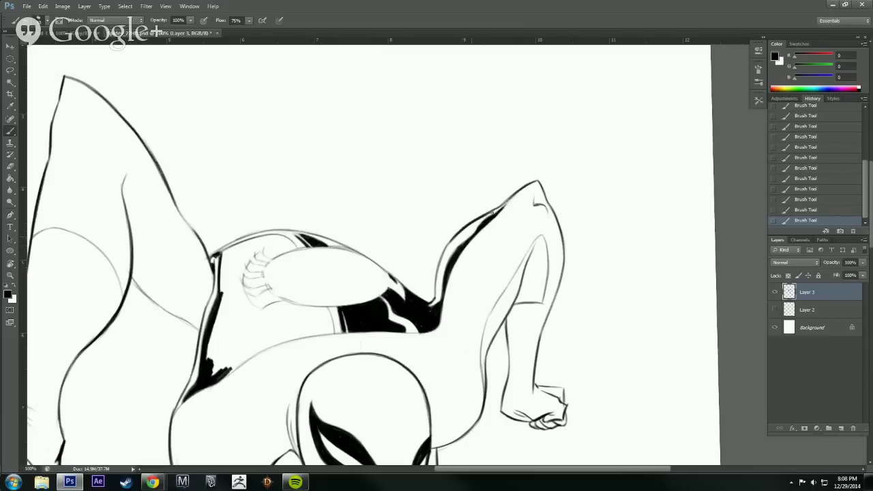
pyautogui.press('e')
pyautogui.moveTo(478, 224)
pyautogui.mouseDown()
pyautogui.moveTo(470, 231)
pyautogui.moveTo(502, 207)
pyautogui.mouseUp()
pyautogui.press('b')
# Fill the strip along the raised upper arm's outer contour with black, leaving a thin white highlight between the two bands.
pyautogui.press('r')
pyautogui.moveTo(641, 219)
pyautogui.mouseDown()
pyautogui.moveTo(464, 126)
pyautogui.moveTo(440, 125)
pyautogui.mouseUp()
pyautogui.press('b')
pyautogui.moveTo(428, 229); pyautogui.dragTo(434, 244)
pyautogui.moveTo(425, 214)
pyautogui.mouseDown()
pyautogui.moveTo(434, 228)
pyautogui.moveTo(425, 215)
pyautogui.mouseUp()
pyautogui.moveTo(438, 240); pyautogui.dragTo(427, 217)
pyautogui.moveTo(441, 246); pyautogui.dragTo(437, 235)
pyautogui.moveTo(458, 265)
pyautogui.mouseDown()
pyautogui.moveTo(442, 252)
pyautogui.moveTo(461, 266)
pyautogui.mouseUp()
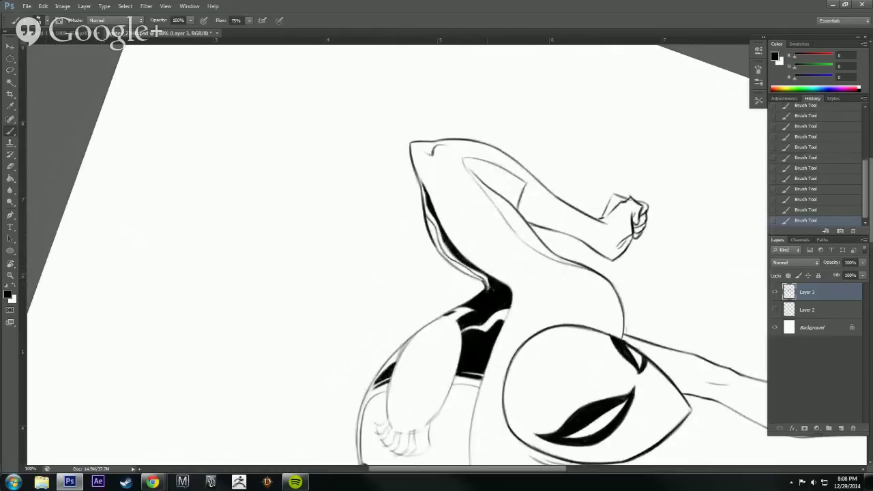
pyautogui.moveTo(490, 292); pyautogui.dragTo(446, 258)
pyautogui.moveTo(439, 250)
pyautogui.mouseDown()
pyautogui.moveTo(422, 205)
pyautogui.moveTo(431, 233)
pyautogui.mouseUp()
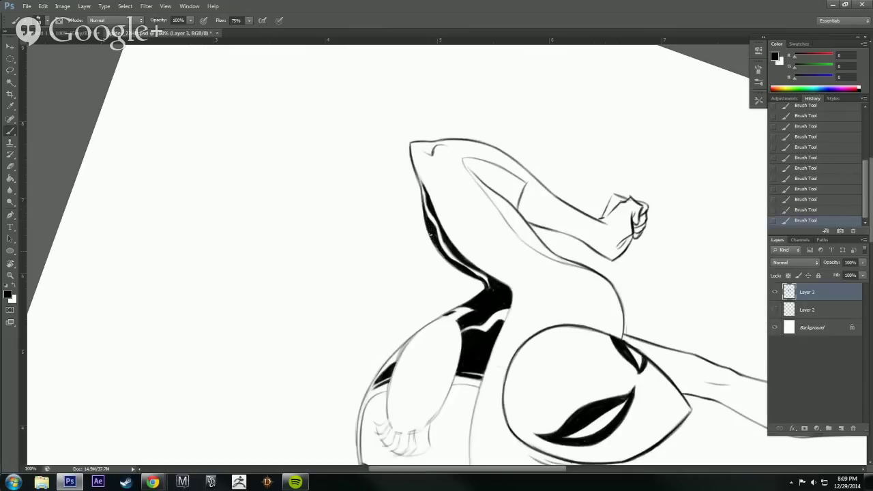
# Erase the rough outer edge of the raised upper arm's black band and touch it up near the armpit.
pyautogui.press('e')
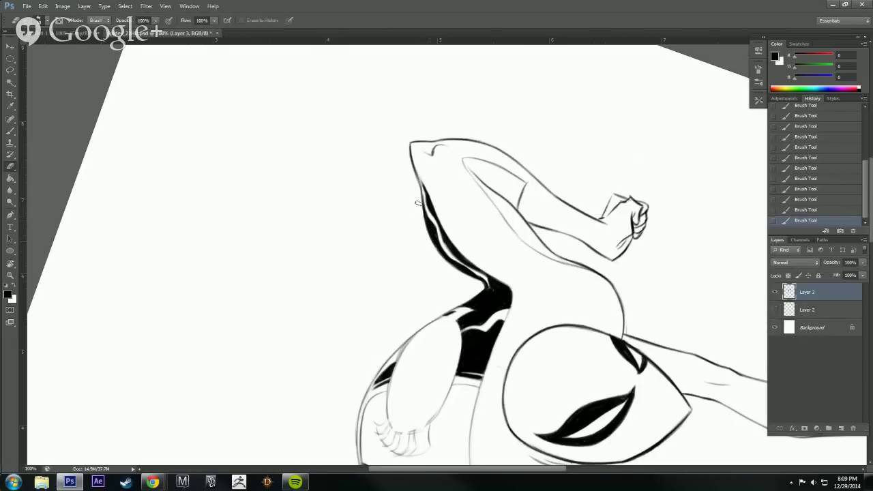
pyautogui.moveTo(421, 204); pyautogui.dragTo(443, 264)
pyautogui.moveTo(424, 234); pyautogui.dragTo(459, 271)
pyautogui.press('b')
pyautogui.press('e')
pyautogui.moveTo(432, 252); pyautogui.dragTo(486, 281)
pyautogui.press('b')
pyautogui.moveTo(480, 277)
pyautogui.mouseDown()
pyautogui.moveTo(486, 281)
pyautogui.moveTo(470, 278)
pyautogui.moveTo(492, 279)
pyautogui.mouseUp()
pyautogui.press('e')
pyautogui.press('b')
pyautogui.scroll(-2, 614, 241)
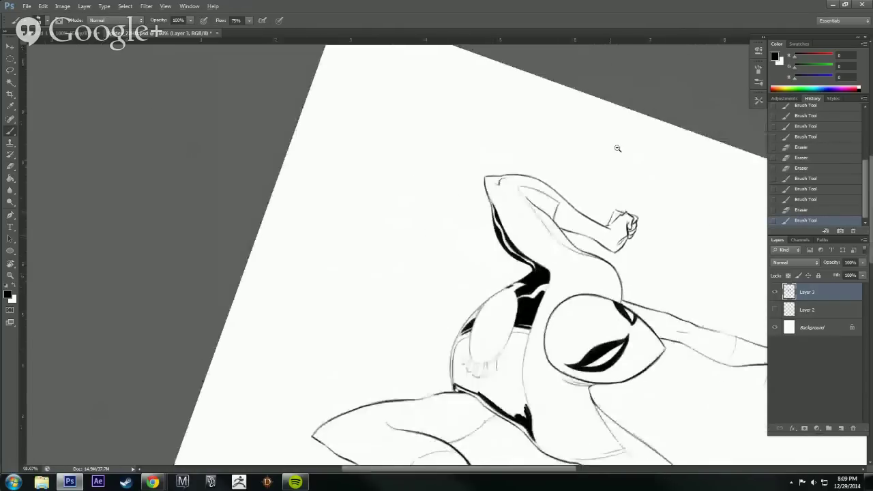
pyautogui.press('r')
pyautogui.moveTo(682, 341)
pyautogui.mouseDown()
pyautogui.moveTo(563, 397)
pyautogui.moveTo(526, 432)
pyautogui.mouseUp()
pyautogui.press('b')
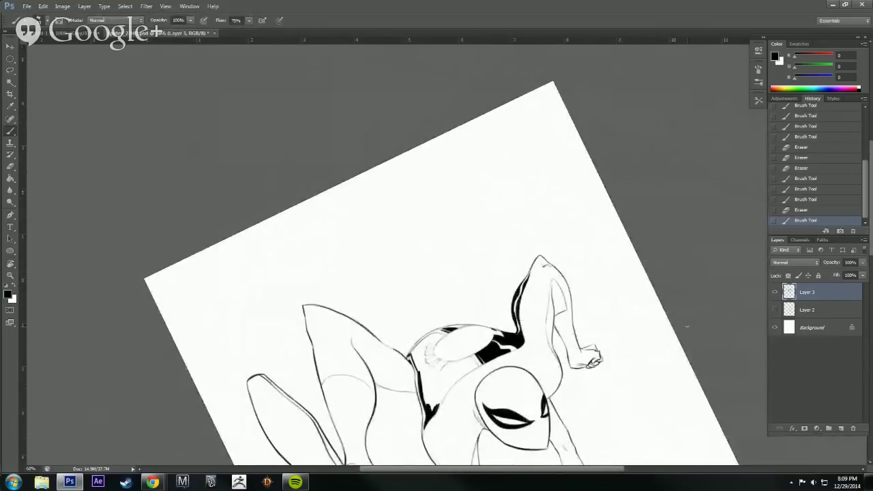
# Ink a thick black accent on the raised arm's underside contour just above the shoulder.
pyautogui.press('r')
pyautogui.moveTo(700, 328); pyautogui.dragTo(675, 396)
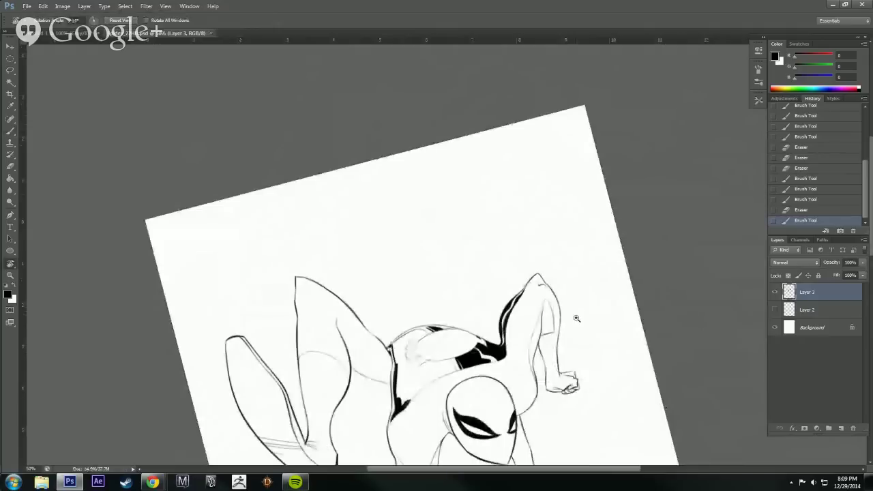
pyautogui.keyDown('ctrl'); pyautogui.click(574, 300); pyautogui.keyUp('ctrl')
pyautogui.moveTo(570, 302); pyautogui.dragTo(610, 252)
pyautogui.press('b')
pyautogui.moveTo(514, 346); pyautogui.dragTo(534, 393)
pyautogui.moveTo(516, 349); pyautogui.dragTo(539, 407)
pyautogui.moveTo(521, 361)
pyautogui.mouseDown()
pyautogui.moveTo(541, 412)
pyautogui.moveTo(518, 350)
pyautogui.moveTo(542, 413)
pyautogui.mouseUp()
pyautogui.moveTo(520, 363); pyautogui.dragTo(530, 380)
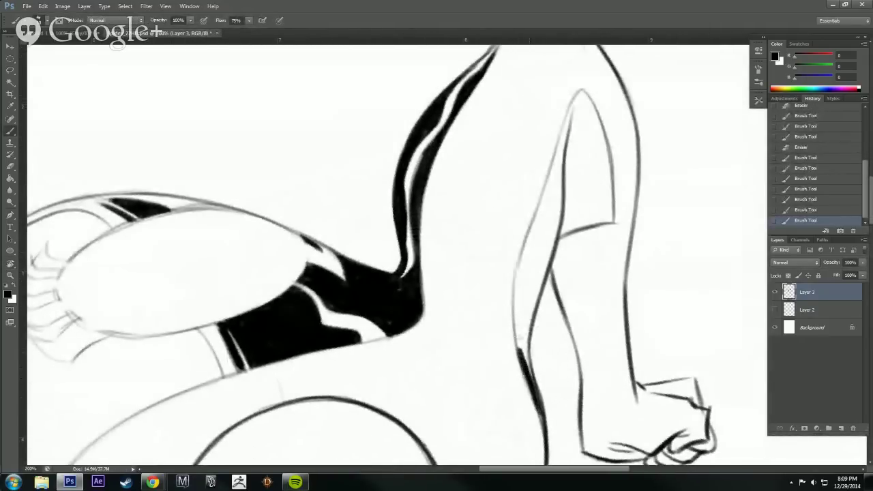
# Widen the black accent upward into a band along the raised arm's underside, keeping a thin white highlight beside the contour.
pyautogui.moveTo(515, 312)
pyautogui.mouseDown()
pyautogui.moveTo(523, 373)
pyautogui.moveTo(517, 302)
pyautogui.moveTo(518, 356)
pyautogui.mouseUp()
pyautogui.moveTo(539, 274)
pyautogui.mouseDown()
pyautogui.moveTo(517, 334)
pyautogui.moveTo(517, 278)
pyautogui.mouseUp()
pyautogui.moveTo(515, 338); pyautogui.dragTo(532, 261)
pyautogui.moveTo(522, 318); pyautogui.dragTo(544, 240)
pyautogui.moveTo(528, 302); pyautogui.dragTo(546, 236)
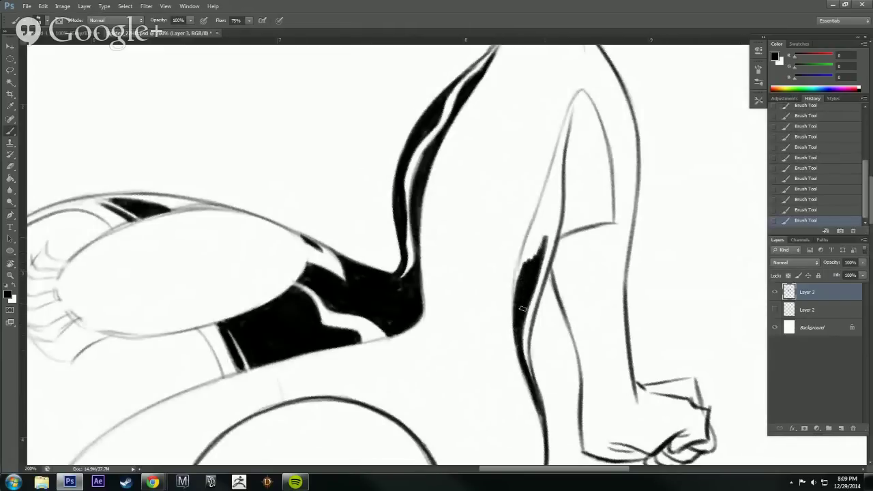
pyautogui.moveTo(515, 315); pyautogui.dragTo(536, 419)
pyautogui.moveTo(527, 377); pyautogui.dragTo(541, 426)
# Extend the black underside band to a tapered point near the raised arm's elbow and fill it out to the sketched guide line.
pyautogui.press('r')
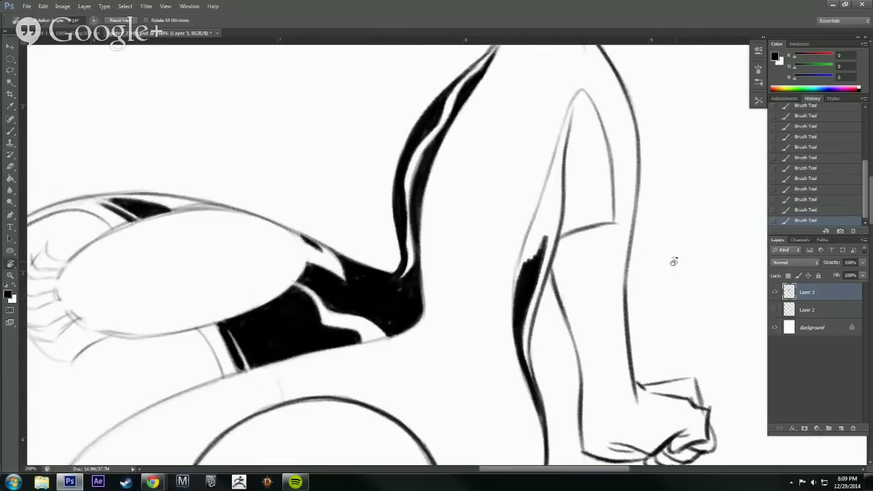
pyautogui.moveTo(674, 261)
pyautogui.mouseDown()
pyautogui.moveTo(652, 193)
pyautogui.moveTo(665, 271)
pyautogui.mouseUp()
pyautogui.press('b')
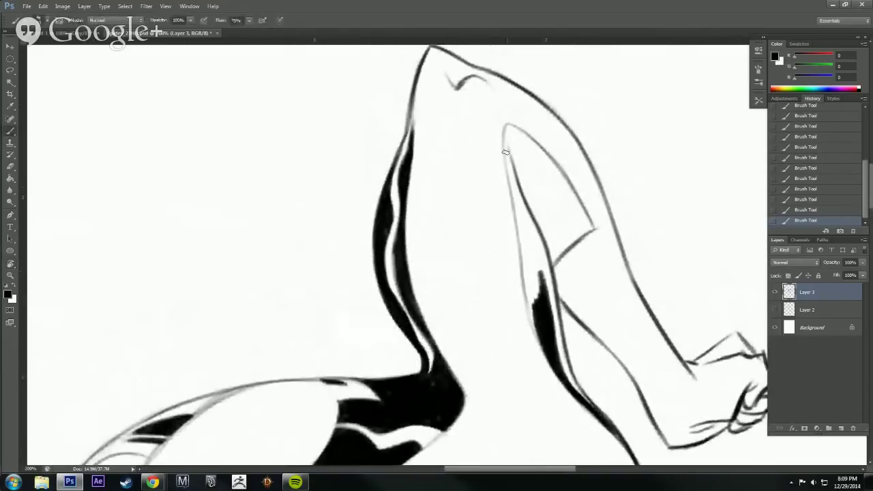
pyautogui.moveTo(503, 146); pyautogui.dragTo(516, 206)
pyautogui.moveTo(508, 170); pyautogui.dragTo(530, 233)
pyautogui.moveTo(517, 200); pyautogui.dragTo(543, 285)
pyautogui.moveTo(532, 237); pyautogui.dragTo(547, 317)
pyautogui.moveTo(540, 274)
pyautogui.mouseDown()
pyautogui.moveTo(537, 337)
pyautogui.moveTo(525, 279)
pyautogui.moveTo(549, 354)
pyautogui.moveTo(508, 191)
pyautogui.mouseUp()
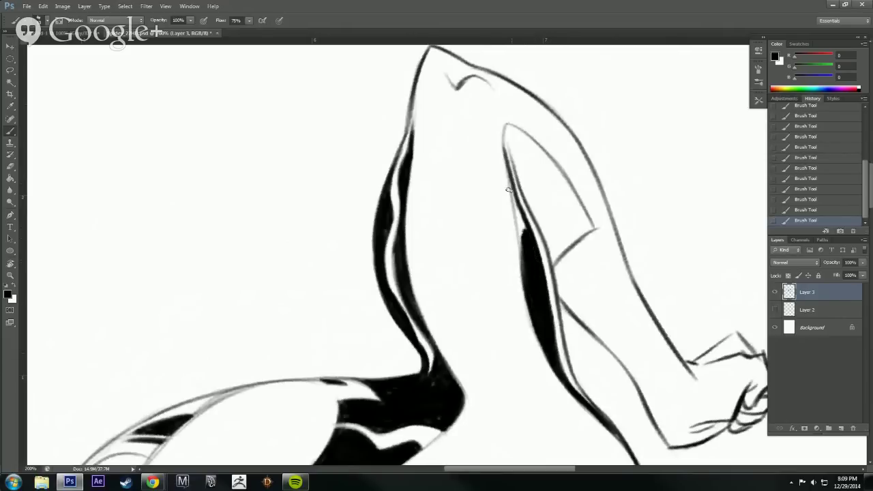
pyautogui.moveTo(503, 156); pyautogui.dragTo(520, 229)
pyautogui.moveTo(511, 198)
pyautogui.mouseDown()
pyautogui.moveTo(522, 261)
pyautogui.moveTo(521, 223)
pyautogui.moveTo(528, 255)
pyautogui.mouseUp()
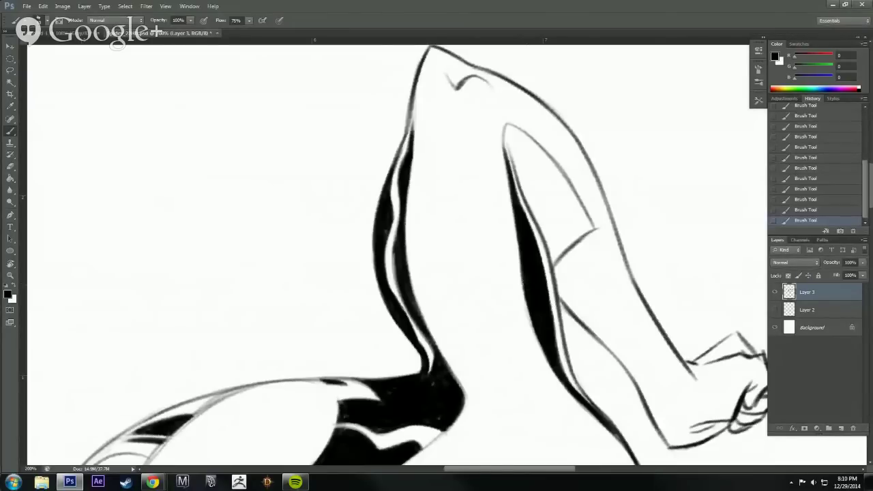
# Fill the panel below the raised arm's elbow with black, leaving a wavy white highlight through its middle.
pyautogui.hotkey('alt', 'Tab')
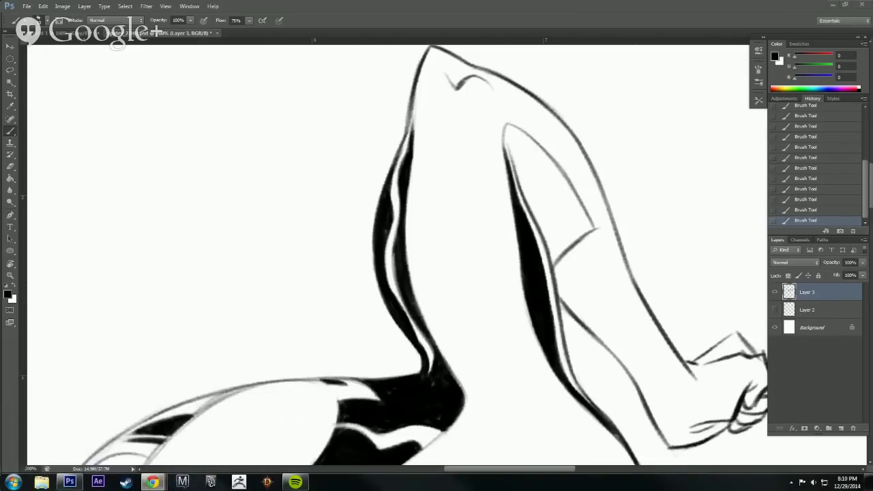
pyautogui.press('r')
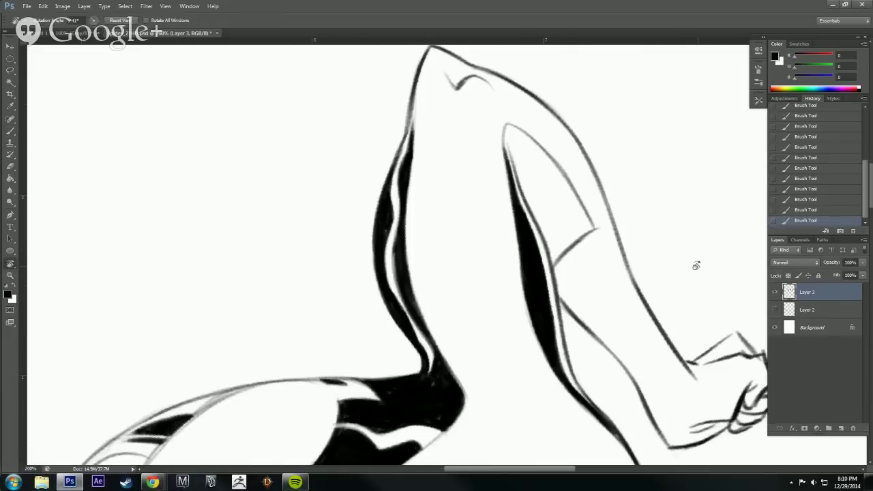
pyautogui.moveTo(696, 263); pyautogui.dragTo(642, 373)
pyautogui.press('b')
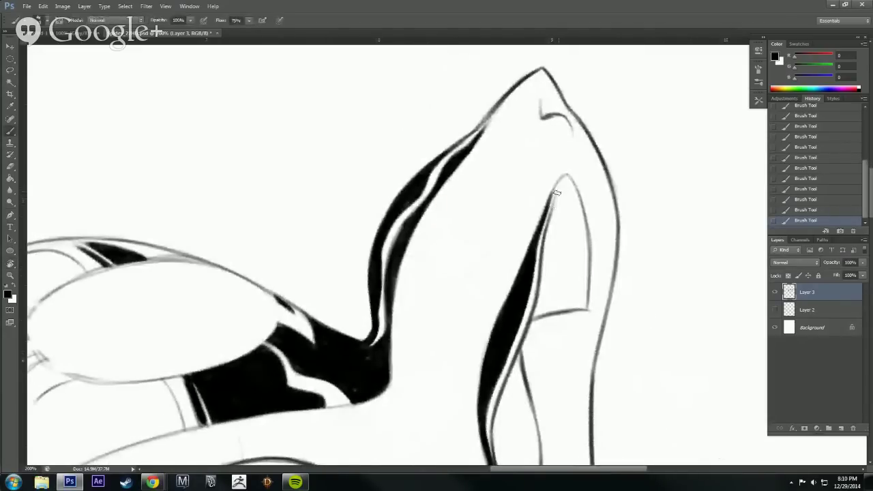
pyautogui.moveTo(558, 188)
pyautogui.mouseDown()
pyautogui.moveTo(560, 305)
pyautogui.moveTo(542, 295)
pyautogui.moveTo(544, 313)
pyautogui.moveTo(554, 311)
pyautogui.moveTo(554, 280)
pyautogui.moveTo(537, 311)
pyautogui.moveTo(545, 237)
pyautogui.mouseUp()
pyautogui.moveTo(544, 278)
pyautogui.mouseDown()
pyautogui.moveTo(551, 225)
pyautogui.moveTo(554, 281)
pyautogui.moveTo(559, 192)
pyautogui.moveTo(544, 268)
pyautogui.mouseUp()
pyautogui.moveTo(567, 181)
pyautogui.mouseDown()
pyautogui.moveTo(565, 307)
pyautogui.moveTo(570, 230)
pyautogui.mouseUp()
pyautogui.moveTo(575, 276)
pyautogui.mouseDown()
pyautogui.moveTo(581, 302)
pyautogui.moveTo(568, 310)
pyautogui.moveTo(578, 262)
pyautogui.moveTo(582, 301)
pyautogui.moveTo(580, 309)
pyautogui.moveTo(568, 180)
pyautogui.moveTo(584, 275)
pyautogui.moveTo(579, 218)
pyautogui.moveTo(585, 257)
pyautogui.moveTo(572, 186)
pyautogui.mouseUp()
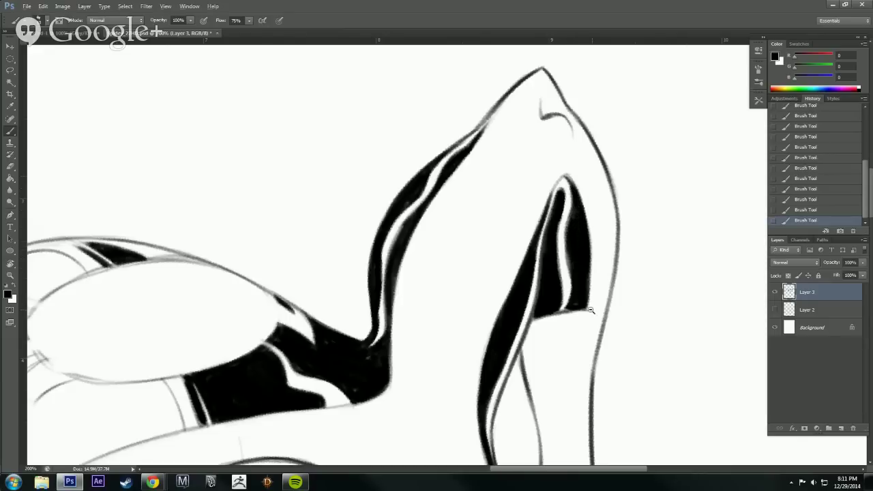
# Ink black strokes down the inner side of the far supporting arm, from under the mask to the glove line.
pyautogui.scroll(-3, 591, 311)
pyautogui.moveTo(598, 402)
pyautogui.mouseDown()
pyautogui.moveTo(607, 363)
pyautogui.moveTo(601, 351)
pyautogui.mouseUp()
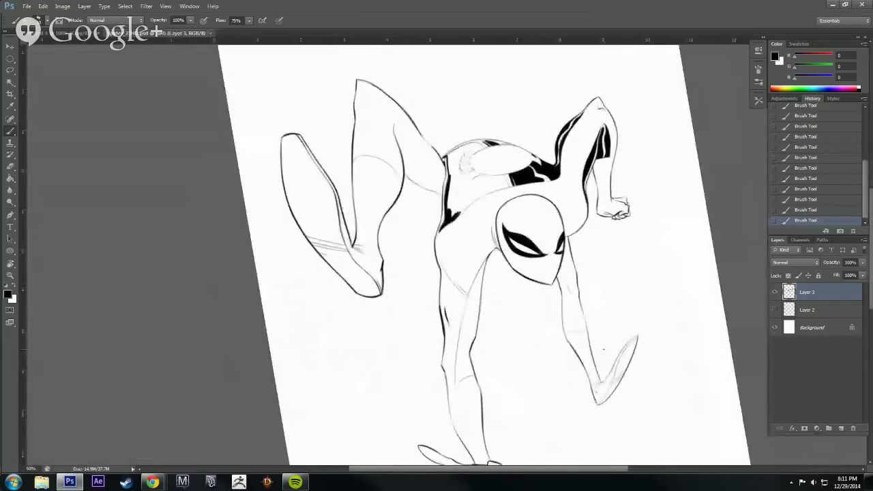
pyautogui.press('r')
pyautogui.moveTo(682, 335); pyautogui.dragTo(660, 357)
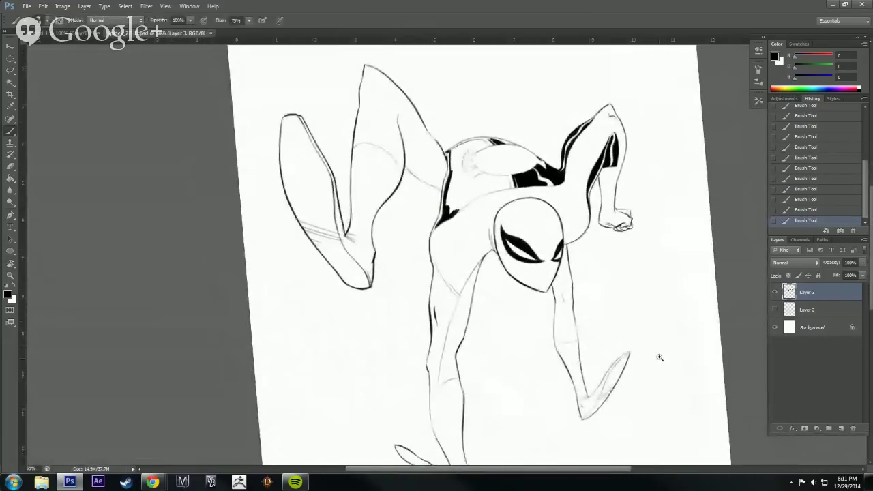
pyautogui.scroll(2, 658, 355)
pyautogui.moveTo(609, 329); pyautogui.dragTo(624, 352)
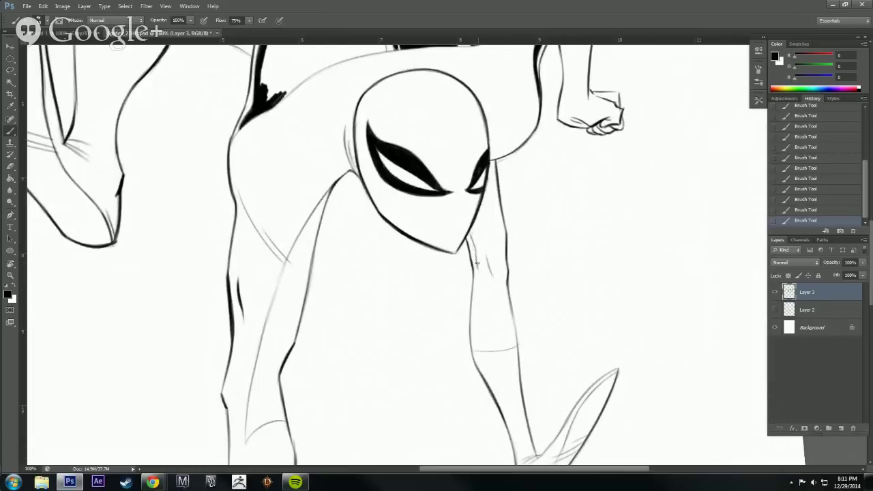
pyautogui.press('e')
pyautogui.moveTo(477, 273)
pyautogui.mouseDown()
pyautogui.moveTo(480, 252)
pyautogui.moveTo(480, 271)
pyautogui.mouseUp()
pyautogui.press('b')
pyautogui.moveTo(480, 257)
pyautogui.mouseDown()
pyautogui.moveTo(476, 348)
pyautogui.moveTo(476, 319)
pyautogui.mouseUp()
pyautogui.moveTo(479, 252); pyautogui.dragTo(477, 344)
pyautogui.moveTo(477, 307)
pyautogui.mouseDown()
pyautogui.moveTo(477, 348)
pyautogui.moveTo(483, 275)
pyautogui.moveTo(481, 244)
pyautogui.moveTo(479, 265)
pyautogui.moveTo(469, 230)
pyautogui.moveTo(478, 243)
pyautogui.moveTo(483, 236)
pyautogui.mouseUp()
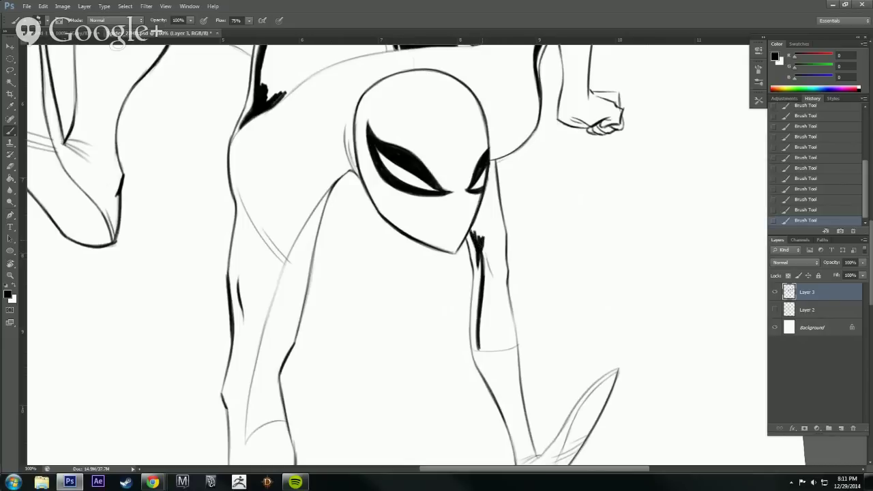
pyautogui.moveTo(483, 275)
pyautogui.mouseDown()
pyautogui.moveTo(487, 250)
pyautogui.moveTo(479, 247)
pyautogui.mouseUp()
# Fill the shoulder gap beside the mask's far eye with black and define the highlight edge down the far arm.
pyautogui.moveTo(493, 178)
pyautogui.mouseDown()
pyautogui.moveTo(489, 162)
pyautogui.moveTo(488, 178)
pyautogui.mouseUp()
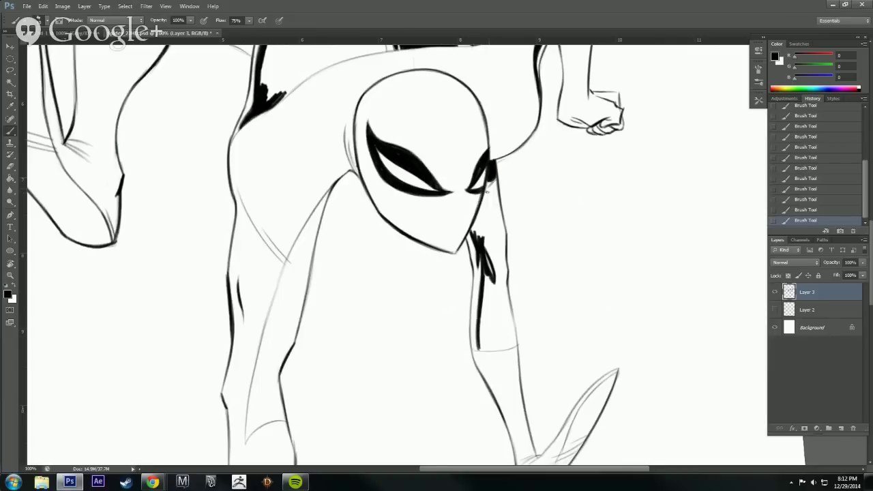
pyautogui.moveTo(487, 192)
pyautogui.mouseDown()
pyautogui.moveTo(494, 180)
pyautogui.moveTo(483, 194)
pyautogui.moveTo(490, 215)
pyautogui.mouseUp()
pyautogui.press('e')
pyautogui.moveTo(502, 263); pyautogui.dragTo(499, 318)
# Add a tapered black sliver along the far arm's outer contour above the glove line and clean its edge.
pyautogui.press('b')
pyautogui.moveTo(502, 279); pyautogui.dragTo(508, 349)
pyautogui.moveTo(503, 273); pyautogui.dragTo(512, 346)
pyautogui.moveTo(506, 307); pyautogui.dragTo(512, 343)
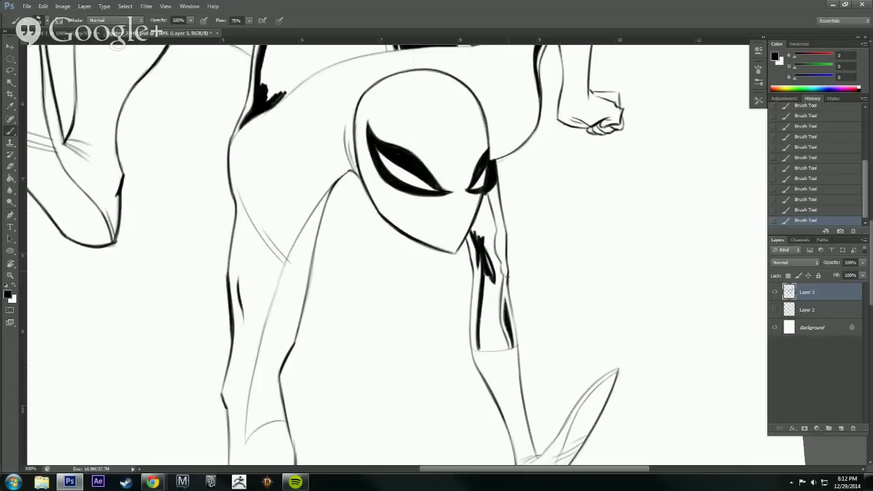
pyautogui.press('e')
pyautogui.moveTo(508, 281)
pyautogui.mouseDown()
pyautogui.moveTo(509, 304)
pyautogui.moveTo(511, 292)
pyautogui.mouseUp()
pyautogui.press('b')
pyautogui.moveTo(509, 290); pyautogui.dragTo(516, 340)
pyautogui.moveTo(511, 323); pyautogui.dragTo(516, 359)
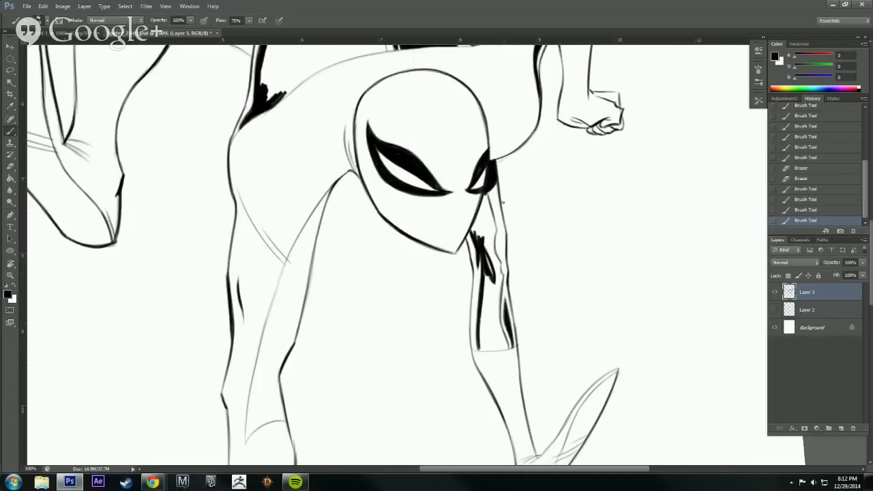
# Fill the far upper arm beside the mask's chin with black, leaving a white highlight along the outer contour.
pyautogui.moveTo(597, 256); pyautogui.dragTo(616, 276)
pyautogui.press('e')
pyautogui.moveTo(539, 351)
pyautogui.mouseDown()
pyautogui.moveTo(540, 373)
pyautogui.moveTo(539, 361)
pyautogui.mouseUp()
pyautogui.press('b')
pyautogui.moveTo(488, 244)
pyautogui.mouseDown()
pyautogui.moveTo(501, 258)
pyautogui.moveTo(507, 246)
pyautogui.moveTo(510, 259)
pyautogui.moveTo(505, 217)
pyautogui.moveTo(497, 239)
pyautogui.moveTo(505, 217)
pyautogui.mouseUp()
pyautogui.moveTo(504, 219); pyautogui.dragTo(507, 213)
pyautogui.moveTo(507, 212); pyautogui.dragTo(508, 204)
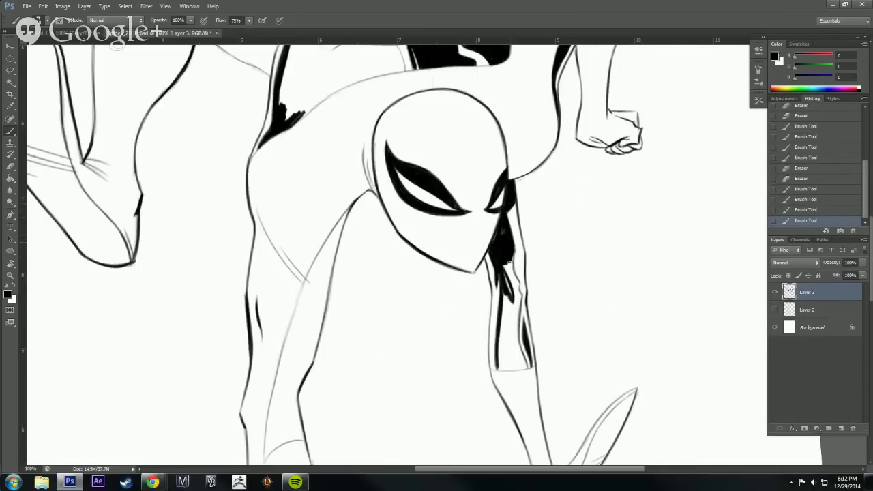
# Continue the black fill down the far arm to the glove line, keeping thin white highlights along both sides.
pyautogui.moveTo(511, 260); pyautogui.dragTo(517, 281)
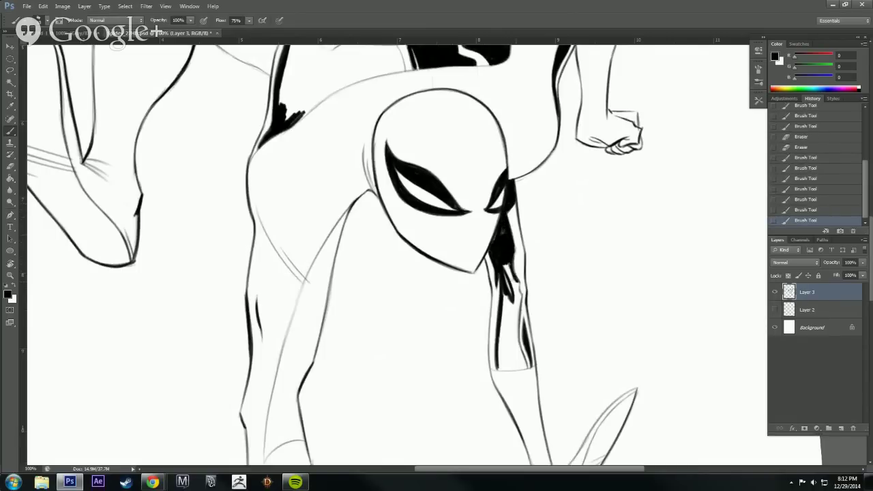
pyautogui.moveTo(494, 238); pyautogui.dragTo(498, 247)
pyautogui.moveTo(512, 278); pyautogui.dragTo(516, 298)
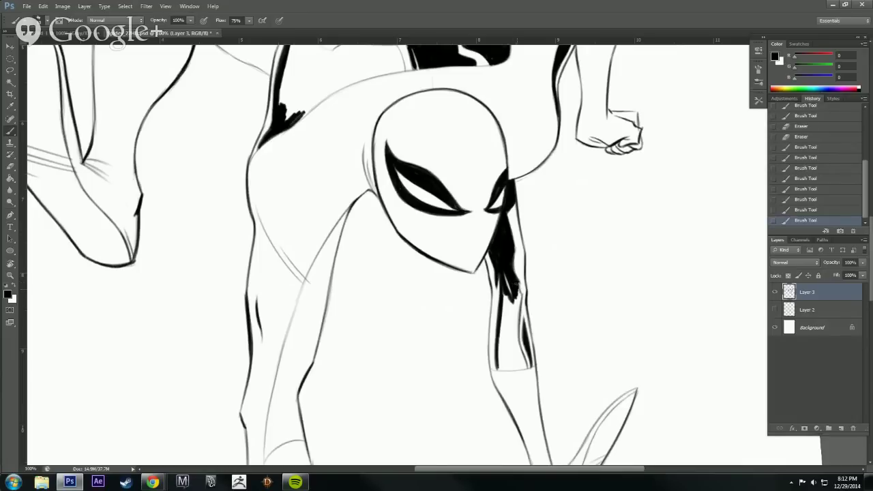
pyautogui.moveTo(514, 296)
pyautogui.mouseDown()
pyautogui.moveTo(512, 269)
pyautogui.moveTo(516, 322)
pyautogui.moveTo(511, 296)
pyautogui.mouseUp()
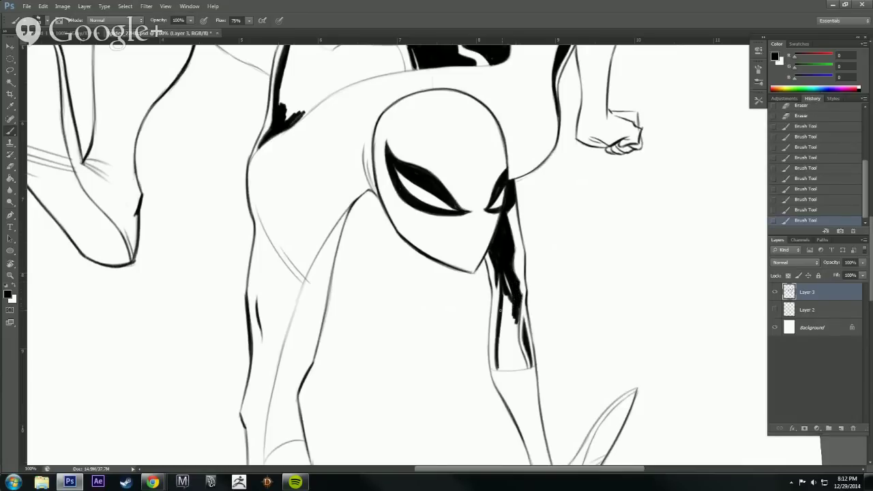
pyautogui.moveTo(499, 350)
pyautogui.mouseDown()
pyautogui.moveTo(505, 293)
pyautogui.moveTo(501, 337)
pyautogui.moveTo(506, 302)
pyautogui.moveTo(510, 320)
pyautogui.moveTo(509, 312)
pyautogui.moveTo(499, 360)
pyautogui.moveTo(507, 338)
pyautogui.moveTo(521, 365)
pyautogui.moveTo(516, 310)
pyautogui.mouseUp()
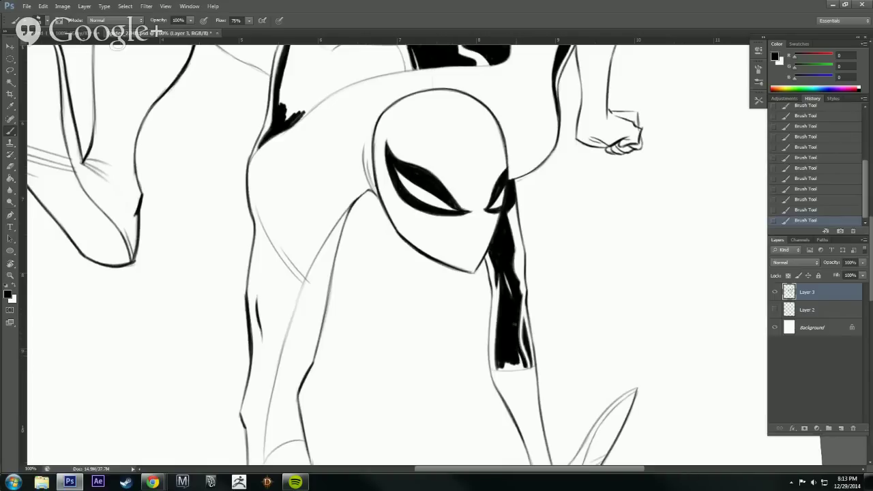
pyautogui.press('r')
pyautogui.moveTo(673, 389)
pyautogui.mouseDown()
pyautogui.moveTo(559, 120)
pyautogui.moveTo(566, 204)
pyautogui.mouseUp()
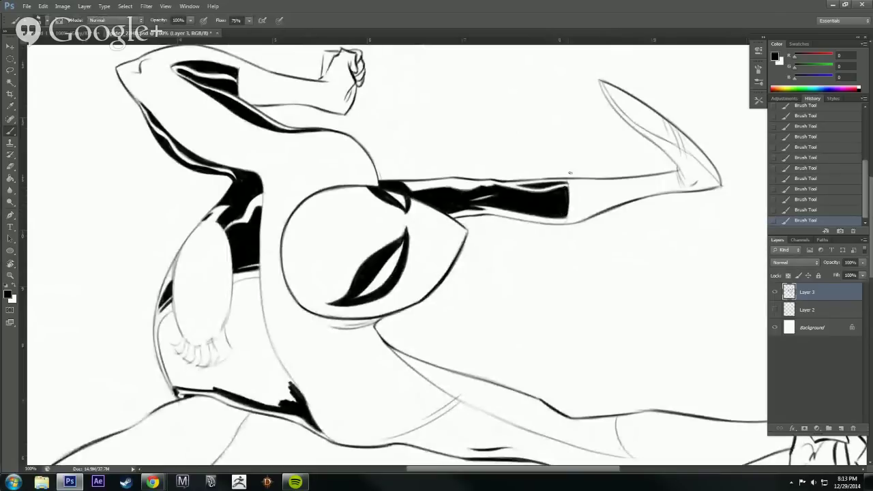
# Save the drawing.
pyautogui.press('r')
pyautogui.moveTo(587, 286); pyautogui.dragTo(474, 416)
pyautogui.scroll(-3, 626, 368)
pyautogui.press('r')
pyautogui.moveTo(633, 337); pyautogui.dragTo(562, 423)
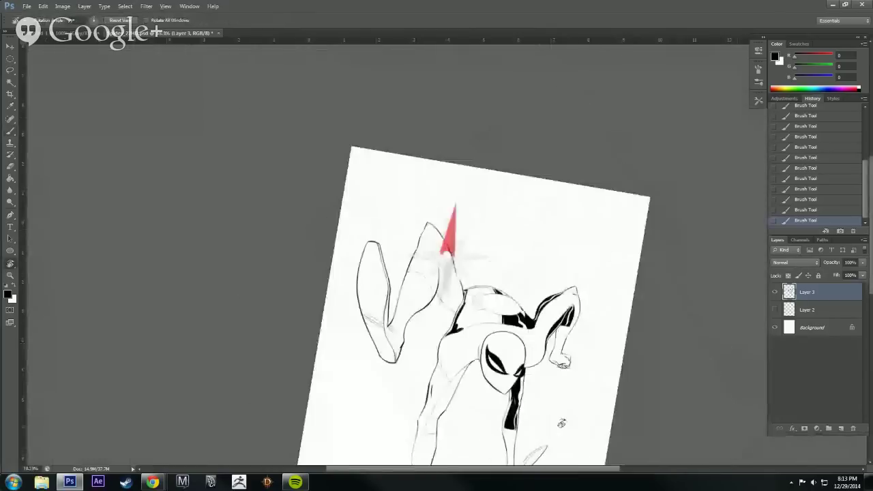
pyautogui.hotkey('ctrl', 's')
pyautogui.press('r')
pyautogui.moveTo(622, 416); pyautogui.dragTo(629, 410)
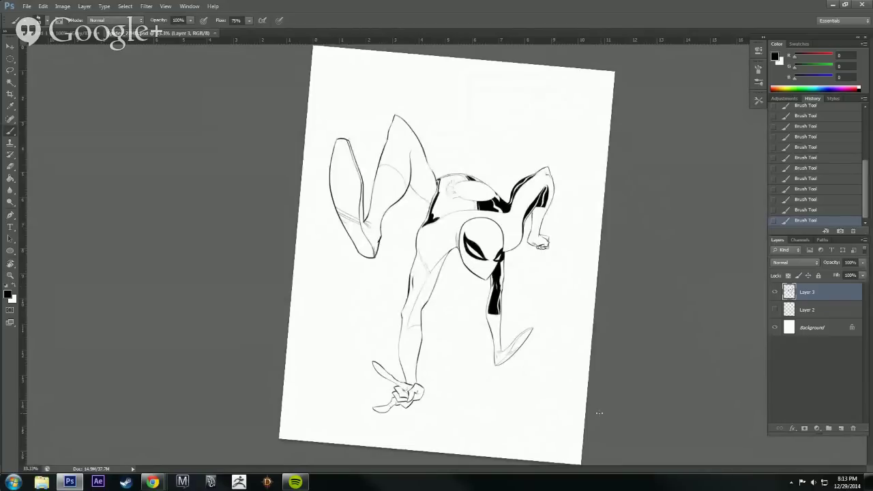
# Clean up small rough spots around the mask's lower face with the Eraser.
pyautogui.press('r')
pyautogui.moveTo(559, 360); pyautogui.dragTo(564, 343)
pyautogui.keyDown('ctrl'); pyautogui.click(564, 347); pyautogui.keyUp('ctrl')
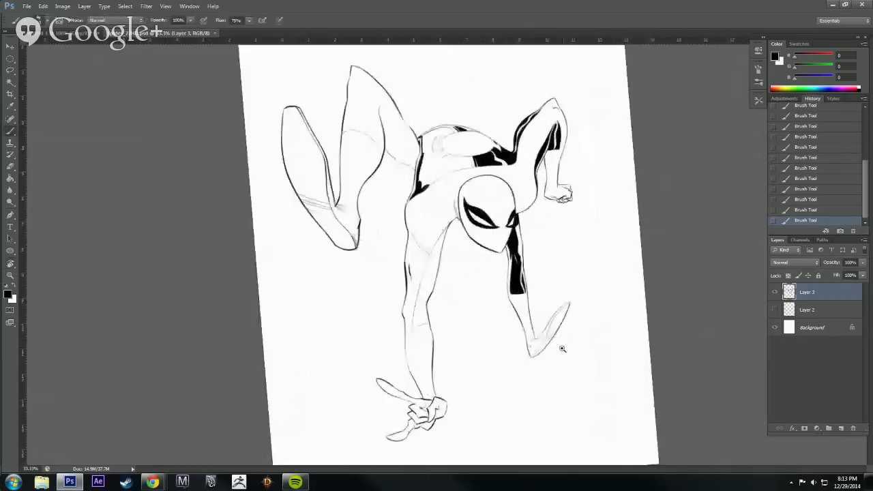
pyautogui.keyDown('ctrl'); pyautogui.click(563, 347); pyautogui.keyUp('ctrl')
pyautogui.keyDown('ctrl'); pyautogui.click(563, 347); pyautogui.keyUp('ctrl')
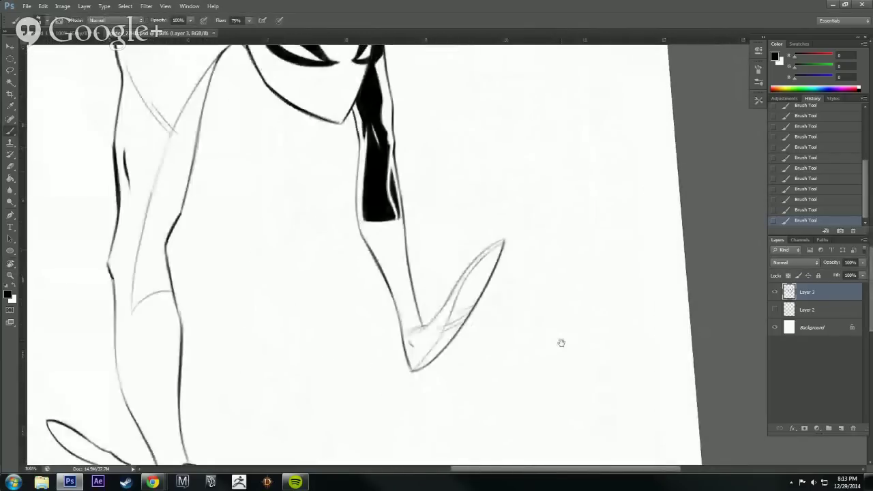
pyautogui.moveTo(364, 46)
pyautogui.mouseDown()
pyautogui.moveTo(560, 334)
pyautogui.moveTo(517, 359)
pyautogui.moveTo(528, 345)
pyautogui.mouseUp()
pyautogui.press('e')
pyautogui.click(521, 358)
pyautogui.press('b')
pyautogui.keyDown('alt'); pyautogui.click(643, 363); pyautogui.keyUp('alt')
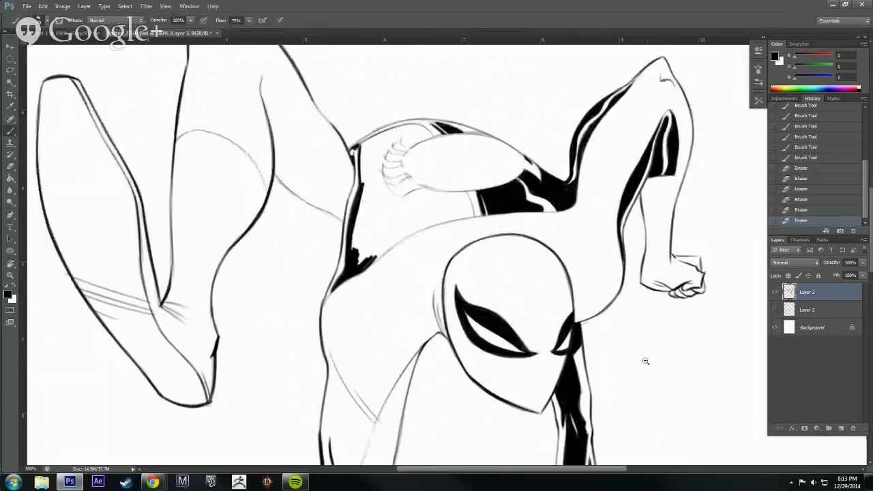
pyautogui.keyDown('alt'); pyautogui.click(646, 361); pyautogui.keyUp('alt')
pyautogui.press('r')
pyautogui.moveTo(682, 347); pyautogui.dragTo(693, 277)
pyautogui.press('space')
pyautogui.moveTo(716, 401); pyautogui.dragTo(674, 280)
pyautogui.moveTo(623, 418)
pyautogui.mouseDown()
pyautogui.moveTo(658, 370)
pyautogui.moveTo(721, 390)
pyautogui.mouseUp()
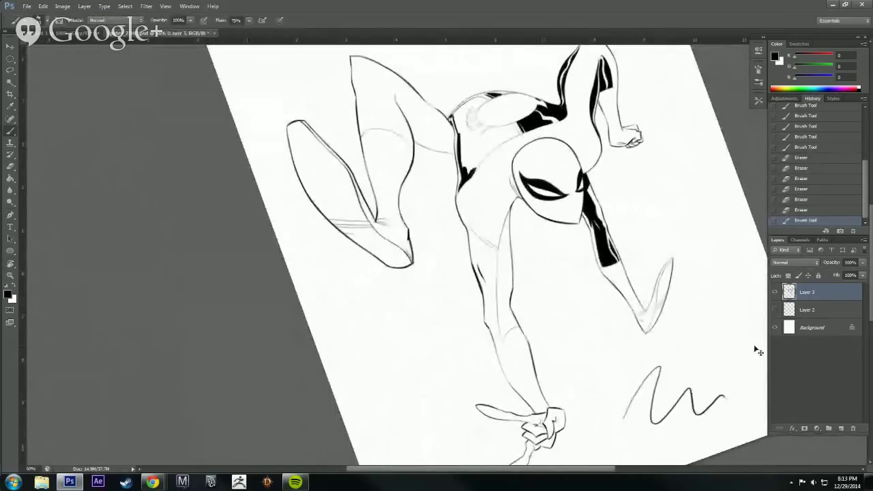
pyautogui.hotkey('ctrl', 'z')
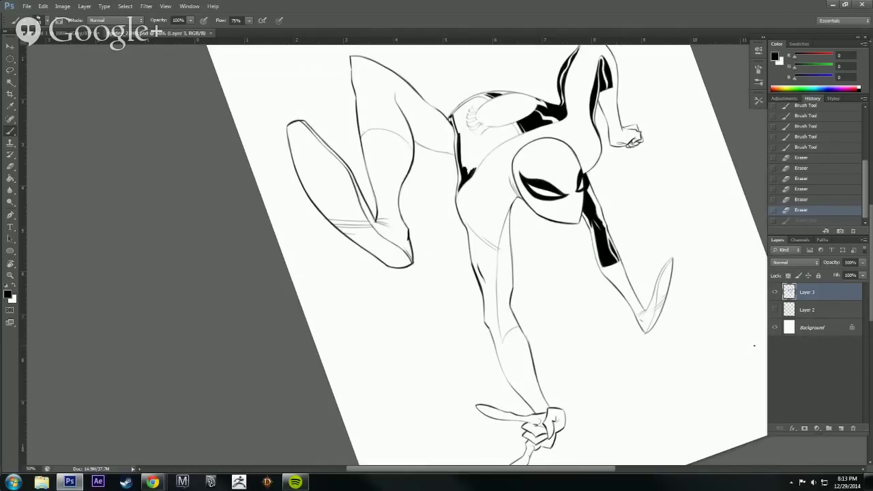
# Ink the inner contour lines down the near arm from the armpit to the glove line, marking out the costume highlight.
pyautogui.click(609, 256)
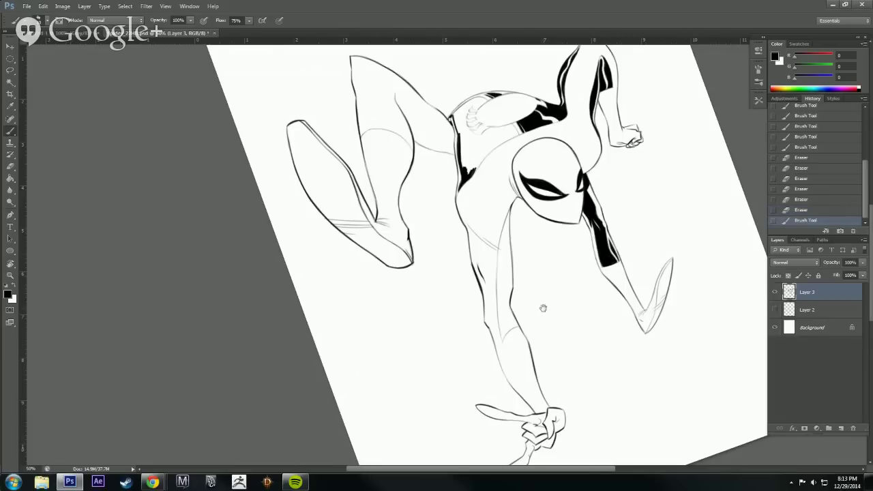
pyautogui.keyDown('ctrl'); pyautogui.click(537, 309); pyautogui.keyUp('ctrl')
pyautogui.keyDown('ctrl'); pyautogui.click(539, 304); pyautogui.keyUp('ctrl')
pyautogui.moveTo(583, 296); pyautogui.dragTo(647, 365)
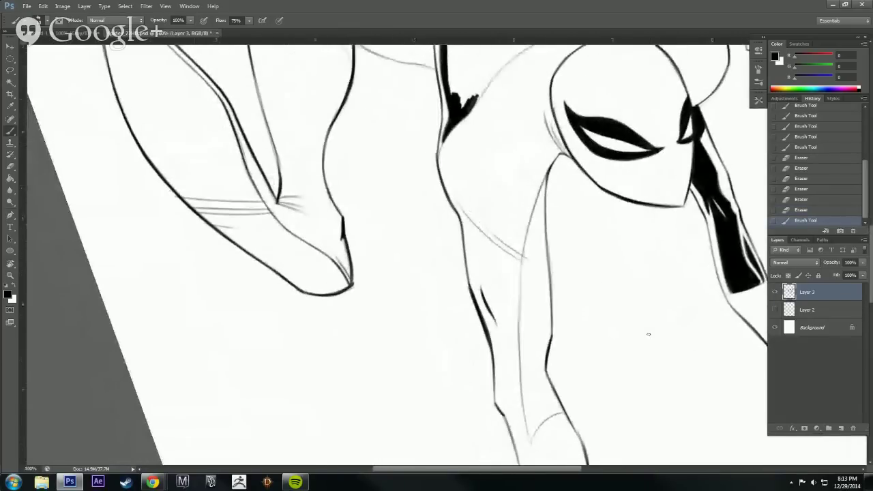
pyautogui.press('r')
pyautogui.moveTo(649, 334); pyautogui.dragTo(651, 286)
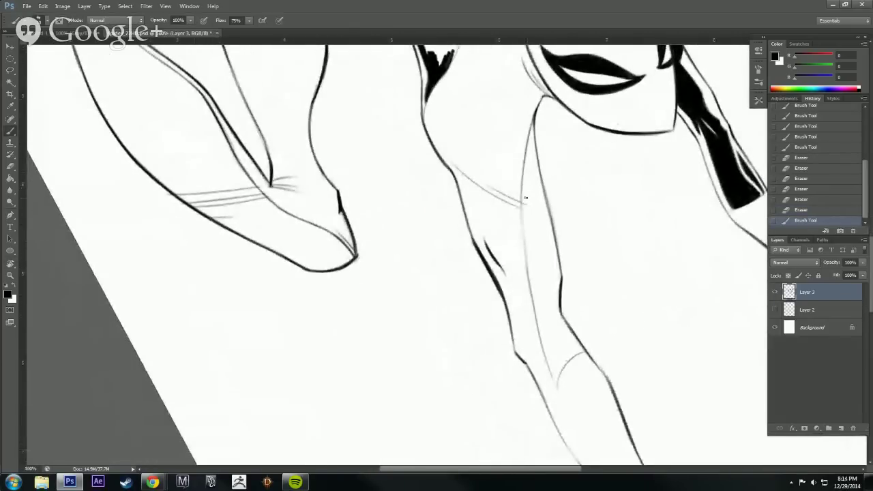
pyautogui.moveTo(524, 167); pyautogui.dragTo(543, 283)
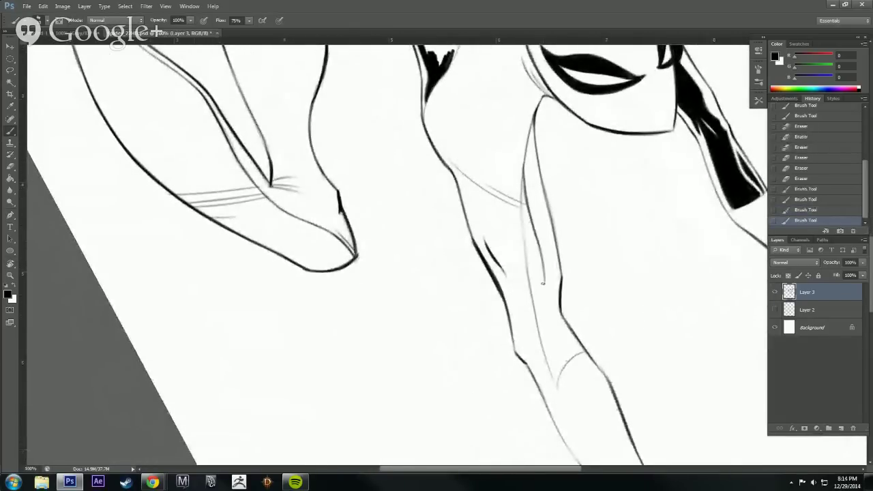
pyautogui.moveTo(535, 240); pyautogui.dragTo(547, 306)
pyautogui.moveTo(543, 270)
pyautogui.mouseDown()
pyautogui.moveTo(550, 316)
pyautogui.moveTo(573, 355)
pyautogui.moveTo(547, 368)
pyautogui.mouseUp()
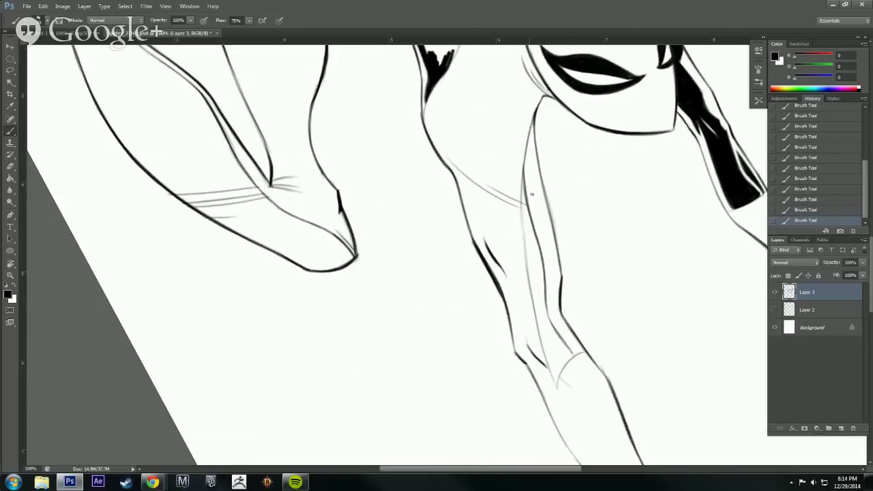
pyautogui.moveTo(526, 162)
pyautogui.mouseDown()
pyautogui.moveTo(549, 245)
pyautogui.moveTo(536, 216)
pyautogui.moveTo(551, 320)
pyautogui.moveTo(574, 355)
pyautogui.mouseUp()
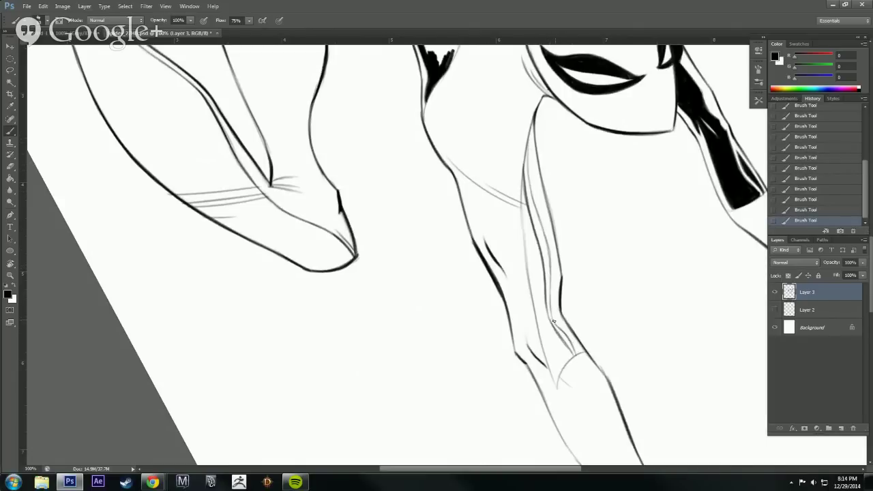
# Fill the narrow strip along the near arm's inner edge with black from the glove line up past the elbow.
pyautogui.moveTo(551, 316); pyautogui.dragTo(580, 353)
pyautogui.moveTo(551, 308)
pyautogui.mouseDown()
pyautogui.moveTo(580, 353)
pyautogui.moveTo(561, 326)
pyautogui.mouseUp()
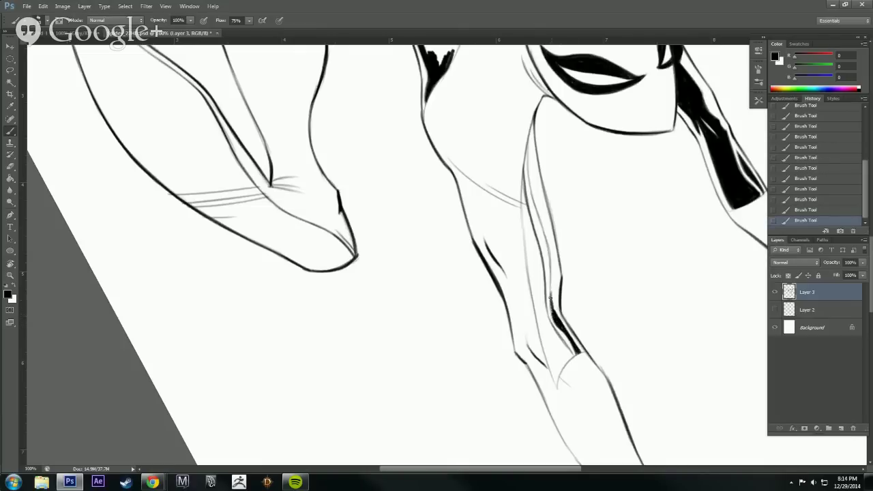
pyautogui.moveTo(549, 291); pyautogui.dragTo(552, 313)
pyautogui.moveTo(555, 267); pyautogui.dragTo(552, 307)
pyautogui.moveTo(554, 256); pyautogui.dragTo(553, 297)
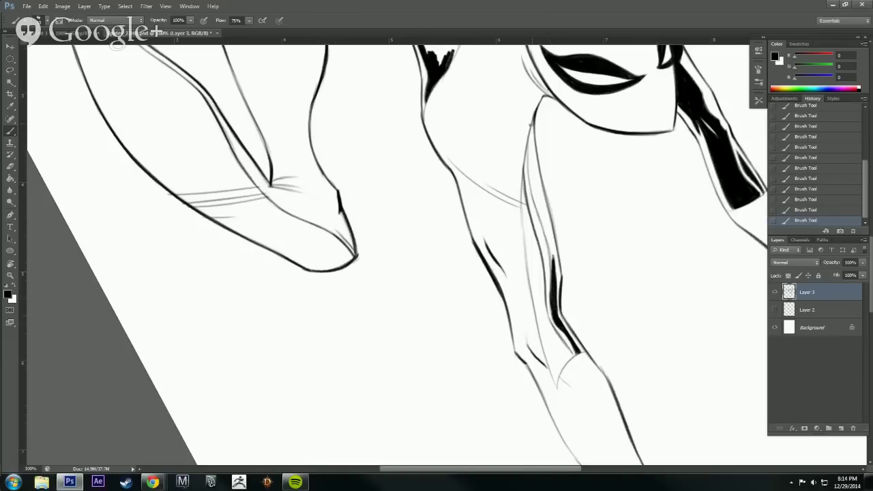
# Extend the black strip up the near arm's inner edge to the armpit, keeping thin white highlights on both sides.
pyautogui.moveTo(531, 120); pyautogui.dragTo(543, 200)
pyautogui.moveTo(534, 155); pyautogui.dragTo(554, 270)
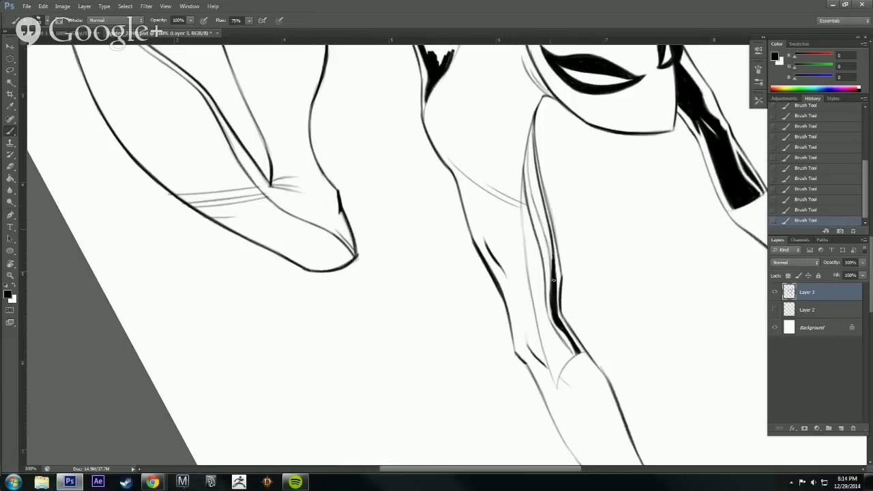
pyautogui.moveTo(547, 232); pyautogui.dragTo(552, 278)
pyautogui.moveTo(536, 188)
pyautogui.mouseDown()
pyautogui.moveTo(552, 254)
pyautogui.moveTo(546, 233)
pyautogui.mouseUp()
pyautogui.moveTo(531, 157)
pyautogui.mouseDown()
pyautogui.moveTo(540, 205)
pyautogui.moveTo(528, 143)
pyautogui.moveTo(539, 208)
pyautogui.moveTo(530, 141)
pyautogui.moveTo(571, 250)
pyautogui.moveTo(551, 286)
pyautogui.moveTo(551, 237)
pyautogui.mouseUp()
pyautogui.moveTo(549, 273)
pyautogui.mouseDown()
pyautogui.moveTo(563, 214)
pyautogui.moveTo(558, 292)
pyautogui.mouseUp()
pyautogui.press('e')
pyautogui.press('b')
pyautogui.moveTo(553, 244); pyautogui.dragTo(559, 296)
pyautogui.moveTo(554, 268); pyautogui.dragTo(563, 307)
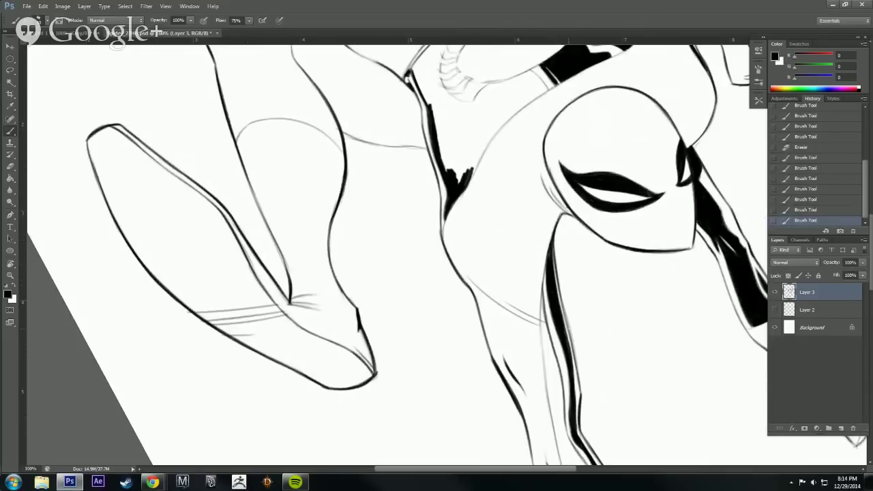
# Refine the near upper arm's outer contour beside the black strip with the Brush and clean its edge with the Eraser.
pyautogui.moveTo(570, 343); pyautogui.dragTo(573, 355)
pyautogui.moveTo(564, 306); pyautogui.dragTo(579, 375)
pyautogui.press('e')
pyautogui.press('Escape')
pyautogui.press('b')
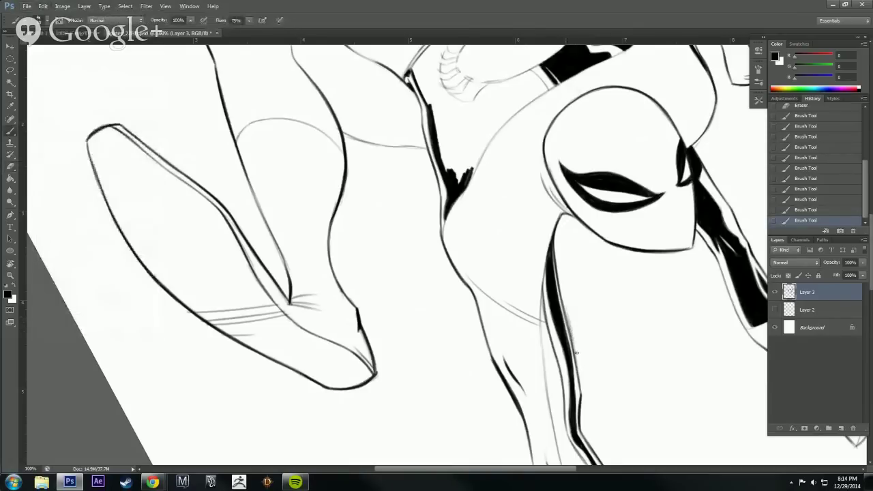
pyautogui.moveTo(564, 307); pyautogui.dragTo(573, 336)
pyautogui.press('e')
pyautogui.moveTo(563, 303); pyautogui.dragTo(577, 362)
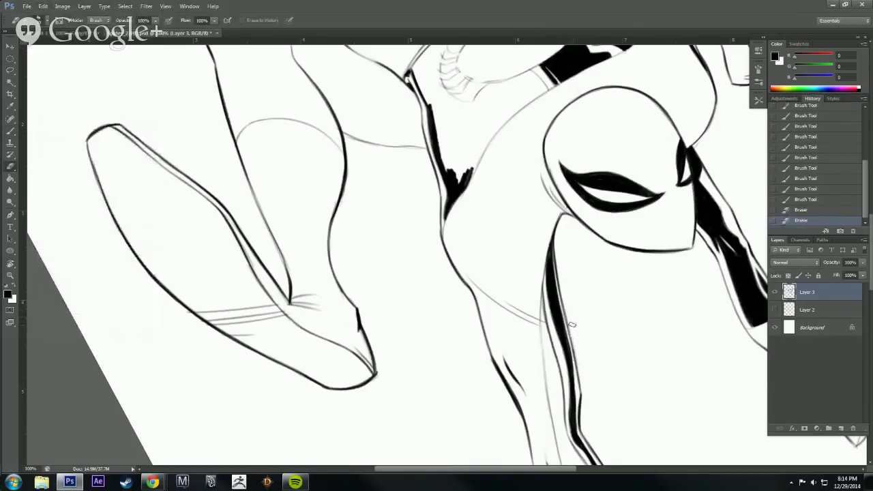
# Save the drawing.
pyautogui.keyDown('alt'); pyautogui.click(589, 338); pyautogui.keyUp('alt')
pyautogui.keyDown('alt'); pyautogui.click(589, 337); pyautogui.keyUp('alt')
pyautogui.keyDown('alt'); pyautogui.click(589, 338); pyautogui.keyUp('alt')
pyautogui.keyDown('alt'); pyautogui.click(589, 337); pyautogui.keyUp('alt')
pyautogui.press('r')
pyautogui.moveTo(660, 379); pyautogui.dragTo(631, 414)
pyautogui.hotkey('ctrl', 's')
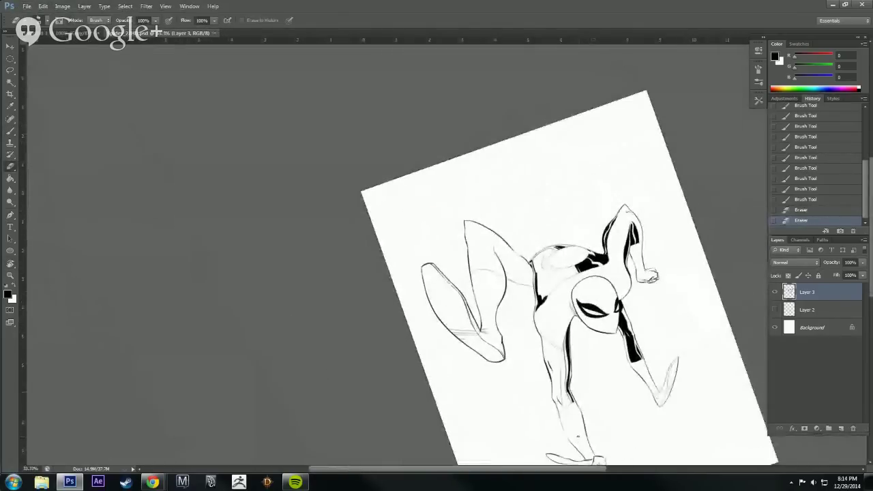
# Paint a solid black point where the near arm's costume seam meets the curved glove line.
pyautogui.keyDown('ctrl'); pyautogui.click(581, 400); pyautogui.keyUp('ctrl')
pyautogui.keyDown('ctrl'); pyautogui.click(581, 401); pyautogui.keyUp('ctrl')
pyautogui.keyDown('ctrl'); pyautogui.click(581, 400); pyautogui.keyUp('ctrl')
pyautogui.keyDown('ctrl'); pyautogui.click(581, 400); pyautogui.keyUp('ctrl')
pyautogui.moveTo(524, 359); pyautogui.dragTo(566, 297)
pyautogui.press('b')
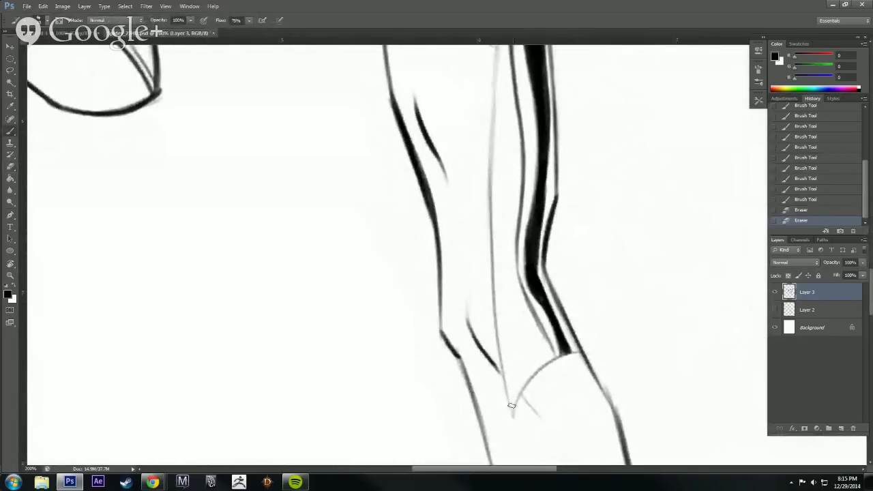
pyautogui.press('r')
pyautogui.moveTo(549, 217); pyautogui.dragTo(543, 193)
pyautogui.moveTo(511, 307); pyautogui.dragTo(532, 383)
pyautogui.moveTo(520, 353); pyautogui.dragTo(537, 402)
pyautogui.moveTo(525, 368)
pyautogui.mouseDown()
pyautogui.moveTo(536, 398)
pyautogui.moveTo(542, 364)
pyautogui.moveTo(535, 394)
pyautogui.mouseUp()
pyautogui.moveTo(550, 361); pyautogui.dragTo(532, 390)
pyautogui.moveTo(560, 345)
pyautogui.mouseDown()
pyautogui.moveTo(540, 364)
pyautogui.moveTo(534, 401)
pyautogui.mouseUp()
pyautogui.moveTo(525, 349)
pyautogui.mouseDown()
pyautogui.moveTo(534, 400)
pyautogui.moveTo(536, 387)
pyautogui.mouseUp()
pyautogui.moveTo(517, 331); pyautogui.dragTo(533, 391)
# Clean the edges of the black point with the Eraser and extend the short muscle line down to it.
pyautogui.press('r')
pyautogui.moveTo(739, 333); pyautogui.dragTo(643, 397)
pyautogui.scroll(-2, 646, 397)
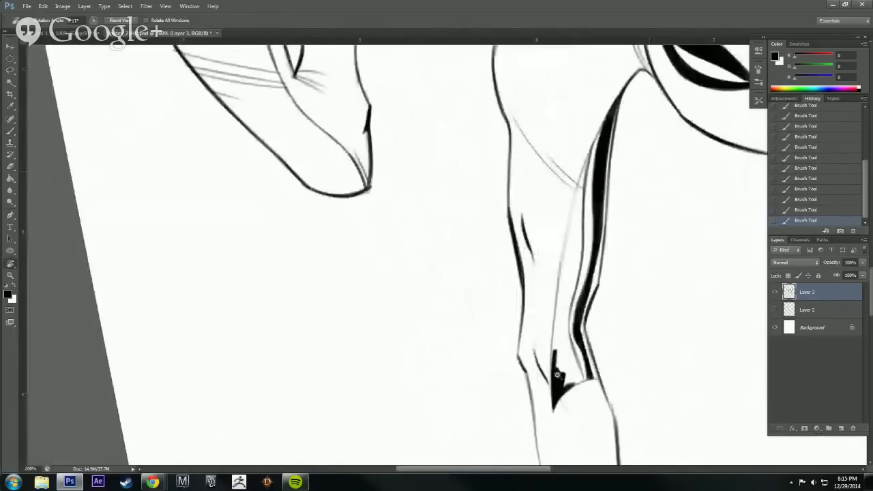
pyautogui.press('e')
pyautogui.moveTo(552, 368); pyautogui.dragTo(580, 406)
pyautogui.press('b')
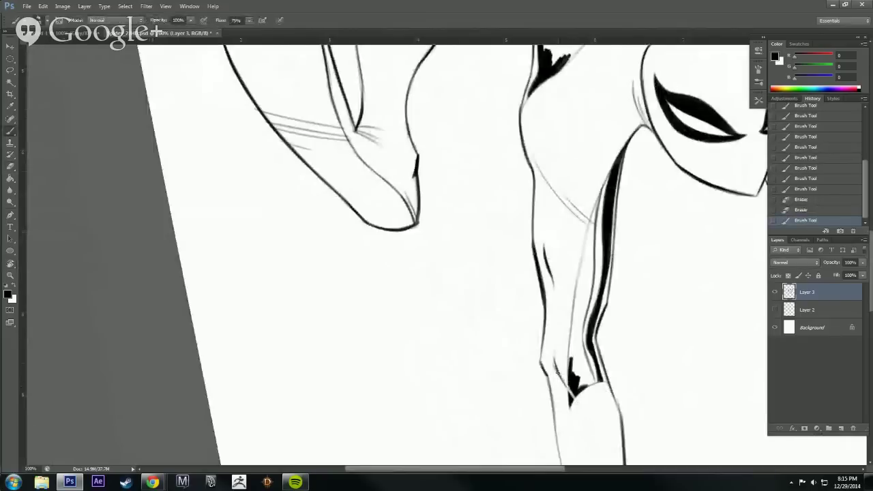
# Fill the area above the glove line with black across to the white highlight and begin carrying it up the arm.
pyautogui.moveTo(560, 374); pyautogui.dragTo(558, 381)
pyautogui.moveTo(554, 365)
pyautogui.mouseDown()
pyautogui.moveTo(563, 388)
pyautogui.moveTo(572, 372)
pyautogui.moveTo(579, 387)
pyautogui.moveTo(594, 383)
pyautogui.mouseUp()
pyautogui.press('e')
pyautogui.press('b')
pyautogui.moveTo(593, 381)
pyautogui.mouseDown()
pyautogui.moveTo(580, 339)
pyautogui.moveTo(585, 381)
pyautogui.mouseUp()
pyautogui.moveTo(581, 347)
pyautogui.mouseDown()
pyautogui.moveTo(584, 382)
pyautogui.moveTo(572, 362)
pyautogui.mouseUp()
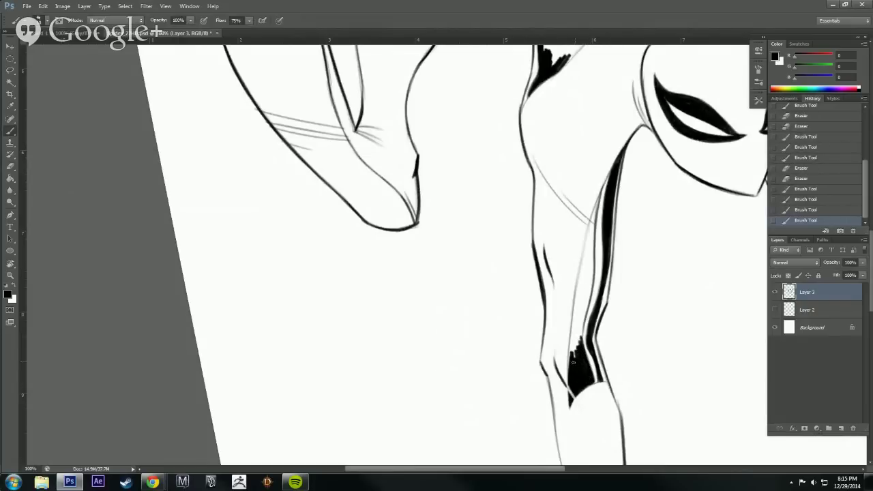
pyautogui.moveTo(574, 328); pyautogui.dragTo(572, 344)
# Continue the black fill up the near arm between the seam and the highlight, cleaning the highlight's edge with the Eraser.
pyautogui.press('r')
pyautogui.moveTo(664, 275); pyautogui.dragTo(658, 198)
pyautogui.moveTo(585, 252); pyautogui.dragTo(599, 318)
pyautogui.moveTo(587, 252)
pyautogui.mouseDown()
pyautogui.moveTo(603, 310)
pyautogui.moveTo(591, 243)
pyautogui.moveTo(603, 296)
pyautogui.mouseUp()
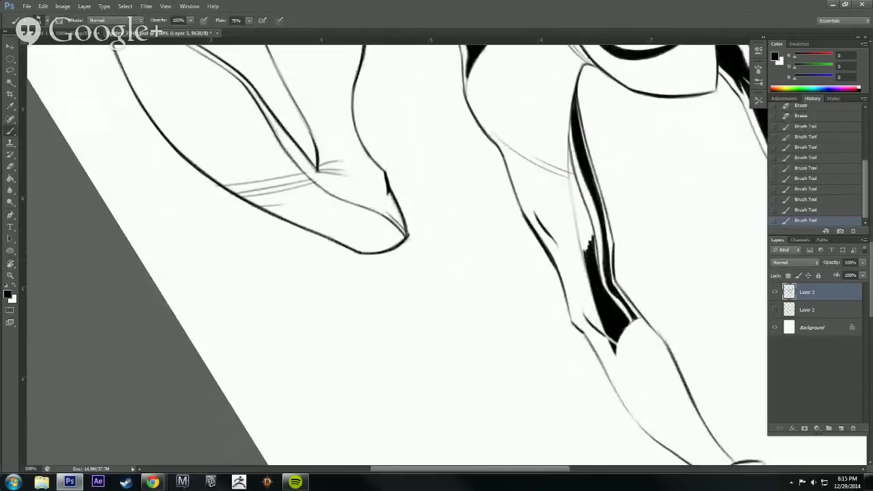
pyautogui.moveTo(574, 202)
pyautogui.mouseDown()
pyautogui.moveTo(585, 262)
pyautogui.moveTo(584, 248)
pyautogui.moveTo(595, 261)
pyautogui.mouseUp()
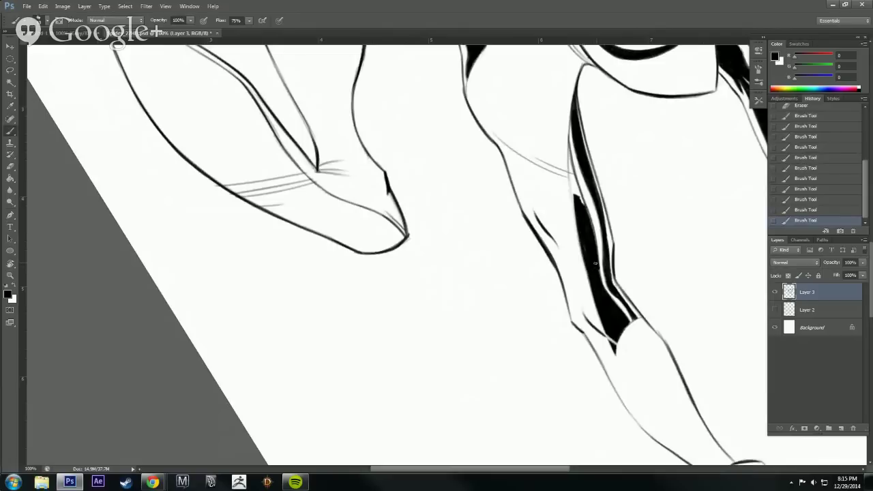
pyautogui.press('e')
pyautogui.moveTo(592, 231); pyautogui.dragTo(602, 278)
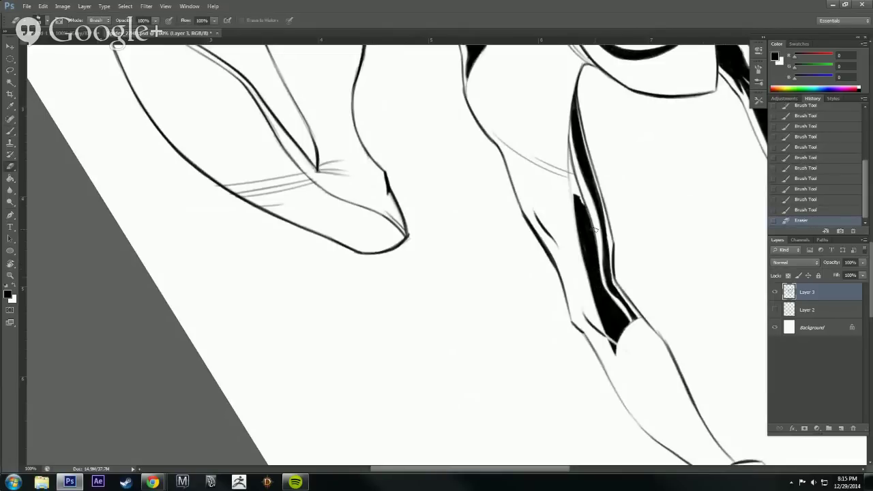
# Carry the near arm's black fill past the shoulder seam to the armpit, tapering it along the inner contour.
pyautogui.press('b')
pyautogui.moveTo(644, 237); pyautogui.dragTo(667, 408)
pyautogui.moveTo(592, 341); pyautogui.dragTo(596, 385)
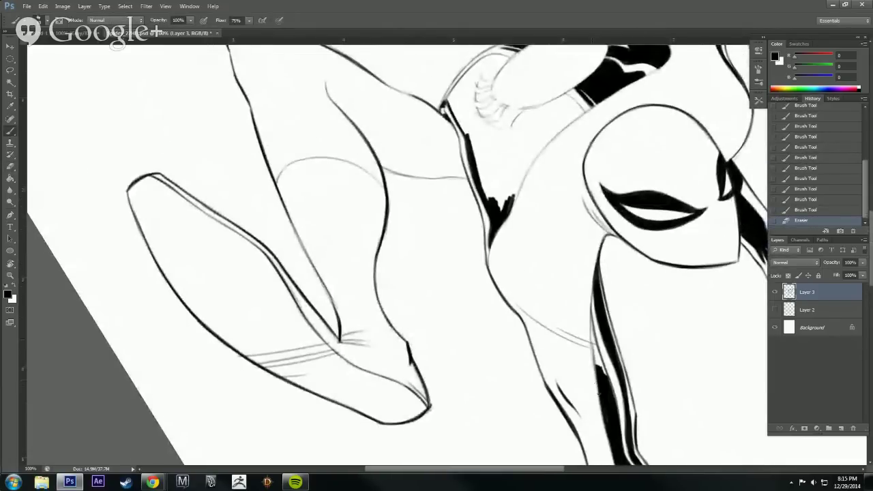
pyautogui.moveTo(590, 340)
pyautogui.mouseDown()
pyautogui.moveTo(600, 401)
pyautogui.moveTo(590, 332)
pyautogui.moveTo(599, 379)
pyautogui.moveTo(592, 336)
pyautogui.moveTo(608, 382)
pyautogui.moveTo(594, 343)
pyautogui.mouseUp()
pyautogui.moveTo(593, 318); pyautogui.dragTo(588, 336)
pyautogui.press('e')
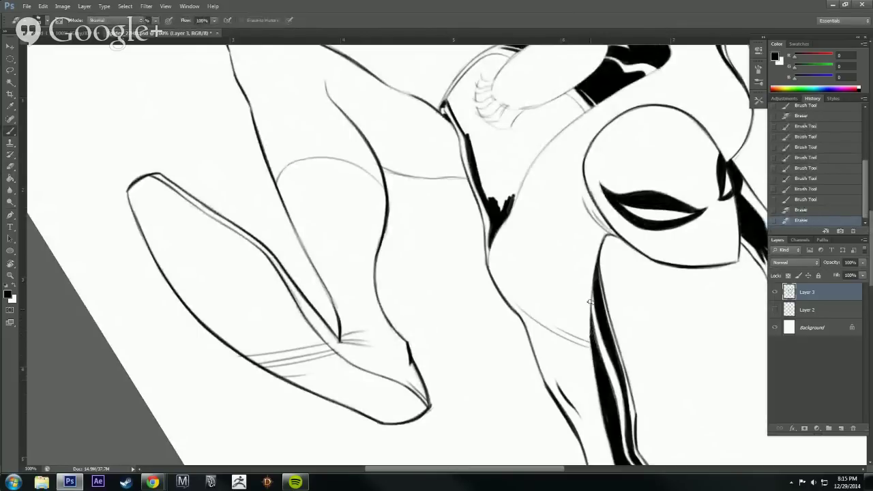
pyautogui.press('r')
pyautogui.moveTo(657, 360)
pyautogui.mouseDown()
pyautogui.moveTo(537, 409)
pyautogui.moveTo(568, 442)
pyautogui.mouseUp()
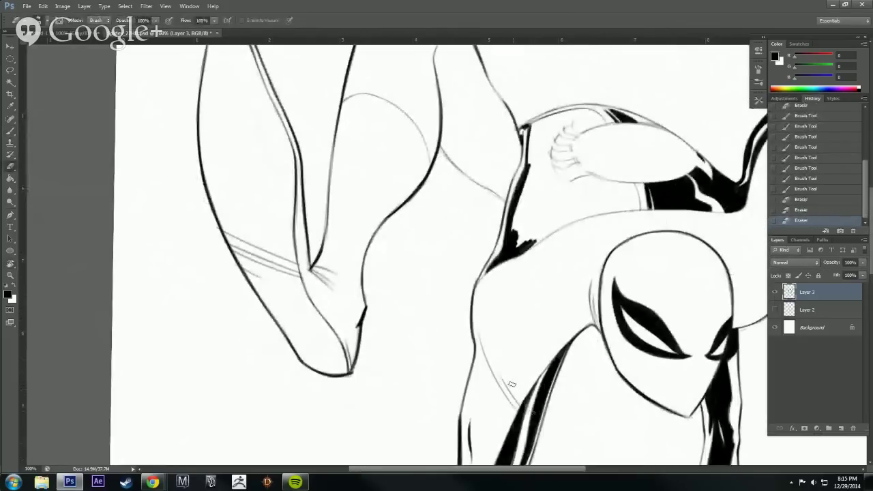
pyautogui.moveTo(512, 384); pyautogui.dragTo(567, 439)
pyautogui.press('b')
pyautogui.moveTo(523, 388)
pyautogui.mouseDown()
pyautogui.moveTo(573, 433)
pyautogui.moveTo(608, 405)
pyautogui.moveTo(605, 362)
pyautogui.mouseUp()
pyautogui.keyDown('alt'); pyautogui.click(583, 411); pyautogui.keyUp('alt')
pyautogui.keyDown('alt'); pyautogui.click(584, 411); pyautogui.keyUp('alt')
pyautogui.press('r')
pyautogui.hotkey('ctrl', 'alt', 'z')
pyautogui.hotkey('ctrl', 'alt', 'z')
pyautogui.hotkey('ctrl', 'alt', 'z')
# Save the drawing.
pyautogui.hotkey('ctrl', 's')
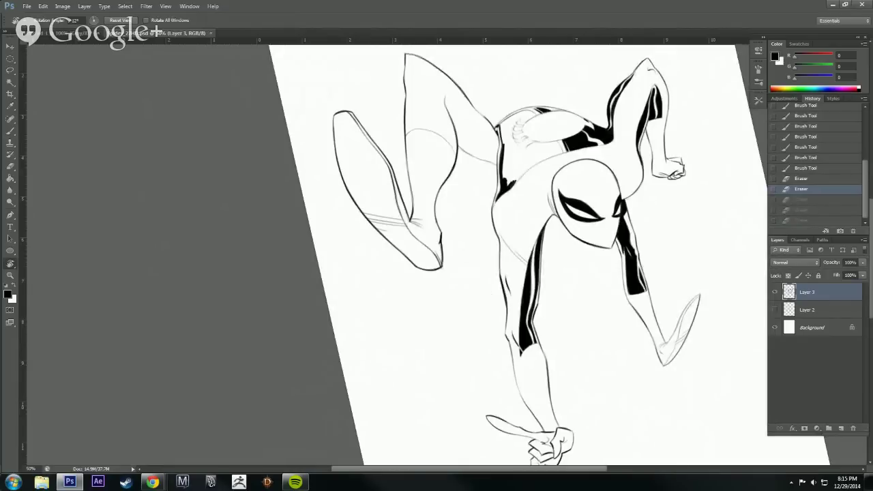
pyautogui.hotkey('alt', 'Tab')
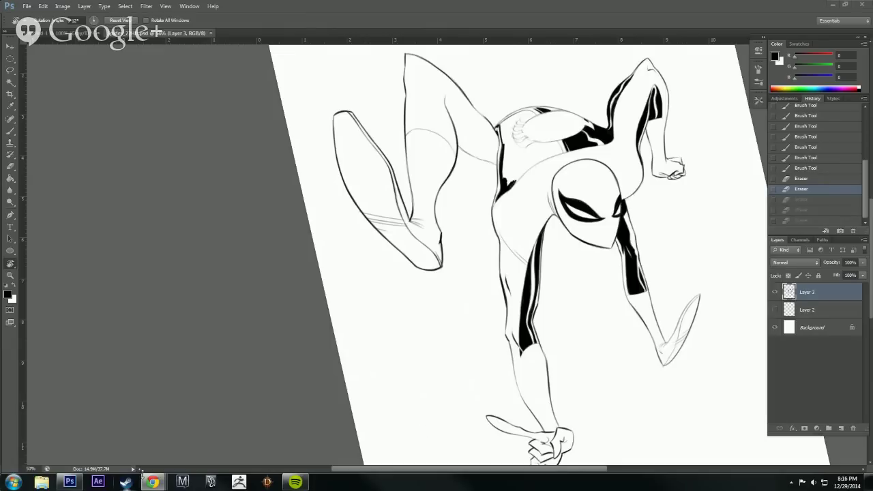
pyautogui.moveTo(153, 482)
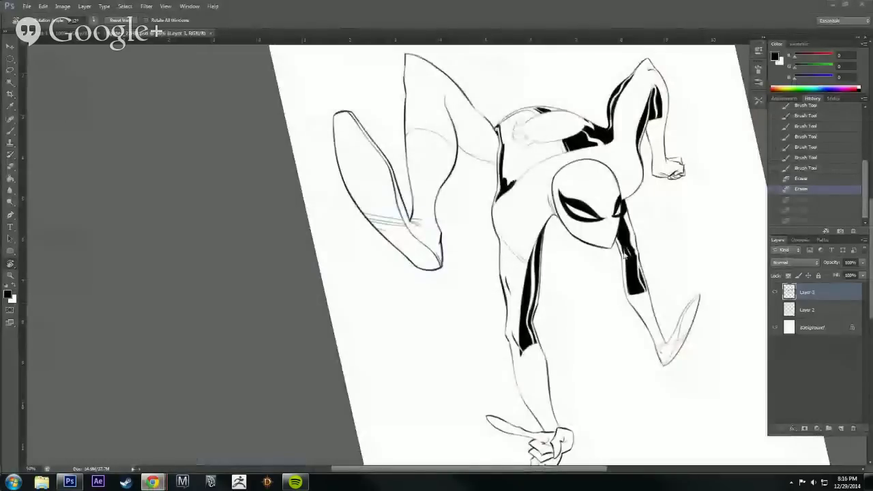
# Ink a curved outline around the small ridges at the rounded end of the oval form behind the torso.
pyautogui.moveTo(623, 357); pyautogui.dragTo(630, 416)
pyautogui.keyDown('ctrl'); pyautogui.click(621, 363); pyautogui.keyUp('ctrl')
pyautogui.keyDown('ctrl'); pyautogui.click(615, 348); pyautogui.keyUp('ctrl')
pyautogui.moveTo(575, 263); pyautogui.dragTo(606, 396)
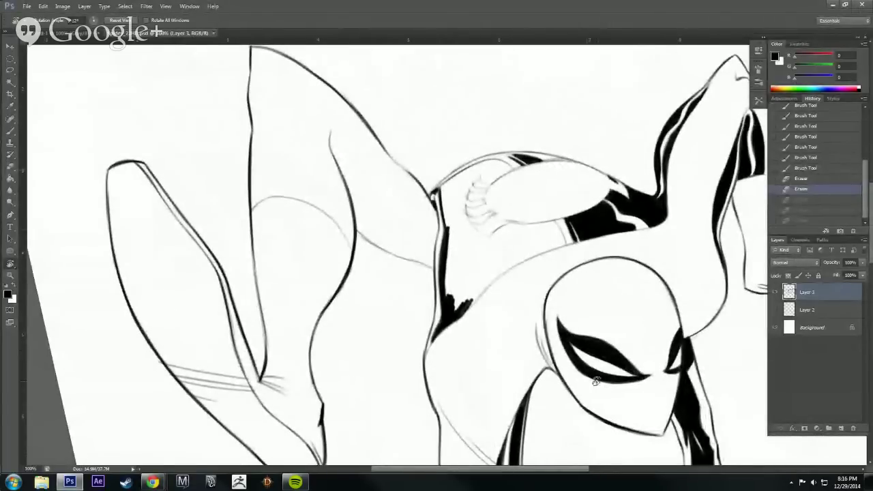
pyautogui.moveTo(671, 286)
pyautogui.mouseDown()
pyautogui.moveTo(649, 167)
pyautogui.moveTo(451, 130)
pyautogui.mouseUp()
pyautogui.press('b')
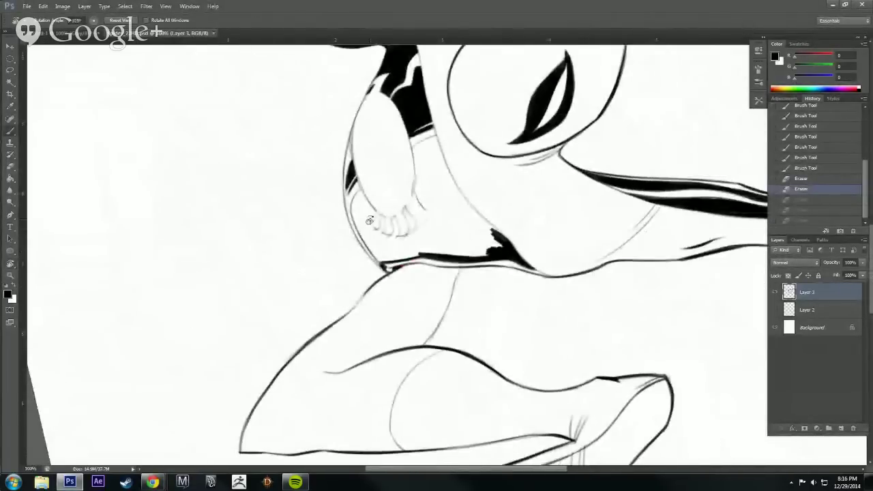
pyautogui.moveTo(362, 220); pyautogui.dragTo(381, 228)
pyautogui.moveTo(365, 221); pyautogui.dragTo(386, 231)
pyautogui.press('r')
pyautogui.moveTo(553, 209)
pyautogui.mouseDown()
pyautogui.moveTo(562, 247)
pyautogui.moveTo(538, 318)
pyautogui.mouseUp()
pyautogui.press('b')
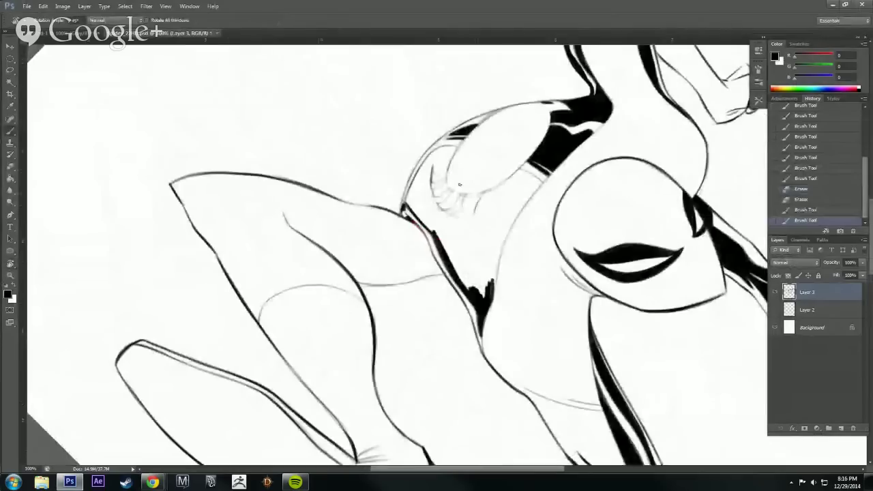
pyautogui.press('b')
pyautogui.moveTo(431, 166)
pyautogui.mouseDown()
pyautogui.moveTo(429, 203)
pyautogui.moveTo(446, 221)
pyautogui.mouseUp()
# Thicken the outline around the ridges and ink the oval form's edge up to the black torso area, cleaning with the Eraser.
pyautogui.press('r')
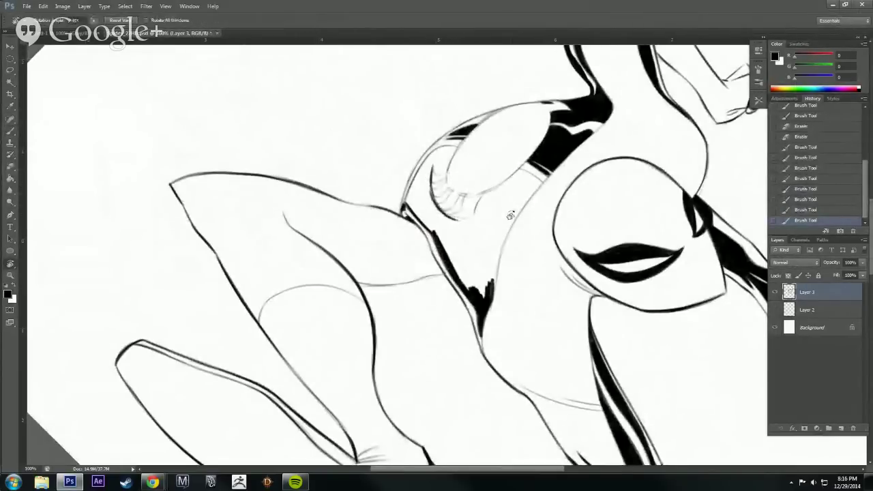
pyautogui.moveTo(510, 215)
pyautogui.mouseDown()
pyautogui.moveTo(417, 182)
pyautogui.moveTo(409, 189)
pyautogui.mouseUp()
pyautogui.press('b')
pyautogui.moveTo(412, 242)
pyautogui.mouseDown()
pyautogui.moveTo(403, 259)
pyautogui.moveTo(413, 229)
pyautogui.moveTo(411, 246)
pyautogui.mouseUp()
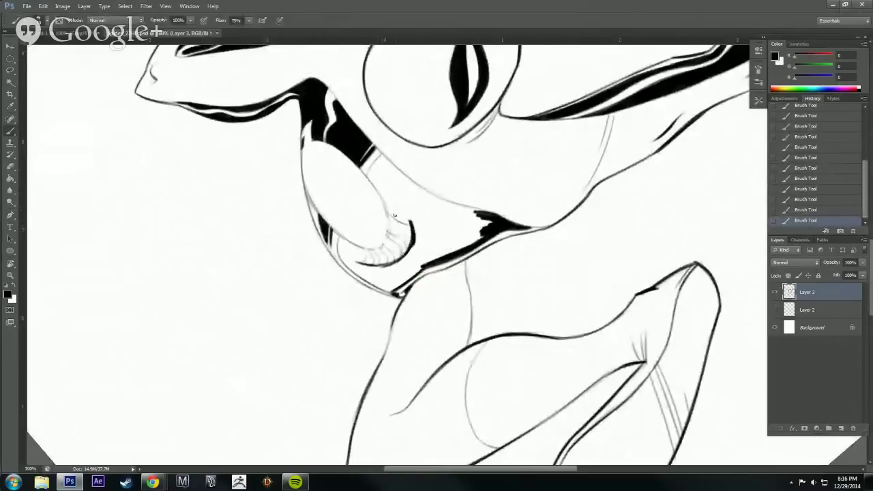
pyautogui.moveTo(386, 211)
pyautogui.mouseDown()
pyautogui.moveTo(411, 223)
pyautogui.moveTo(373, 185)
pyautogui.moveTo(391, 215)
pyautogui.moveTo(366, 183)
pyautogui.mouseUp()
pyautogui.press('e')
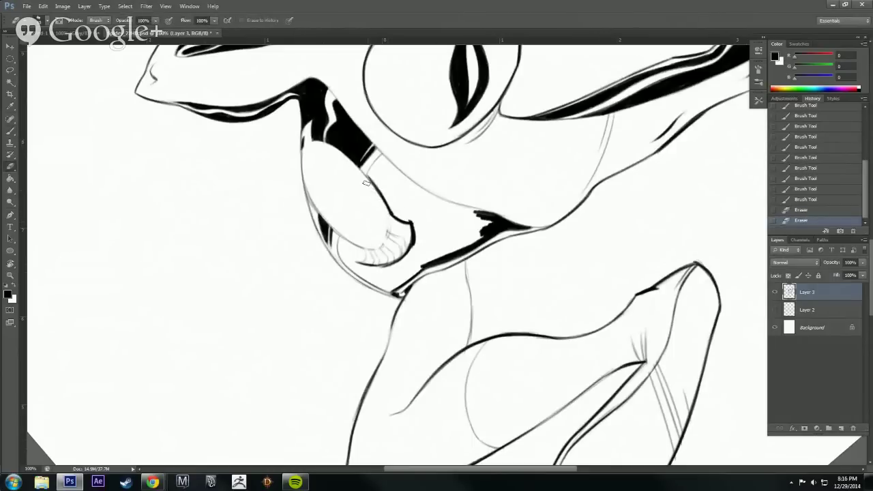
pyautogui.press('b')
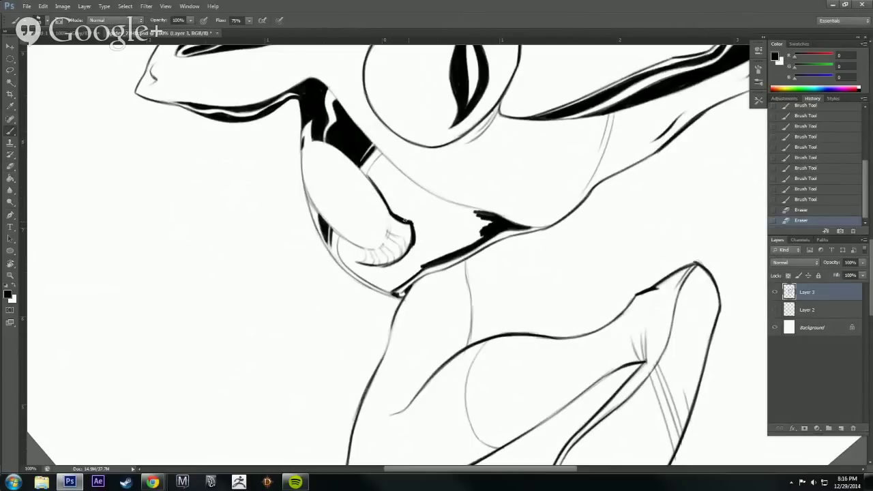
# Add a black shadow along the oval form's inner edge and darken the stripe beside the black torso area.
pyautogui.moveTo(380, 193); pyautogui.dragTo(409, 217)
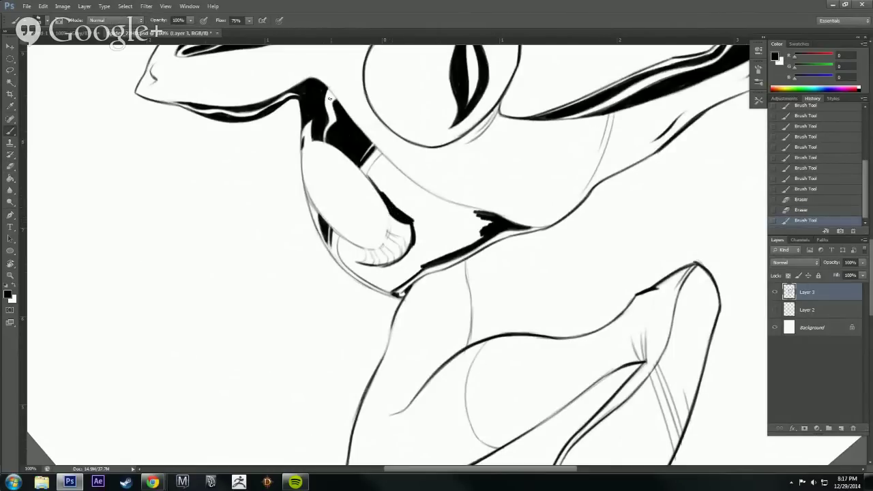
pyautogui.moveTo(374, 183); pyautogui.dragTo(382, 195)
pyautogui.press('r')
pyautogui.moveTo(458, 168)
pyautogui.mouseDown()
pyautogui.moveTo(401, 98)
pyautogui.moveTo(313, 161)
pyautogui.mouseUp()
pyautogui.moveTo(329, 266); pyautogui.dragTo(340, 287)
pyautogui.moveTo(331, 270); pyautogui.dragTo(341, 286)
pyautogui.press('r')
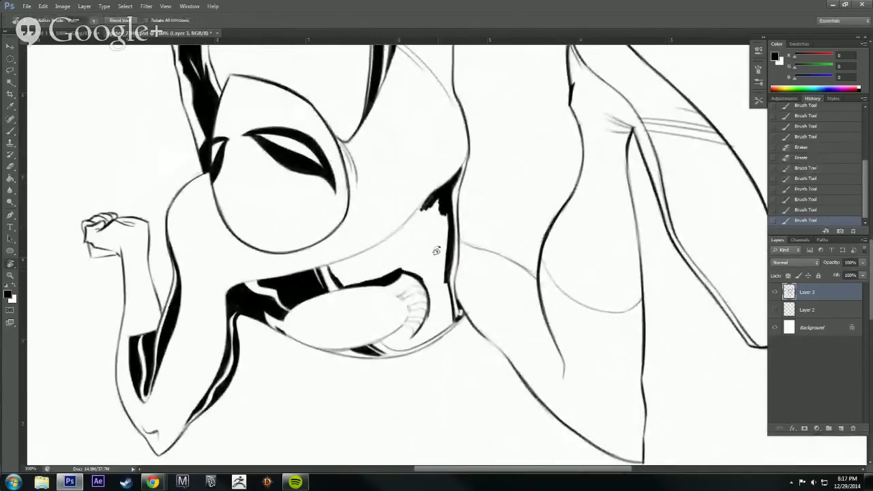
# Brush solid black into the torso area beside the oval form, extending it along the side of the waist.
pyautogui.moveTo(508, 210)
pyautogui.mouseDown()
pyautogui.moveTo(468, 182)
pyautogui.moveTo(372, 195)
pyautogui.mouseUp()
pyautogui.moveTo(483, 367)
pyautogui.mouseDown()
pyautogui.moveTo(467, 339)
pyautogui.moveTo(487, 364)
pyautogui.moveTo(476, 346)
pyautogui.moveTo(490, 331)
pyautogui.moveTo(477, 304)
pyautogui.moveTo(481, 347)
pyautogui.moveTo(464, 331)
pyautogui.moveTo(486, 368)
pyautogui.mouseUp()
pyautogui.press('r')
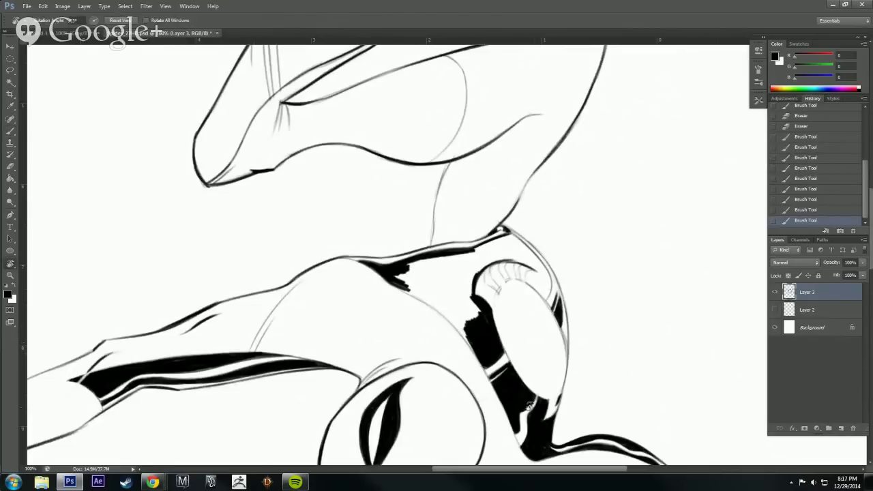
pyautogui.moveTo(528, 406)
pyautogui.mouseDown()
pyautogui.moveTo(455, 92)
pyautogui.moveTo(404, 95)
pyautogui.mouseUp()
pyautogui.press('b')
pyautogui.moveTo(447, 157); pyautogui.dragTo(480, 215)
pyautogui.moveTo(446, 172); pyautogui.dragTo(503, 239)
pyautogui.moveTo(474, 212); pyautogui.dragTo(495, 236)
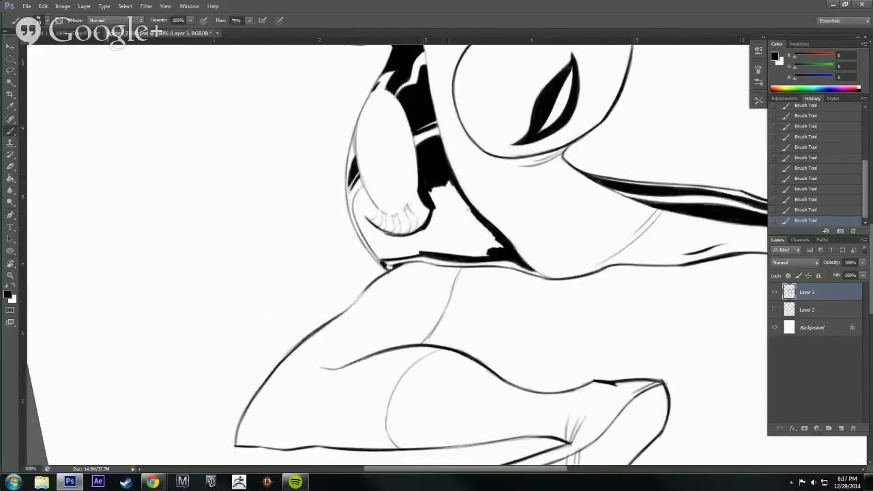
pyautogui.moveTo(452, 181)
pyautogui.mouseDown()
pyautogui.moveTo(472, 214)
pyautogui.moveTo(450, 185)
pyautogui.moveTo(464, 212)
pyautogui.moveTo(440, 191)
pyautogui.moveTo(440, 208)
pyautogui.moveTo(485, 231)
pyautogui.moveTo(464, 220)
pyautogui.mouseUp()
pyautogui.press('r')
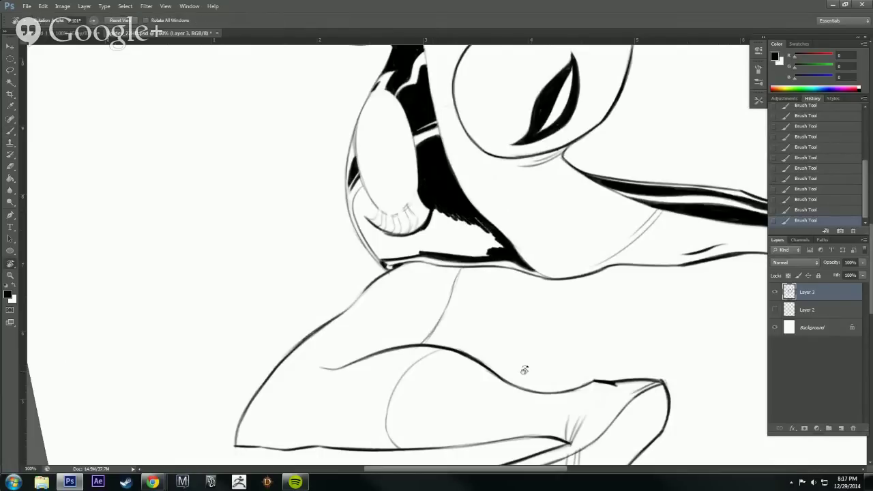
# Fill the remaining white gaps of the torso area with black around the oval form's ridged end and up to the waist outline.
pyautogui.moveTo(522, 369)
pyautogui.mouseDown()
pyautogui.moveTo(408, 158)
pyautogui.moveTo(555, 214)
pyautogui.moveTo(571, 198)
pyautogui.moveTo(538, 177)
pyautogui.mouseUp()
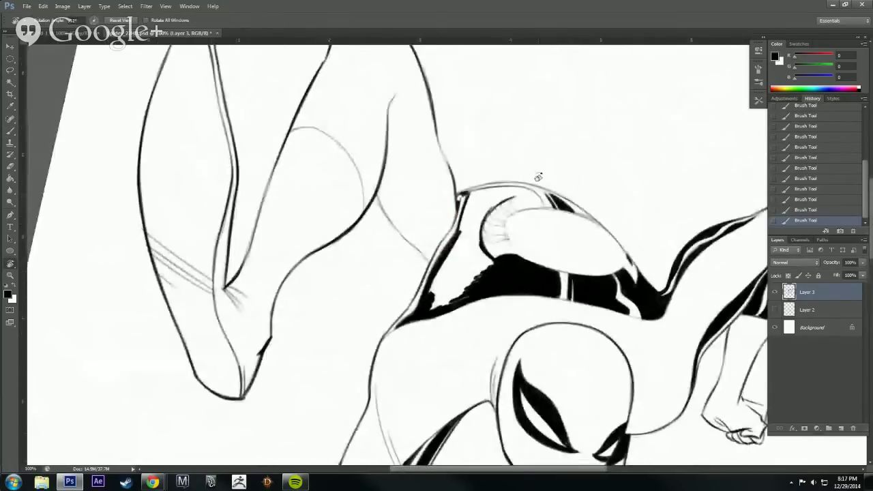
pyautogui.moveTo(437, 280)
pyautogui.mouseDown()
pyautogui.moveTo(429, 309)
pyautogui.moveTo(483, 268)
pyautogui.moveTo(490, 259)
pyautogui.moveTo(476, 247)
pyautogui.moveTo(446, 285)
pyautogui.moveTo(459, 290)
pyautogui.moveTo(473, 281)
pyautogui.moveTo(452, 244)
pyautogui.moveTo(461, 237)
pyautogui.moveTo(463, 258)
pyautogui.moveTo(468, 222)
pyautogui.moveTo(471, 252)
pyautogui.moveTo(478, 210)
pyautogui.moveTo(502, 198)
pyautogui.moveTo(471, 217)
pyautogui.moveTo(473, 206)
pyautogui.moveTo(462, 233)
pyautogui.moveTo(476, 201)
pyautogui.mouseUp()
pyautogui.press('r')
pyautogui.moveTo(627, 212)
pyautogui.mouseDown()
pyautogui.moveTo(436, 126)
pyautogui.moveTo(512, 170)
pyautogui.moveTo(569, 242)
pyautogui.mouseUp()
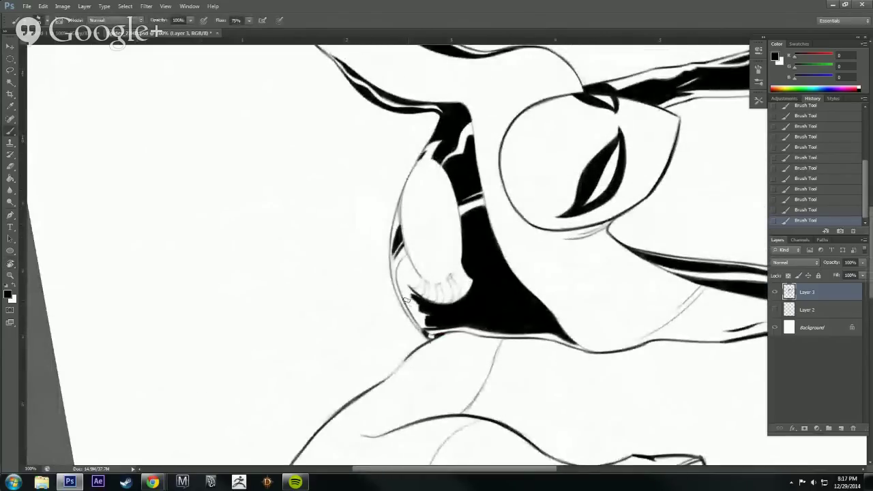
pyautogui.moveTo(399, 286); pyautogui.dragTo(424, 332)
pyautogui.moveTo(404, 300)
pyautogui.mouseDown()
pyautogui.moveTo(423, 332)
pyautogui.moveTo(436, 326)
pyautogui.moveTo(413, 296)
pyautogui.moveTo(424, 303)
pyautogui.mouseUp()
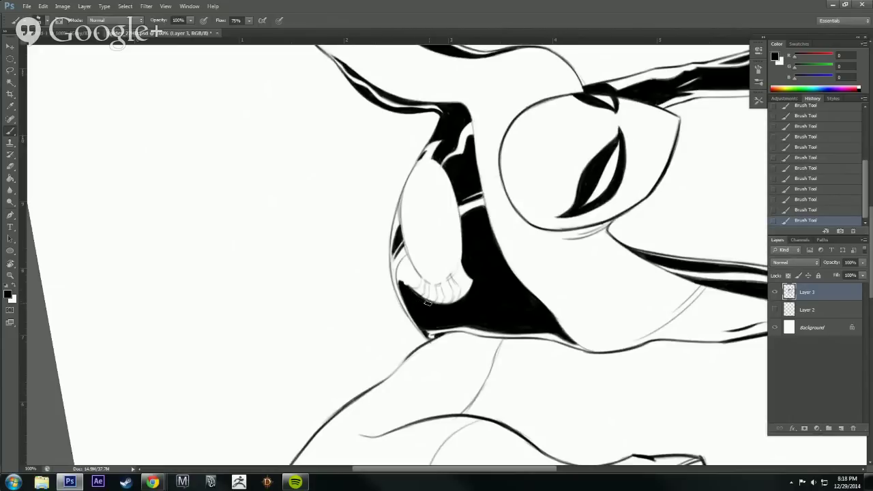
# Clean up the small corner where the torso's outline meets the thigh, using the Eraser and Brush.
pyautogui.press('r')
pyautogui.moveTo(642, 266)
pyautogui.mouseDown()
pyautogui.moveTo(596, 357)
pyautogui.moveTo(377, 299)
pyautogui.mouseUp()
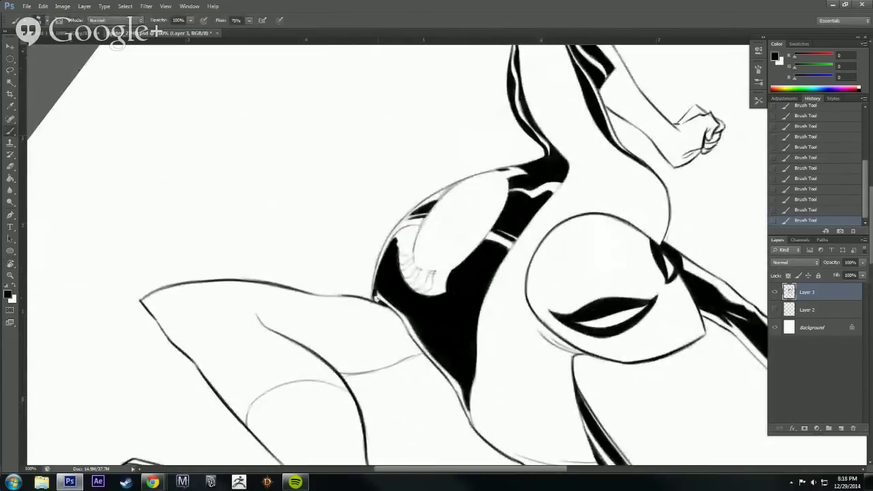
pyautogui.press('e')
pyautogui.moveTo(376, 300); pyautogui.dragTo(379, 303)
pyautogui.press('b')
pyautogui.moveTo(374, 296); pyautogui.dragTo(378, 300)
pyautogui.moveTo(375, 296); pyautogui.dragTo(379, 300)
pyautogui.press('e')
pyautogui.press('b')
pyautogui.moveTo(375, 294); pyautogui.dragTo(380, 302)
# Thicken the torso's outer contour beside the oval form and trim its outside edge with the Eraser.
pyautogui.press('r')
pyautogui.moveTo(511, 166)
pyautogui.mouseDown()
pyautogui.moveTo(410, 145)
pyautogui.moveTo(357, 182)
pyautogui.mouseUp()
pyautogui.press('b')
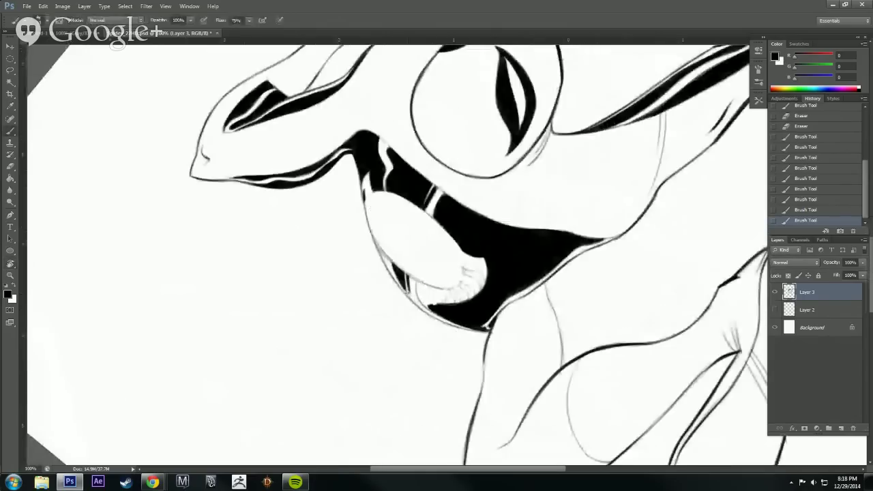
pyautogui.moveTo(394, 267)
pyautogui.mouseDown()
pyautogui.moveTo(404, 294)
pyautogui.moveTo(429, 314)
pyautogui.mouseUp()
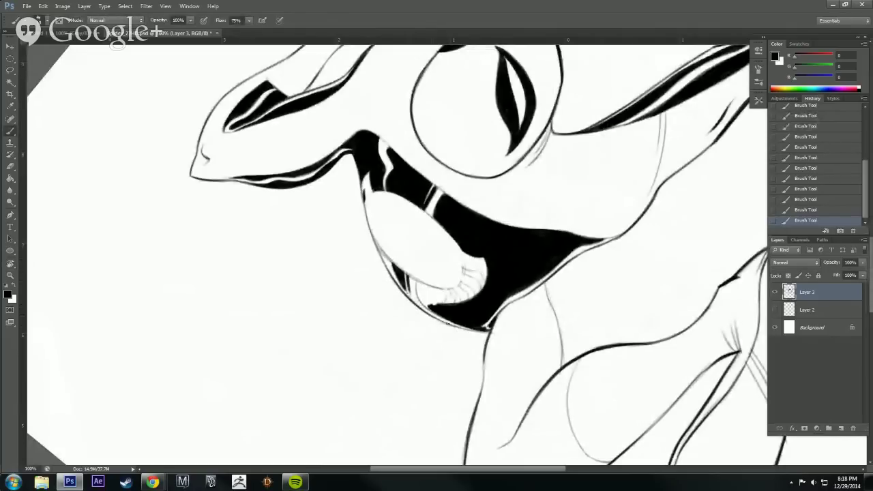
pyautogui.press('e')
pyautogui.moveTo(479, 333)
pyautogui.mouseDown()
pyautogui.moveTo(431, 322)
pyautogui.moveTo(416, 292)
pyautogui.mouseUp()
pyautogui.press('b')
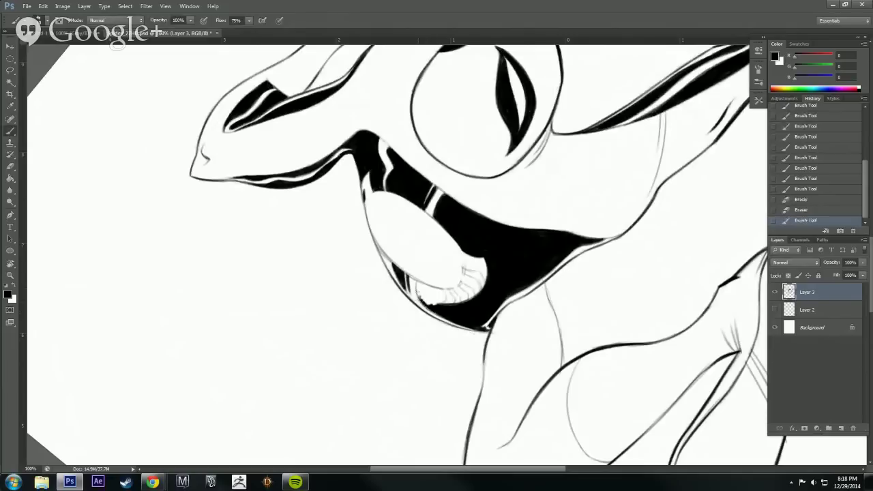
# Ink a black curl between the oval form's ridged end and the small stripes near the torso's outer edge.
pyautogui.press('r')
pyautogui.moveTo(539, 238)
pyautogui.mouseDown()
pyautogui.moveTo(528, 184)
pyautogui.moveTo(476, 124)
pyautogui.mouseUp()
pyautogui.press('b')
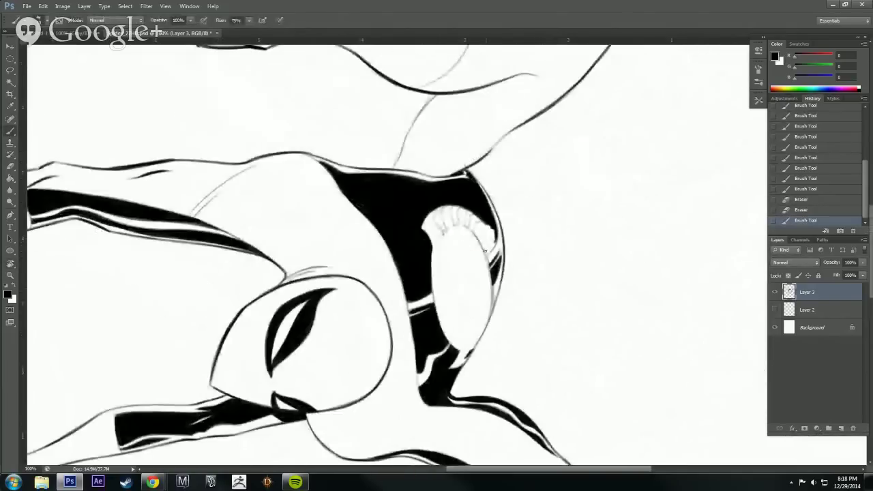
pyautogui.moveTo(487, 243)
pyautogui.mouseDown()
pyautogui.moveTo(484, 252)
pyautogui.moveTo(478, 234)
pyautogui.mouseUp()
pyautogui.moveTo(477, 223)
pyautogui.mouseDown()
pyautogui.moveTo(477, 235)
pyautogui.moveTo(481, 221)
pyautogui.moveTo(493, 240)
pyautogui.moveTo(478, 247)
pyautogui.moveTo(474, 239)
pyautogui.moveTo(479, 248)
pyautogui.moveTo(495, 238)
pyautogui.moveTo(494, 247)
pyautogui.mouseUp()
pyautogui.press('e')
pyautogui.press('b')
pyautogui.press('r')
pyautogui.moveTo(591, 260)
pyautogui.mouseDown()
pyautogui.moveTo(590, 236)
pyautogui.moveTo(547, 142)
pyautogui.mouseUp()
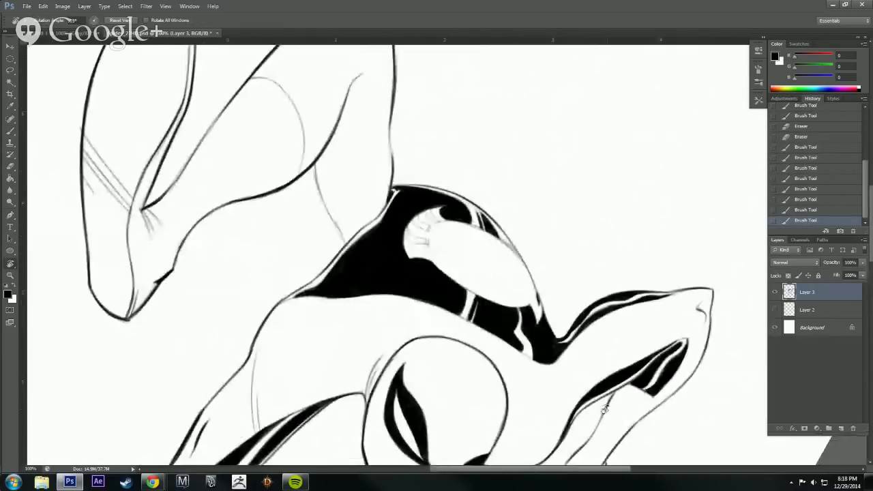
# Examine the black torso fill against the whole figure at a reduced, straightened view.
pyautogui.moveTo(605, 408); pyautogui.dragTo(654, 333)
pyautogui.press('b')
pyautogui.keyDown('alt'); pyautogui.click(642, 349); pyautogui.keyUp('alt')
pyautogui.keyDown('alt'); pyautogui.click(643, 349); pyautogui.keyUp('alt')
pyautogui.keyDown('alt'); pyautogui.click(655, 318); pyautogui.keyUp('alt')
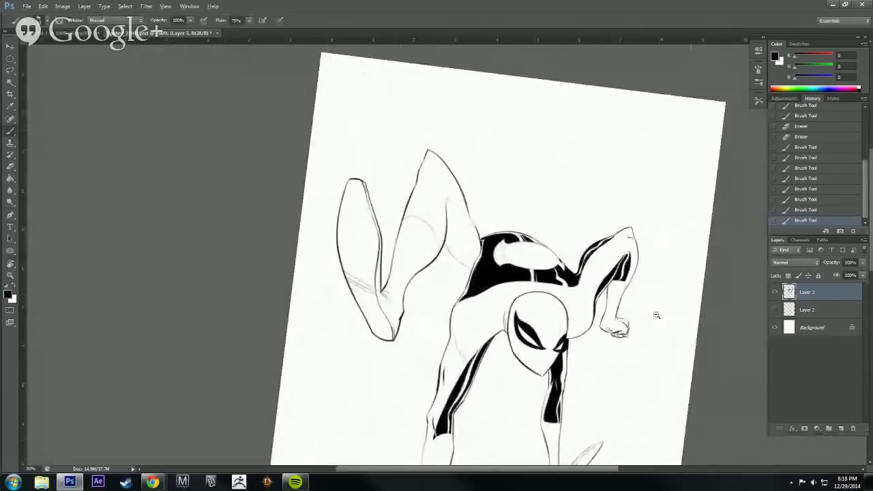
pyautogui.press('r')
pyautogui.moveTo(663, 398); pyautogui.dragTo(685, 363)
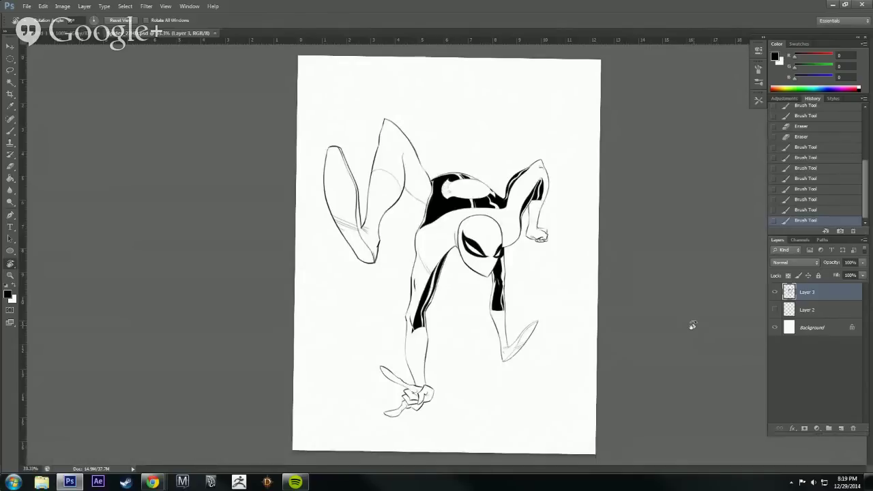
pyautogui.moveTo(737, 320); pyautogui.dragTo(518, 365)
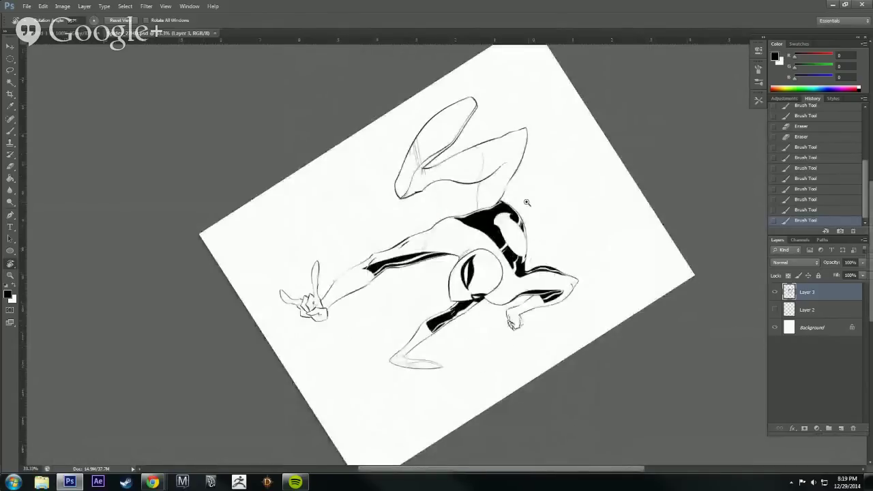
# Ink thick curved black gaps between the ridges so the oval form's end splits into white finger-like shapes.
pyautogui.keyDown('ctrl'); pyautogui.click(517, 212); pyautogui.keyUp('ctrl')
pyautogui.keyDown('ctrl'); pyautogui.click(515, 213); pyautogui.keyUp('ctrl')
pyautogui.keyDown('ctrl'); pyautogui.click(516, 213); pyautogui.keyUp('ctrl')
pyautogui.keyDown('ctrl'); pyautogui.click(515, 214); pyautogui.keyUp('ctrl')
pyautogui.moveTo(505, 265); pyautogui.dragTo(567, 252)
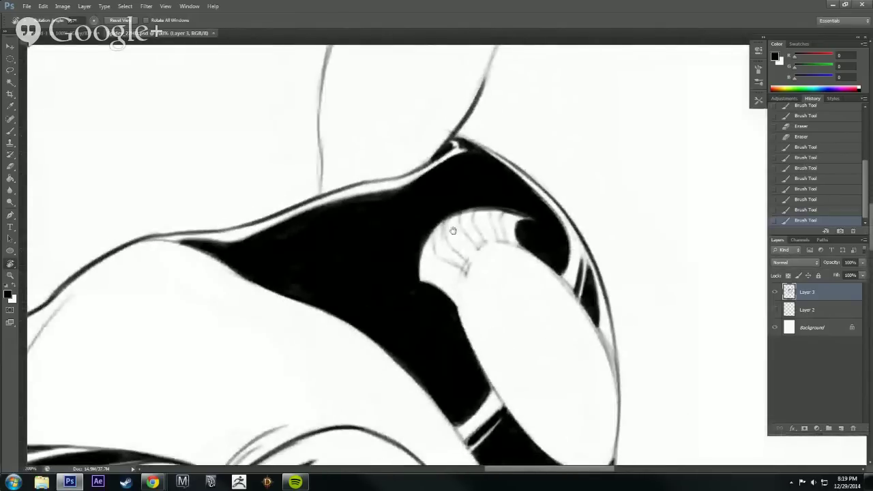
pyautogui.press('b')
pyautogui.moveTo(435, 228)
pyautogui.mouseDown()
pyautogui.moveTo(437, 256)
pyautogui.moveTo(443, 211)
pyautogui.moveTo(449, 253)
pyautogui.moveTo(439, 239)
pyautogui.moveTo(460, 261)
pyautogui.moveTo(439, 253)
pyautogui.moveTo(463, 272)
pyautogui.moveTo(442, 247)
pyautogui.moveTo(466, 222)
pyautogui.moveTo(475, 247)
pyautogui.moveTo(464, 210)
pyautogui.moveTo(469, 229)
pyautogui.moveTo(474, 204)
pyautogui.moveTo(465, 228)
pyautogui.moveTo(475, 248)
pyautogui.moveTo(498, 223)
pyautogui.moveTo(500, 236)
pyautogui.moveTo(492, 217)
pyautogui.moveTo(505, 205)
pyautogui.moveTo(498, 231)
pyautogui.moveTo(492, 213)
pyautogui.moveTo(499, 235)
pyautogui.mouseUp()
pyautogui.press('r')
pyautogui.moveTo(616, 261); pyautogui.dragTo(452, 81)
# Sharpen the tips of the middle white finger shapes with small Eraser and Brush touches.
pyautogui.press('e')
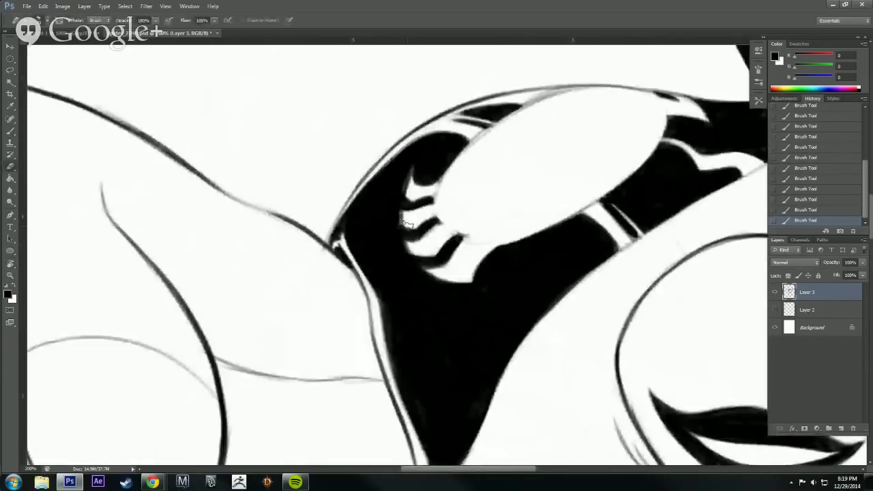
pyautogui.moveTo(406, 223); pyautogui.dragTo(403, 216)
pyautogui.moveTo(407, 221); pyautogui.dragTo(404, 215)
pyautogui.moveTo(405, 216); pyautogui.dragTo(395, 222)
pyautogui.press('b')
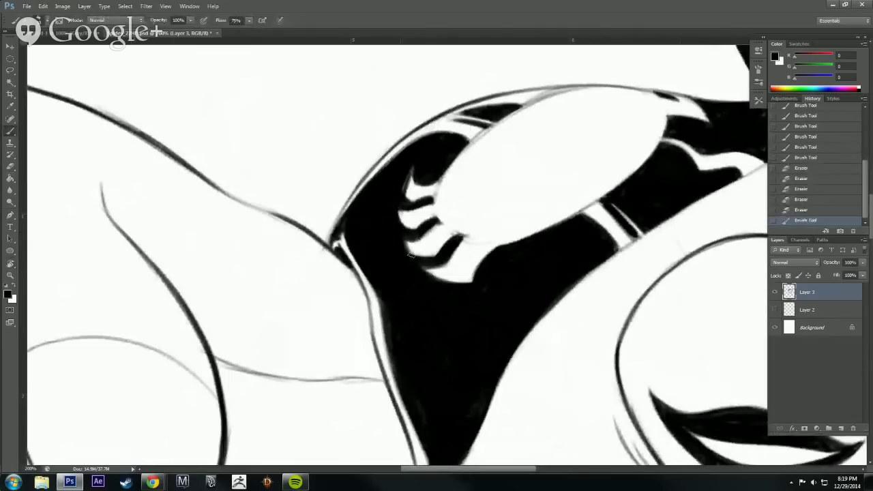
pyautogui.press('e')
pyautogui.moveTo(411, 255); pyautogui.dragTo(406, 244)
pyautogui.press('b')
pyautogui.keyDown('alt'); pyautogui.click(586, 369); pyautogui.keyUp('alt')
pyautogui.press('r')
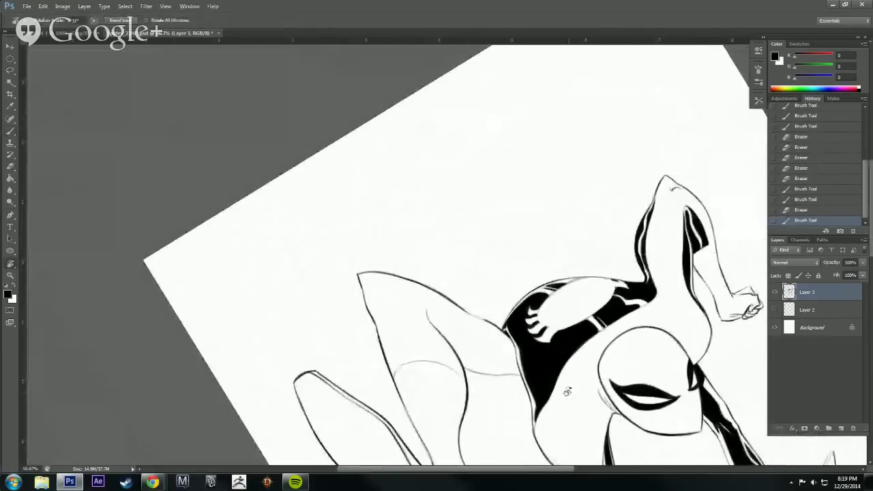
# Erase leftover sketch marks at the base of the finger shapes inside the oval form.
pyautogui.moveTo(567, 391); pyautogui.dragTo(618, 263)
pyautogui.keyDown('ctrl'); pyautogui.click(622, 292); pyautogui.keyUp('ctrl')
pyautogui.keyDown('ctrl'); pyautogui.click(622, 291); pyautogui.keyUp('ctrl')
pyautogui.keyDown('ctrl'); pyautogui.click(622, 292); pyautogui.keyUp('ctrl')
pyautogui.moveTo(528, 152)
pyautogui.mouseDown()
pyautogui.moveTo(616, 300)
pyautogui.moveTo(637, 318)
pyautogui.mouseUp()
pyautogui.press('e')
pyautogui.moveTo(530, 310)
pyautogui.mouseDown()
pyautogui.moveTo(541, 336)
pyautogui.moveTo(582, 323)
pyautogui.moveTo(575, 326)
pyautogui.mouseUp()
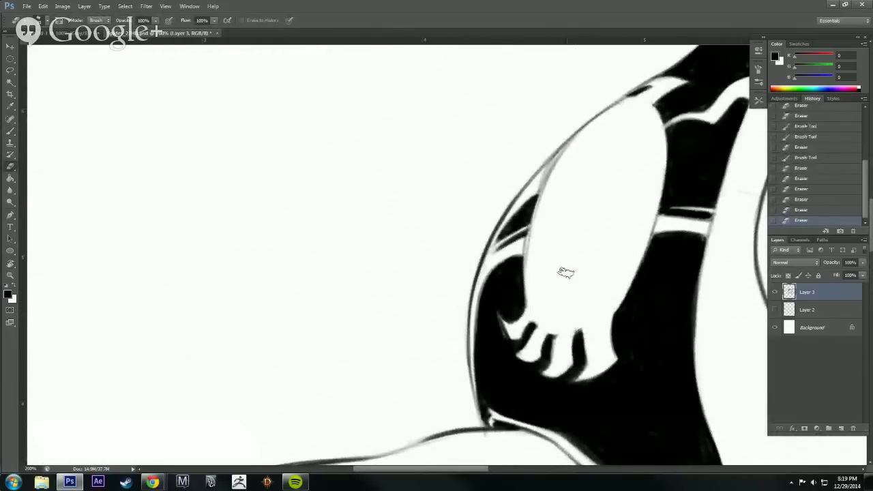
# Refine the outermost finger shape beside the black curl, alternating the Eraser and Brush.
pyautogui.press('b')
pyautogui.press('e')
pyautogui.moveTo(501, 331)
pyautogui.mouseDown()
pyautogui.moveTo(508, 319)
pyautogui.moveTo(513, 337)
pyautogui.moveTo(498, 318)
pyautogui.moveTo(510, 336)
pyautogui.moveTo(500, 314)
pyautogui.moveTo(512, 297)
pyautogui.mouseUp()
pyautogui.press('b')
pyautogui.press('e')
pyautogui.press('b')
pyautogui.press('e')
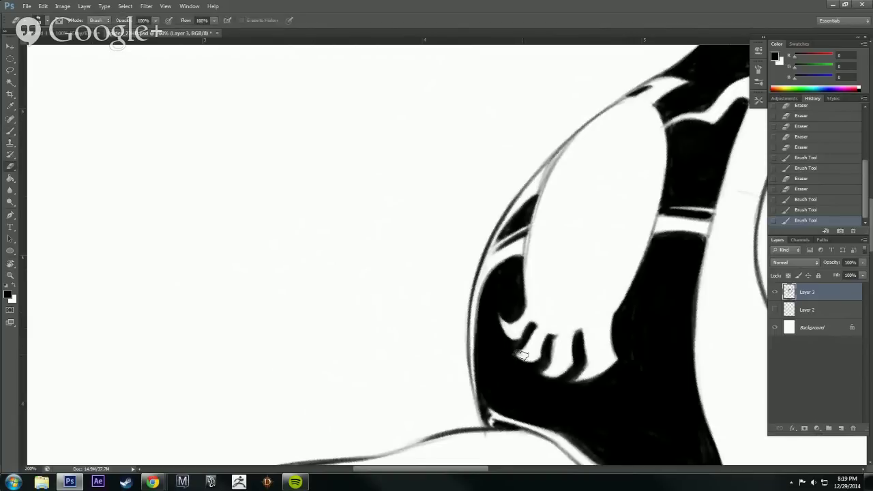
# Clean the edges of the second finger shape and the black gaps beside it with the Eraser and Brush.
pyautogui.moveTo(522, 355)
pyautogui.mouseDown()
pyautogui.moveTo(508, 348)
pyautogui.moveTo(549, 339)
pyautogui.mouseUp()
pyautogui.press('b')
pyautogui.moveTo(548, 341)
pyautogui.mouseDown()
pyautogui.moveTo(554, 362)
pyautogui.moveTo(557, 351)
pyautogui.moveTo(546, 363)
pyautogui.moveTo(550, 341)
pyautogui.mouseUp()
pyautogui.press('e')
pyautogui.press('b')
pyautogui.moveTo(552, 339)
pyautogui.mouseDown()
pyautogui.moveTo(579, 329)
pyautogui.moveTo(572, 331)
pyautogui.mouseUp()
pyautogui.press('e')
pyautogui.press('b')
pyautogui.press('e')
# Smooth the last black gap and the edge of the widest finger shape using the Eraser and Brush.
pyautogui.moveTo(572, 330)
pyautogui.mouseDown()
pyautogui.moveTo(590, 350)
pyautogui.moveTo(581, 330)
pyautogui.moveTo(581, 379)
pyautogui.mouseUp()
pyautogui.press('b')
pyautogui.press('e')
pyautogui.press('b')
pyautogui.press('e')
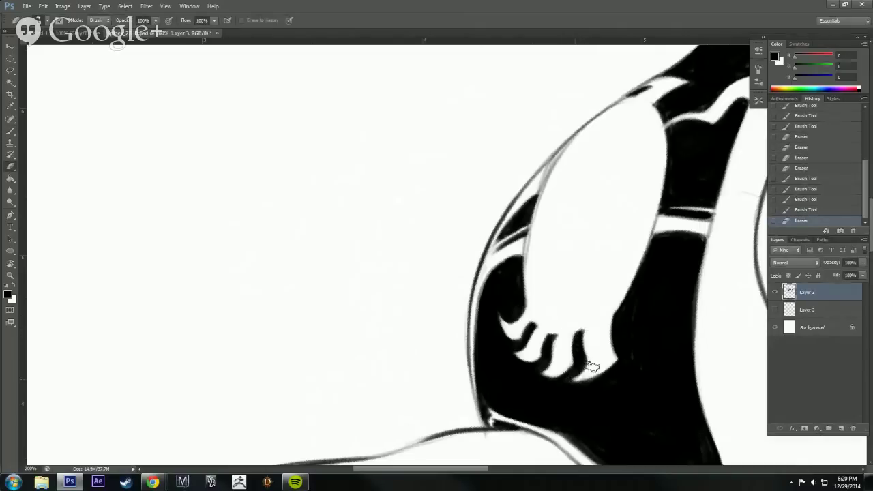
pyautogui.moveTo(605, 352)
pyautogui.mouseDown()
pyautogui.moveTo(578, 381)
pyautogui.moveTo(594, 365)
pyautogui.moveTo(590, 380)
pyautogui.moveTo(573, 383)
pyautogui.moveTo(609, 371)
pyautogui.moveTo(588, 372)
pyautogui.moveTo(608, 351)
pyautogui.mouseUp()
pyautogui.press('b')
pyautogui.press('e')
pyautogui.press('b')
# Save the drawing.
pyautogui.scroll(-3, 678, 334)
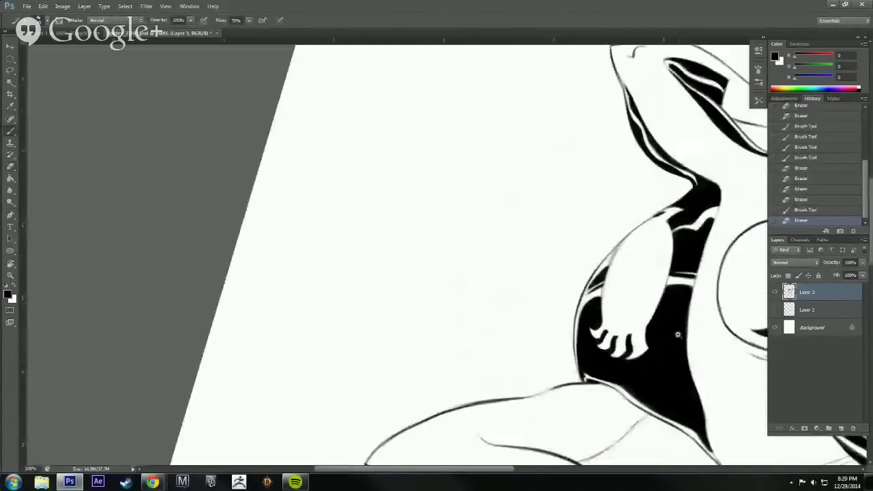
pyautogui.press('r')
pyautogui.moveTo(710, 326); pyautogui.dragTo(601, 461)
pyautogui.press('b')
pyautogui.hotkey('ctrl', 's')
# Erase the grey line along the oval form's edge beside the finger shapes and the small black stripes.
pyautogui.moveTo(650, 404)
pyautogui.mouseDown()
pyautogui.moveTo(660, 349)
pyautogui.moveTo(647, 313)
pyautogui.mouseUp()
pyautogui.scroll(3, 596, 247)
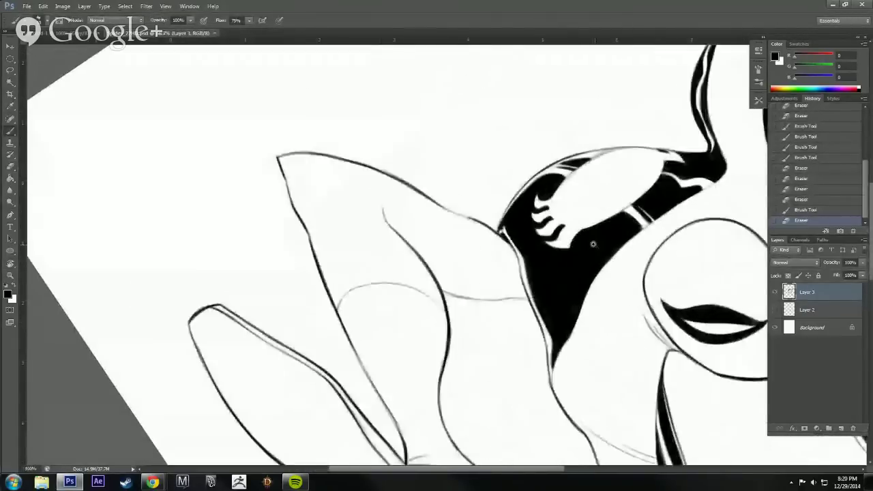
pyautogui.moveTo(595, 242); pyautogui.dragTo(609, 336)
pyautogui.press('r')
pyautogui.moveTo(680, 239); pyautogui.dragTo(630, 195)
pyautogui.press('e')
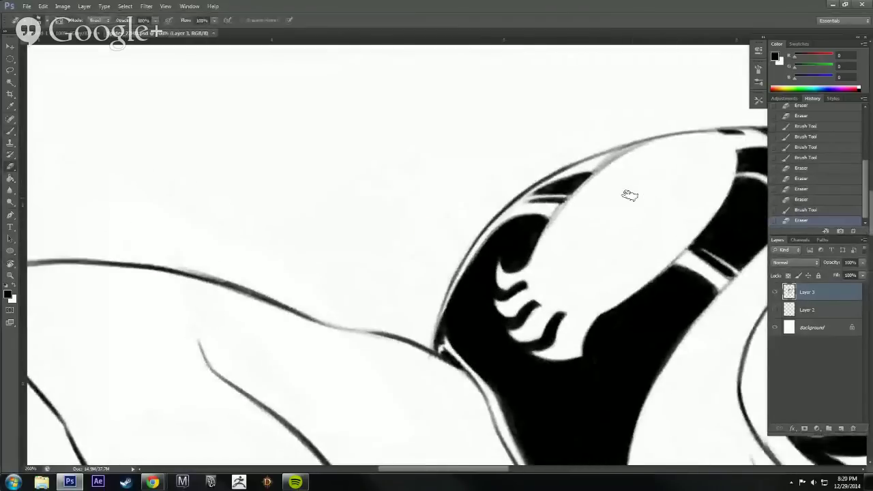
pyautogui.moveTo(629, 276); pyautogui.dragTo(598, 186)
pyautogui.moveTo(605, 299)
pyautogui.mouseDown()
pyautogui.moveTo(616, 402)
pyautogui.moveTo(602, 313)
pyautogui.moveTo(603, 340)
pyautogui.mouseUp()
pyautogui.moveTo(530, 302)
pyautogui.mouseDown()
pyautogui.moveTo(553, 263)
pyautogui.moveTo(534, 296)
pyautogui.moveTo(597, 226)
pyautogui.mouseUp()
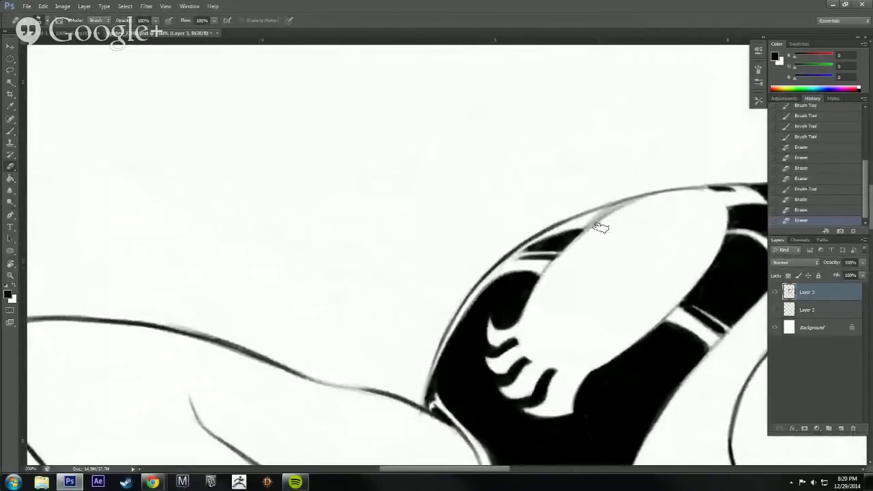
pyautogui.moveTo(549, 267); pyautogui.dragTo(616, 211)
pyautogui.moveTo(576, 246); pyautogui.dragTo(614, 215)
# Clean the remaining sketch line on the oval form's outer side and re-ink the edge with the Brush.
pyautogui.moveTo(668, 226); pyautogui.dragTo(609, 328)
pyautogui.press('r')
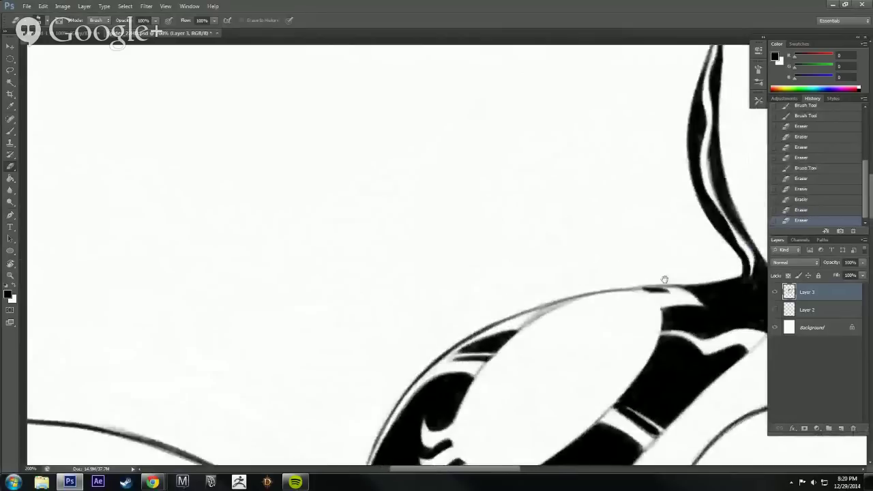
pyautogui.moveTo(664, 279); pyautogui.dragTo(652, 179)
pyautogui.press('e')
pyautogui.moveTo(543, 283); pyautogui.dragTo(569, 246)
pyautogui.press('b')
pyautogui.moveTo(537, 277); pyautogui.dragTo(595, 219)
pyautogui.moveTo(550, 282); pyautogui.dragTo(603, 216)
pyautogui.keyDown('alt'); pyautogui.click(648, 244); pyautogui.keyUp('alt')
pyautogui.keyDown('alt'); pyautogui.click(648, 243); pyautogui.keyUp('alt')
pyautogui.press('r')
pyautogui.moveTo(647, 235)
pyautogui.mouseDown()
pyautogui.moveTo(644, 289)
pyautogui.moveTo(553, 437)
pyautogui.moveTo(572, 376)
pyautogui.mouseUp()
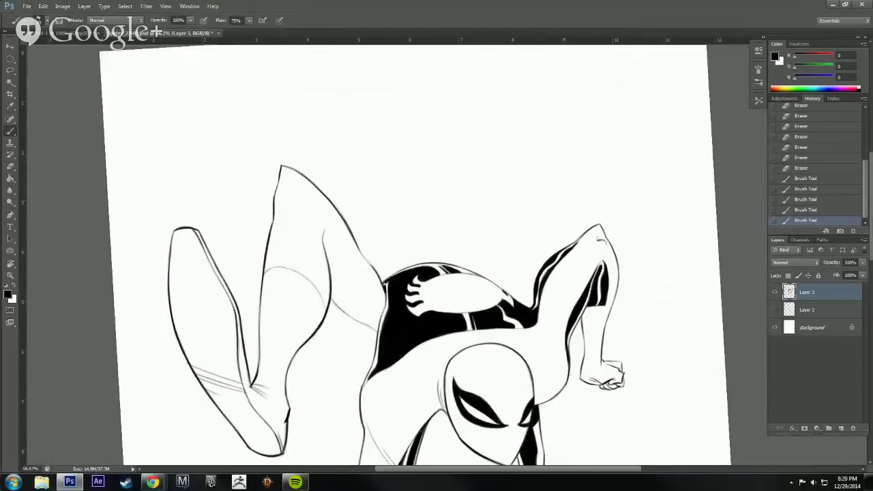
pyautogui.hotkey('alt', 'Tab')
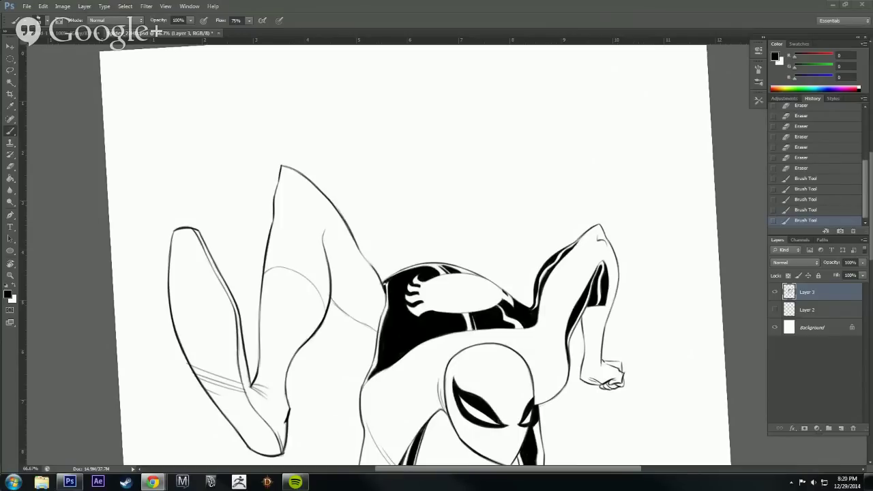
pyautogui.click(414, 330)
pyautogui.keyDown('ctrl'); pyautogui.click(464, 331); pyautogui.keyUp('ctrl')
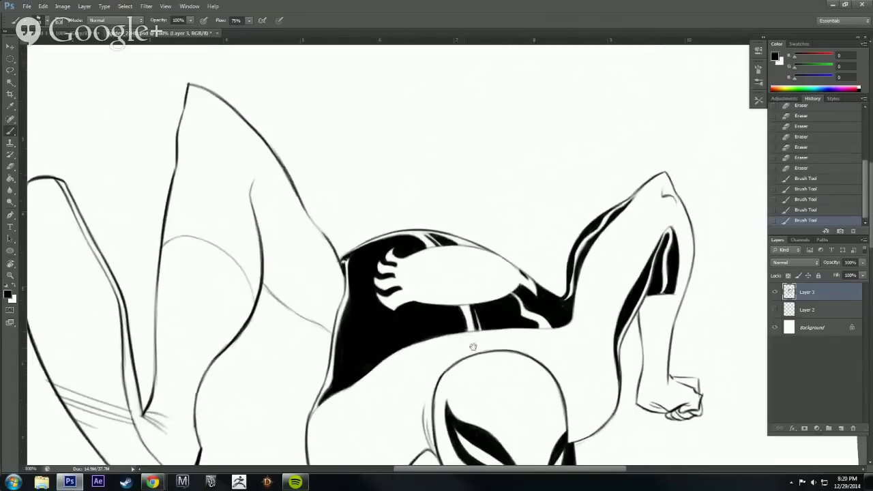
pyautogui.moveTo(474, 347)
pyautogui.mouseDown()
pyautogui.moveTo(677, 249)
pyautogui.moveTo(665, 288)
pyautogui.mouseUp()
pyautogui.press('e')
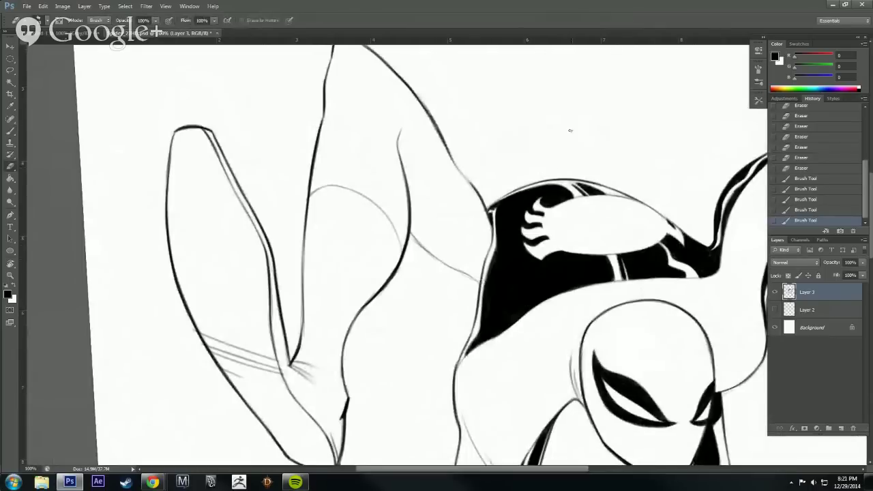
# Undo the last brush stroke and erase a curved white highlight across the black torso area beside the finger shapes.
pyautogui.press('r')
pyautogui.moveTo(528, 326)
pyautogui.mouseDown()
pyautogui.moveTo(520, 206)
pyautogui.moveTo(573, 309)
pyautogui.moveTo(489, 140)
pyautogui.moveTo(451, 144)
pyautogui.mouseUp()
pyautogui.press('r')
pyautogui.press('b')
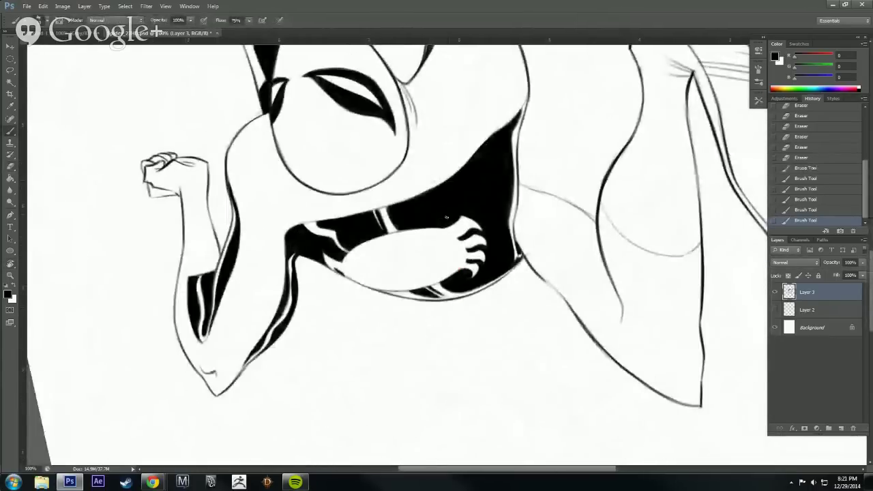
pyautogui.hotkey('ctrl', 'z')
pyautogui.press('e')
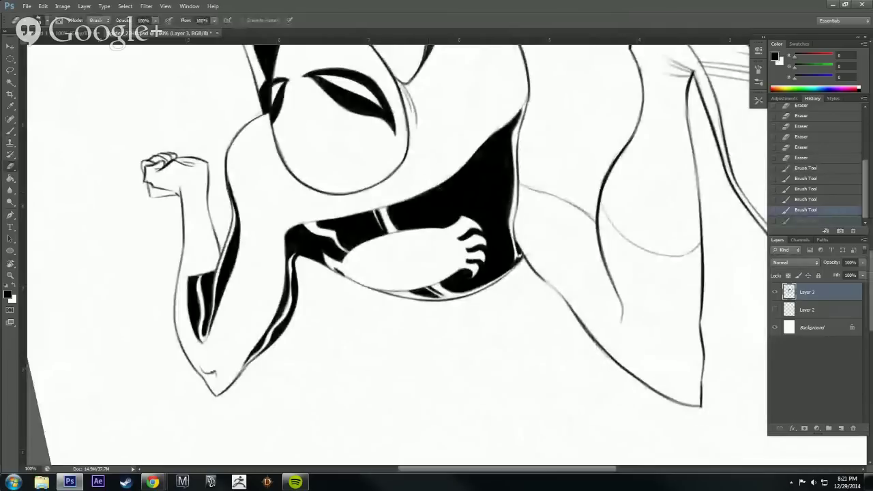
pyautogui.moveTo(440, 187)
pyautogui.mouseDown()
pyautogui.moveTo(451, 220)
pyautogui.moveTo(448, 177)
pyautogui.mouseUp()
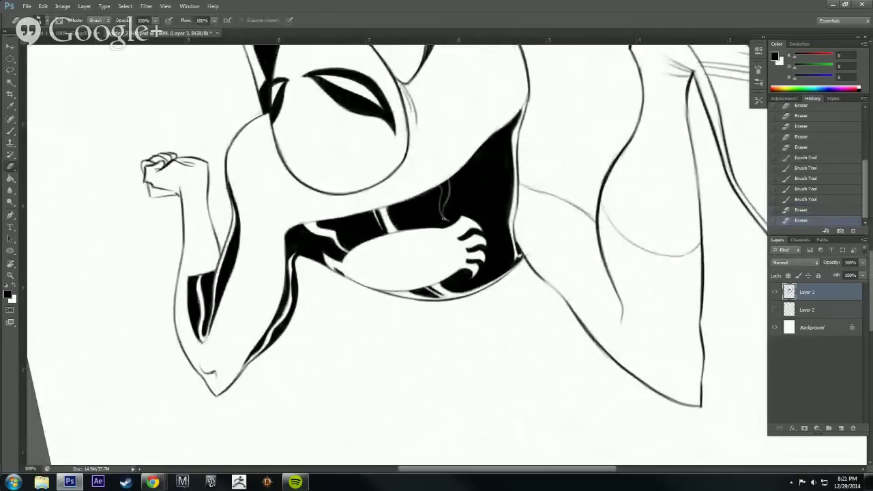
pyautogui.moveTo(443, 217)
pyautogui.mouseDown()
pyautogui.moveTo(447, 183)
pyautogui.moveTo(444, 196)
pyautogui.mouseUp()
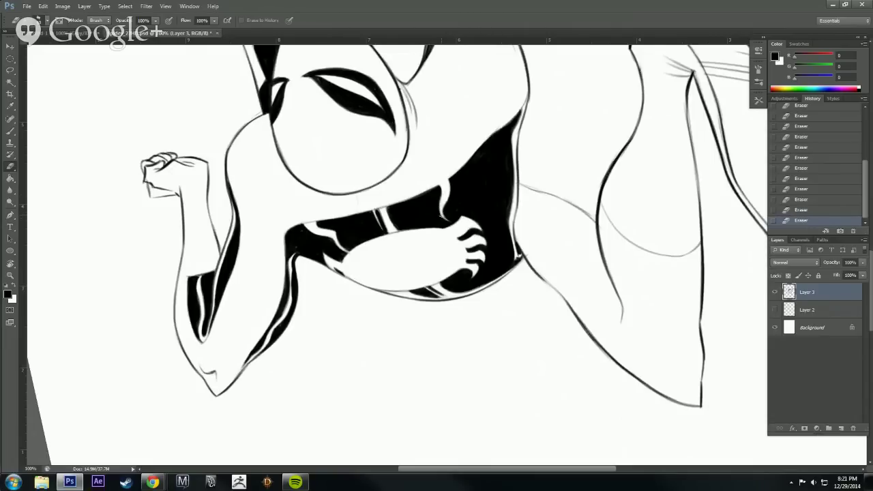
# Touch up the tip of the curved white highlight beside the finger shapes with a short black Brush stroke.
pyautogui.press('b')
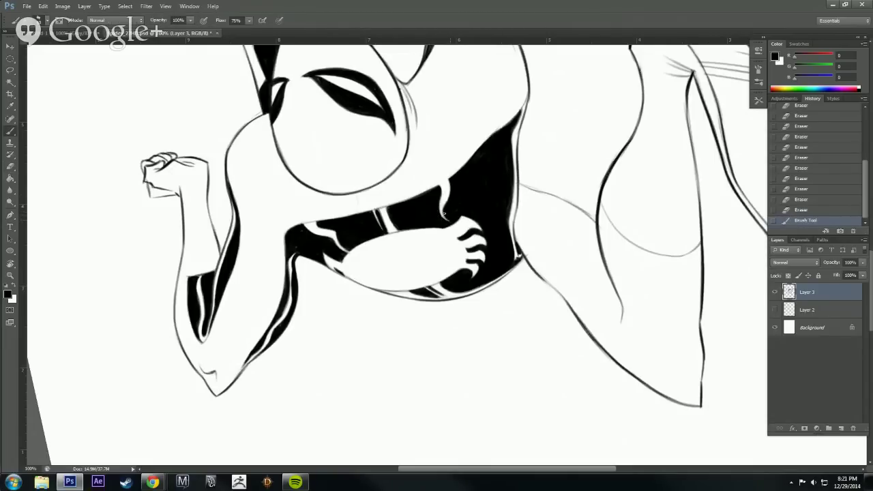
pyautogui.moveTo(444, 214); pyautogui.dragTo(448, 220)
pyautogui.press('r')
pyautogui.moveTo(437, 184)
pyautogui.mouseDown()
pyautogui.moveTo(563, 335)
pyautogui.moveTo(531, 415)
pyautogui.mouseUp()
pyautogui.press('b')
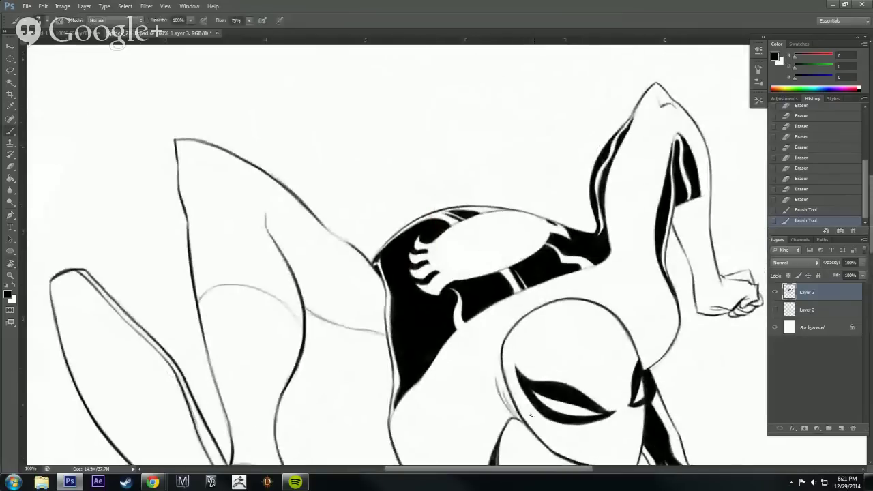
# Erase small white dots into the black torso area beside the curved highlight, trimming them with a black Brush dab.
pyautogui.press('e')
pyautogui.click(449, 315)
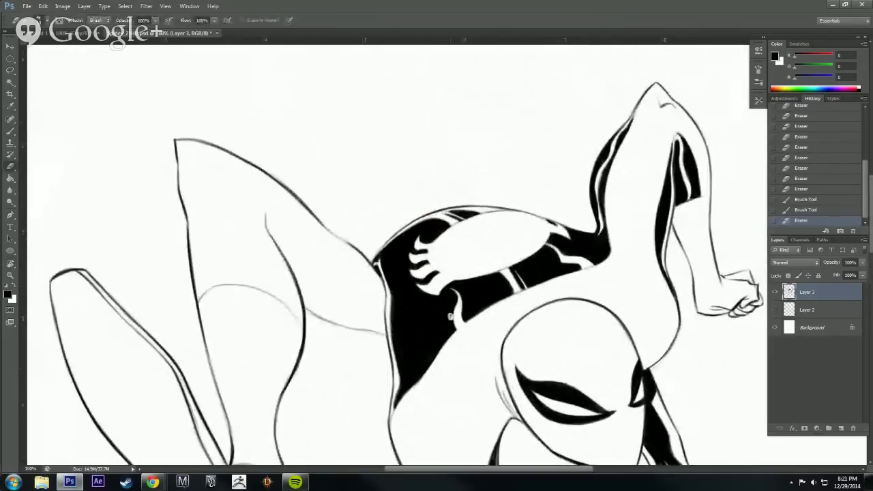
pyautogui.click(449, 316)
pyautogui.click(449, 316)
pyautogui.press('b')
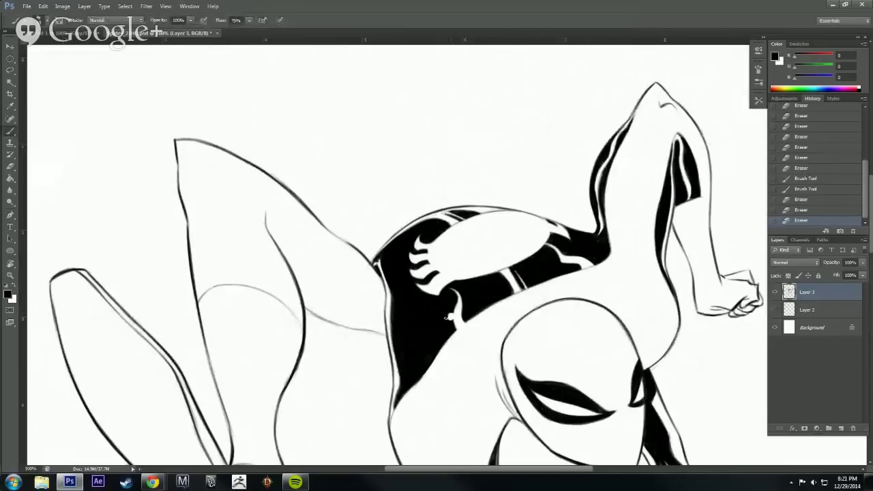
pyautogui.click(449, 316)
pyautogui.press('e')
pyautogui.click(449, 316)
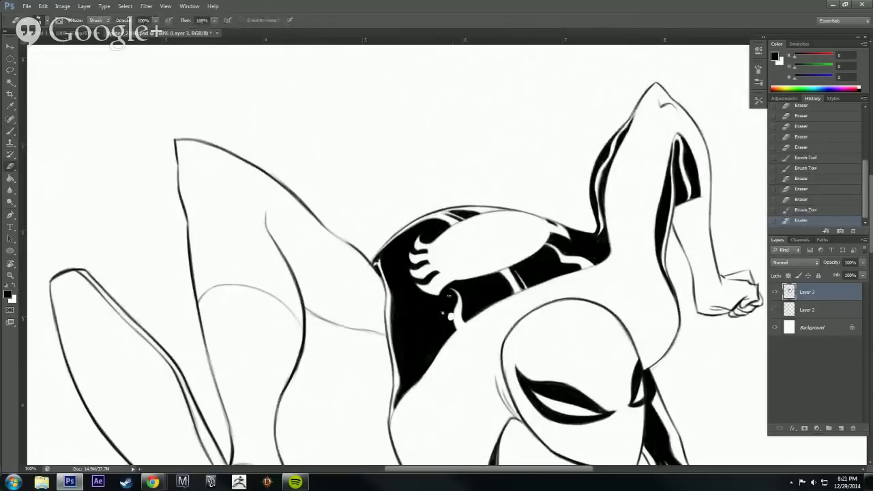
# Erase a thin white highlight along the lower end of the raised arm's outer black stripe, near the armpit.
pyautogui.keyDown('alt'); pyautogui.click(675, 231); pyautogui.keyUp('alt')
pyautogui.keyDown('alt'); pyautogui.click(675, 230); pyautogui.keyUp('alt')
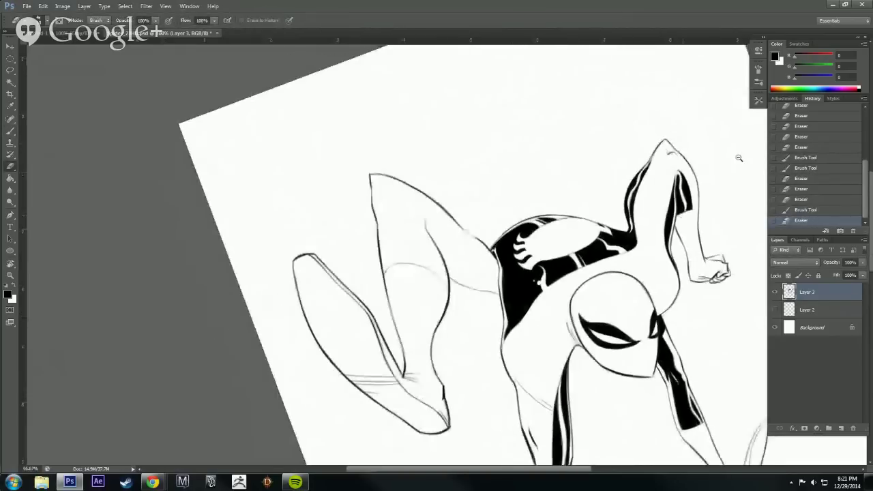
pyautogui.keyDown('ctrl'); pyautogui.click(726, 267); pyautogui.keyUp('ctrl')
pyautogui.keyDown('ctrl'); pyautogui.click(726, 267); pyautogui.keyUp('ctrl')
pyautogui.moveTo(683, 219); pyautogui.dragTo(707, 275)
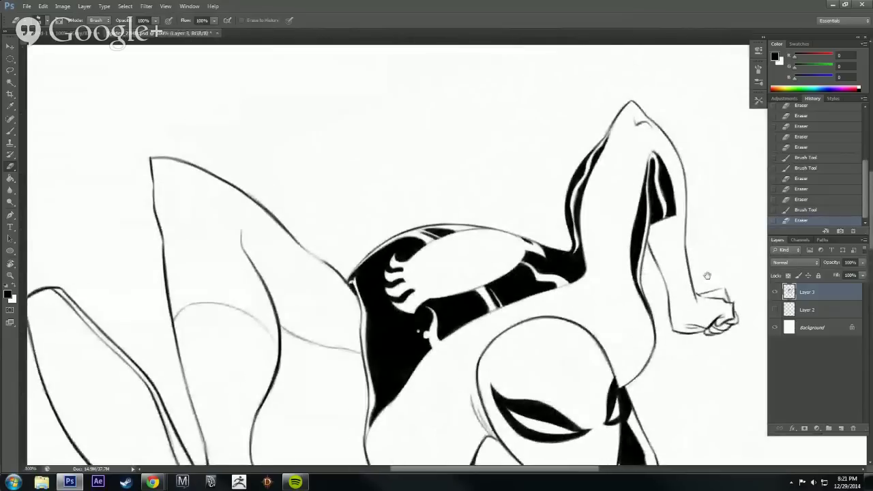
pyautogui.moveTo(152, 401); pyautogui.dragTo(165, 420)
pyautogui.moveTo(594, 217); pyautogui.dragTo(585, 246)
pyautogui.click(587, 253)
pyautogui.click(589, 262)
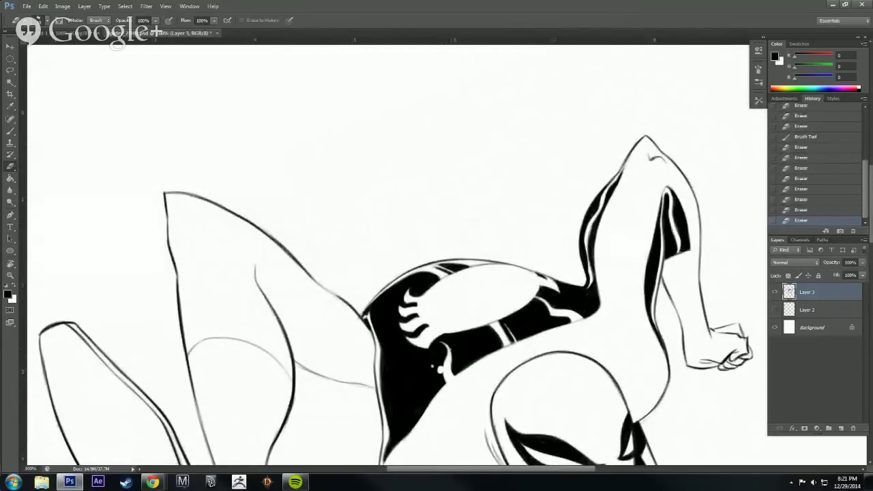
# Enlarge the white dot beside the curved highlight and erase a small dot into the black area near the armpit.
pyautogui.click(440, 368)
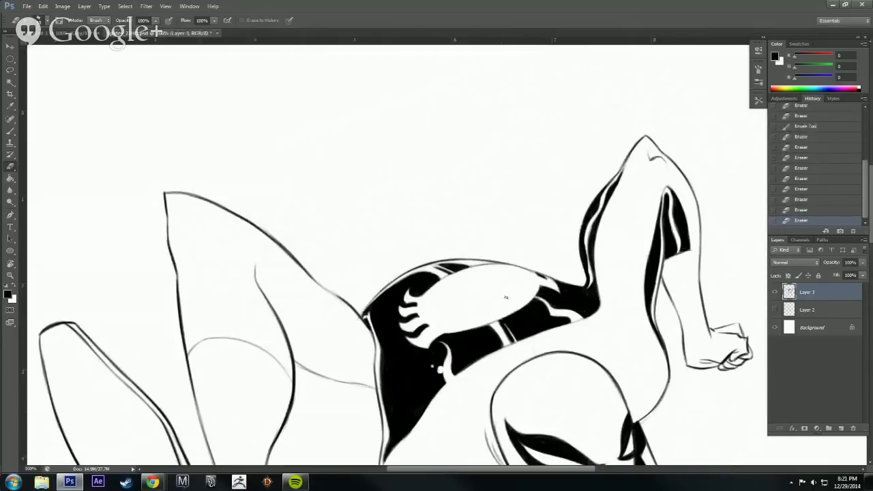
pyautogui.click(577, 300)
pyautogui.click(573, 304)
pyautogui.scroll(-3, 671, 270)
pyautogui.moveTo(672, 334); pyautogui.dragTo(656, 239)
pyautogui.scroll(3, 577, 311)
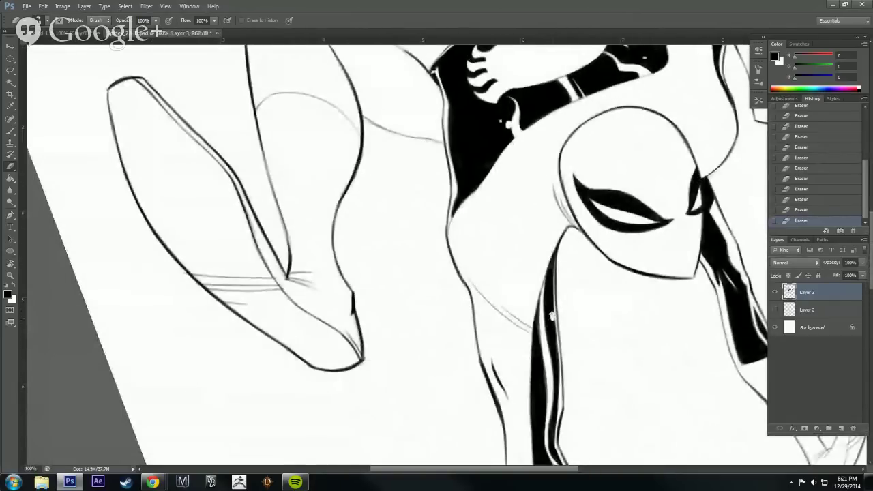
# Erase thin highlight lines along the outer edge of the black torso area and refine them with the Brush.
pyautogui.keyDown('alt'); pyautogui.click(647, 300); pyautogui.keyUp('alt')
pyautogui.keyDown('alt'); pyautogui.click(647, 300); pyautogui.keyUp('alt')
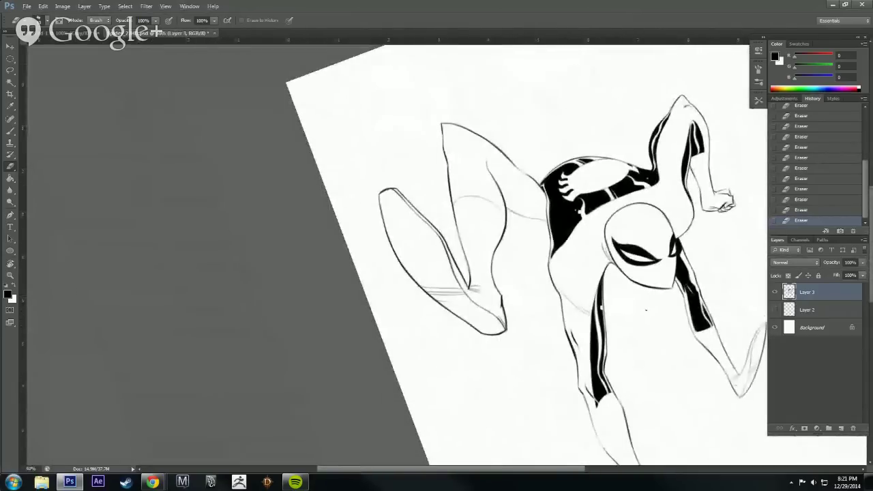
pyautogui.press('r')
pyautogui.moveTo(650, 276); pyautogui.dragTo(632, 365)
pyautogui.moveTo(569, 288)
pyautogui.mouseDown()
pyautogui.moveTo(538, 269)
pyautogui.moveTo(429, 399)
pyautogui.moveTo(565, 290)
pyautogui.moveTo(567, 277)
pyautogui.moveTo(551, 322)
pyautogui.mouseUp()
pyautogui.press('e')
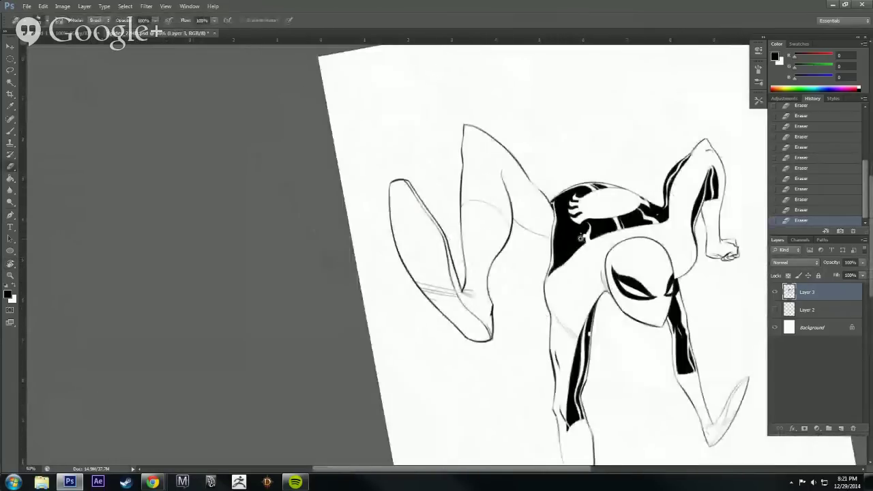
pyautogui.scroll(2, 581, 238)
pyautogui.moveTo(577, 237)
pyautogui.mouseDown()
pyautogui.moveTo(566, 267)
pyautogui.moveTo(594, 148)
pyautogui.mouseUp()
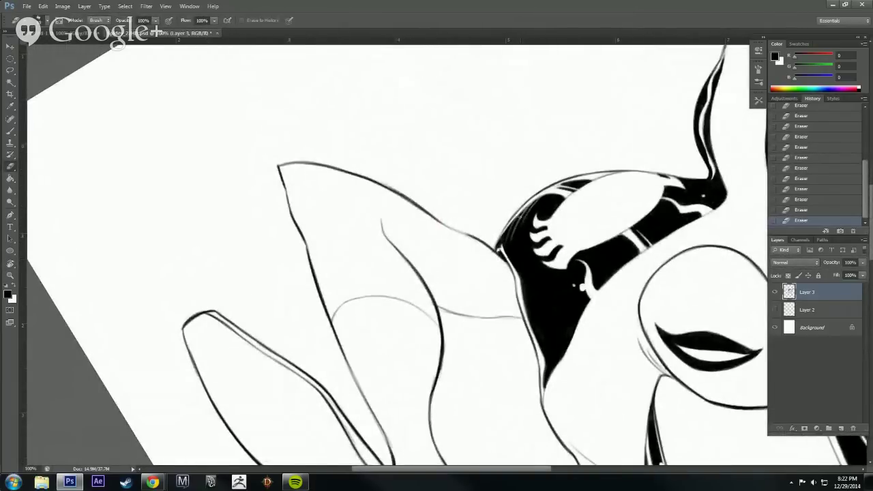
pyautogui.press('b')
pyautogui.click(526, 208)
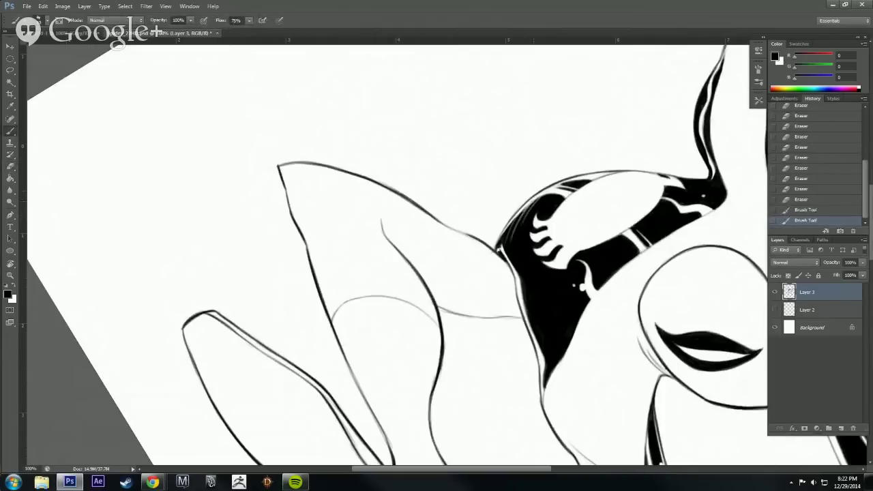
# Erase a short thin highlight line into the black torso area near the hip edge.
pyautogui.keyDown('alt'); pyautogui.click(659, 203); pyautogui.keyUp('alt')
pyautogui.moveTo(660, 203); pyautogui.dragTo(628, 178)
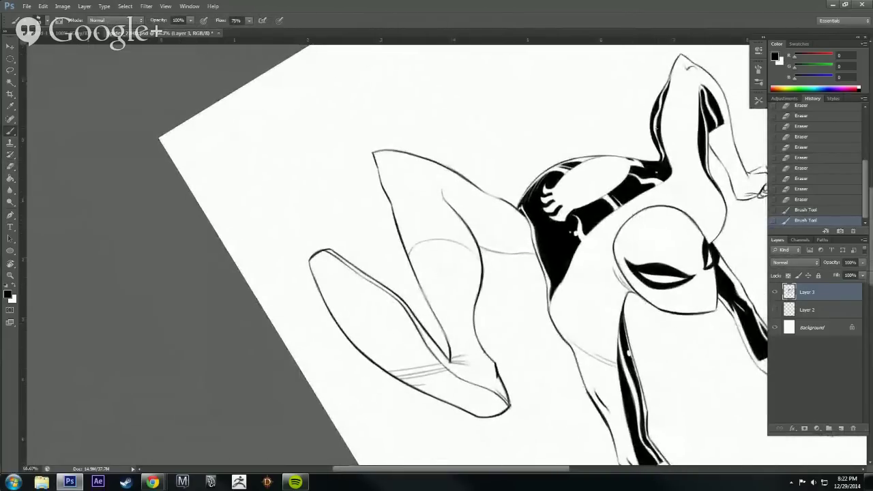
pyautogui.press('r')
pyautogui.moveTo(629, 352); pyautogui.dragTo(605, 386)
pyautogui.press('e')
pyautogui.moveTo(534, 244)
pyautogui.mouseDown()
pyautogui.moveTo(544, 236)
pyautogui.moveTo(535, 235)
pyautogui.mouseUp()
pyautogui.moveTo(671, 218); pyautogui.dragTo(585, 97)
# Erase thin highlight lines across the lower end of the black stripe on the supporting arm nearest the legs.
pyautogui.press('r')
pyautogui.moveTo(591, 260); pyautogui.dragTo(570, 178)
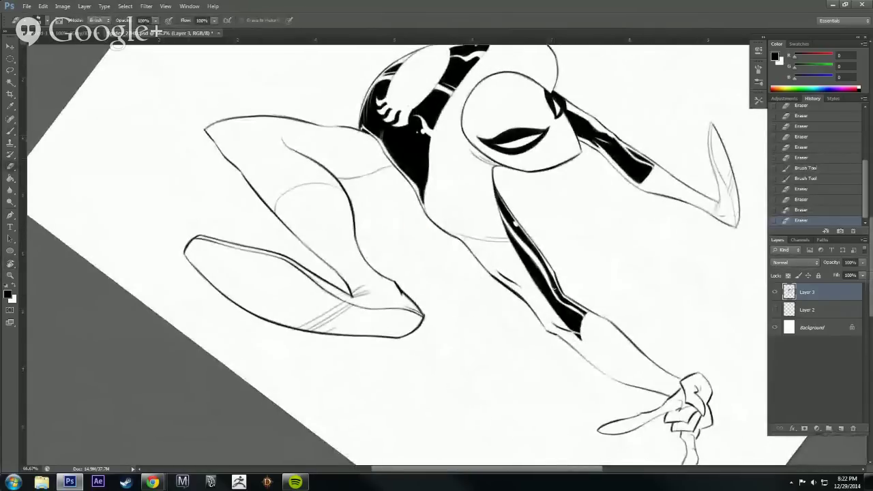
pyautogui.moveTo(563, 300); pyautogui.dragTo(571, 311)
pyautogui.moveTo(569, 288)
pyautogui.mouseDown()
pyautogui.moveTo(564, 313)
pyautogui.moveTo(574, 307)
pyautogui.mouseUp()
pyautogui.moveTo(650, 250); pyautogui.dragTo(646, 335)
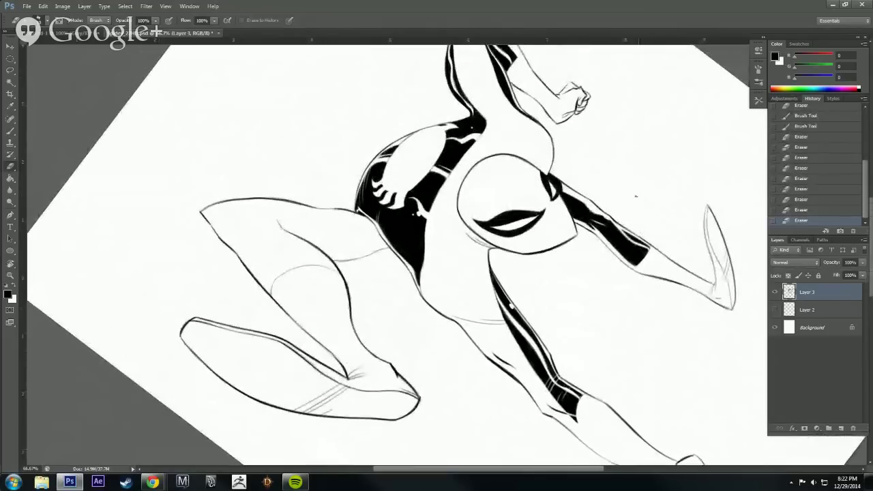
# Erase a small highlight into the black patch inside the raised elbow and touch up the armpit with the Brush.
pyautogui.press('r')
pyautogui.moveTo(635, 195); pyautogui.dragTo(655, 259)
pyautogui.moveTo(654, 225)
pyautogui.mouseDown()
pyautogui.moveTo(678, 261)
pyautogui.moveTo(667, 266)
pyautogui.moveTo(667, 314)
pyautogui.moveTo(609, 226)
pyautogui.moveTo(615, 265)
pyautogui.mouseUp()
pyautogui.click(611, 283)
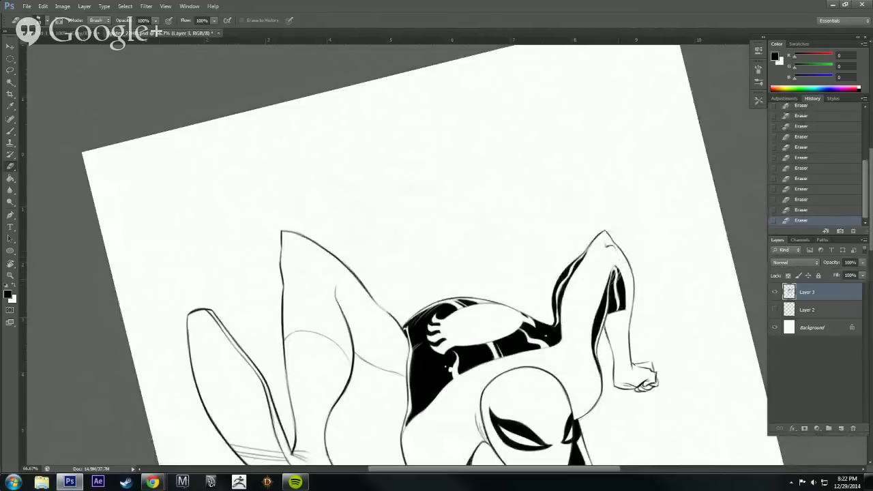
pyautogui.keyDown('alt'); pyautogui.click(661, 257); pyautogui.keyUp('alt')
pyautogui.keyDown('ctrl'); pyautogui.click(670, 368); pyautogui.keyUp('ctrl')
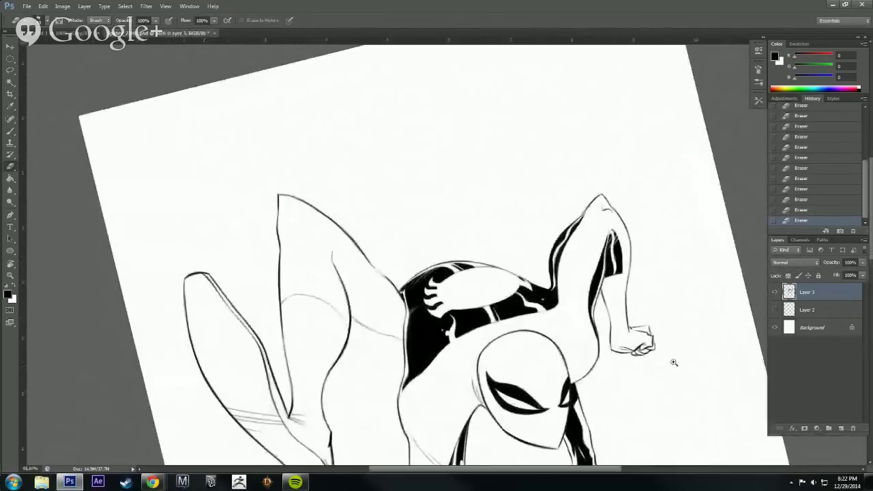
pyautogui.keyDown('ctrl'); pyautogui.click(674, 363); pyautogui.keyUp('ctrl')
pyautogui.scroll(-5, 664, 409)
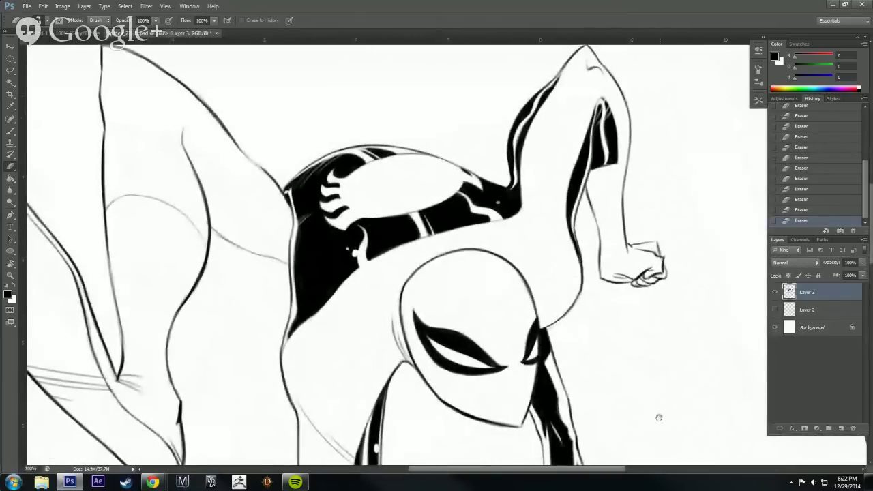
pyautogui.press('b')
pyautogui.moveTo(507, 198); pyautogui.dragTo(514, 204)
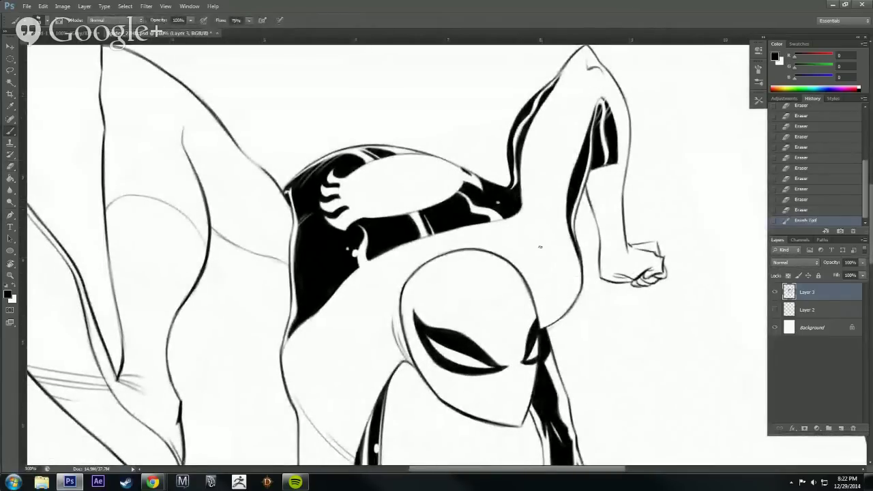
# Erase thin highlight lines across the black stripe on the raised arm's inner side and refine them with the Brush.
pyautogui.press('r')
pyautogui.moveTo(691, 311); pyautogui.dragTo(614, 461)
pyautogui.press('e')
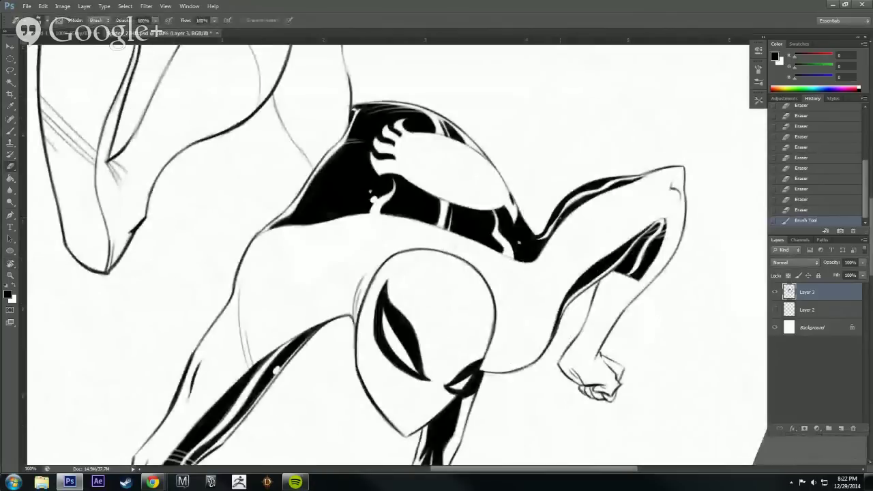
pyautogui.moveTo(569, 273)
pyautogui.mouseDown()
pyautogui.moveTo(571, 298)
pyautogui.moveTo(574, 283)
pyautogui.moveTo(578, 294)
pyautogui.moveTo(569, 307)
pyautogui.moveTo(575, 296)
pyautogui.mouseUp()
pyautogui.press('b')
pyautogui.scroll(-3, 591, 305)
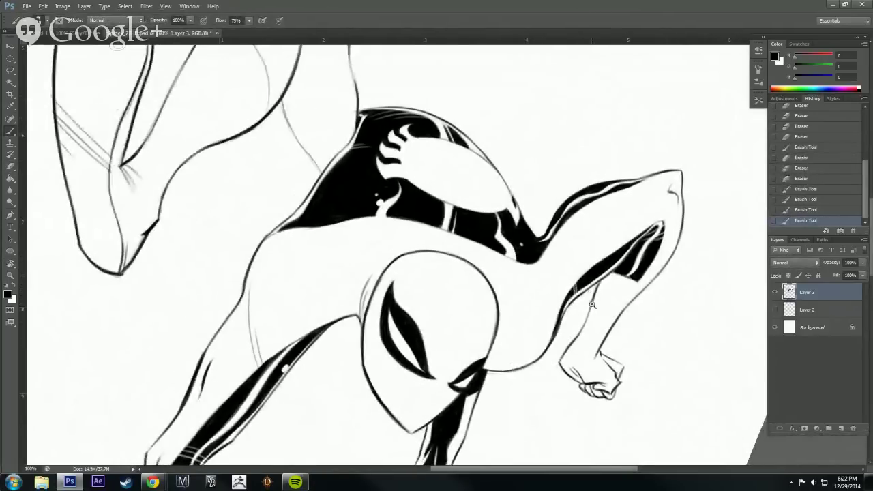
# Erase several short diagonal highlight lines into the lower part of the black torso area.
pyautogui.press('r')
pyautogui.moveTo(594, 412); pyautogui.dragTo(670, 384)
pyautogui.scroll(-3, 675, 388)
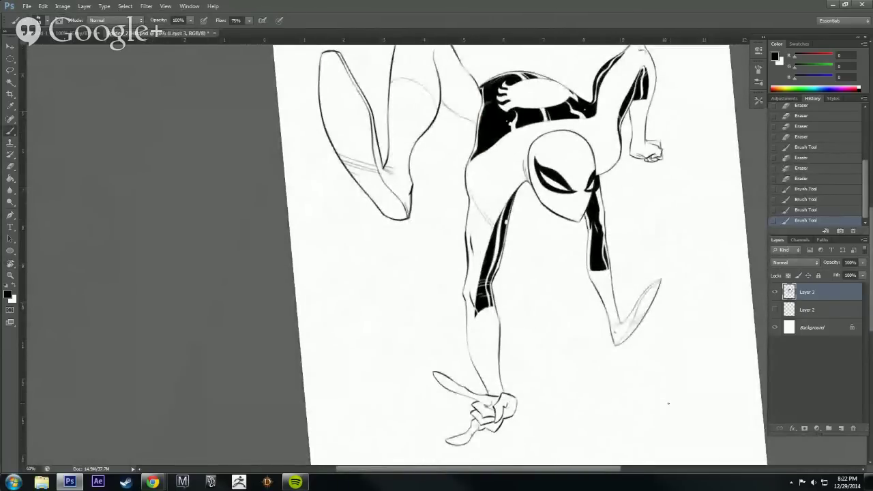
pyautogui.press('e')
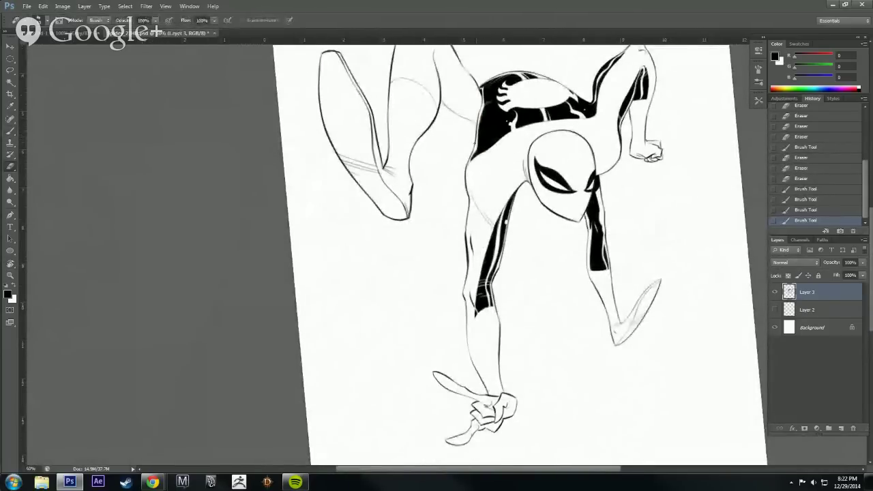
pyautogui.moveTo(476, 143); pyautogui.dragTo(489, 133)
pyautogui.click(483, 138)
pyautogui.click(493, 134)
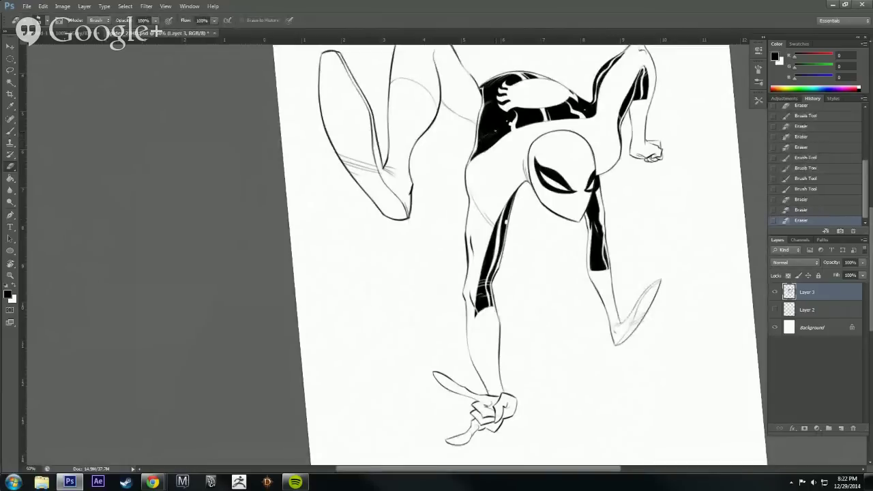
# Add short black Brush strokes at the top of the far supporting arm, just beside the mask's smaller eye.
pyautogui.moveTo(700, 112); pyautogui.dragTo(692, 145)
pyautogui.press('r')
pyautogui.moveTo(605, 240); pyautogui.dragTo(424, 297)
pyautogui.moveTo(461, 274)
pyautogui.mouseDown()
pyautogui.moveTo(587, 262)
pyautogui.moveTo(569, 317)
pyautogui.mouseUp()
pyautogui.scroll(5, 593, 189)
pyautogui.press('b')
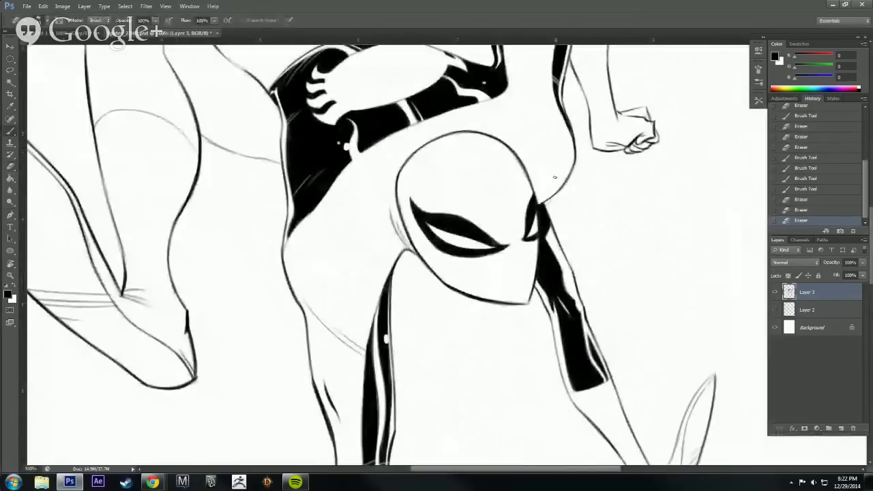
pyautogui.moveTo(546, 238)
pyautogui.mouseDown()
pyautogui.moveTo(551, 230)
pyautogui.moveTo(546, 240)
pyautogui.mouseUp()
pyautogui.click(546, 240)
pyautogui.click(546, 241)
pyautogui.click(547, 242)
pyautogui.click(547, 242)
# Erase small white marks between the black strokes at the top of the far supporting arm.
pyautogui.press('e')
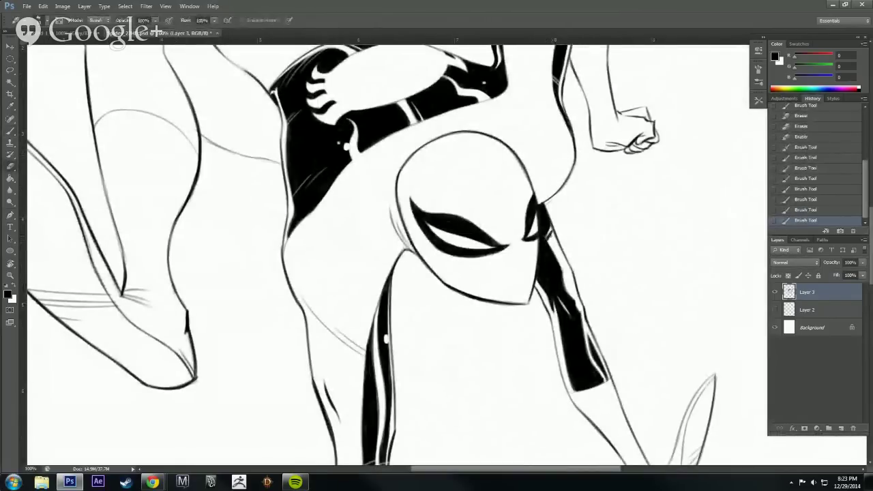
pyautogui.click(548, 236)
pyautogui.click(548, 237)
pyautogui.click(548, 237)
# Rework the small hatch marks beside the smaller eye with repeated black Brush dabs.
pyautogui.press('b')
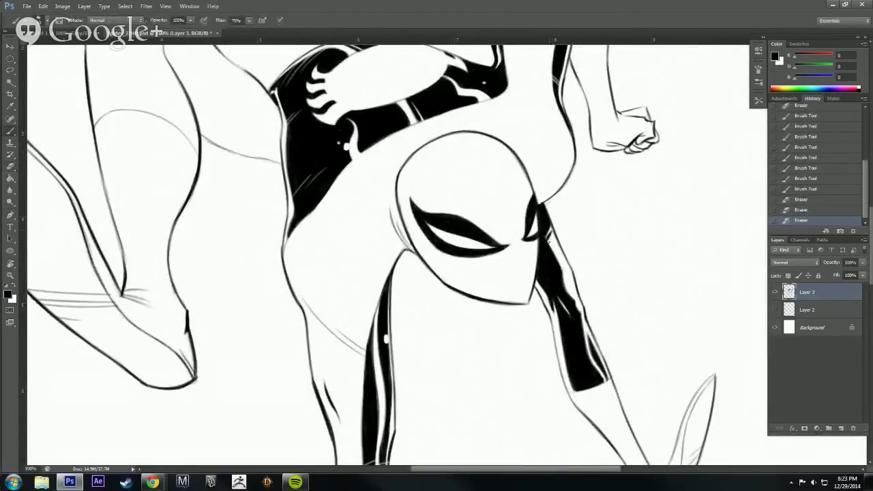
pyautogui.click(547, 239)
pyautogui.click(547, 239)
pyautogui.click(547, 241)
pyautogui.click(547, 243)
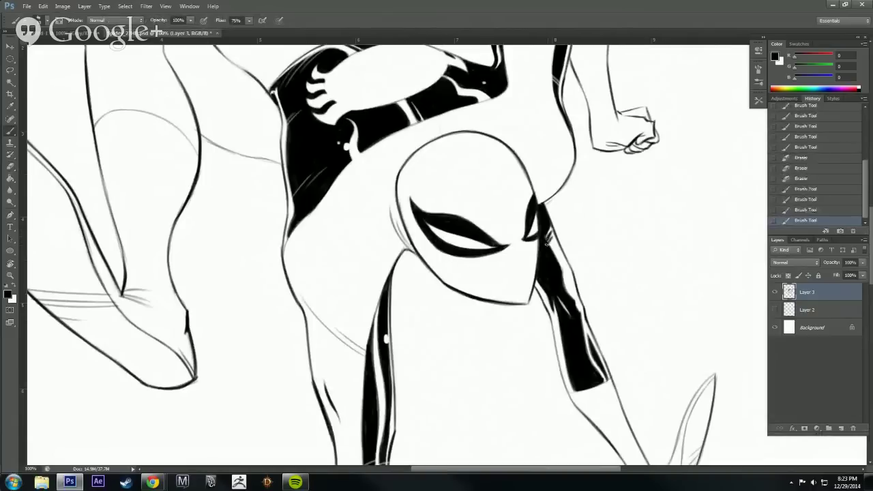
pyautogui.click(547, 243)
pyautogui.click(546, 244)
pyautogui.click(546, 244)
pyautogui.click(546, 244)
pyautogui.click(546, 245)
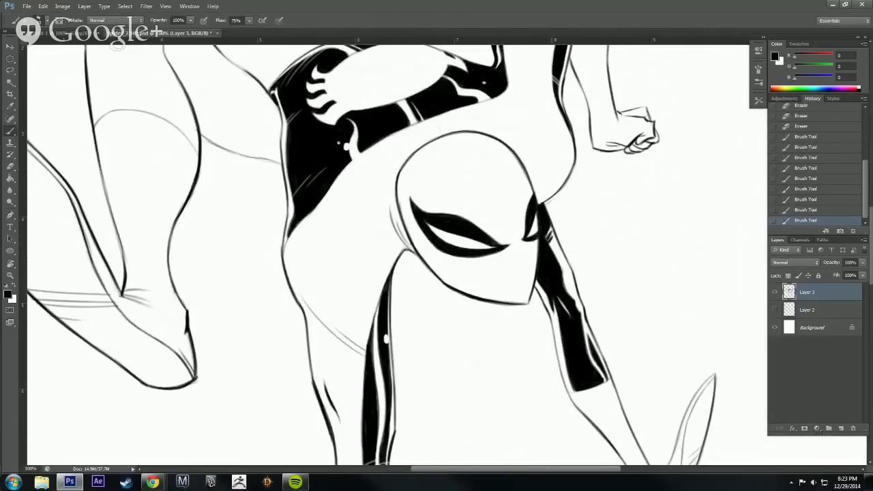
pyautogui.click(543, 239)
pyautogui.click(543, 238)
pyautogui.click(542, 237)
# Clean the far arm's upper edge with the Eraser and ink black strokes down from the mask beside the eye.
pyautogui.press('e')
pyautogui.moveTo(550, 222); pyautogui.dragTo(553, 230)
pyautogui.moveTo(552, 225); pyautogui.dragTo(554, 234)
pyautogui.press('b')
pyautogui.press('r')
pyautogui.moveTo(653, 242); pyautogui.dragTo(646, 287)
pyautogui.press('b')
pyautogui.moveTo(551, 231); pyautogui.dragTo(553, 255)
pyautogui.moveTo(550, 240); pyautogui.dragTo(556, 255)
pyautogui.press('e')
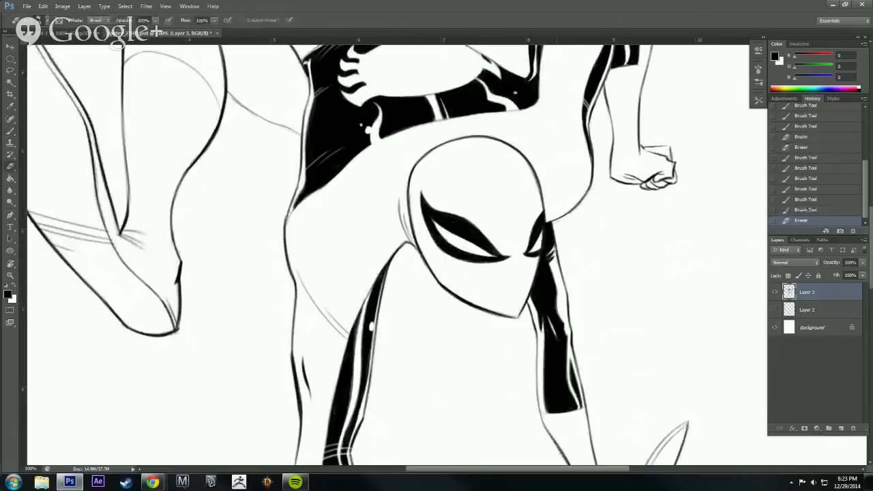
# Darken the top of the far supporting arm where it meets the mask with further black Brush strokes.
pyautogui.press('b')
pyautogui.click(554, 232)
pyautogui.click(554, 235)
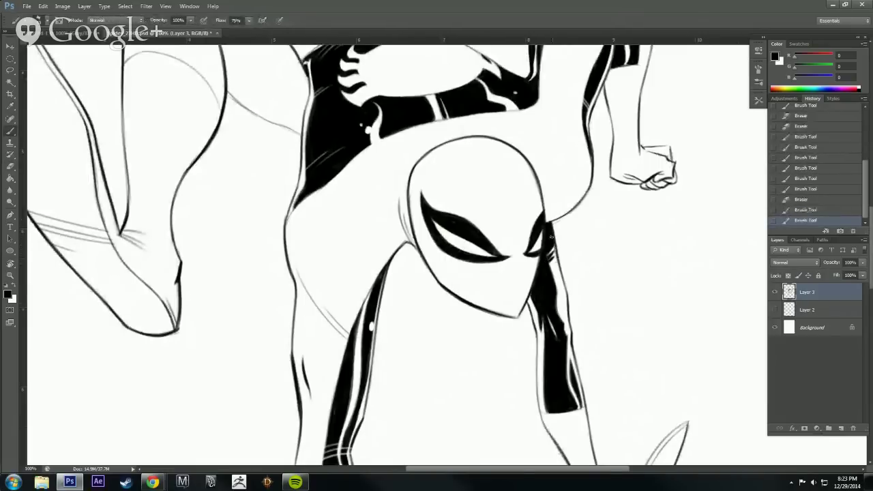
pyautogui.click(556, 239)
pyautogui.keyDown('alt'); pyautogui.click(579, 271); pyautogui.keyUp('alt')
pyautogui.keyDown('alt'); pyautogui.click(586, 272); pyautogui.keyUp('alt')
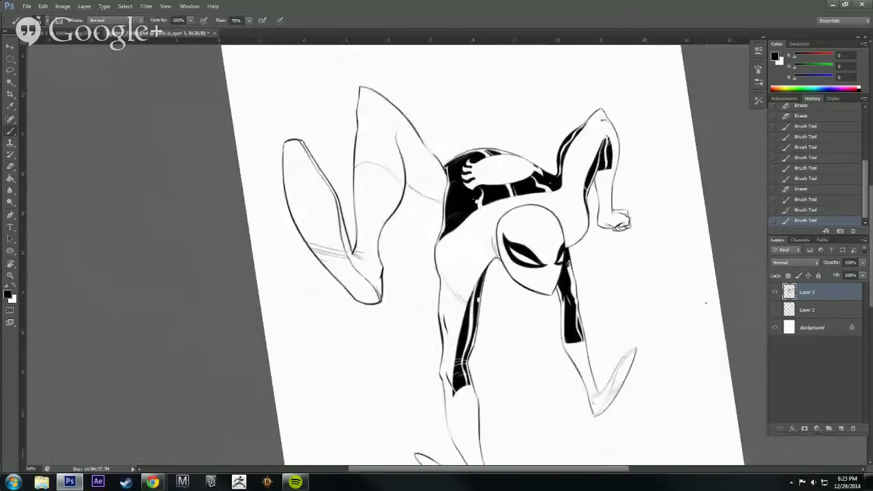
pyautogui.click(566, 264)
pyautogui.moveTo(566, 263); pyautogui.dragTo(567, 254)
pyautogui.moveTo(567, 252)
pyautogui.mouseDown()
pyautogui.moveTo(569, 335)
pyautogui.moveTo(637, 360)
pyautogui.moveTo(624, 355)
pyautogui.moveTo(605, 367)
pyautogui.mouseUp()
# Ink a narrow black sliver along the front edge of the raised bent leg, just above the boot line.
pyautogui.press('r')
pyautogui.press('space')
pyautogui.keyDown('ctrl'); pyautogui.click(583, 328); pyautogui.keyUp('ctrl')
pyautogui.moveTo(554, 313); pyautogui.dragTo(630, 358)
pyautogui.keyDown('ctrl'); pyautogui.click(578, 322); pyautogui.keyUp('ctrl')
pyautogui.moveTo(500, 360)
pyautogui.mouseDown()
pyautogui.moveTo(500, 305)
pyautogui.moveTo(500, 355)
pyautogui.mouseUp()
pyautogui.moveTo(501, 299)
pyautogui.mouseDown()
pyautogui.moveTo(501, 357)
pyautogui.moveTo(502, 292)
pyautogui.moveTo(500, 329)
pyautogui.mouseUp()
pyautogui.moveTo(502, 292); pyautogui.dragTo(507, 355)
pyautogui.moveTo(508, 319); pyautogui.dragTo(507, 356)
# Draw a wavy inner contour from the knee down to the boot line and thicken it with black strokes.
pyautogui.moveTo(503, 300)
pyautogui.mouseDown()
pyautogui.moveTo(504, 351)
pyautogui.moveTo(514, 321)
pyautogui.moveTo(501, 237)
pyautogui.mouseUp()
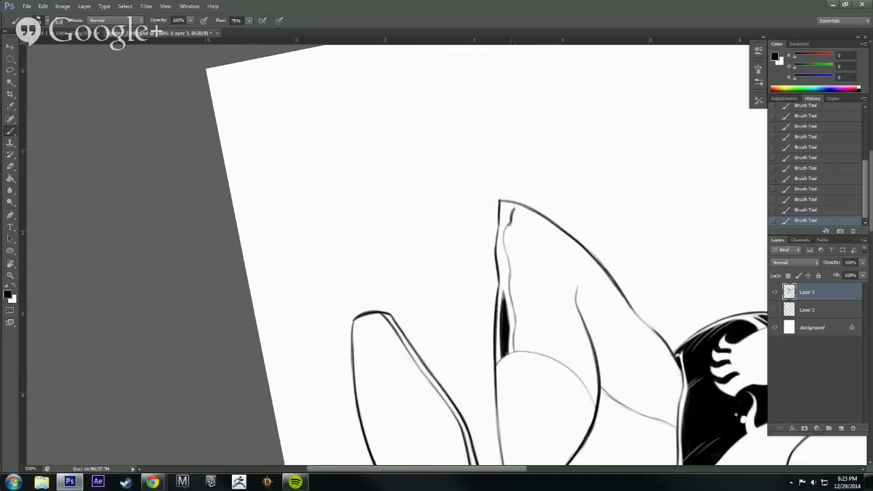
pyautogui.moveTo(509, 222); pyautogui.dragTo(508, 255)
pyautogui.moveTo(511, 224)
pyautogui.mouseDown()
pyautogui.moveTo(505, 250)
pyautogui.moveTo(517, 321)
pyautogui.mouseUp()
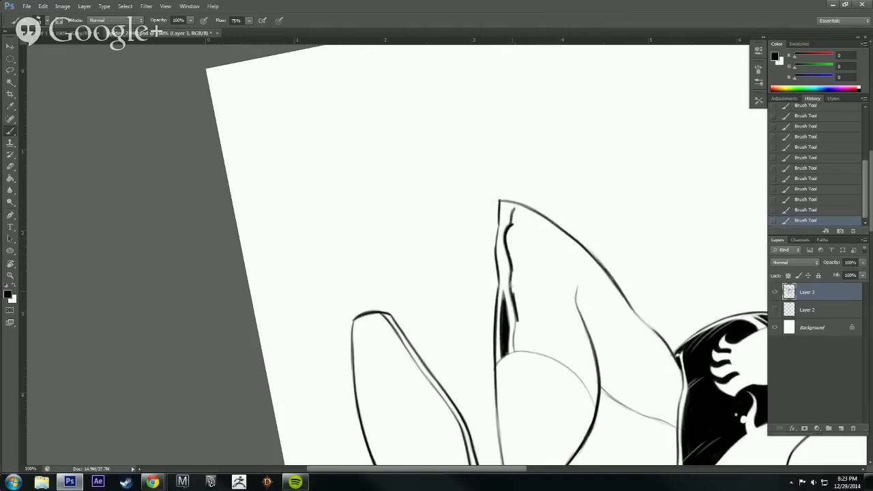
pyautogui.moveTo(513, 266); pyautogui.dragTo(516, 349)
pyautogui.moveTo(515, 308); pyautogui.dragTo(516, 352)
# Draw a thin line inside the raised thigh's outer edge, running from the knee towards the hip.
pyautogui.press('r')
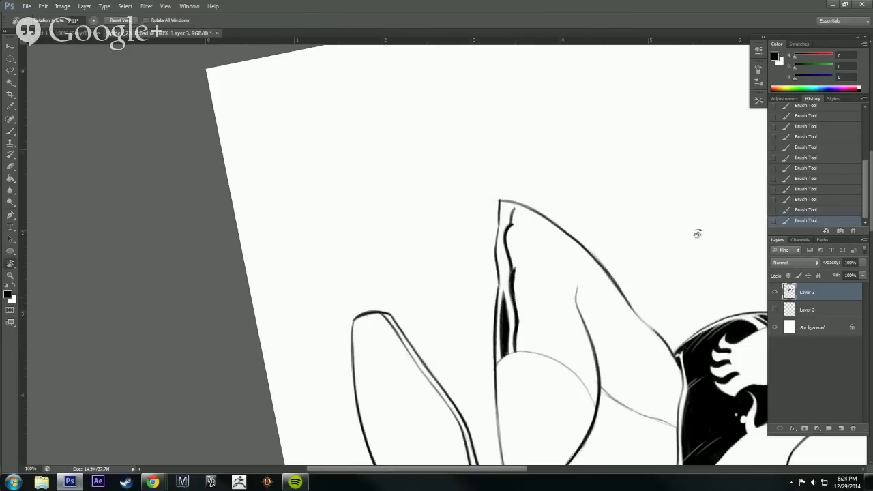
pyautogui.moveTo(696, 234); pyautogui.dragTo(659, 351)
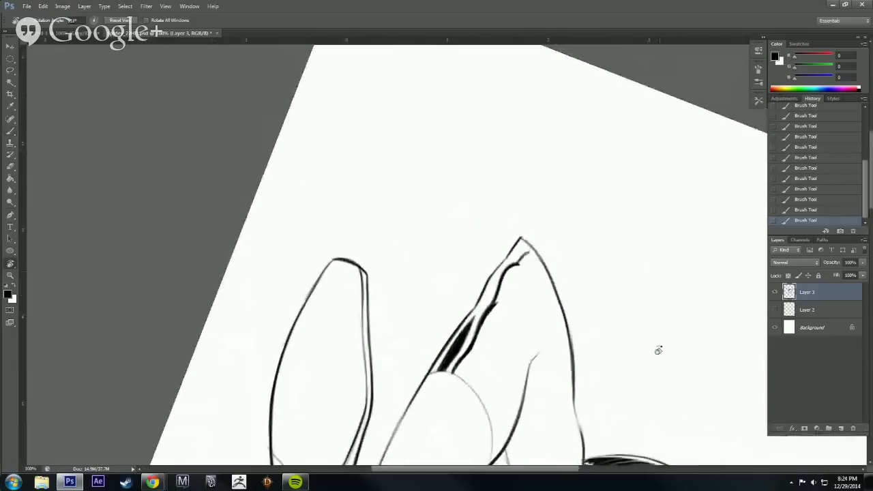
pyautogui.press('b')
pyautogui.moveTo(671, 407); pyautogui.dragTo(646, 338)
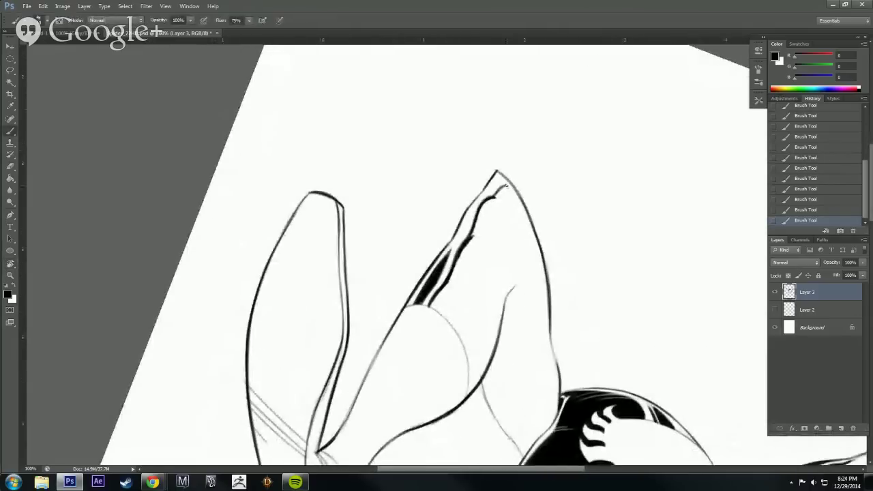
pyautogui.moveTo(505, 185)
pyautogui.mouseDown()
pyautogui.moveTo(519, 201)
pyautogui.moveTo(541, 287)
pyautogui.moveTo(525, 253)
pyautogui.moveTo(536, 225)
pyautogui.moveTo(600, 322)
pyautogui.mouseUp()
pyautogui.press('r')
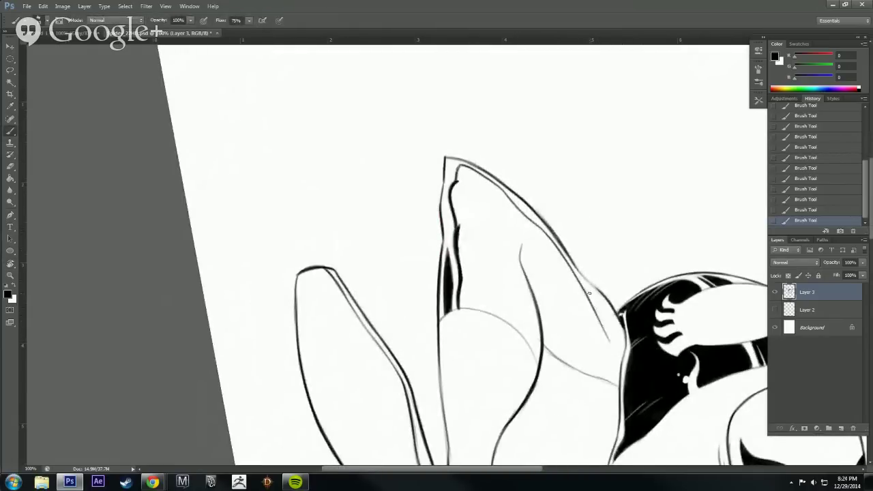
# Extend the inner thigh line towards the hip, erasing and redrawing its lower end.
pyautogui.moveTo(588, 289); pyautogui.dragTo(609, 341)
pyautogui.press('e')
pyautogui.moveTo(587, 286)
pyautogui.mouseDown()
pyautogui.moveTo(609, 339)
pyautogui.moveTo(604, 325)
pyautogui.mouseUp()
pyautogui.press('b')
pyautogui.moveTo(584, 286)
pyautogui.mouseDown()
pyautogui.moveTo(615, 316)
pyautogui.moveTo(587, 288)
pyautogui.moveTo(668, 332)
pyautogui.moveTo(641, 196)
pyautogui.moveTo(424, 156)
pyautogui.mouseUp()
# Clean the line ends where the raised thigh meets the torso and fill the wedge at the hip with black.
pyautogui.press('r')
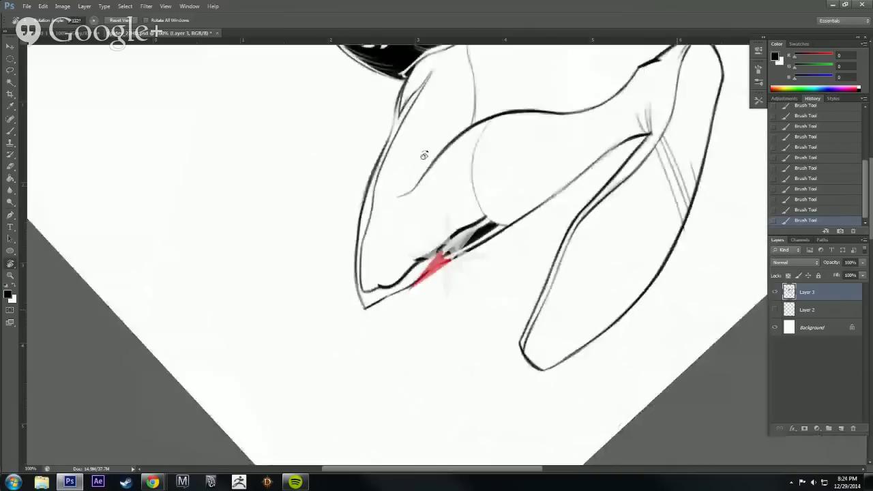
pyautogui.press('e')
pyautogui.moveTo(552, 206)
pyautogui.mouseDown()
pyautogui.moveTo(567, 234)
pyautogui.moveTo(592, 358)
pyautogui.mouseUp()
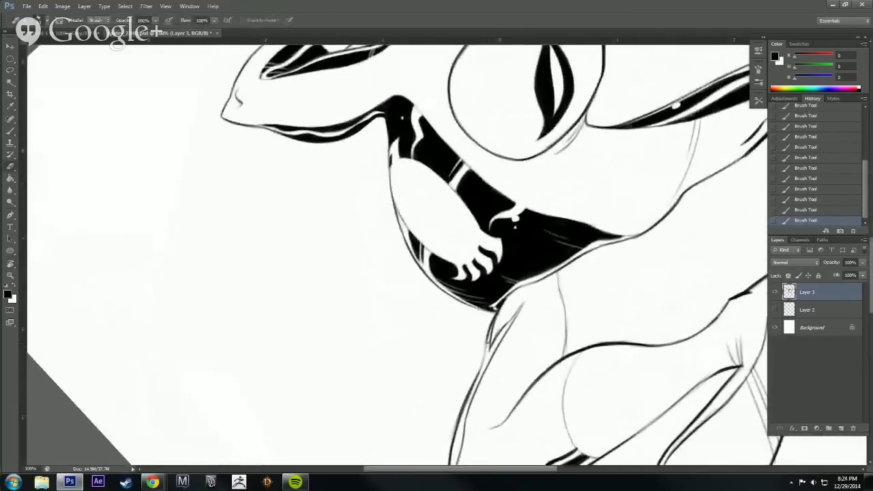
pyautogui.moveTo(487, 342)
pyautogui.mouseDown()
pyautogui.moveTo(490, 356)
pyautogui.moveTo(490, 345)
pyautogui.mouseUp()
pyautogui.press('b')
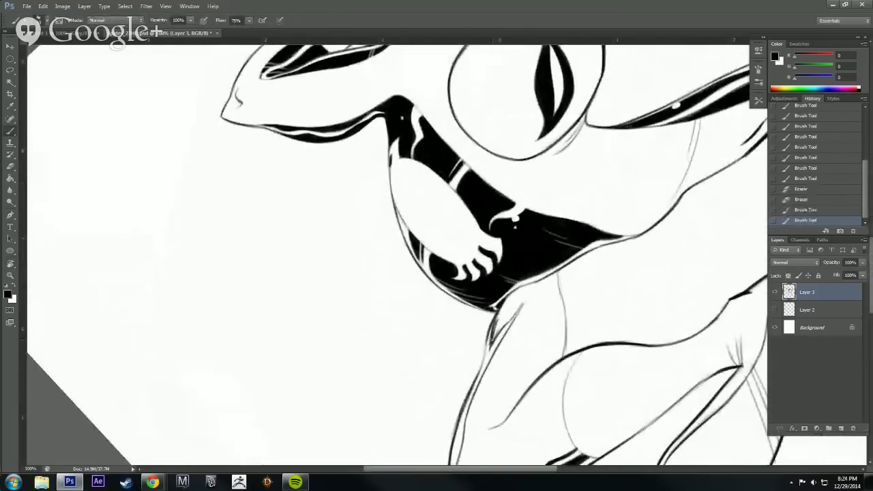
pyautogui.moveTo(503, 309)
pyautogui.mouseDown()
pyautogui.moveTo(490, 342)
pyautogui.moveTo(508, 314)
pyautogui.moveTo(423, 342)
pyautogui.moveTo(396, 307)
pyautogui.moveTo(418, 360)
pyautogui.mouseUp()
pyautogui.press('r')
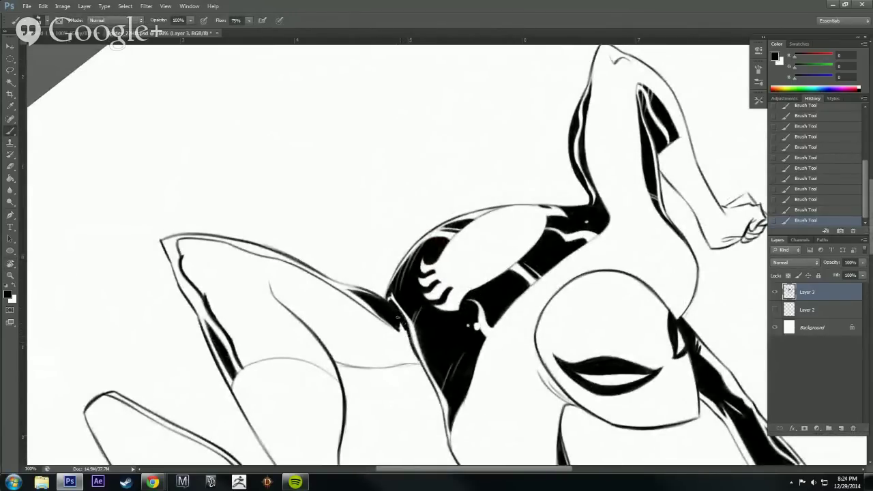
pyautogui.moveTo(401, 323)
pyautogui.mouseDown()
pyautogui.moveTo(412, 341)
pyautogui.moveTo(402, 333)
pyautogui.mouseUp()
# Ink thick black strokes along the underside of the raised thigh, from the hip to the calf line.
pyautogui.press('r')
pyautogui.moveTo(343, 327)
pyautogui.mouseDown()
pyautogui.moveTo(326, 293)
pyautogui.moveTo(322, 225)
pyautogui.mouseUp()
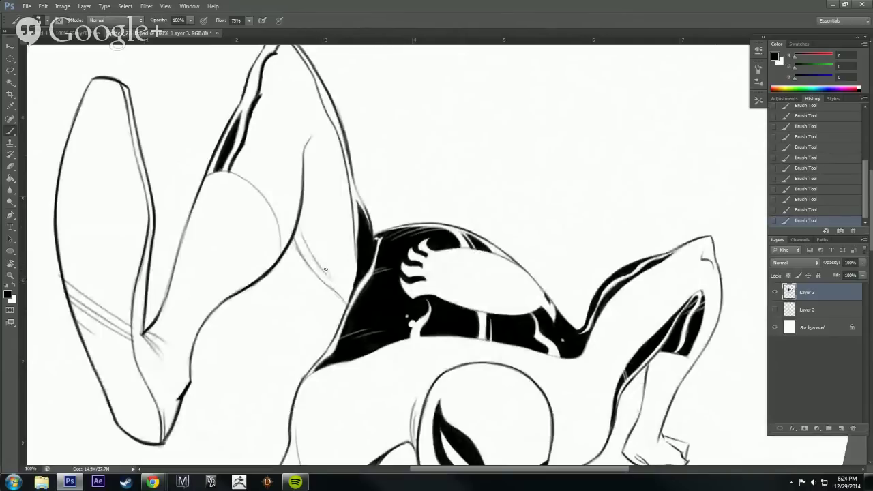
pyautogui.moveTo(332, 281); pyautogui.dragTo(318, 252)
pyautogui.moveTo(348, 296)
pyautogui.mouseDown()
pyautogui.moveTo(314, 244)
pyautogui.moveTo(353, 289)
pyautogui.mouseUp()
pyautogui.moveTo(328, 254); pyautogui.dragTo(349, 283)
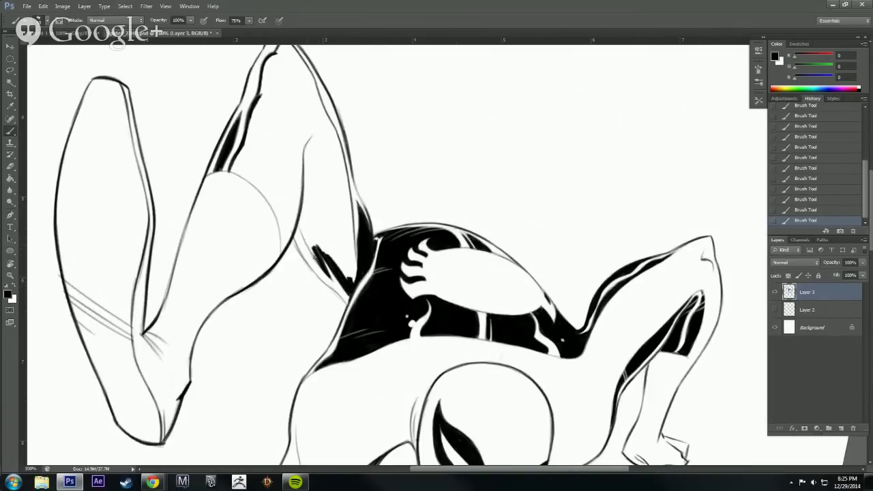
pyautogui.moveTo(308, 243)
pyautogui.mouseDown()
pyautogui.moveTo(297, 225)
pyautogui.moveTo(315, 232)
pyautogui.mouseUp()
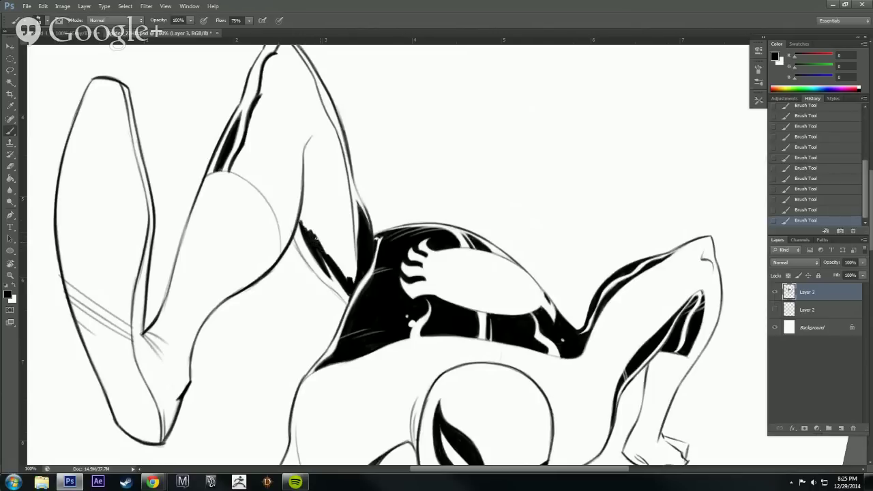
# Refine the black underside stroke where it meets the calf line, using the Eraser and short Brush strokes.
pyautogui.keyDown('alt'); pyautogui.click(517, 401); pyautogui.keyUp('alt')
pyautogui.press('r')
pyautogui.moveTo(683, 368); pyautogui.dragTo(525, 443)
pyautogui.moveTo(694, 341); pyautogui.dragTo(413, 444)
pyautogui.moveTo(637, 289)
pyautogui.mouseDown()
pyautogui.moveTo(500, 462)
pyautogui.moveTo(437, 458)
pyautogui.mouseUp()
pyautogui.moveTo(614, 371)
pyautogui.mouseDown()
pyautogui.moveTo(495, 458)
pyautogui.moveTo(378, 450)
pyautogui.mouseUp()
pyautogui.press('b')
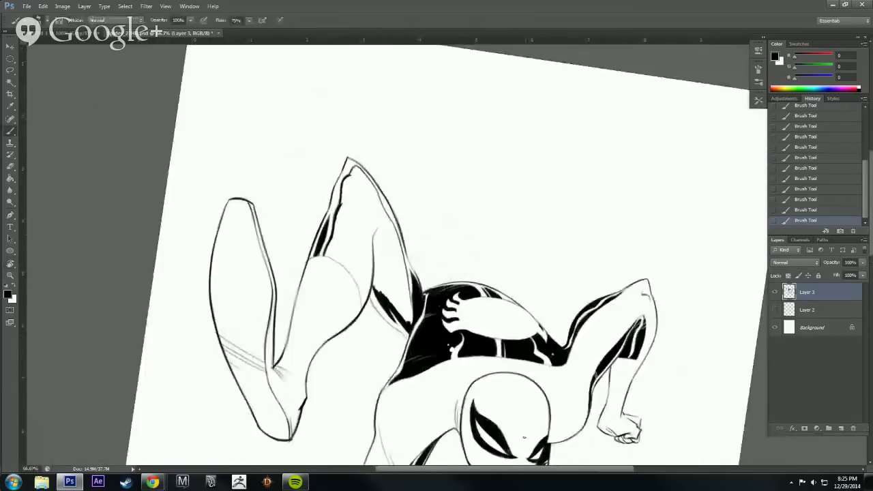
pyautogui.keyDown('ctrl'); pyautogui.click(532, 425); pyautogui.keyUp('ctrl')
pyautogui.moveTo(533, 425); pyautogui.dragTo(571, 453)
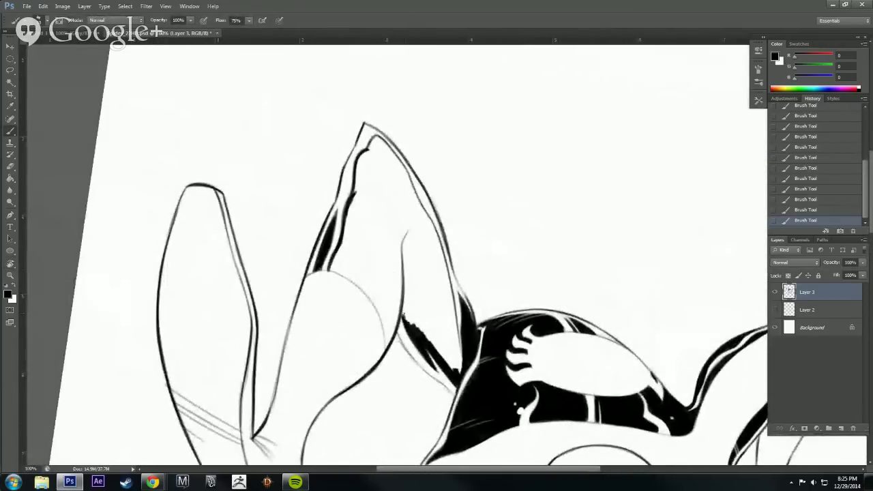
pyautogui.press('r')
pyautogui.moveTo(468, 230)
pyautogui.mouseDown()
pyautogui.moveTo(425, 148)
pyautogui.moveTo(409, 162)
pyautogui.mouseUp()
pyautogui.press('b')
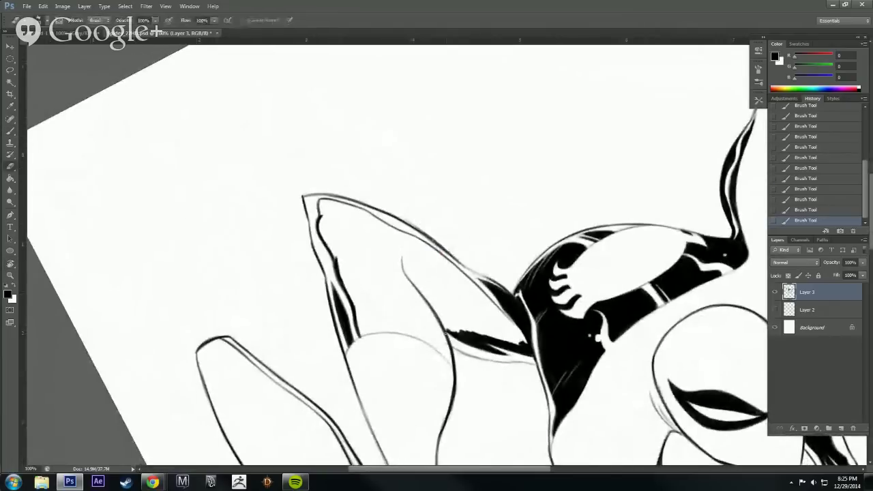
pyautogui.moveTo(448, 335); pyautogui.dragTo(450, 338)
pyautogui.press('b')
pyautogui.moveTo(445, 329); pyautogui.dragTo(451, 337)
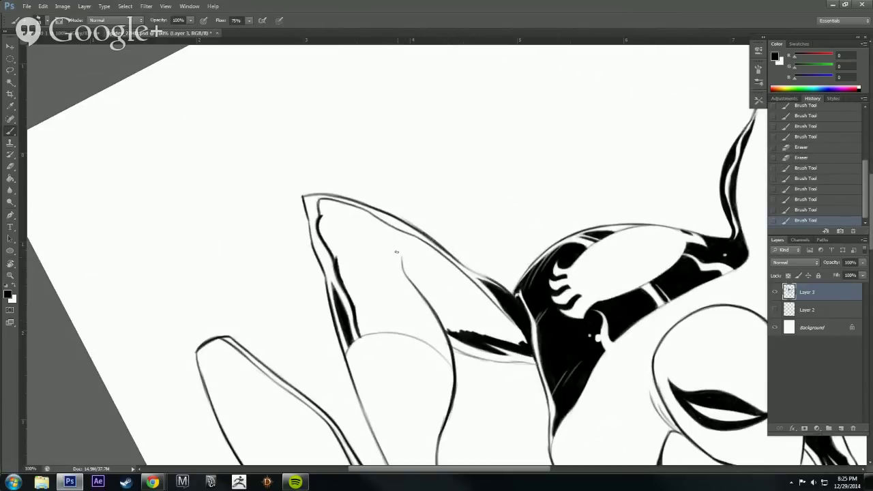
# Add a small hooked tip to the knee end of the calf line and ink a stroke down beside the line.
pyautogui.moveTo(399, 257); pyautogui.dragTo(397, 252)
pyautogui.moveTo(398, 255); pyautogui.dragTo(396, 251)
pyautogui.moveTo(398, 255); pyautogui.dragTo(396, 251)
pyautogui.moveTo(400, 255); pyautogui.dragTo(397, 251)
pyautogui.moveTo(417, 287); pyautogui.dragTo(450, 337)
# Erase the overlap beside the calf line and run a thick black stroke along it up to the hooked tip.
pyautogui.press('e')
pyautogui.moveTo(444, 324); pyautogui.dragTo(446, 329)
pyautogui.press('b')
pyautogui.press('b')
pyautogui.moveTo(443, 320)
pyautogui.mouseDown()
pyautogui.moveTo(436, 299)
pyautogui.moveTo(454, 334)
pyautogui.moveTo(408, 268)
pyautogui.mouseUp()
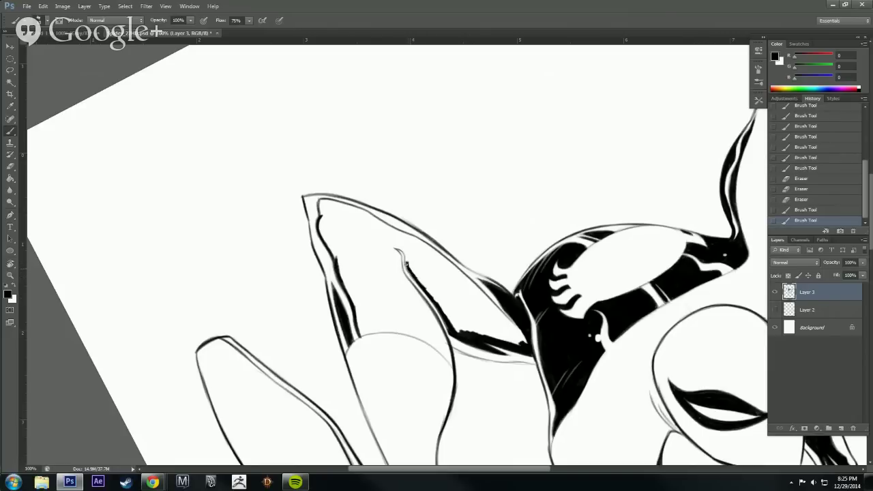
pyautogui.moveTo(402, 254)
pyautogui.mouseDown()
pyautogui.moveTo(429, 292)
pyautogui.moveTo(407, 153)
pyautogui.moveTo(409, 185)
pyautogui.moveTo(394, 154)
pyautogui.moveTo(412, 187)
pyautogui.moveTo(403, 161)
pyautogui.moveTo(414, 180)
pyautogui.mouseUp()
# Thicken the inner line along the raised thigh's outer edge in black, from below the knee down to the hip.
pyautogui.press('r')
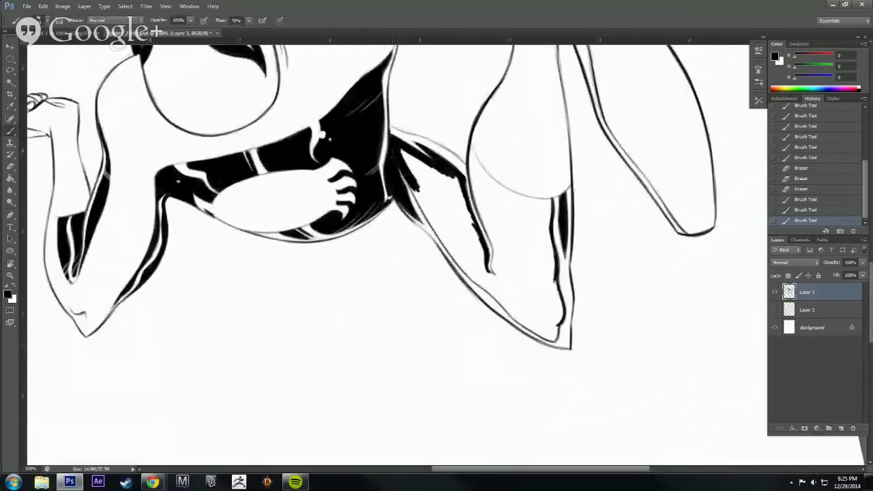
pyautogui.press('r')
pyautogui.moveTo(567, 270)
pyautogui.mouseDown()
pyautogui.moveTo(425, 117)
pyautogui.moveTo(476, 241)
pyautogui.mouseUp()
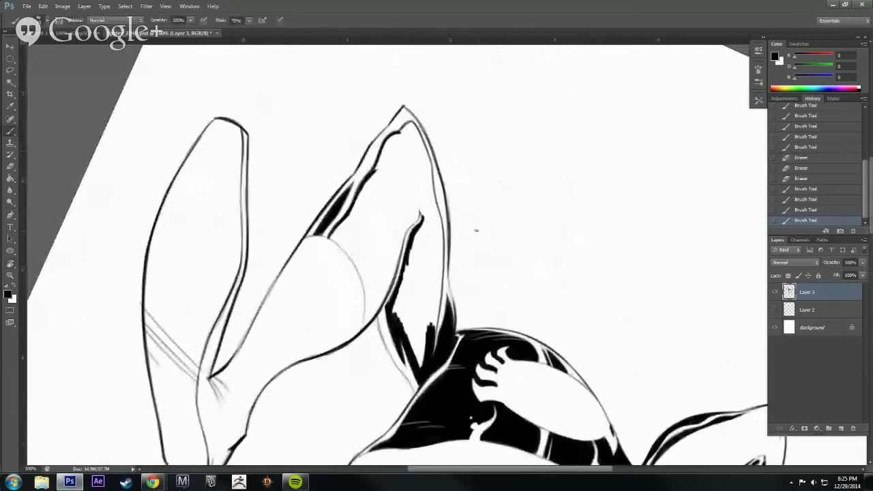
pyautogui.moveTo(427, 165); pyautogui.dragTo(440, 215)
pyautogui.moveTo(430, 181); pyautogui.dragTo(444, 278)
pyautogui.moveTo(441, 248); pyautogui.dragTo(441, 304)
pyautogui.moveTo(440, 273); pyautogui.dragTo(441, 308)
pyautogui.moveTo(442, 276); pyautogui.dragTo(432, 336)
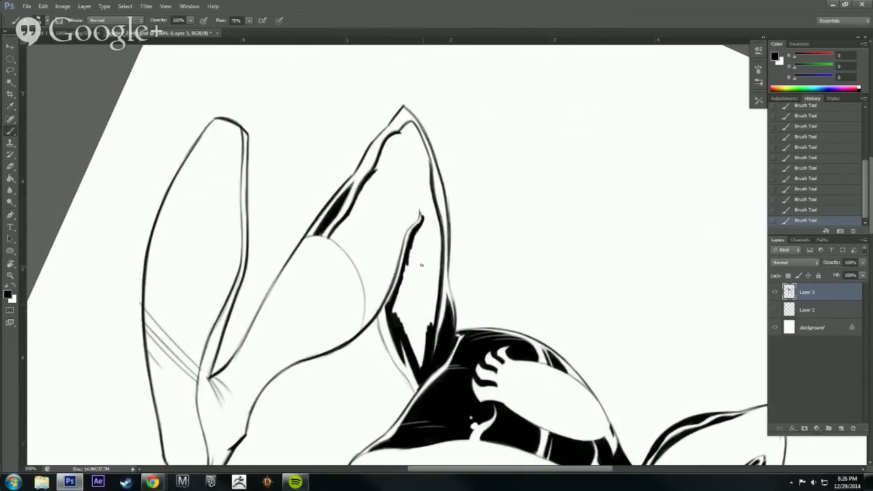
# Fill the raised thigh between the calf line and the outer edge with solid black, keeping the white edge highlight.
pyautogui.moveTo(390, 312)
pyautogui.mouseDown()
pyautogui.moveTo(420, 230)
pyautogui.moveTo(404, 328)
pyautogui.moveTo(399, 318)
pyautogui.moveTo(419, 367)
pyautogui.moveTo(406, 326)
pyautogui.moveTo(414, 346)
pyautogui.mouseUp()
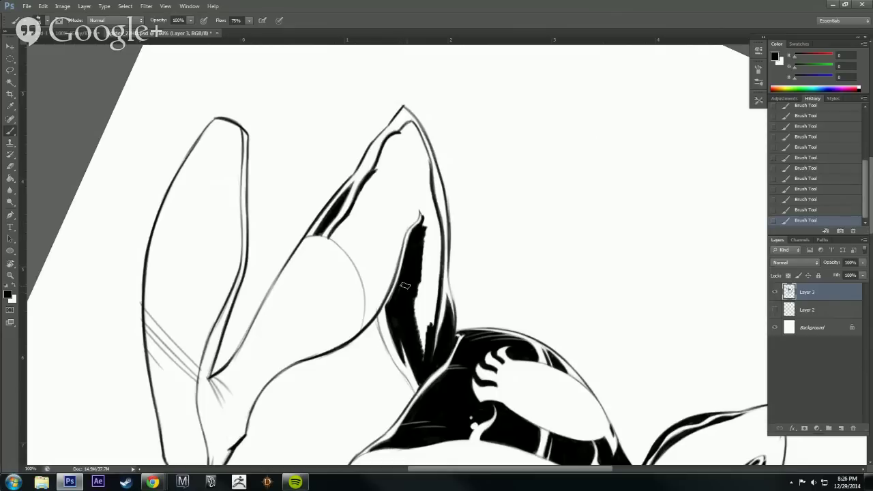
pyautogui.moveTo(412, 334)
pyautogui.mouseDown()
pyautogui.moveTo(422, 356)
pyautogui.moveTo(434, 270)
pyautogui.moveTo(421, 332)
pyautogui.moveTo(412, 291)
pyautogui.moveTo(415, 278)
pyautogui.moveTo(422, 282)
pyautogui.moveTo(429, 238)
pyautogui.moveTo(434, 279)
pyautogui.moveTo(436, 269)
pyautogui.moveTo(427, 218)
pyautogui.moveTo(419, 236)
pyautogui.moveTo(428, 238)
pyautogui.moveTo(432, 225)
pyautogui.moveTo(435, 262)
pyautogui.moveTo(428, 202)
pyautogui.moveTo(437, 255)
pyautogui.mouseUp()
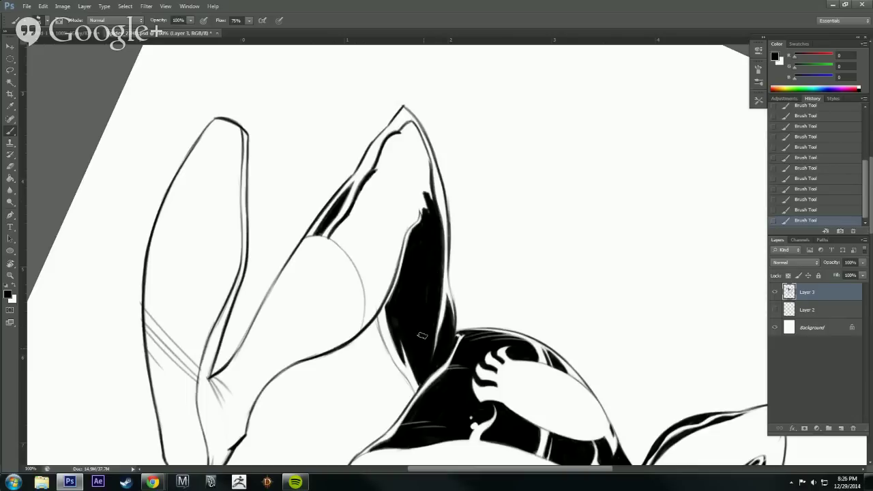
pyautogui.moveTo(153, 482)
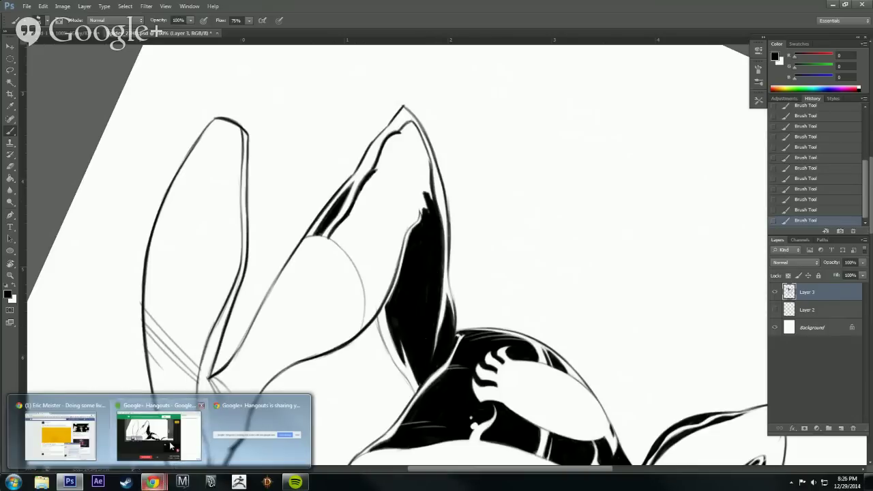
pyautogui.moveTo(157, 442)
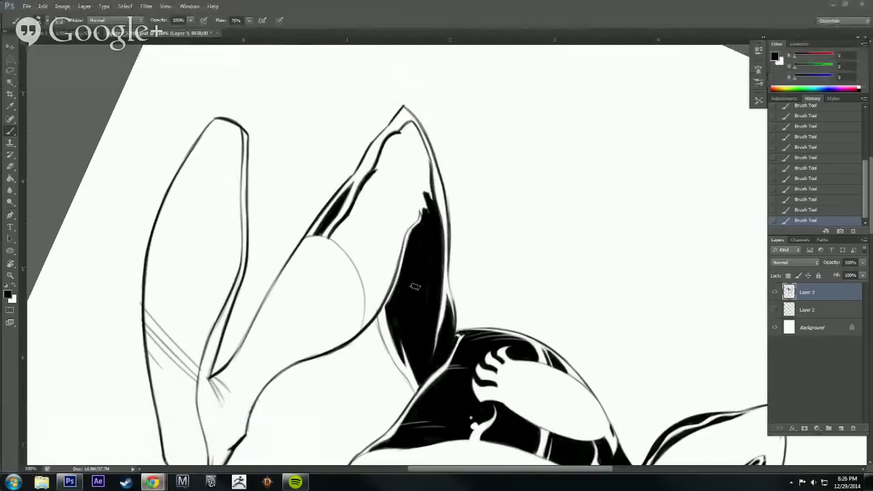
pyautogui.moveTo(443, 328); pyautogui.dragTo(452, 361)
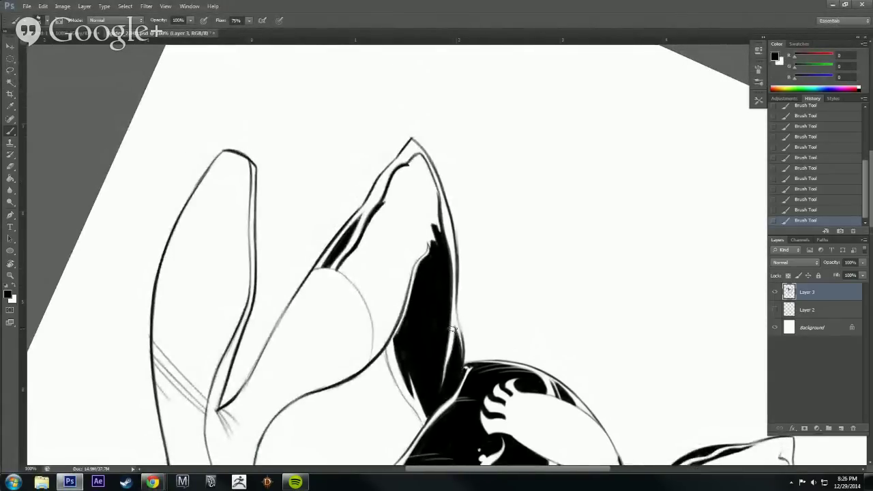
# Touch up the hooked tip of the black thigh area near the knee with short Brush strokes.
pyautogui.press('r')
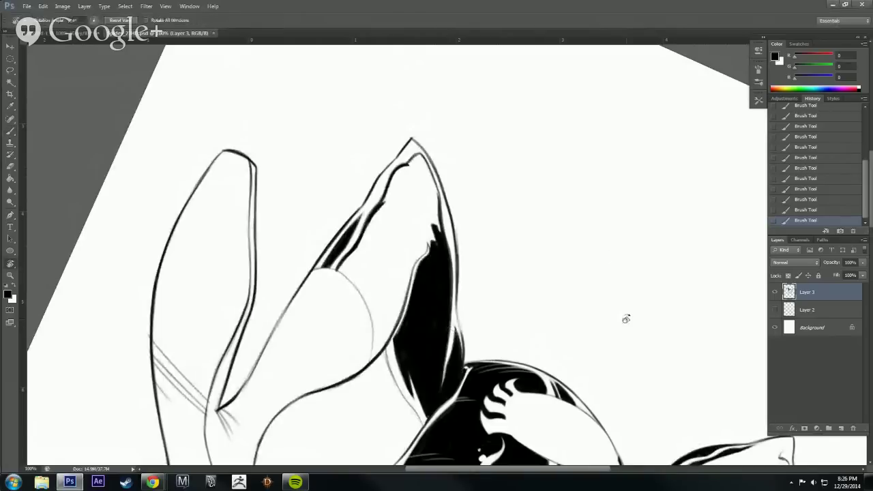
pyautogui.moveTo(625, 316)
pyautogui.mouseDown()
pyautogui.moveTo(540, 152)
pyautogui.moveTo(595, 193)
pyautogui.moveTo(567, 130)
pyautogui.moveTo(463, 116)
pyautogui.mouseUp()
pyautogui.press('b')
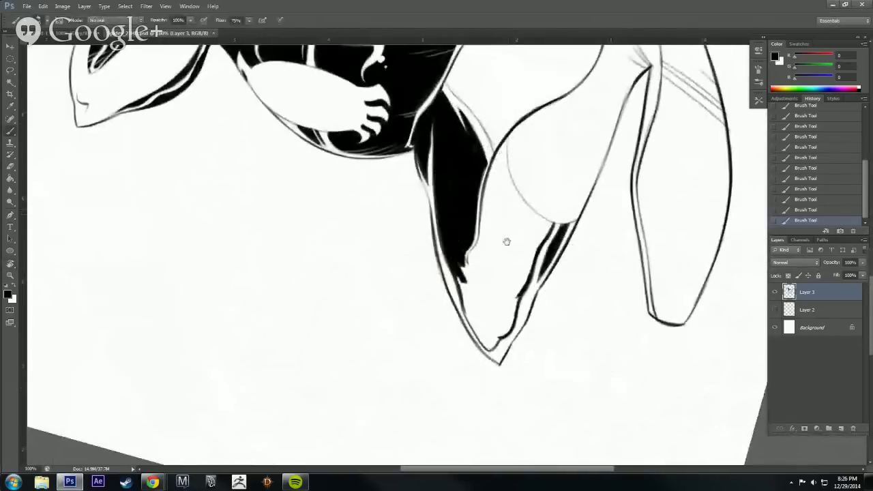
pyautogui.moveTo(512, 263); pyautogui.dragTo(519, 299)
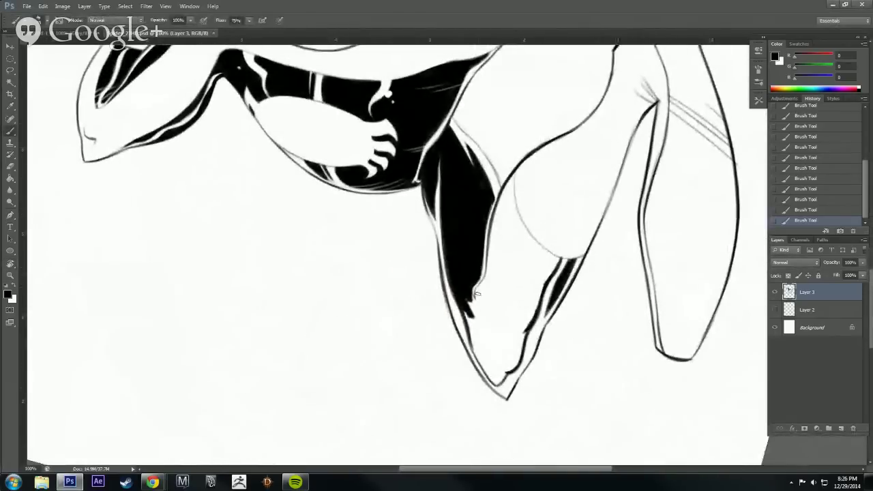
pyautogui.moveTo(475, 295); pyautogui.dragTo(488, 268)
pyautogui.moveTo(487, 271)
pyautogui.mouseDown()
pyautogui.moveTo(495, 199)
pyautogui.moveTo(530, 379)
pyautogui.moveTo(475, 296)
pyautogui.mouseUp()
# Sketch thin wavy outlines for a costume shape on the raised leg, from below the knee to the boot line.
pyautogui.press('r')
pyautogui.press('r')
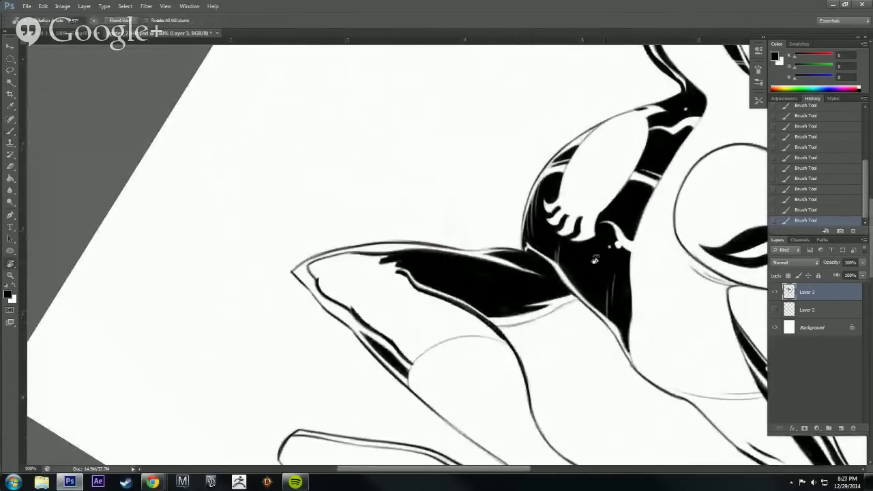
pyautogui.moveTo(491, 326); pyautogui.dragTo(350, 246)
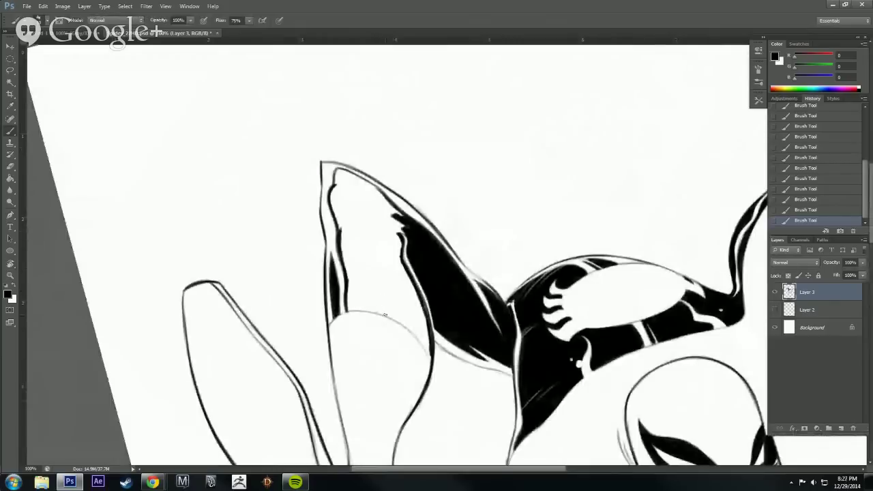
pyautogui.moveTo(382, 313); pyautogui.dragTo(387, 280)
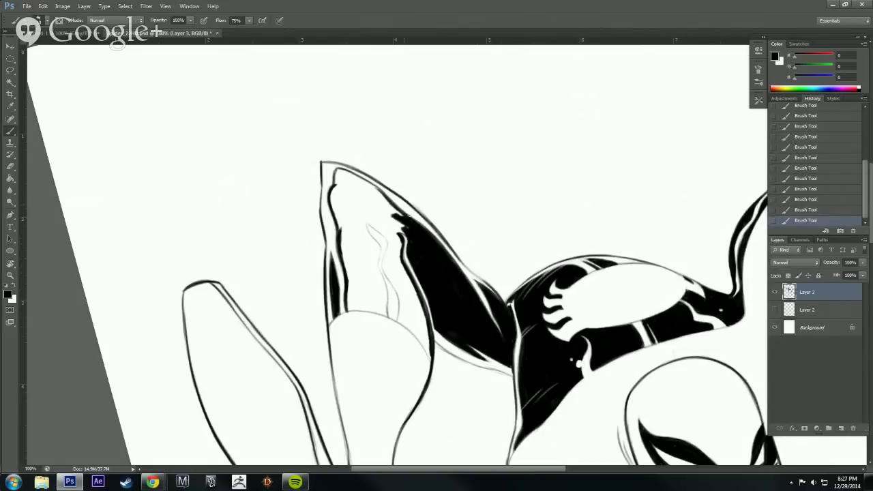
# Fill the bent leg's inner thigh with black beside the knee outline and clean up the boot's upper edge.
pyautogui.moveTo(336, 206); pyautogui.dragTo(343, 229)
pyautogui.moveTo(331, 191); pyautogui.dragTo(337, 214)
pyautogui.moveTo(339, 170)
pyautogui.mouseDown()
pyautogui.moveTo(371, 185)
pyautogui.moveTo(377, 189)
pyautogui.moveTo(340, 172)
pyautogui.moveTo(378, 193)
pyautogui.moveTo(406, 227)
pyautogui.moveTo(340, 189)
pyautogui.moveTo(334, 222)
pyautogui.moveTo(352, 273)
pyautogui.moveTo(336, 213)
pyautogui.mouseUp()
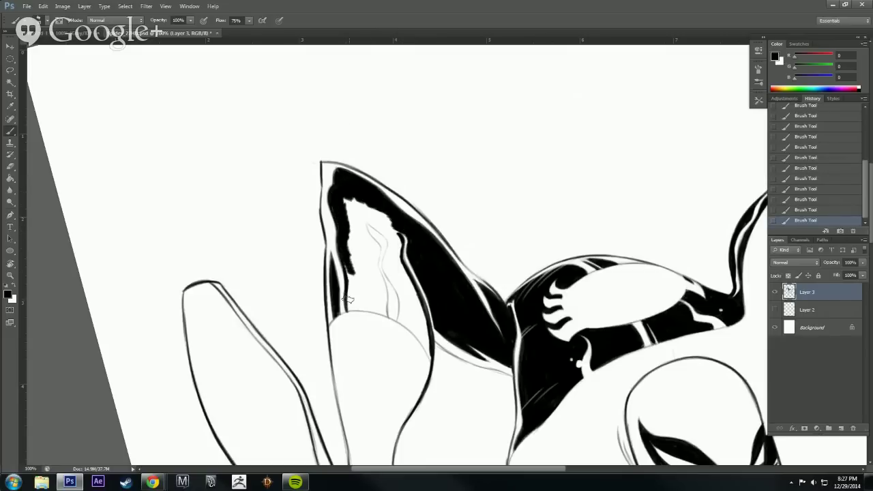
pyautogui.moveTo(347, 300)
pyautogui.mouseDown()
pyautogui.moveTo(347, 260)
pyautogui.moveTo(356, 259)
pyautogui.moveTo(347, 234)
pyautogui.moveTo(353, 251)
pyautogui.moveTo(368, 252)
pyautogui.moveTo(352, 233)
pyautogui.moveTo(351, 210)
pyautogui.moveTo(360, 244)
pyautogui.moveTo(349, 198)
pyautogui.moveTo(356, 205)
pyautogui.moveTo(372, 190)
pyautogui.moveTo(374, 221)
pyautogui.moveTo(368, 215)
pyautogui.moveTo(389, 219)
pyautogui.mouseUp()
pyautogui.moveTo(356, 280)
pyautogui.mouseDown()
pyautogui.moveTo(358, 293)
pyautogui.moveTo(376, 305)
pyautogui.moveTo(359, 262)
pyautogui.mouseUp()
pyautogui.moveTo(362, 295); pyautogui.dragTo(357, 300)
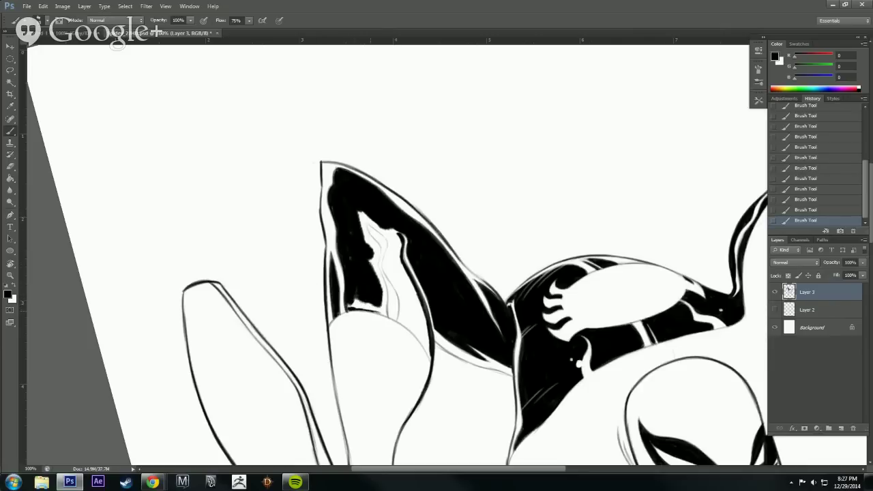
pyautogui.moveTo(385, 313); pyautogui.dragTo(362, 303)
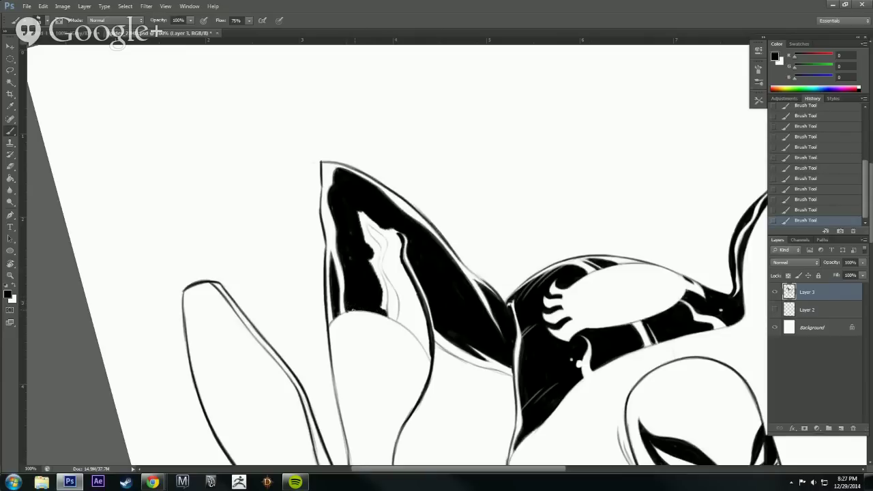
pyautogui.press('e')
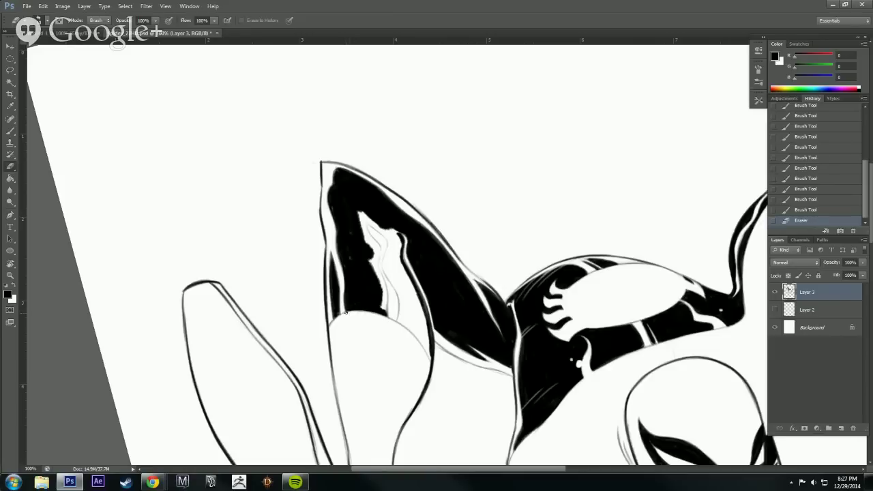
pyautogui.click(351, 312)
pyautogui.press('b')
# Refine the black along one side of the thigh's wavy highlight and taper the highlight's tip.
pyautogui.press('r')
pyautogui.moveTo(428, 184); pyautogui.dragTo(395, 177)
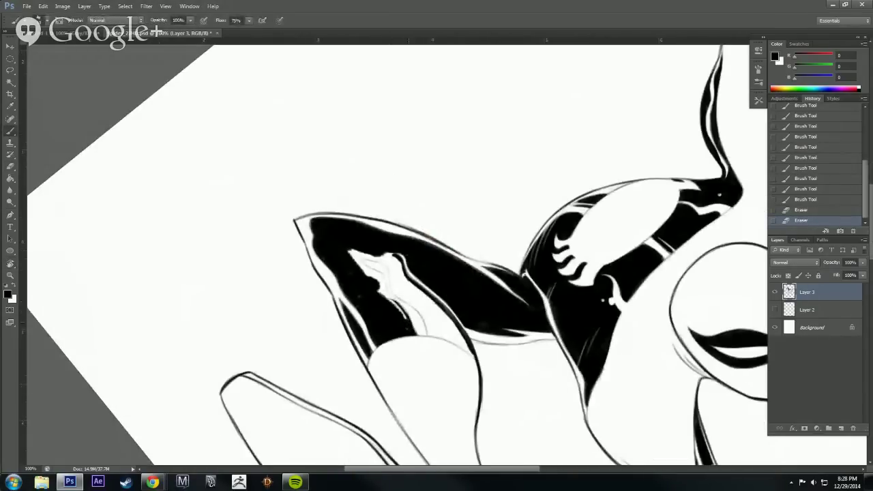
pyautogui.moveTo(391, 299)
pyautogui.mouseDown()
pyautogui.moveTo(405, 330)
pyautogui.moveTo(382, 279)
pyautogui.moveTo(392, 302)
pyautogui.moveTo(352, 253)
pyautogui.moveTo(374, 273)
pyautogui.moveTo(352, 260)
pyautogui.mouseUp()
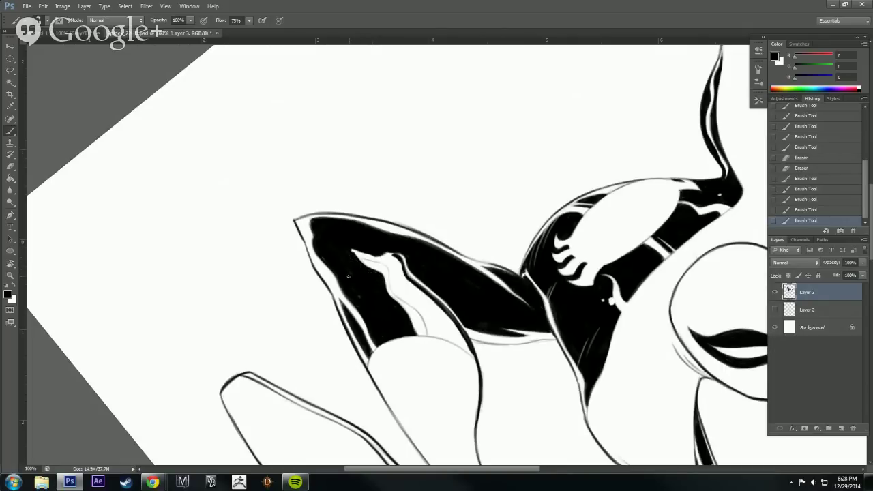
pyautogui.moveTo(357, 305); pyautogui.dragTo(347, 296)
pyautogui.moveTo(339, 286); pyautogui.dragTo(312, 231)
pyautogui.moveTo(355, 253); pyautogui.dragTo(378, 261)
pyautogui.moveTo(356, 254); pyautogui.dragTo(372, 258)
# Fill the strip between the thigh's wavy highlight and inner contour with black, leaving thin white lines.
pyautogui.press('r')
pyautogui.moveTo(518, 221); pyautogui.dragTo(499, 248)
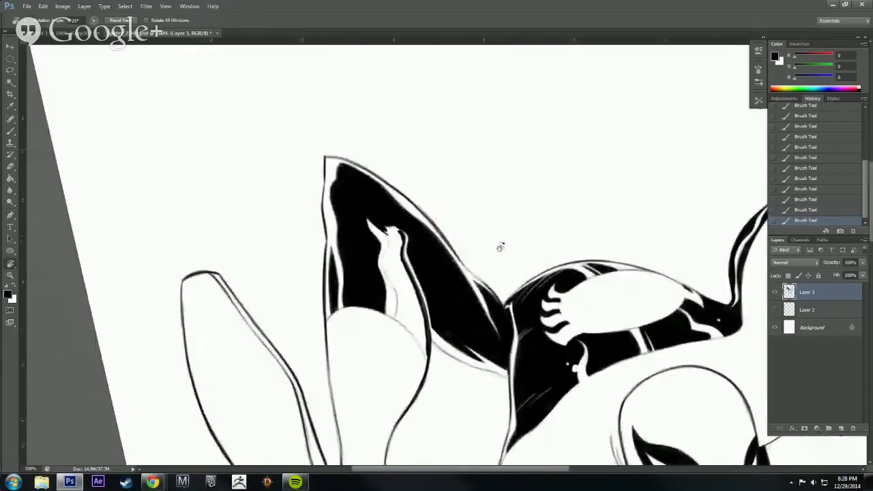
pyautogui.moveTo(384, 260)
pyautogui.mouseDown()
pyautogui.moveTo(389, 223)
pyautogui.moveTo(398, 248)
pyautogui.moveTo(384, 259)
pyautogui.moveTo(392, 294)
pyautogui.moveTo(387, 262)
pyautogui.moveTo(398, 281)
pyautogui.moveTo(399, 248)
pyautogui.moveTo(409, 290)
pyautogui.moveTo(404, 273)
pyautogui.mouseUp()
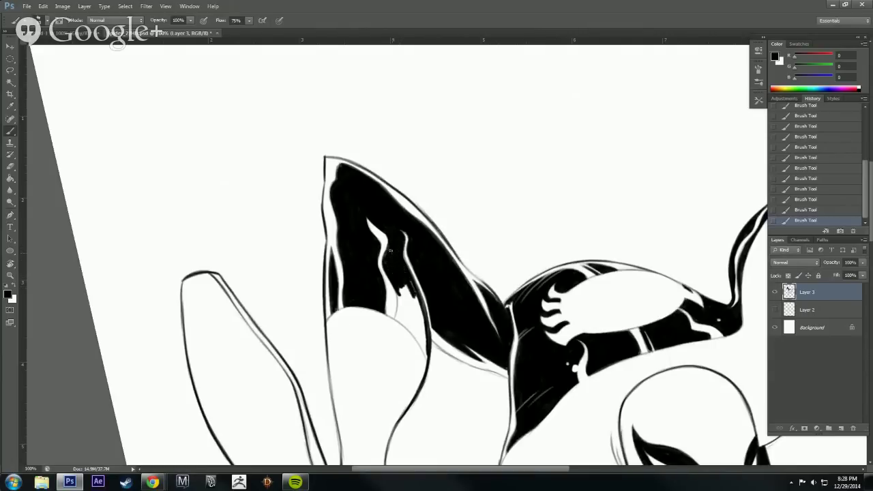
pyautogui.moveTo(393, 318)
pyautogui.mouseDown()
pyautogui.moveTo(400, 293)
pyautogui.moveTo(411, 302)
pyautogui.moveTo(483, 221)
pyautogui.moveTo(484, 239)
pyautogui.moveTo(487, 194)
pyautogui.moveTo(485, 225)
pyautogui.moveTo(491, 205)
pyautogui.moveTo(502, 218)
pyautogui.moveTo(503, 198)
pyautogui.moveTo(497, 203)
pyautogui.moveTo(488, 188)
pyautogui.moveTo(501, 178)
pyautogui.moveTo(492, 162)
pyautogui.mouseUp()
# Sharpen the border between the bent leg's black fill and the white boot with brush and eraser touch-ups.
pyautogui.press('r')
pyautogui.press('e')
pyautogui.press('b')
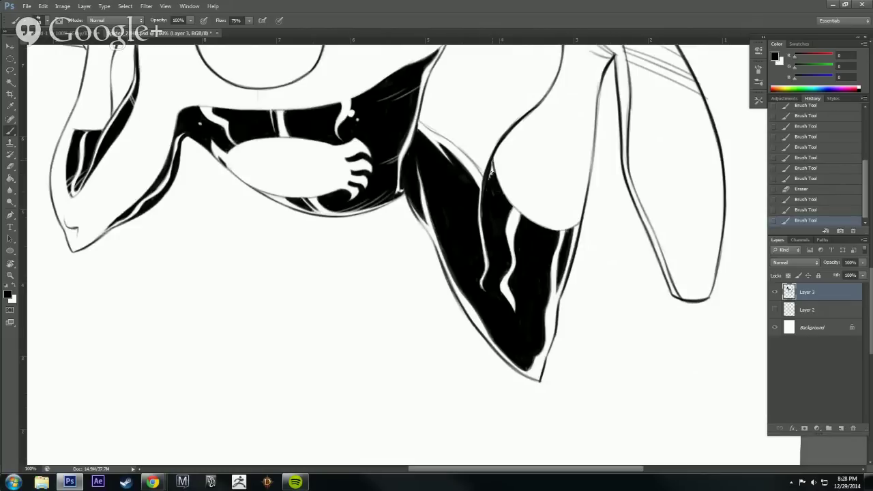
pyautogui.press('e')
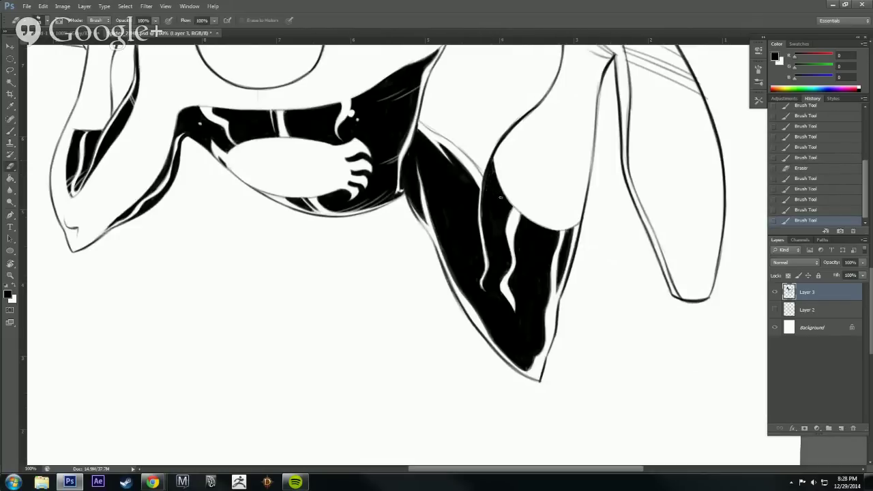
pyautogui.moveTo(505, 194); pyautogui.dragTo(530, 218)
pyautogui.moveTo(502, 196); pyautogui.dragTo(498, 189)
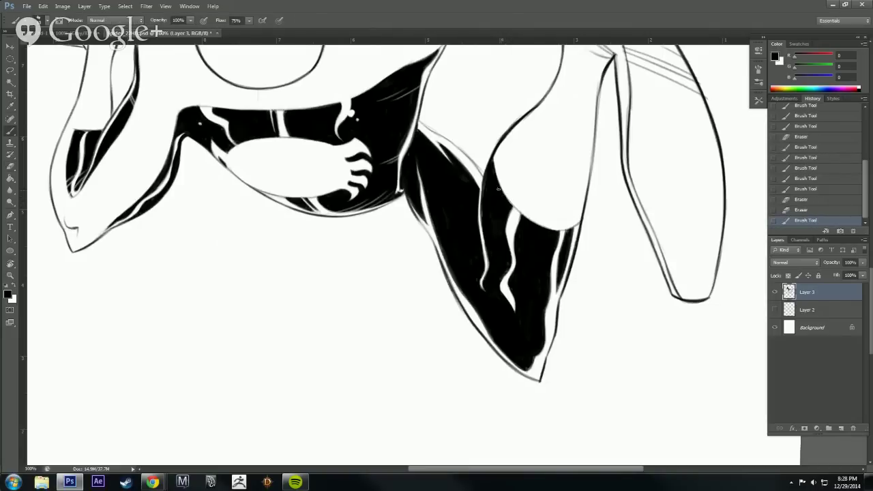
pyautogui.moveTo(483, 223); pyautogui.dragTo(481, 206)
# Examine the whole figure at a reduced zoom to review the inked black areas.
pyautogui.press('r')
pyautogui.moveTo(618, 211)
pyautogui.mouseDown()
pyautogui.moveTo(620, 218)
pyautogui.moveTo(347, 395)
pyautogui.mouseUp()
pyautogui.keyDown('alt'); pyautogui.click(626, 309); pyautogui.keyUp('alt')
pyautogui.keyDown('alt'); pyautogui.click(626, 309); pyautogui.keyUp('alt')
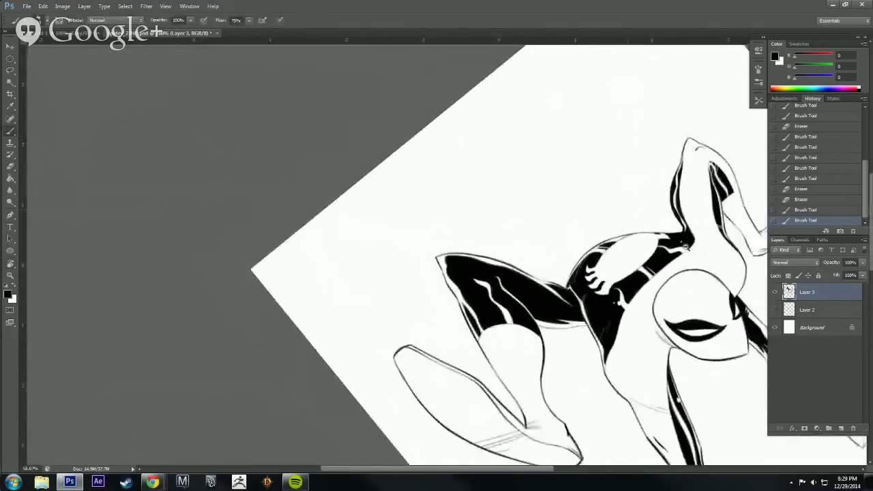
pyautogui.press('r')
pyautogui.moveTo(627, 312); pyautogui.dragTo(629, 404)
pyautogui.moveTo(631, 437); pyautogui.dragTo(601, 286)
pyautogui.keyDown('alt'); pyautogui.click(685, 373); pyautogui.keyUp('alt')
pyautogui.press('r')
pyautogui.moveTo(714, 363)
pyautogui.mouseDown()
pyautogui.moveTo(697, 400)
pyautogui.moveTo(682, 385)
pyautogui.mouseUp()
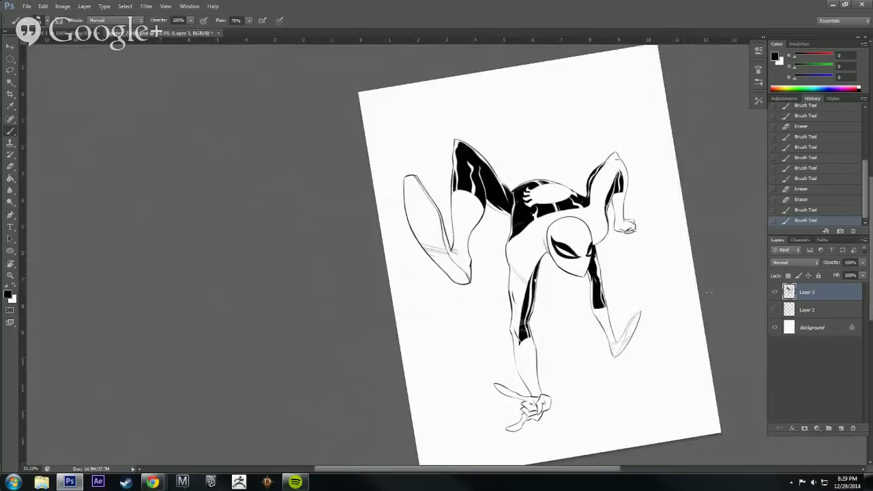
# Break the large foot's toe outline and sketch loose rough strokes trailing away from the toe.
pyautogui.moveTo(654, 364); pyautogui.dragTo(637, 399)
pyautogui.moveTo(550, 309); pyautogui.dragTo(461, 278)
pyautogui.click(412, 277)
pyautogui.click(401, 274)
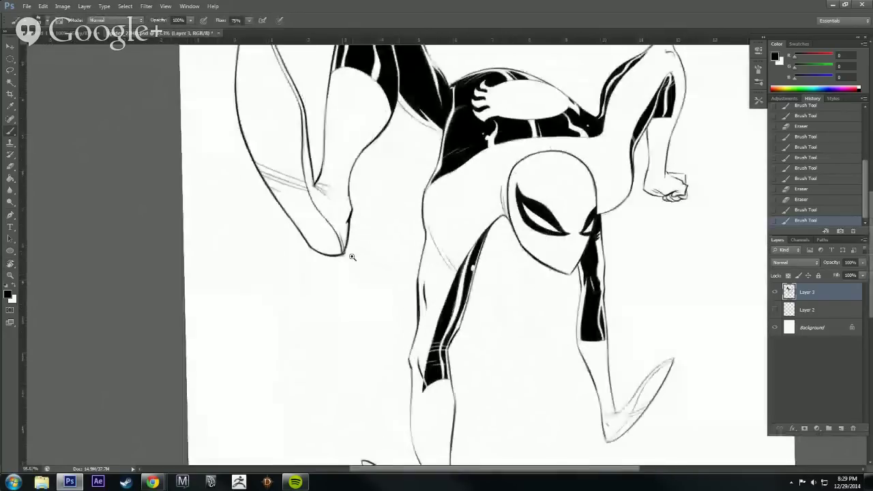
pyautogui.click(352, 256)
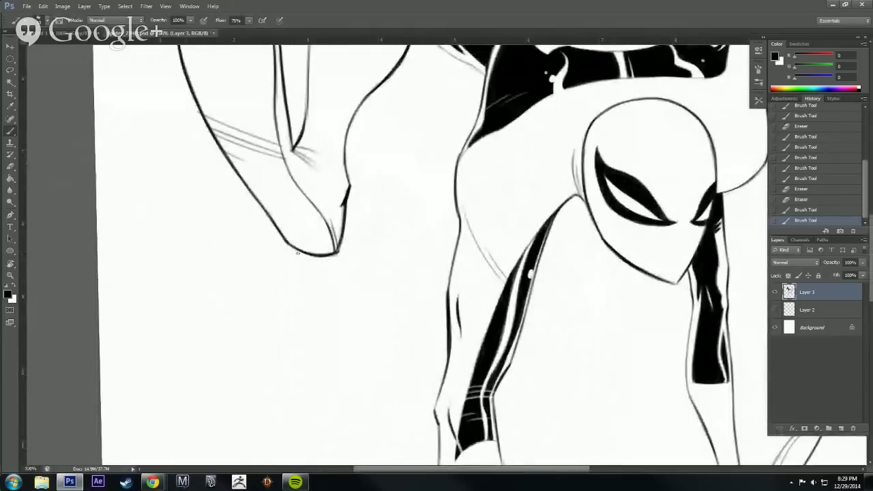
pyautogui.moveTo(299, 253)
pyautogui.mouseDown()
pyautogui.moveTo(327, 283)
pyautogui.moveTo(302, 255)
pyautogui.moveTo(311, 253)
pyautogui.mouseUp()
pyautogui.press('e')
pyautogui.press('b')
pyautogui.click(342, 292)
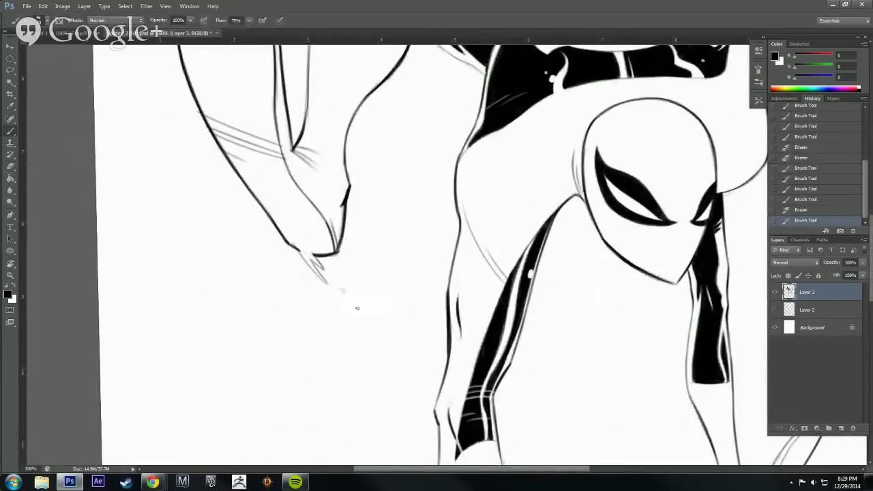
# Sketch a small irregular fragment in the empty space beyond the large foot's toe, correcting its outline with the eraser.
pyautogui.moveTo(363, 324); pyautogui.dragTo(373, 328)
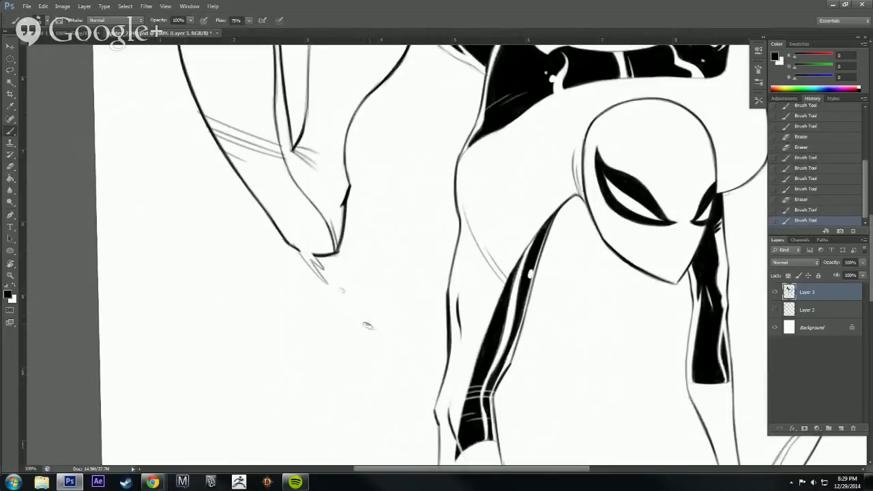
pyautogui.click(367, 325)
pyautogui.press('e')
pyautogui.click(367, 324)
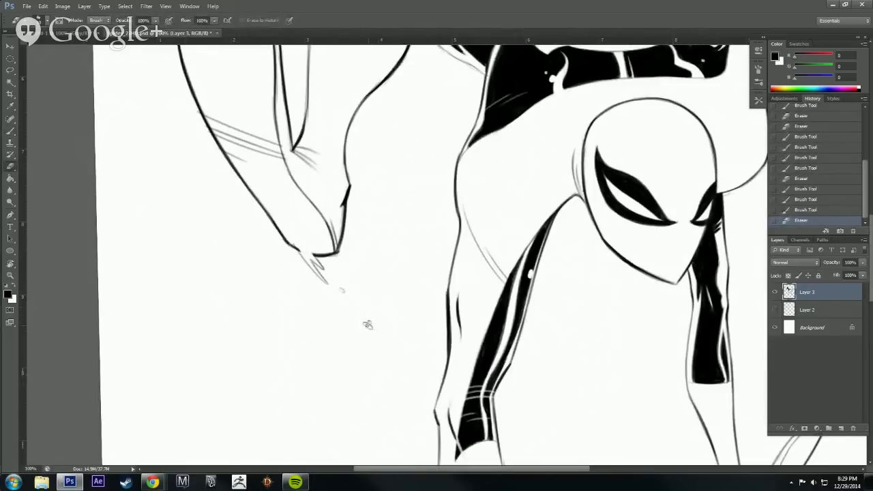
pyautogui.click(368, 324)
pyautogui.press('b')
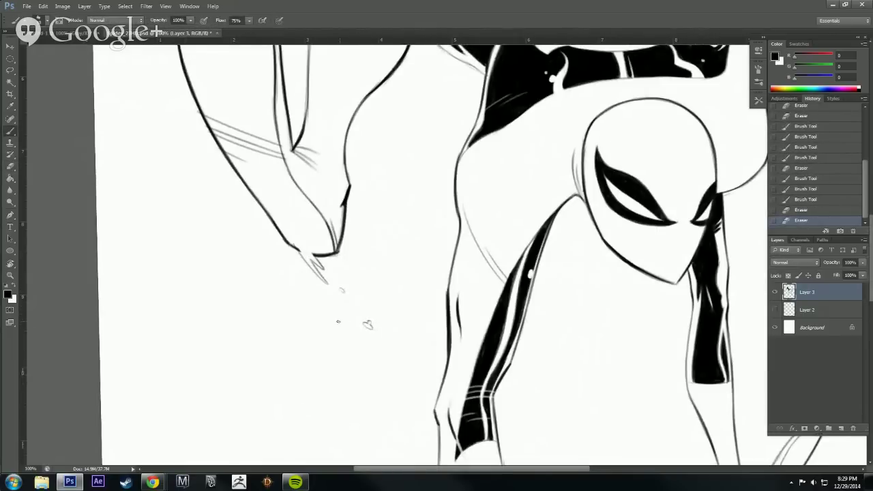
pyautogui.click(367, 325)
# Sketch a thin curved line from the clenched fist of the far arm out to the page edge.
pyautogui.scroll(-2, 434, 354)
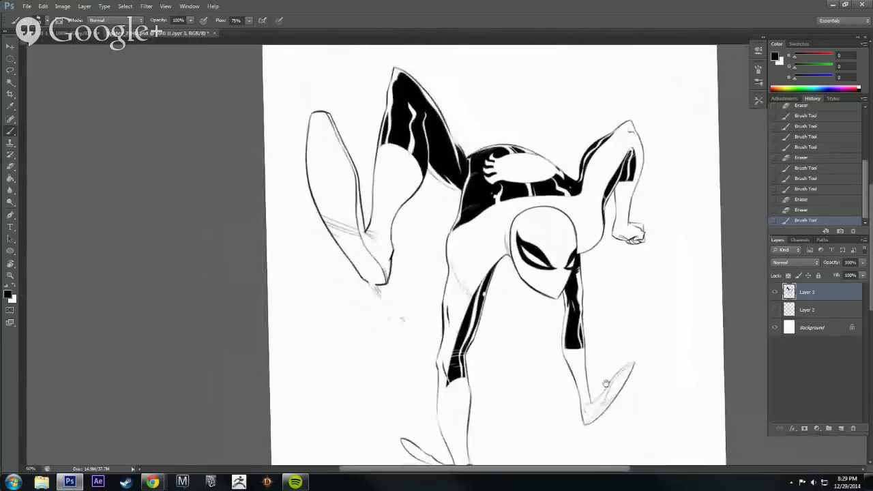
pyautogui.scroll(-2, 606, 383)
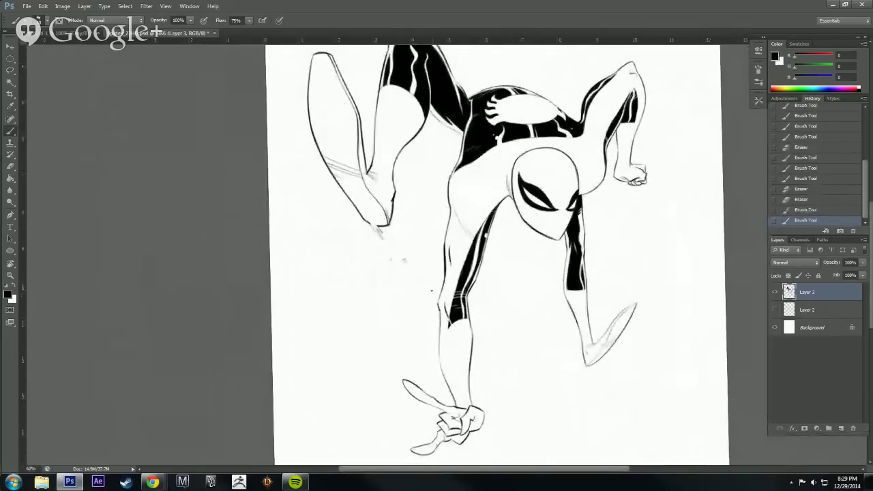
pyautogui.moveTo(608, 407)
pyautogui.mouseDown()
pyautogui.moveTo(620, 370)
pyautogui.moveTo(623, 407)
pyautogui.moveTo(631, 397)
pyautogui.mouseUp()
pyautogui.scroll(5, 631, 397)
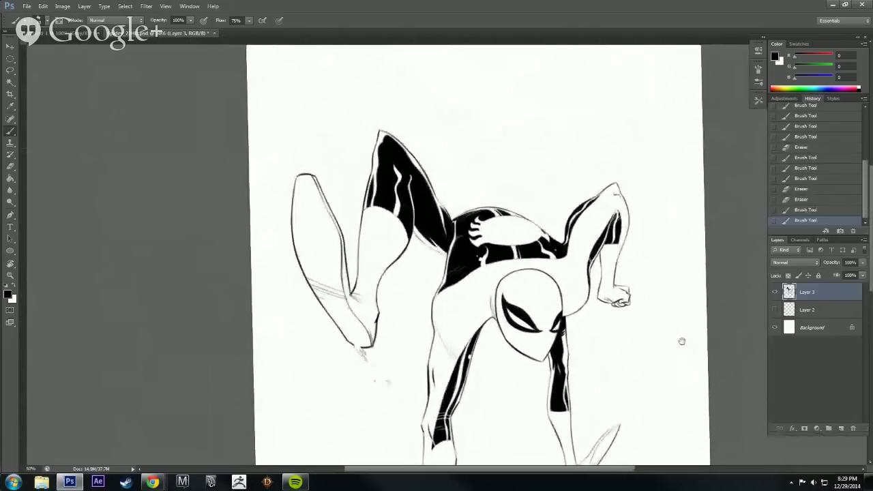
pyautogui.press('r')
pyautogui.moveTo(697, 350)
pyautogui.mouseDown()
pyautogui.moveTo(724, 293)
pyautogui.moveTo(729, 228)
pyautogui.mouseUp()
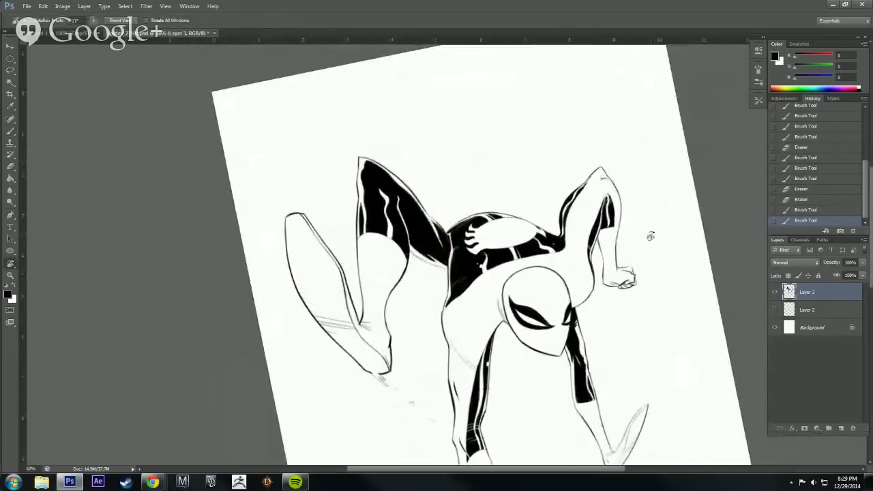
pyautogui.moveTo(712, 274)
pyautogui.mouseDown()
pyautogui.moveTo(721, 232)
pyautogui.moveTo(706, 170)
pyautogui.mouseUp()
pyautogui.press('b')
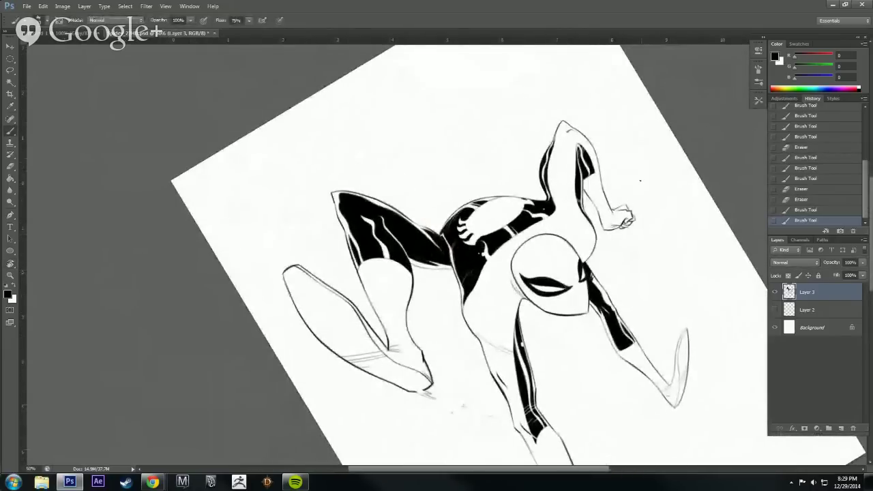
pyautogui.moveTo(632, 203); pyautogui.dragTo(686, 155)
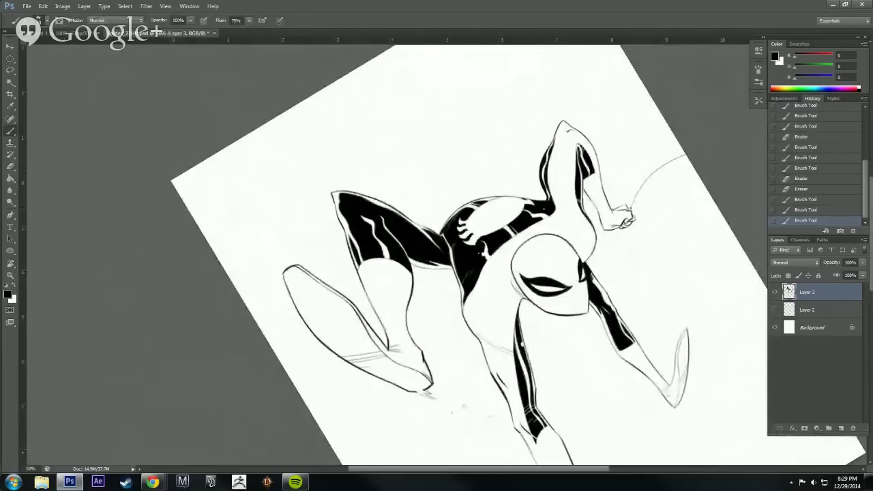
pyautogui.moveTo(636, 197); pyautogui.dragTo(682, 157)
pyautogui.moveTo(631, 204); pyautogui.dragTo(675, 160)
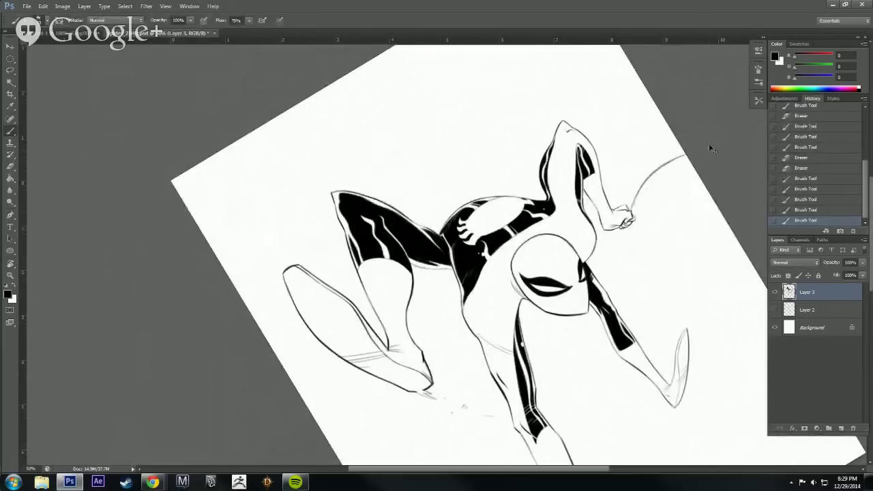
pyautogui.hotkey('ctrl', 'alt', 'z')
pyautogui.hotkey('ctrl', 'alt', 'z')
pyautogui.moveTo(632, 204); pyautogui.dragTo(684, 156)
pyautogui.hotkey('ctrl', 'alt', 'z')
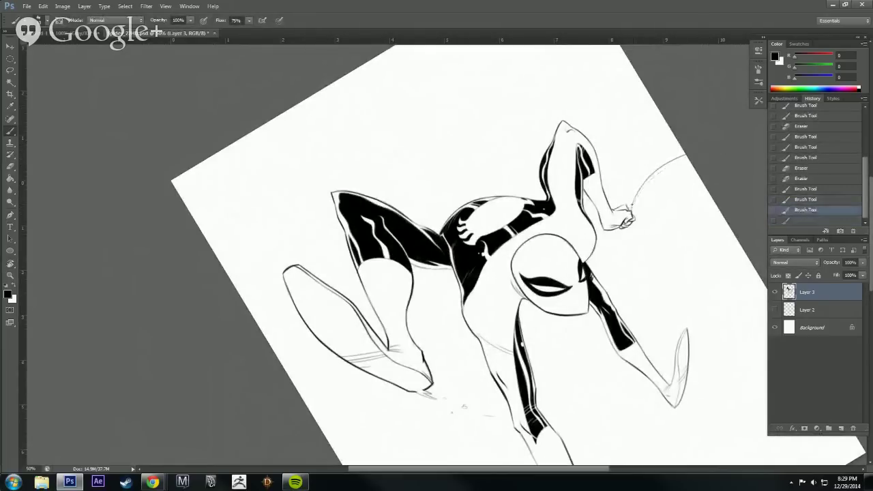
# Double the curved line beyond the clenched fist with additional sketch strokes along its length.
pyautogui.moveTo(635, 198); pyautogui.dragTo(695, 151)
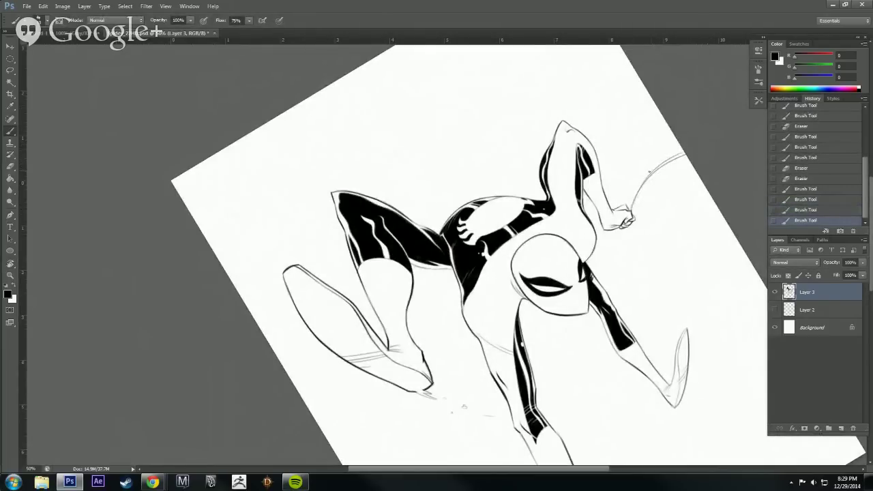
pyautogui.moveTo(649, 172); pyautogui.dragTo(701, 149)
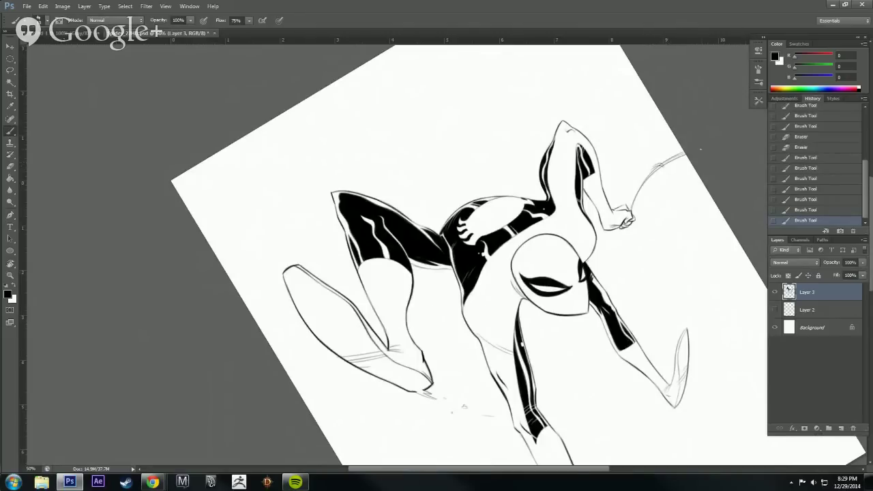
pyautogui.moveTo(649, 175); pyautogui.dragTo(634, 192)
# Sketch an elongated oval loop around the clenched fist of the far arm and reinforce its contour.
pyautogui.moveTo(604, 247)
pyautogui.mouseDown()
pyautogui.moveTo(659, 210)
pyautogui.moveTo(643, 196)
pyautogui.mouseUp()
pyautogui.hotkey('ctrl', 'z')
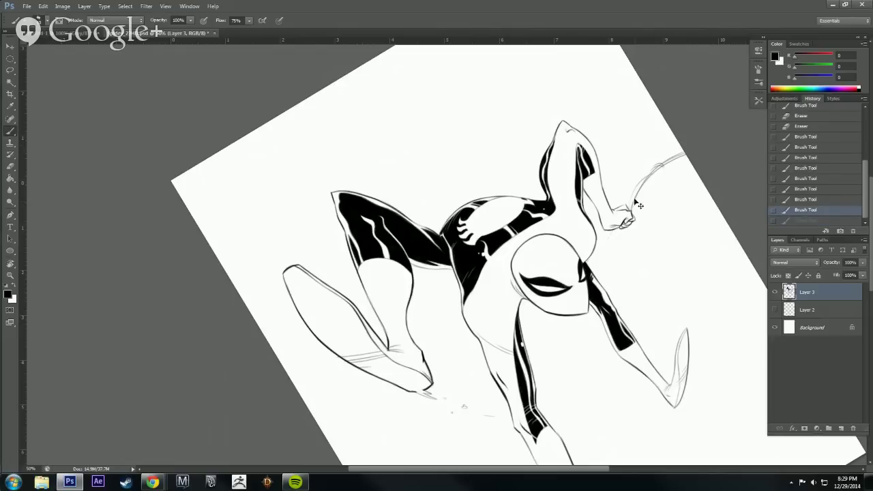
pyautogui.moveTo(609, 231); pyautogui.dragTo(659, 208)
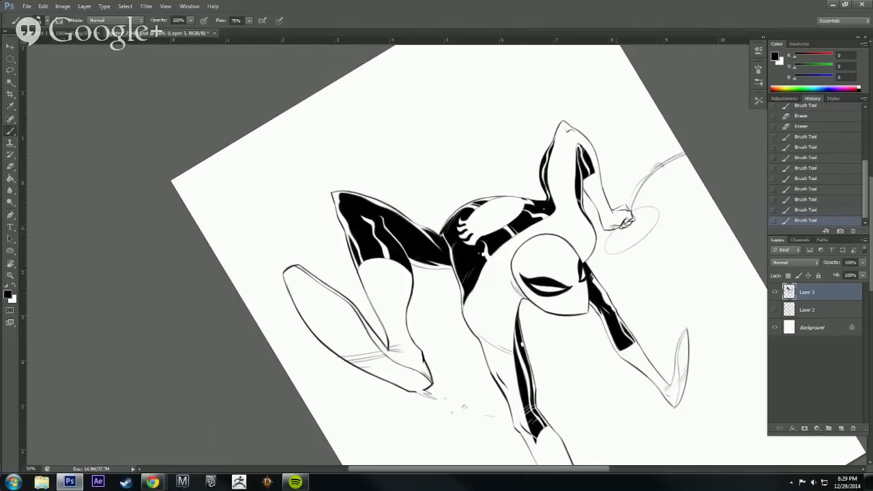
pyautogui.click(610, 244)
pyautogui.click(606, 251)
pyautogui.click(607, 251)
pyautogui.moveTo(610, 253)
pyautogui.mouseDown()
pyautogui.moveTo(657, 222)
pyautogui.moveTo(649, 231)
pyautogui.moveTo(658, 208)
pyautogui.mouseUp()
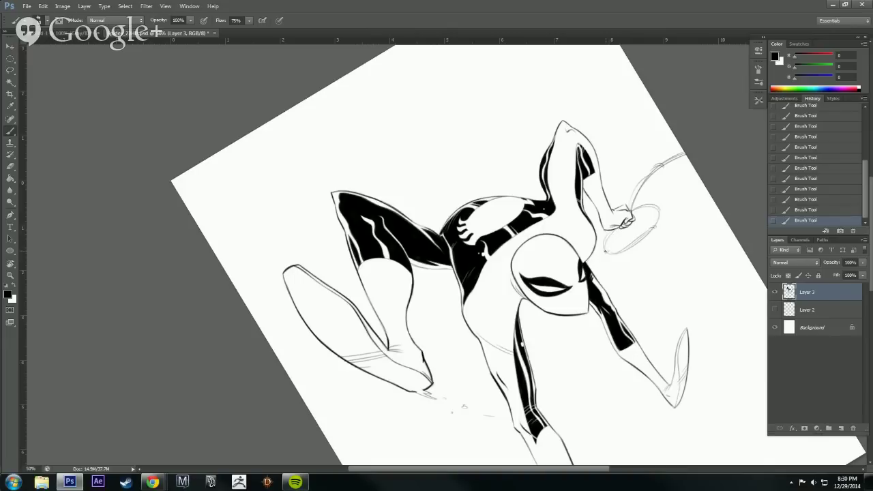
pyautogui.moveTo(610, 262); pyautogui.dragTo(657, 232)
pyautogui.moveTo(634, 206); pyautogui.dragTo(654, 204)
# Extend the sketched oval loop beyond the clenched fist with additional loose curved strokes.
pyautogui.moveTo(682, 289); pyautogui.dragTo(697, 236)
pyautogui.keyDown('alt'); pyautogui.click(699, 245); pyautogui.keyUp('alt')
pyautogui.keyDown('alt'); pyautogui.click(699, 267); pyautogui.keyUp('alt')
pyautogui.keyDown('alt'); pyautogui.click(699, 267); pyautogui.keyUp('alt')
# Sketch a thin curved line from the planted front hand out to the page edge.
pyautogui.press('r')
pyautogui.moveTo(667, 326); pyautogui.dragTo(616, 383)
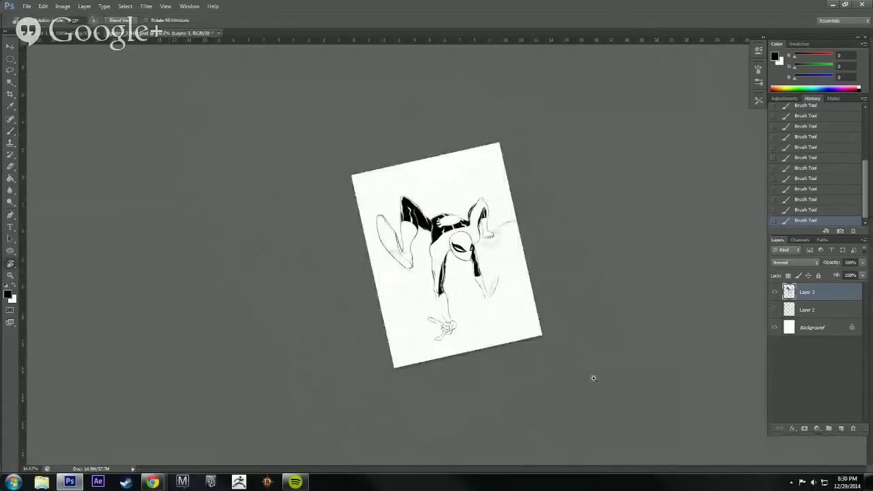
pyautogui.keyDown('ctrl'); pyautogui.click(594, 368); pyautogui.keyUp('ctrl')
pyautogui.keyDown('ctrl'); pyautogui.click(594, 366); pyautogui.keyUp('ctrl')
pyautogui.keyDown('ctrl'); pyautogui.click(594, 364); pyautogui.keyUp('ctrl')
pyautogui.moveTo(558, 368)
pyautogui.mouseDown()
pyautogui.moveTo(668, 326)
pyautogui.moveTo(635, 169)
pyautogui.moveTo(604, 164)
pyautogui.mouseUp()
pyautogui.keyDown('ctrl'); pyautogui.click(601, 204); pyautogui.keyUp('ctrl')
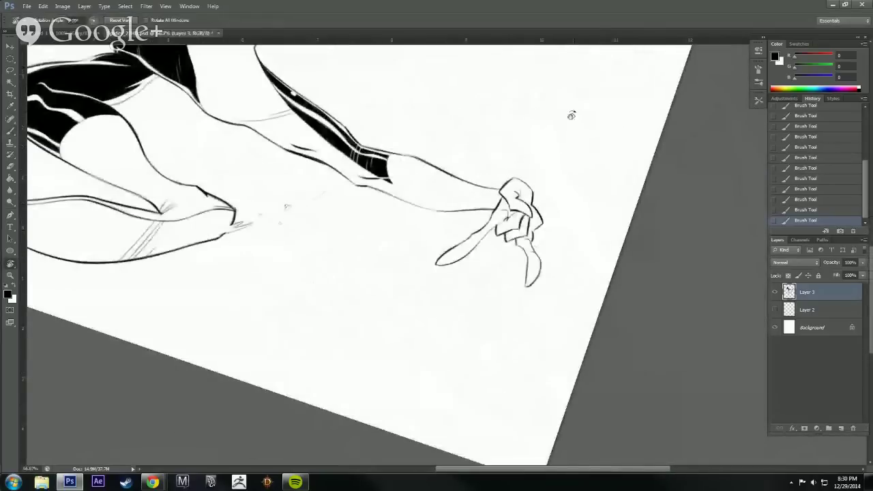
pyautogui.press('b')
pyautogui.press('r')
pyautogui.moveTo(614, 334)
pyautogui.mouseDown()
pyautogui.moveTo(551, 107)
pyautogui.moveTo(323, 203)
pyautogui.moveTo(302, 224)
pyautogui.moveTo(357, 308)
pyautogui.mouseUp()
pyautogui.press('b')
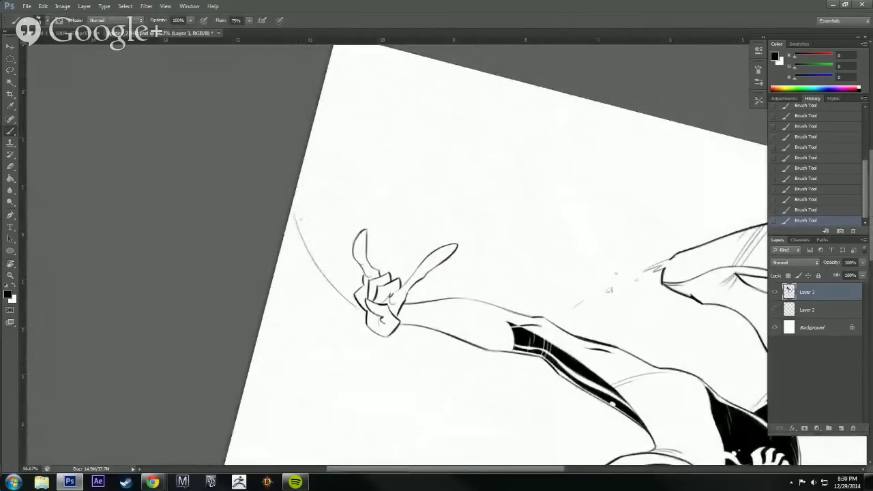
# Double the front hand's curved line near the page edge with hooked strokes, correcting them with the eraser.
pyautogui.moveTo(298, 189); pyautogui.dragTo(315, 253)
pyautogui.moveTo(298, 175)
pyautogui.mouseDown()
pyautogui.moveTo(325, 269)
pyautogui.moveTo(318, 255)
pyautogui.mouseUp()
pyautogui.press('e')
pyautogui.moveTo(318, 255); pyautogui.dragTo(320, 254)
pyautogui.press('b')
pyautogui.moveTo(322, 255); pyautogui.dragTo(321, 258)
pyautogui.moveTo(312, 255)
pyautogui.mouseDown()
pyautogui.moveTo(324, 256)
pyautogui.moveTo(325, 239)
pyautogui.mouseUp()
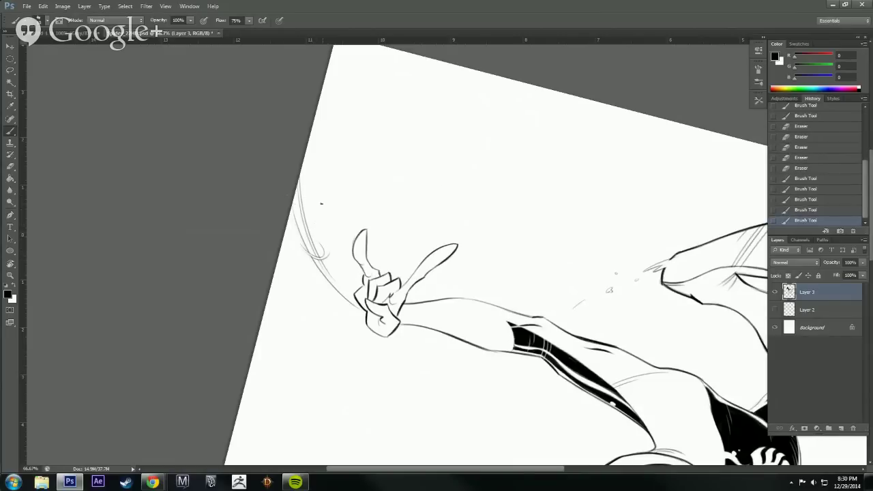
# Reinforce the curved line from the front hand and add a wider looping stroke around it to the page edge.
pyautogui.press('r')
pyautogui.moveTo(477, 95)
pyautogui.mouseDown()
pyautogui.moveTo(315, 113)
pyautogui.moveTo(309, 237)
pyautogui.mouseUp()
pyautogui.moveTo(534, 234); pyautogui.dragTo(516, 68)
pyautogui.press('b')
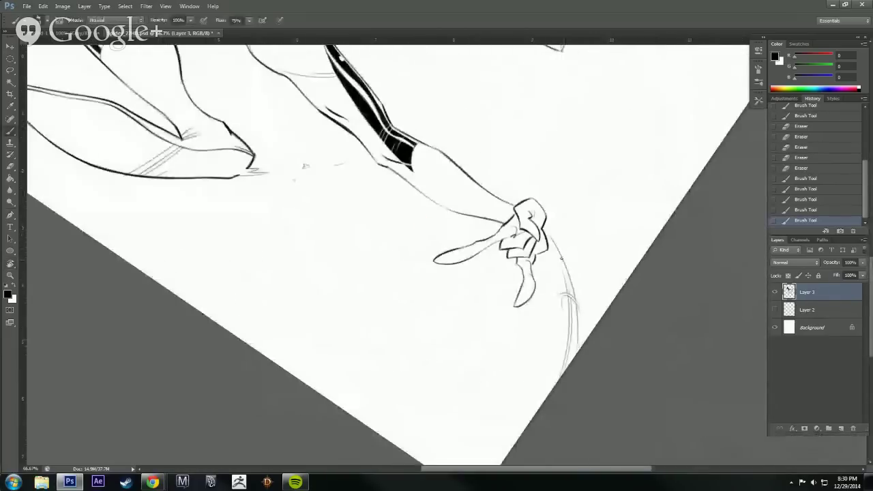
pyautogui.moveTo(549, 238); pyautogui.dragTo(557, 248)
pyautogui.moveTo(550, 238)
pyautogui.mouseDown()
pyautogui.moveTo(562, 267)
pyautogui.moveTo(548, 240)
pyautogui.moveTo(561, 253)
pyautogui.moveTo(558, 238)
pyautogui.moveTo(562, 268)
pyautogui.moveTo(547, 277)
pyautogui.moveTo(546, 264)
pyautogui.moveTo(564, 273)
pyautogui.moveTo(576, 303)
pyautogui.mouseUp()
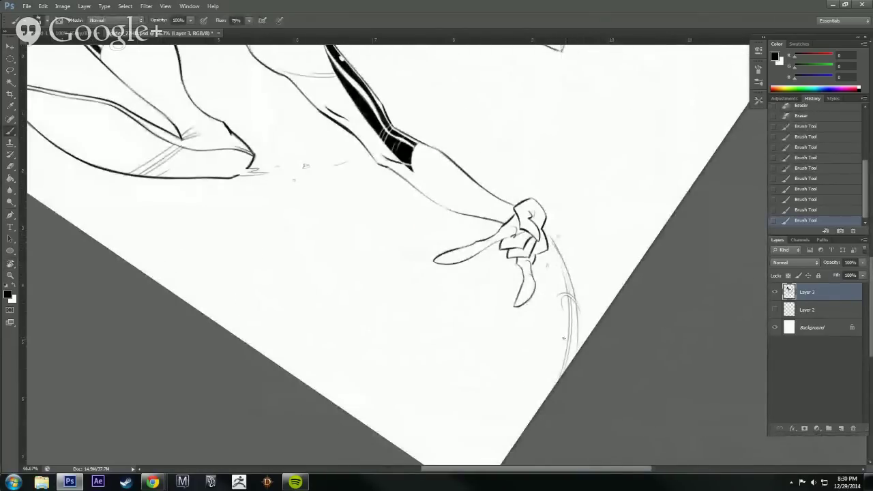
pyautogui.press('r')
pyautogui.moveTo(657, 266); pyautogui.dragTo(652, 203)
pyautogui.press('b')
pyautogui.moveTo(546, 217)
pyautogui.mouseDown()
pyautogui.moveTo(576, 253)
pyautogui.moveTo(572, 362)
pyautogui.mouseUp()
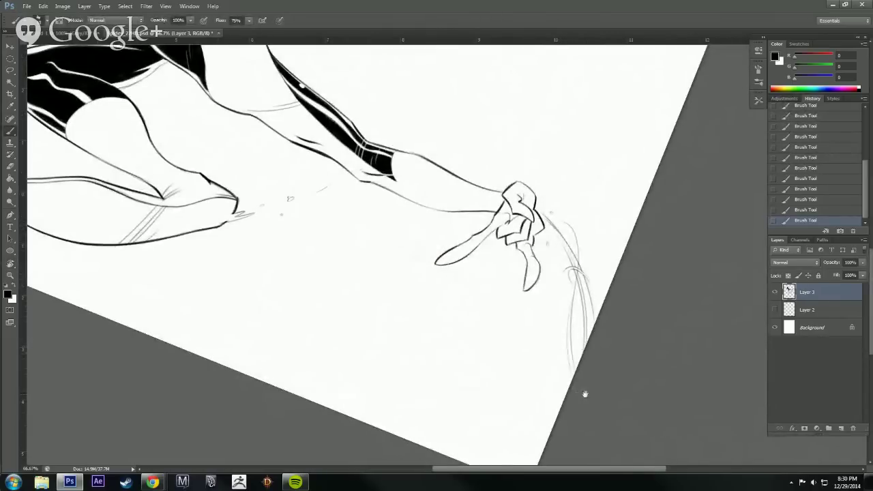
# Erase narrow highlight cuts across the black outlines of both mask eyes.
pyautogui.keyDown('alt'); pyautogui.click(592, 346); pyautogui.keyUp('alt')
pyautogui.press('r')
pyautogui.moveTo(708, 312); pyautogui.dragTo(543, 459)
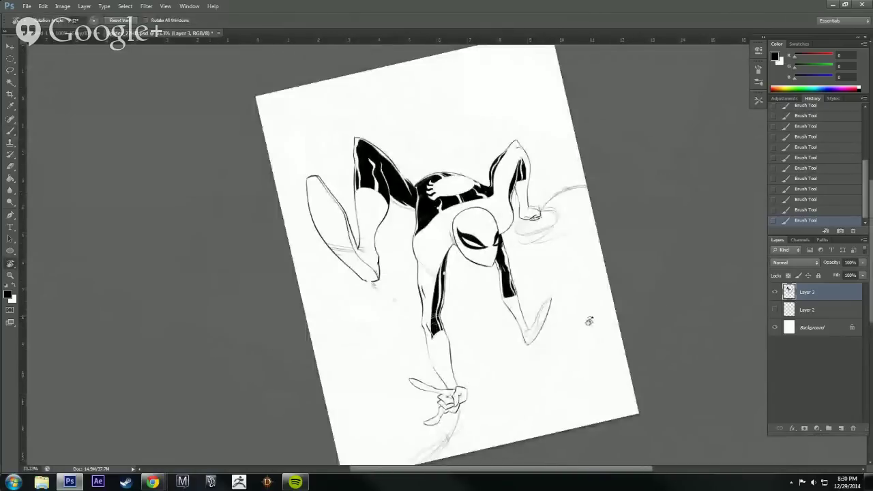
pyautogui.moveTo(590, 321); pyautogui.dragTo(709, 309)
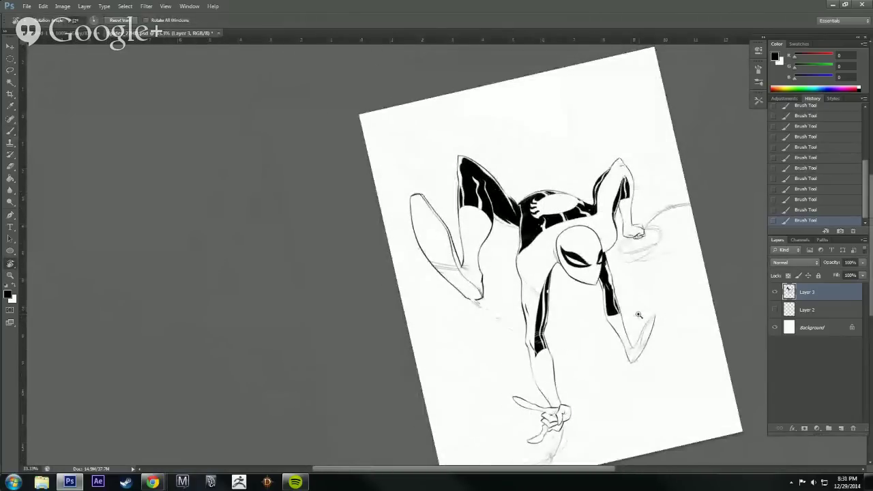
pyautogui.keyDown('ctrl'); pyautogui.click(634, 324); pyautogui.keyUp('ctrl')
pyautogui.hotkey('ctrl', '+')
pyautogui.hotkey('ctrl', '+')
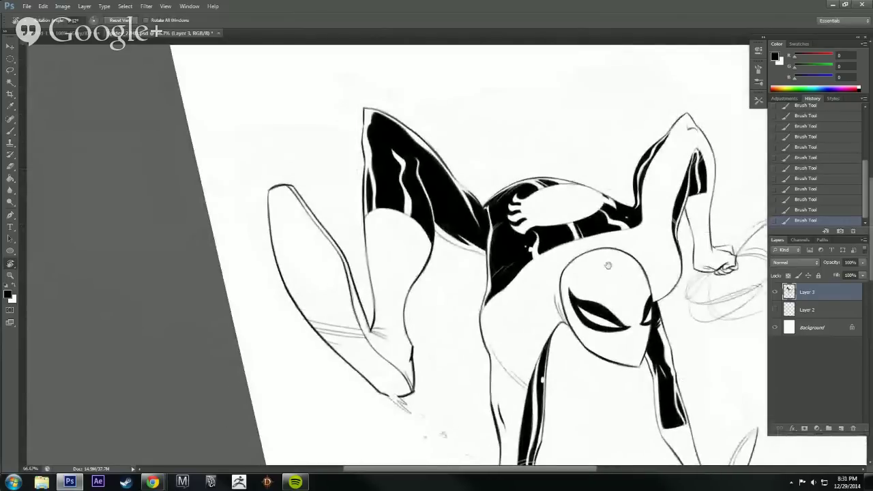
pyautogui.press('b')
pyautogui.press('e')
pyautogui.moveTo(600, 308)
pyautogui.mouseDown()
pyautogui.moveTo(608, 321)
pyautogui.moveTo(601, 333)
pyautogui.mouseUp()
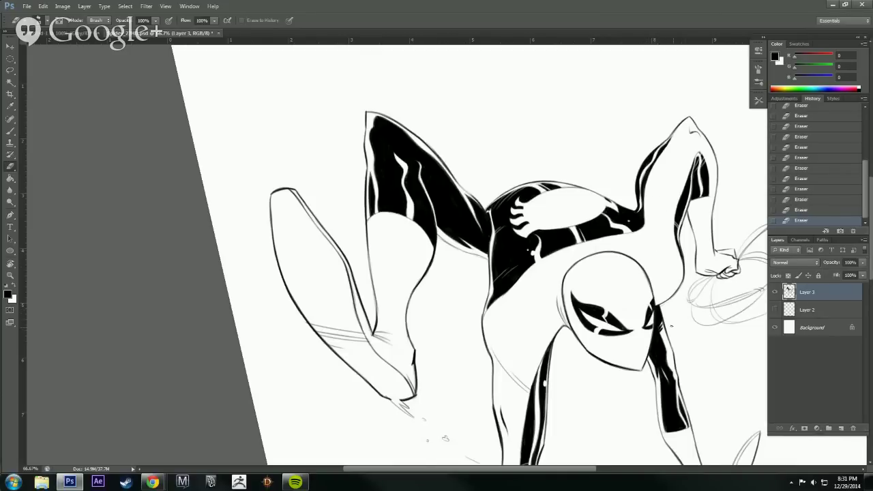
# Ink short strokes between the mask's edge and the adjoining far shoulder.
pyautogui.press('r')
pyautogui.moveTo(445, 438)
pyautogui.mouseDown()
pyautogui.moveTo(603, 292)
pyautogui.moveTo(642, 374)
pyautogui.moveTo(696, 287)
pyautogui.mouseUp()
pyautogui.press('e')
pyautogui.moveTo(694, 321); pyautogui.dragTo(725, 457)
pyautogui.hotkey('ctrl', '+')
pyautogui.press('r')
pyautogui.press('Escape')
pyautogui.press('b')
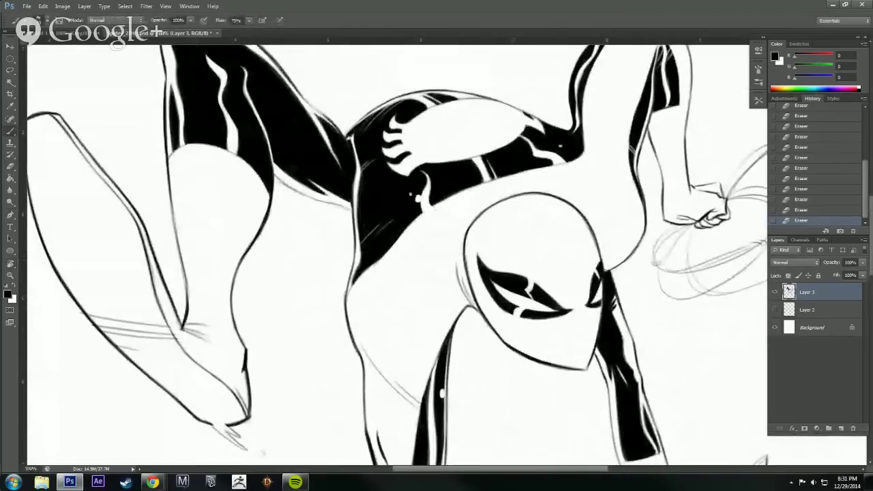
pyautogui.moveTo(609, 273); pyautogui.dragTo(640, 240)
# Straighten the canvas view and crop the empty strip off the top of the page.
pyautogui.keyDown('alt'); pyautogui.click(643, 275); pyautogui.keyUp('alt')
pyautogui.keyDown('alt'); pyautogui.click(642, 275); pyautogui.keyUp('alt')
pyautogui.keyDown('alt'); pyautogui.click(655, 292); pyautogui.keyUp('alt')
pyautogui.keyDown('alt'); pyautogui.click(656, 292); pyautogui.keyUp('alt')
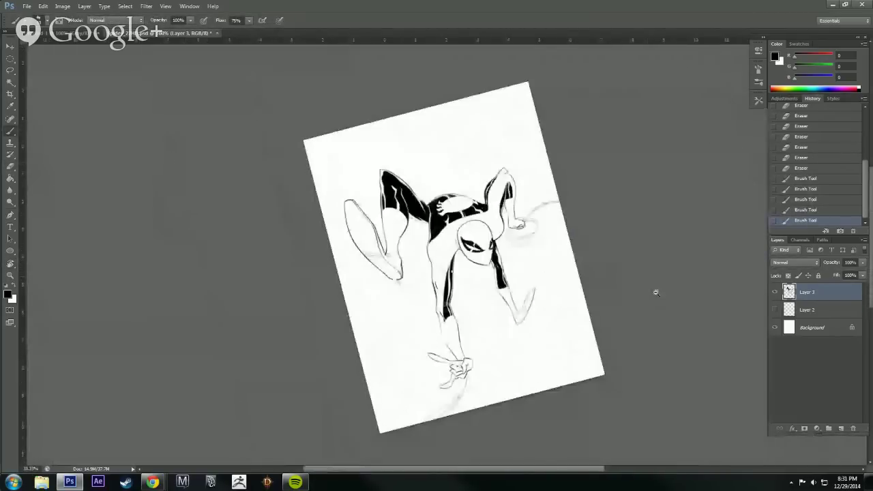
pyautogui.hotkey('ctrl', '-')
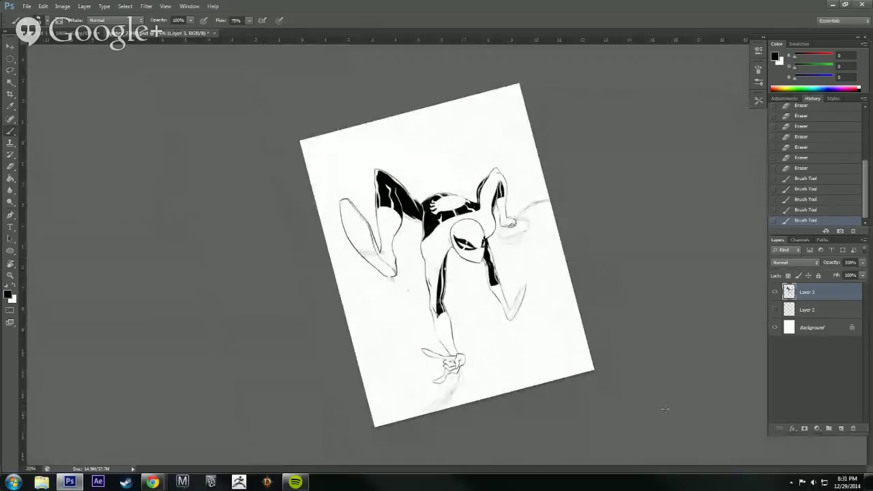
pyautogui.press('r')
pyautogui.moveTo(666, 423); pyautogui.dragTo(680, 370)
pyautogui.press('c')
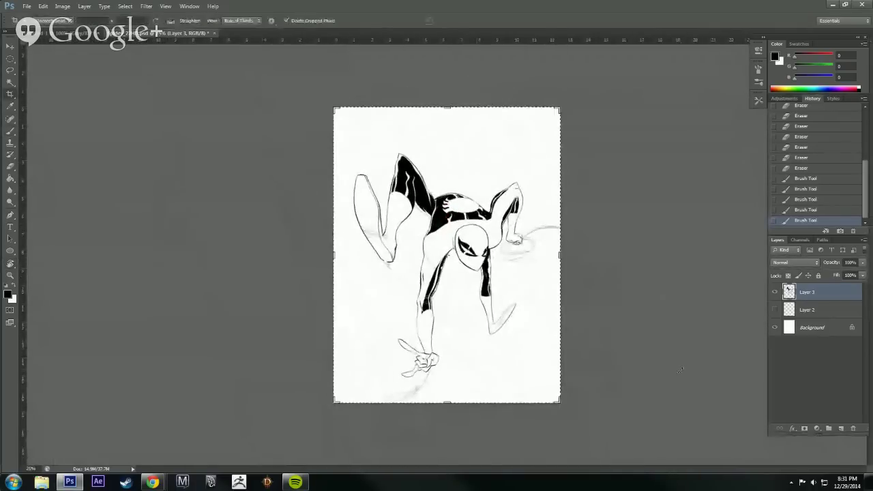
pyautogui.moveTo(446, 109); pyautogui.dragTo(455, 122)
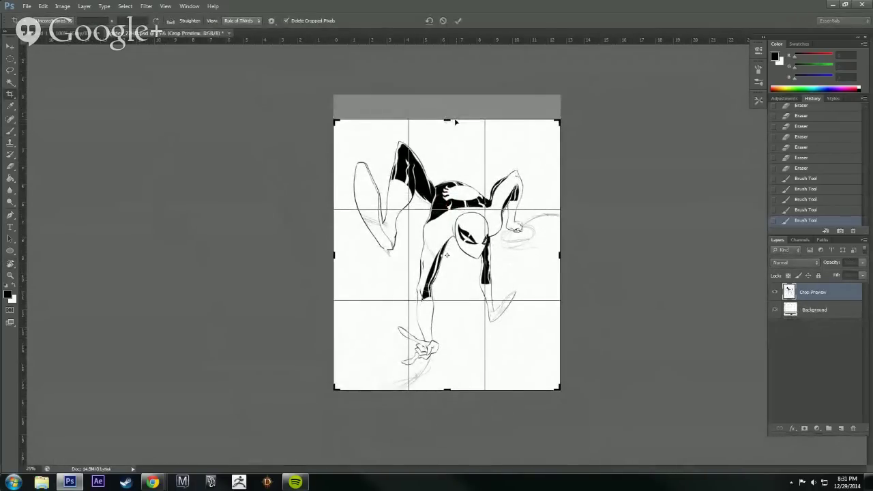
pyautogui.press('Return')
# Create a new layer directly above Layer 2, beneath the inked line art.
pyautogui.press('b')
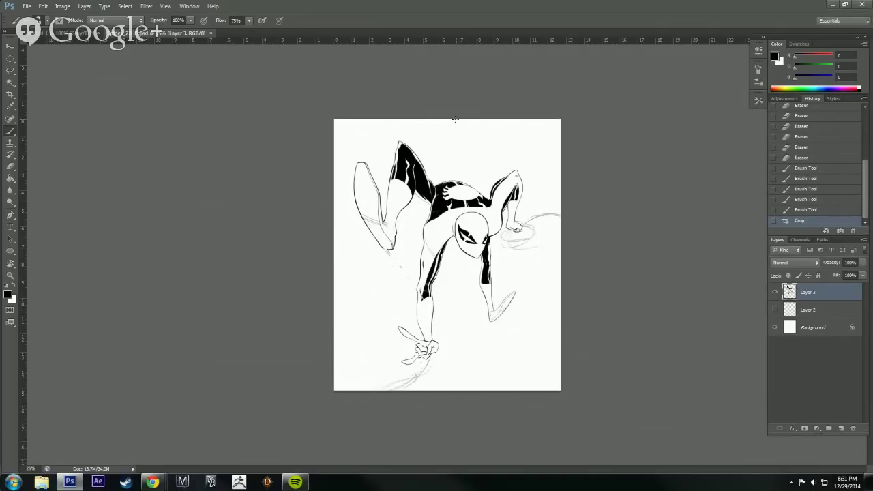
pyautogui.click(822, 311)
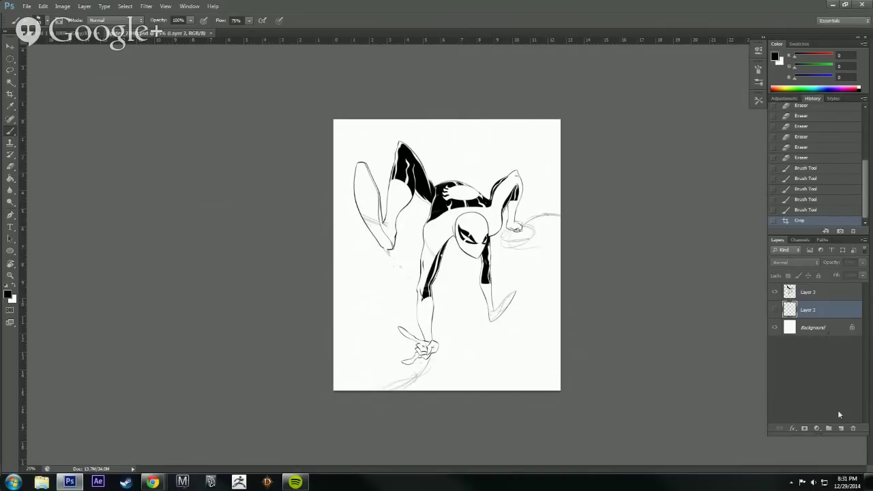
pyautogui.click(841, 428)
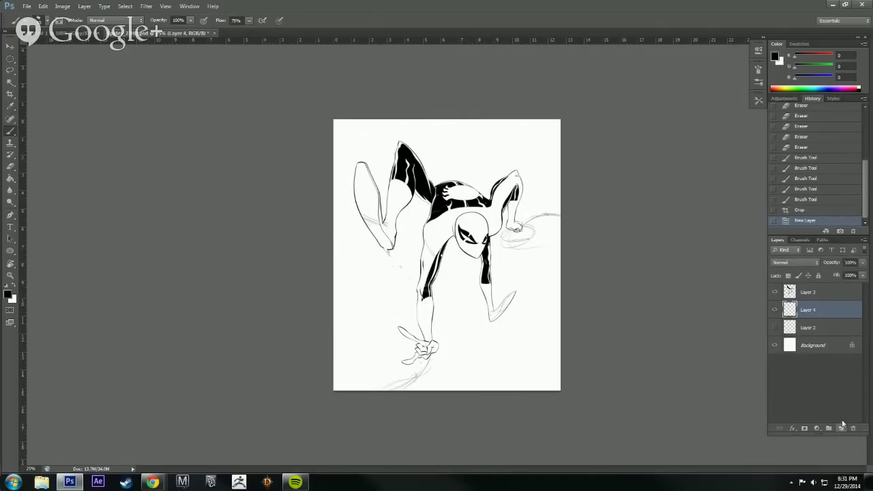
# Set the foreground color to a bright red.
pyautogui.click(9, 294)
pyautogui.click(415, 134)
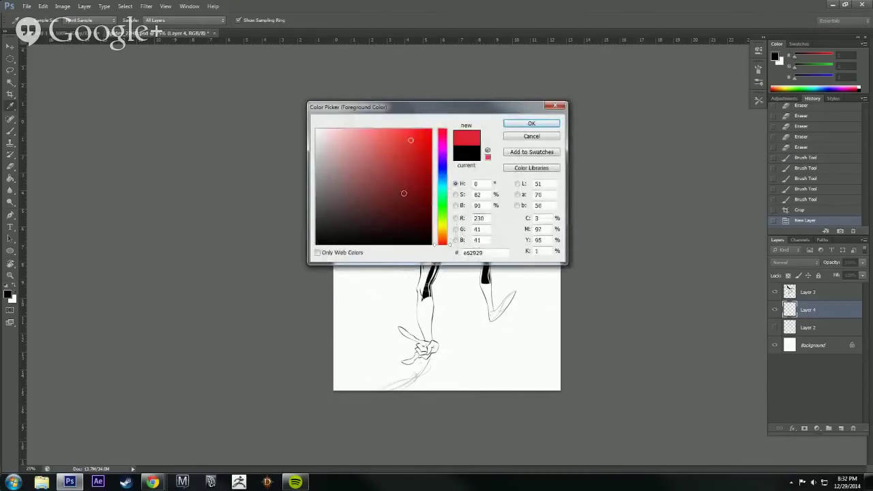
pyautogui.click(407, 138)
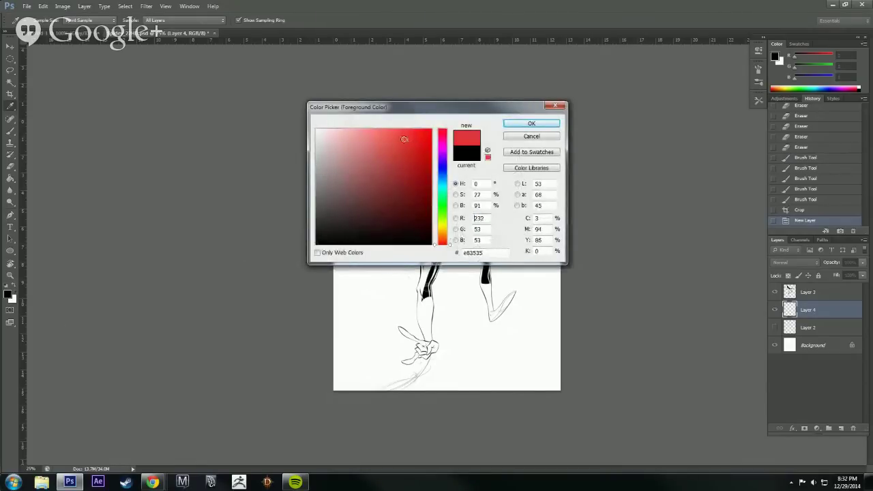
pyautogui.click(543, 123)
# Paint the spider emblem on the back and the whole mask red, leaving the eye lenses white.
pyautogui.keyDown('ctrl'); pyautogui.click(475, 236); pyautogui.keyUp('ctrl')
pyautogui.keyDown('ctrl'); pyautogui.click(476, 236); pyautogui.keyUp('ctrl')
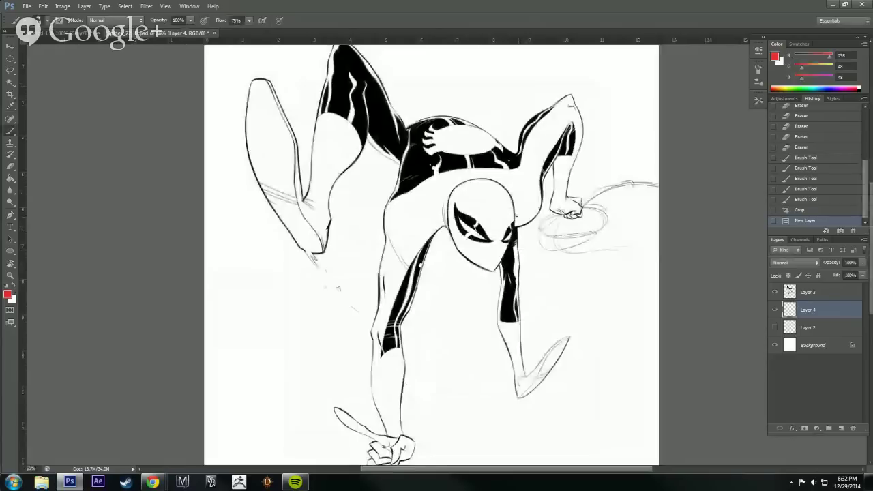
pyautogui.moveTo(471, 181); pyautogui.dragTo(486, 183)
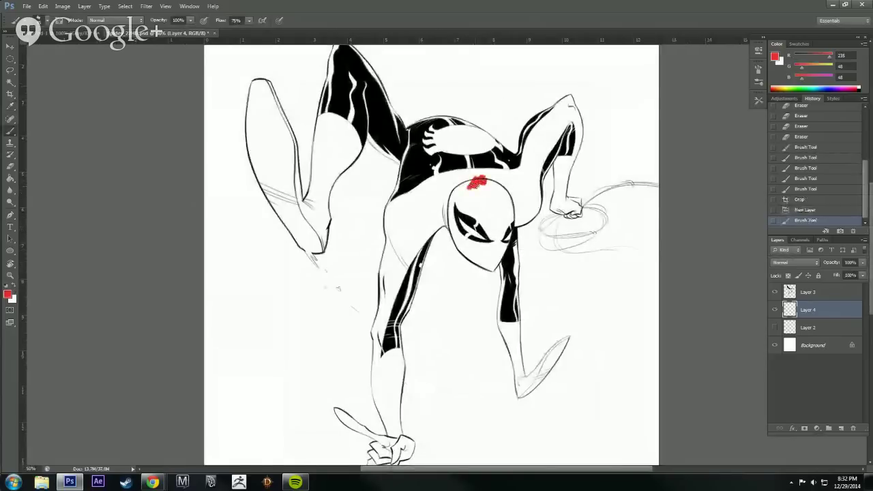
pyautogui.moveTo(434, 153)
pyautogui.mouseDown()
pyautogui.moveTo(423, 134)
pyautogui.moveTo(467, 156)
pyautogui.moveTo(451, 150)
pyautogui.moveTo(500, 149)
pyautogui.moveTo(456, 130)
pyautogui.moveTo(469, 132)
pyautogui.mouseUp()
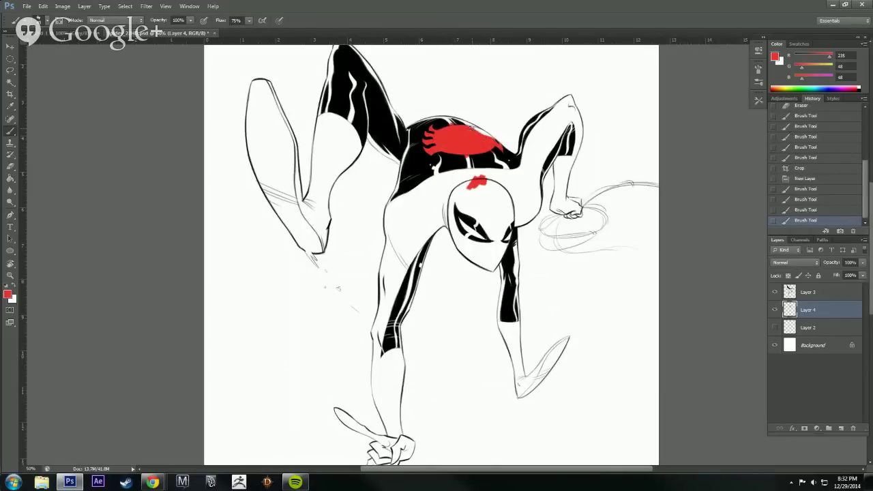
pyautogui.moveTo(469, 128); pyautogui.dragTo(482, 130)
pyautogui.moveTo(482, 130); pyautogui.dragTo(497, 141)
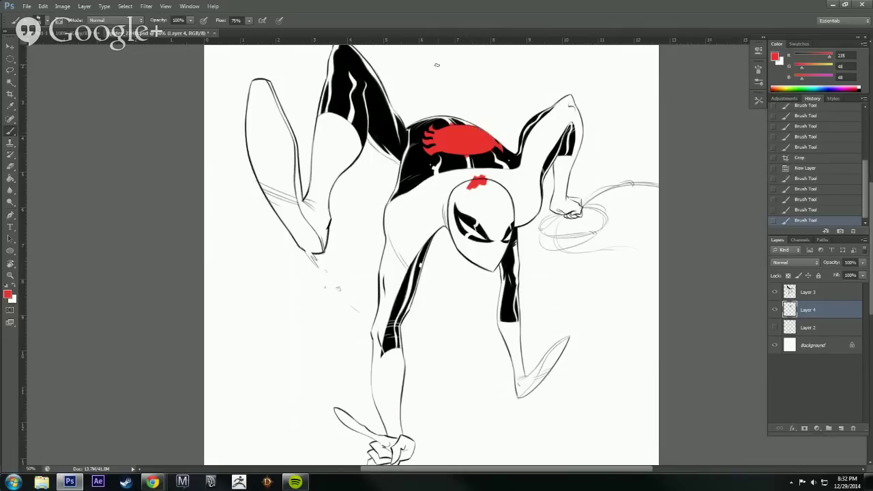
pyautogui.moveTo(449, 208)
pyautogui.mouseDown()
pyautogui.moveTo(462, 251)
pyautogui.moveTo(452, 195)
pyautogui.moveTo(454, 185)
pyautogui.moveTo(461, 204)
pyautogui.moveTo(476, 211)
pyautogui.moveTo(481, 174)
pyautogui.moveTo(513, 222)
pyautogui.mouseUp()
pyautogui.moveTo(492, 268)
pyautogui.mouseDown()
pyautogui.moveTo(503, 247)
pyautogui.moveTo(470, 257)
pyautogui.moveTo(467, 249)
pyautogui.moveTo(495, 269)
pyautogui.moveTo(500, 230)
pyautogui.moveTo(495, 218)
pyautogui.moveTo(485, 227)
pyautogui.moveTo(472, 175)
pyautogui.moveTo(468, 249)
pyautogui.moveTo(497, 250)
pyautogui.mouseUp()
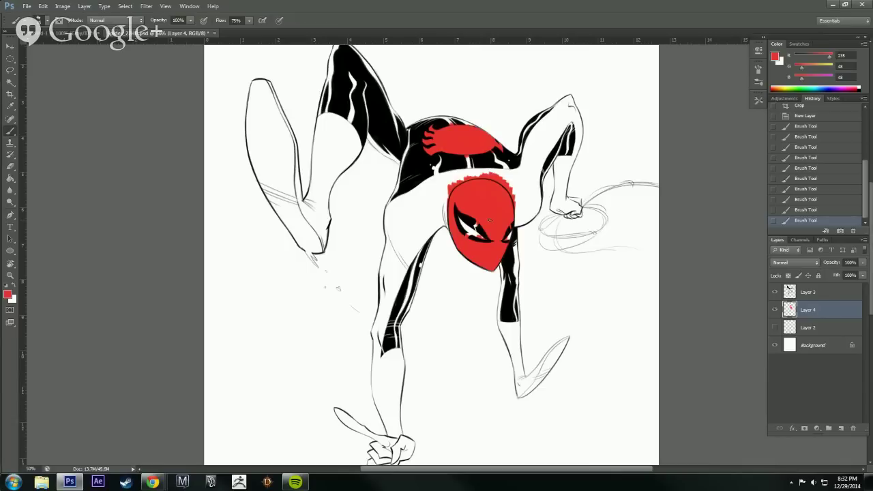
# Fill the upper back, both shoulders and the chest side around the mask with red.
pyautogui.press('r')
pyautogui.moveTo(594, 193)
pyautogui.mouseDown()
pyautogui.moveTo(454, 102)
pyautogui.moveTo(421, 108)
pyautogui.mouseUp()
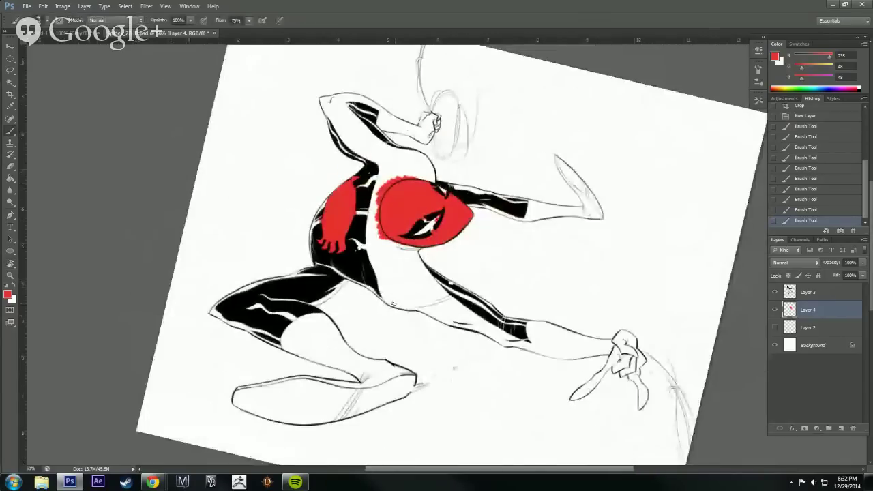
pyautogui.moveTo(393, 303)
pyautogui.mouseDown()
pyautogui.moveTo(379, 299)
pyautogui.moveTo(418, 310)
pyautogui.moveTo(378, 290)
pyautogui.moveTo(368, 252)
pyautogui.mouseUp()
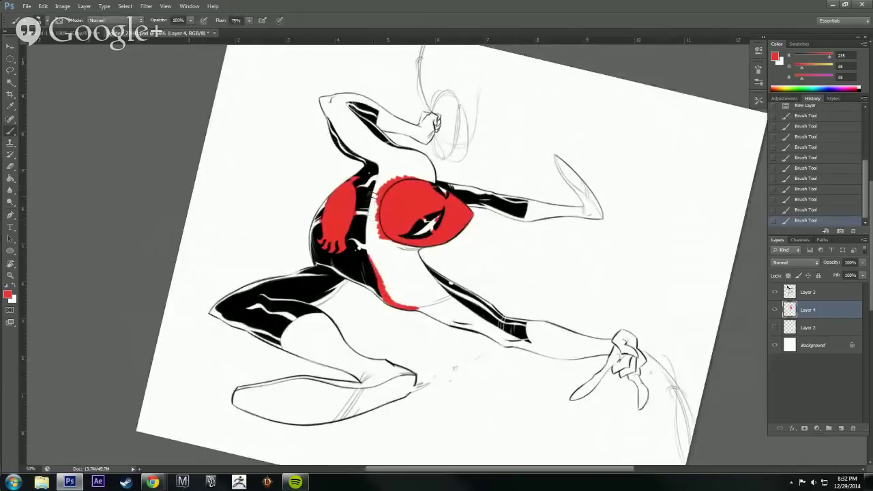
pyautogui.moveTo(376, 182)
pyautogui.mouseDown()
pyautogui.moveTo(370, 257)
pyautogui.moveTo(375, 271)
pyautogui.moveTo(406, 279)
pyautogui.moveTo(412, 269)
pyautogui.moveTo(383, 169)
pyautogui.moveTo(394, 176)
pyautogui.moveTo(409, 167)
pyautogui.moveTo(423, 191)
pyautogui.mouseUp()
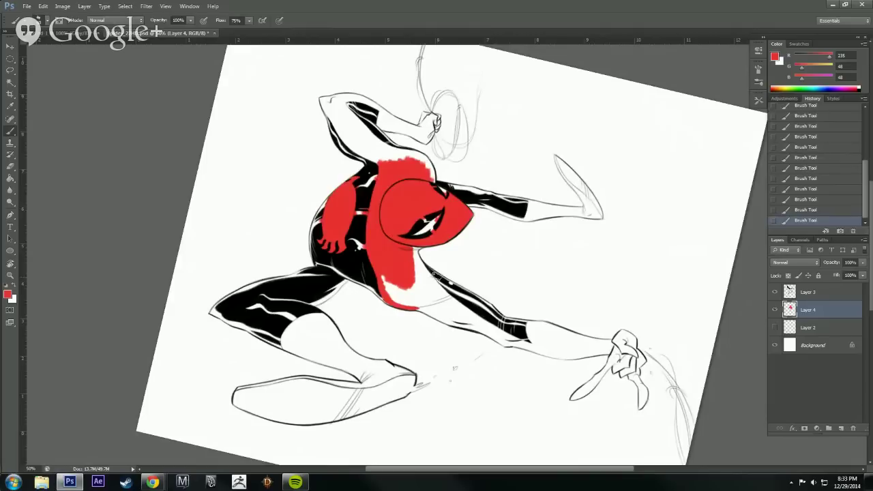
pyautogui.moveTo(651, 185); pyautogui.dragTo(604, 320)
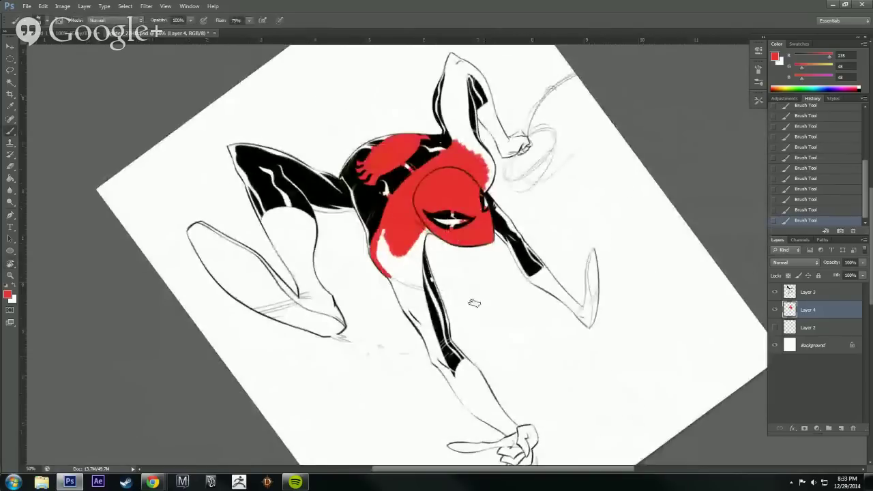
pyautogui.moveTo(384, 233)
pyautogui.mouseDown()
pyautogui.moveTo(393, 276)
pyautogui.moveTo(377, 248)
pyautogui.moveTo(388, 273)
pyautogui.moveTo(415, 246)
pyautogui.mouseUp()
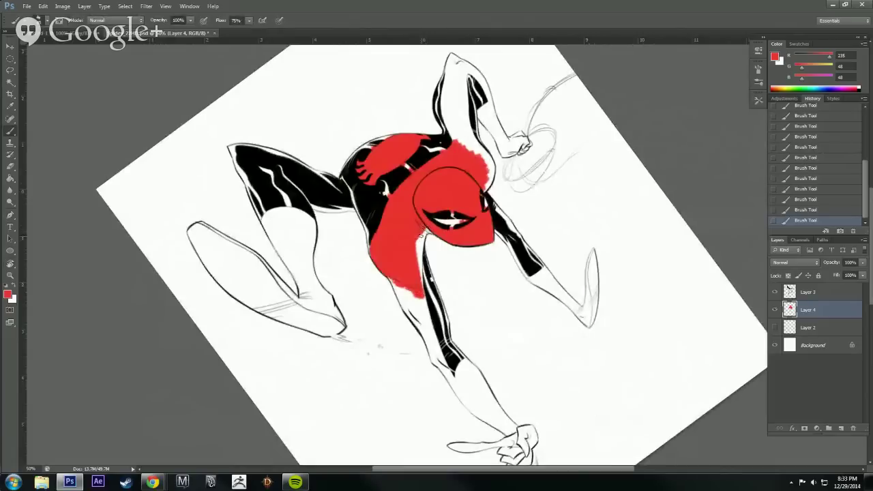
pyautogui.moveTo(423, 229)
pyautogui.mouseDown()
pyautogui.moveTo(421, 275)
pyautogui.moveTo(417, 251)
pyautogui.mouseUp()
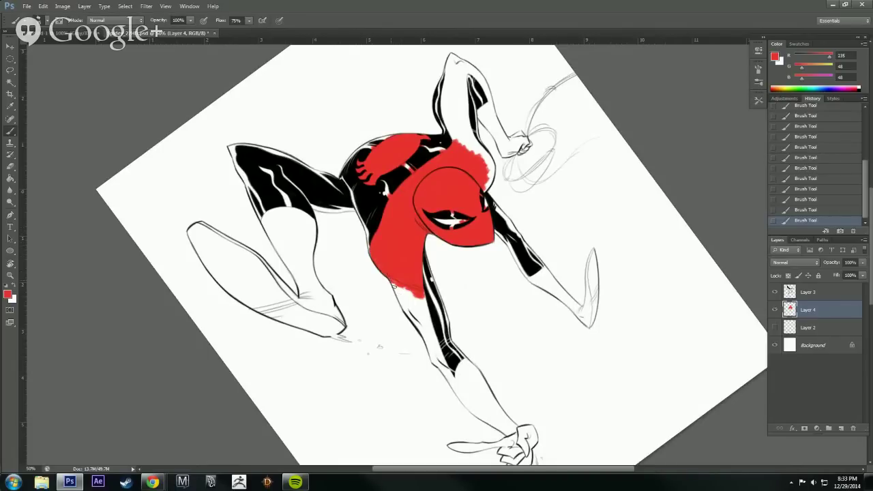
# Fill the outstretched front arm with red from the shoulder down to the wrist, following the black side panel.
pyautogui.moveTo(394, 286)
pyautogui.mouseDown()
pyautogui.moveTo(419, 330)
pyautogui.moveTo(396, 280)
pyautogui.moveTo(423, 335)
pyautogui.moveTo(407, 280)
pyautogui.moveTo(432, 334)
pyautogui.mouseUp()
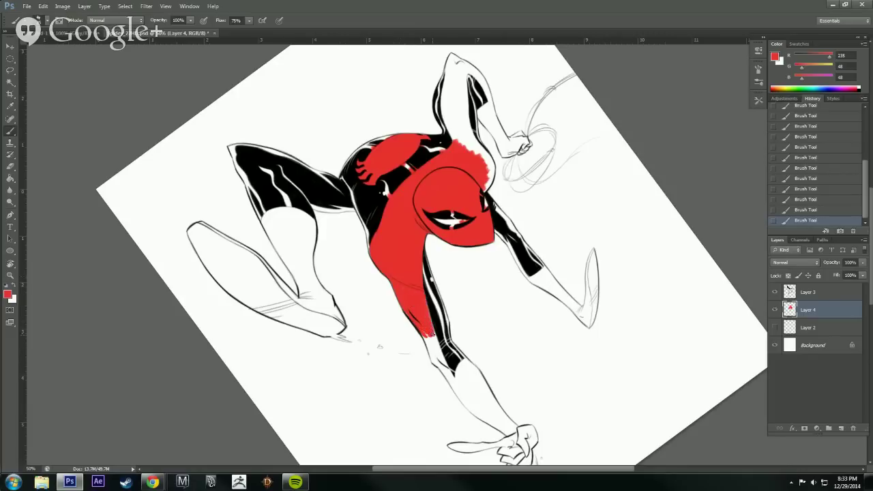
pyautogui.moveTo(430, 304)
pyautogui.mouseDown()
pyautogui.moveTo(453, 376)
pyautogui.moveTo(427, 336)
pyautogui.moveTo(428, 352)
pyautogui.moveTo(451, 375)
pyautogui.mouseUp()
pyautogui.press('r')
pyautogui.press('space')
pyautogui.moveTo(556, 351)
pyautogui.mouseDown()
pyautogui.moveTo(570, 413)
pyautogui.moveTo(566, 365)
pyautogui.mouseUp()
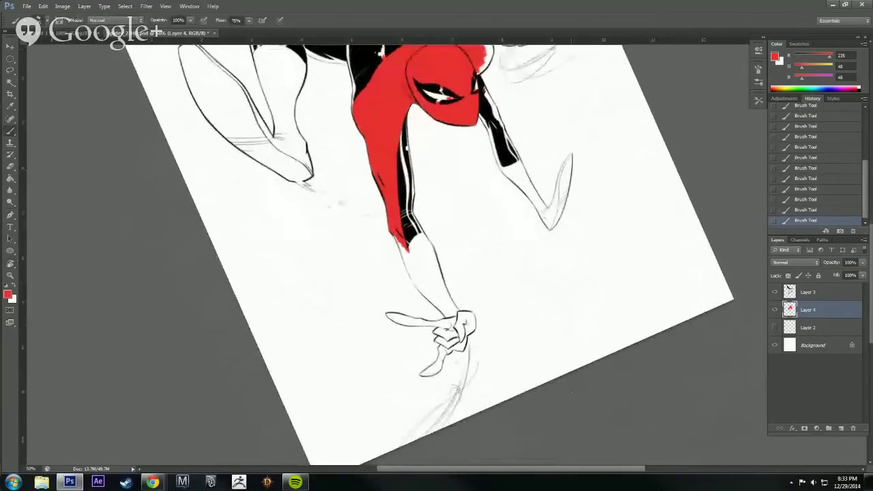
pyautogui.moveTo(449, 320)
pyautogui.mouseDown()
pyautogui.moveTo(414, 284)
pyautogui.moveTo(395, 233)
pyautogui.moveTo(409, 265)
pyautogui.mouseUp()
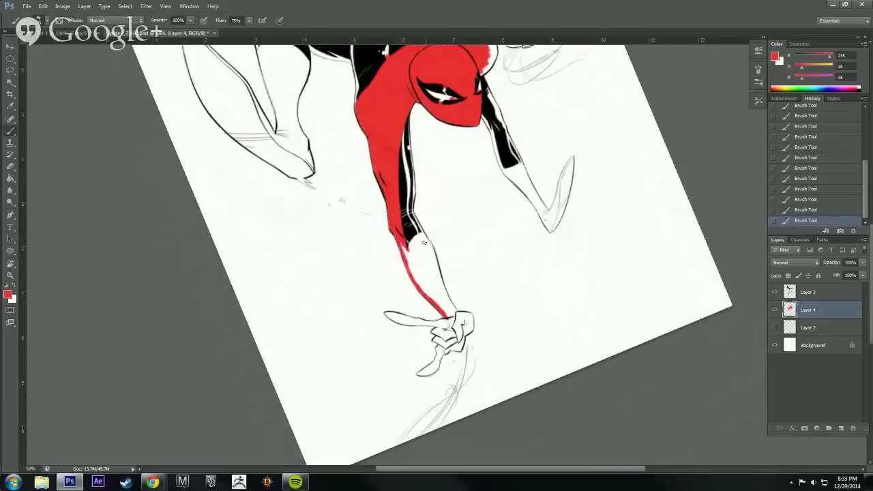
pyautogui.moveTo(420, 230); pyautogui.dragTo(442, 289)
pyautogui.moveTo(427, 248)
pyautogui.mouseDown()
pyautogui.moveTo(451, 312)
pyautogui.moveTo(440, 288)
pyautogui.moveTo(444, 310)
pyautogui.moveTo(415, 277)
pyautogui.moveTo(407, 252)
pyautogui.moveTo(419, 247)
pyautogui.moveTo(435, 276)
pyautogui.moveTo(421, 238)
pyautogui.moveTo(433, 268)
pyautogui.mouseUp()
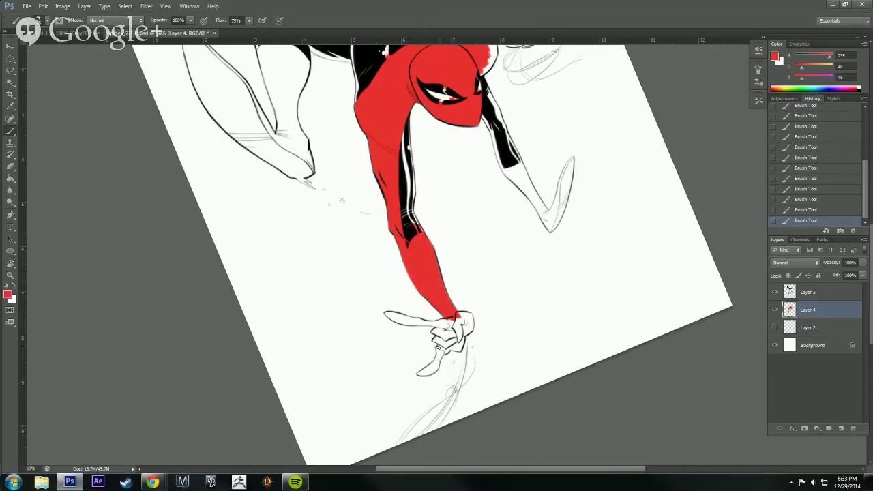
# Paint the long extended finger of the front hand red from the wrist to its tip.
pyautogui.press('r')
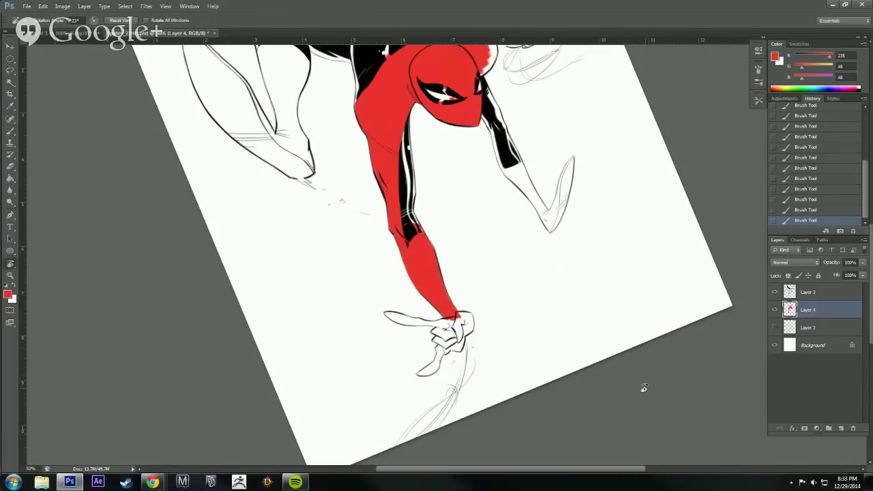
pyautogui.moveTo(644, 386)
pyautogui.mouseDown()
pyautogui.moveTo(579, 141)
pyautogui.moveTo(564, 134)
pyautogui.mouseUp()
pyautogui.moveTo(497, 313)
pyautogui.mouseDown()
pyautogui.moveTo(491, 326)
pyautogui.moveTo(513, 263)
pyautogui.moveTo(504, 291)
pyautogui.mouseUp()
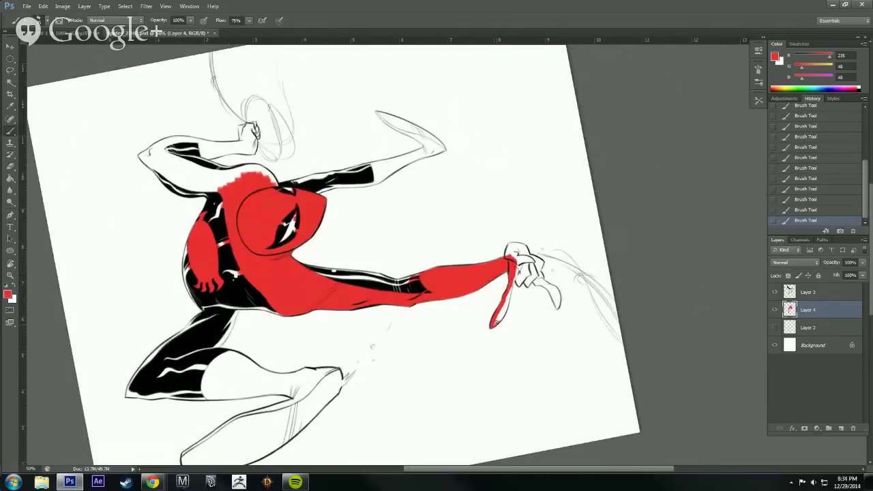
pyautogui.moveTo(497, 323); pyautogui.dragTo(517, 266)
# Fill the rest of the front hand and its other extended finger with red, erasing the overspill at the fingertip.
pyautogui.press('r')
pyautogui.moveTo(609, 279)
pyautogui.mouseDown()
pyautogui.moveTo(612, 317)
pyautogui.moveTo(472, 406)
pyautogui.mouseUp()
pyautogui.press('b')
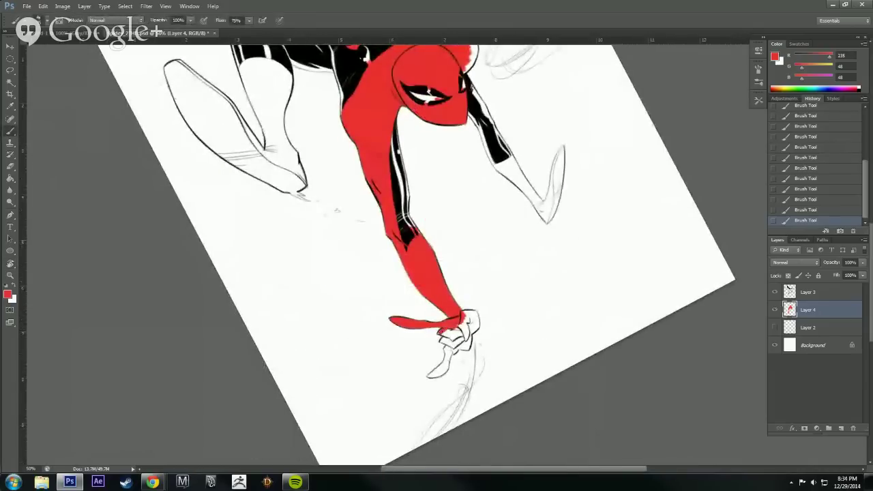
pyautogui.moveTo(439, 331)
pyautogui.mouseDown()
pyautogui.moveTo(446, 361)
pyautogui.moveTo(457, 326)
pyautogui.moveTo(478, 344)
pyautogui.moveTo(461, 341)
pyautogui.moveTo(476, 318)
pyautogui.moveTo(478, 344)
pyautogui.moveTo(472, 318)
pyautogui.mouseUp()
pyautogui.press('r')
pyautogui.moveTo(590, 335); pyautogui.dragTo(541, 179)
pyautogui.moveTo(533, 320)
pyautogui.mouseDown()
pyautogui.moveTo(535, 337)
pyautogui.moveTo(537, 318)
pyautogui.moveTo(540, 331)
pyautogui.mouseUp()
pyautogui.press('e')
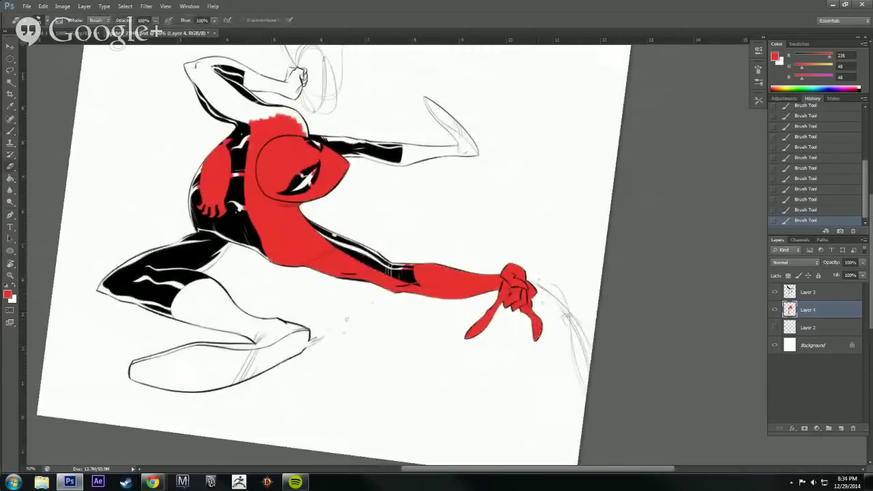
pyautogui.click(541, 331)
# Review the whole colored figure and check the Google+ Hangouts broadcast window.
pyautogui.press('r')
pyautogui.moveTo(627, 253); pyautogui.dragTo(517, 357)
pyautogui.keyDown('ctrl'); pyautogui.keyDown('alt'); pyautogui.click(658, 345); pyautogui.keyUp('alt'); pyautogui.keyUp('ctrl')
pyautogui.keyDown('ctrl'); pyautogui.keyDown('alt'); pyautogui.click(658, 345); pyautogui.keyUp('alt'); pyautogui.keyUp('ctrl')
pyautogui.keyDown('ctrl'); pyautogui.keyDown('alt'); pyautogui.click(648, 338); pyautogui.keyUp('alt'); pyautogui.keyUp('ctrl')
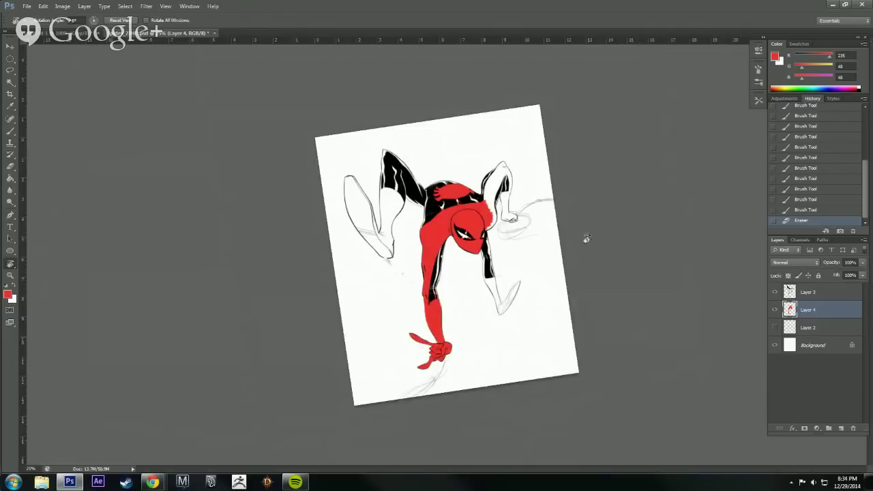
pyautogui.hotkey('alt', 'Tab')
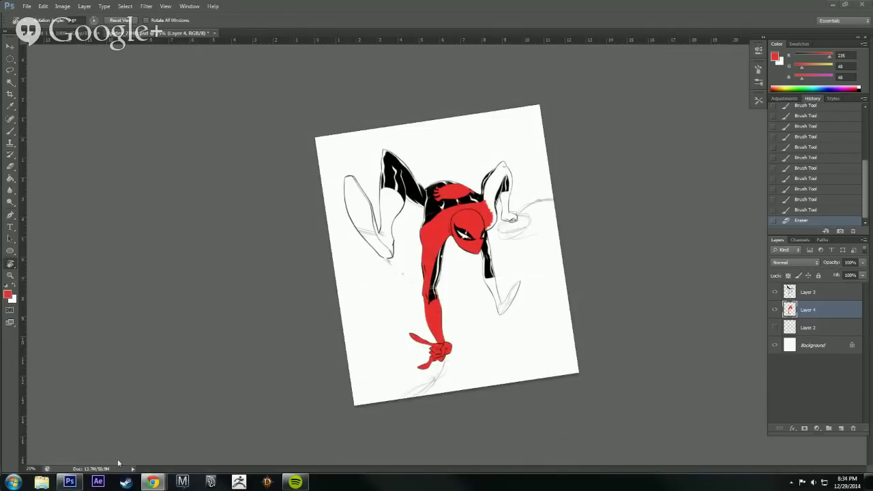
pyautogui.moveTo(153, 482)
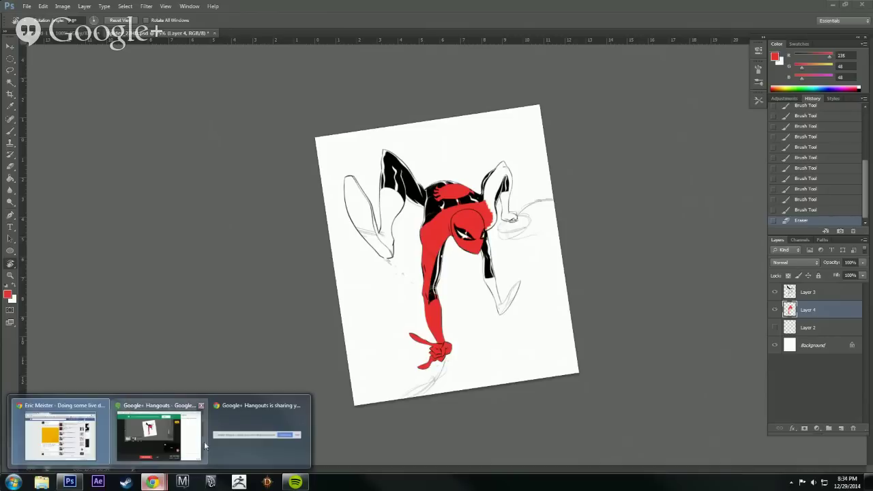
pyautogui.click(167, 433)
pyautogui.click(434, 232)
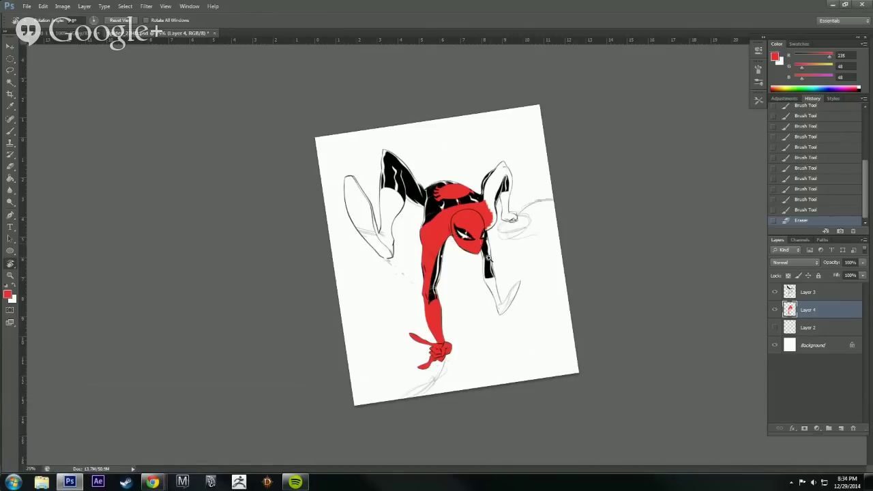
# Paint the far limb's lower section and pointed foot red, starting below its black panel.
pyautogui.scroll(2, 471, 258)
pyautogui.moveTo(551, 300); pyautogui.dragTo(534, 262)
pyautogui.press('b')
pyautogui.moveTo(496, 286)
pyautogui.mouseDown()
pyautogui.moveTo(511, 300)
pyautogui.moveTo(515, 293)
pyautogui.moveTo(526, 332)
pyautogui.moveTo(500, 294)
pyautogui.moveTo(523, 351)
pyautogui.moveTo(553, 164)
pyautogui.mouseUp()
pyautogui.press('r')
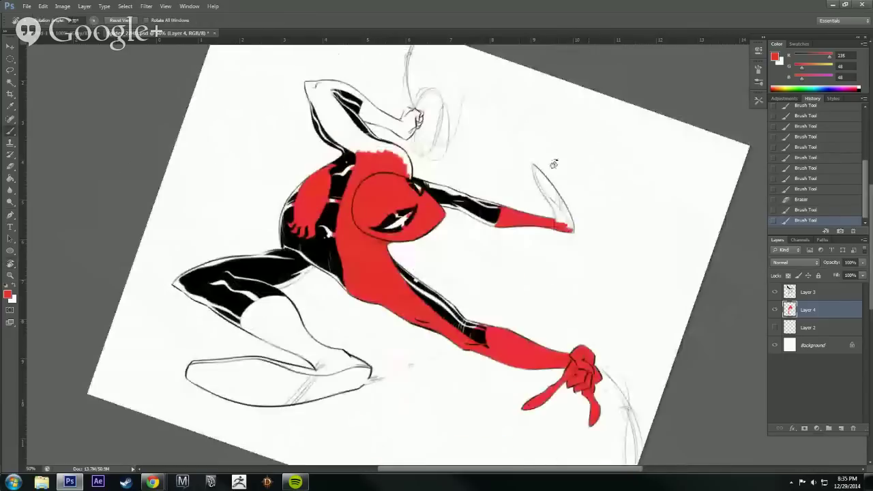
pyautogui.moveTo(557, 216)
pyautogui.mouseDown()
pyautogui.moveTo(534, 170)
pyautogui.moveTo(570, 228)
pyautogui.moveTo(558, 223)
pyautogui.moveTo(535, 176)
pyautogui.moveTo(558, 214)
pyautogui.mouseUp()
pyautogui.moveTo(552, 198); pyautogui.dragTo(562, 213)
# Fill the unfinished shoulder beside the mask and the bent arm down to the wrist with red.
pyautogui.press('r')
pyautogui.moveTo(620, 166)
pyautogui.mouseDown()
pyautogui.moveTo(583, 392)
pyautogui.moveTo(597, 442)
pyautogui.mouseUp()
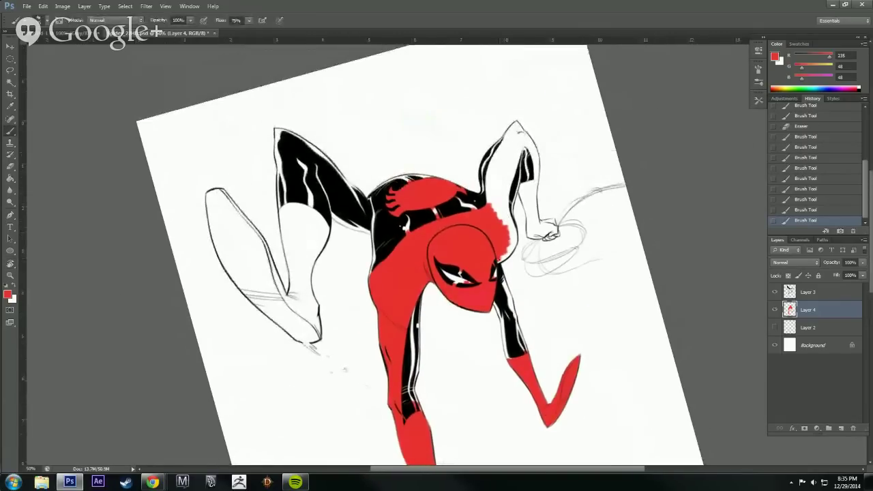
pyautogui.moveTo(501, 259); pyautogui.dragTo(511, 253)
pyautogui.moveTo(507, 255)
pyautogui.mouseDown()
pyautogui.moveTo(515, 228)
pyautogui.moveTo(507, 245)
pyautogui.mouseUp()
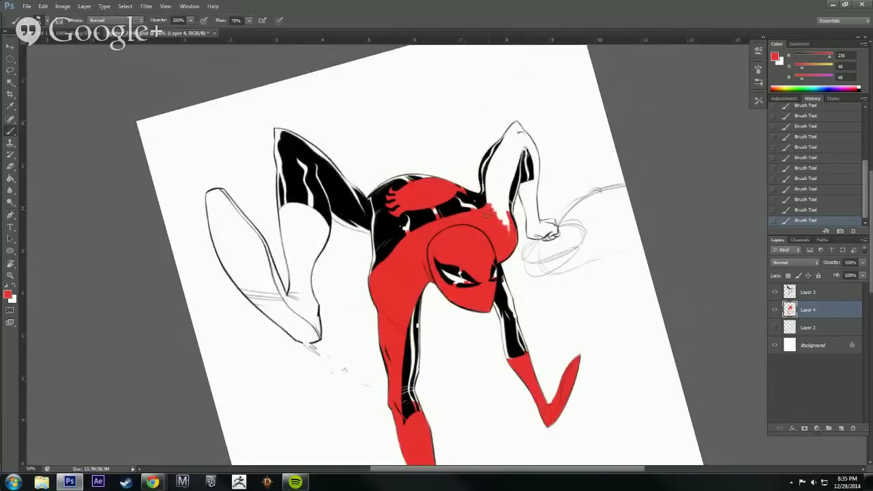
pyautogui.moveTo(487, 216)
pyautogui.mouseDown()
pyautogui.moveTo(506, 232)
pyautogui.moveTo(516, 161)
pyautogui.moveTo(509, 149)
pyautogui.moveTo(494, 183)
pyautogui.moveTo(487, 161)
pyautogui.moveTo(507, 137)
pyautogui.moveTo(513, 146)
pyautogui.moveTo(516, 124)
pyautogui.moveTo(505, 136)
pyautogui.mouseUp()
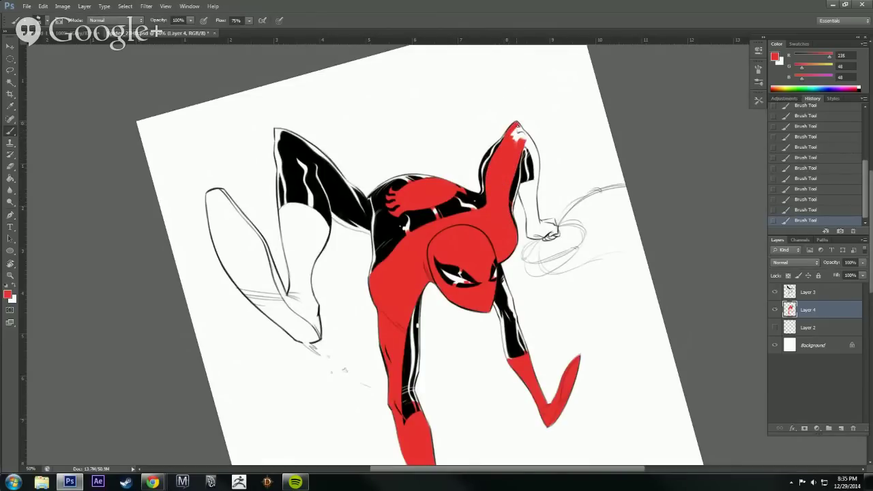
pyautogui.moveTo(517, 135)
pyautogui.mouseDown()
pyautogui.moveTo(531, 161)
pyautogui.moveTo(530, 140)
pyautogui.moveTo(535, 182)
pyautogui.moveTo(524, 210)
pyautogui.moveTo(522, 184)
pyautogui.moveTo(533, 209)
pyautogui.moveTo(535, 197)
pyautogui.moveTo(537, 225)
pyautogui.moveTo(527, 215)
pyautogui.moveTo(526, 234)
pyautogui.mouseUp()
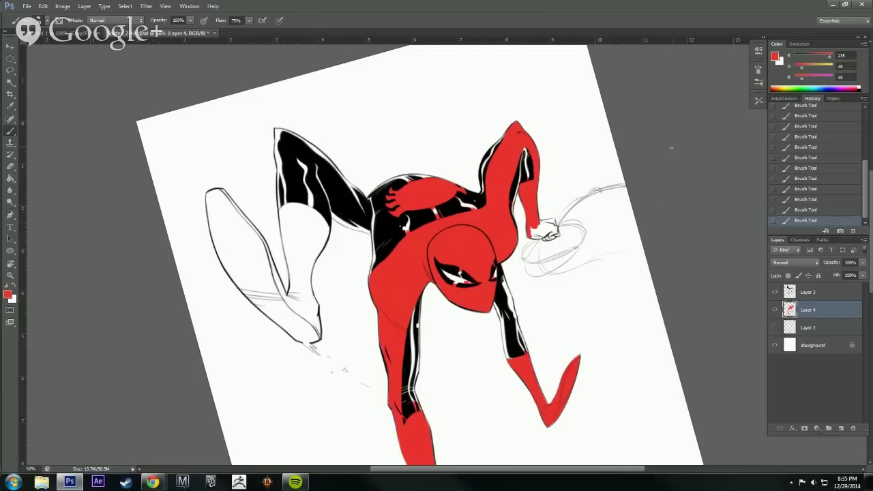
# Paint the bent arm's clenched fist red up to its inked outline.
pyautogui.press('r')
pyautogui.moveTo(644, 218)
pyautogui.mouseDown()
pyautogui.moveTo(585, 355)
pyautogui.moveTo(492, 339)
pyautogui.mouseUp()
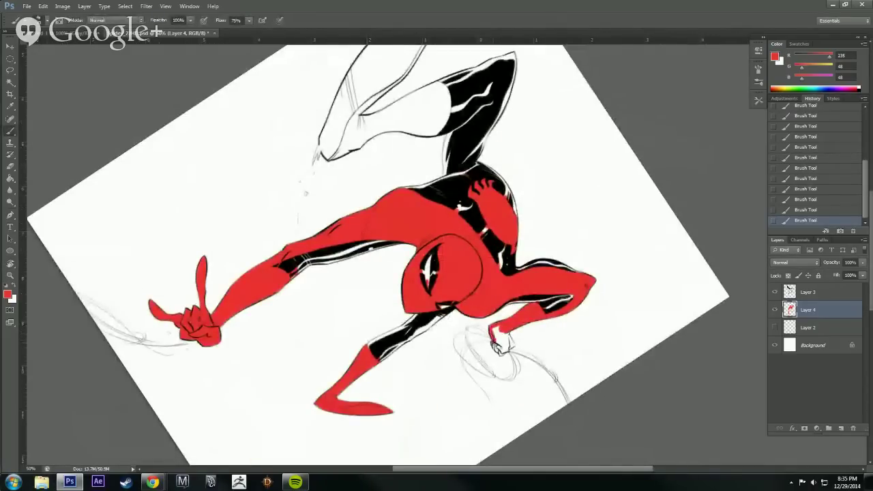
pyautogui.moveTo(493, 345)
pyautogui.mouseDown()
pyautogui.moveTo(498, 355)
pyautogui.moveTo(494, 334)
pyautogui.moveTo(512, 345)
pyautogui.mouseUp()
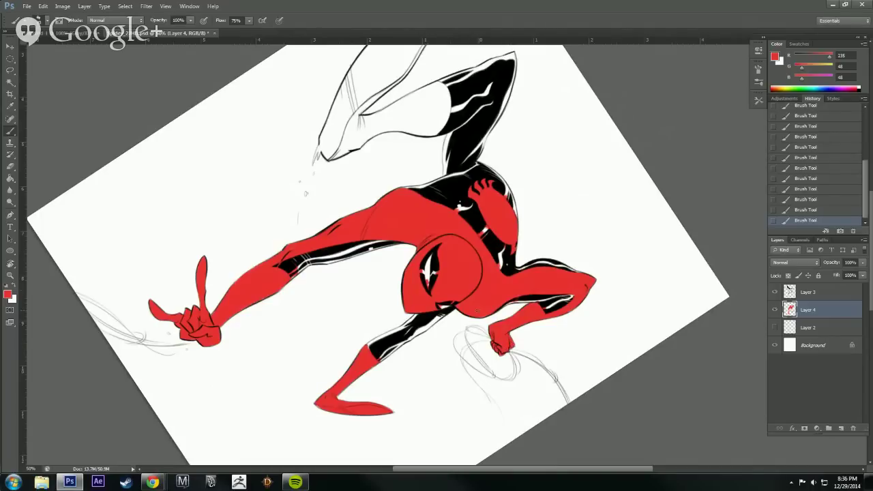
# Dab red over the smear and specks beneath the raised foot's toe, and erase stray paint along the foot.
pyautogui.press('r')
pyautogui.moveTo(585, 384); pyautogui.dragTo(658, 352)
pyautogui.press('space')
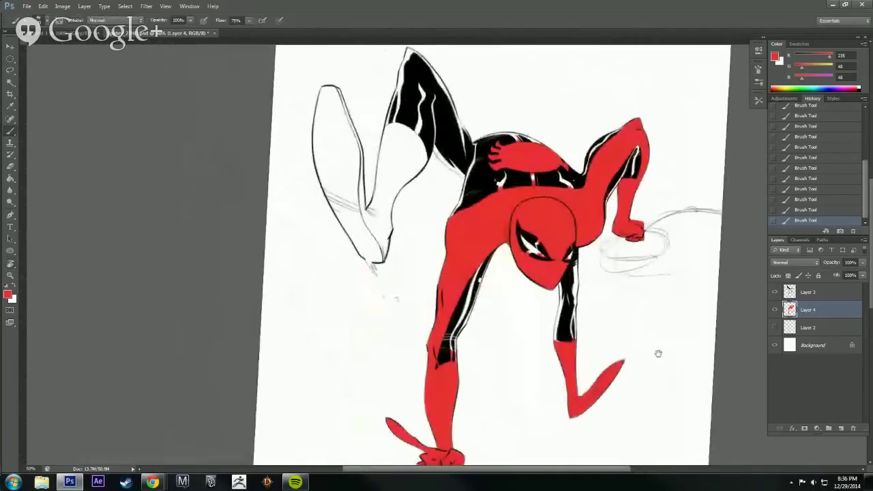
pyautogui.moveTo(626, 311); pyautogui.dragTo(638, 305)
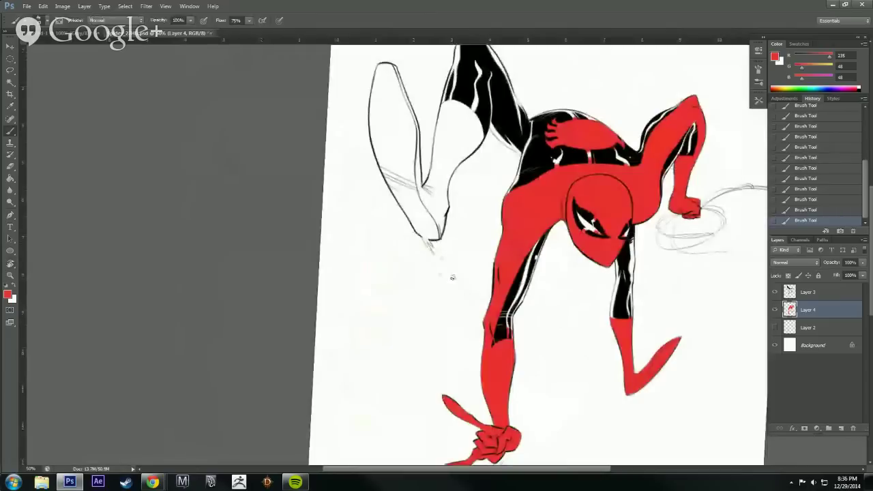
pyautogui.moveTo(454, 277); pyautogui.dragTo(452, 275)
pyautogui.moveTo(419, 234); pyautogui.dragTo(430, 251)
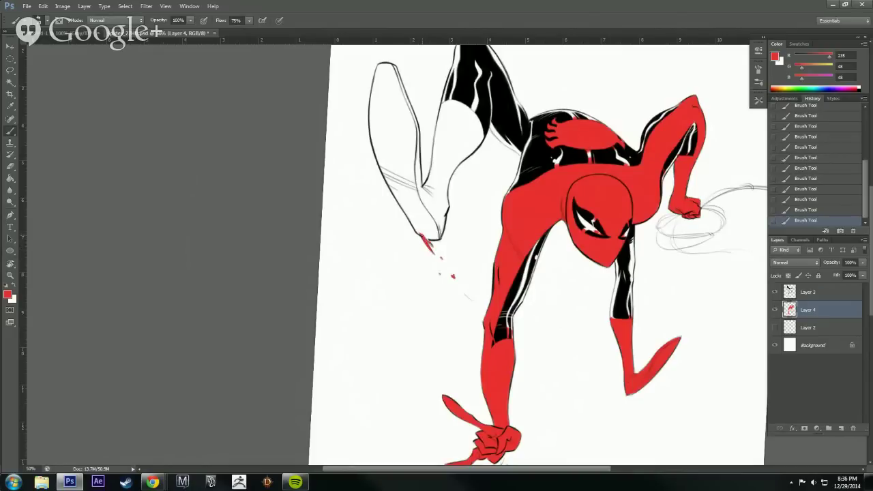
pyautogui.press('e')
pyautogui.moveTo(418, 232)
pyautogui.mouseDown()
pyautogui.moveTo(400, 197)
pyautogui.moveTo(404, 209)
pyautogui.moveTo(417, 221)
pyautogui.moveTo(410, 206)
pyautogui.moveTo(425, 217)
pyautogui.moveTo(406, 174)
pyautogui.moveTo(421, 208)
pyautogui.moveTo(386, 163)
pyautogui.mouseUp()
# Fill the raised foot's sole with red from the toe to the heel, closing the gaps along its edges.
pyautogui.press('b')
pyautogui.moveTo(400, 200); pyautogui.dragTo(410, 219)
pyautogui.moveTo(386, 178)
pyautogui.mouseDown()
pyautogui.moveTo(370, 108)
pyautogui.moveTo(389, 165)
pyautogui.moveTo(389, 139)
pyautogui.moveTo(416, 193)
pyautogui.moveTo(405, 130)
pyautogui.mouseUp()
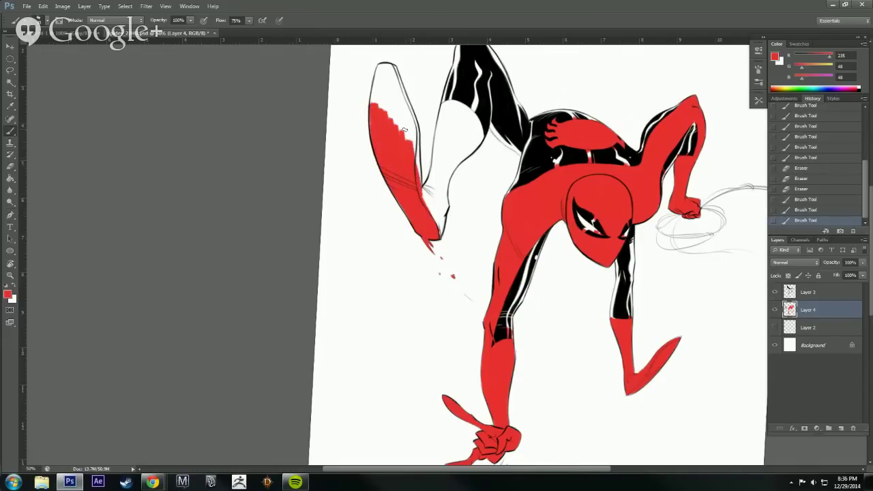
pyautogui.moveTo(372, 89)
pyautogui.mouseDown()
pyautogui.moveTo(385, 107)
pyautogui.moveTo(386, 91)
pyautogui.moveTo(413, 148)
pyautogui.moveTo(403, 103)
pyautogui.moveTo(385, 87)
pyautogui.mouseUp()
pyautogui.moveTo(414, 140)
pyautogui.mouseDown()
pyautogui.moveTo(399, 88)
pyautogui.moveTo(385, 80)
pyautogui.moveTo(380, 98)
pyautogui.mouseUp()
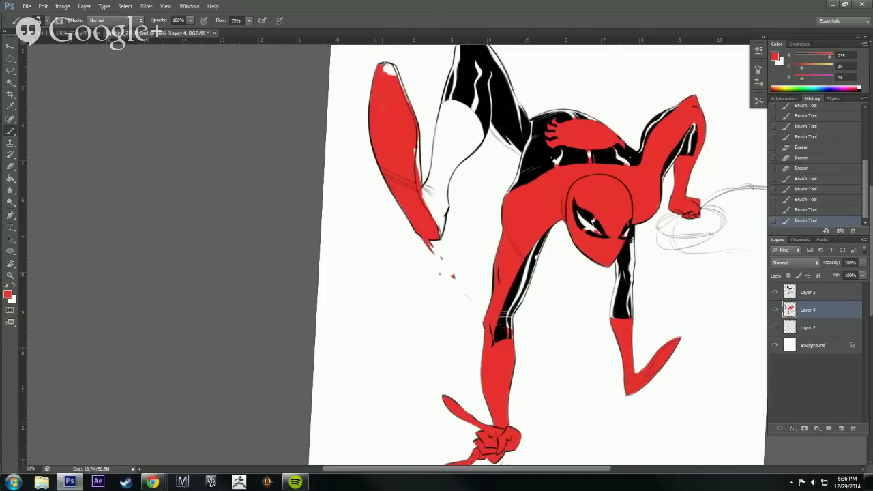
pyautogui.moveTo(384, 65); pyautogui.dragTo(402, 94)
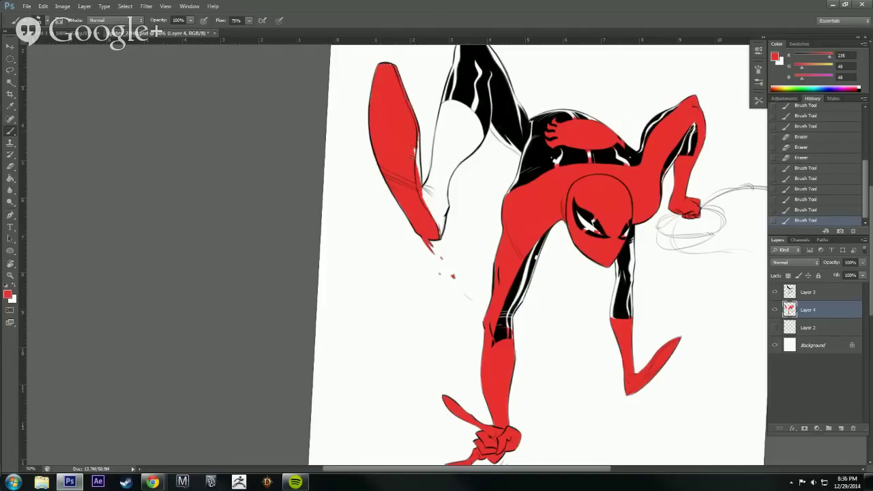
pyautogui.moveTo(415, 173); pyautogui.dragTo(416, 134)
# Fill the raised leg's calf and ankle with red from the black thigh panel down to the foot.
pyautogui.moveTo(421, 172)
pyautogui.mouseDown()
pyautogui.moveTo(424, 191)
pyautogui.moveTo(443, 102)
pyautogui.moveTo(457, 136)
pyautogui.moveTo(476, 102)
pyautogui.moveTo(477, 144)
pyautogui.moveTo(456, 163)
pyautogui.moveTo(477, 137)
pyautogui.mouseUp()
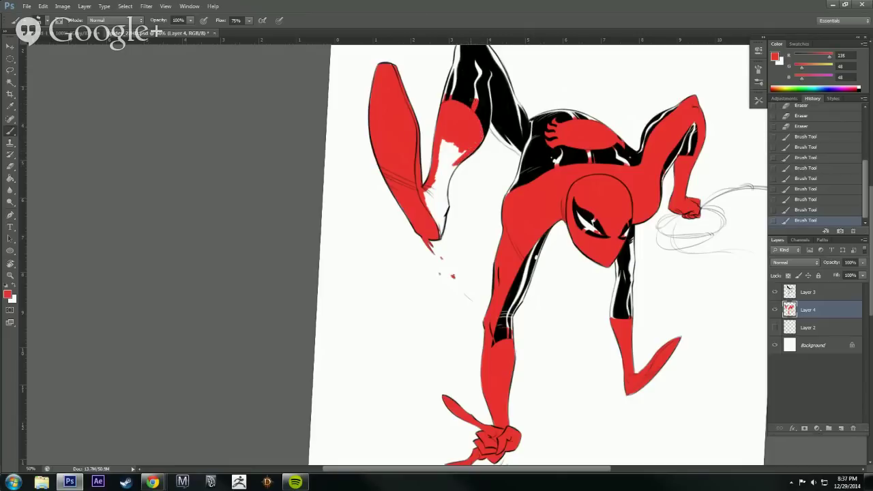
pyautogui.moveTo(429, 208)
pyautogui.mouseDown()
pyautogui.moveTo(440, 140)
pyautogui.moveTo(439, 184)
pyautogui.moveTo(463, 148)
pyautogui.mouseUp()
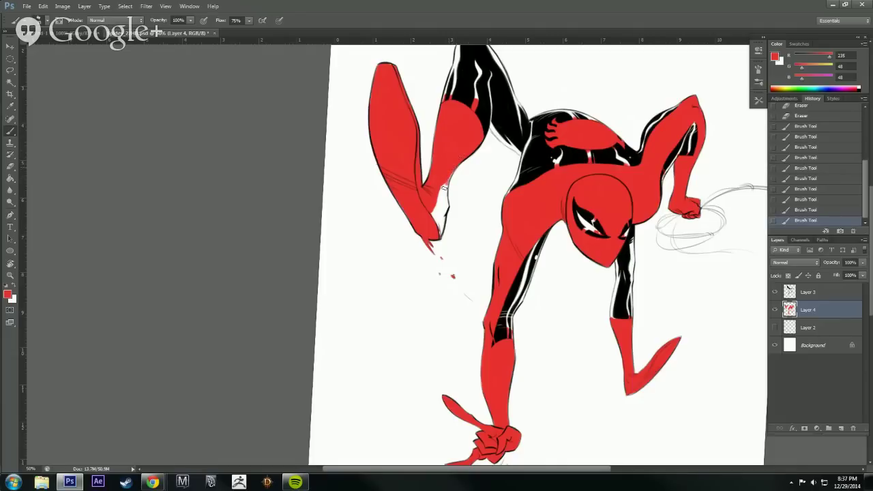
pyautogui.moveTo(444, 194)
pyautogui.mouseDown()
pyautogui.moveTo(443, 214)
pyautogui.moveTo(432, 215)
pyautogui.moveTo(440, 232)
pyautogui.moveTo(443, 220)
pyautogui.mouseUp()
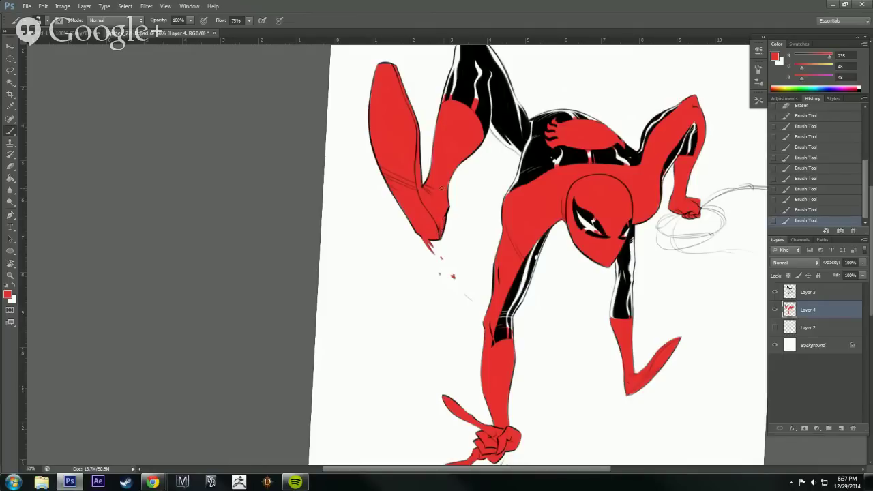
# Swap the foreground and background colors and set the foreground to a medium blue, RGB 48, 86, 149.
pyautogui.hotkey('ctrl', '-')
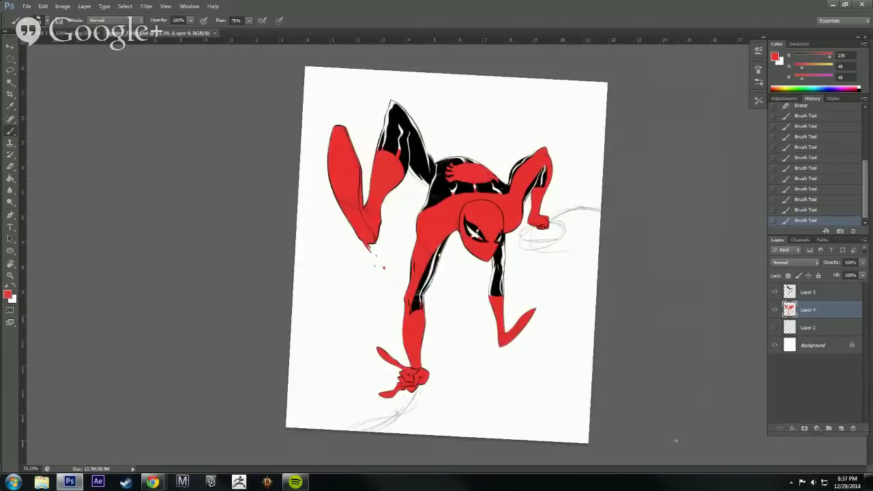
pyautogui.press('x')
pyautogui.click(7, 294)
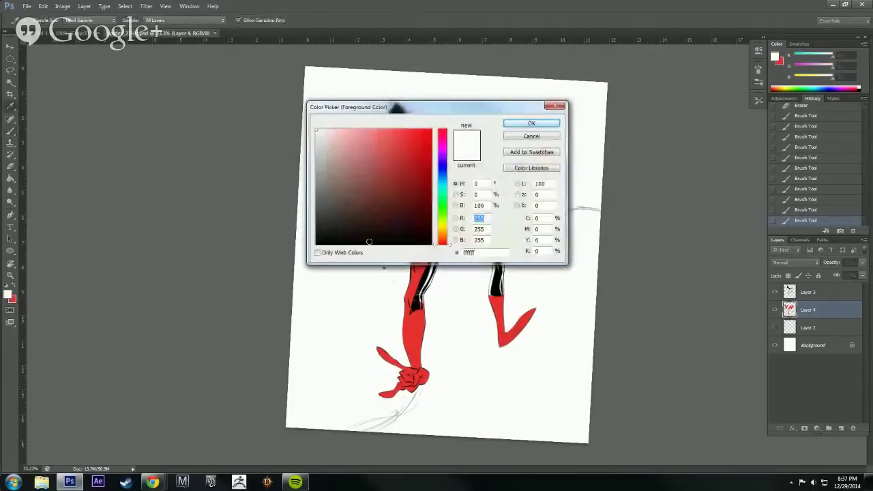
pyautogui.moveTo(444, 159)
pyautogui.mouseDown()
pyautogui.moveTo(441, 175)
pyautogui.moveTo(393, 177)
pyautogui.mouseUp()
pyautogui.click(531, 124)
# Paint the white highlights in the front arm's black panel blue, and touch blue into the mask's eye outline.
pyautogui.keyDown('ctrl'); pyautogui.click(447, 268); pyautogui.keyUp('ctrl')
pyautogui.keyDown('ctrl'); pyautogui.click(447, 271); pyautogui.keyUp('ctrl')
pyautogui.moveTo(450, 314); pyautogui.dragTo(573, 320)
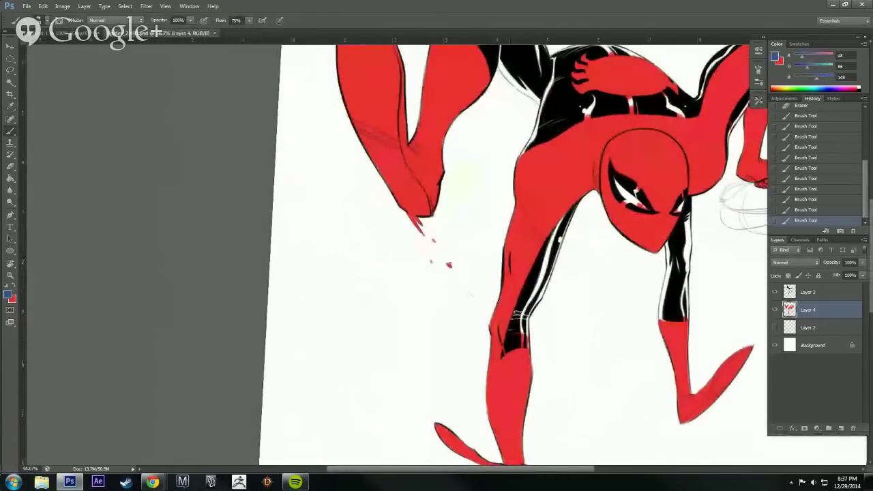
pyautogui.moveTo(523, 305)
pyautogui.mouseDown()
pyautogui.moveTo(517, 336)
pyautogui.moveTo(504, 352)
pyautogui.mouseUp()
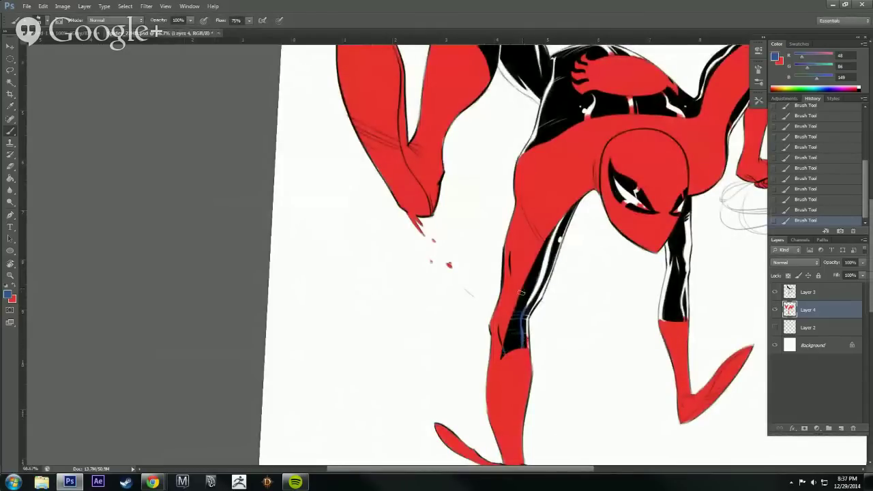
pyautogui.moveTo(527, 329)
pyautogui.mouseDown()
pyautogui.moveTo(526, 346)
pyautogui.moveTo(524, 319)
pyautogui.moveTo(540, 276)
pyautogui.moveTo(533, 278)
pyautogui.moveTo(548, 245)
pyautogui.moveTo(541, 286)
pyautogui.moveTo(556, 238)
pyautogui.moveTo(547, 279)
pyautogui.moveTo(559, 231)
pyautogui.moveTo(545, 254)
pyautogui.moveTo(550, 243)
pyautogui.mouseUp()
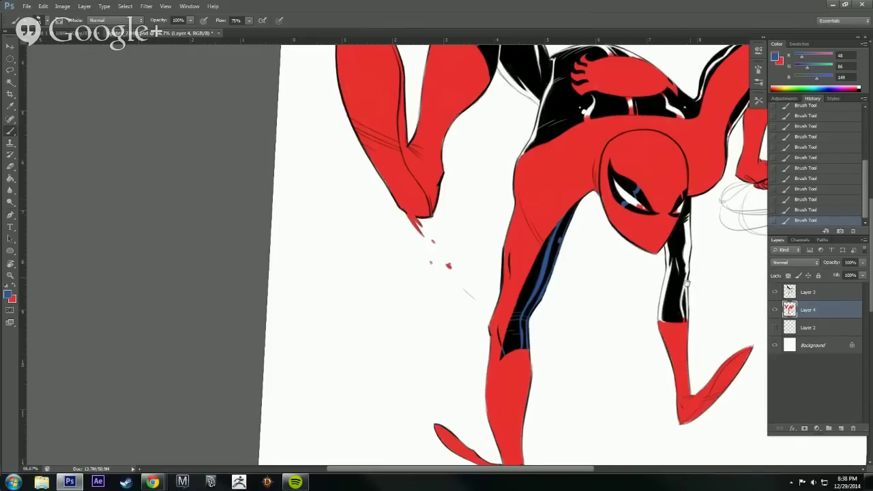
# Paint blue into the upper part of the inner-edge highlight on the leg behind the head.
pyautogui.press('space')
pyautogui.moveTo(686, 240); pyautogui.dragTo(660, 322)
pyautogui.press('r')
pyautogui.moveTo(654, 279); pyautogui.dragTo(654, 250)
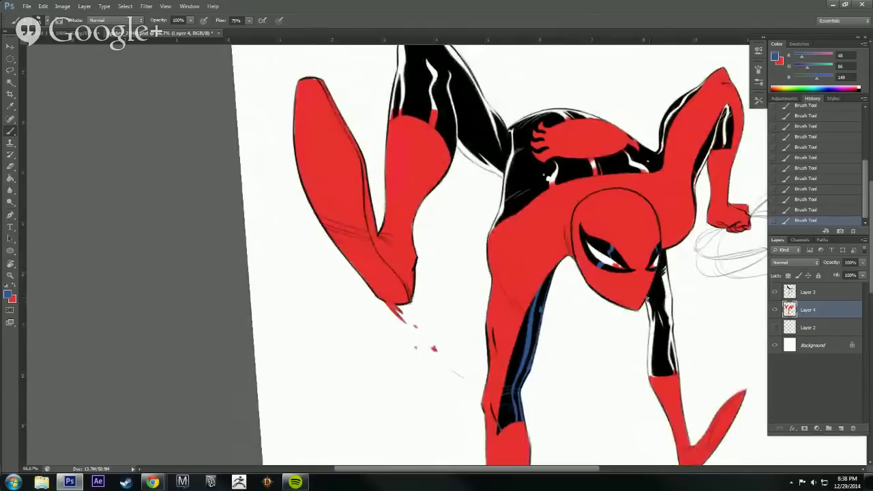
pyautogui.moveTo(647, 301); pyautogui.dragTo(652, 320)
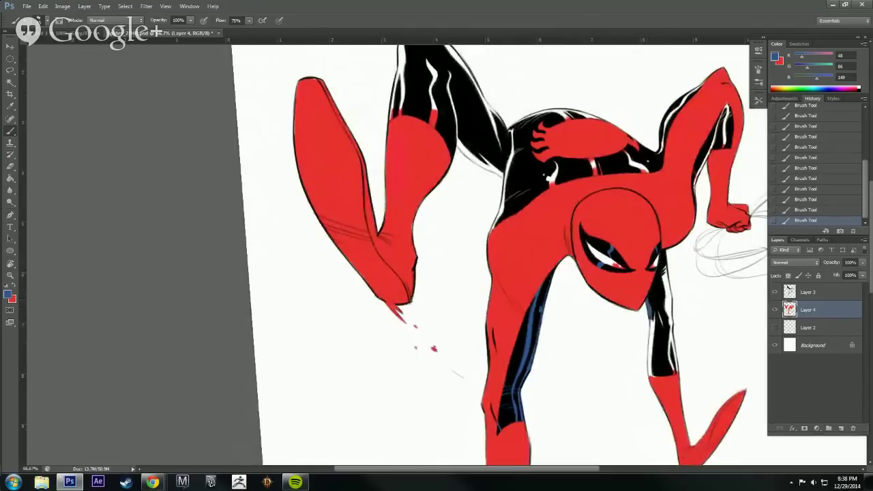
# Fill the Background layer with the costume red using the Paint Bucket.
pyautogui.click(812, 345)
pyautogui.press('x')
pyautogui.press('g')
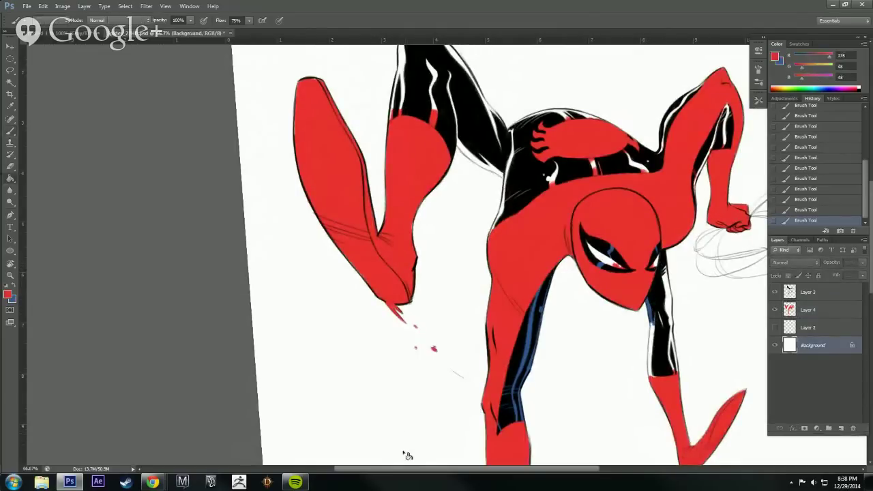
pyautogui.click(424, 437)
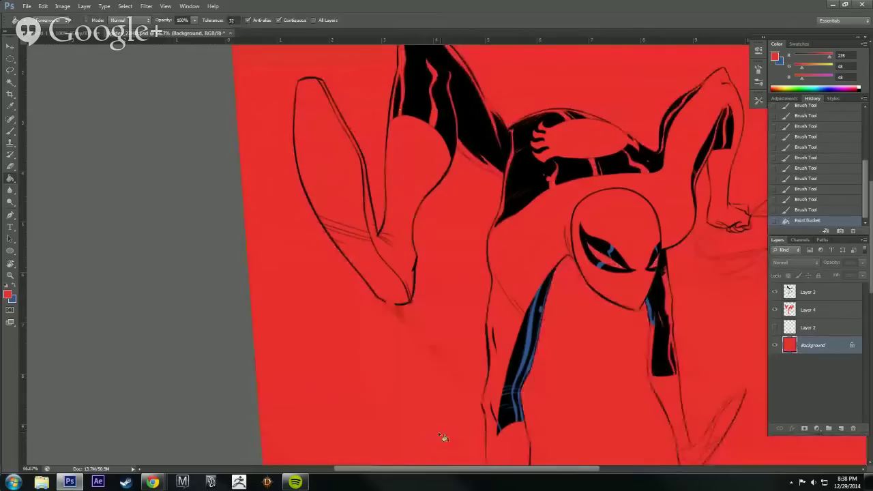
# Paint both mask eyes solid white on Layer 4, undoing the stray white stroke made on the Background layer.
pyautogui.press('x')
pyautogui.press('b')
pyautogui.moveTo(592, 252)
pyautogui.mouseDown()
pyautogui.moveTo(605, 262)
pyautogui.moveTo(599, 256)
pyautogui.mouseUp()
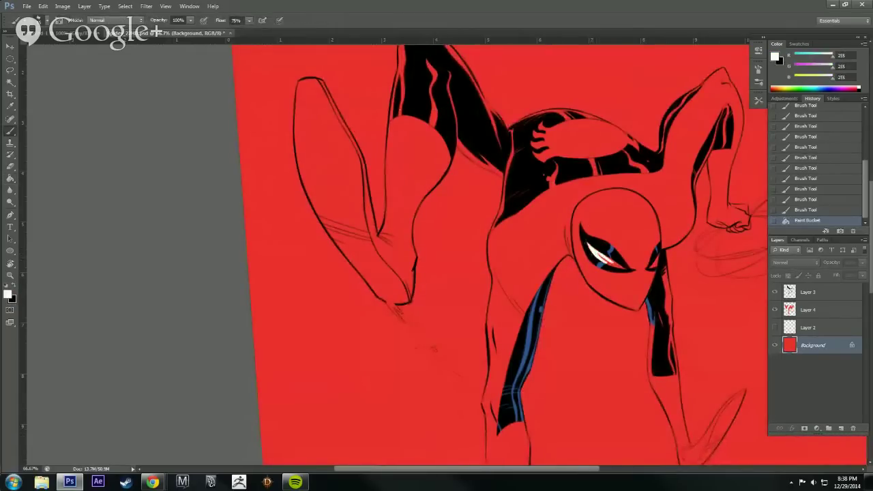
pyautogui.hotkey('ctrl', 'z')
pyautogui.click(789, 308)
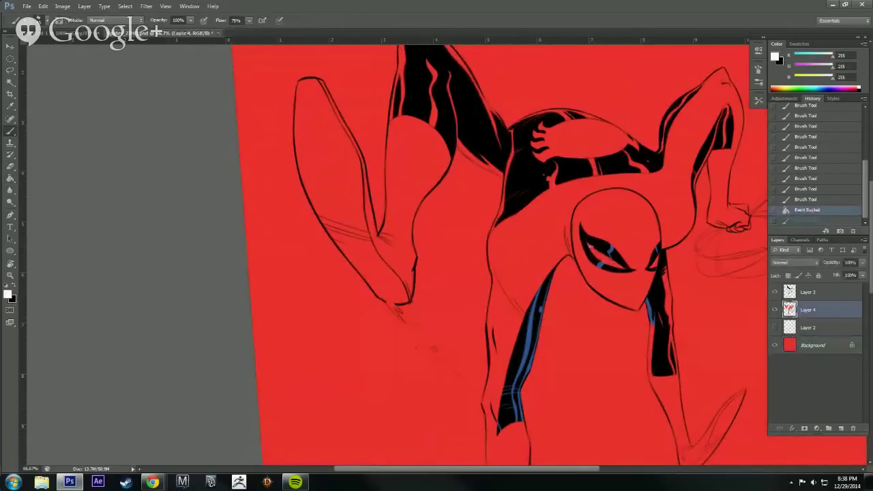
pyautogui.moveTo(591, 247)
pyautogui.mouseDown()
pyautogui.moveTo(623, 269)
pyautogui.moveTo(603, 260)
pyautogui.moveTo(621, 269)
pyautogui.moveTo(652, 265)
pyautogui.moveTo(663, 243)
pyautogui.mouseUp()
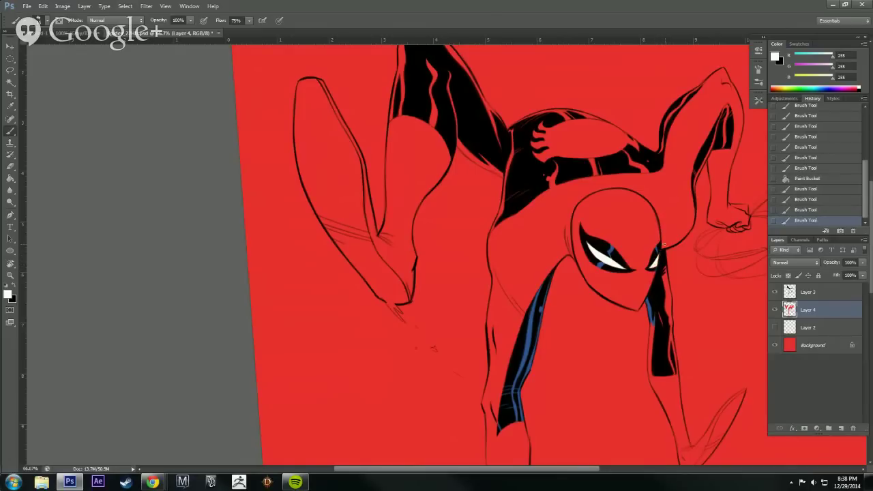
# Fill the Background layer with white using the Paint Bucket.
pyautogui.click(802, 343)
pyautogui.press('g')
pyautogui.click(710, 344)
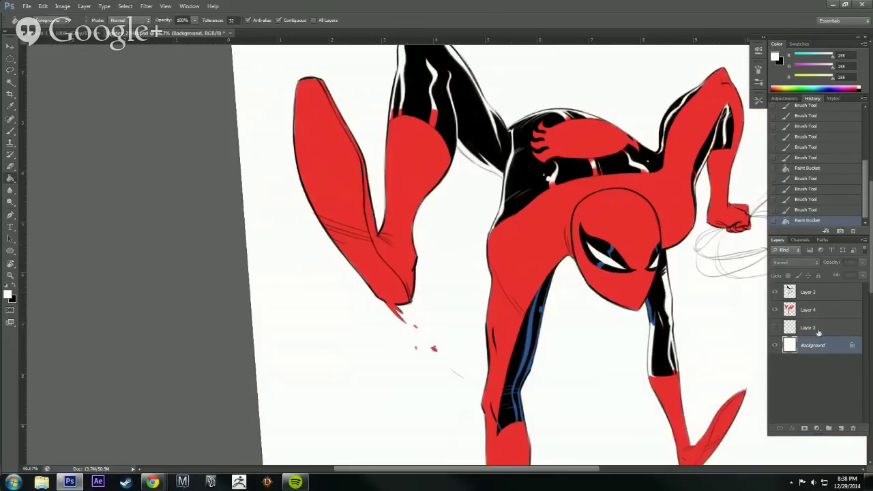
# Sample the blue from the front arm and paint the remaining inner-edge highlight of the leg behind the head on Layer 4.
pyautogui.click(822, 310)
pyautogui.press('x')
pyautogui.press('b')
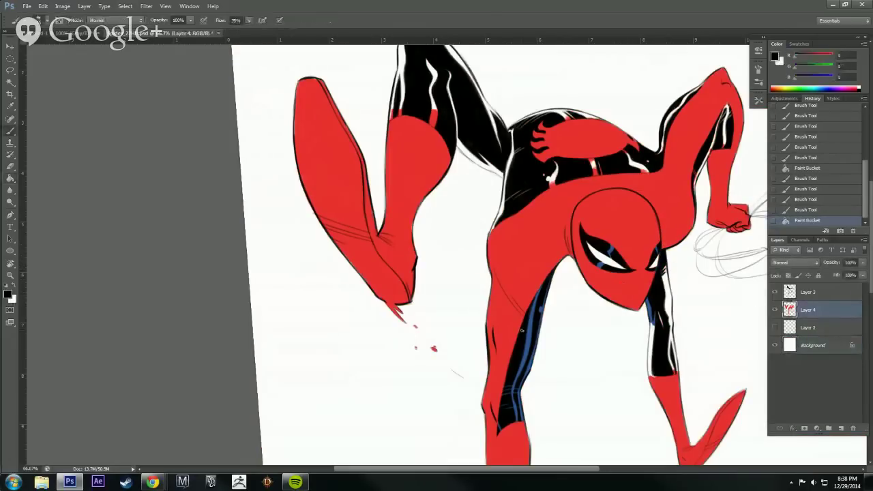
pyautogui.keyDown('alt'); pyautogui.click(530, 330); pyautogui.keyUp('alt')
pyautogui.moveTo(655, 308); pyautogui.dragTo(658, 320)
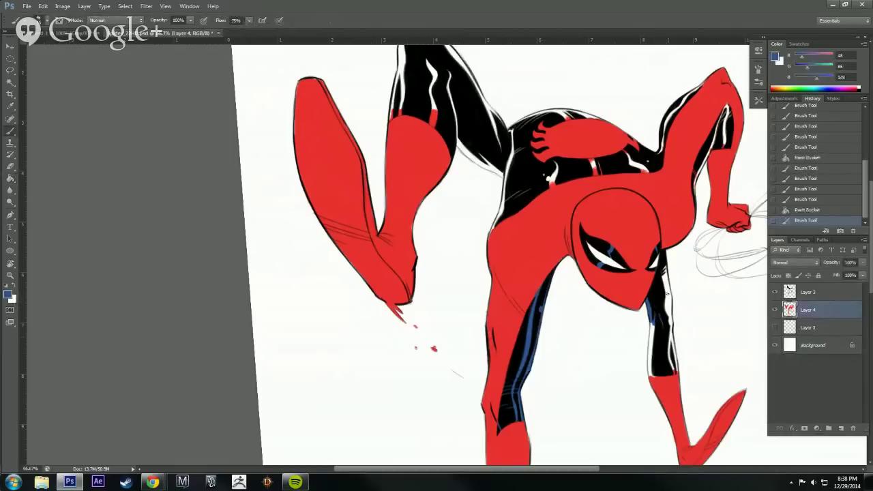
pyautogui.click(774, 310)
pyautogui.click(775, 310)
pyautogui.moveTo(650, 373); pyautogui.dragTo(653, 353)
pyautogui.moveTo(655, 345); pyautogui.dragTo(659, 328)
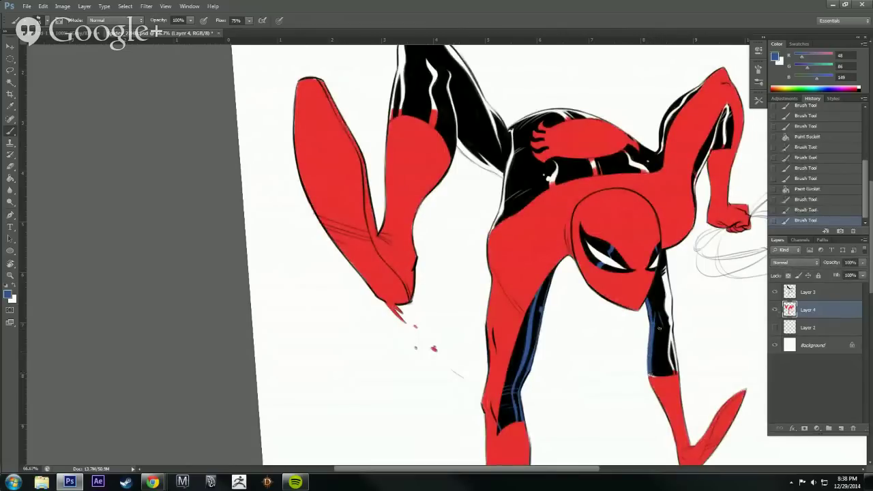
# Tidy the red boot edge on the leg behind the head and paint its outer highlight blue from boot to mask.
pyautogui.keyDown('alt'); pyautogui.click(671, 387); pyautogui.keyUp('alt')
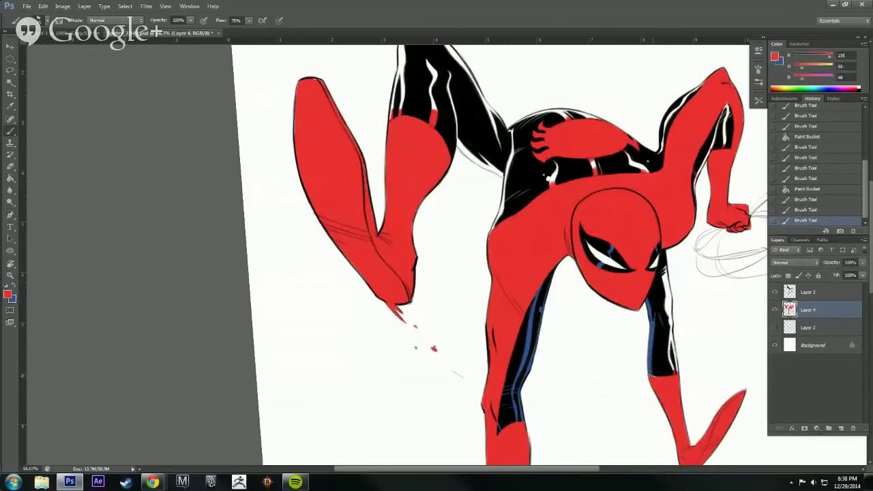
pyautogui.moveTo(650, 377); pyautogui.dragTo(675, 361)
pyautogui.press('x')
pyautogui.moveTo(672, 367); pyautogui.dragTo(668, 343)
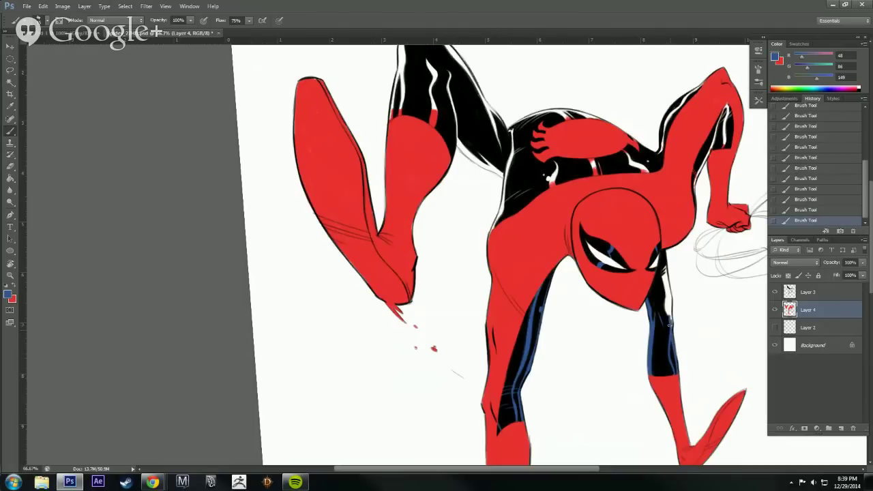
pyautogui.moveTo(667, 319)
pyautogui.mouseDown()
pyautogui.moveTo(663, 269)
pyautogui.moveTo(666, 294)
pyautogui.moveTo(668, 266)
pyautogui.mouseUp()
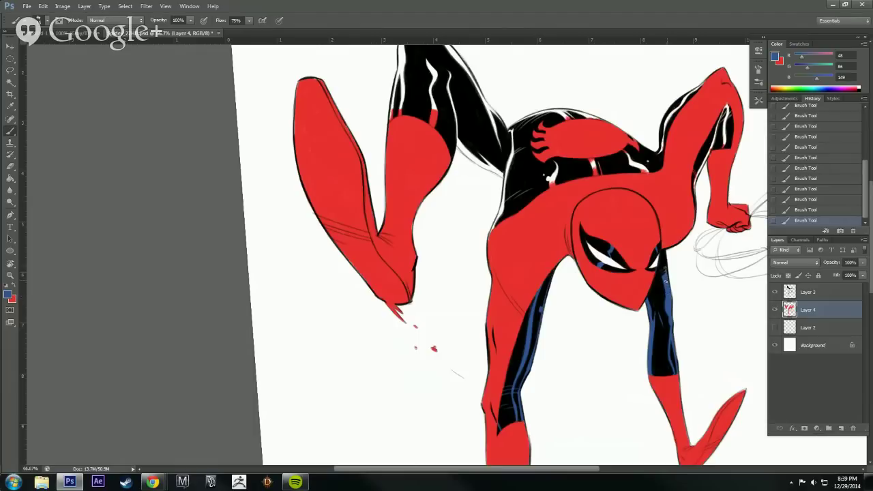
# Paint the white highlights blue in the bent arm's inner black panels, from the elbow to the armpit.
pyautogui.keyDown('alt'); pyautogui.click(695, 293); pyautogui.keyUp('alt')
pyautogui.keyDown('alt'); pyautogui.click(694, 290); pyautogui.keyUp('alt')
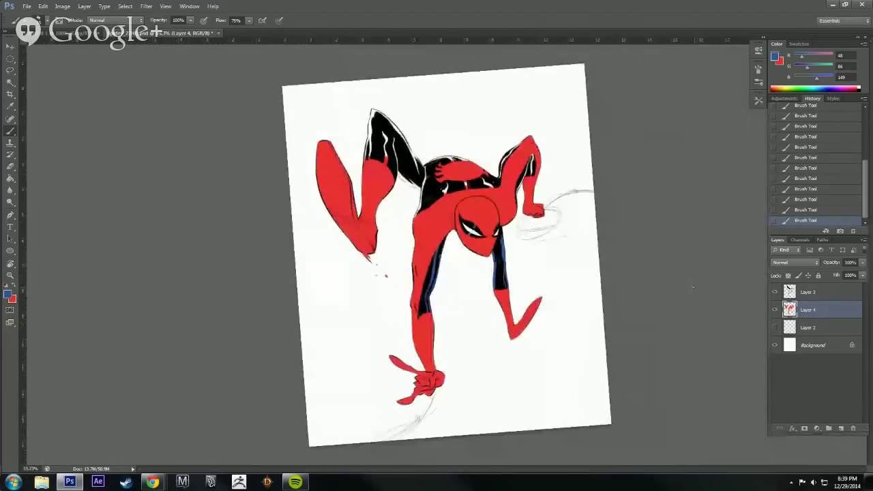
pyautogui.press('r')
pyautogui.moveTo(692, 286); pyautogui.dragTo(492, 390)
pyautogui.keyDown('ctrl'); pyautogui.click(491, 391); pyautogui.keyUp('ctrl')
pyautogui.keyDown('ctrl'); pyautogui.click(493, 391); pyautogui.keyUp('ctrl')
pyautogui.keyDown('ctrl'); pyautogui.click(493, 390); pyautogui.keyUp('ctrl')
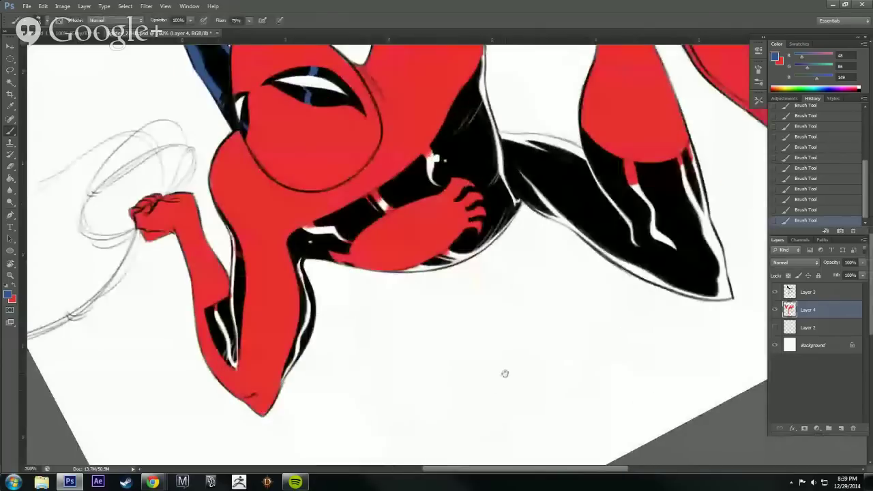
pyautogui.moveTo(409, 309); pyautogui.dragTo(634, 361)
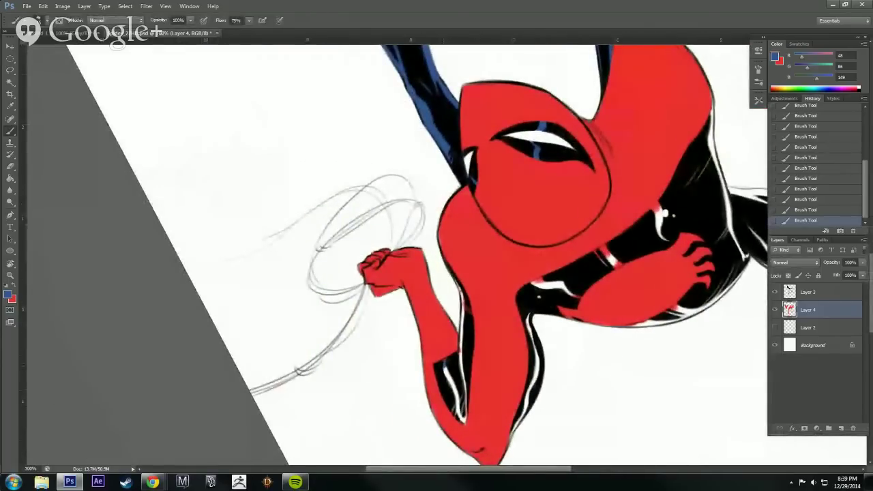
pyautogui.moveTo(444, 361)
pyautogui.mouseDown()
pyautogui.moveTo(461, 416)
pyautogui.moveTo(461, 305)
pyautogui.moveTo(466, 319)
pyautogui.mouseUp()
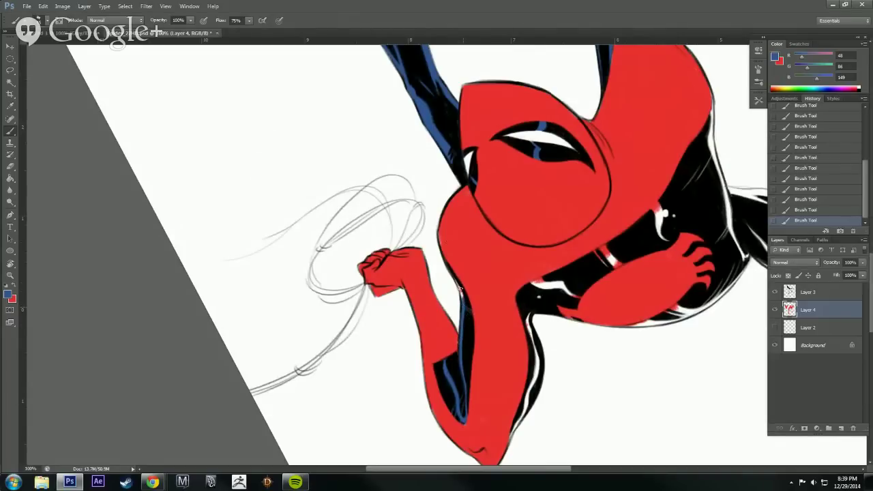
pyautogui.moveTo(460, 289)
pyautogui.mouseDown()
pyautogui.moveTo(462, 299)
pyautogui.moveTo(457, 282)
pyautogui.mouseUp()
# Paint the highlight along the back edge of the bent upper arm blue, from the shoulder to the elbow.
pyautogui.press('r')
pyautogui.moveTo(554, 413)
pyautogui.mouseDown()
pyautogui.moveTo(628, 142)
pyautogui.moveTo(428, 113)
pyautogui.mouseUp()
pyautogui.press('b')
pyautogui.moveTo(577, 252); pyautogui.dragTo(623, 328)
pyautogui.press('x')
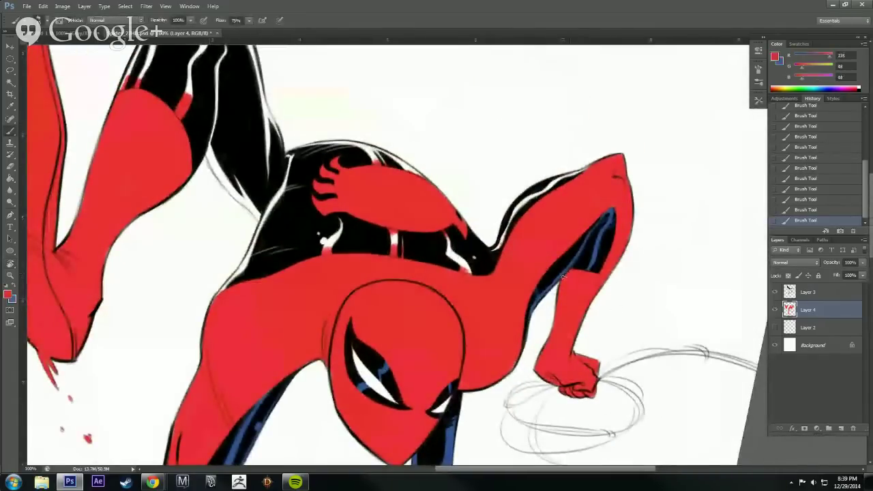
pyautogui.press('x')
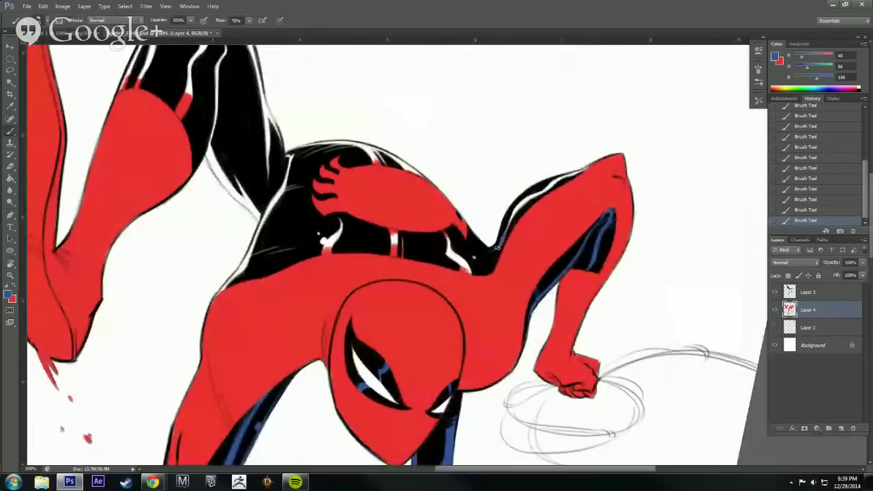
pyautogui.moveTo(496, 249)
pyautogui.mouseDown()
pyautogui.moveTo(536, 190)
pyautogui.moveTo(591, 163)
pyautogui.mouseUp()
# Paint the white highlights in the black back panel between the spider emblem and the red shoulders blue.
pyautogui.press('r')
pyautogui.moveTo(660, 213)
pyautogui.mouseDown()
pyautogui.moveTo(644, 150)
pyautogui.moveTo(603, 102)
pyautogui.moveTo(545, 71)
pyautogui.mouseUp()
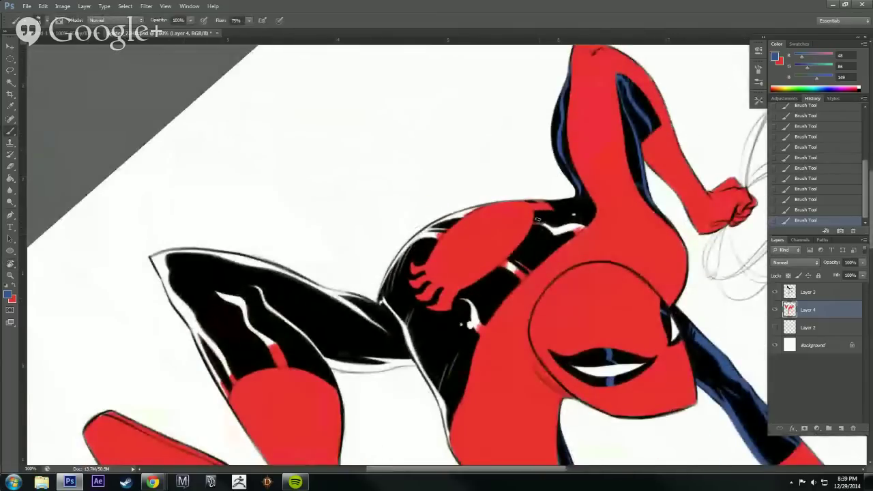
pyautogui.moveTo(535, 223); pyautogui.dragTo(575, 231)
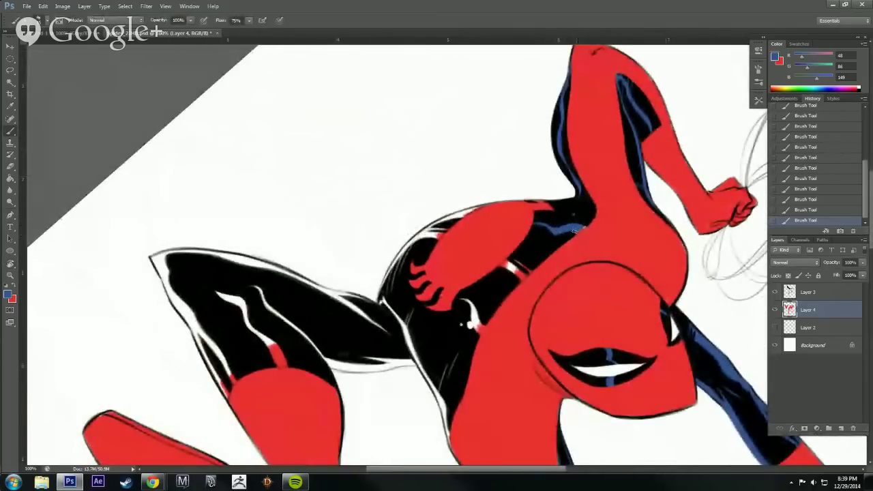
pyautogui.moveTo(514, 261)
pyautogui.mouseDown()
pyautogui.moveTo(507, 268)
pyautogui.moveTo(524, 264)
pyautogui.mouseUp()
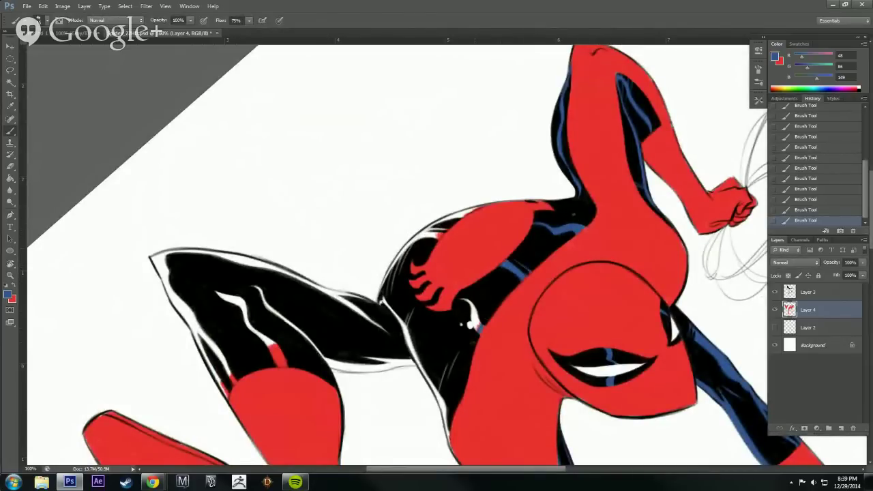
pyautogui.moveTo(475, 324); pyautogui.dragTo(463, 303)
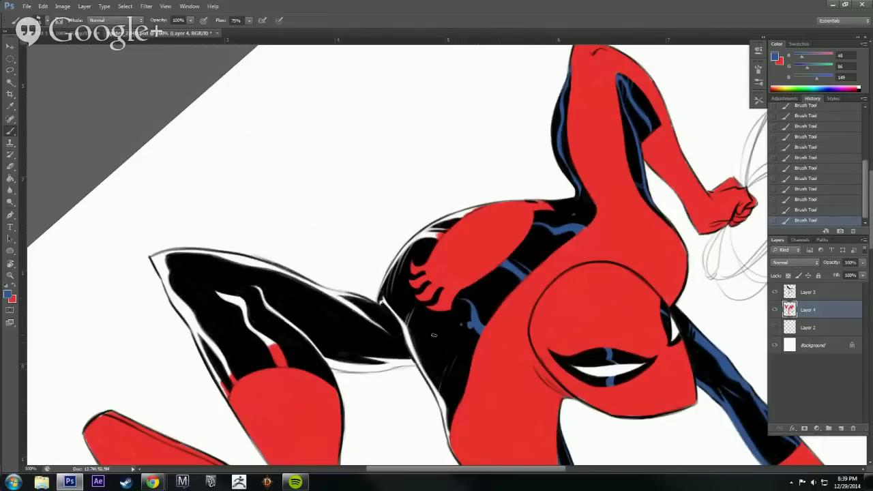
# Paint the highlight along the side of the torso blue, from the hip up to the red shoulder.
pyautogui.moveTo(382, 303)
pyautogui.mouseDown()
pyautogui.moveTo(415, 357)
pyautogui.moveTo(412, 314)
pyautogui.moveTo(411, 352)
pyautogui.moveTo(440, 400)
pyautogui.mouseUp()
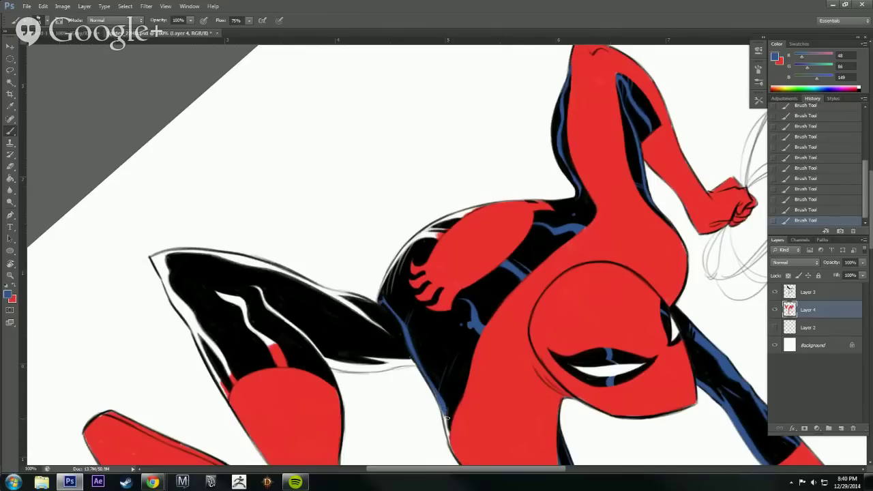
pyautogui.moveTo(445, 440)
pyautogui.mouseDown()
pyautogui.moveTo(444, 422)
pyautogui.moveTo(448, 444)
pyautogui.mouseUp()
# Paint the highlights along the lower back's outer edge blue, from the hip around to the spider emblem's body.
pyautogui.keyDown('alt'); pyautogui.click(571, 329); pyautogui.keyUp('alt')
pyautogui.keyDown('alt'); pyautogui.click(571, 329); pyautogui.keyUp('alt')
pyautogui.press('r')
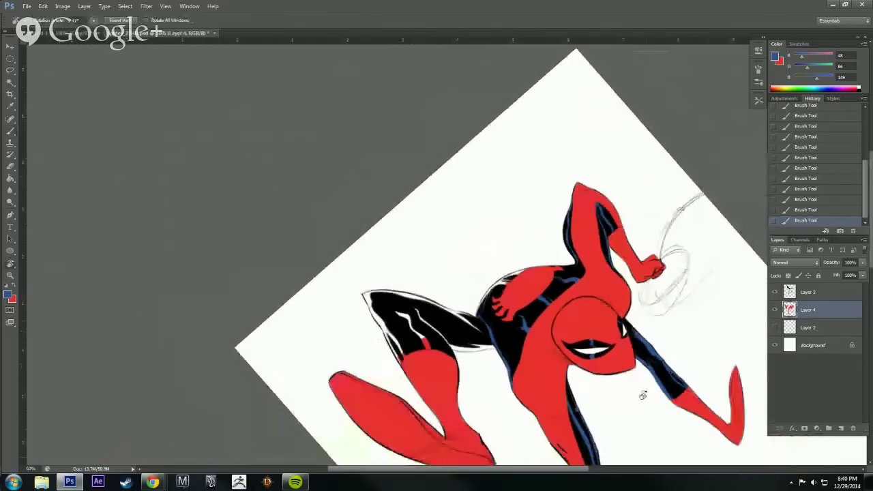
pyautogui.moveTo(643, 394)
pyautogui.mouseDown()
pyautogui.moveTo(667, 184)
pyautogui.moveTo(592, 48)
pyautogui.mouseUp()
pyautogui.click(488, 213)
pyautogui.click(488, 212)
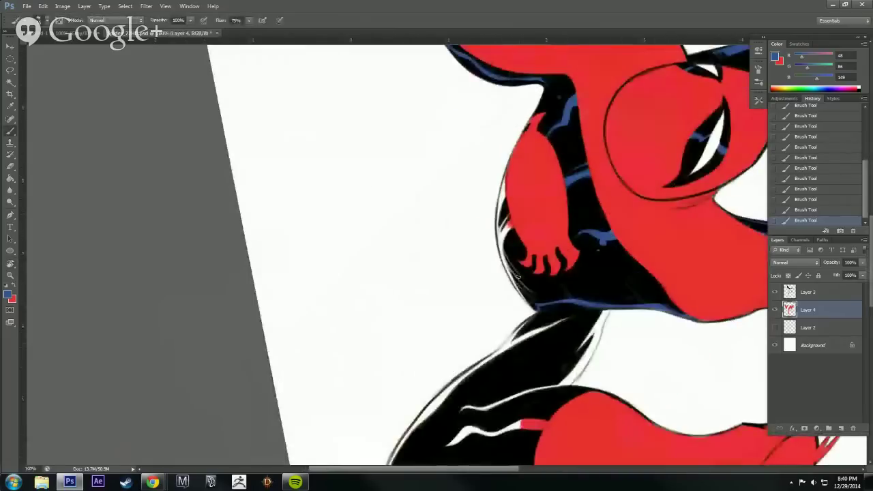
pyautogui.moveTo(512, 278); pyautogui.dragTo(532, 307)
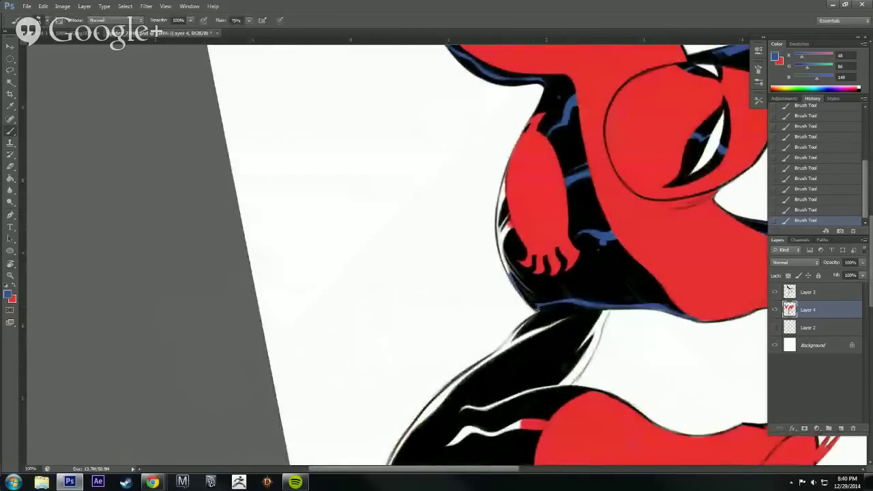
pyautogui.moveTo(508, 262)
pyautogui.mouseDown()
pyautogui.moveTo(530, 296)
pyautogui.moveTo(498, 240)
pyautogui.moveTo(500, 219)
pyautogui.moveTo(510, 222)
pyautogui.moveTo(498, 201)
pyautogui.moveTo(499, 217)
pyautogui.moveTo(504, 176)
pyautogui.moveTo(502, 192)
pyautogui.mouseUp()
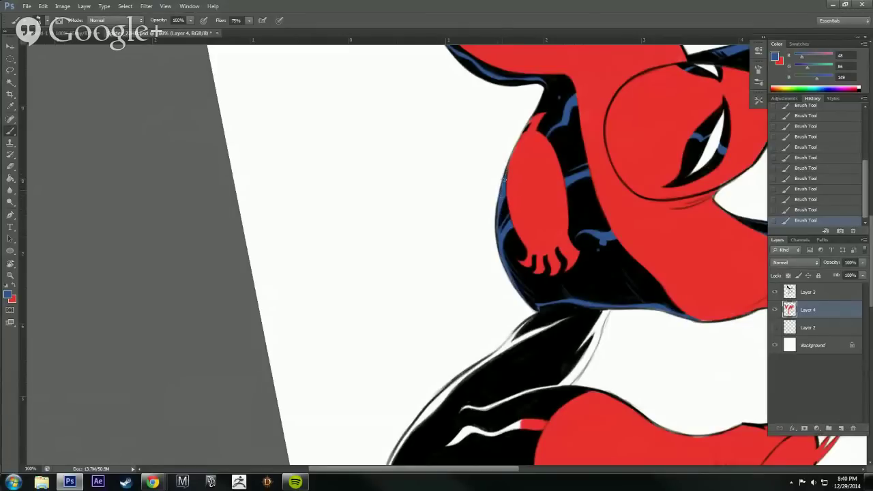
# Paint the raised thigh's middle highlights, underside edge and the highlights near the hip blue.
pyautogui.hotkey('ctrl', '-')
pyautogui.hotkey('ctrl', '-')
pyautogui.hotkey('ctrl', '-')
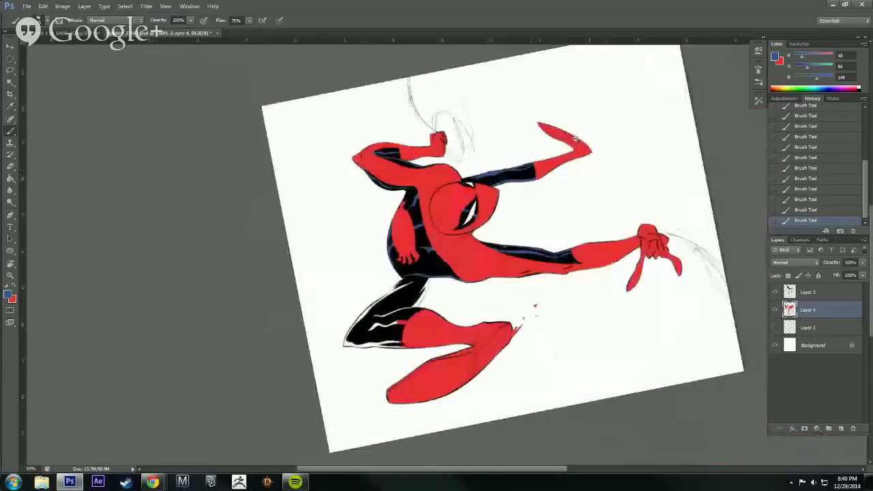
pyautogui.press('r')
pyautogui.moveTo(471, 92)
pyautogui.mouseDown()
pyautogui.moveTo(649, 279)
pyautogui.moveTo(725, 382)
pyautogui.mouseUp()
pyautogui.press('b')
pyautogui.keyDown('ctrl'); pyautogui.click(592, 292); pyautogui.keyUp('ctrl')
pyautogui.keyDown('ctrl'); pyautogui.click(587, 287); pyautogui.keyUp('ctrl')
pyautogui.keyDown('ctrl'); pyautogui.click(588, 287); pyautogui.keyUp('ctrl')
pyautogui.moveTo(539, 253); pyautogui.dragTo(743, 441)
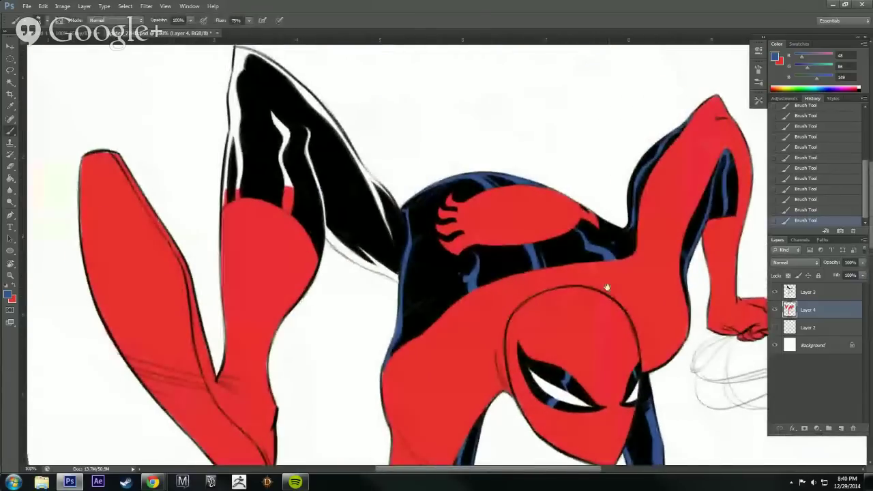
pyautogui.moveTo(600, 281); pyautogui.dragTo(703, 350)
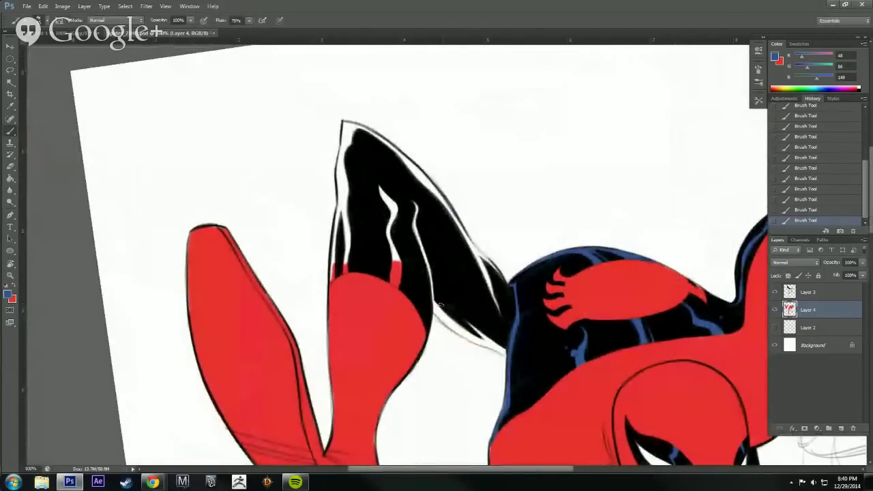
pyautogui.moveTo(397, 286)
pyautogui.mouseDown()
pyautogui.moveTo(382, 196)
pyautogui.moveTo(397, 217)
pyautogui.moveTo(413, 199)
pyautogui.moveTo(432, 304)
pyautogui.moveTo(446, 315)
pyautogui.moveTo(425, 302)
pyautogui.moveTo(471, 340)
pyautogui.moveTo(438, 310)
pyautogui.moveTo(471, 340)
pyautogui.moveTo(450, 329)
pyautogui.moveTo(507, 358)
pyautogui.moveTo(502, 316)
pyautogui.mouseUp()
pyautogui.moveTo(465, 249)
pyautogui.mouseDown()
pyautogui.moveTo(492, 288)
pyautogui.moveTo(503, 280)
pyautogui.mouseUp()
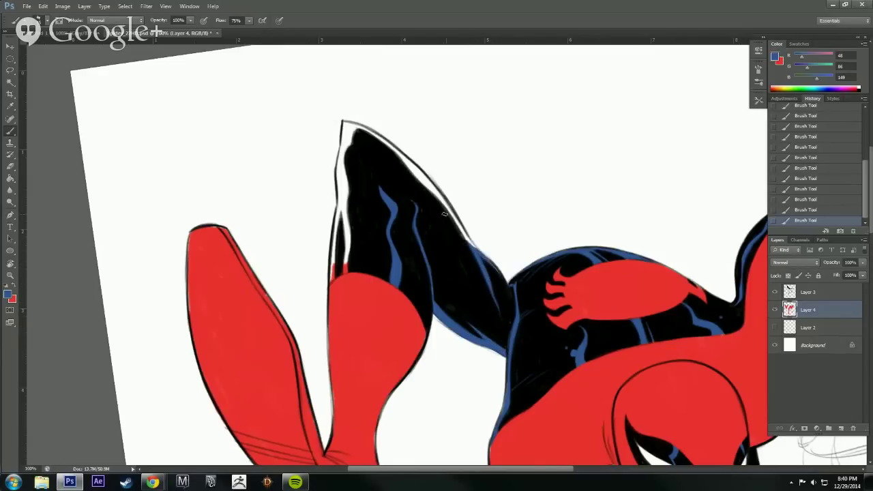
# Paint the raised thigh's remaining outer-edge highlights blue, covering both sides up to the knee tip.
pyautogui.press('r')
pyautogui.moveTo(492, 312)
pyautogui.mouseDown()
pyautogui.moveTo(426, 272)
pyautogui.moveTo(414, 242)
pyautogui.moveTo(431, 306)
pyautogui.moveTo(465, 357)
pyautogui.moveTo(427, 284)
pyautogui.moveTo(471, 375)
pyautogui.moveTo(447, 339)
pyautogui.moveTo(500, 409)
pyautogui.mouseUp()
pyautogui.press('r')
pyautogui.moveTo(593, 335); pyautogui.dragTo(609, 238)
pyautogui.moveTo(537, 216)
pyautogui.mouseDown()
pyautogui.moveTo(562, 270)
pyautogui.moveTo(549, 209)
pyautogui.moveTo(580, 313)
pyautogui.moveTo(564, 279)
pyautogui.moveTo(584, 345)
pyautogui.moveTo(577, 348)
pyautogui.moveTo(586, 348)
pyautogui.mouseUp()
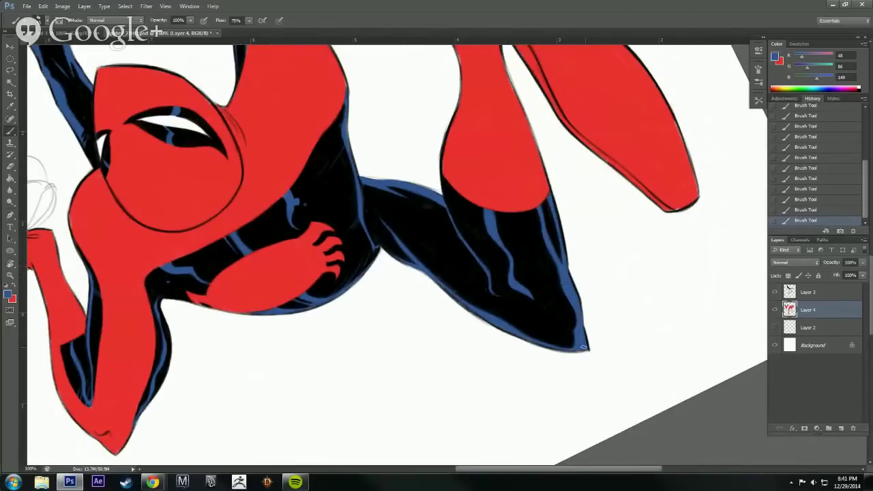
pyautogui.press('r')
pyautogui.moveTo(636, 325); pyautogui.dragTo(383, 347)
pyautogui.keyDown('alt'); pyautogui.click(670, 271); pyautogui.keyUp('alt')
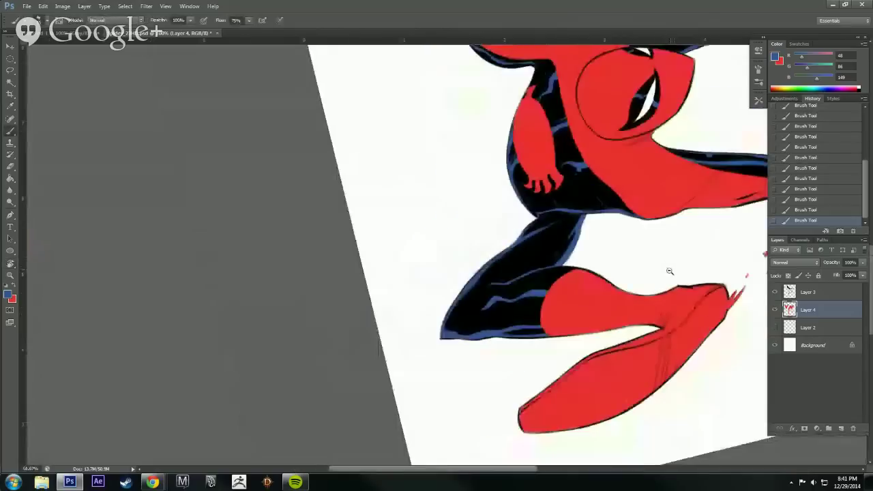
# Examine the coloring across the whole figure, with the canvas returned to its upright orientation.
pyautogui.keyDown('alt'); pyautogui.click(670, 272); pyautogui.keyUp('alt')
pyautogui.press('r')
pyautogui.moveTo(669, 368); pyautogui.dragTo(385, 389)
pyautogui.press('space')
pyautogui.moveTo(667, 335); pyautogui.dragTo(613, 272)
pyautogui.moveTo(635, 375); pyautogui.dragTo(639, 277)
pyautogui.press('r')
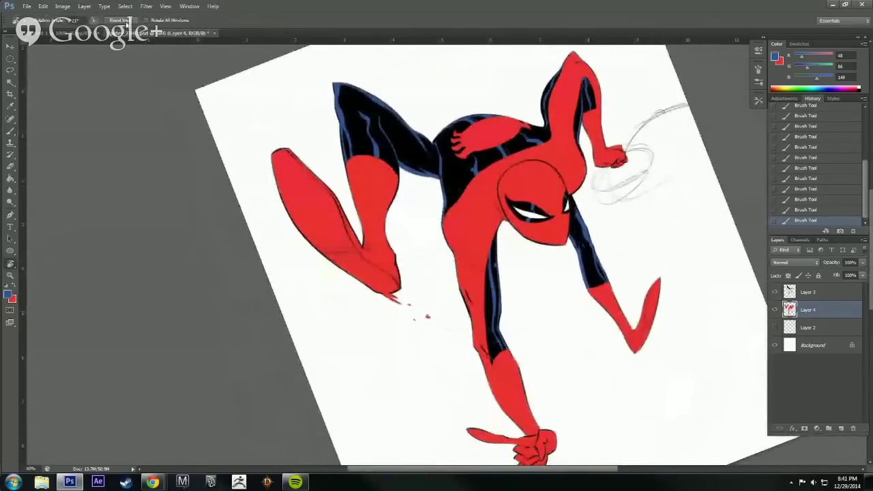
pyautogui.click(126, 23)
pyautogui.hotkey('ctrl', '-')
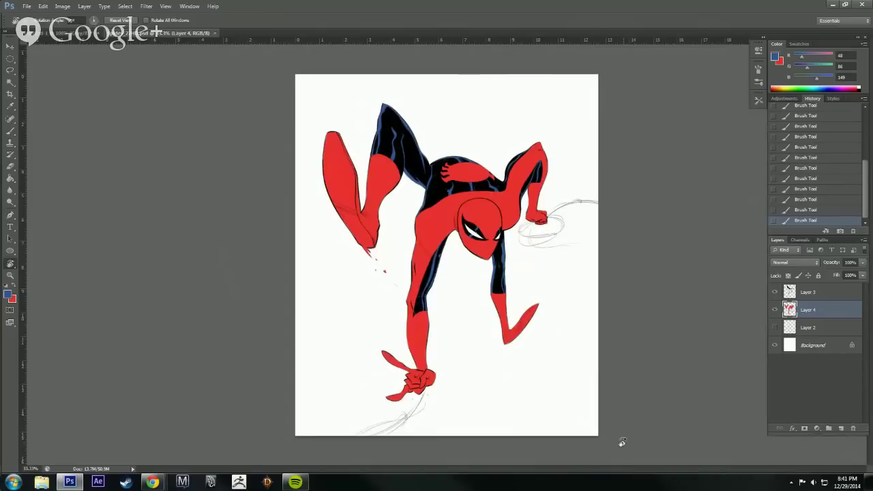
# Handwrite the note "'jus' a sec!" in blue and red on the blank area below the figure's bent foot.
pyautogui.press('b')
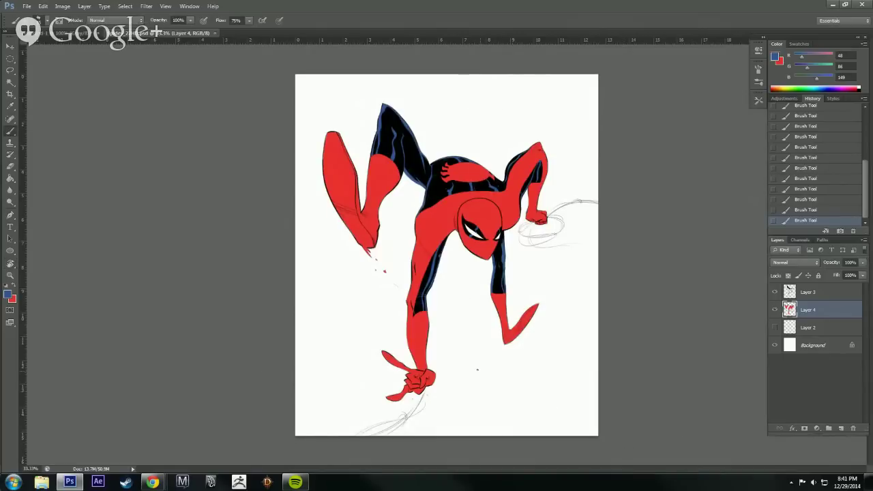
pyautogui.moveTo(485, 374); pyautogui.dragTo(486, 382)
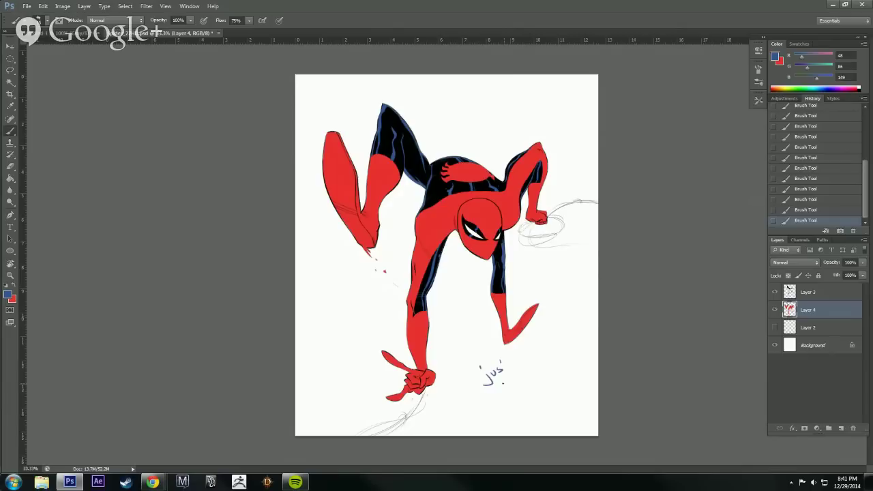
pyautogui.press('x')
pyautogui.press('x')
pyautogui.moveTo(508, 397); pyautogui.dragTo(515, 395)
pyautogui.moveTo(520, 388)
pyautogui.mouseDown()
pyautogui.moveTo(517, 396)
pyautogui.moveTo(523, 384)
pyautogui.mouseUp()
pyautogui.click(528, 390)
pyautogui.click(153, 482)
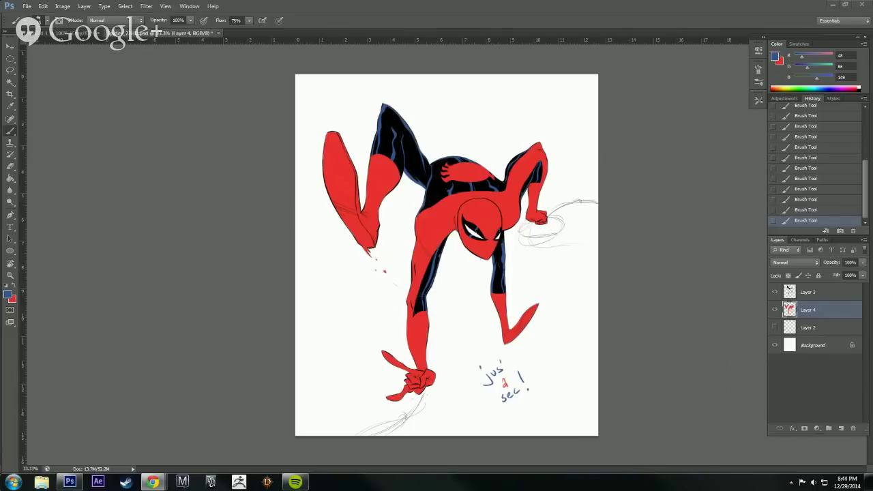
pyautogui.click(70, 482)
pyautogui.click(153, 482)
# Lasso the handwritten note on Layer 4, delete it and clear the selection.
pyautogui.click(816, 314)
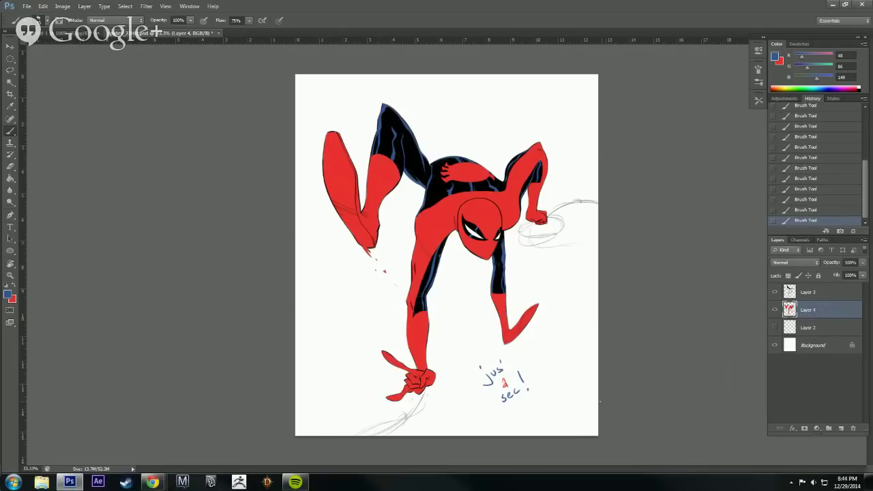
pyautogui.press('l')
pyautogui.moveTo(547, 413)
pyautogui.mouseDown()
pyautogui.moveTo(529, 372)
pyautogui.moveTo(495, 353)
pyautogui.moveTo(466, 360)
pyautogui.moveTo(520, 419)
pyautogui.mouseUp()
pyautogui.press('Delete')
pyautogui.hotkey('ctrl', 'd')
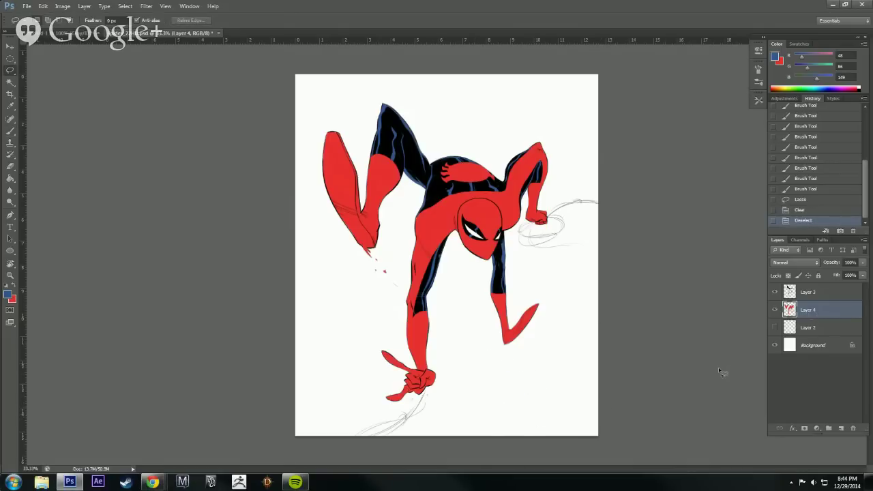
# Add a new layer and place it directly beneath Layer 4, above the hidden Layer 2.
pyautogui.click(812, 345)
pyautogui.click(841, 428)
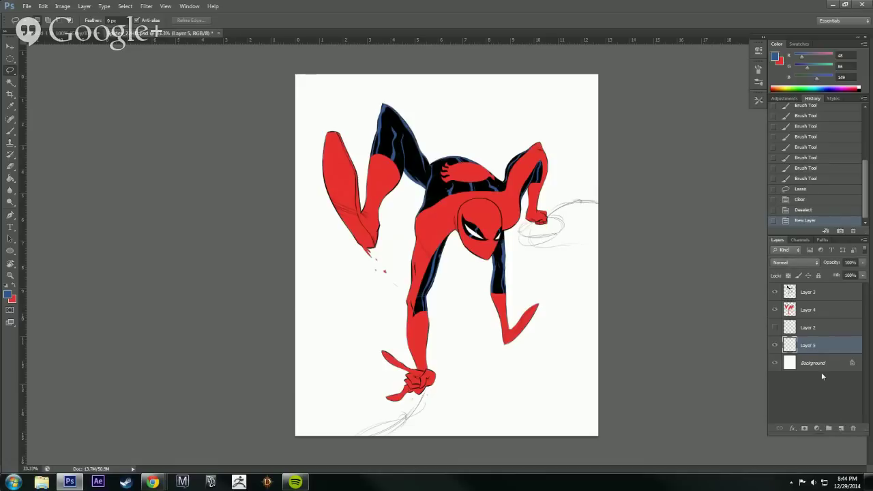
pyautogui.moveTo(819, 345); pyautogui.dragTo(826, 320)
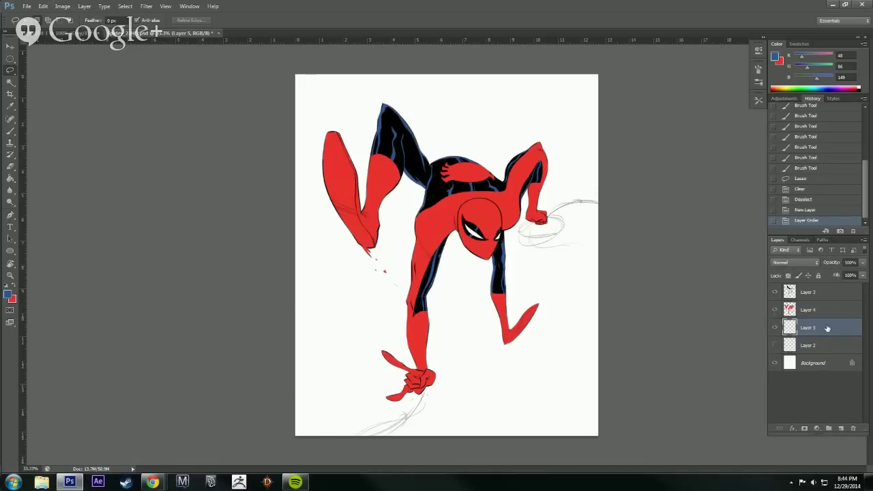
# Set the background color to pale yellow, #fde68b.
pyautogui.click(13, 298)
pyautogui.click(442, 232)
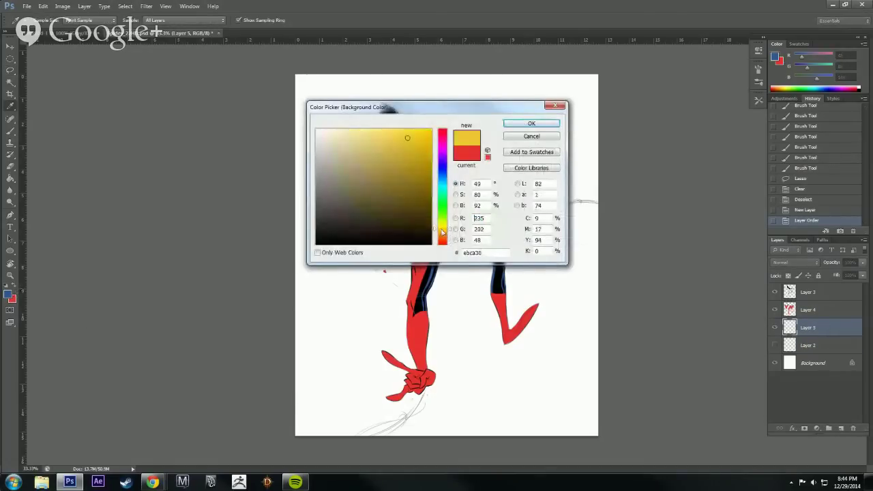
pyautogui.click(371, 134)
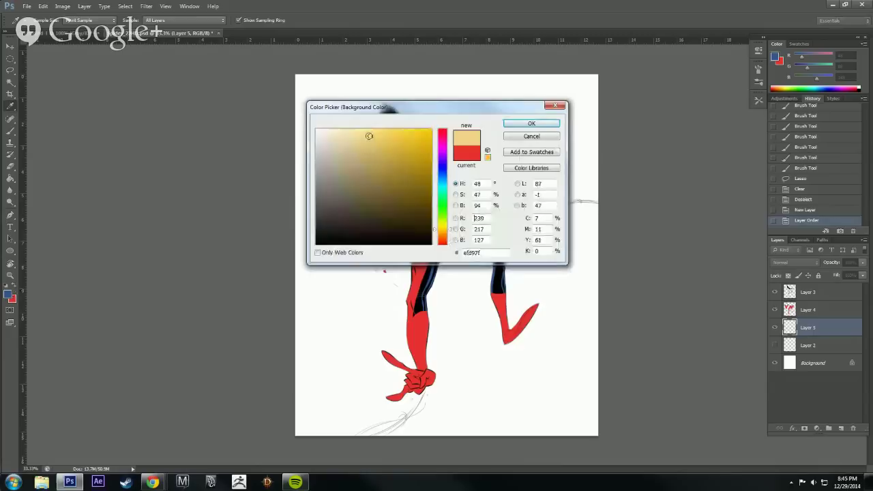
pyautogui.moveTo(380, 132); pyautogui.dragTo(367, 130)
pyautogui.click(531, 124)
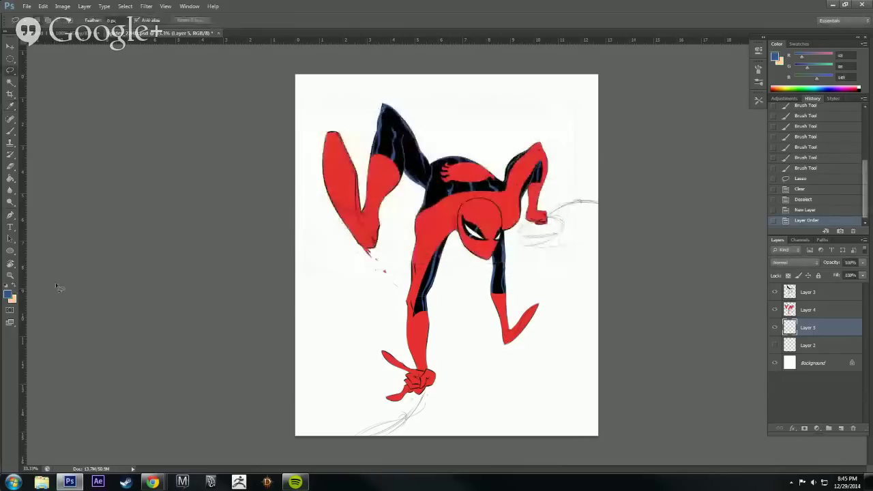
# Set the foreground color to light pink and swap it with the pale yellow background color.
pyautogui.click(9, 295)
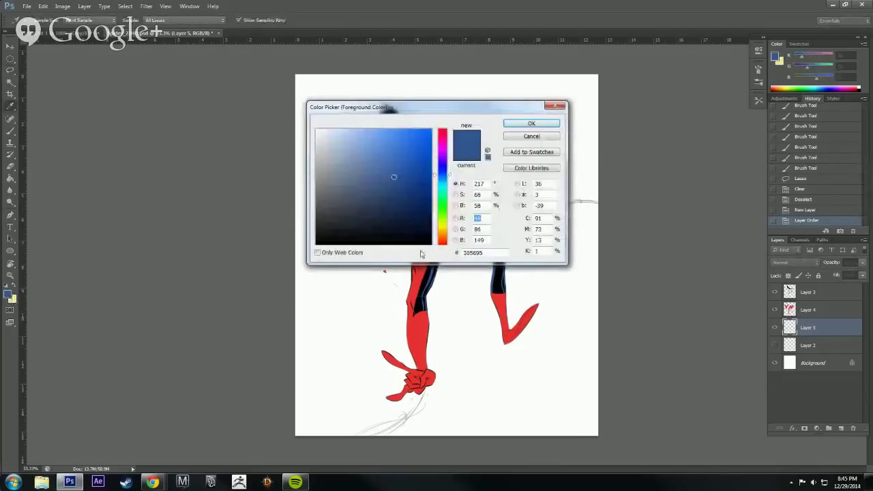
pyautogui.click(14, 298)
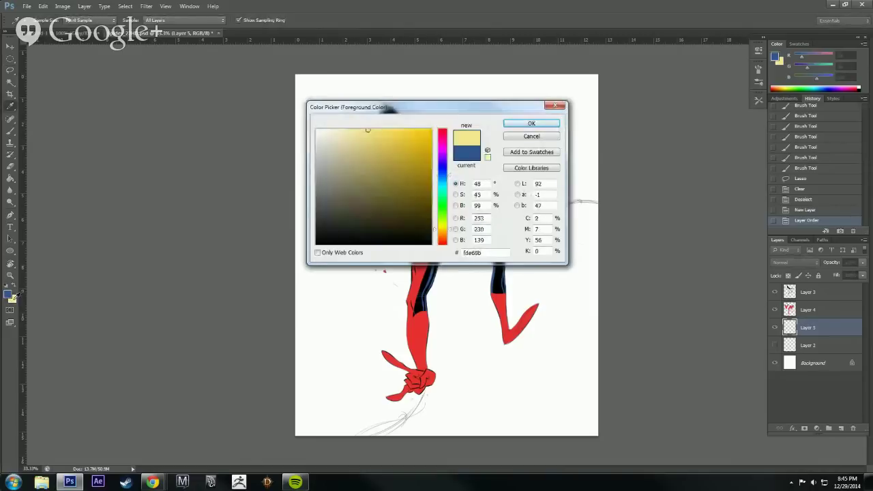
pyautogui.moveTo(443, 229); pyautogui.dragTo(443, 240)
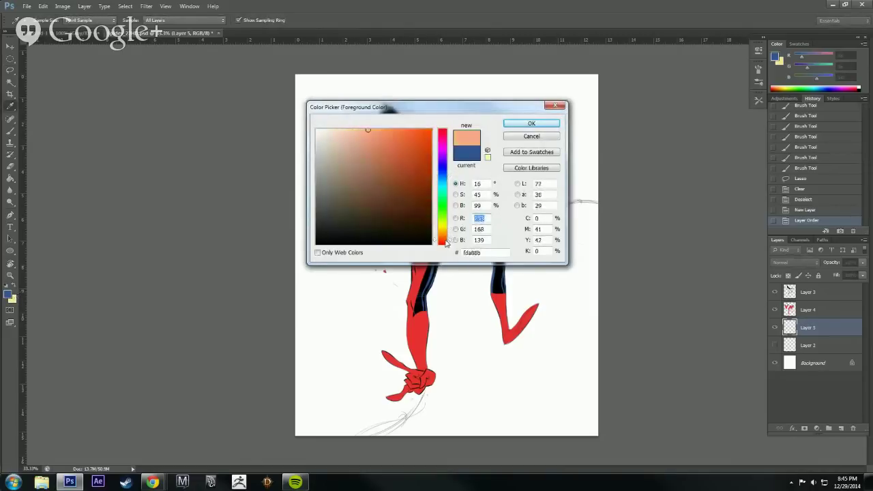
pyautogui.click(442, 133)
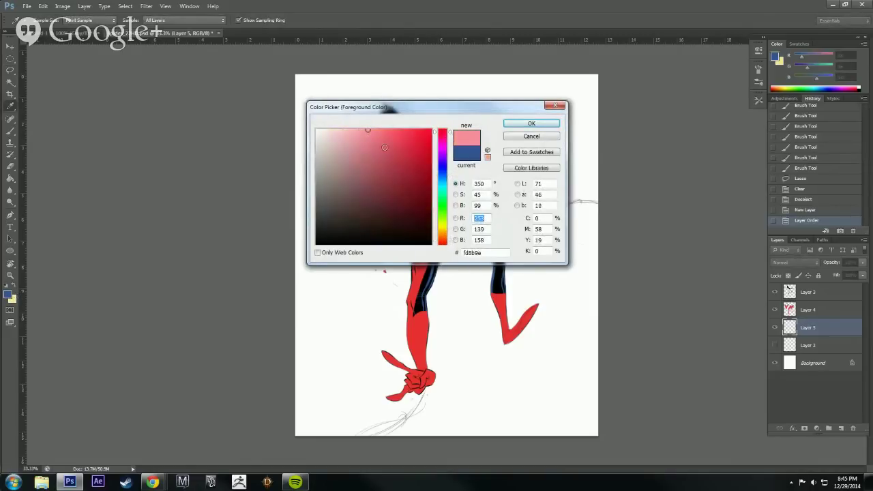
pyautogui.moveTo(362, 131)
pyautogui.mouseDown()
pyautogui.moveTo(355, 139)
pyautogui.moveTo(357, 132)
pyautogui.mouseUp()
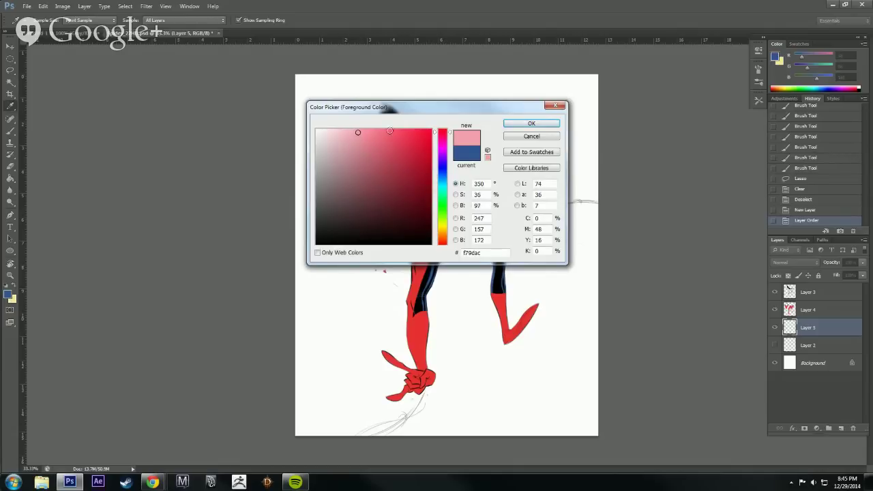
pyautogui.click(526, 124)
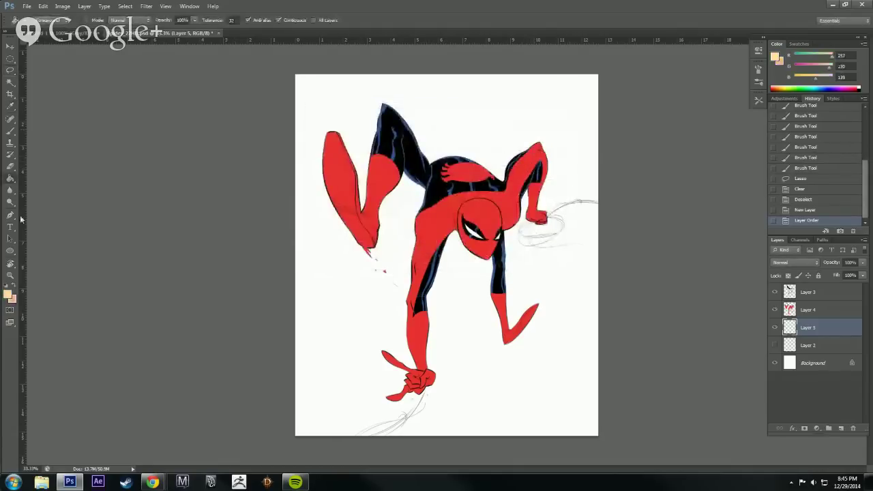
# Fill the new layer with a vertical gradient running from pale yellow at the top to pink at the bottom.
pyautogui.click(12, 178)
pyautogui.click(51, 176)
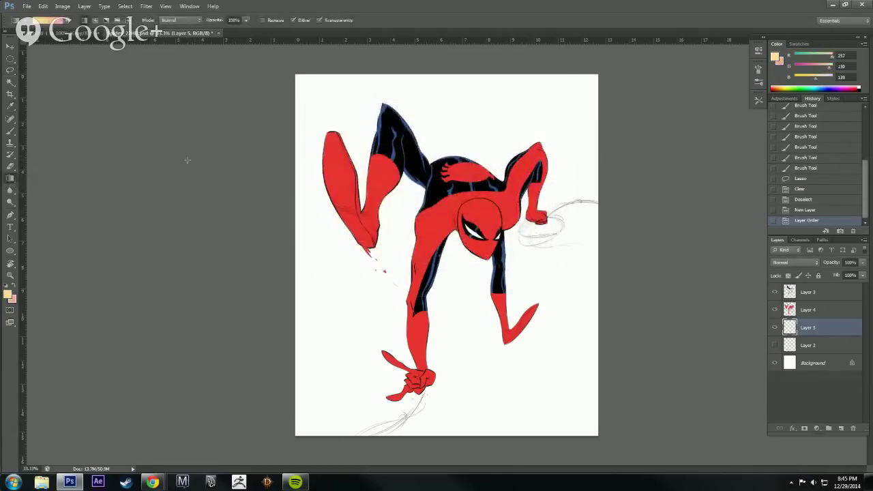
pyautogui.moveTo(459, 134); pyautogui.dragTo(456, 401)
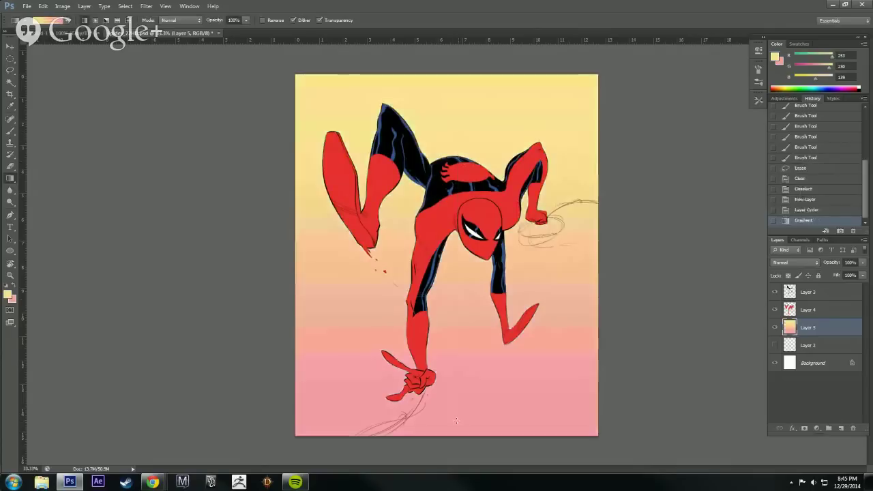
pyautogui.hotkey('ctrl', 'z')
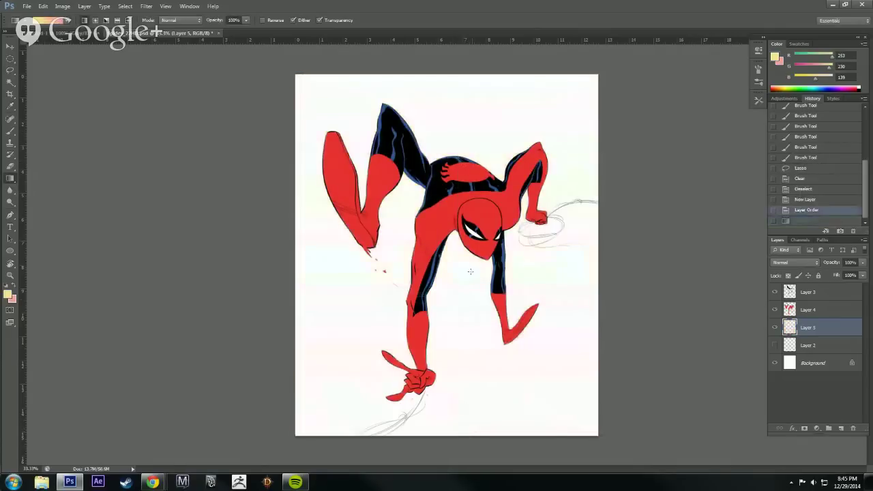
pyautogui.moveTo(470, 162); pyautogui.dragTo(471, 453)
# Stretch the gradient layer downward past the canvas's lower edge to about 130% of its height.
pyautogui.hotkey('ctrl', '-')
pyautogui.hotkey('ctrl', '-')
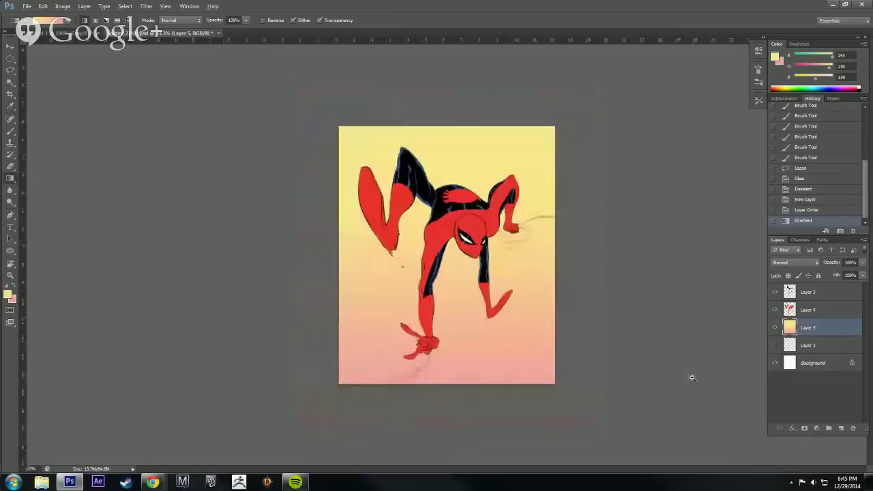
pyautogui.press('v')
pyautogui.moveTo(448, 348); pyautogui.dragTo(448, 400)
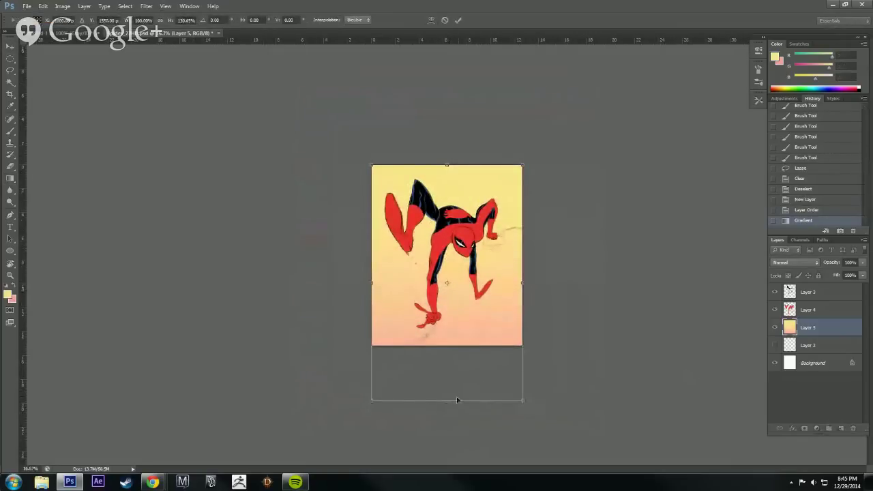
pyautogui.press('Return')
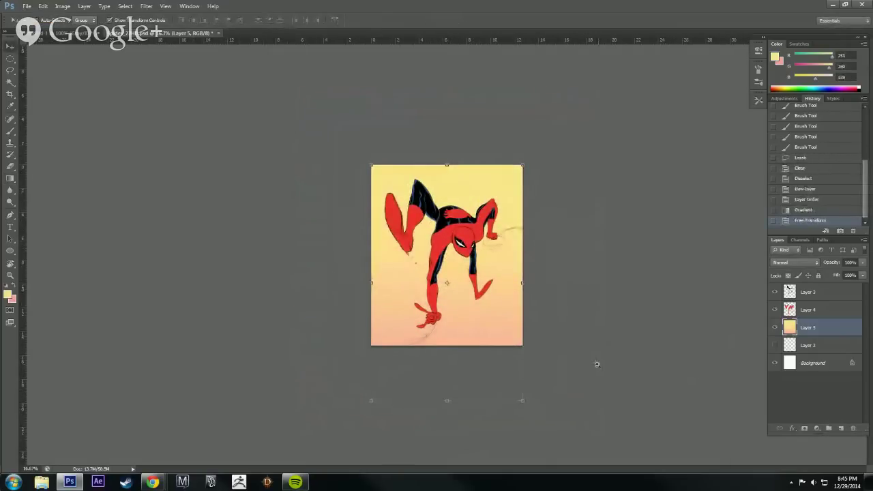
# Lighten the gradient layer with Hue/Saturation, setting Lightness to about +20.
pyautogui.hotkey('ctrl', '+')
pyautogui.hotkey('ctrl', '+')
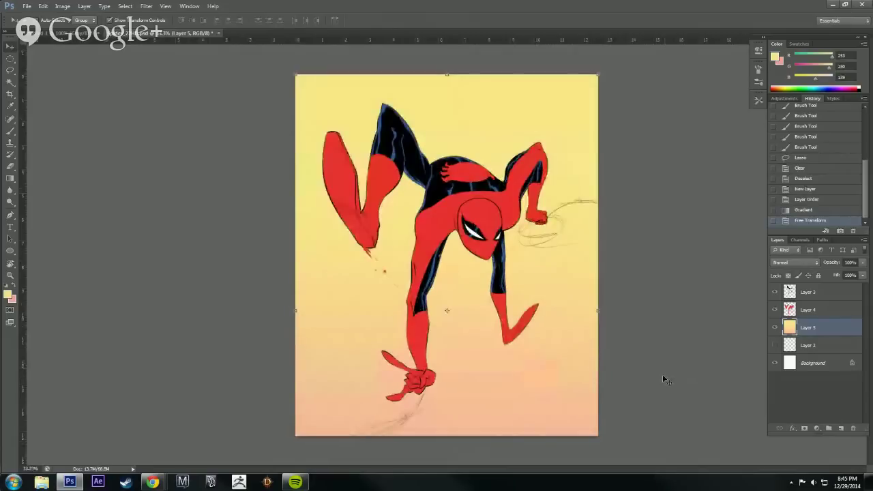
pyautogui.hotkey('ctrl', 'u')
pyautogui.moveTo(695, 213); pyautogui.dragTo(703, 213)
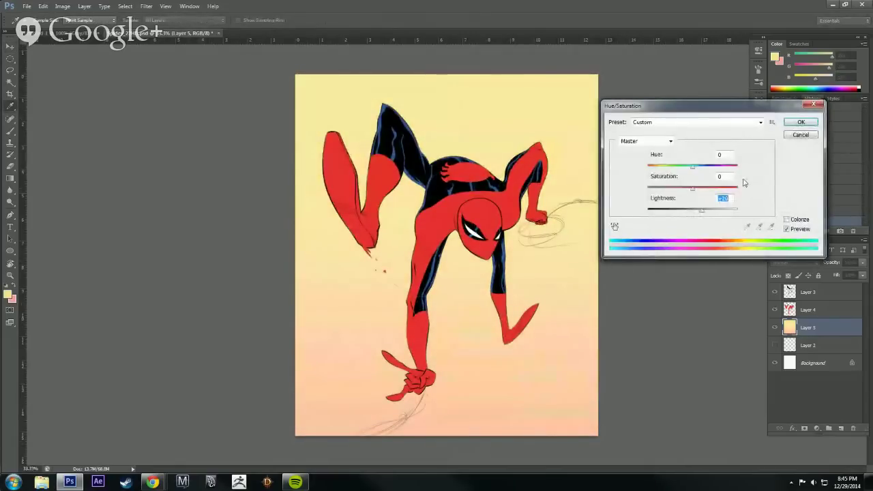
pyautogui.click(801, 123)
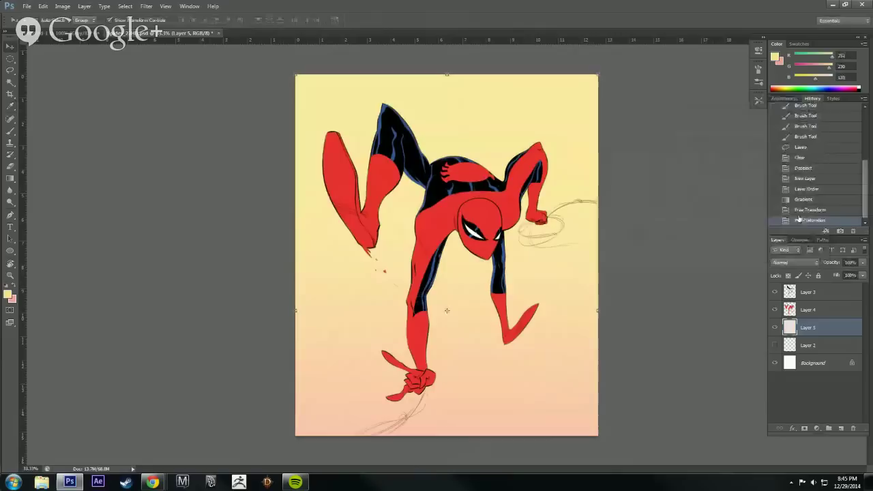
# Add a new layer above the gradient for clouds and reset the brush colors to default black and white.
pyautogui.click(840, 428)
pyautogui.press('r')
pyautogui.moveTo(702, 392)
pyautogui.mouseDown()
pyautogui.moveTo(695, 384)
pyautogui.moveTo(715, 279)
pyautogui.mouseUp()
pyautogui.press('d')
pyautogui.press('b')
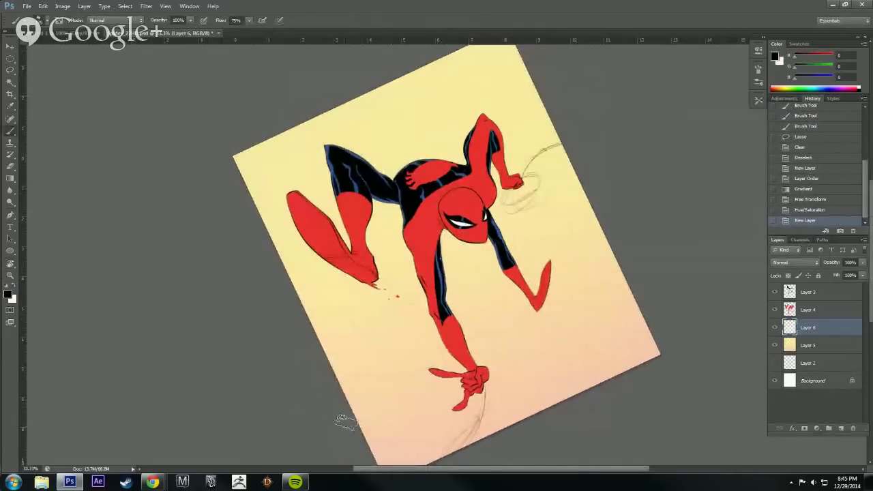
# Try painting a long white streak across the lower sky behind the figure's extended arm.
pyautogui.moveTo(351, 414); pyautogui.dragTo(560, 310)
pyautogui.press('x')
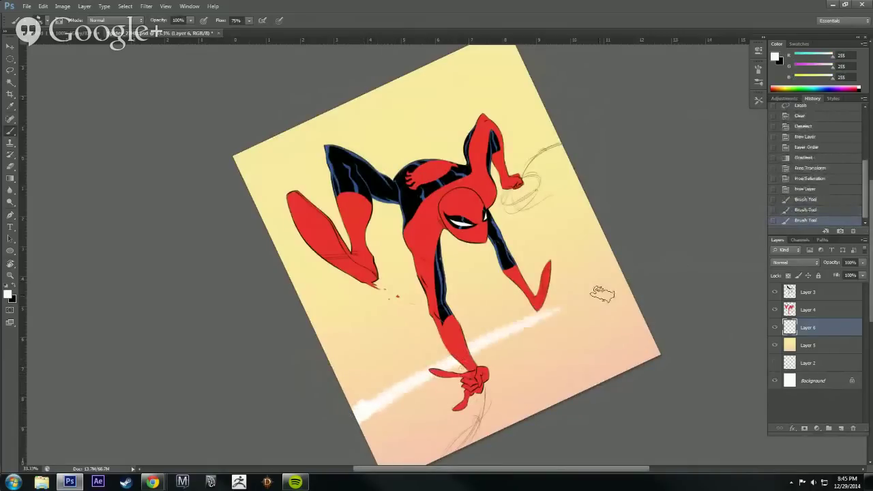
pyautogui.hotkey('ctrl', 'alt', 'z')
pyautogui.hotkey('ctrl', 'alt', 'z')
pyautogui.hotkey('ctrl', 'alt', 'z')
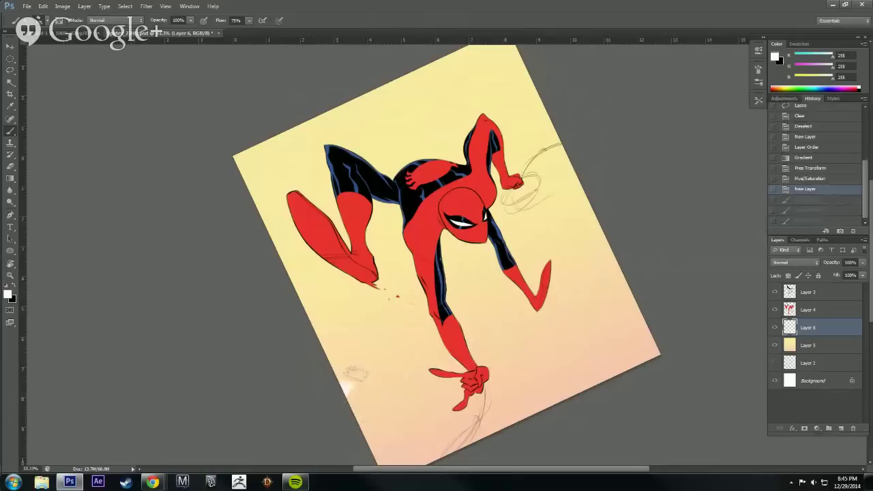
# Paint white clouds in the lower sky, one passing behind the extended arm and one in the canvas's lower right corner.
pyautogui.moveTo(356, 373)
pyautogui.mouseDown()
pyautogui.moveTo(370, 366)
pyautogui.moveTo(362, 382)
pyautogui.moveTo(485, 318)
pyautogui.mouseUp()
pyautogui.moveTo(370, 380); pyautogui.dragTo(493, 315)
pyautogui.moveTo(614, 383); pyautogui.dragTo(627, 356)
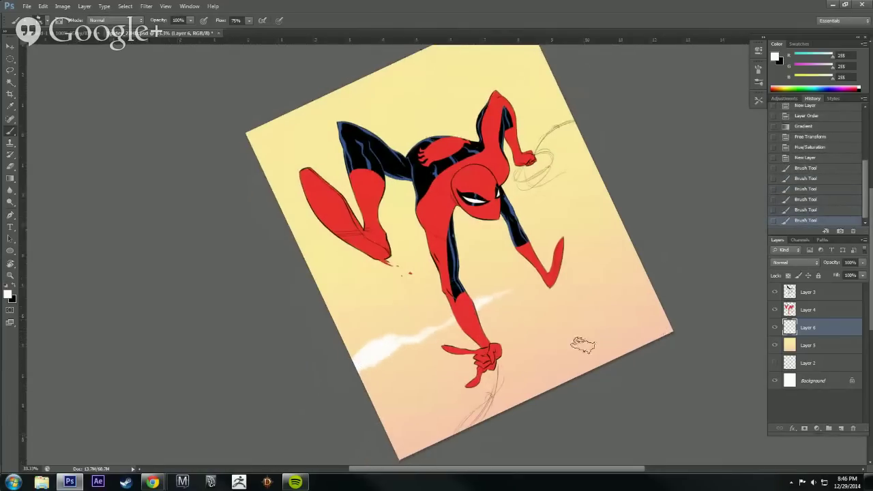
pyautogui.moveTo(577, 343)
pyautogui.mouseDown()
pyautogui.moveTo(619, 335)
pyautogui.moveTo(637, 317)
pyautogui.moveTo(635, 327)
pyautogui.moveTo(671, 313)
pyautogui.moveTo(631, 321)
pyautogui.mouseUp()
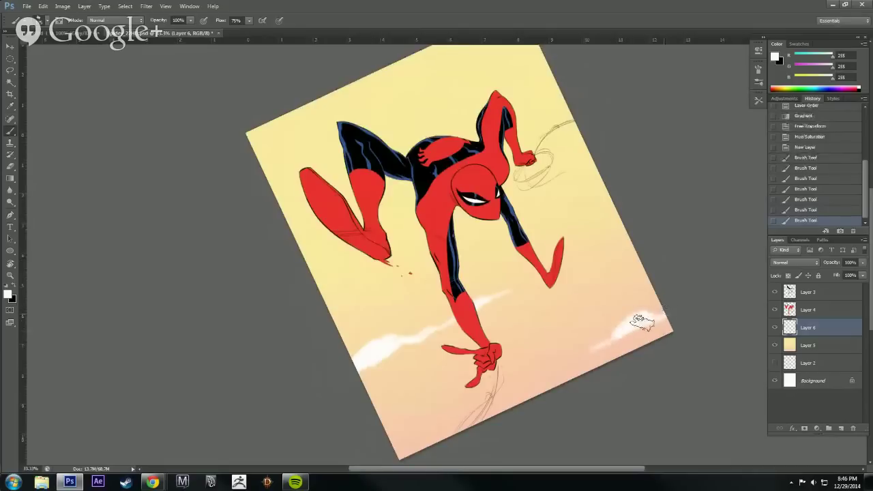
pyautogui.moveTo(538, 381)
pyautogui.mouseDown()
pyautogui.moveTo(614, 333)
pyautogui.moveTo(652, 320)
pyautogui.moveTo(664, 328)
pyautogui.moveTo(631, 352)
pyautogui.moveTo(660, 337)
pyautogui.moveTo(670, 313)
pyautogui.mouseUp()
# Paint wispy white clouds in the upper sky around the raised elbow and save the document.
pyautogui.moveTo(649, 212); pyautogui.dragTo(685, 306)
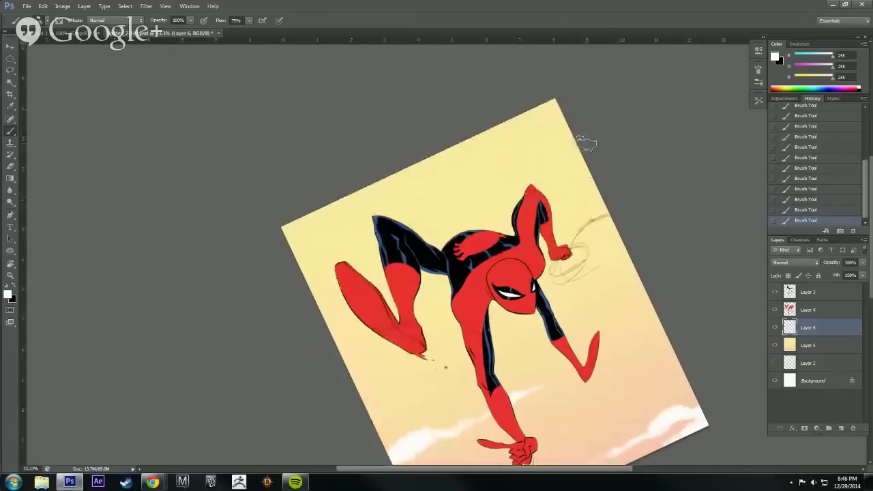
pyautogui.moveTo(448, 204); pyautogui.dragTo(527, 163)
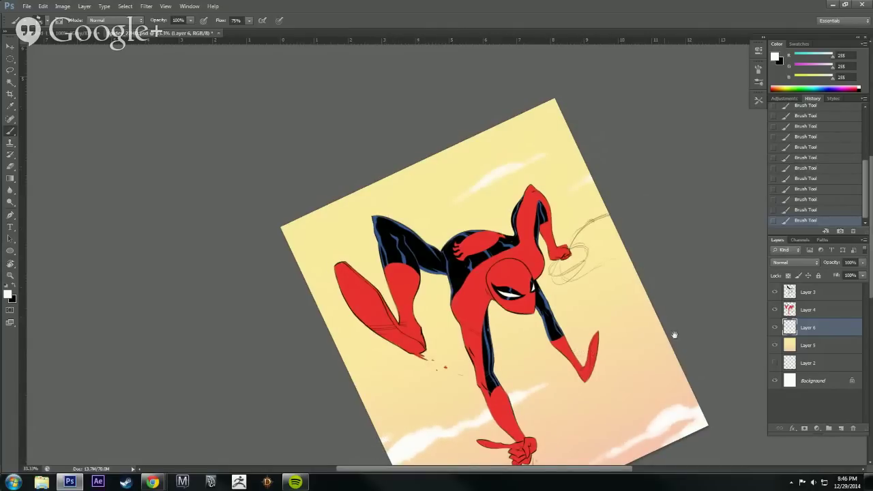
pyautogui.moveTo(674, 335)
pyautogui.mouseDown()
pyautogui.moveTo(713, 326)
pyautogui.moveTo(627, 409)
pyautogui.mouseUp()
pyautogui.hotkey('ctrl', '-')
pyautogui.press('r')
pyautogui.press('b')
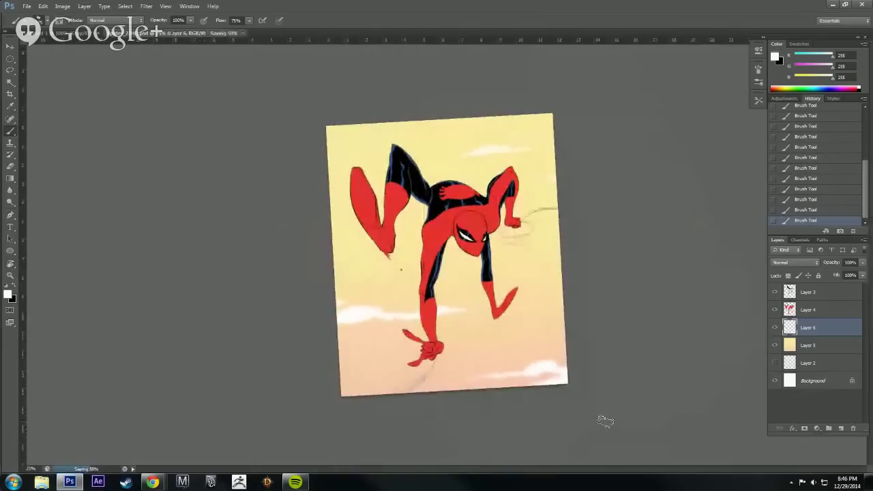
# Lower the cloud layer's opacity to 83%.
pyautogui.click(863, 262)
pyautogui.moveTo(853, 275); pyautogui.dragTo(855, 276)
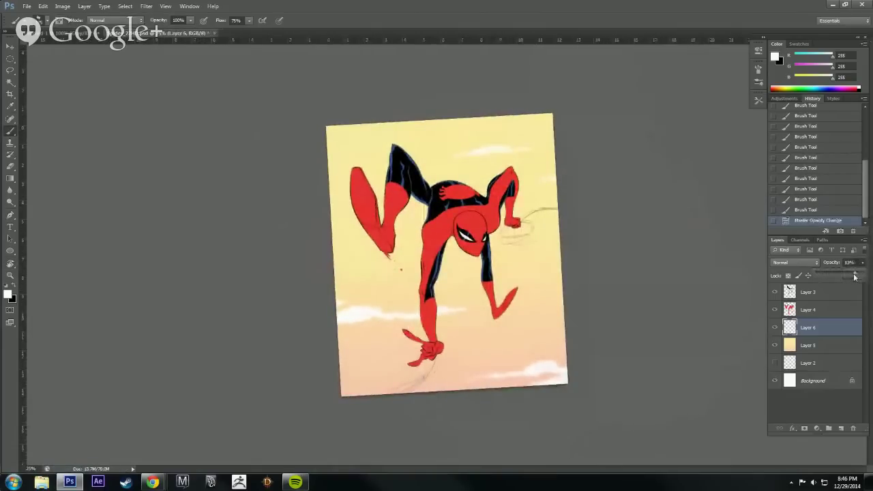
# Add a new layer above the figure's red color layer and load the color layer's painted area as a selection.
pyautogui.press('r')
pyautogui.moveTo(689, 344); pyautogui.dragTo(679, 360)
pyautogui.hotkey('ctrl', '=')
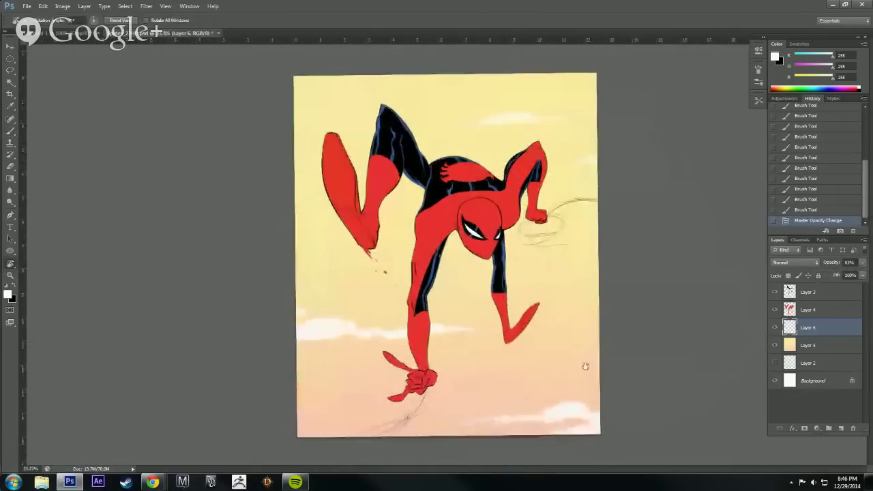
pyautogui.hotkey('ctrl', '=')
pyautogui.moveTo(651, 433); pyautogui.dragTo(687, 449)
pyautogui.click(812, 308)
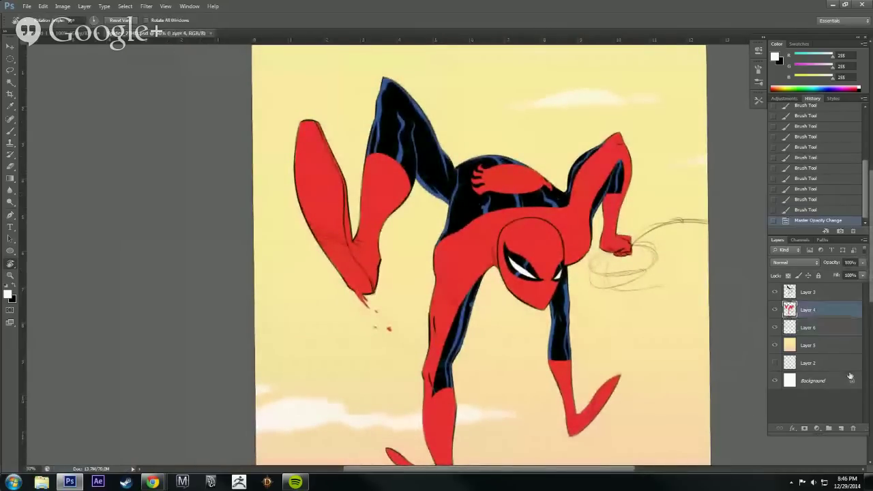
pyautogui.click(843, 428)
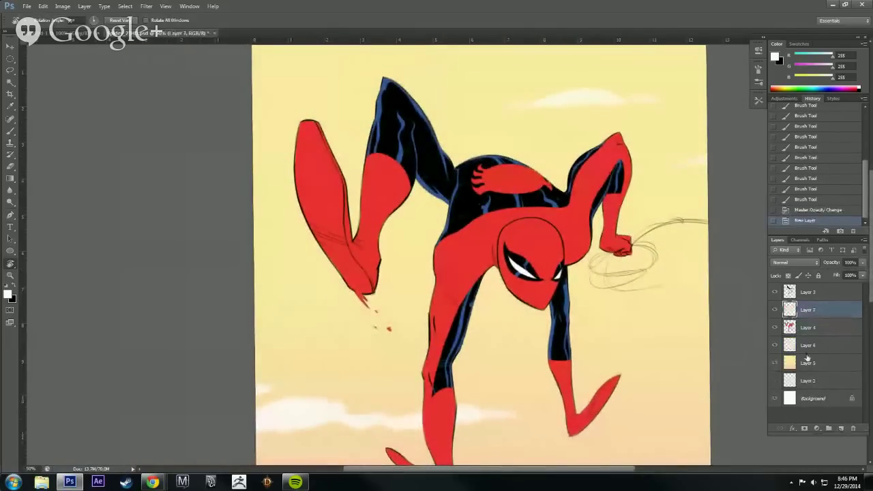
pyautogui.keyDown('ctrl'); pyautogui.click(790, 328); pyautogui.keyUp('ctrl')
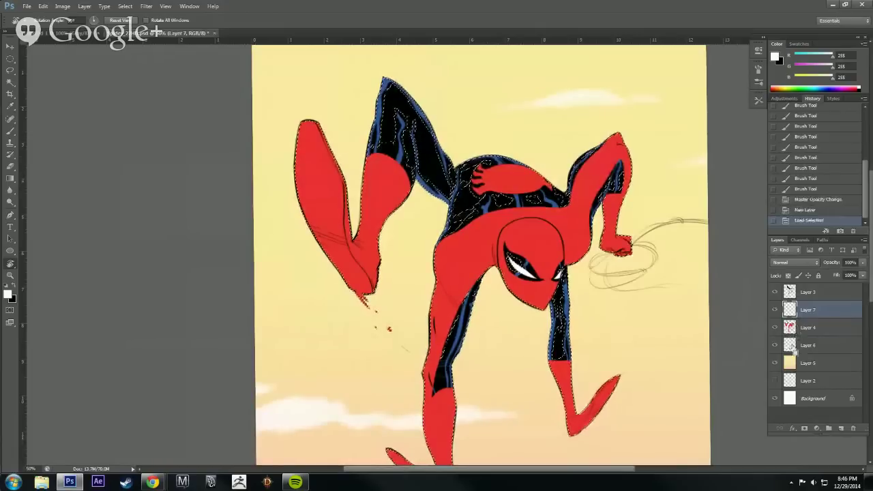
# Sample the suit's red and change the brush color to a dusty pink, RGB 187, 86, 110.
pyautogui.press('b')
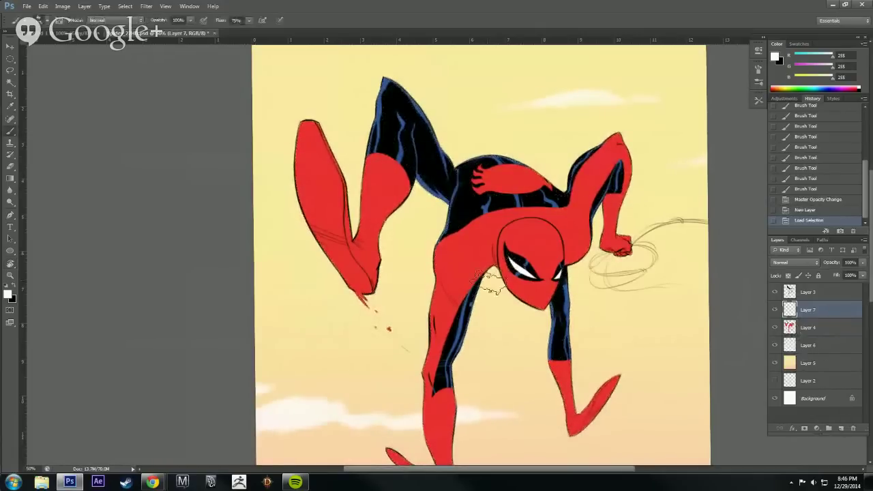
pyautogui.keyDown('alt'); pyautogui.click(467, 270); pyautogui.keyUp('alt')
pyautogui.click(8, 294)
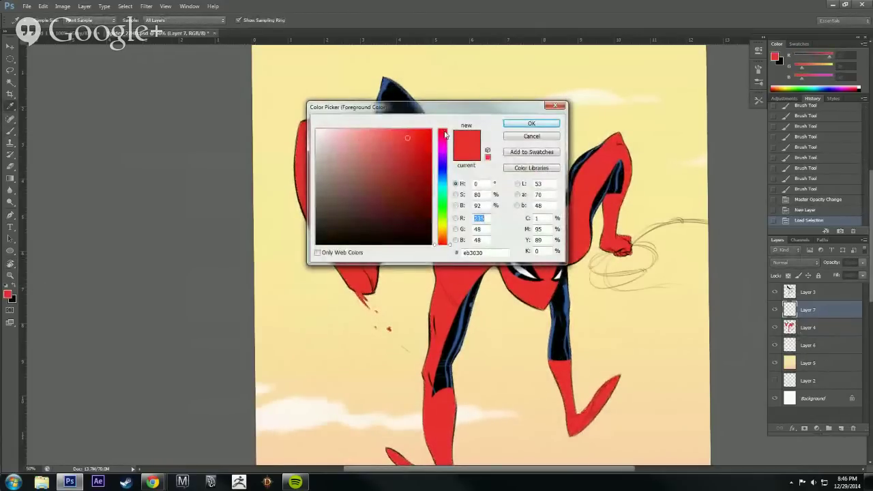
pyautogui.click(394, 155)
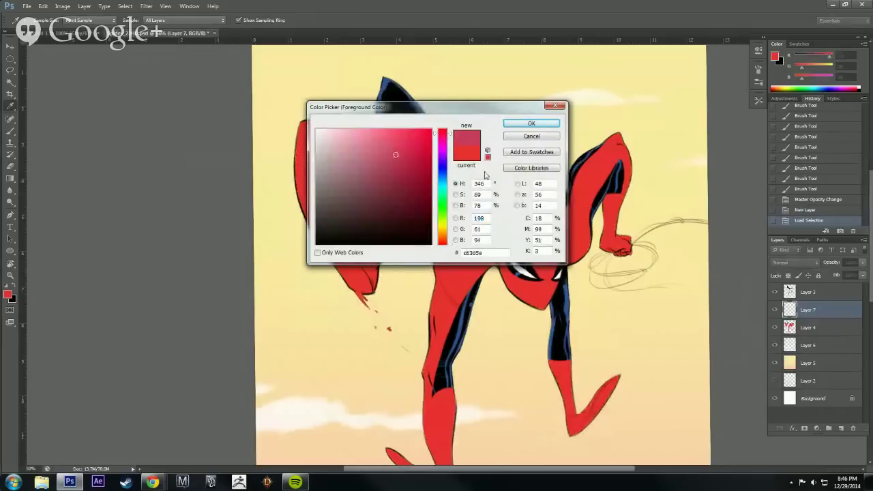
pyautogui.click(377, 156)
pyautogui.moveTo(377, 156); pyautogui.dragTo(370, 160)
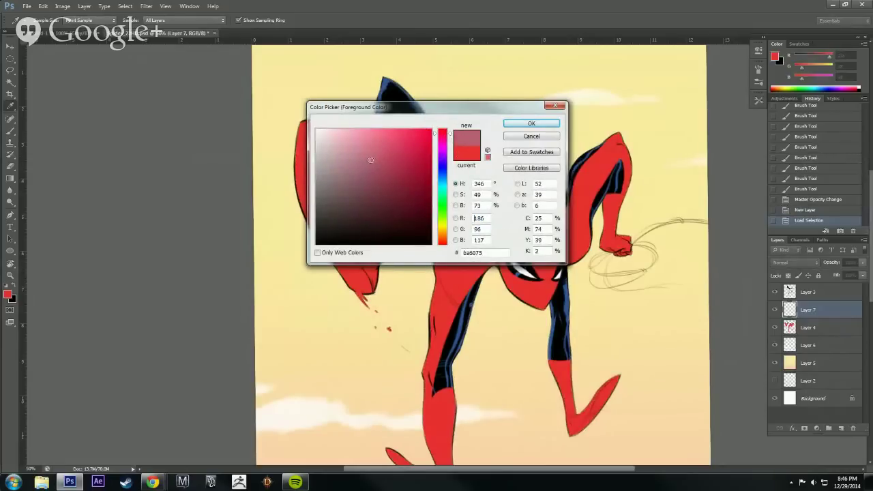
pyautogui.click(530, 124)
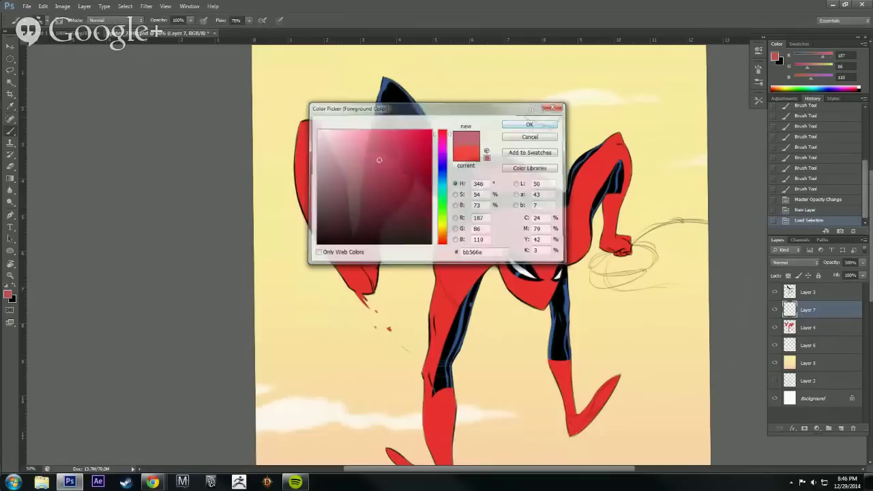
# Paint dusty-pink shading over the side and chin of the mask and along the far leg's pointed boot.
pyautogui.moveTo(469, 222); pyautogui.dragTo(445, 327)
pyautogui.hotkey('ctrl', 'z')
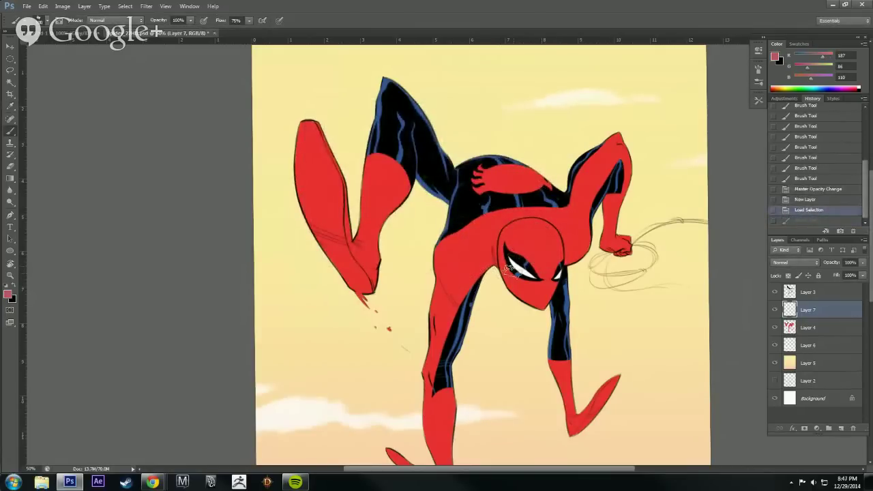
pyautogui.moveTo(516, 239); pyautogui.dragTo(529, 275)
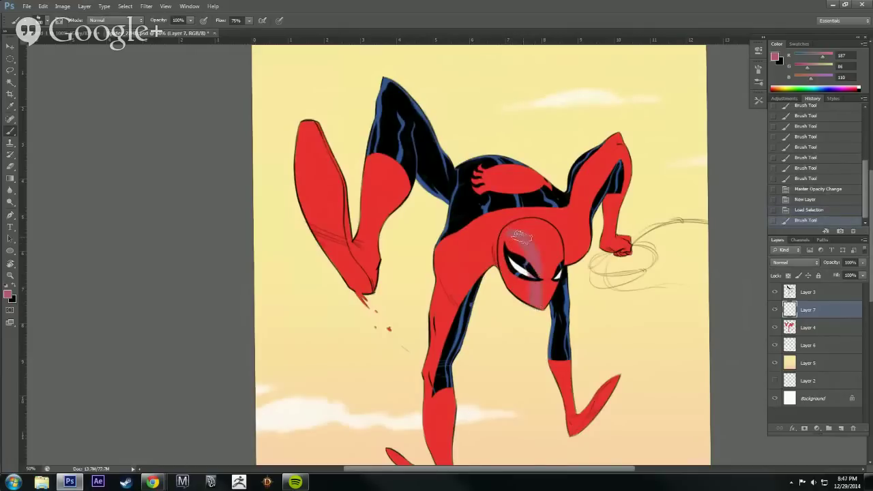
pyautogui.moveTo(501, 244); pyautogui.dragTo(529, 241)
pyautogui.moveTo(549, 368); pyautogui.dragTo(562, 416)
pyautogui.moveTo(555, 382)
pyautogui.mouseDown()
pyautogui.moveTo(588, 427)
pyautogui.moveTo(609, 422)
pyautogui.mouseUp()
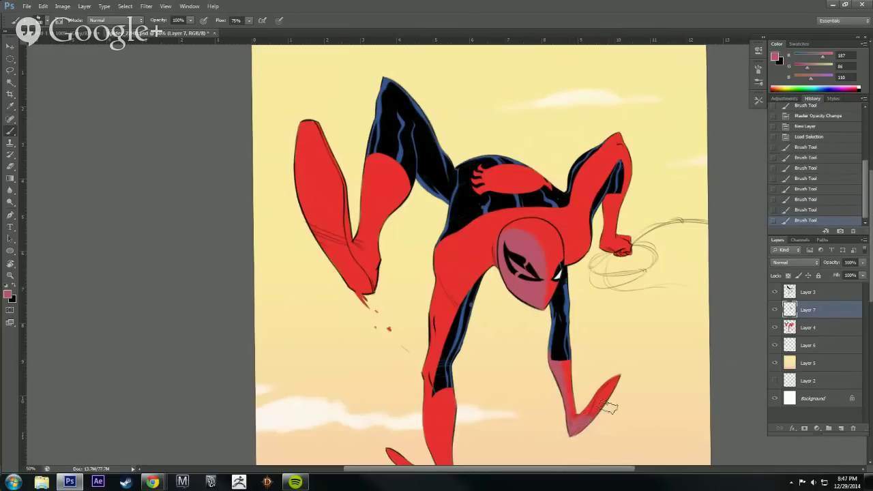
# Paint dusty-pink shading on the bent arm's red forearm and fist.
pyautogui.moveTo(643, 337); pyautogui.dragTo(688, 218)
pyautogui.moveTo(573, 347)
pyautogui.mouseDown()
pyautogui.moveTo(575, 393)
pyautogui.moveTo(554, 426)
pyautogui.mouseUp()
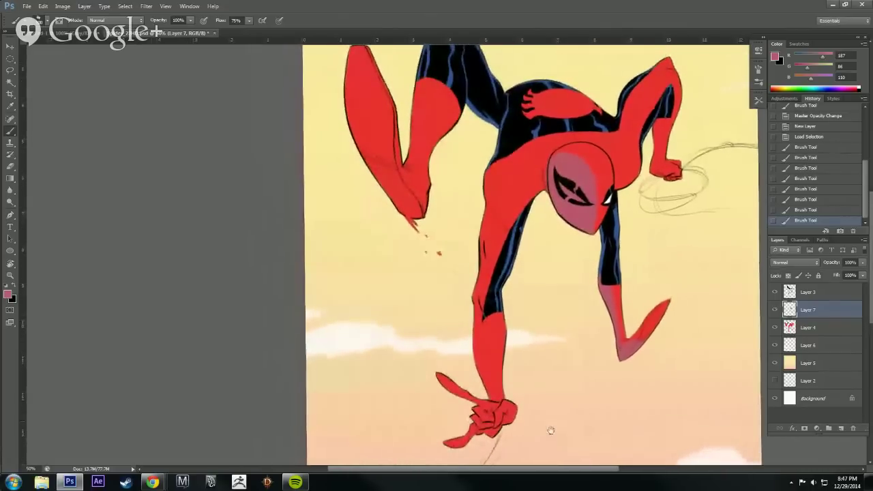
pyautogui.moveTo(640, 147)
pyautogui.mouseDown()
pyautogui.moveTo(633, 214)
pyautogui.moveTo(640, 196)
pyautogui.moveTo(663, 194)
pyautogui.mouseUp()
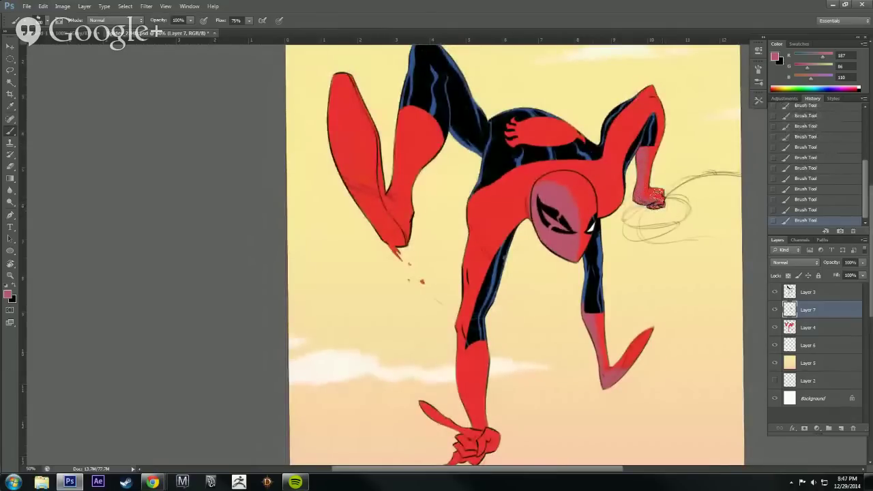
# Erase the shading that covers the mask's white eye.
pyautogui.moveTo(652, 282); pyautogui.dragTo(639, 348)
pyautogui.press('e')
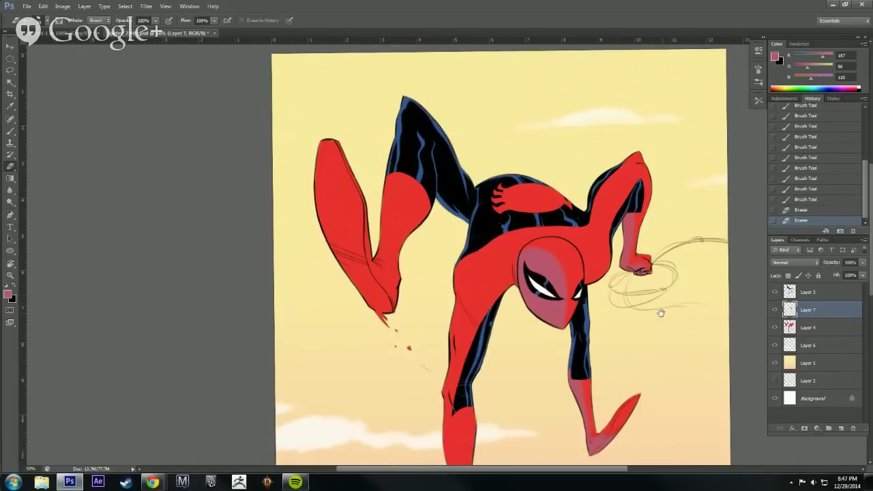
pyautogui.moveTo(660, 312); pyautogui.dragTo(677, 247)
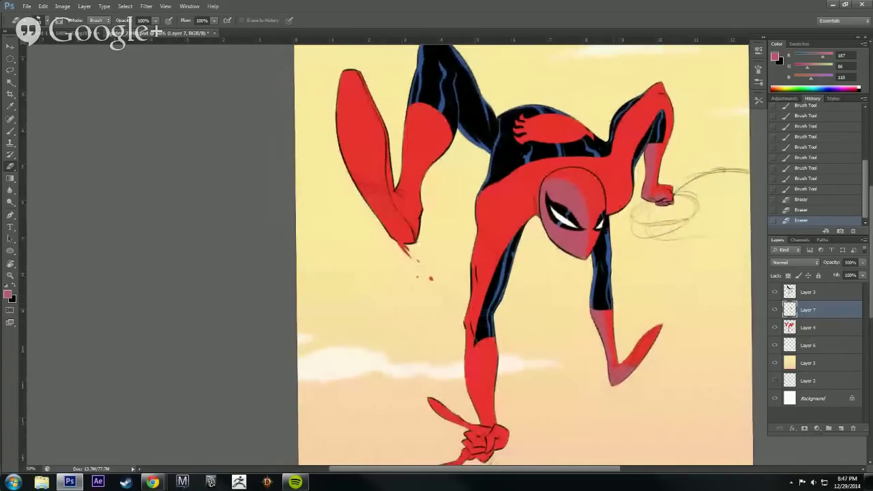
# Shade the shoulder beside the mask and the outer edge of the extended arm down to the wrist in dusty pink.
pyautogui.press('b')
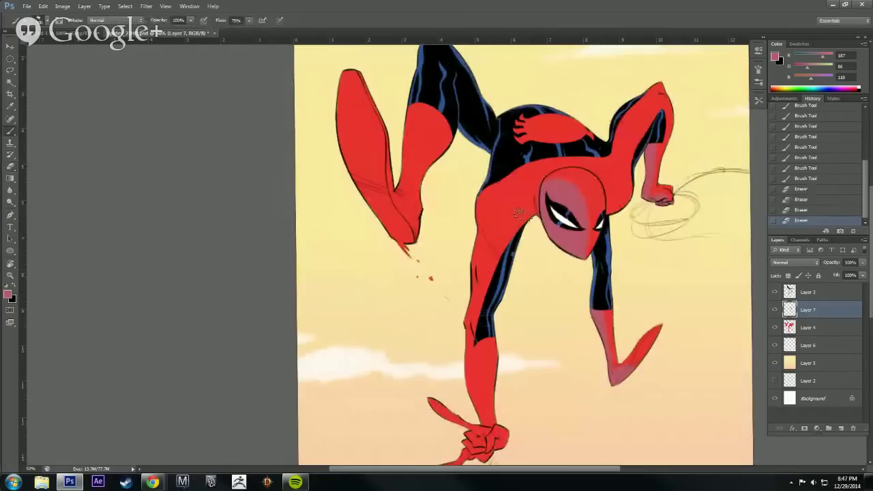
pyautogui.moveTo(547, 173)
pyautogui.mouseDown()
pyautogui.moveTo(531, 213)
pyautogui.moveTo(528, 196)
pyautogui.moveTo(561, 161)
pyautogui.moveTo(497, 191)
pyautogui.moveTo(519, 186)
pyautogui.moveTo(476, 217)
pyautogui.moveTo(537, 170)
pyautogui.moveTo(508, 190)
pyautogui.moveTo(522, 178)
pyautogui.moveTo(508, 180)
pyautogui.moveTo(528, 171)
pyautogui.moveTo(508, 179)
pyautogui.moveTo(536, 179)
pyautogui.mouseUp()
pyautogui.press('e')
pyautogui.press('b')
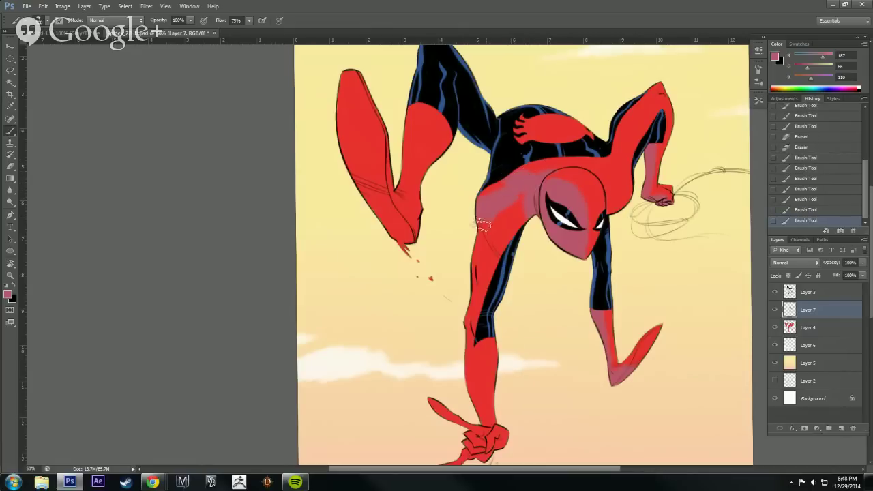
pyautogui.moveTo(483, 225)
pyautogui.mouseDown()
pyautogui.moveTo(516, 193)
pyautogui.moveTo(490, 247)
pyautogui.mouseUp()
pyautogui.moveTo(516, 200)
pyautogui.mouseDown()
pyautogui.moveTo(526, 213)
pyautogui.moveTo(537, 204)
pyautogui.mouseUp()
pyautogui.moveTo(491, 223); pyautogui.dragTo(483, 278)
pyautogui.moveTo(485, 248); pyautogui.dragTo(476, 287)
pyautogui.moveTo(483, 230); pyautogui.dragTo(470, 320)
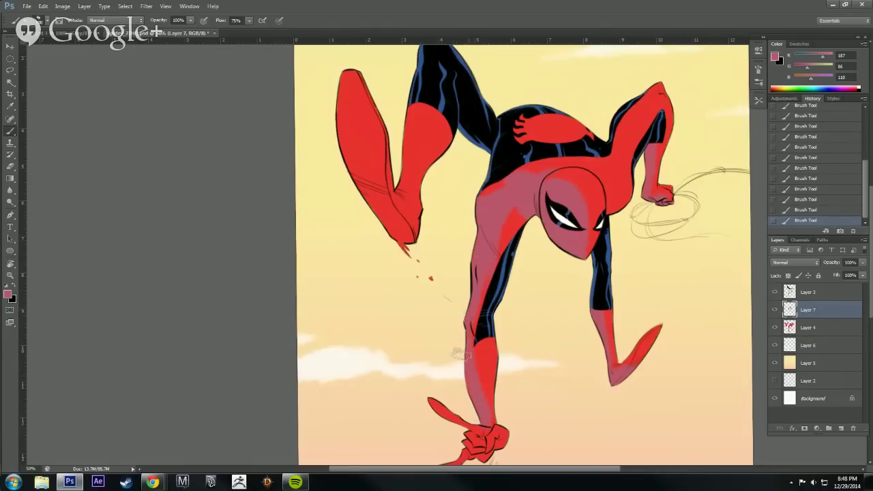
# Shade the extended arm's hand and curled fingers in dusty pink and erase the excess at the fingers.
pyautogui.keyDown('alt'); pyautogui.click(680, 285); pyautogui.keyUp('alt')
pyautogui.keyDown('alt'); pyautogui.click(682, 269); pyautogui.keyUp('alt')
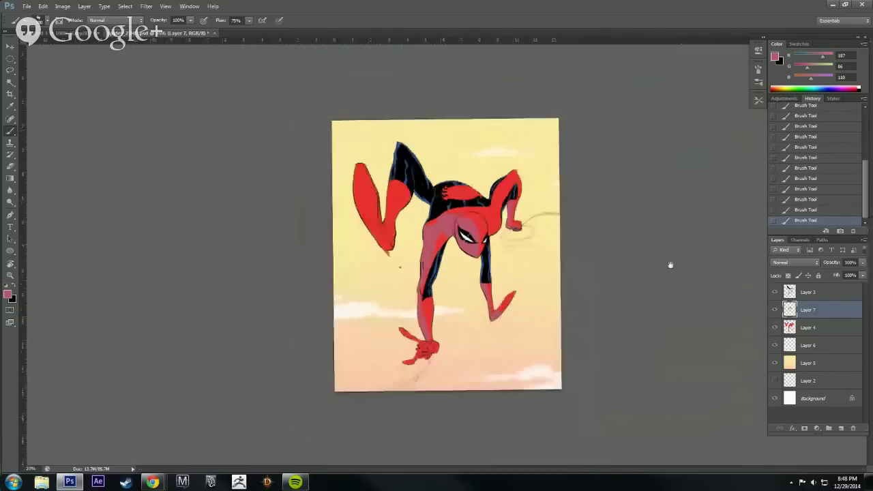
pyautogui.press('r')
pyautogui.moveTo(671, 265); pyautogui.dragTo(405, 446)
pyautogui.moveTo(679, 247); pyautogui.dragTo(361, 440)
pyautogui.moveTo(625, 275)
pyautogui.mouseDown()
pyautogui.moveTo(555, 351)
pyautogui.moveTo(503, 380)
pyautogui.mouseUp()
pyautogui.press('b')
pyautogui.keyDown('ctrl'); pyautogui.click(487, 358); pyautogui.keyUp('ctrl')
pyautogui.keyDown('ctrl'); pyautogui.click(486, 357); pyautogui.keyUp('ctrl')
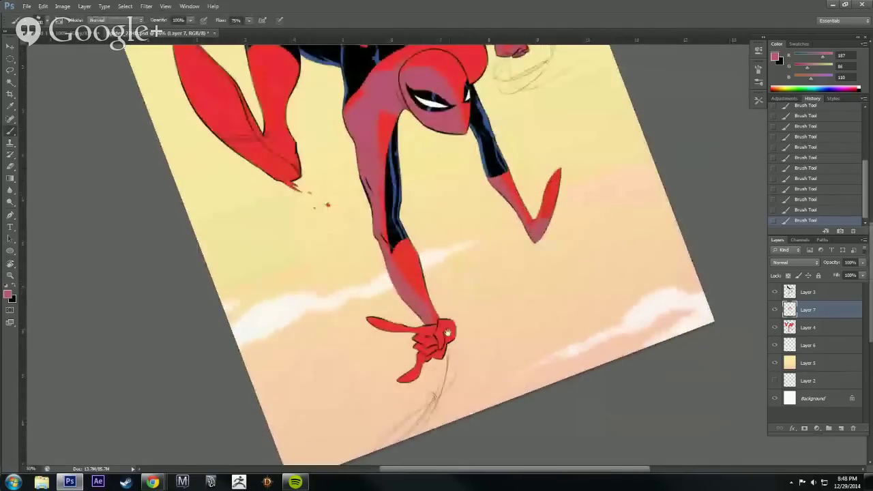
pyautogui.press('r')
pyautogui.moveTo(587, 315)
pyautogui.mouseDown()
pyautogui.moveTo(594, 293)
pyautogui.moveTo(577, 174)
pyautogui.mouseUp()
pyautogui.press('b')
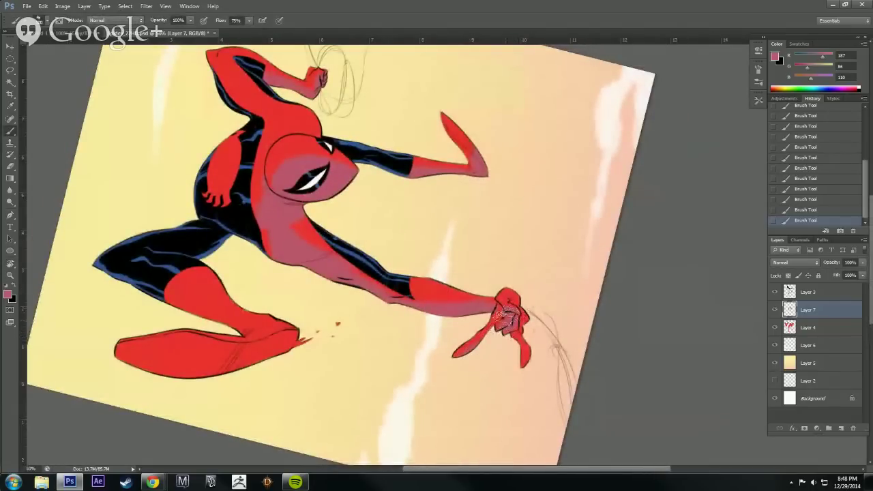
pyautogui.moveTo(501, 312)
pyautogui.mouseDown()
pyautogui.moveTo(498, 319)
pyautogui.moveTo(511, 321)
pyautogui.mouseUp()
pyautogui.press('e')
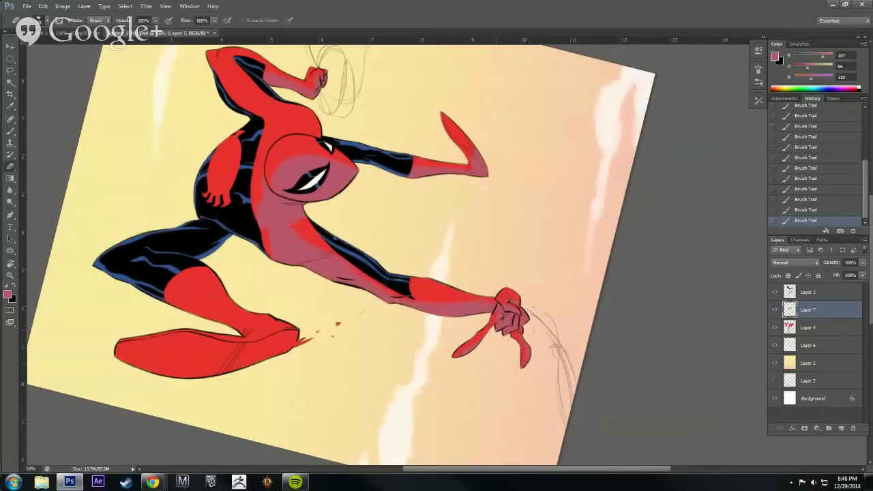
pyautogui.click(534, 331)
# Refine the shading on the far leg's pointed boot by alternately erasing and repainting its edges.
pyautogui.press('b')
pyautogui.press('r')
pyautogui.moveTo(567, 300)
pyautogui.mouseDown()
pyautogui.moveTo(565, 366)
pyautogui.moveTo(424, 389)
pyautogui.mouseUp()
pyautogui.press('space')
pyautogui.moveTo(572, 343); pyautogui.dragTo(586, 476)
pyautogui.moveTo(629, 328); pyautogui.dragTo(637, 259)
pyautogui.press('e')
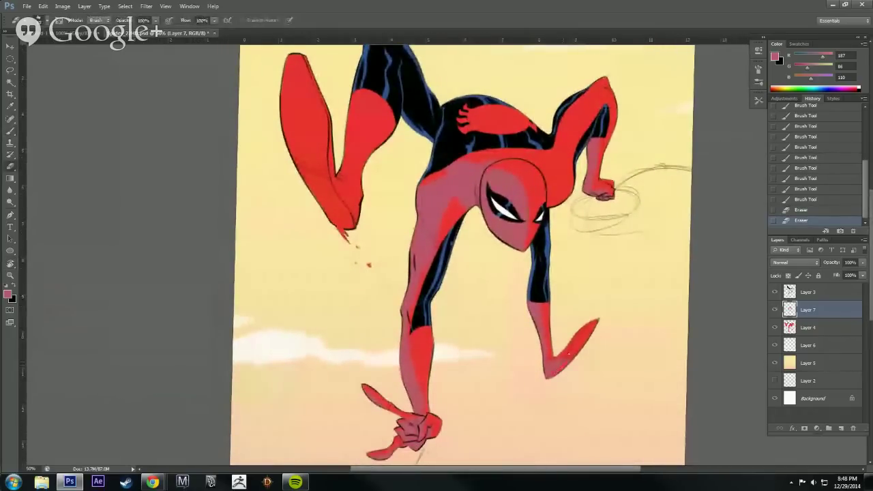
pyautogui.press('b')
pyautogui.moveTo(564, 367)
pyautogui.mouseDown()
pyautogui.moveTo(554, 376)
pyautogui.moveTo(586, 327)
pyautogui.moveTo(620, 351)
pyautogui.mouseUp()
pyautogui.press('e')
pyautogui.press('b')
pyautogui.press('e')
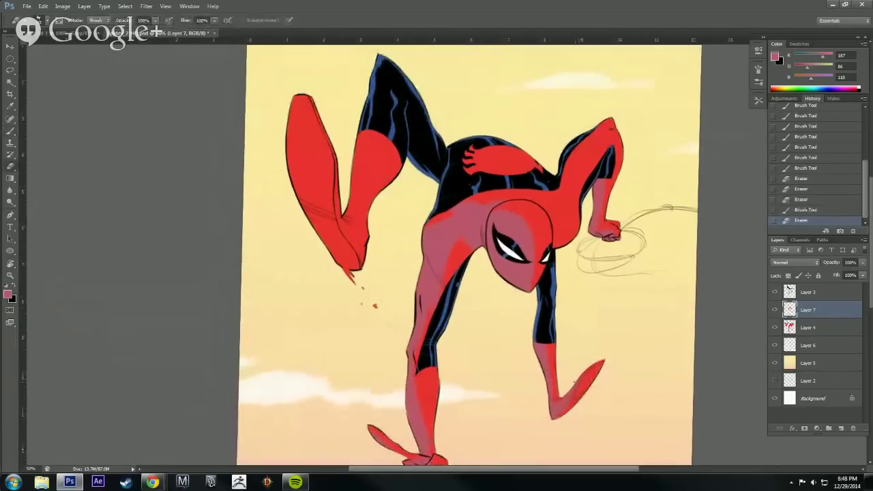
pyautogui.moveTo(575, 383); pyautogui.dragTo(606, 364)
pyautogui.press('b')
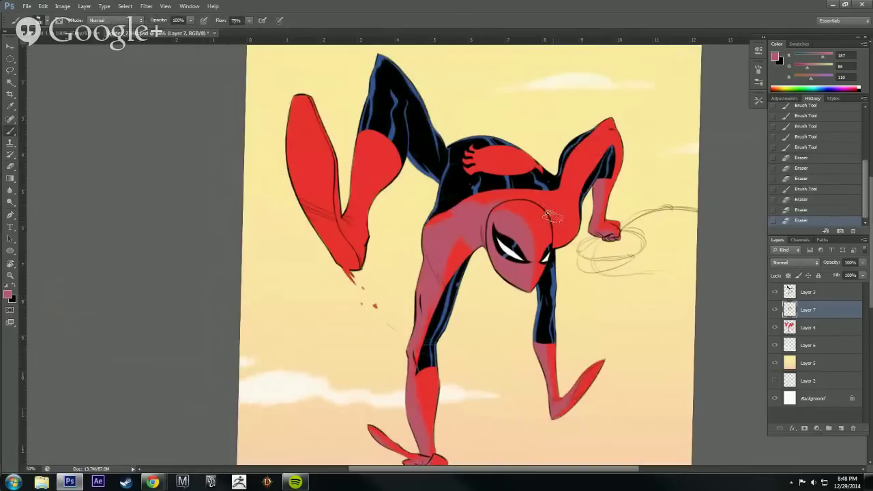
# Shade the far shoulder behind the mask and continue the dusty pink up the bent arm to the raised elbow.
pyautogui.moveTo(552, 215); pyautogui.dragTo(554, 195)
pyautogui.moveTo(550, 231); pyautogui.dragTo(554, 239)
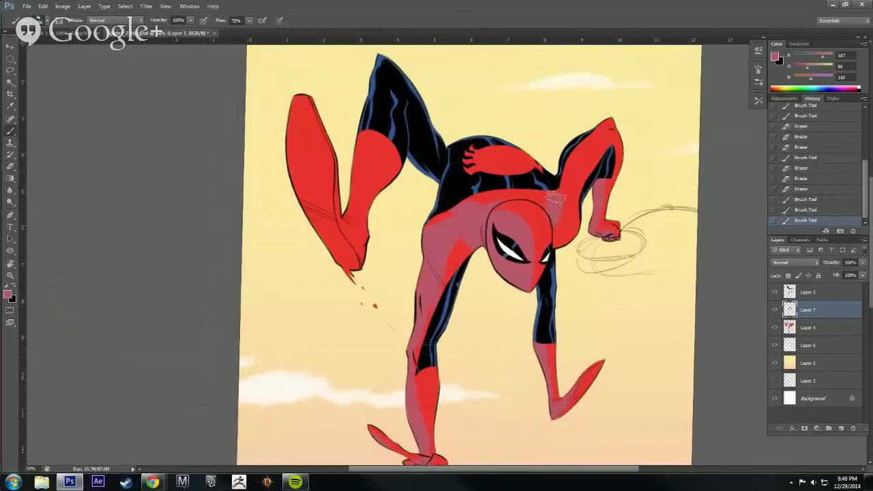
pyautogui.moveTo(554, 197)
pyautogui.mouseDown()
pyautogui.moveTo(545, 208)
pyautogui.moveTo(568, 157)
pyautogui.moveTo(604, 119)
pyautogui.mouseUp()
pyautogui.press('r')
pyautogui.moveTo(619, 262); pyautogui.dragTo(358, 155)
pyautogui.moveTo(580, 202); pyautogui.dragTo(456, 371)
pyautogui.moveTo(592, 288)
pyautogui.mouseDown()
pyautogui.moveTo(581, 349)
pyautogui.moveTo(619, 376)
pyautogui.moveTo(628, 455)
pyautogui.mouseUp()
pyautogui.press('b')
pyautogui.press('e')
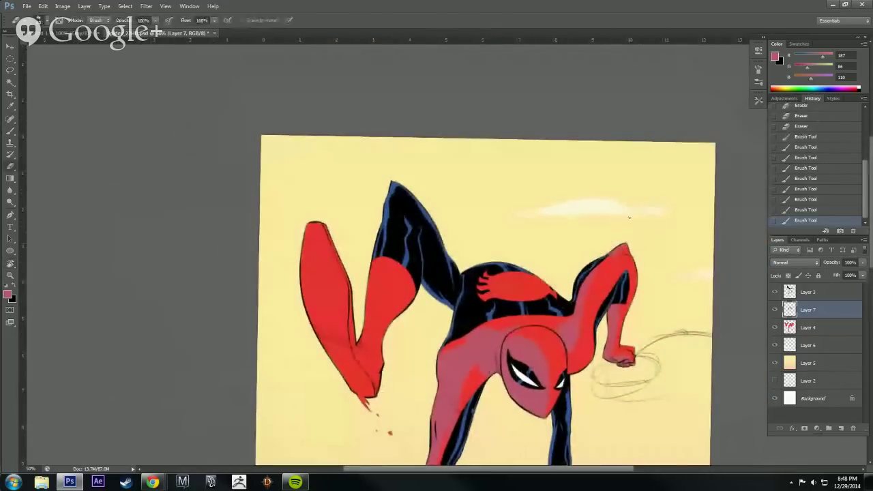
pyautogui.press('b')
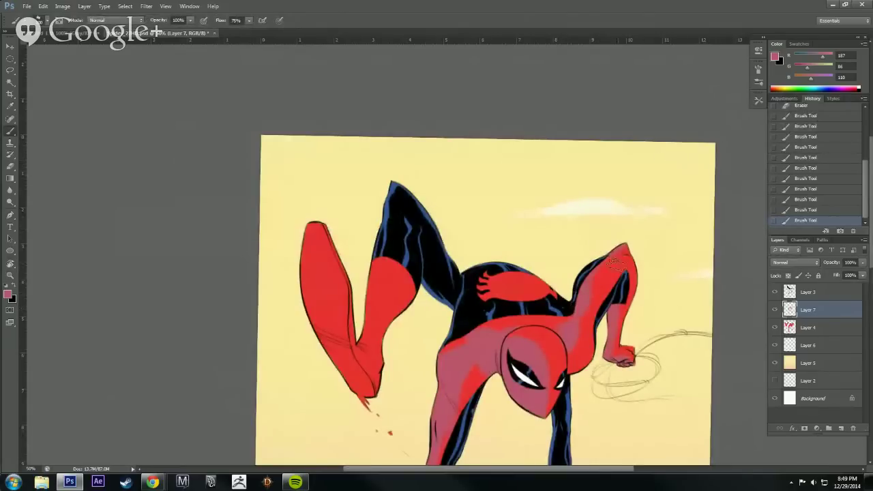
# Paint dusty-pink shading on the red upper back around the mask and clean up its edge with the eraser.
pyautogui.press('r')
pyautogui.moveTo(635, 296); pyautogui.dragTo(601, 142)
pyautogui.press('b')
pyautogui.moveTo(561, 226); pyautogui.dragTo(573, 216)
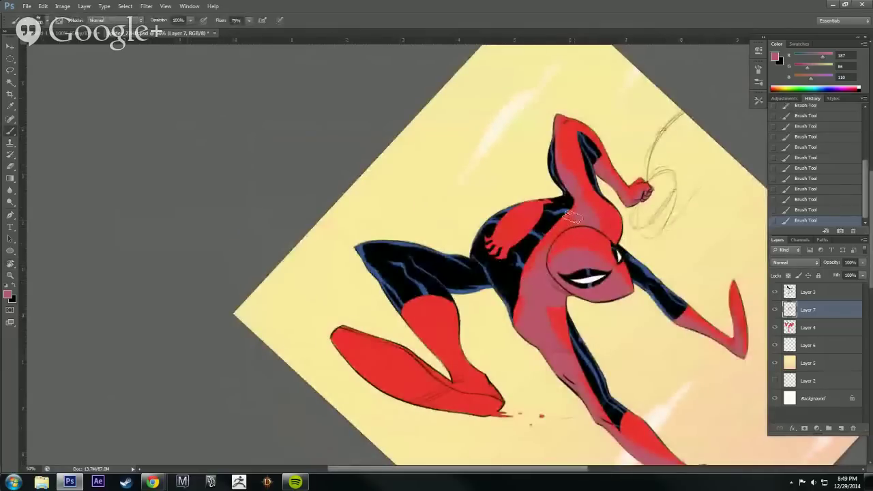
pyautogui.press('e')
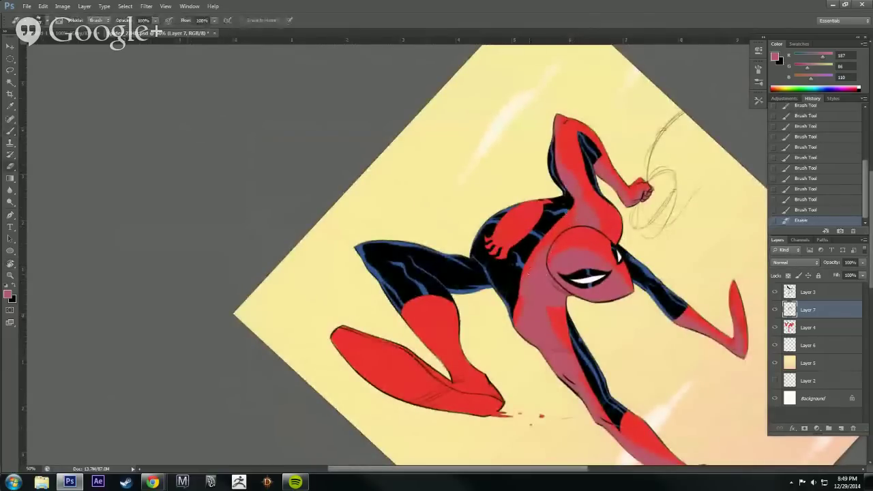
pyautogui.press('b')
pyautogui.moveTo(531, 273); pyautogui.dragTo(541, 269)
pyautogui.moveTo(584, 298); pyautogui.dragTo(576, 299)
# Extend the dusty-pink shading across the upper back along the edge of the black suit area.
pyautogui.press('r')
pyautogui.moveTo(688, 254)
pyautogui.mouseDown()
pyautogui.moveTo(688, 279)
pyautogui.moveTo(607, 415)
pyautogui.mouseUp()
pyautogui.press('b')
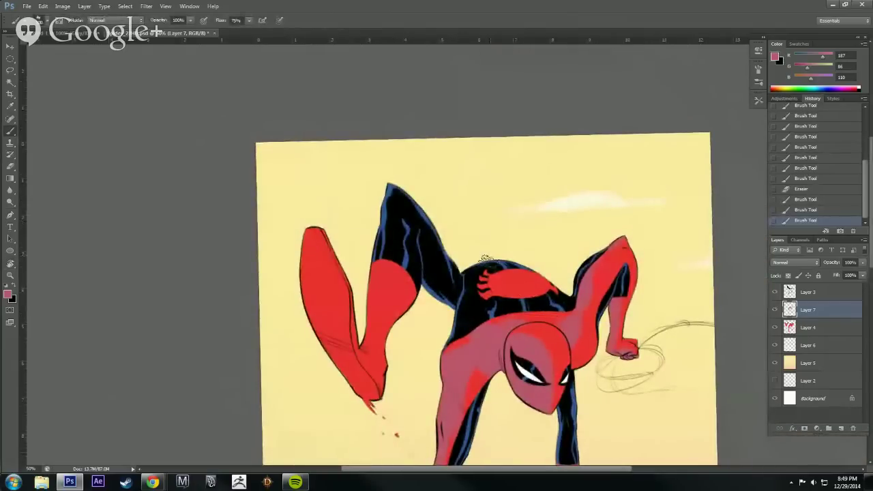
pyautogui.press('r')
pyautogui.moveTo(634, 320); pyautogui.dragTo(642, 217)
pyautogui.press('space')
pyautogui.moveTo(654, 424)
pyautogui.mouseDown()
pyautogui.moveTo(618, 264)
pyautogui.moveTo(636, 292)
pyautogui.moveTo(619, 290)
pyautogui.mouseUp()
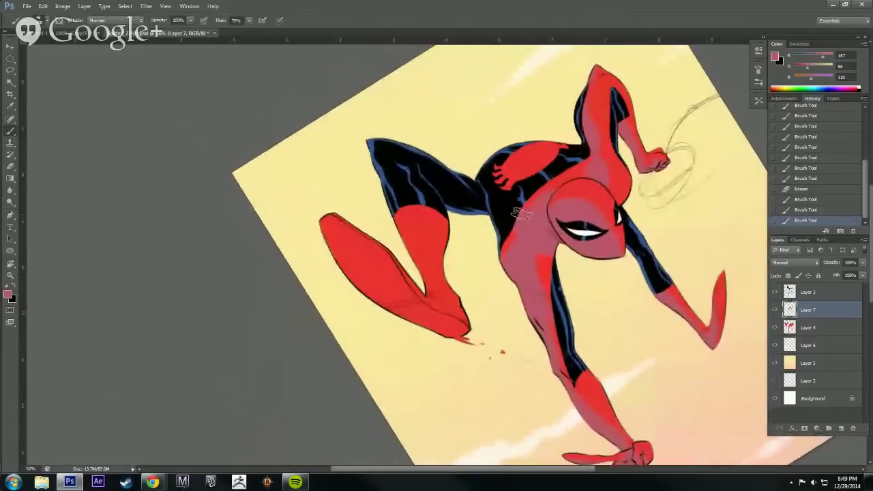
pyautogui.moveTo(522, 214); pyautogui.dragTo(543, 189)
# Shade the near leg's red calf in dusty pink from below the black knee section to the ankle.
pyautogui.moveTo(400, 219); pyautogui.dragTo(428, 276)
pyautogui.moveTo(413, 223); pyautogui.dragTo(427, 274)
pyautogui.moveTo(410, 207); pyautogui.dragTo(427, 277)
pyautogui.moveTo(416, 234)
pyautogui.mouseDown()
pyautogui.moveTo(431, 289)
pyautogui.moveTo(446, 309)
pyautogui.mouseUp()
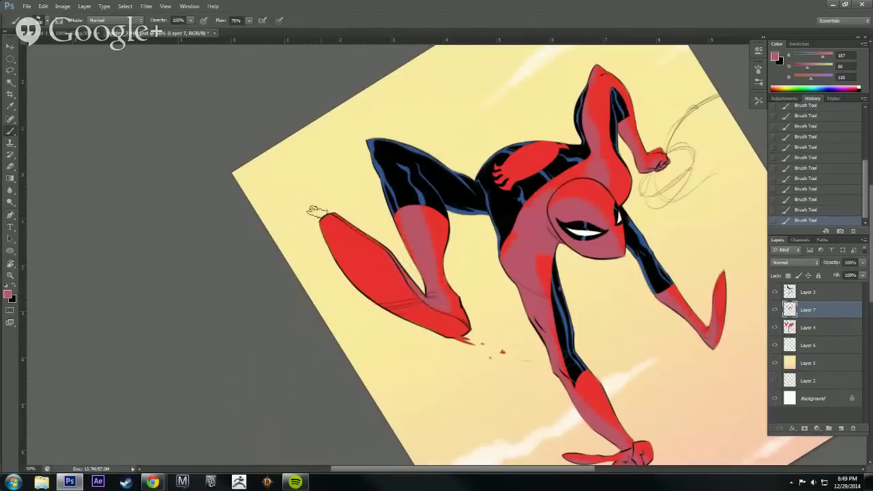
# Fill the raised foot's sole with dusty-pink shading from the toes to the heel.
pyautogui.moveTo(322, 216); pyautogui.dragTo(383, 260)
pyautogui.moveTo(324, 214)
pyautogui.mouseDown()
pyautogui.moveTo(365, 281)
pyautogui.moveTo(373, 286)
pyautogui.moveTo(351, 235)
pyautogui.moveTo(413, 304)
pyautogui.moveTo(385, 268)
pyautogui.mouseUp()
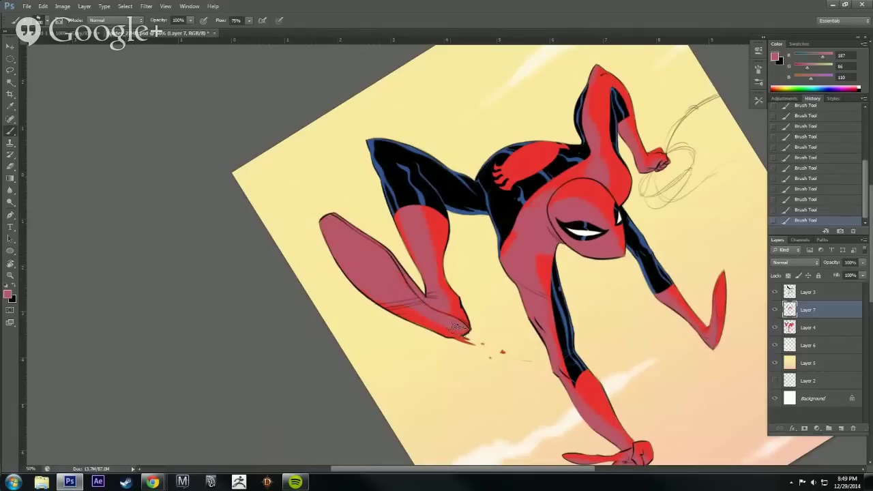
pyautogui.press('e')
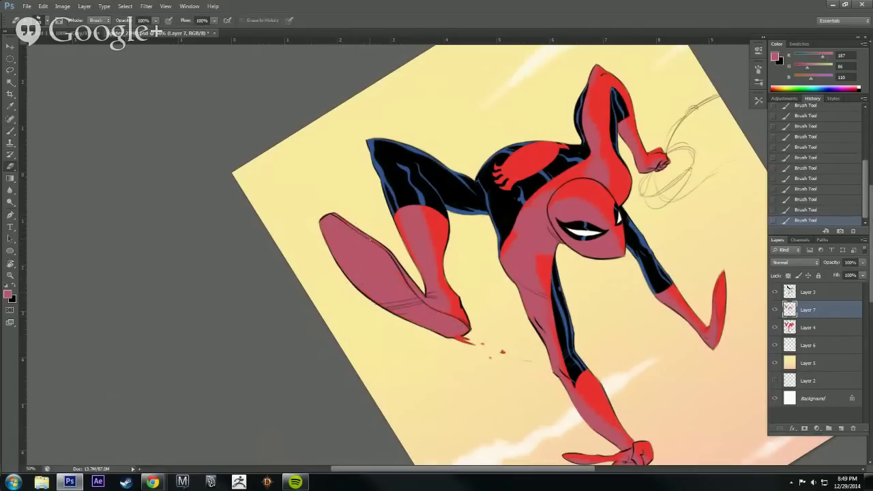
pyautogui.press('b')
pyautogui.press('r')
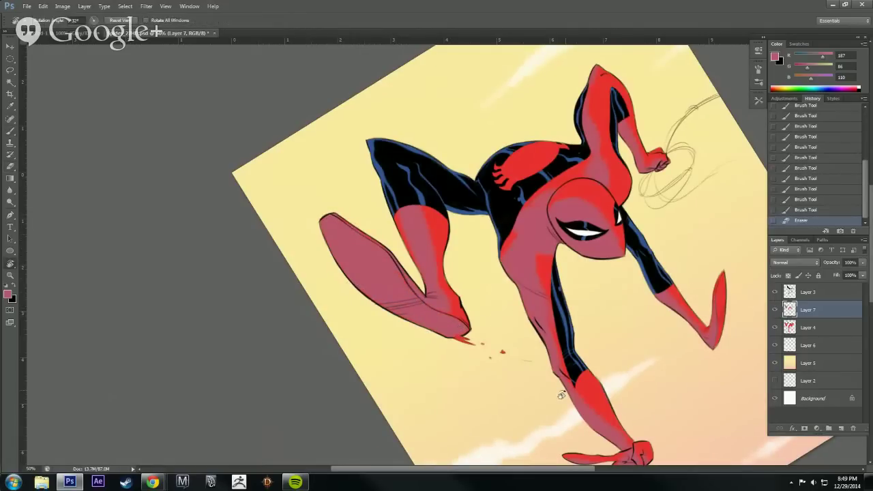
pyautogui.moveTo(564, 396); pyautogui.dragTo(572, 181)
pyautogui.moveTo(526, 285); pyautogui.dragTo(563, 223)
pyautogui.press('r')
pyautogui.moveTo(598, 273)
pyautogui.mouseDown()
pyautogui.moveTo(601, 307)
pyautogui.moveTo(425, 355)
pyautogui.moveTo(432, 326)
pyautogui.mouseUp()
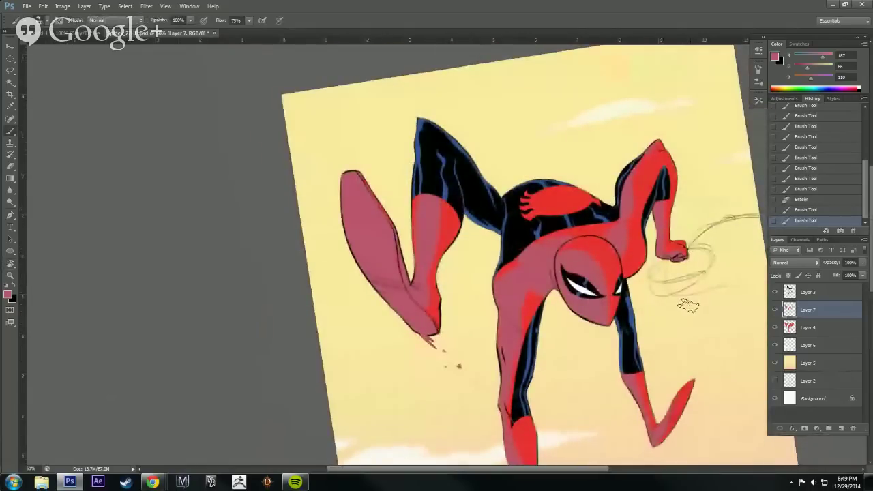
pyautogui.moveTo(405, 287)
pyautogui.mouseDown()
pyautogui.moveTo(385, 240)
pyautogui.moveTo(397, 295)
pyautogui.mouseUp()
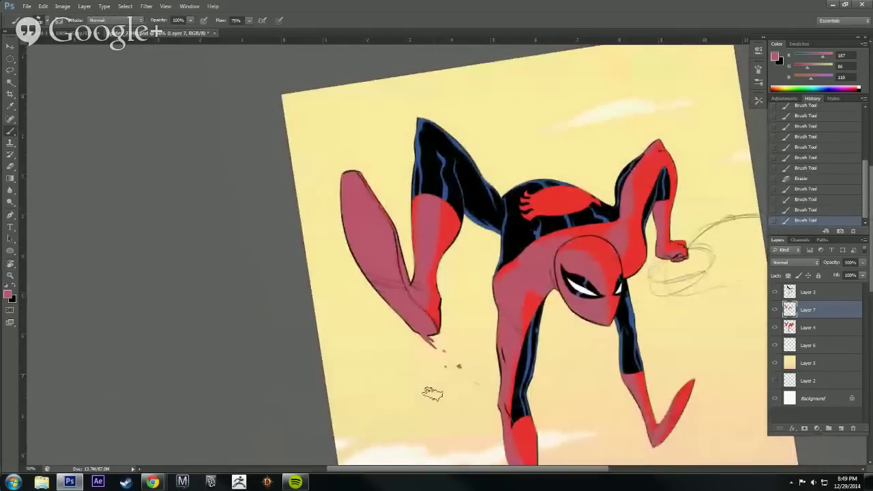
# Check the shading on the whole picture and save the document.
pyautogui.moveTo(659, 298); pyautogui.dragTo(612, 268)
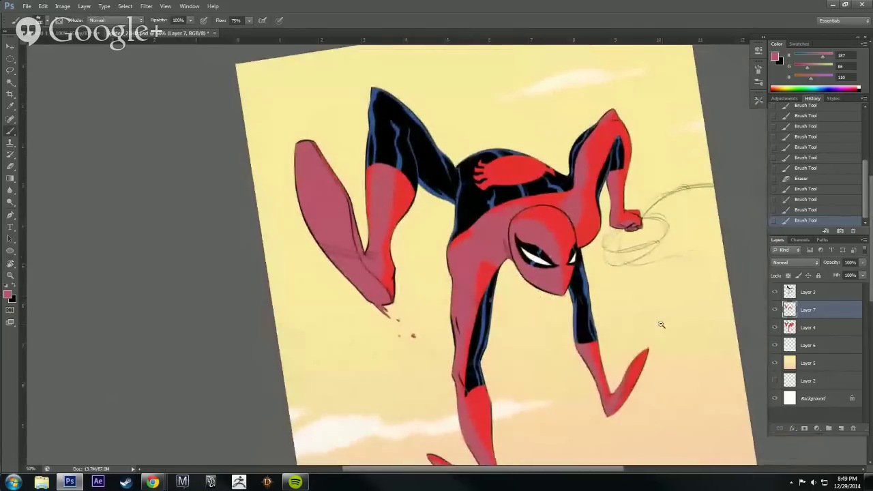
pyautogui.hotkey('ctrl', '-')
pyautogui.hotkey('ctrl', '-')
pyautogui.press('r')
pyautogui.moveTo(686, 325); pyautogui.dragTo(678, 356)
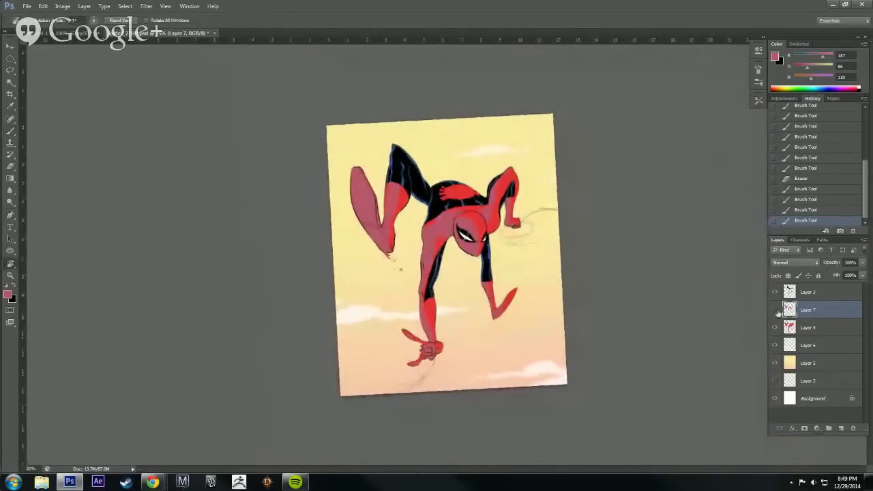
pyautogui.hotkey('ctrl', '+')
pyautogui.hotkey('ctrl', '+')
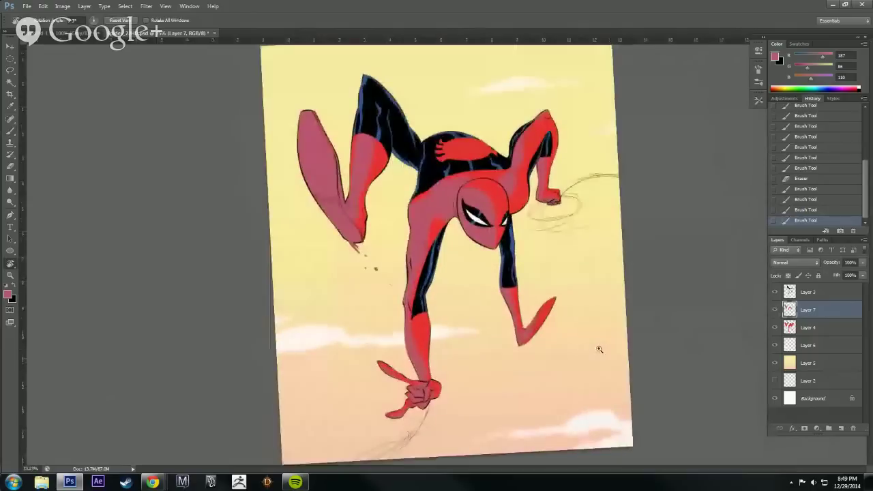
pyautogui.hotkey('ctrl', '-')
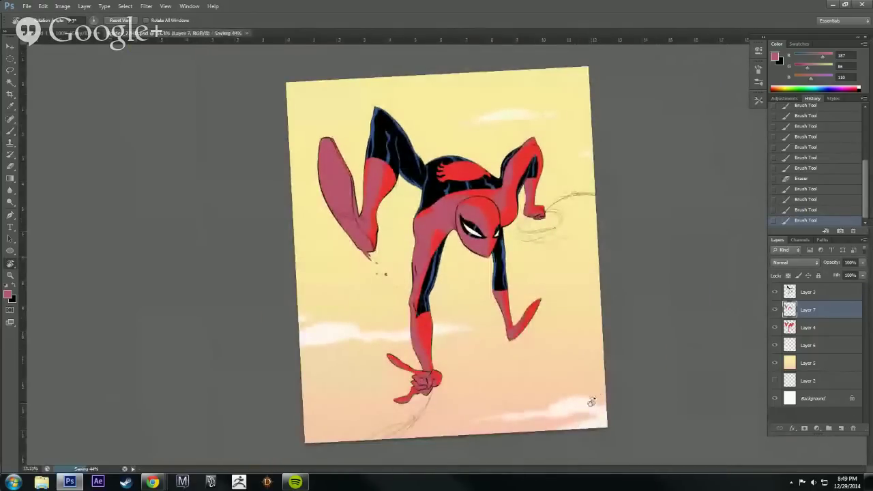
pyautogui.press('Escape')
# Shade the legs of the red back emblem in dusty pink and erase stray paint from the black suit area.
pyautogui.keyDown('ctrl'); pyautogui.click(588, 360); pyautogui.keyUp('ctrl')
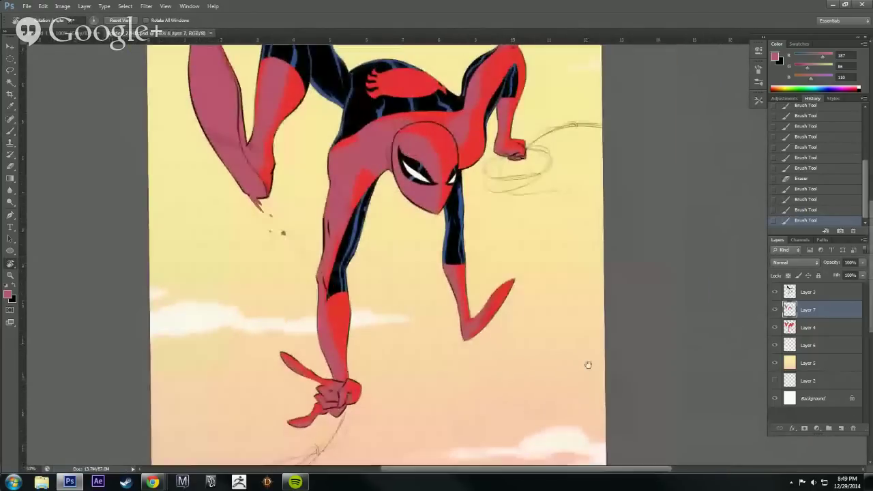
pyautogui.moveTo(557, 283); pyautogui.dragTo(598, 396)
pyautogui.press('b')
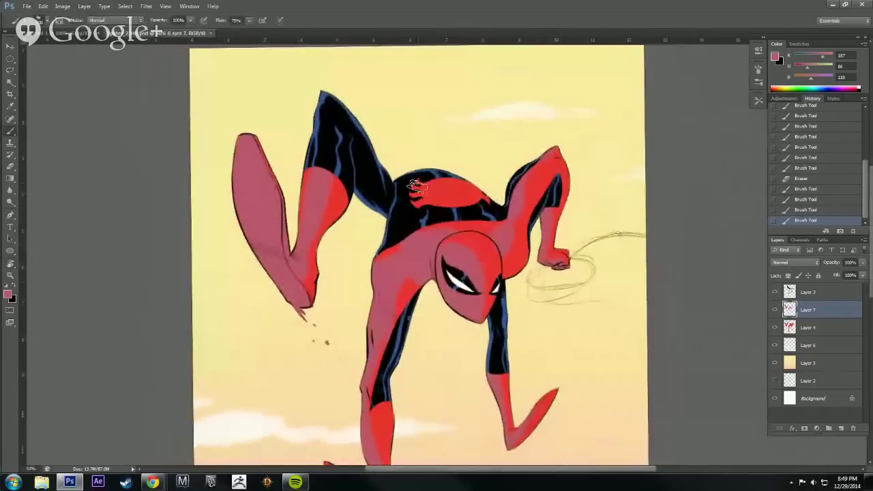
pyautogui.moveTo(418, 188); pyautogui.dragTo(430, 209)
pyautogui.press('e')
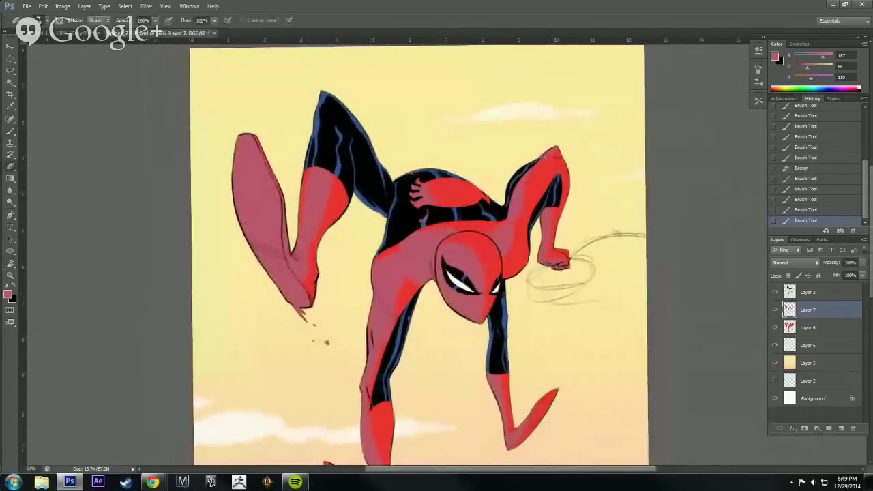
pyautogui.moveTo(419, 219); pyautogui.dragTo(426, 214)
pyautogui.click(419, 219)
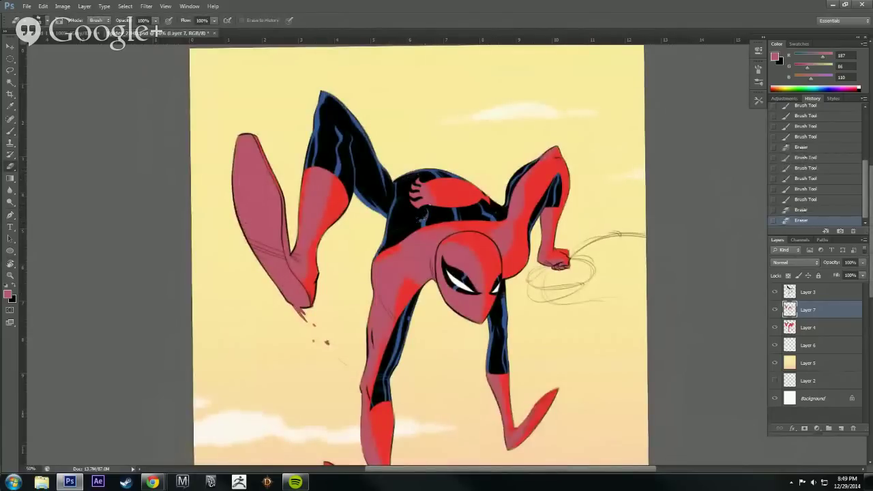
pyautogui.press('b')
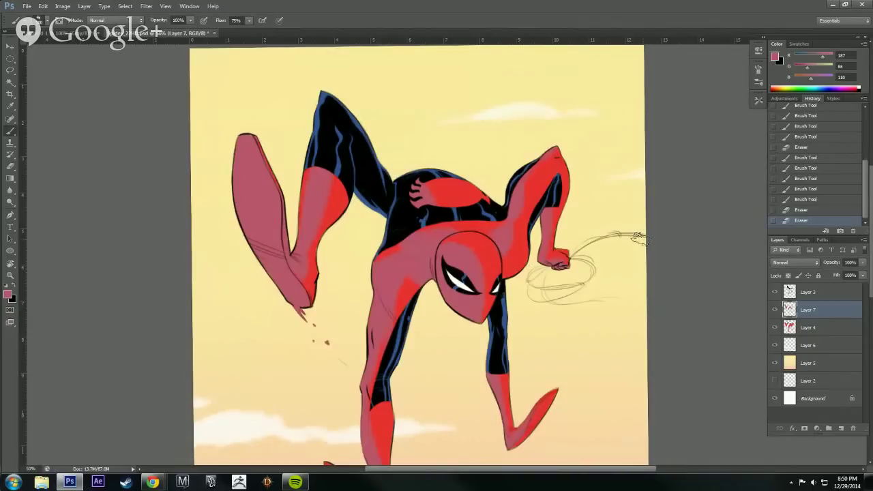
pyautogui.moveTo(604, 318); pyautogui.dragTo(685, 302)
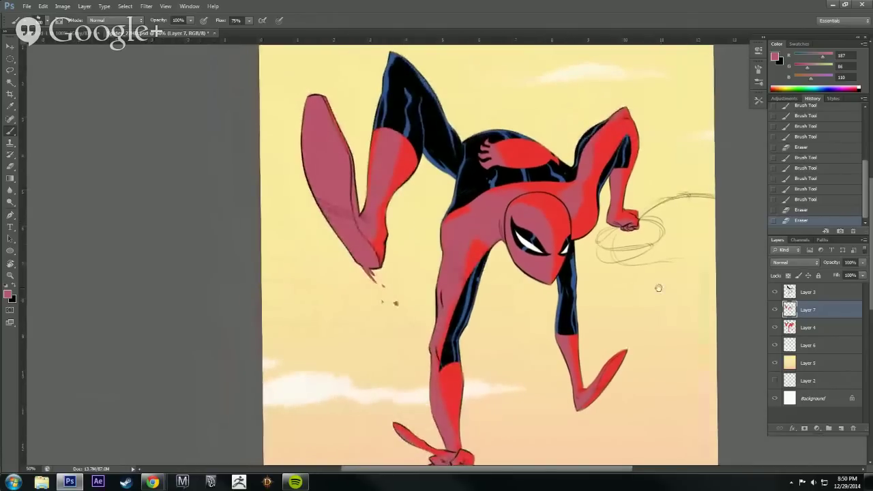
pyautogui.press('e')
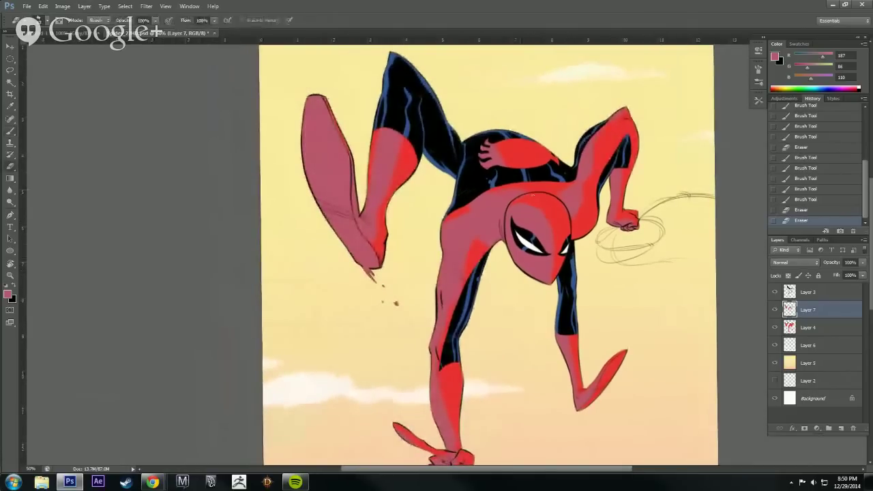
pyautogui.press('b')
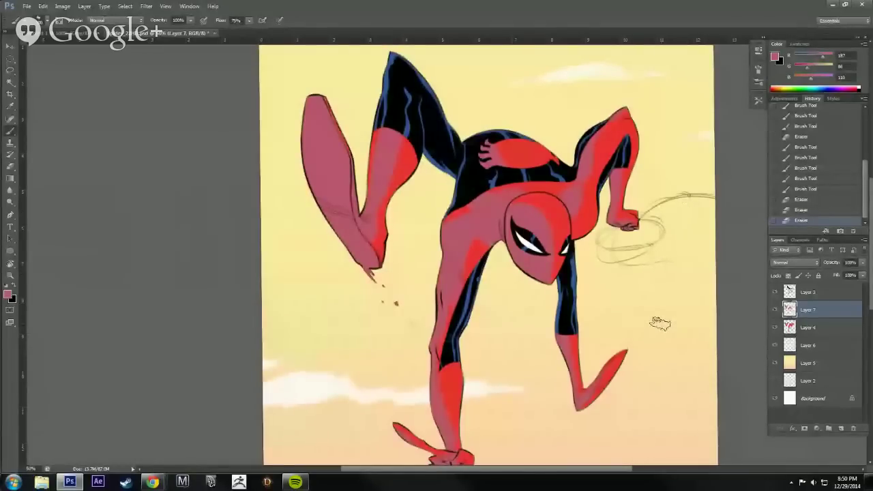
# Sample the suit's red and shift the foreground color to a bright orange of RGB 245, 112, 60.
pyautogui.moveTo(660, 324); pyautogui.dragTo(662, 357)
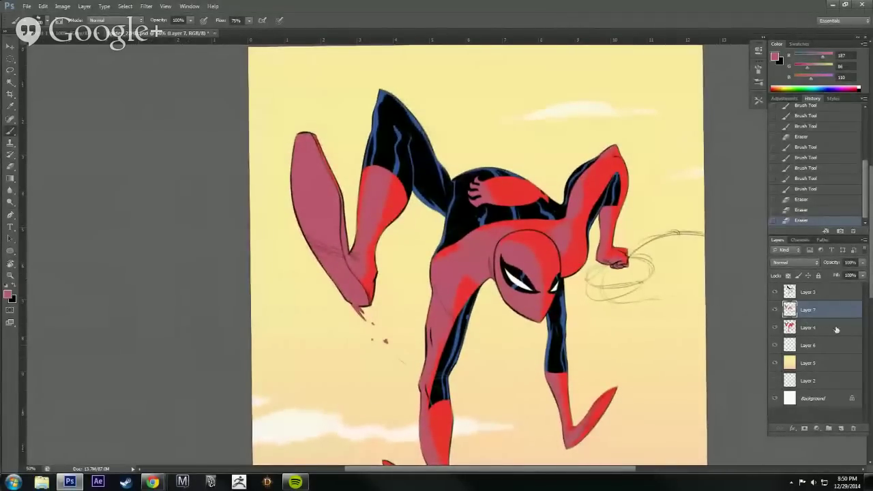
pyautogui.moveTo(707, 369); pyautogui.dragTo(706, 350)
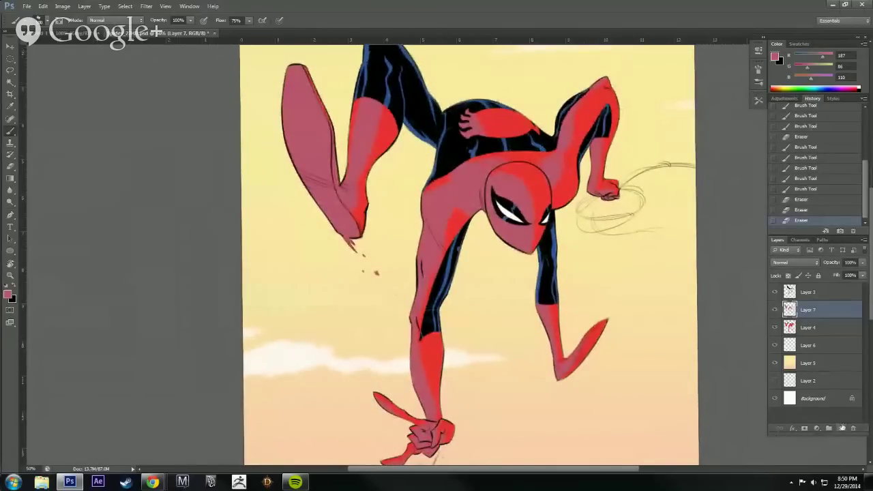
pyautogui.keyDown('alt'); pyautogui.click(427, 349); pyautogui.keyUp('alt')
pyautogui.click(8, 295)
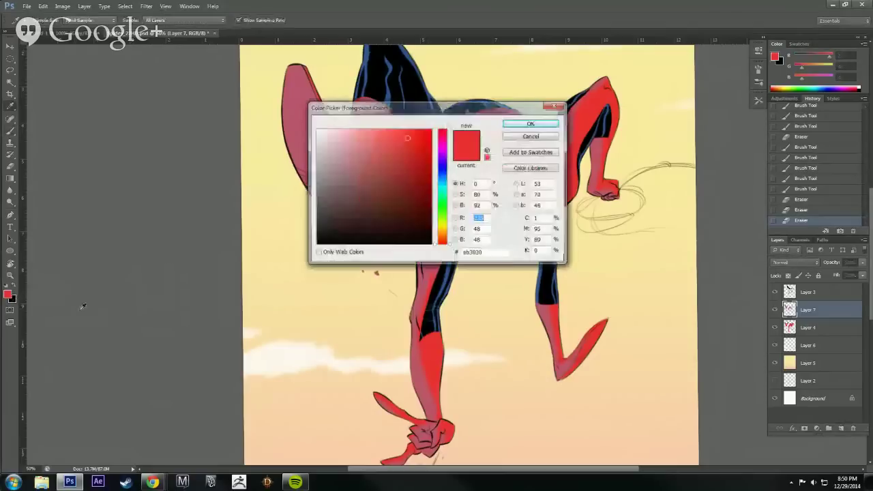
pyautogui.click(448, 238)
pyautogui.click(401, 136)
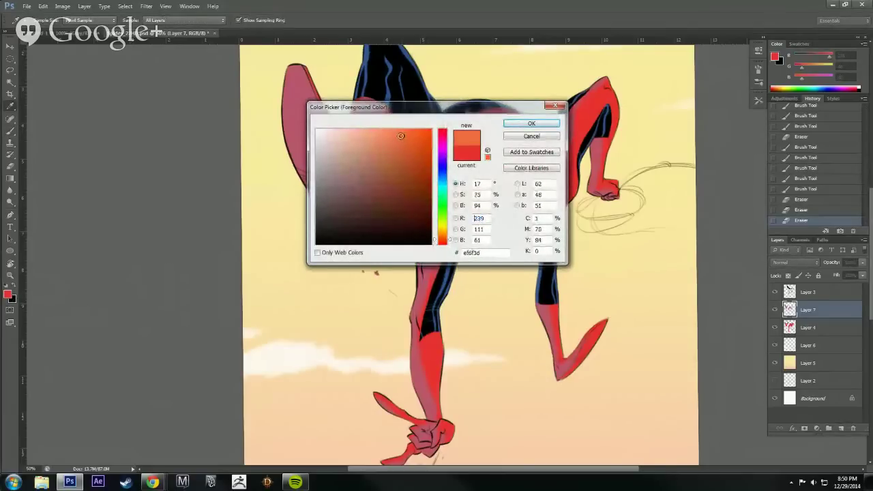
pyautogui.click(531, 123)
# Paint orange highlights on the raised elbow, the far shoulder's lower edge and the top of the mask.
pyautogui.moveTo(659, 214); pyautogui.dragTo(660, 297)
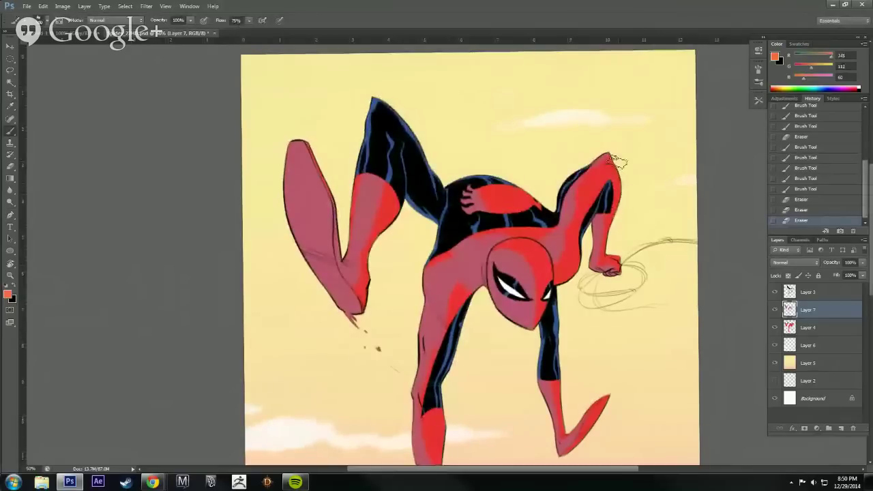
pyautogui.moveTo(618, 162); pyautogui.dragTo(618, 173)
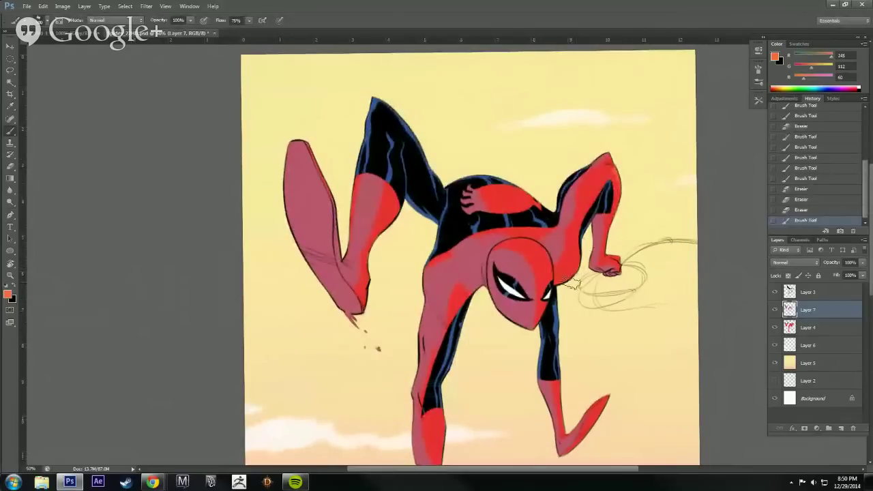
pyautogui.moveTo(568, 283)
pyautogui.mouseDown()
pyautogui.moveTo(581, 247)
pyautogui.moveTo(534, 243)
pyautogui.moveTo(551, 283)
pyautogui.mouseUp()
pyautogui.moveTo(530, 237)
pyautogui.mouseDown()
pyautogui.moveTo(508, 229)
pyautogui.moveTo(534, 243)
pyautogui.mouseUp()
# Paint an orange highlight along the planted arm's red forearm, from below the black section to the wrist.
pyautogui.press('r')
pyautogui.moveTo(605, 244); pyautogui.dragTo(410, 485)
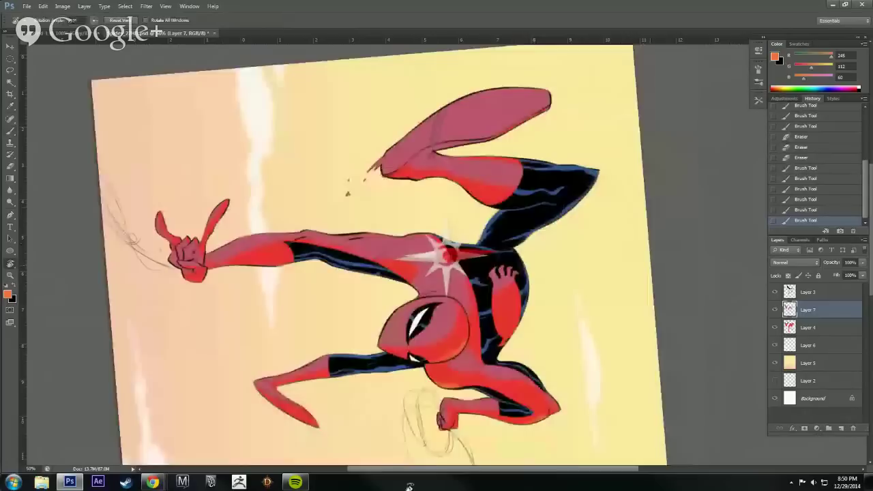
pyautogui.moveTo(622, 238)
pyautogui.mouseDown()
pyautogui.moveTo(415, 488)
pyautogui.moveTo(382, 477)
pyautogui.mouseUp()
pyautogui.moveTo(648, 326); pyautogui.dragTo(588, 395)
pyautogui.press('b')
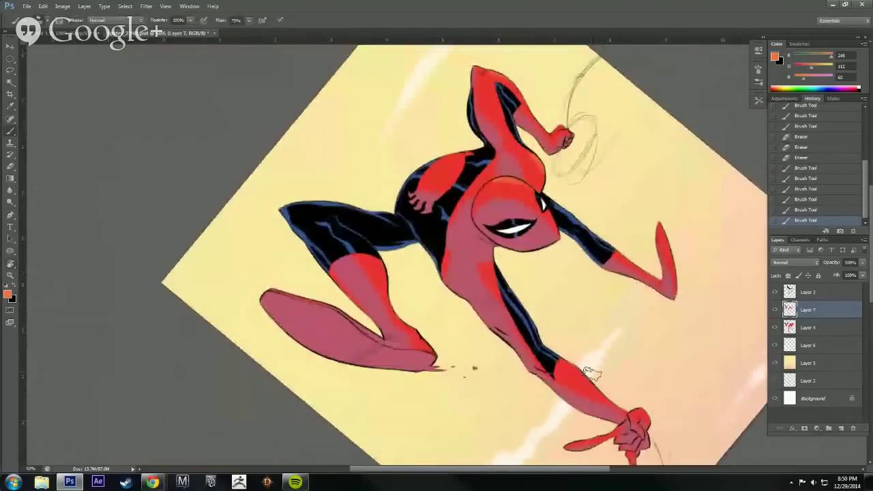
pyautogui.moveTo(562, 362)
pyautogui.mouseDown()
pyautogui.moveTo(591, 390)
pyautogui.moveTo(640, 409)
pyautogui.mouseUp()
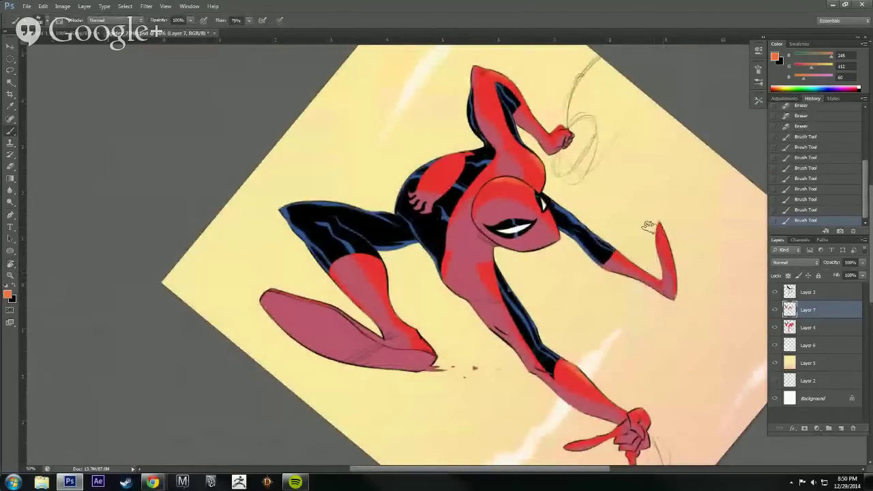
# Continue the orange highlights along the far foot and around the raised elbow.
pyautogui.press('r')
pyautogui.moveTo(694, 211)
pyautogui.mouseDown()
pyautogui.moveTo(686, 374)
pyautogui.moveTo(587, 372)
pyautogui.moveTo(586, 362)
pyautogui.mouseUp()
pyautogui.press('b')
pyautogui.scroll(5, 638, 311)
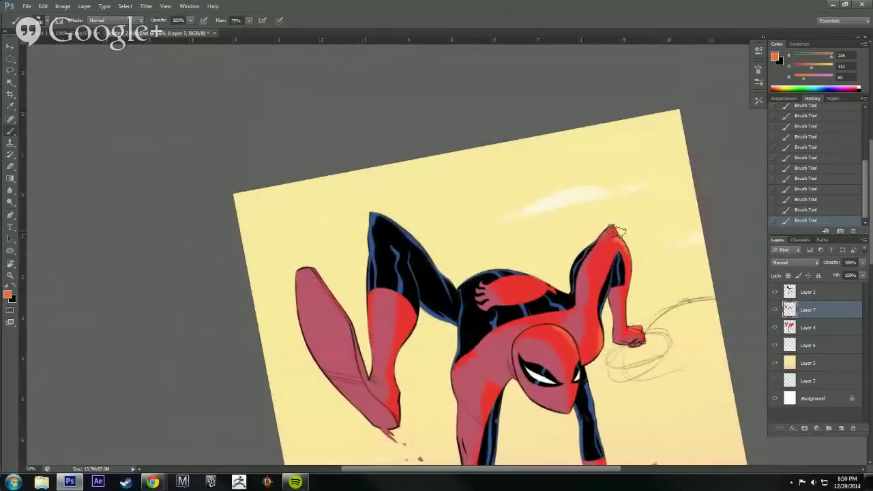
pyautogui.scroll(-2, 613, 310)
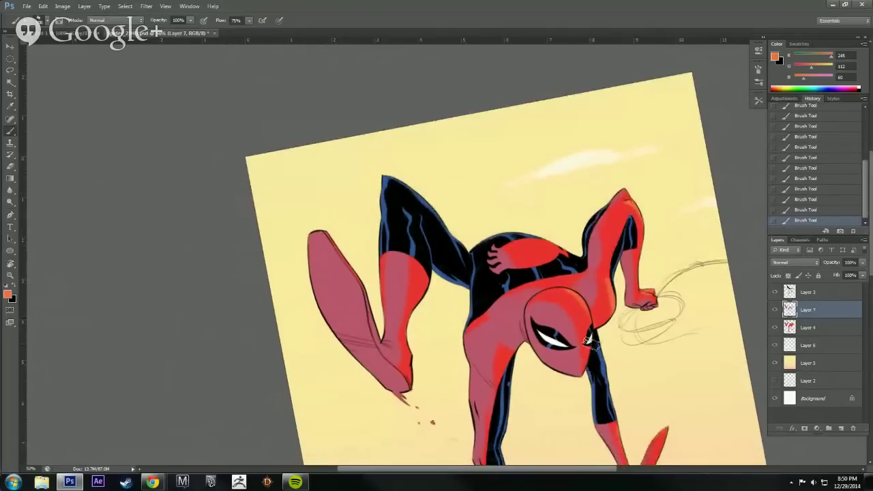
# Check the highlights on the whole picture and save the document again.
pyautogui.hotkey('ctrl', '-')
pyautogui.hotkey('ctrl', '-')
pyautogui.press('r')
pyautogui.moveTo(577, 364)
pyautogui.mouseDown()
pyautogui.moveTo(516, 409)
pyautogui.moveTo(455, 432)
pyautogui.moveTo(682, 275)
pyautogui.moveTo(592, 339)
pyautogui.moveTo(575, 386)
pyautogui.mouseUp()
pyautogui.press('b')
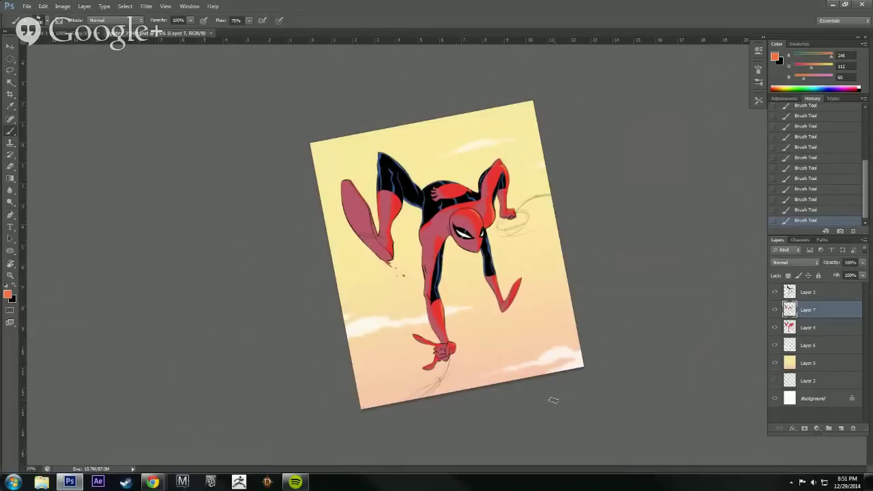
# Brush orange highlights onto the upper edge of the red back emblem and tidy them with the eraser.
pyautogui.click(505, 327)
pyautogui.click(508, 330)
pyautogui.moveTo(504, 333); pyautogui.dragTo(515, 351)
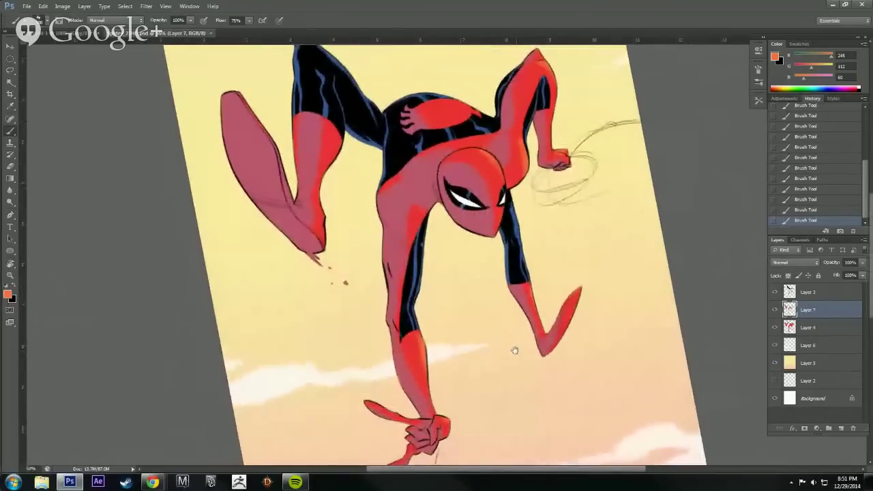
pyautogui.moveTo(548, 328); pyautogui.dragTo(662, 325)
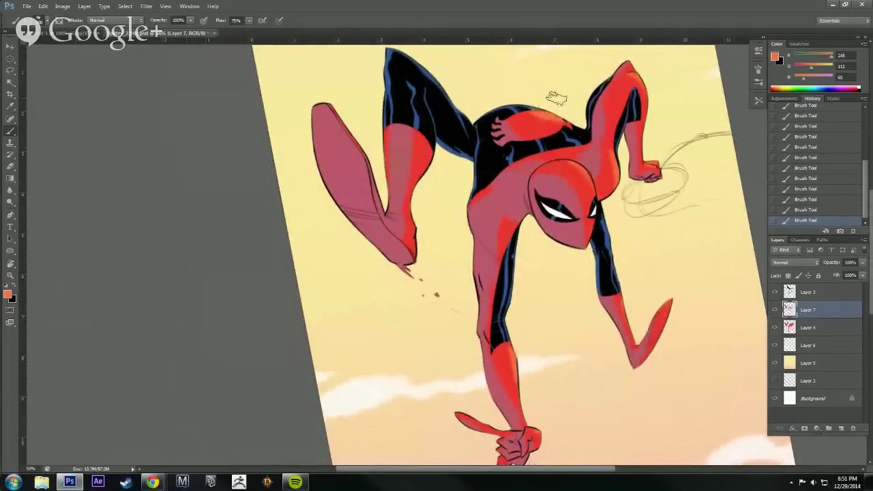
pyautogui.press('e')
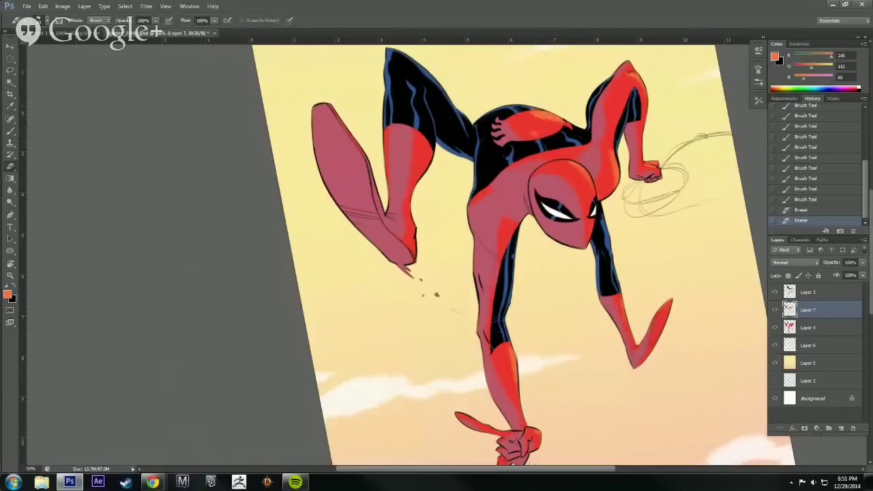
pyautogui.press('b')
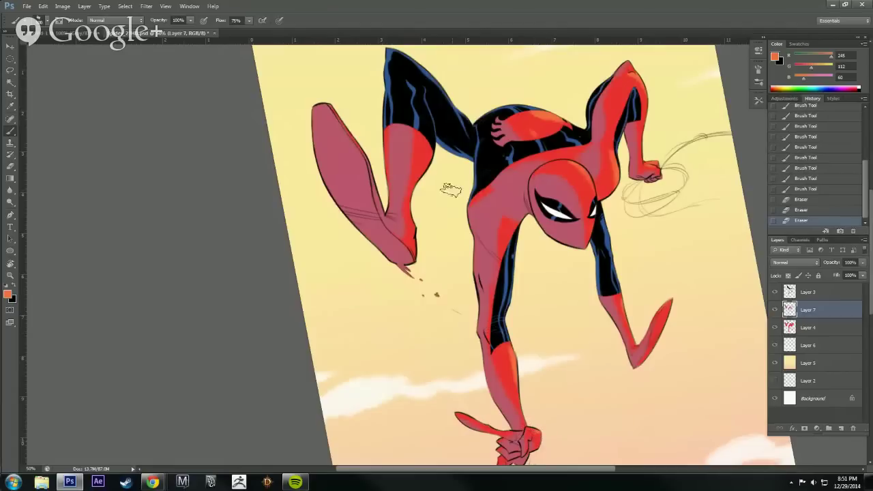
# Highlight the outer edge of the near leg's red calf in orange and save the document.
pyautogui.moveTo(431, 145); pyautogui.dragTo(432, 162)
pyautogui.moveTo(430, 217)
pyautogui.mouseDown()
pyautogui.moveTo(432, 227)
pyautogui.moveTo(413, 229)
pyautogui.moveTo(413, 210)
pyautogui.mouseUp()
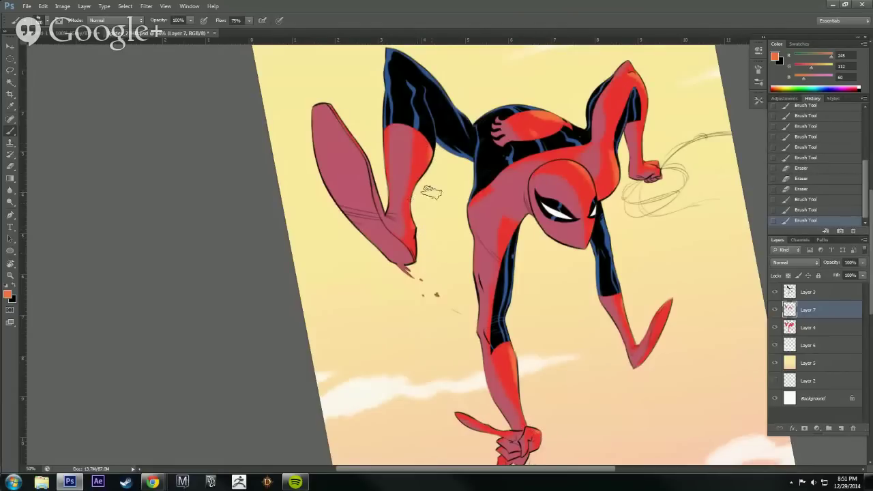
pyautogui.keyDown('alt'); pyautogui.click(420, 396); pyautogui.keyUp('alt')
pyautogui.press('r')
pyautogui.moveTo(656, 390); pyautogui.dragTo(628, 409)
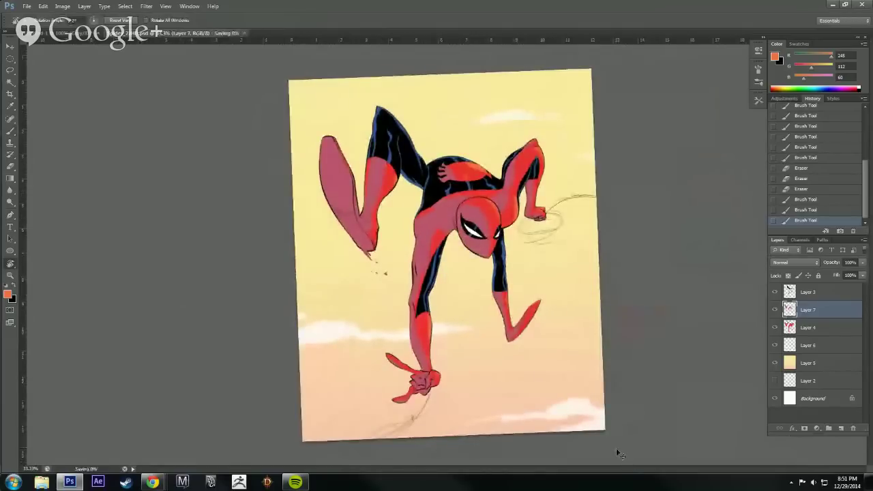
# Erase the stray paint along the mask's lower edge and beside the planted arm on Layer 7.
pyautogui.keyDown('ctrl'); pyautogui.click(449, 293); pyautogui.keyUp('ctrl')
pyautogui.keyDown('ctrl'); pyautogui.click(449, 293); pyautogui.keyUp('ctrl')
pyautogui.press('e')
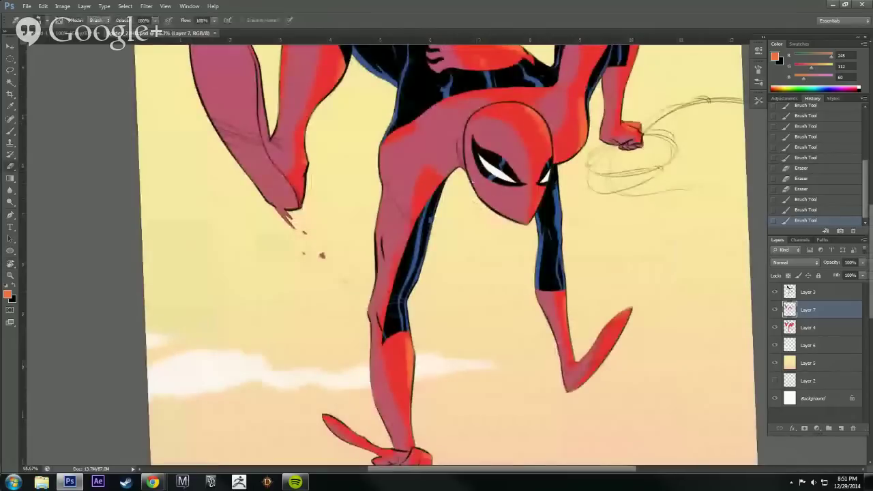
pyautogui.moveTo(472, 182); pyautogui.dragTo(506, 217)
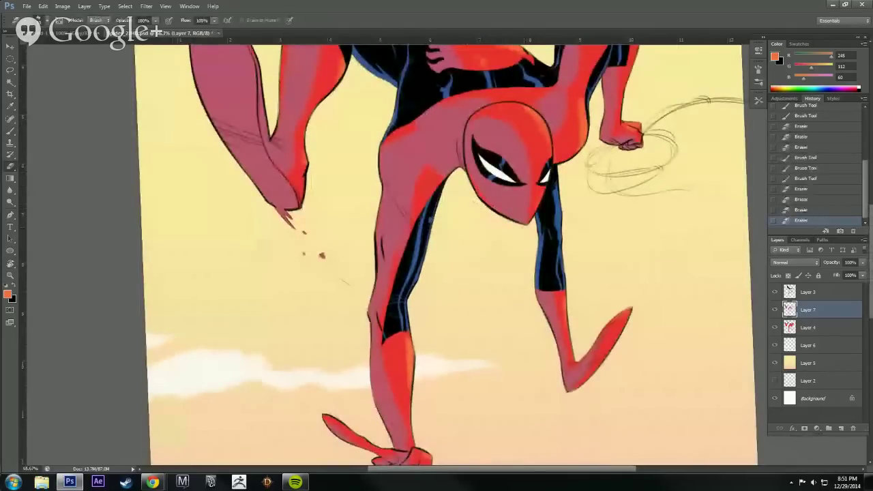
pyautogui.moveTo(341, 278); pyautogui.dragTo(345, 281)
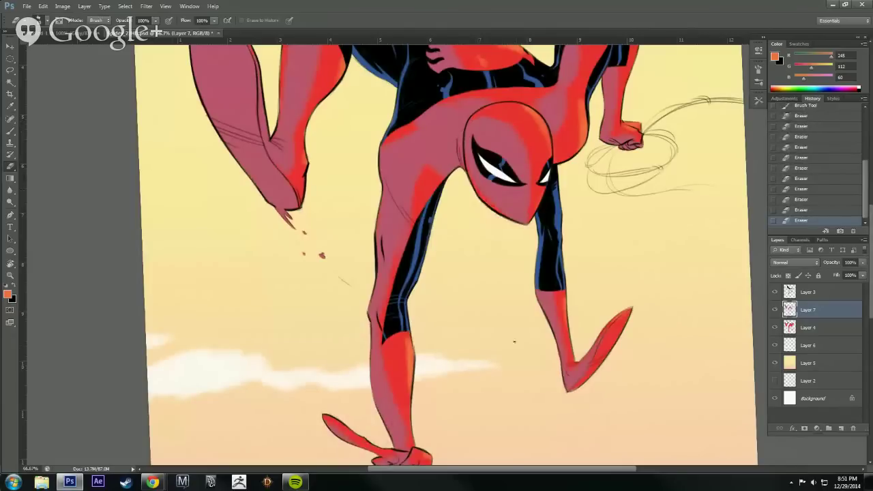
# Examine the highlights over the whole figure, from the raised foot down to the planted hand.
pyautogui.keyDown('alt'); pyautogui.click(511, 381); pyautogui.keyUp('alt')
pyautogui.keyDown('alt'); pyautogui.click(514, 386); pyautogui.keyUp('alt')
pyautogui.keyDown('ctrl'); pyautogui.click(503, 376); pyautogui.keyUp('ctrl')
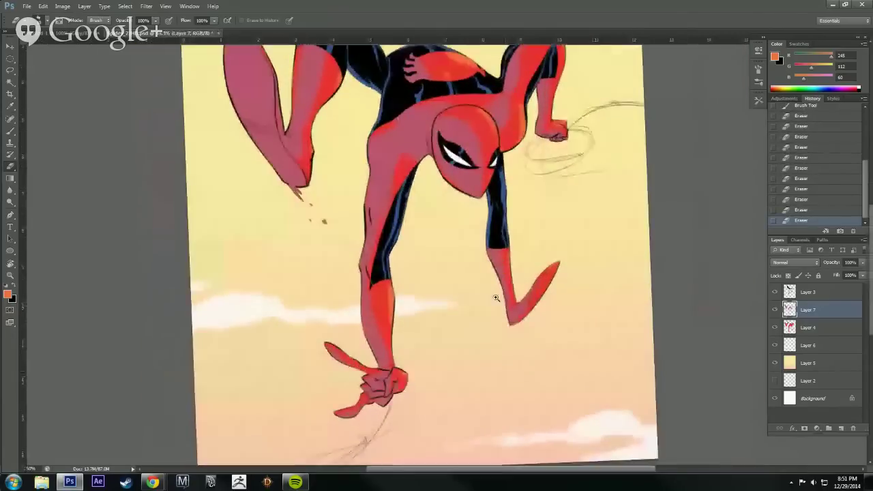
pyautogui.keyDown('ctrl'); pyautogui.click(501, 358); pyautogui.keyUp('ctrl')
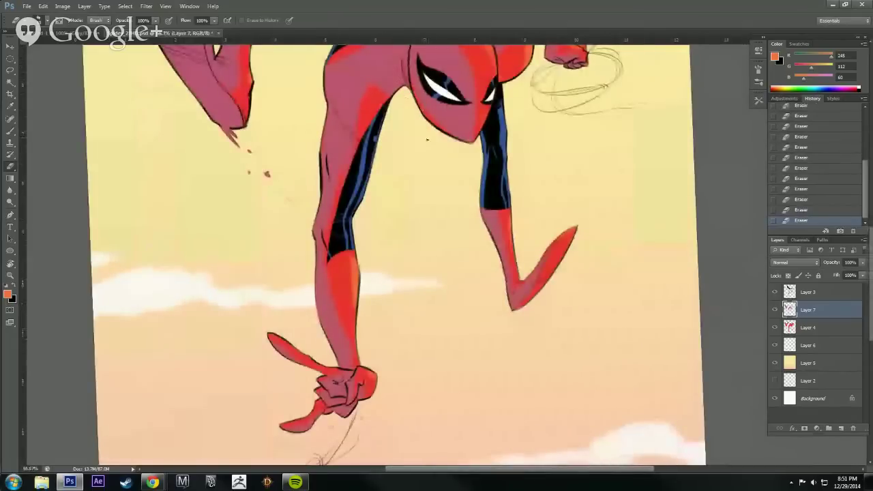
pyautogui.moveTo(462, 303); pyautogui.dragTo(500, 467)
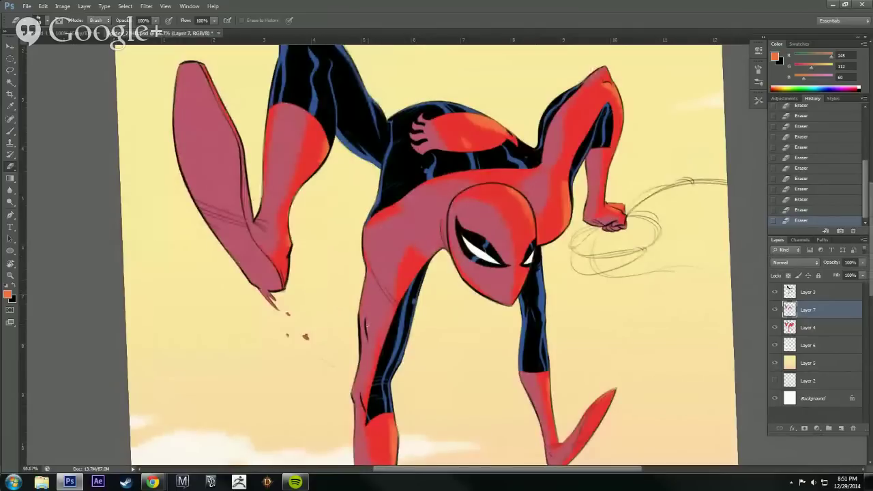
pyautogui.keyDown('alt'); pyautogui.click(639, 294); pyautogui.keyUp('alt')
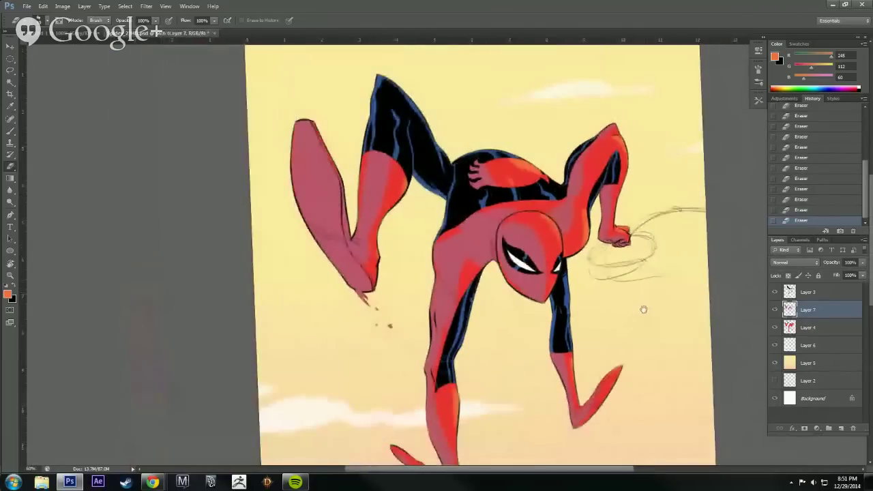
pyautogui.scroll(-5, 644, 306)
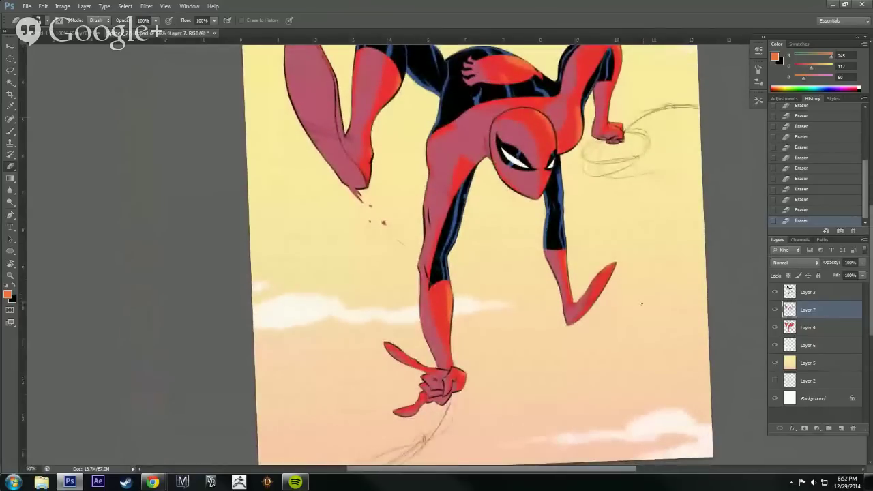
pyautogui.scroll(5, 633, 300)
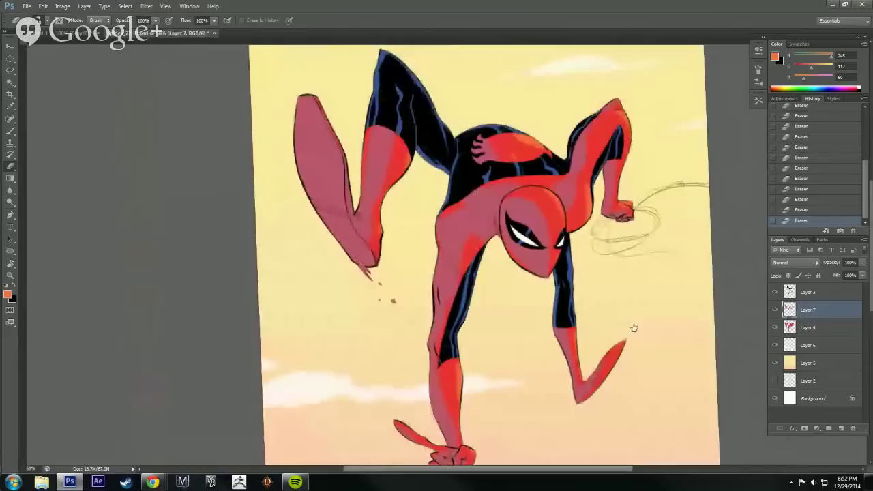
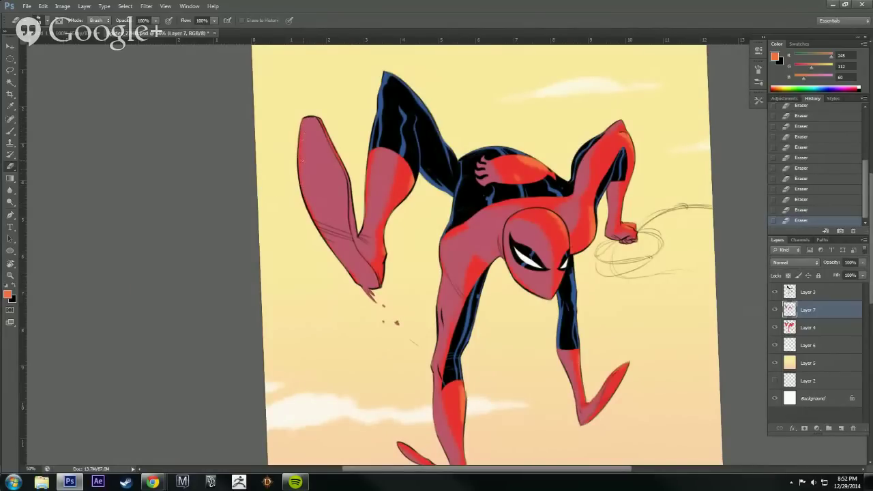
pyautogui.hotkey('ctrl', '-')
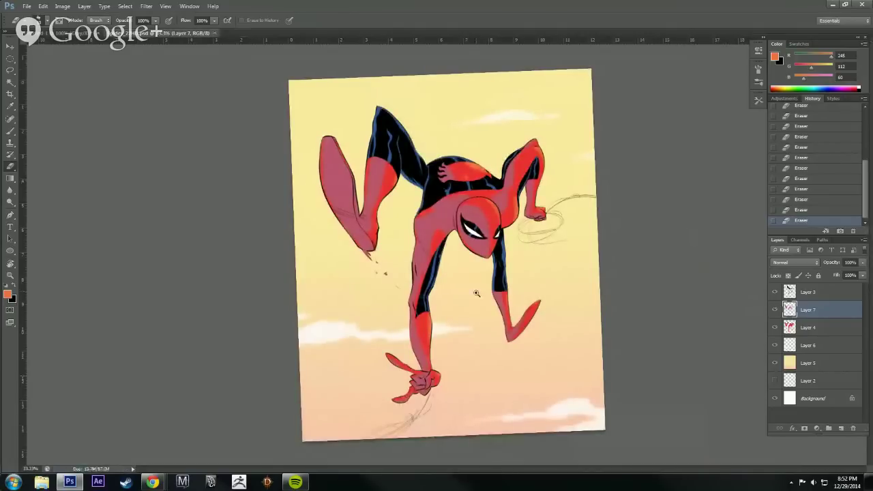
# Sample the dark blue of the suit and brighten the brush color to RGB 43, 135, 193.
pyautogui.scroll(3, 474, 309)
pyautogui.moveTo(474, 310); pyautogui.dragTo(495, 415)
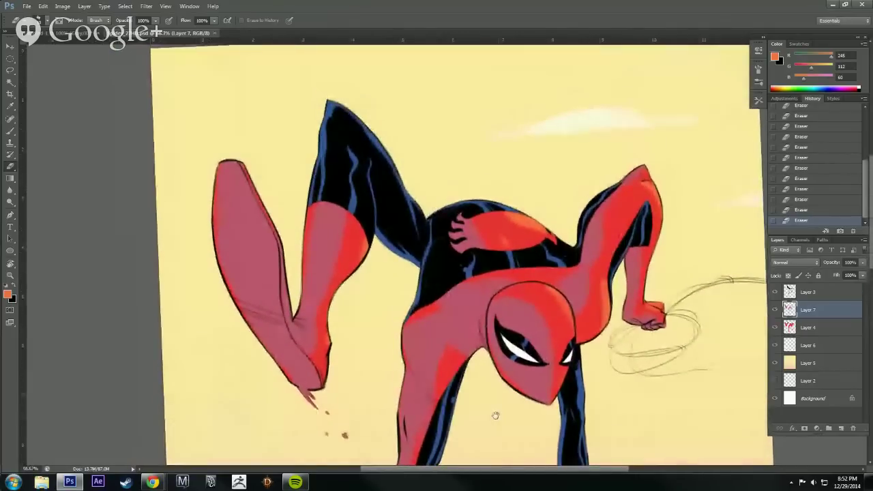
pyautogui.press('r')
pyautogui.moveTo(716, 282); pyautogui.dragTo(715, 287)
pyautogui.press('b')
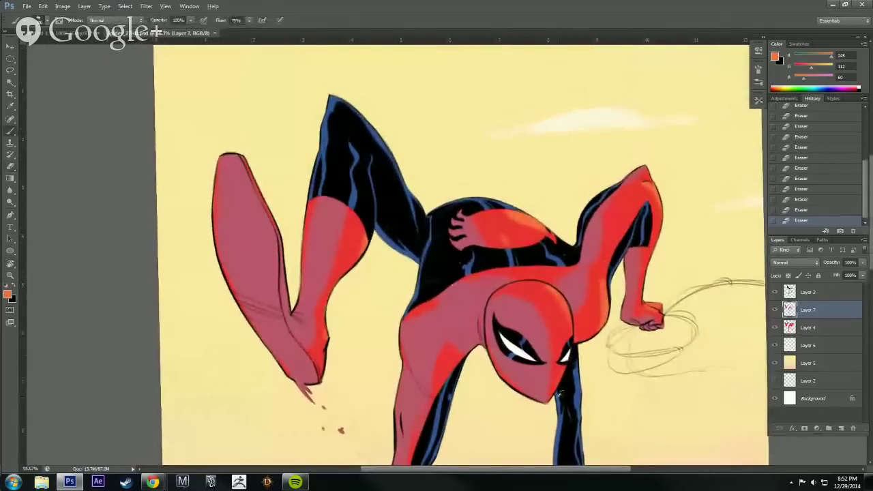
pyautogui.keyDown('alt'); pyautogui.click(571, 385); pyautogui.keyUp('alt')
pyautogui.click(9, 294)
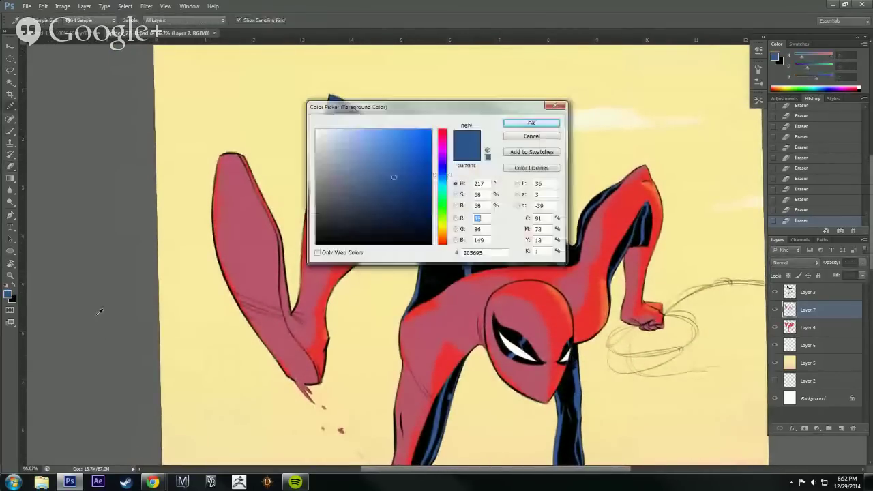
pyautogui.moveTo(447, 180); pyautogui.dragTo(447, 182)
pyautogui.moveTo(390, 141); pyautogui.dragTo(405, 157)
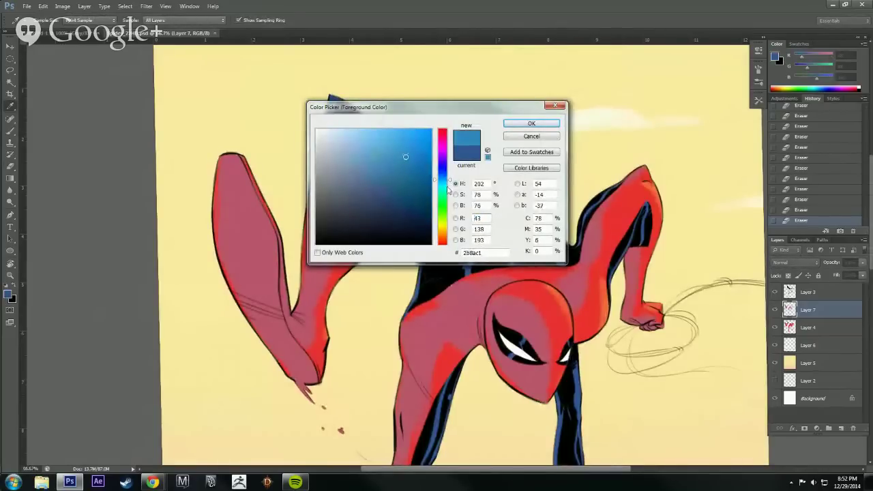
pyautogui.moveTo(449, 186); pyautogui.dragTo(449, 179)
pyautogui.click(518, 124)
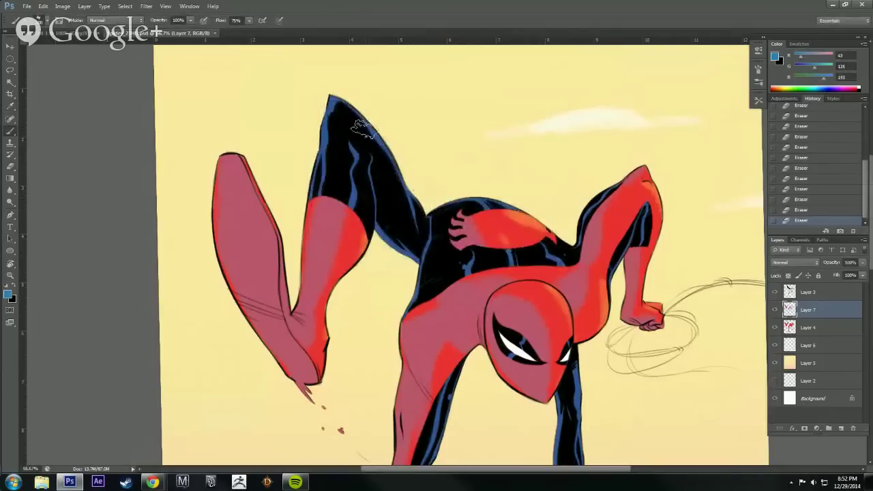
# Brush light-blue highlights along the upper edge of the raised thigh and over its inner blue stripes.
pyautogui.moveTo(360, 112); pyautogui.dragTo(401, 163)
pyautogui.moveTo(362, 109)
pyautogui.mouseDown()
pyautogui.moveTo(400, 146)
pyautogui.moveTo(409, 234)
pyautogui.moveTo(412, 213)
pyautogui.mouseUp()
pyautogui.moveTo(388, 142); pyautogui.dragTo(395, 156)
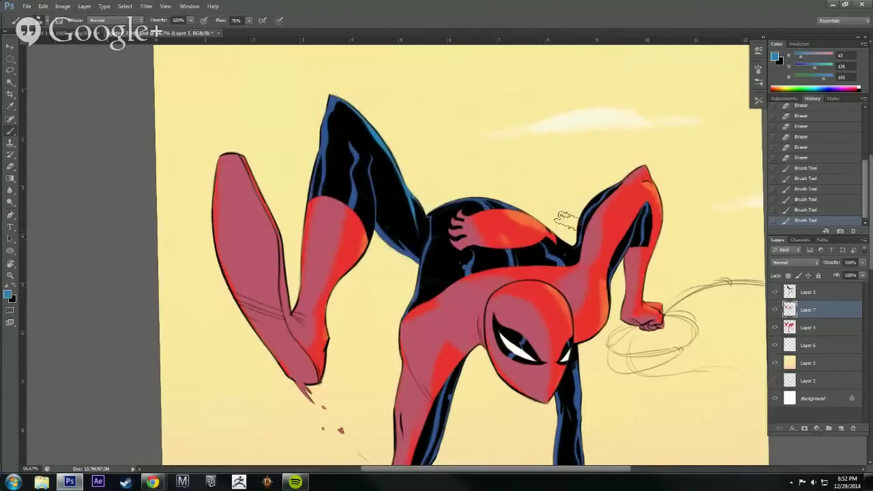
pyautogui.moveTo(659, 377); pyautogui.dragTo(657, 360)
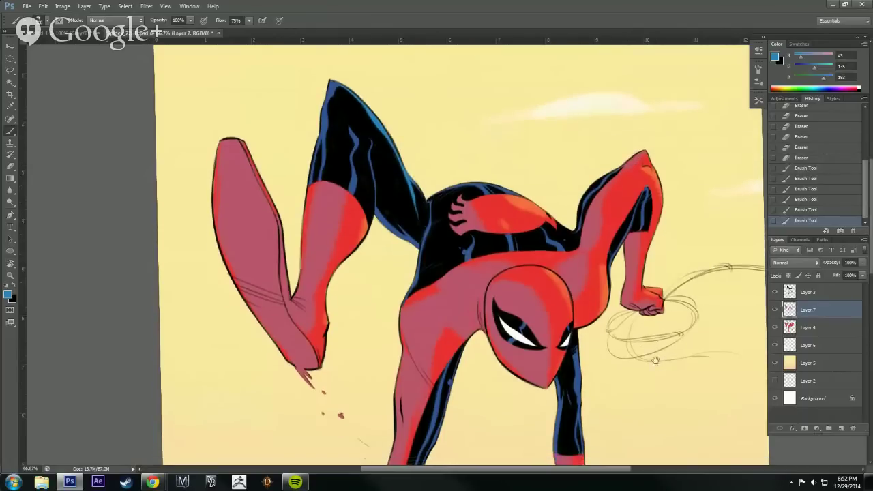
pyautogui.moveTo(348, 124); pyautogui.dragTo(354, 188)
pyautogui.moveTo(667, 390); pyautogui.dragTo(661, 372)
# Brush light-blue highlights down the black part of the far leg behind the mask.
pyautogui.moveTo(539, 264); pyautogui.dragTo(542, 294)
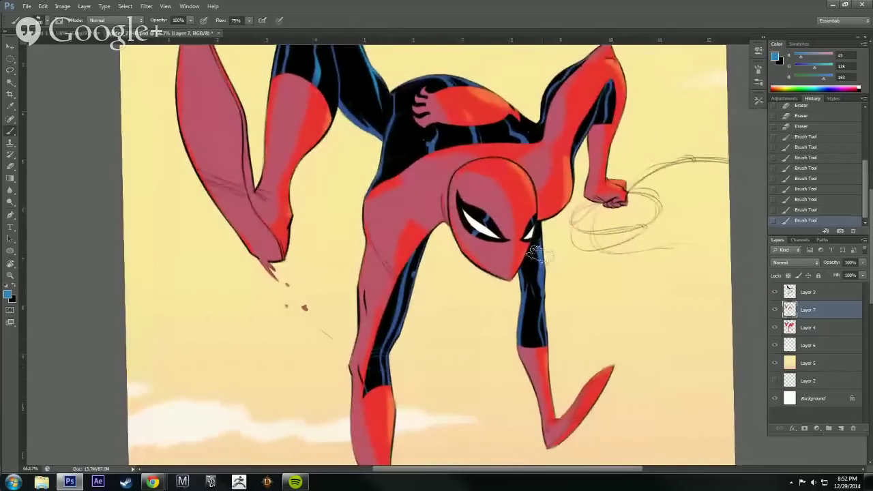
pyautogui.moveTo(537, 257); pyautogui.dragTo(543, 337)
pyautogui.moveTo(539, 300); pyautogui.dragTo(537, 335)
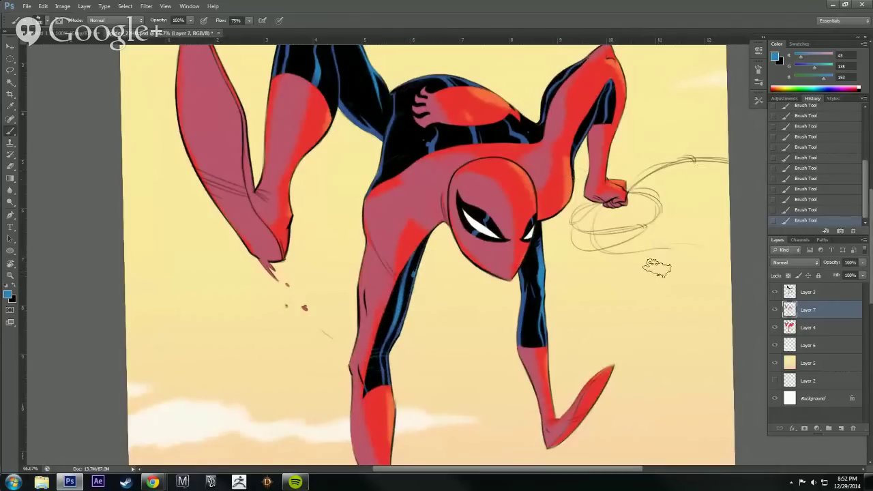
# Brighten the blue stripes on the torso and bent arm with light blue and check the whole picture.
pyautogui.moveTo(658, 213); pyautogui.dragTo(647, 331)
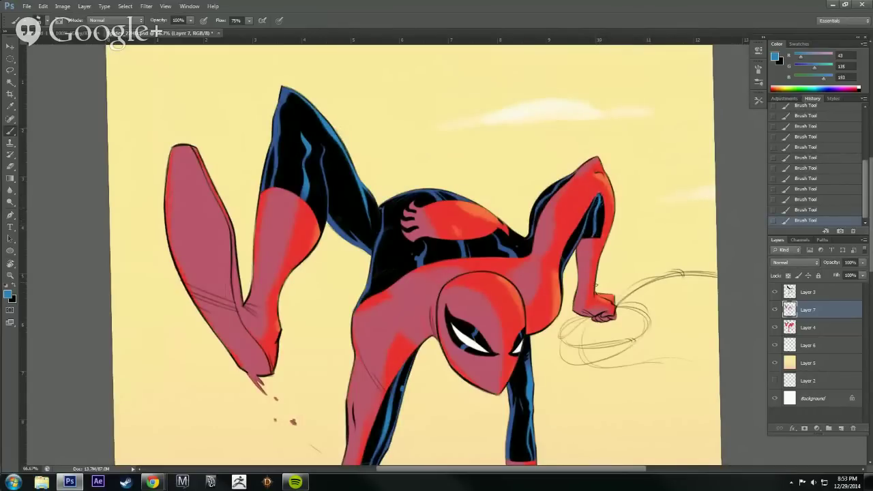
pyautogui.press('r')
pyautogui.moveTo(634, 275); pyautogui.dragTo(590, 220)
pyautogui.press('b')
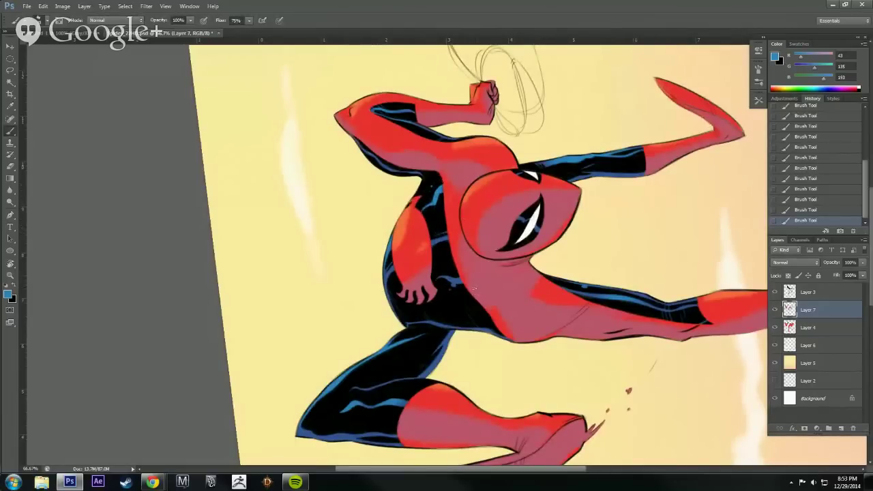
pyautogui.press('r')
pyautogui.moveTo(579, 287); pyautogui.dragTo(406, 464)
pyautogui.keyDown('alt'); pyautogui.click(609, 326); pyautogui.keyUp('alt')
pyautogui.keyDown('alt'); pyautogui.click(609, 326); pyautogui.keyUp('alt')
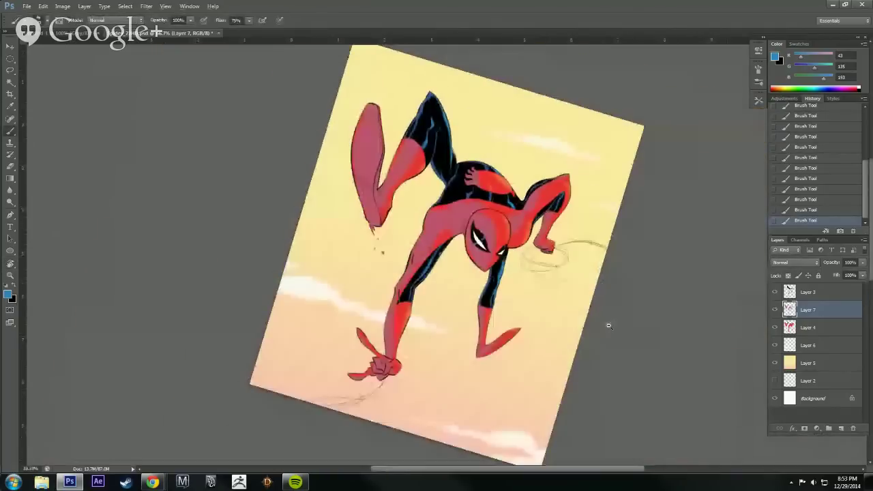
pyautogui.press('r')
pyautogui.moveTo(631, 405); pyautogui.dragTo(643, 338)
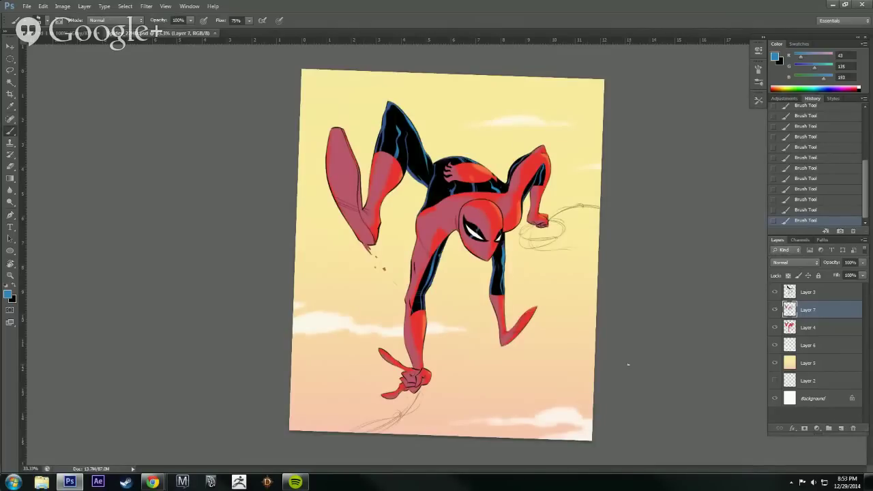
# Create a new layer above Layer 3 and reset the brush color to black.
pyautogui.click(825, 294)
pyautogui.click(841, 428)
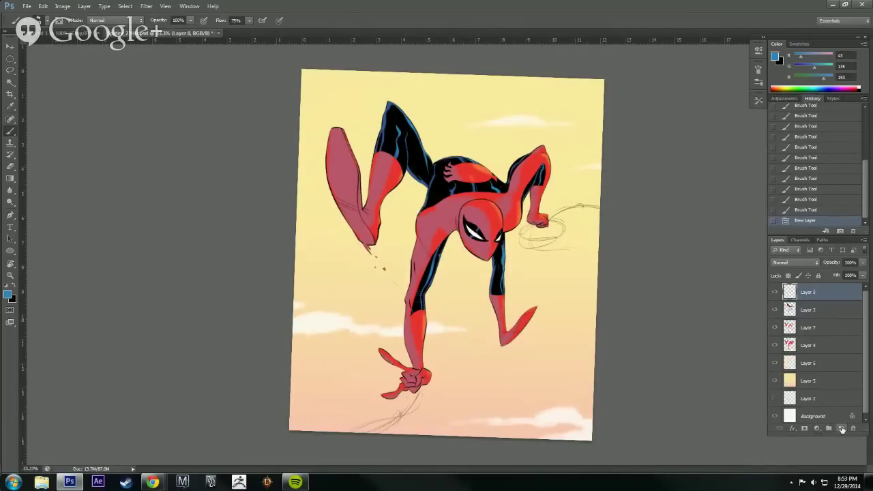
pyautogui.press('d')
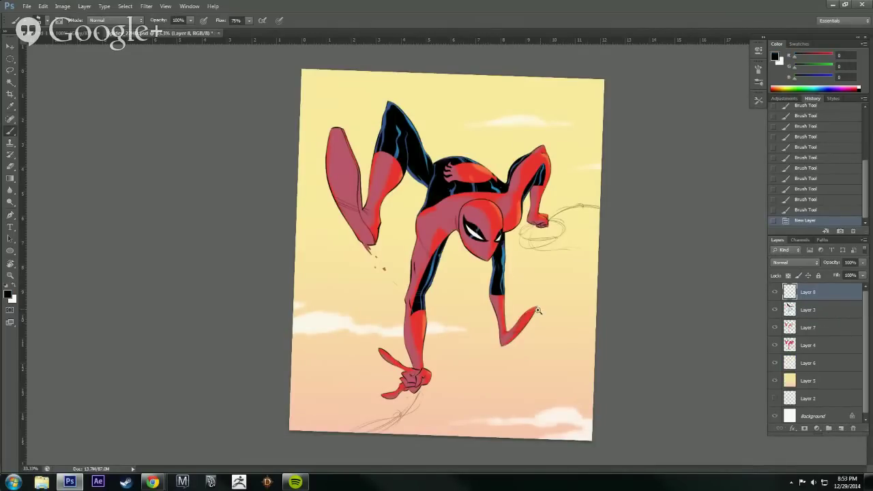
# Draw thin black web lines curving over the mask's forehead, undoing the stroke that misses.
pyautogui.keyDown('ctrl'); pyautogui.click(538, 310); pyautogui.keyUp('ctrl')
pyautogui.keyDown('ctrl'); pyautogui.click(538, 310); pyautogui.keyUp('ctrl')
pyautogui.moveTo(538, 310); pyautogui.dragTo(577, 359)
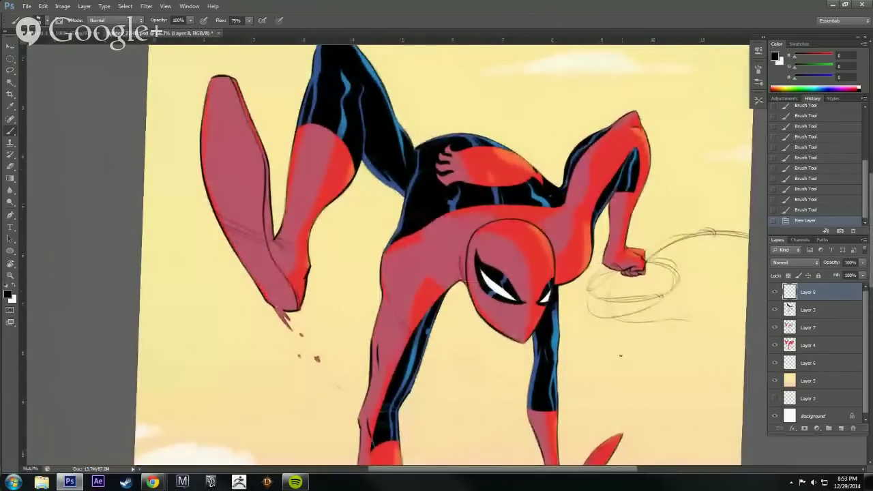
pyautogui.press('r')
pyautogui.moveTo(621, 356)
pyautogui.mouseDown()
pyautogui.moveTo(633, 351)
pyautogui.moveTo(620, 347)
pyautogui.moveTo(627, 335)
pyautogui.mouseUp()
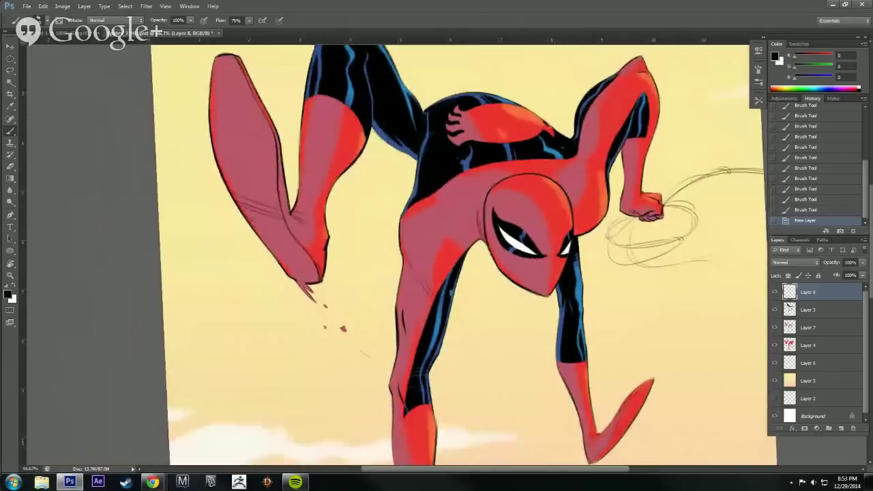
pyautogui.moveTo(549, 254); pyautogui.dragTo(555, 269)
pyautogui.moveTo(561, 193)
pyautogui.mouseDown()
pyautogui.moveTo(532, 206)
pyautogui.moveTo(495, 181)
pyautogui.moveTo(544, 234)
pyautogui.moveTo(522, 214)
pyautogui.moveTo(486, 206)
pyautogui.moveTo(561, 217)
pyautogui.moveTo(531, 226)
pyautogui.mouseUp()
pyautogui.hotkey('ctrl', 'z')
pyautogui.press('r')
pyautogui.moveTo(675, 326)
pyautogui.mouseDown()
pyautogui.moveTo(485, 110)
pyautogui.moveTo(352, 175)
pyautogui.moveTo(368, 198)
pyautogui.mouseUp()
pyautogui.press('b')
# Try erasing and redrawing a web line between the eyes and undo the last strokes.
pyautogui.press('r')
pyautogui.moveTo(495, 186)
pyautogui.mouseDown()
pyautogui.moveTo(526, 225)
pyautogui.moveTo(442, 334)
pyautogui.mouseUp()
pyautogui.press('e')
pyautogui.moveTo(535, 285); pyautogui.dragTo(547, 219)
pyautogui.press('b')
pyautogui.hotkey('ctrl', 'alt', 'z')
pyautogui.hotkey('ctrl', 'alt', 'z')
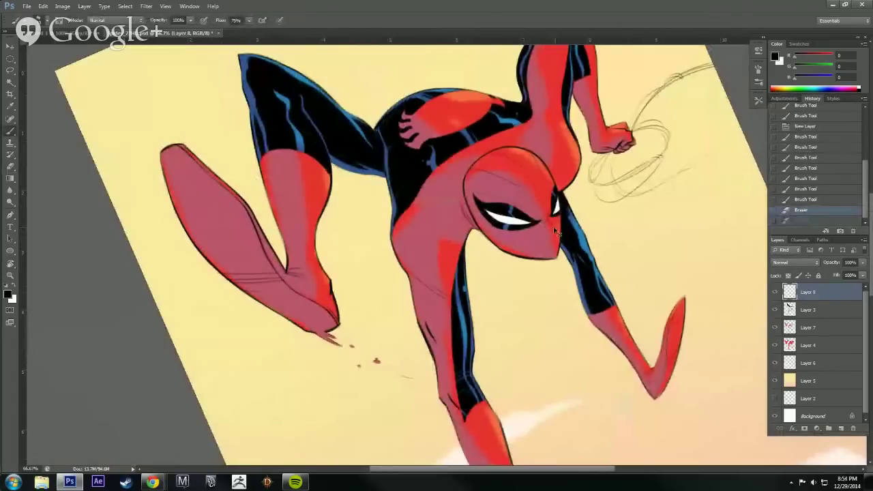
# Clean up the web lines between the eyes and chin with the eraser, redraw them and undo the last stroke.
pyautogui.press('e')
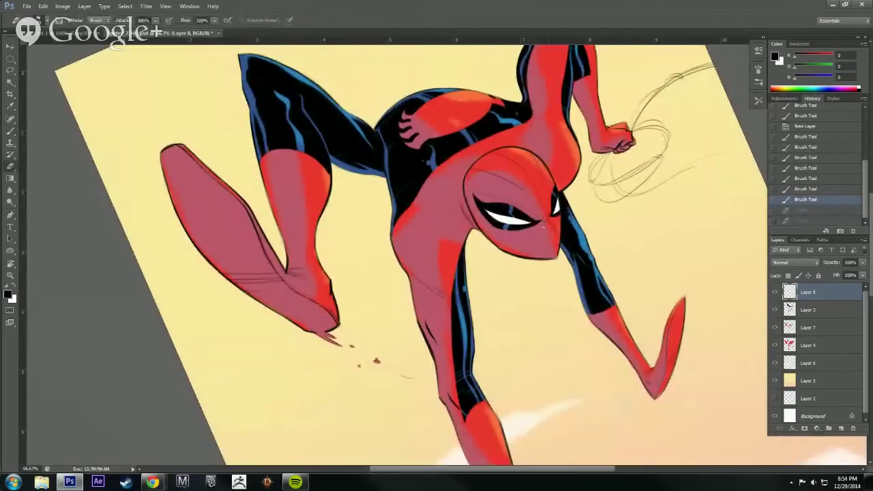
pyautogui.moveTo(543, 225)
pyautogui.mouseDown()
pyautogui.moveTo(548, 254)
pyautogui.moveTo(549, 210)
pyautogui.mouseUp()
pyautogui.moveTo(550, 212); pyautogui.dragTo(535, 250)
pyautogui.press('b')
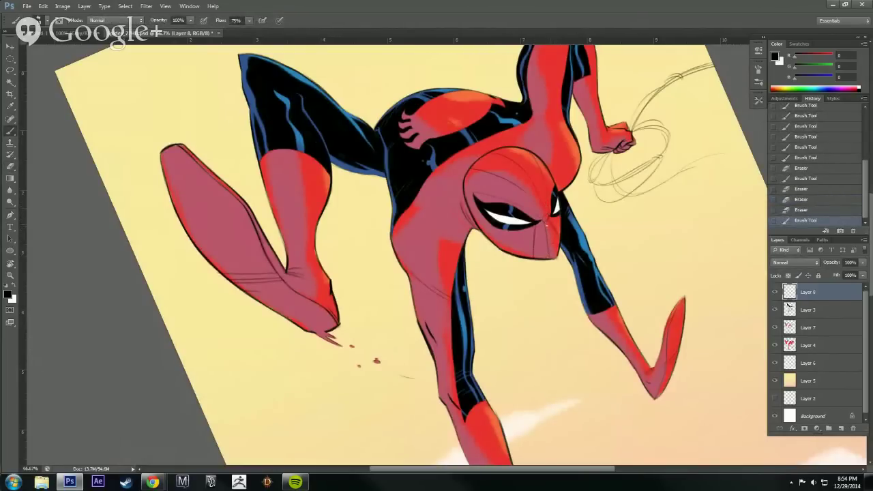
pyautogui.press('r')
pyautogui.moveTo(625, 220); pyautogui.dragTo(577, 130)
pyautogui.hotkey('ctrl', 'z')
# Draw thin web lines fanning from between the eyes across the mask's brow and cheek, tidying them with the eraser.
pyautogui.moveTo(501, 174); pyautogui.dragTo(510, 202)
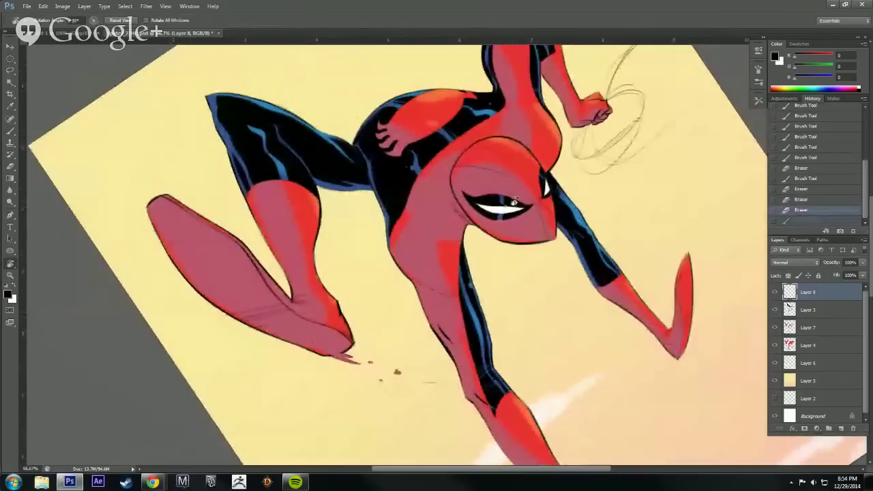
pyautogui.moveTo(622, 210); pyautogui.dragTo(572, 139)
pyautogui.press('b')
pyautogui.moveTo(506, 182)
pyautogui.mouseDown()
pyautogui.moveTo(518, 211)
pyautogui.moveTo(551, 171)
pyautogui.moveTo(455, 167)
pyautogui.moveTo(479, 177)
pyautogui.moveTo(467, 195)
pyautogui.mouseUp()
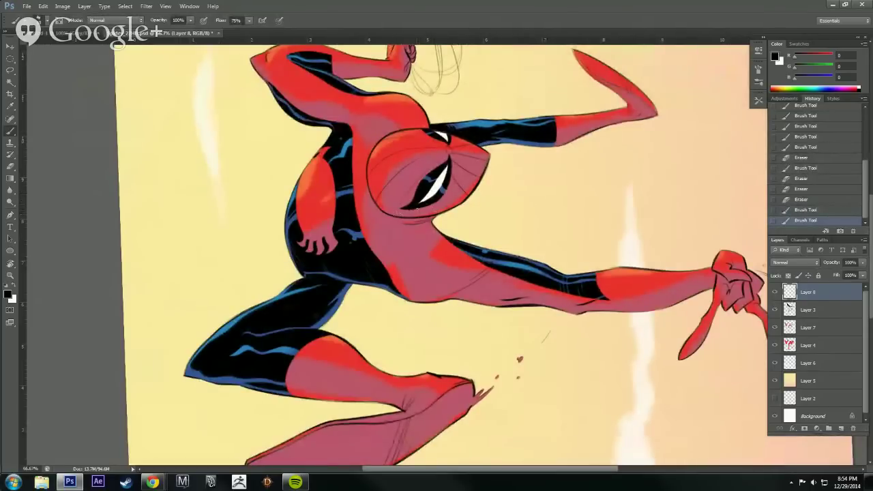
pyautogui.moveTo(420, 217)
pyautogui.mouseDown()
pyautogui.moveTo(450, 176)
pyautogui.moveTo(437, 201)
pyautogui.moveTo(450, 177)
pyautogui.moveTo(468, 193)
pyautogui.moveTo(447, 203)
pyautogui.moveTo(454, 174)
pyautogui.moveTo(423, 213)
pyautogui.moveTo(430, 215)
pyautogui.mouseUp()
pyautogui.press('e')
pyautogui.press('b')
pyautogui.press('e')
pyautogui.press('b')
pyautogui.press('e')
pyautogui.press('b')
pyautogui.press('e')
pyautogui.press('b')
# Add short web lines along the mask's side near the large eye, tidying them with the eraser.
pyautogui.press('r')
pyautogui.moveTo(572, 179)
pyautogui.mouseDown()
pyautogui.moveTo(577, 308)
pyautogui.moveTo(561, 343)
pyautogui.mouseUp()
pyautogui.moveTo(549, 378); pyautogui.dragTo(509, 405)
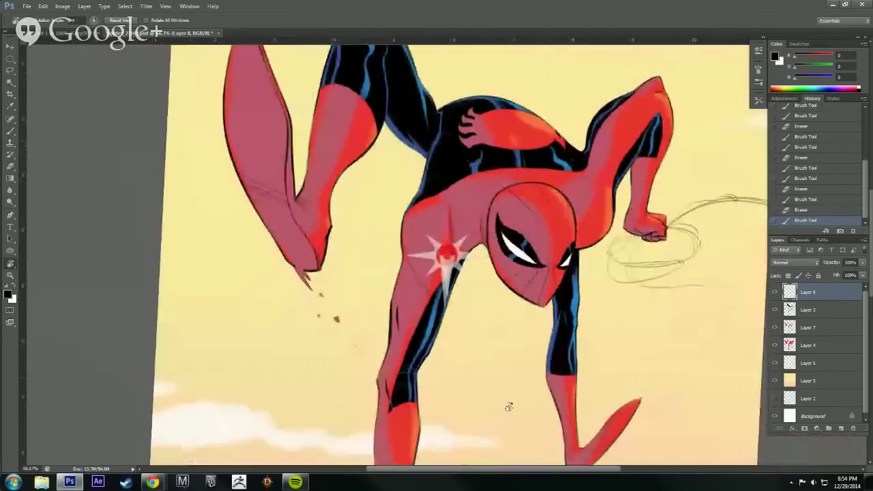
pyautogui.press('b')
pyautogui.press('b')
pyautogui.moveTo(491, 260); pyautogui.dragTo(492, 244)
pyautogui.press('e')
pyautogui.press('b')
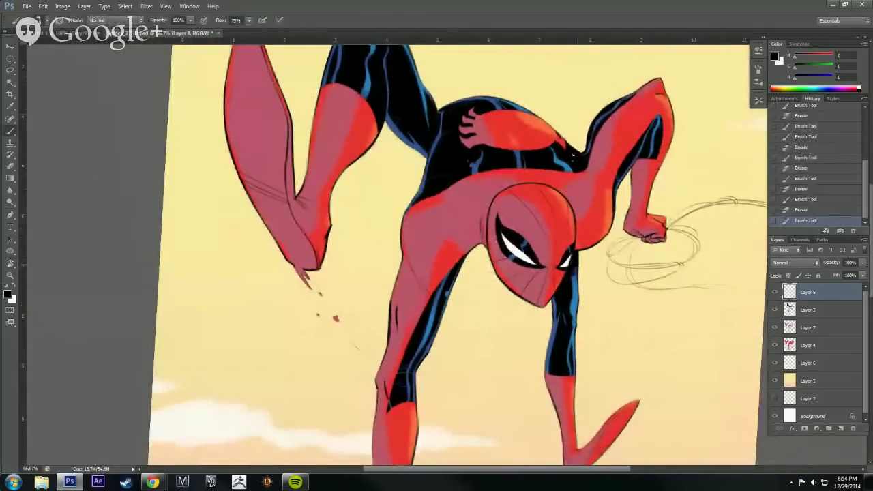
# Draw curved cross lines linking the web strands over the mask's forehead, undoing and redrawing the stroke that misses.
pyautogui.press('r')
pyautogui.moveTo(544, 258); pyautogui.dragTo(526, 185)
pyautogui.press('b')
pyautogui.moveTo(527, 184)
pyautogui.mouseDown()
pyautogui.moveTo(517, 193)
pyautogui.moveTo(521, 175)
pyautogui.mouseUp()
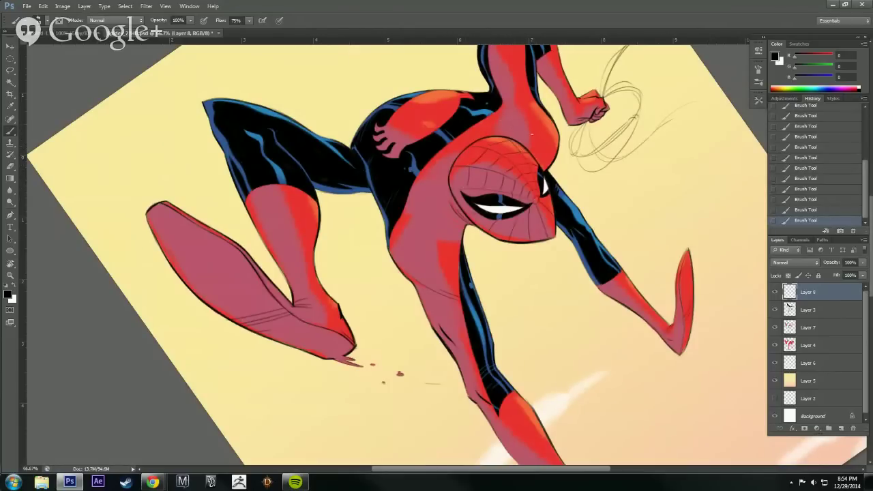
pyautogui.hotkey('ctrl', 'z')
pyautogui.moveTo(502, 145); pyautogui.dragTo(515, 142)
pyautogui.press('r')
pyautogui.moveTo(622, 174)
pyautogui.mouseDown()
pyautogui.moveTo(614, 154)
pyautogui.moveTo(508, 106)
pyautogui.mouseUp()
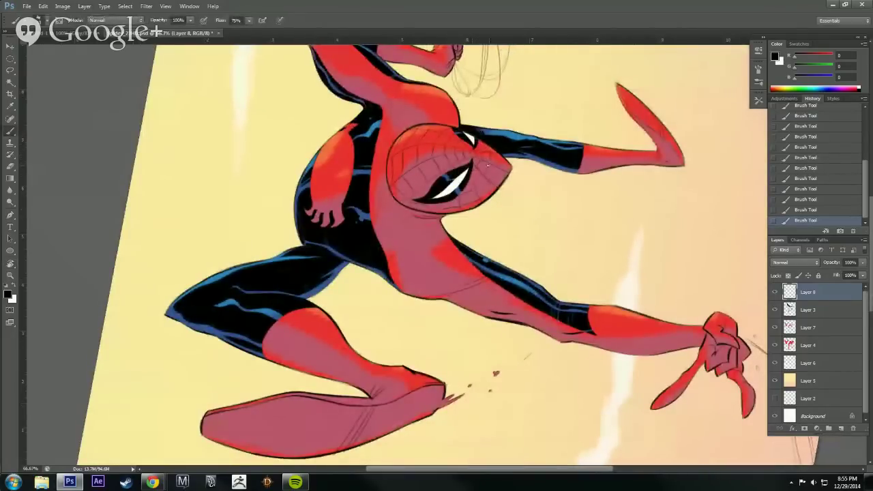
# Connect the web strands on the mask's chin, cheek and far side with short curved cross lines, switching between eraser and brush.
pyautogui.press('e')
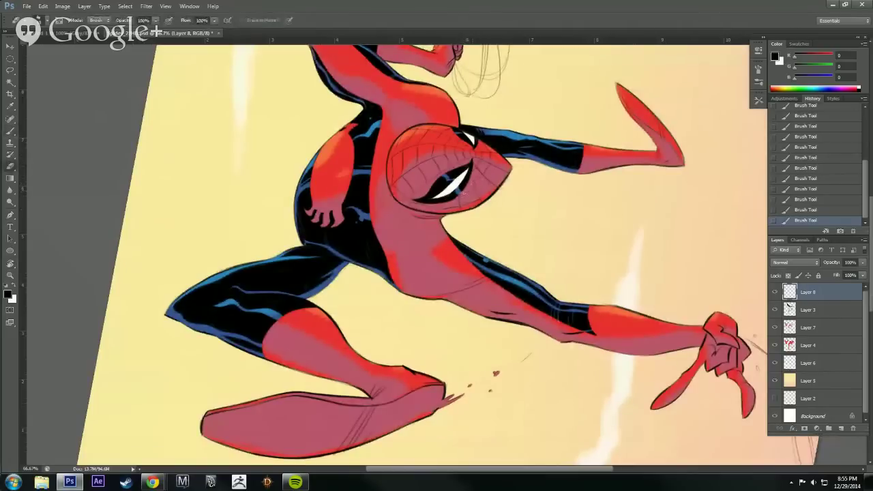
pyautogui.press('r')
pyautogui.moveTo(459, 194)
pyautogui.mouseDown()
pyautogui.moveTo(446, 182)
pyautogui.moveTo(467, 171)
pyautogui.moveTo(470, 156)
pyautogui.mouseUp()
pyautogui.press('b')
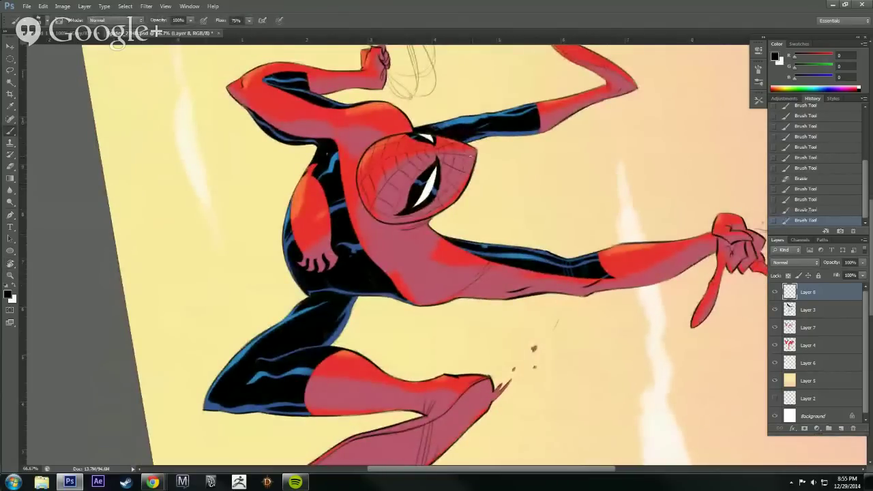
pyautogui.press('e')
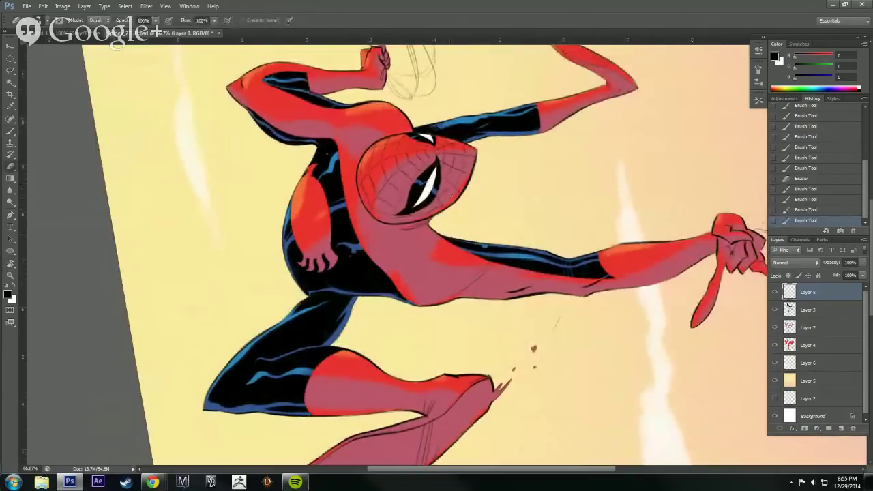
pyautogui.press('b')
pyautogui.moveTo(450, 196)
pyautogui.mouseDown()
pyautogui.moveTo(445, 183)
pyautogui.moveTo(456, 155)
pyautogui.mouseUp()
pyautogui.moveTo(461, 170)
pyautogui.mouseDown()
pyautogui.moveTo(469, 151)
pyautogui.moveTo(532, 275)
pyautogui.moveTo(621, 324)
pyautogui.mouseUp()
pyautogui.press('r')
pyautogui.moveTo(669, 362); pyautogui.dragTo(669, 318)
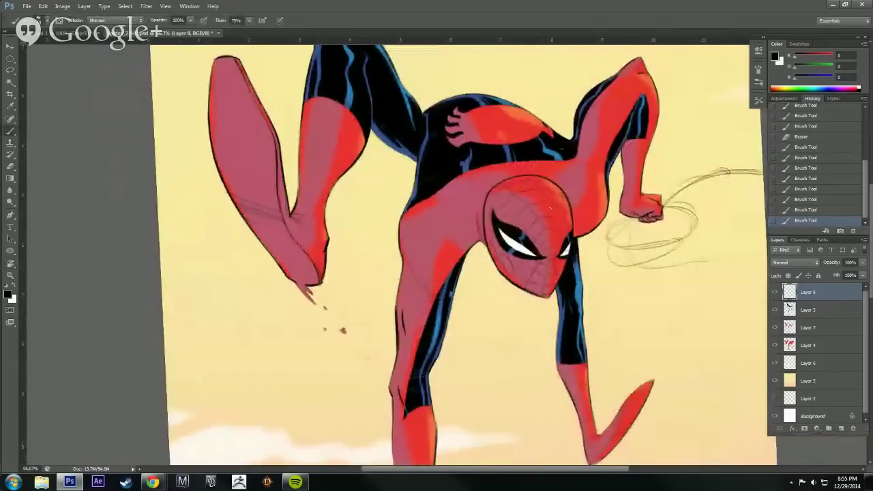
pyautogui.moveTo(549, 207)
pyautogui.mouseDown()
pyautogui.moveTo(487, 224)
pyautogui.moveTo(474, 195)
pyautogui.mouseUp()
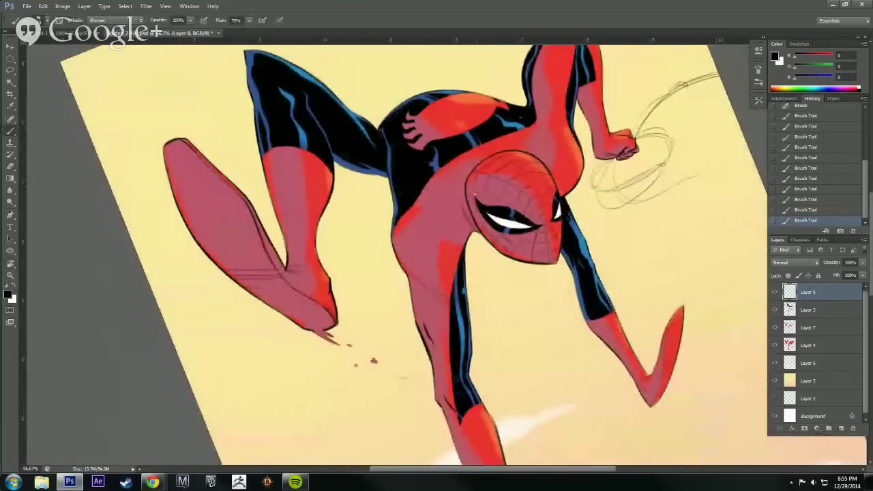
# Examine the mask's webbing on the whole figure, then return to a close view of the upper body.
pyautogui.keyDown('alt'); pyautogui.click(500, 313); pyautogui.keyUp('alt')
pyautogui.keyDown('alt'); pyautogui.click(500, 313); pyautogui.keyUp('alt')
pyautogui.press('r')
pyautogui.moveTo(630, 408); pyautogui.dragTo(616, 433)
pyautogui.press('r')
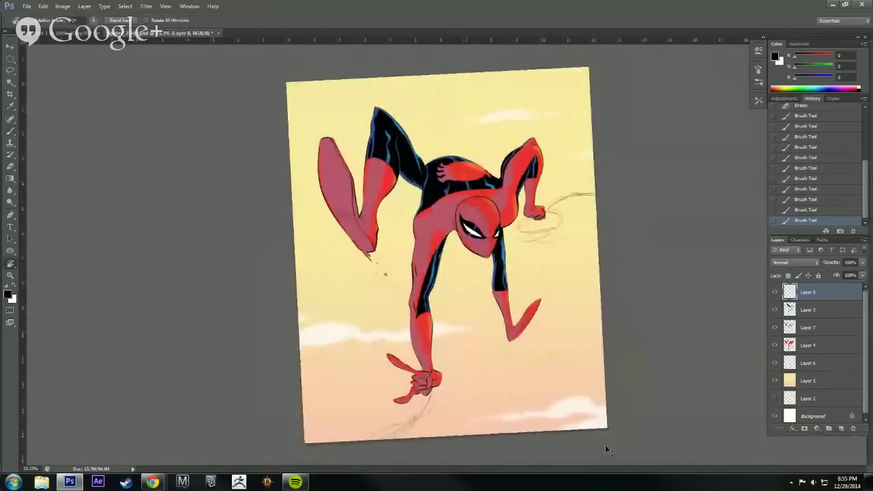
pyautogui.keyDown('ctrl'); pyautogui.click(550, 267); pyautogui.keyUp('ctrl')
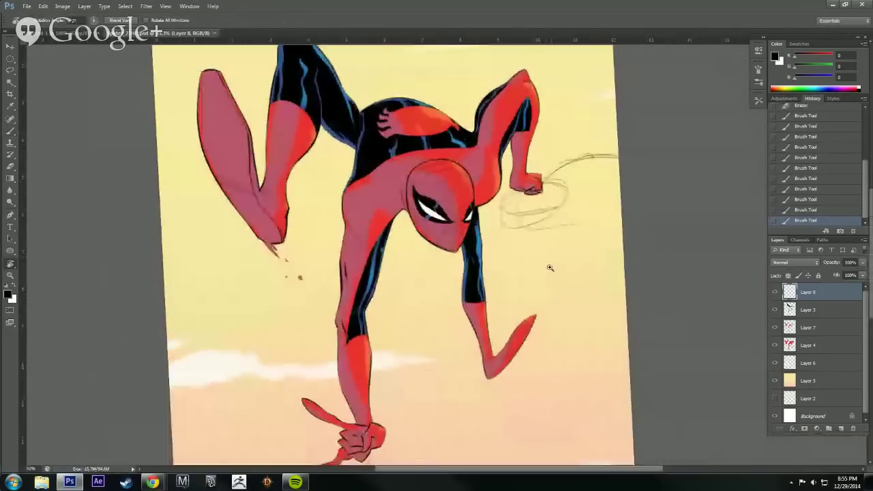
pyautogui.keyDown('ctrl'); pyautogui.click(550, 267); pyautogui.keyUp('ctrl')
pyautogui.moveTo(537, 177)
pyautogui.mouseDown()
pyautogui.moveTo(611, 278)
pyautogui.moveTo(618, 252)
pyautogui.mouseUp()
# Draw thin web lines radiating from behind the mask across the upper back and toward the raised arm's shoulder.
pyautogui.press('b')
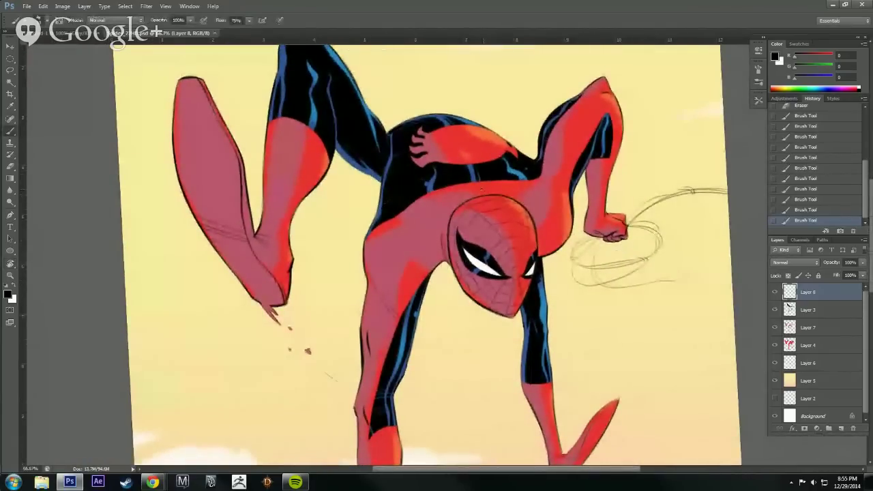
pyautogui.click(480, 183)
pyautogui.moveTo(518, 198); pyautogui.dragTo(524, 170)
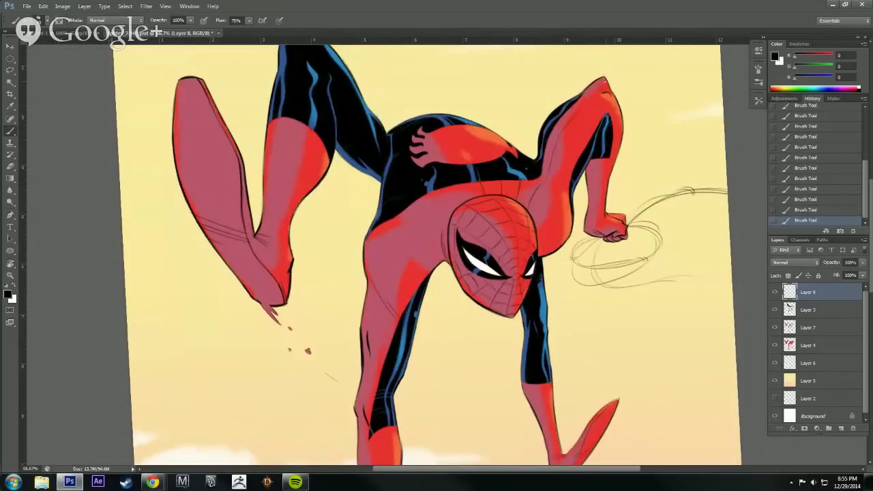
pyautogui.press('r')
pyautogui.moveTo(578, 287)
pyautogui.mouseDown()
pyautogui.moveTo(581, 247)
pyautogui.moveTo(559, 181)
pyautogui.mouseUp()
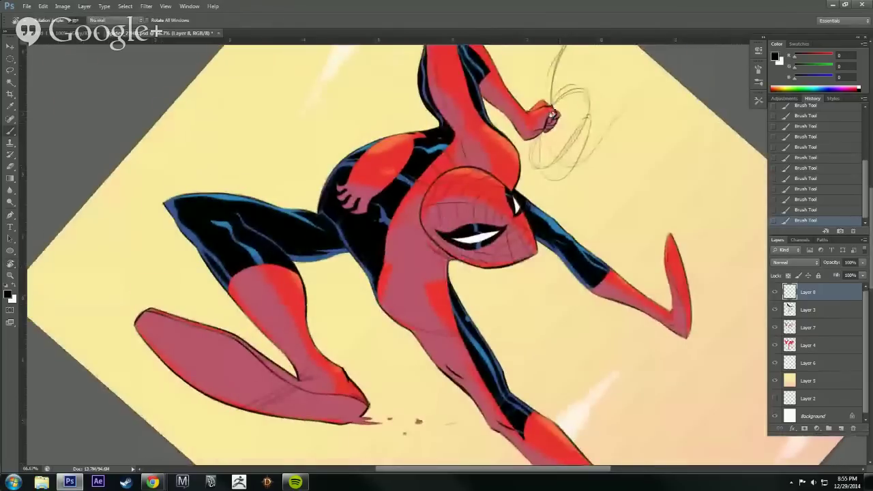
pyautogui.press('space')
pyautogui.moveTo(525, 130); pyautogui.dragTo(538, 167)
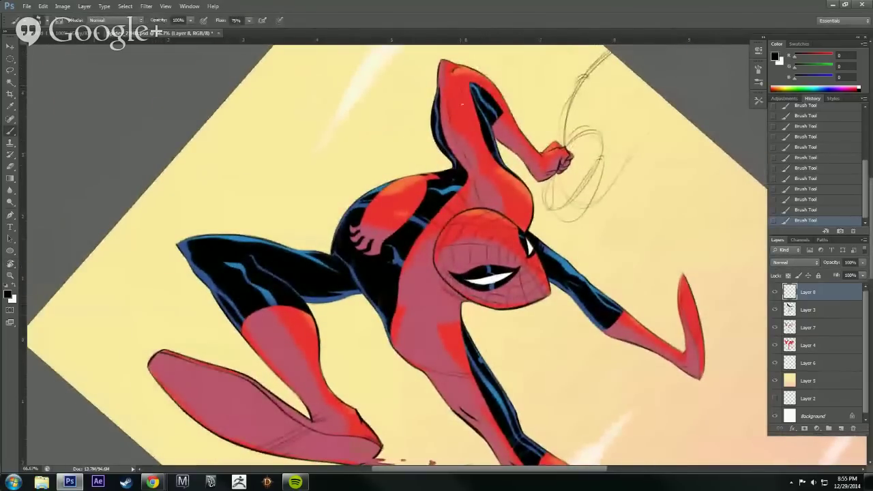
# Compare the raised arm's web lines by undoing and restoring the last three strokes, and extend them along the upper arm.
pyautogui.hotkey('ctrl', 'alt', 'z')
pyautogui.hotkey('ctrl', 'alt', 'z')
pyautogui.hotkey('ctrl', 'alt', 'z')
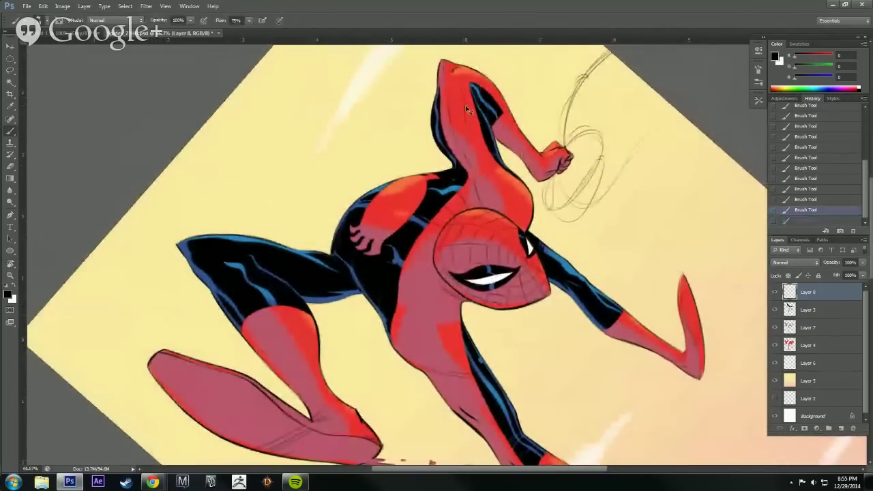
pyautogui.hotkey('ctrl', 'shift', 'z')
pyautogui.hotkey('ctrl', 'shift', 'z')
pyautogui.hotkey('ctrl', 'shift', 'z')
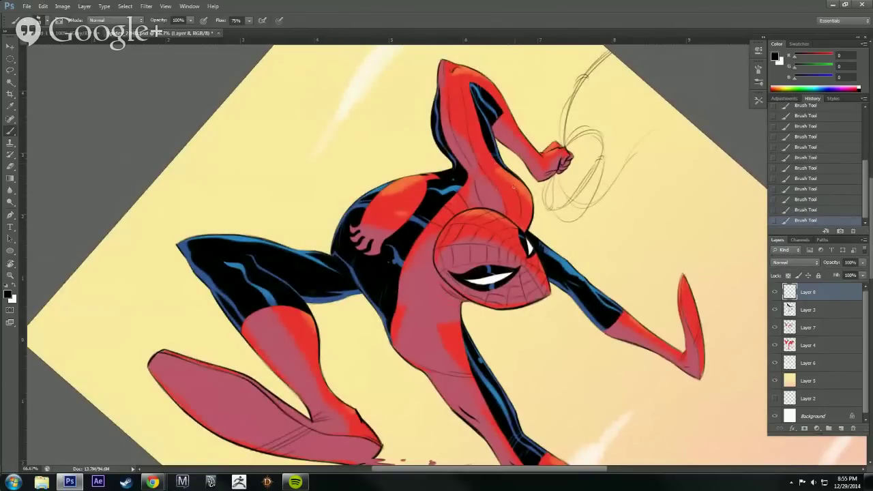
# Undo and restore the last four strokes to compare them, and draw another web line over the raised arm's shoulder.
pyautogui.hotkey('ctrl', 'alt', 'z')
pyautogui.hotkey('ctrl', 'alt', 'z')
pyautogui.hotkey('ctrl', 'alt', 'z')
pyautogui.hotkey('ctrl', 'alt', 'z')
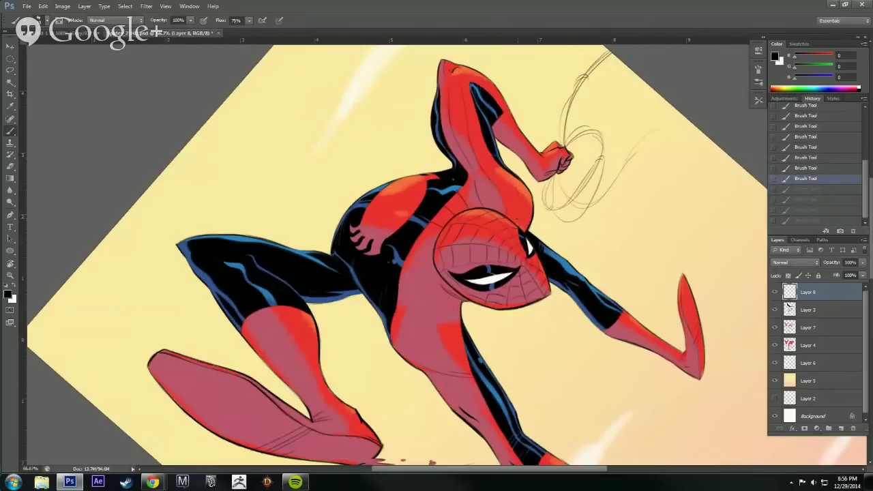
pyautogui.hotkey('ctrl', 'shift', 'z')
pyautogui.hotkey('ctrl', 'shift', 'z')
pyautogui.hotkey('ctrl', 'shift', 'z')
pyautogui.hotkey('ctrl', 'shift', 'z')
pyautogui.moveTo(519, 219); pyautogui.dragTo(523, 186)
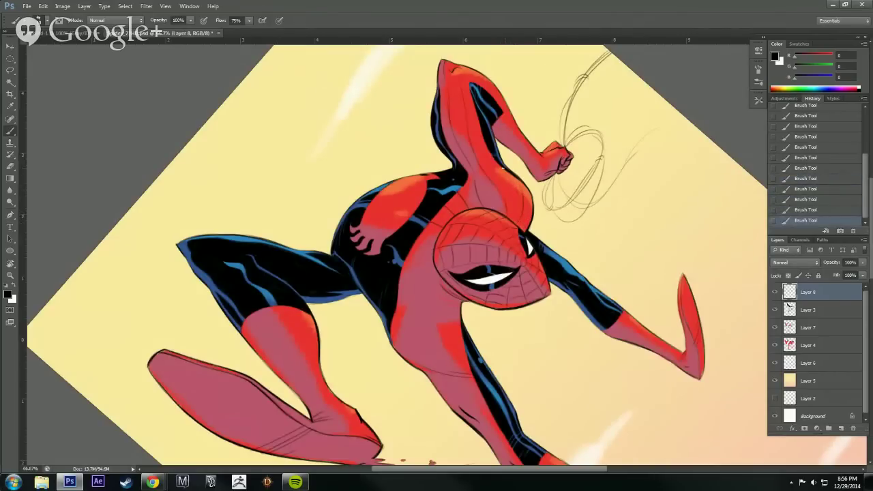
# Draw long web lines along the bent raised arm, its forearm and its shoulder.
pyautogui.press('r')
pyautogui.moveTo(638, 214); pyautogui.dragTo(641, 284)
pyautogui.moveTo(724, 367); pyautogui.dragTo(659, 393)
pyautogui.press('b')
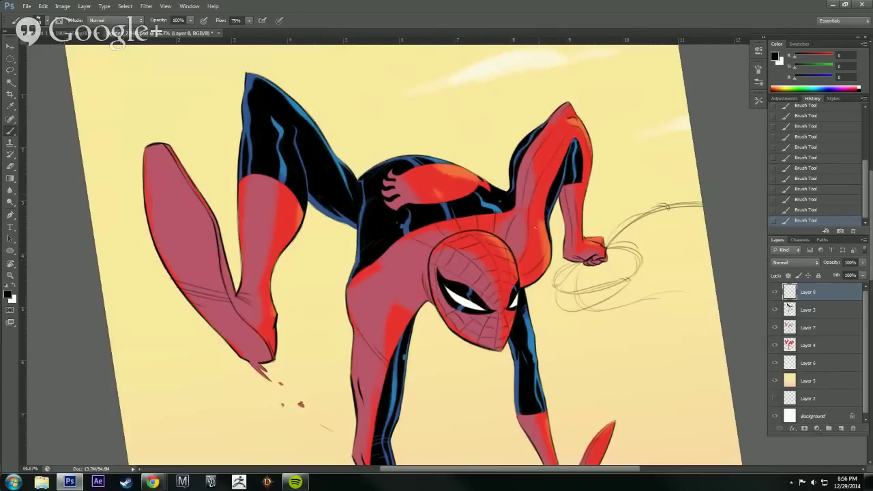
pyautogui.press('r')
pyautogui.moveTo(658, 382)
pyautogui.mouseDown()
pyautogui.moveTo(615, 162)
pyautogui.moveTo(570, 102)
pyautogui.mouseUp()
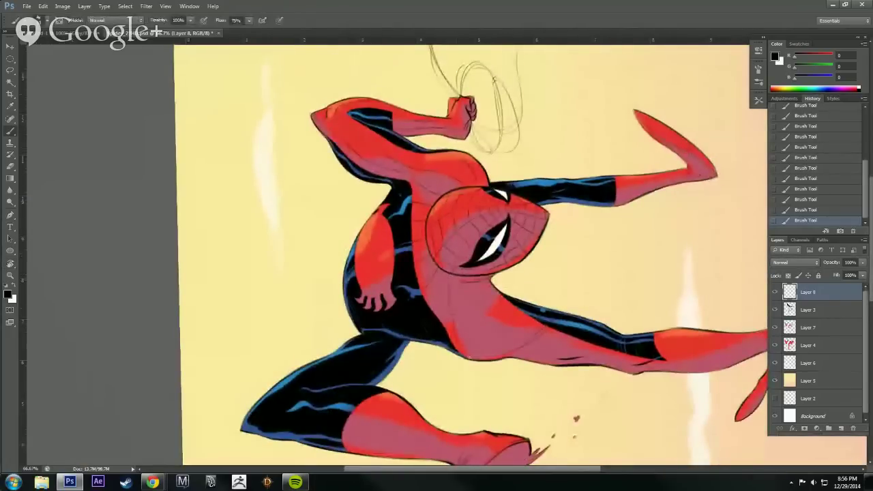
# Compare the new web lines on the near shoulder by undoing and restoring the last two strokes.
pyautogui.press('r')
pyautogui.moveTo(659, 231); pyautogui.dragTo(551, 392)
pyautogui.hotkey('ctrl', 'z')
pyautogui.hotkey('ctrl', 'alt', 'z')
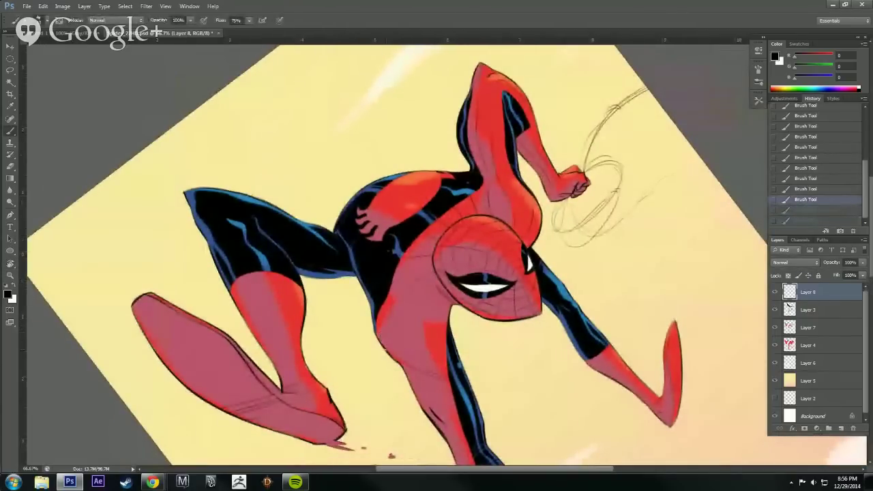
pyautogui.hotkey('ctrl', 'shift', 'z')
pyautogui.hotkey('ctrl', 'shift', 'z')
# Draw web lines from the mask's edge over the near shoulder, repeatedly trimming and redrawing them with eraser and brush.
pyautogui.press('e')
pyautogui.press('b')
pyautogui.moveTo(404, 291)
pyautogui.mouseDown()
pyautogui.moveTo(433, 270)
pyautogui.moveTo(412, 252)
pyautogui.moveTo(401, 255)
pyautogui.moveTo(424, 256)
pyautogui.moveTo(392, 267)
pyautogui.moveTo(494, 225)
pyautogui.mouseUp()
pyautogui.press('e')
pyautogui.press('b')
pyautogui.press('e')
pyautogui.press('b')
pyautogui.moveTo(495, 221)
pyautogui.mouseDown()
pyautogui.moveTo(464, 198)
pyautogui.moveTo(414, 206)
pyautogui.mouseUp()
pyautogui.press('r')
pyautogui.press('e')
pyautogui.press('b')
pyautogui.moveTo(427, 260); pyautogui.dragTo(443, 217)
pyautogui.press('e')
pyautogui.moveTo(442, 257); pyautogui.dragTo(449, 235)
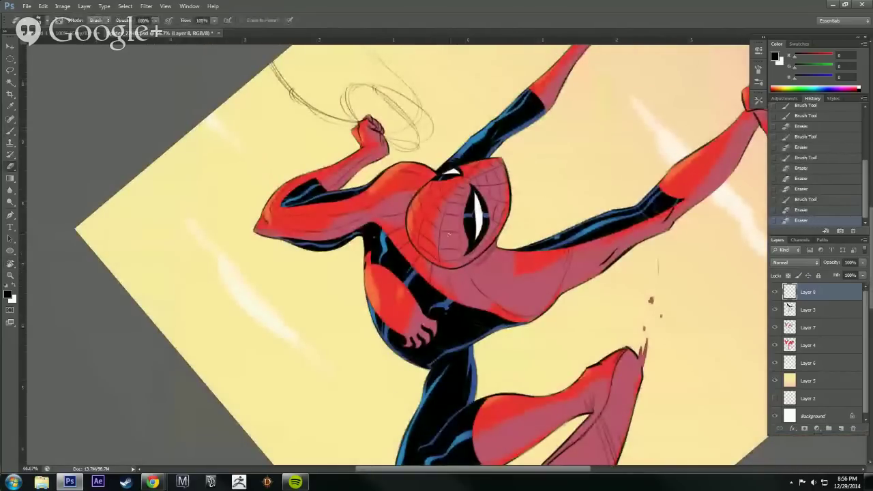
# Draw long web lines curving from below the mask over the near shoulder and down the supporting upper arm.
pyautogui.press('r')
pyautogui.moveTo(526, 236); pyautogui.dragTo(516, 340)
pyautogui.press('b')
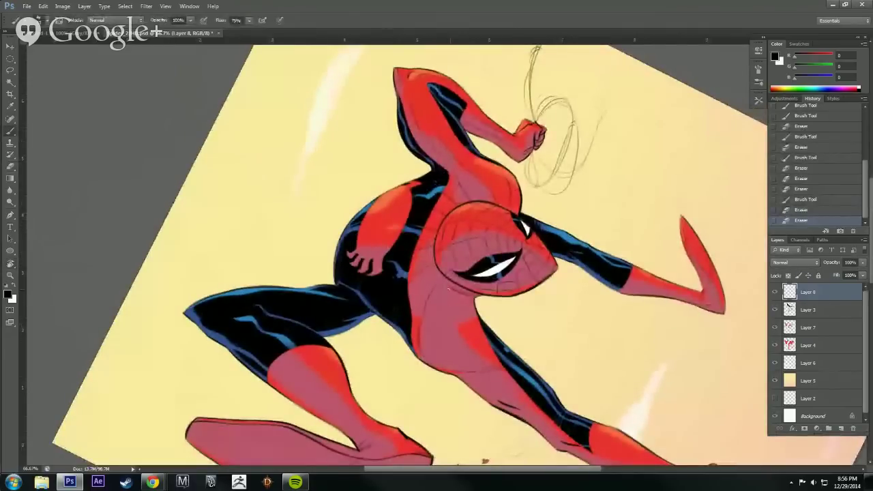
pyautogui.moveTo(456, 285)
pyautogui.mouseDown()
pyautogui.moveTo(446, 334)
pyautogui.moveTo(452, 352)
pyautogui.mouseUp()
pyautogui.press('r')
pyautogui.moveTo(522, 313); pyautogui.dragTo(499, 335)
pyautogui.press('b')
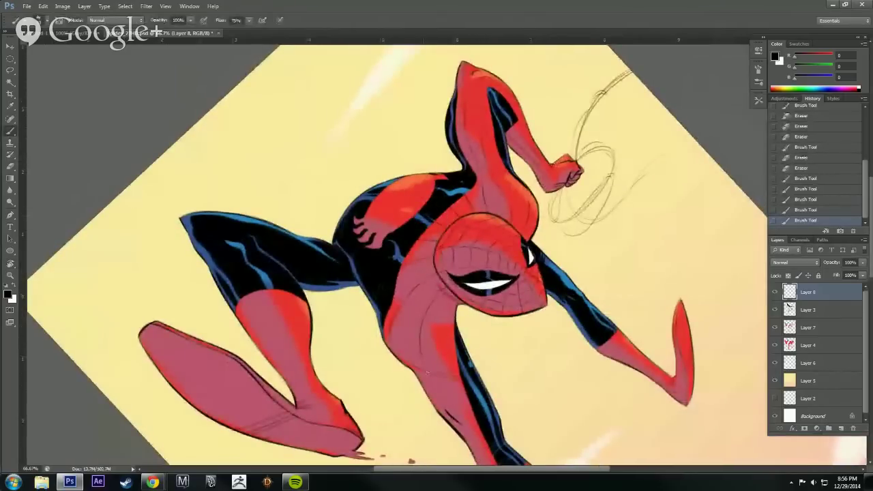
pyautogui.moveTo(428, 373); pyautogui.dragTo(435, 386)
pyautogui.moveTo(438, 390); pyautogui.dragTo(446, 405)
pyautogui.moveTo(452, 300); pyautogui.dragTo(447, 367)
# Extend the long web lines down the supporting arm past the elbow and along the red forearm.
pyautogui.press('space')
pyautogui.moveTo(510, 353); pyautogui.dragTo(479, 182)
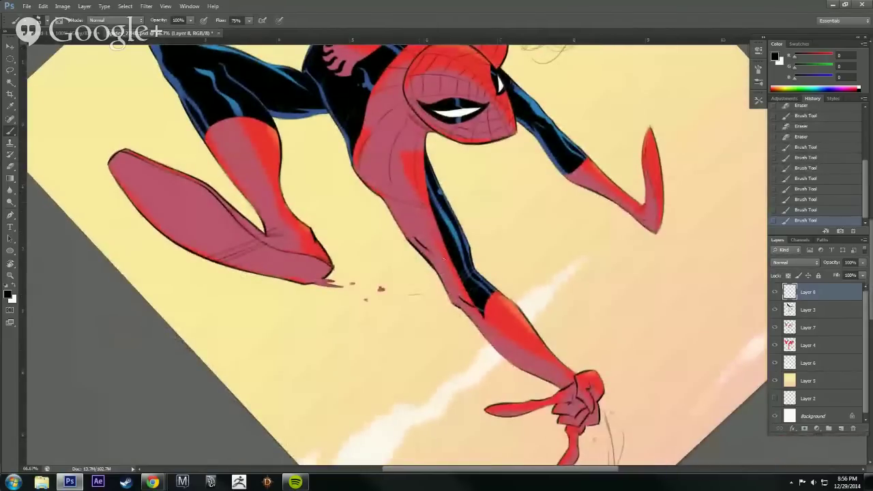
pyautogui.moveTo(420, 203)
pyautogui.mouseDown()
pyautogui.moveTo(416, 232)
pyautogui.moveTo(445, 263)
pyautogui.mouseUp()
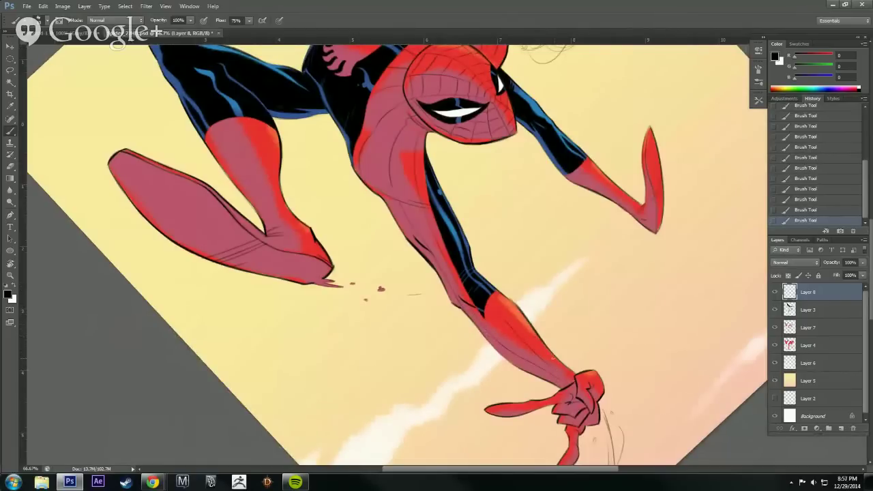
pyautogui.moveTo(528, 329); pyautogui.dragTo(543, 346)
# Draw curved cross lines linking the web strands on the near shoulder and across the upper back behind the mask.
pyautogui.press('r')
pyautogui.moveTo(544, 244); pyautogui.dragTo(624, 412)
pyautogui.press('space')
pyautogui.moveTo(624, 322); pyautogui.dragTo(626, 366)
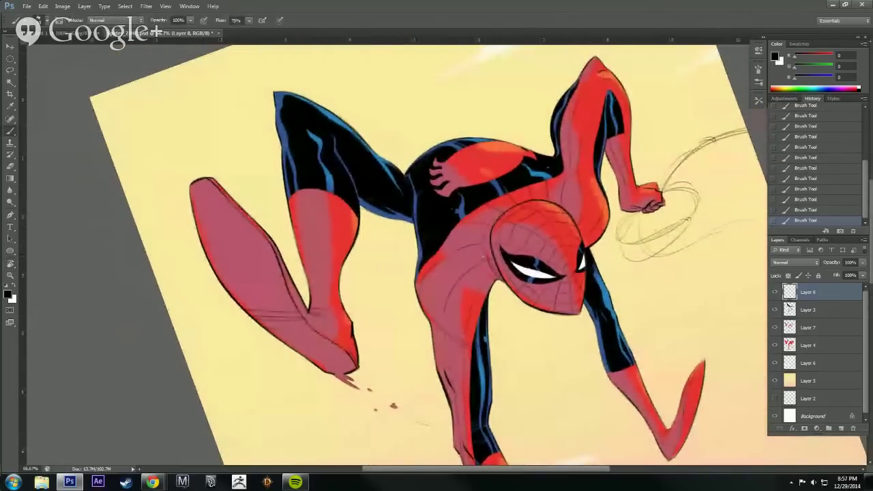
pyautogui.press('r')
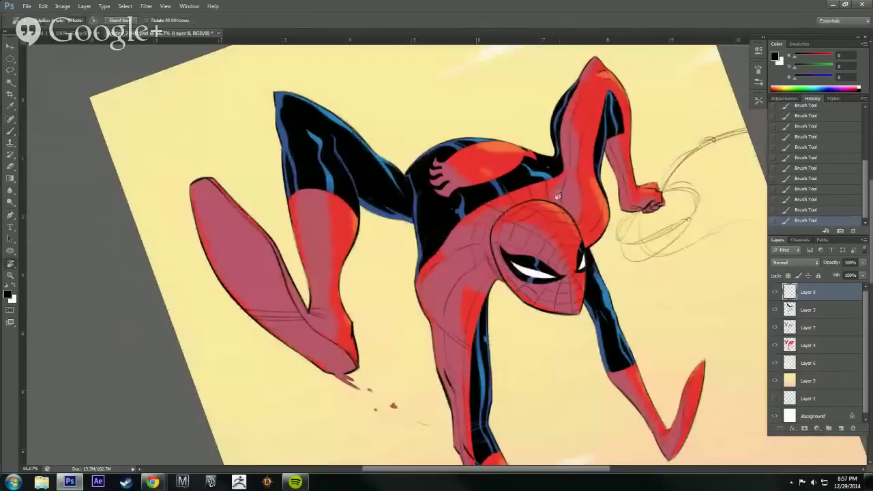
pyautogui.moveTo(554, 193); pyautogui.dragTo(460, 179)
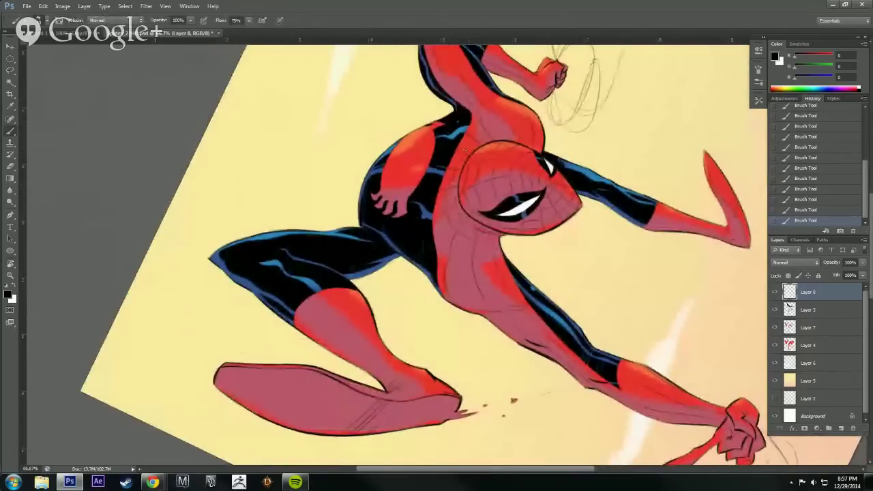
pyautogui.moveTo(479, 131); pyautogui.dragTo(390, 140)
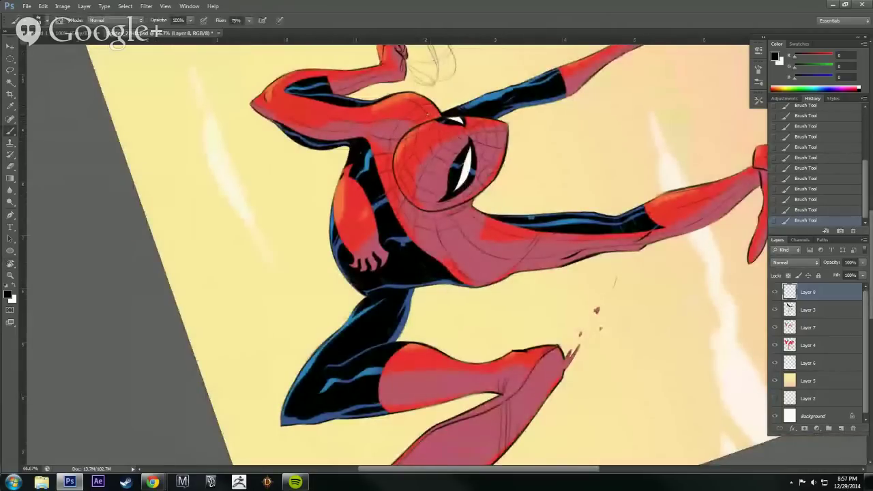
# Add curved cross lines over both shoulders and down the supporting upper arm.
pyautogui.press('r')
pyautogui.moveTo(598, 161); pyautogui.dragTo(532, 339)
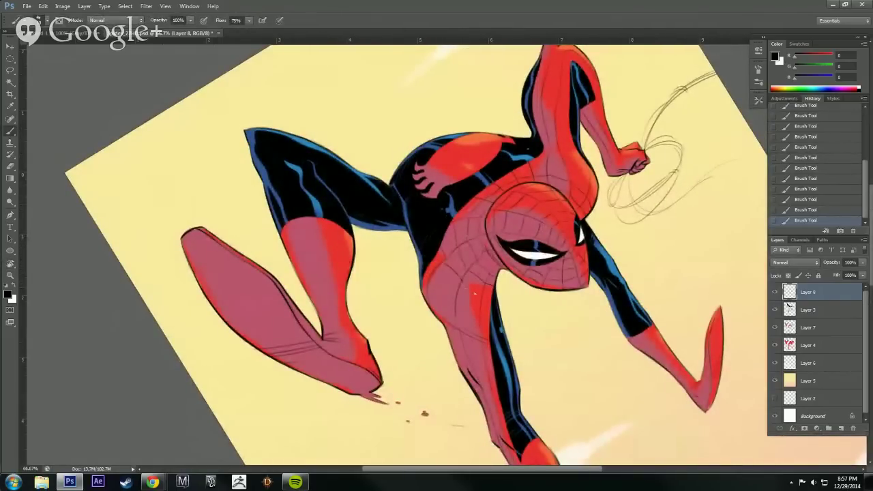
pyautogui.moveTo(457, 303)
pyautogui.mouseDown()
pyautogui.moveTo(486, 313)
pyautogui.moveTo(444, 275)
pyautogui.moveTo(426, 280)
pyautogui.moveTo(426, 301)
pyautogui.moveTo(456, 326)
pyautogui.moveTo(478, 328)
pyautogui.mouseUp()
pyautogui.press('r')
pyautogui.moveTo(619, 309); pyautogui.dragTo(569, 126)
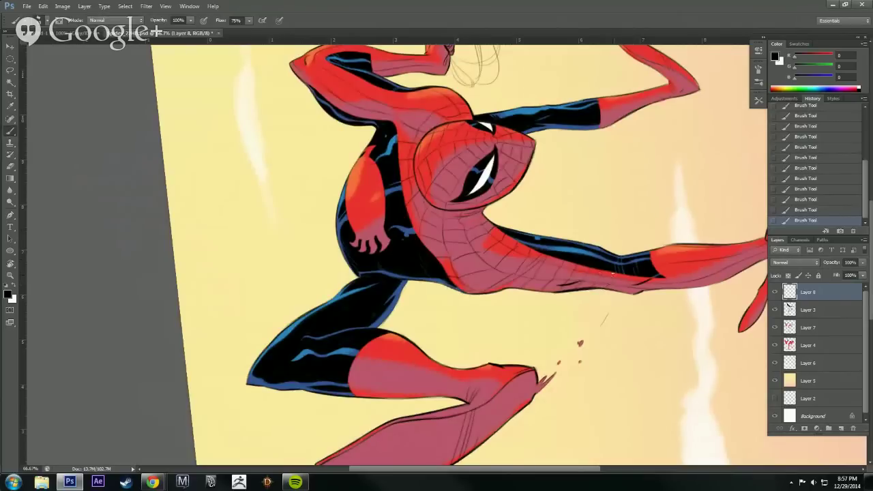
# Undo the latest web strokes around the elbow of the supporting arm.
pyautogui.press('r')
pyautogui.moveTo(539, 160)
pyautogui.mouseDown()
pyautogui.moveTo(569, 208)
pyautogui.moveTo(557, 329)
pyautogui.mouseUp()
pyautogui.press('space')
pyautogui.moveTo(557, 330); pyautogui.dragTo(582, 175)
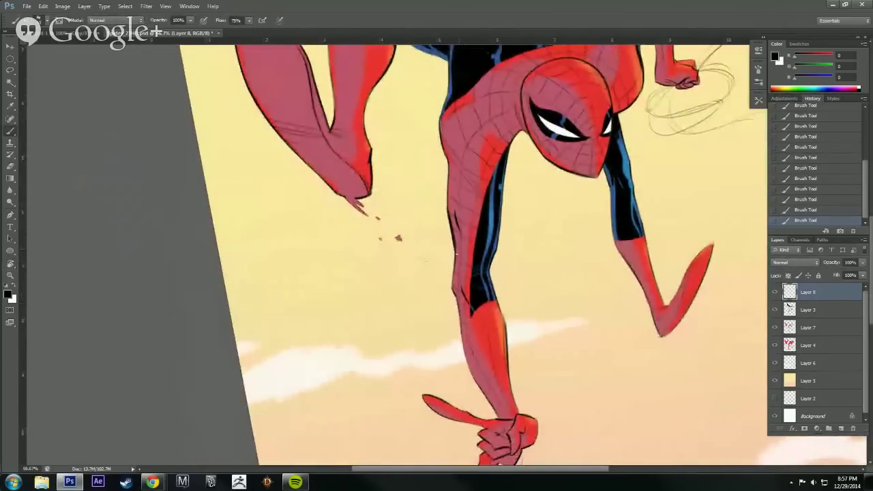
pyautogui.press('r')
pyautogui.moveTo(588, 236); pyautogui.dragTo(543, 153)
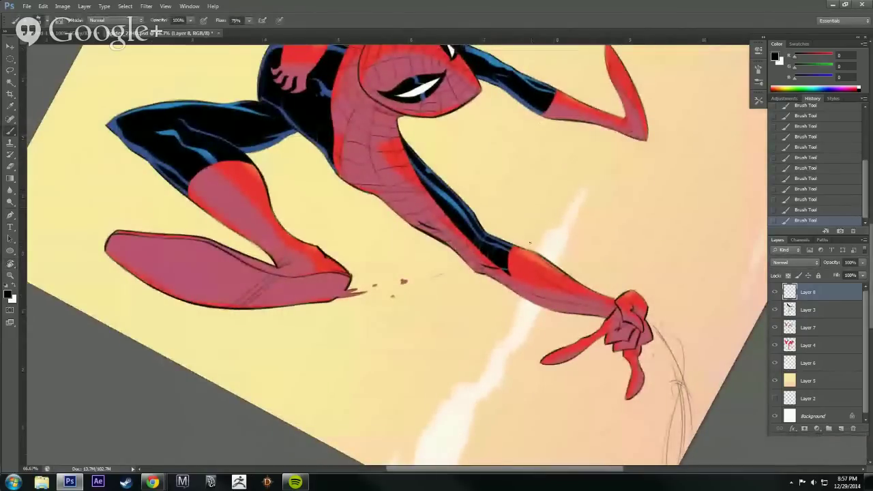
pyautogui.press('s')
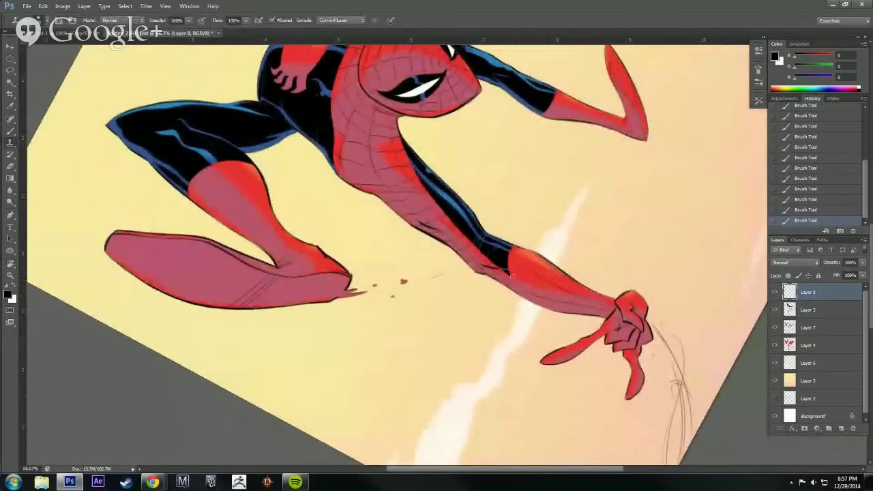
pyautogui.hotkey('ctrl', 'alt', 'z')
pyautogui.hotkey('ctrl', 'alt', 'z')
pyautogui.hotkey('ctrl', 'alt', 'z')
pyautogui.hotkey('ctrl', 'alt', 'z')
pyautogui.hotkey('ctrl', 'alt', 'z')
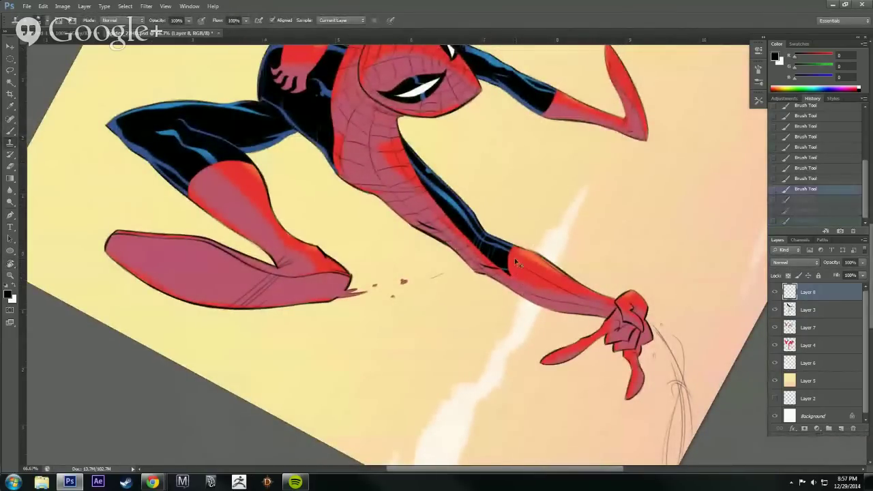
pyautogui.hotkey('ctrl', 'alt', 'z')
pyautogui.hotkey('ctrl', 'alt', 'z')
pyautogui.hotkey('ctrl', 'alt', 'z')
pyautogui.hotkey('ctrl', 'alt', 'z')
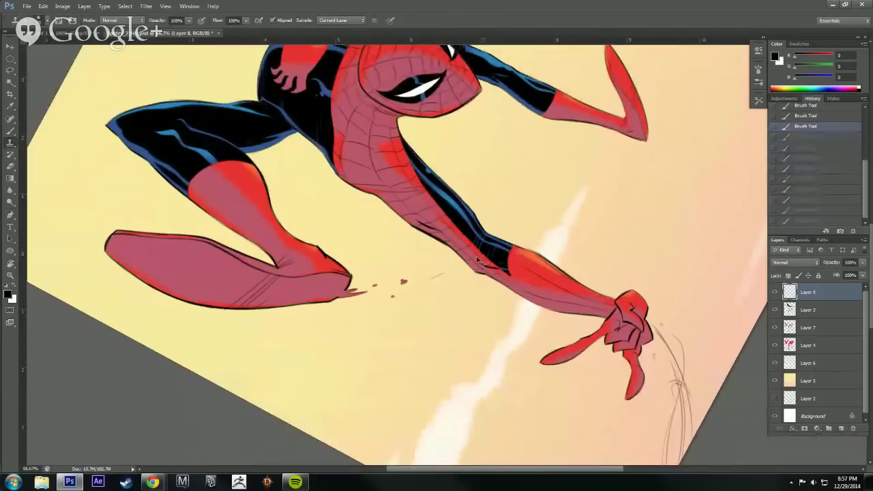
# Restore the undone web strokes on the supporting arm with the Brush tool active again.
pyautogui.click(468, 263)
pyautogui.press('Return')
pyautogui.press('b')
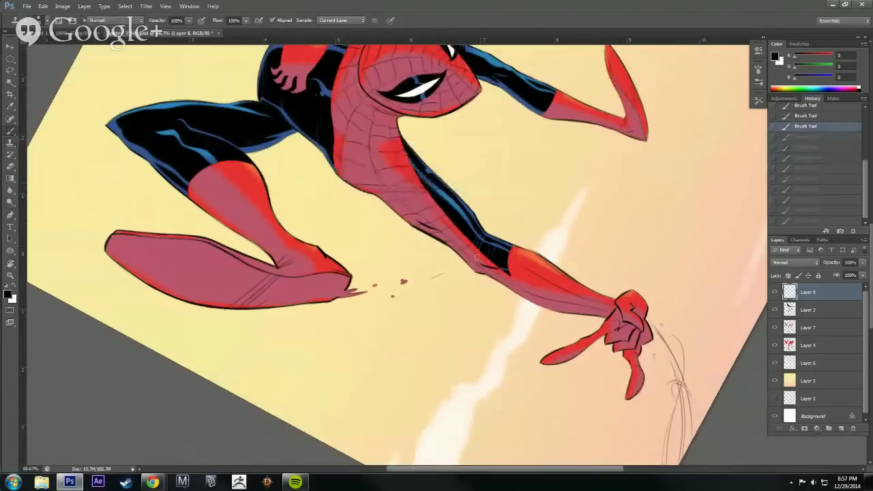
pyautogui.hotkey('ctrl', 'shift', 'z')
pyautogui.hotkey('ctrl', 'shift', 'z')
pyautogui.hotkey('ctrl', 'shift', 'z')
pyautogui.hotkey('ctrl', 'shift', 'z')
pyautogui.hotkey('ctrl', 'shift', 'z')
pyautogui.hotkey('ctrl', 'shift', 'z')
pyautogui.hotkey('ctrl', 'shift', 'z')
pyautogui.hotkey('ctrl', 'shift', 'z')
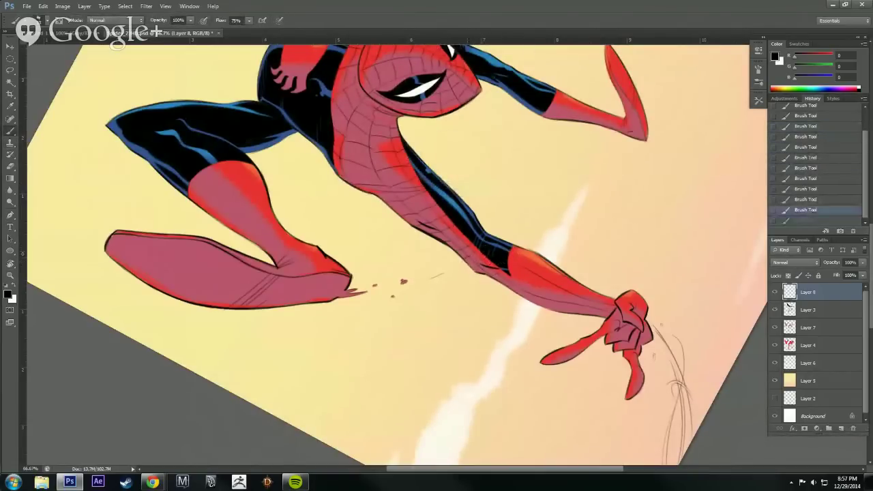
pyautogui.hotkey('ctrl', 'alt', 'z')
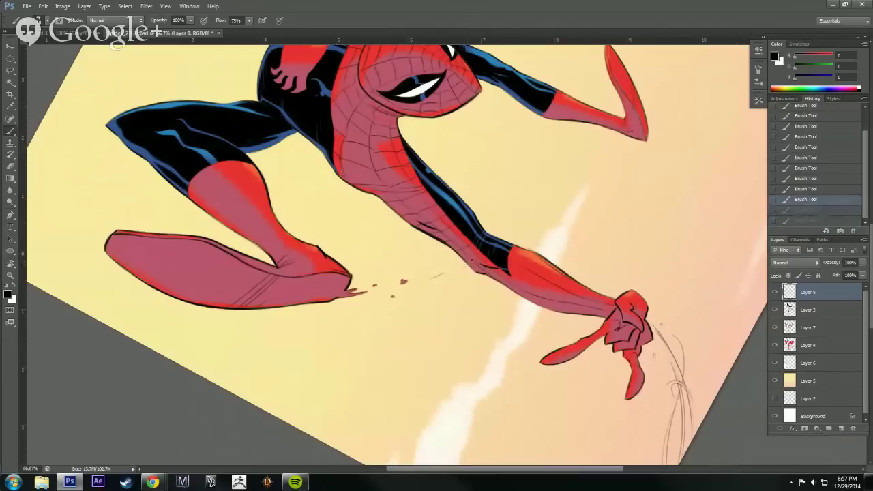
pyautogui.hotkey('ctrl', 'shift', 'z')
pyautogui.hotkey('ctrl', 'shift', 'z')
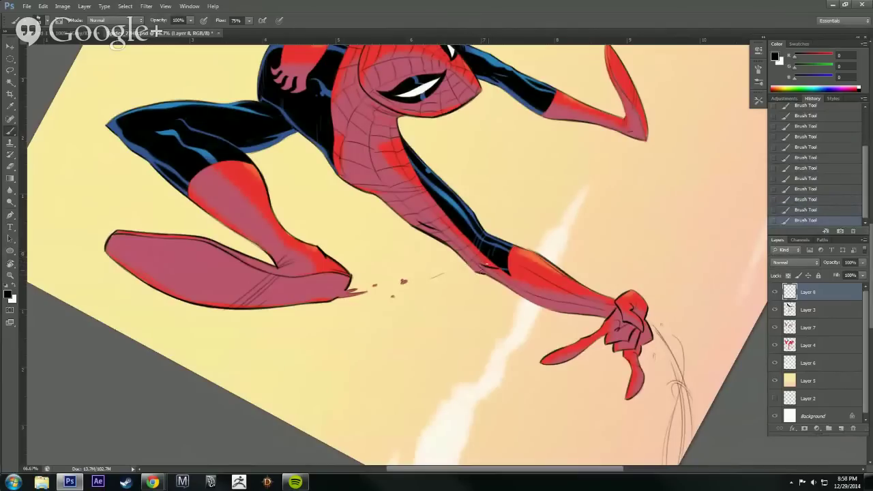
# Draw curved cross lines over the supporting arm's red forearm, from the elbow down to the wrist.
pyautogui.moveTo(485, 266); pyautogui.dragTo(513, 284)
pyautogui.hotkey('ctrl', 'alt', 'z')
pyautogui.hotkey('ctrl', 'alt', 'z')
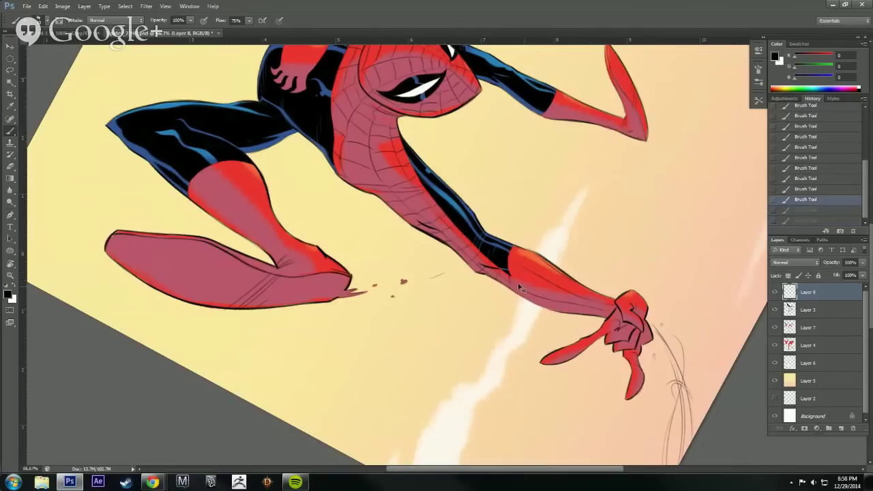
pyautogui.hotkey('ctrl', 'shift', 'z')
pyautogui.hotkey('ctrl', 'shift', 'z')
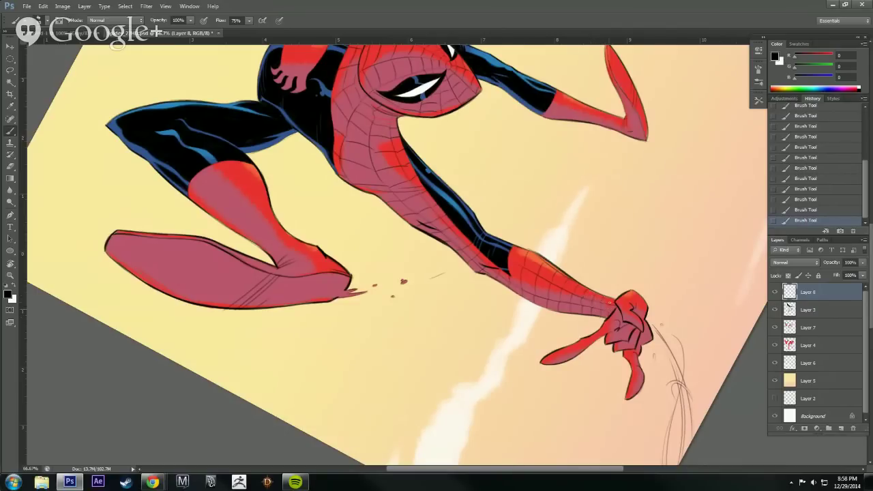
# Draw long web lines and cross lines over the far shoulder and up the bent arm's red upper arm.
pyautogui.press('r')
pyautogui.moveTo(615, 300)
pyautogui.mouseDown()
pyautogui.moveTo(598, 365)
pyautogui.moveTo(548, 393)
pyautogui.mouseUp()
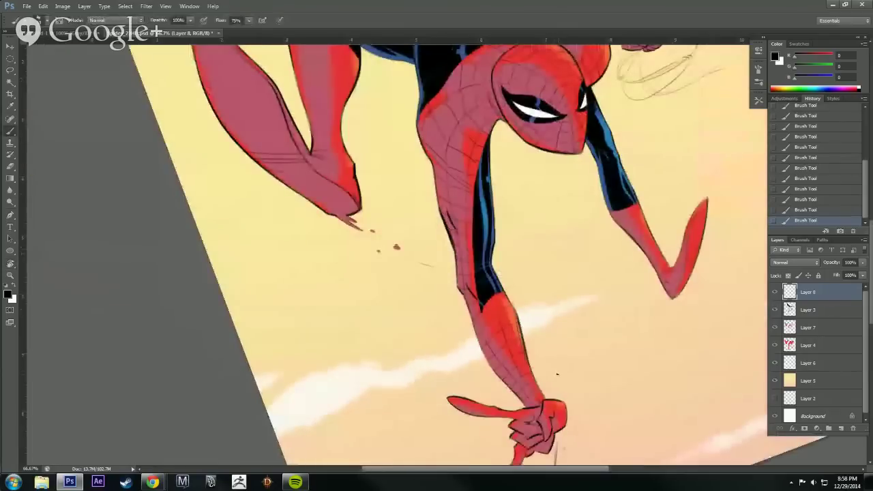
pyautogui.press('r')
pyautogui.moveTo(674, 362); pyautogui.dragTo(300, 276)
pyautogui.keyDown('alt'); pyautogui.click(660, 387); pyautogui.keyUp('alt')
pyautogui.keyDown('alt'); pyautogui.click(660, 387); pyautogui.keyUp('alt')
pyautogui.moveTo(537, 382); pyautogui.dragTo(476, 397)
pyautogui.moveTo(482, 168); pyautogui.dragTo(470, 410)
pyautogui.moveTo(566, 339); pyautogui.dragTo(474, 411)
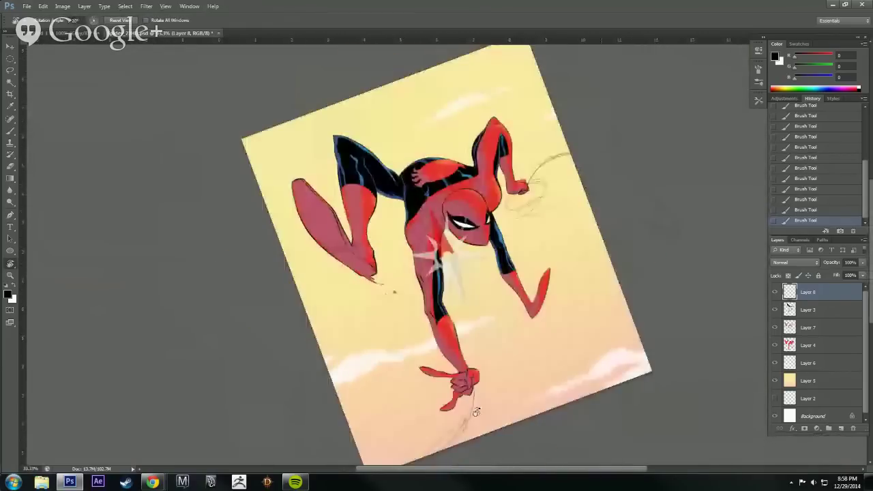
pyautogui.keyDown('ctrl'); pyautogui.click(581, 365); pyautogui.keyUp('ctrl')
pyautogui.moveTo(588, 350); pyautogui.dragTo(622, 391)
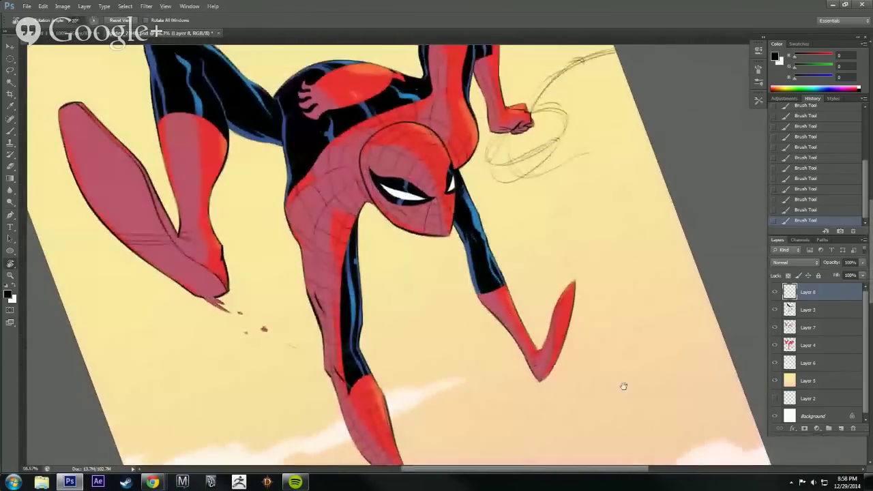
pyautogui.moveTo(675, 173)
pyautogui.mouseDown()
pyautogui.moveTo(648, 244)
pyautogui.moveTo(477, 275)
pyautogui.mouseUp()
pyautogui.press('b')
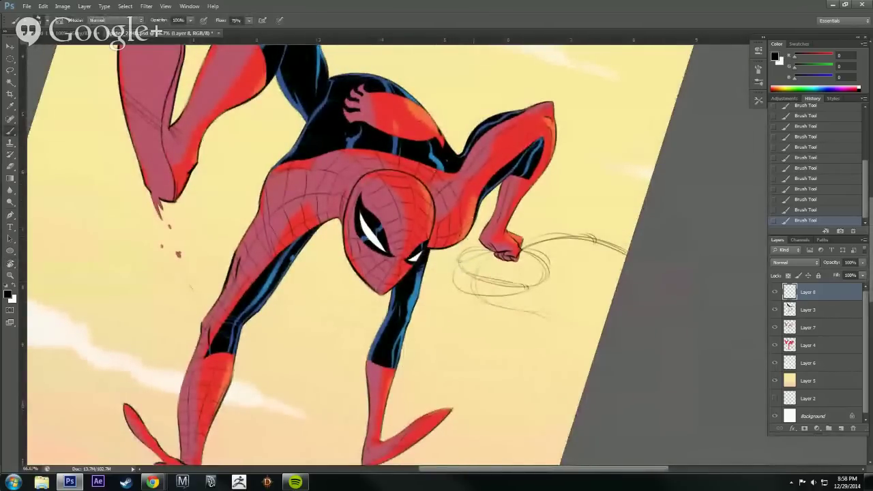
pyautogui.moveTo(474, 197); pyautogui.dragTo(468, 218)
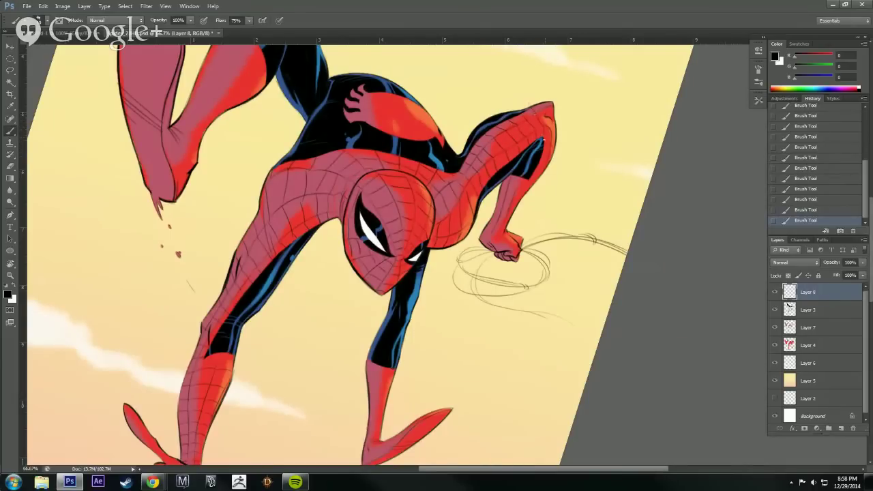
# Continue the web pattern around the bent arm's elbow, along its forearm and over the clenched fist.
pyautogui.moveTo(548, 128); pyautogui.dragTo(551, 116)
pyautogui.moveTo(543, 146)
pyautogui.mouseDown()
pyautogui.moveTo(553, 136)
pyautogui.moveTo(552, 153)
pyautogui.mouseUp()
pyautogui.press('r')
pyautogui.moveTo(579, 207); pyautogui.dragTo(440, 108)
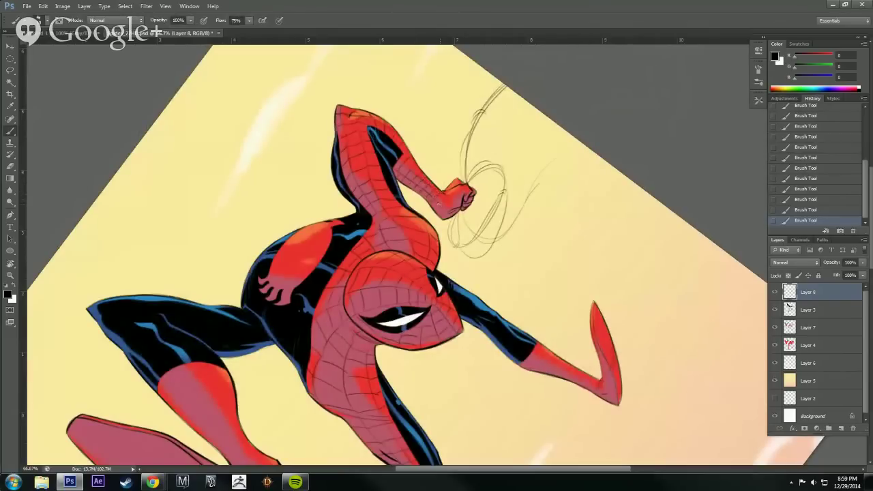
pyautogui.press('r')
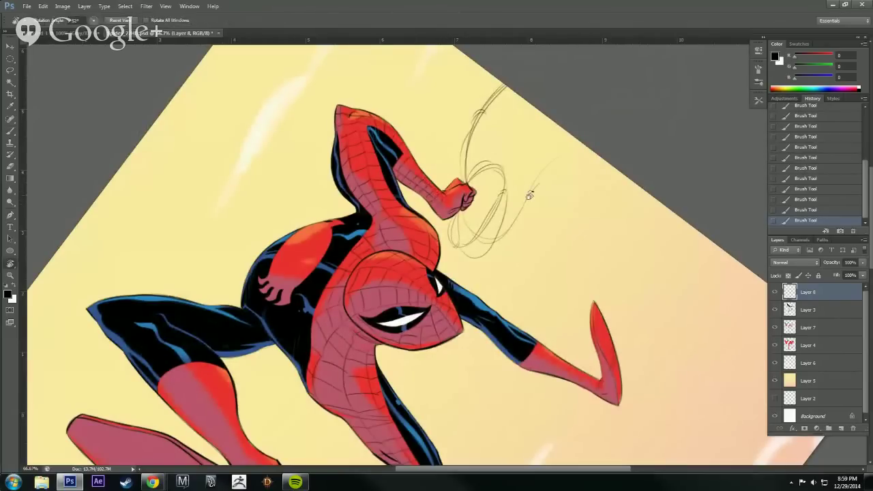
pyautogui.moveTo(436, 213); pyautogui.dragTo(475, 214)
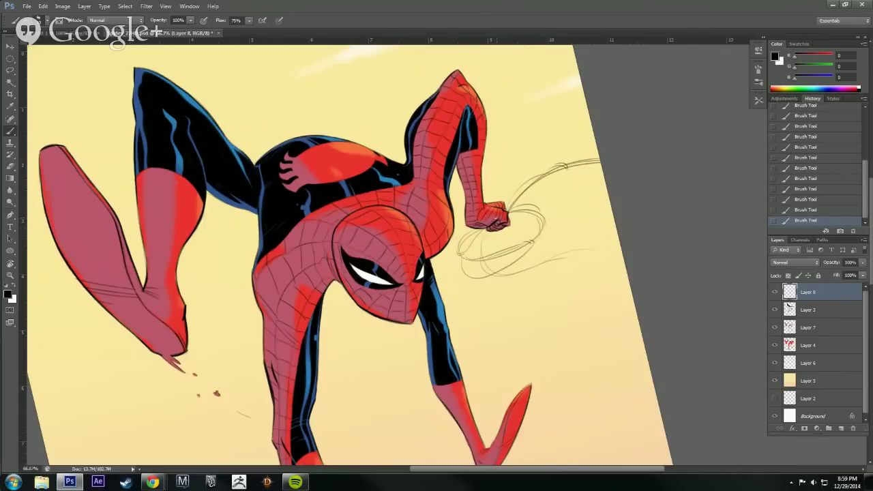
# Draw the web pattern down the shin of the far leg's red boot to the ankle.
pyautogui.scroll(-5, 580, 399)
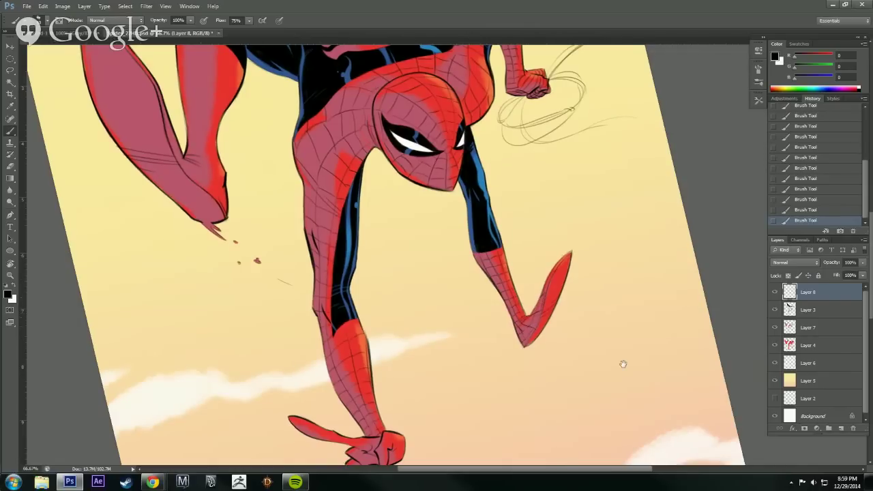
pyautogui.moveTo(622, 364); pyautogui.dragTo(629, 357)
pyautogui.hotkey('ctrl', '-')
pyautogui.hotkey('ctrl', '-')
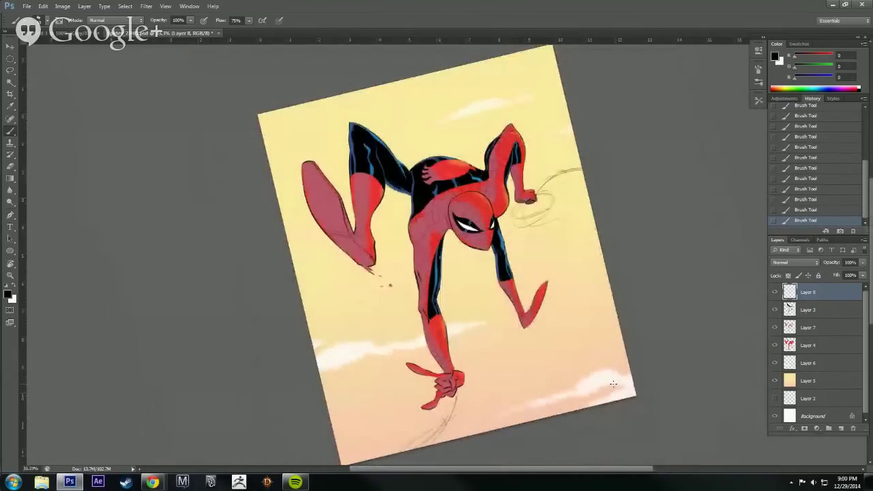
# Draw long web lines down the raised near leg's red boot, from its upper edge toward the ankle.
pyautogui.press('r')
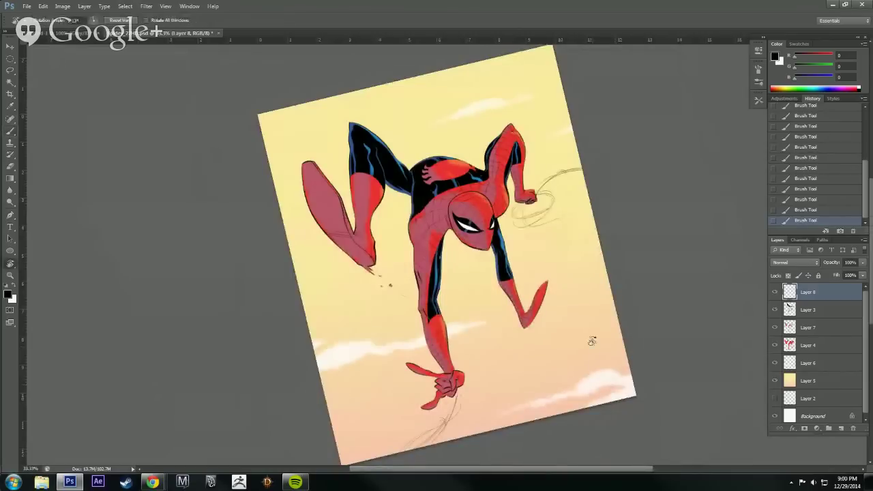
pyautogui.moveTo(593, 343); pyautogui.dragTo(588, 266)
pyautogui.keyDown('ctrl'); pyautogui.click(469, 290); pyautogui.keyUp('ctrl')
pyautogui.keyDown('ctrl'); pyautogui.click(469, 289); pyautogui.keyUp('ctrl')
pyautogui.moveTo(471, 303); pyautogui.dragTo(652, 339)
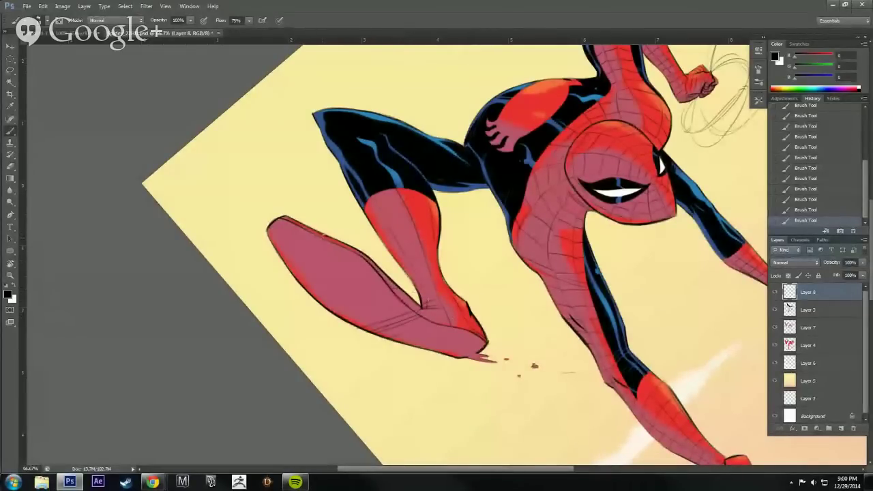
# Add curved cross lines linking the long web strands on the near leg's boot, down to the heel.
pyautogui.press('r')
pyautogui.moveTo(475, 176)
pyautogui.mouseDown()
pyautogui.moveTo(387, 194)
pyautogui.moveTo(377, 228)
pyautogui.mouseUp()
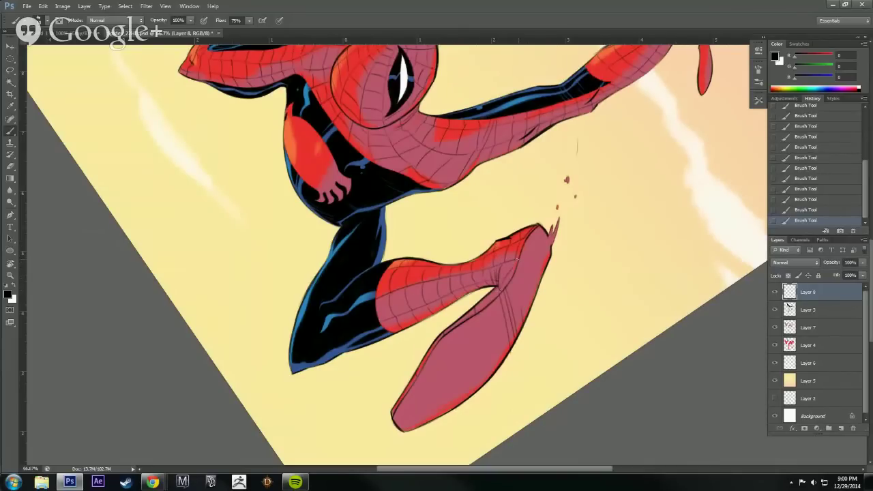
pyautogui.press('r')
pyautogui.moveTo(546, 258); pyautogui.dragTo(400, 454)
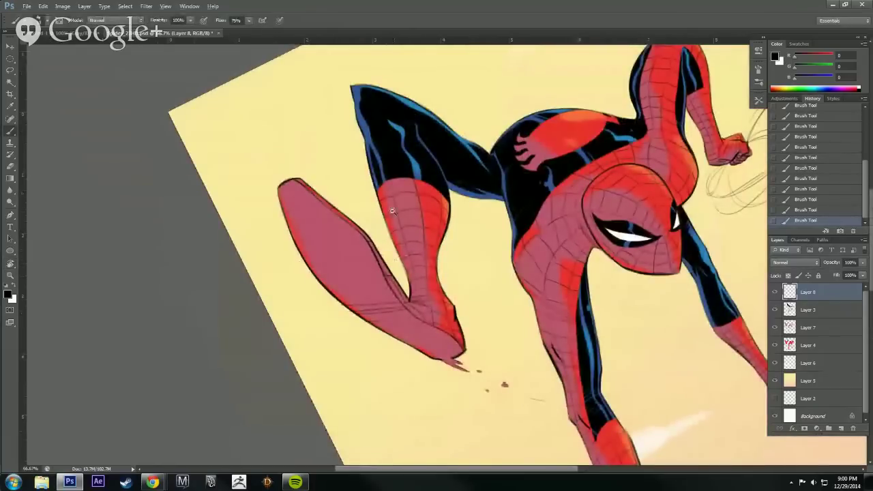
pyautogui.scroll(-2, 399, 219)
pyautogui.press('r')
pyautogui.moveTo(568, 320); pyautogui.dragTo(622, 420)
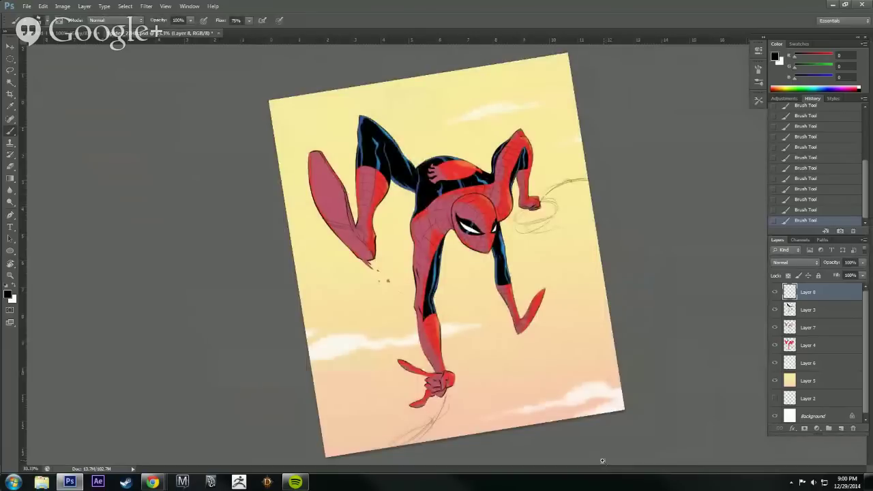
# Erase and redraw web lines along the outer edge of the near shoulder to refine the pattern.
pyautogui.hotkey('ctrl', '+')
pyautogui.hotkey('ctrl', '+')
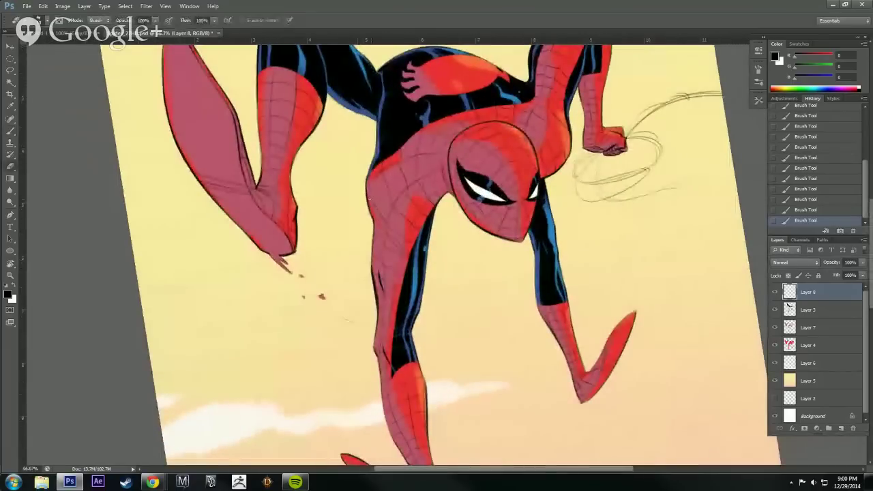
pyautogui.press('b')
pyautogui.moveTo(368, 199)
pyautogui.mouseDown()
pyautogui.moveTo(374, 223)
pyautogui.moveTo(396, 194)
pyautogui.mouseUp()
pyautogui.moveTo(386, 250)
pyautogui.mouseDown()
pyautogui.moveTo(391, 181)
pyautogui.moveTo(369, 178)
pyautogui.moveTo(372, 213)
pyautogui.moveTo(387, 229)
pyautogui.mouseUp()
pyautogui.press('e')
pyautogui.press('b')
pyautogui.press('e')
pyautogui.press('b')
pyautogui.press('e')
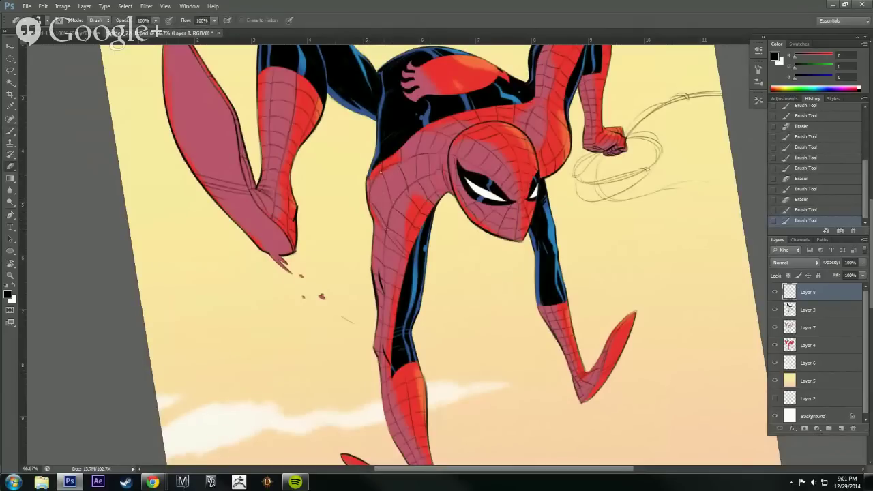
pyautogui.moveTo(387, 184); pyautogui.dragTo(389, 203)
pyautogui.press('b')
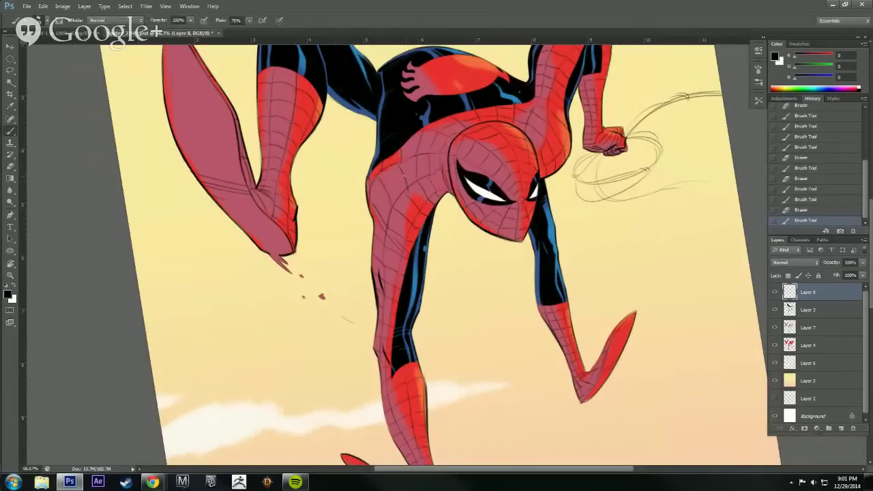
# Clean up and redraw the web strands running across the near shoulder into the supporting upper arm.
pyautogui.press('e')
pyautogui.moveTo(397, 165)
pyautogui.mouseDown()
pyautogui.moveTo(406, 191)
pyautogui.moveTo(411, 183)
pyautogui.moveTo(398, 165)
pyautogui.moveTo(415, 186)
pyautogui.moveTo(407, 187)
pyautogui.moveTo(415, 225)
pyautogui.mouseUp()
pyautogui.press('b')
pyautogui.press('e')
pyautogui.press('b')
pyautogui.press('e')
pyautogui.press('b')
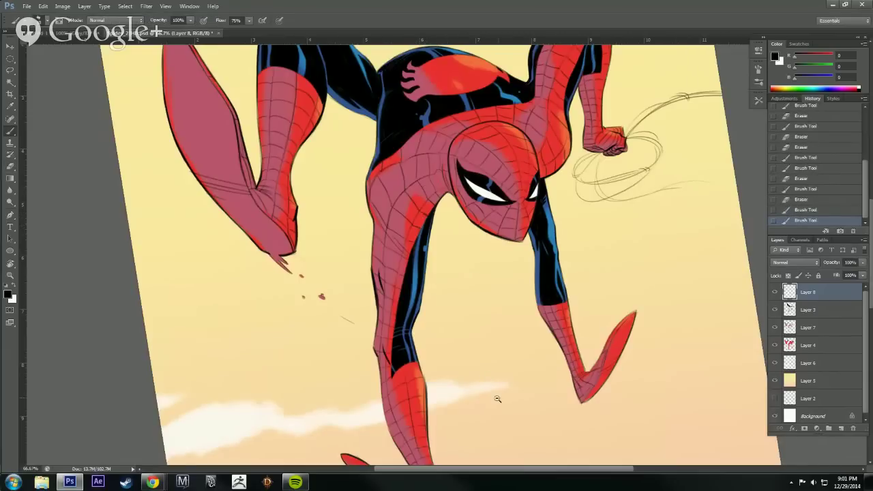
# Draw short cross lines along the supporting hand's extended finger and web lines onto its knuckles.
pyautogui.scroll(-1, 498, 396)
pyautogui.moveTo(561, 419); pyautogui.dragTo(641, 324)
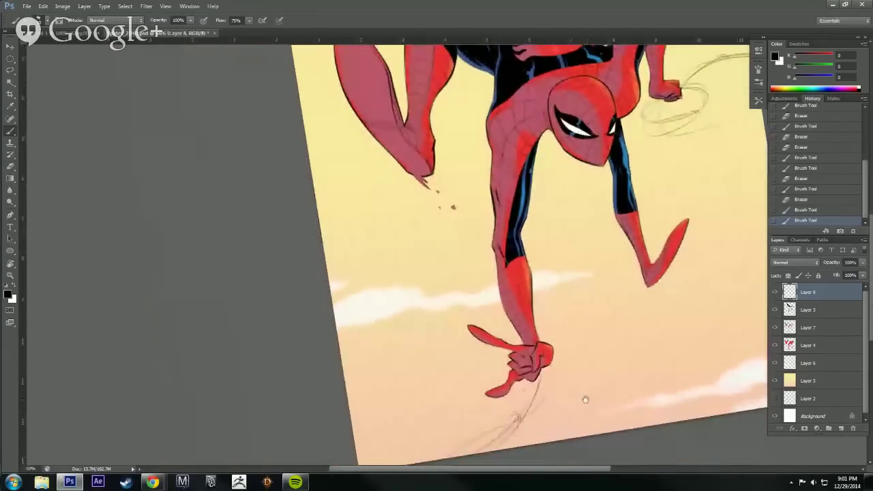
pyautogui.scroll(1, 583, 406)
pyautogui.moveTo(582, 409)
pyautogui.mouseDown()
pyautogui.moveTo(657, 328)
pyautogui.moveTo(663, 308)
pyautogui.mouseUp()
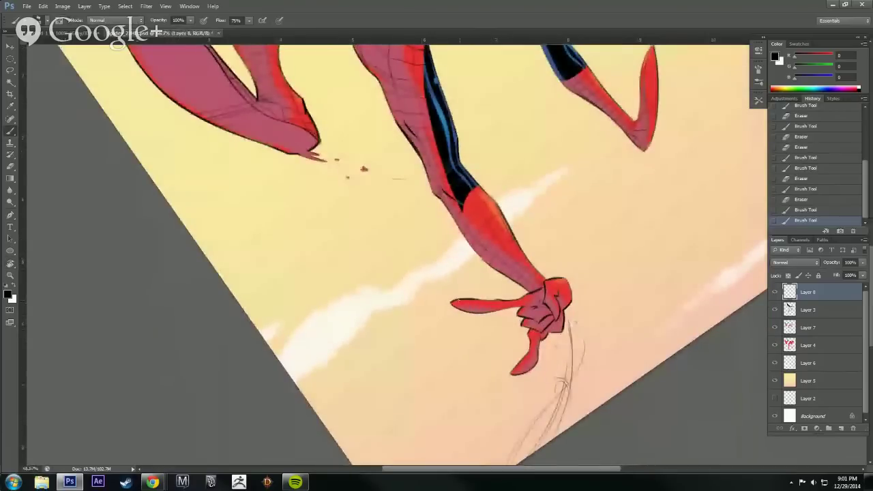
pyautogui.moveTo(476, 298)
pyautogui.mouseDown()
pyautogui.moveTo(453, 303)
pyautogui.moveTo(479, 313)
pyautogui.moveTo(539, 305)
pyautogui.moveTo(548, 279)
pyautogui.mouseUp()
pyautogui.hotkey('ctrl', 'z')
pyautogui.hotkey('ctrl', 'alt', 'z')
pyautogui.hotkey('ctrl', 'alt', 'z')
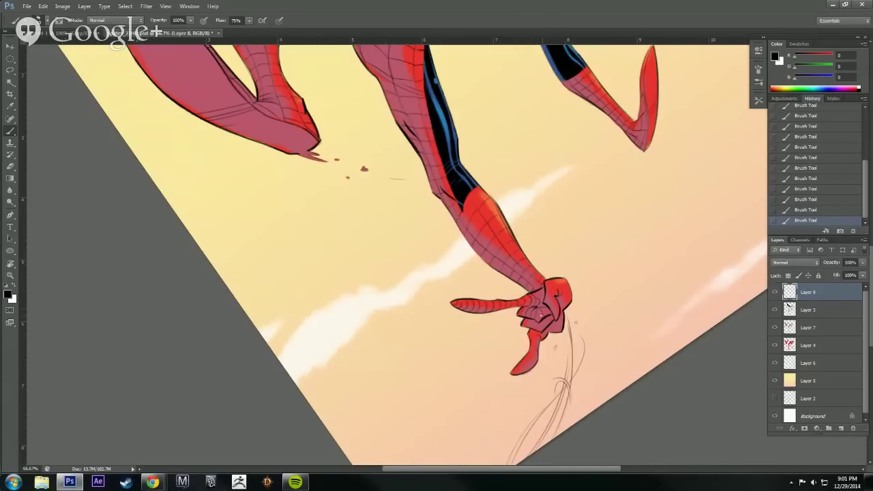
# Undo the last strokes on the supporting hand and redraw the web lines over its curled fingers.
pyautogui.hotkey('ctrl', 'alt', 'z')
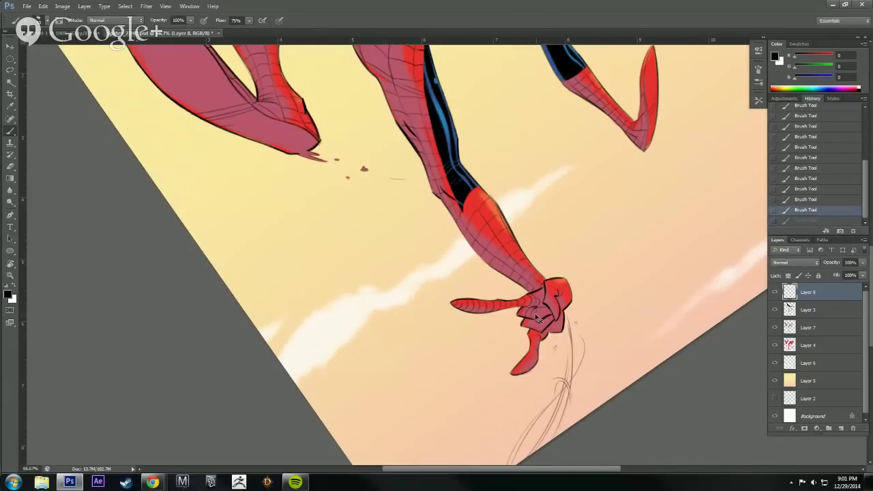
pyautogui.hotkey('ctrl', 'alt', 'z')
pyautogui.moveTo(535, 321); pyautogui.dragTo(540, 316)
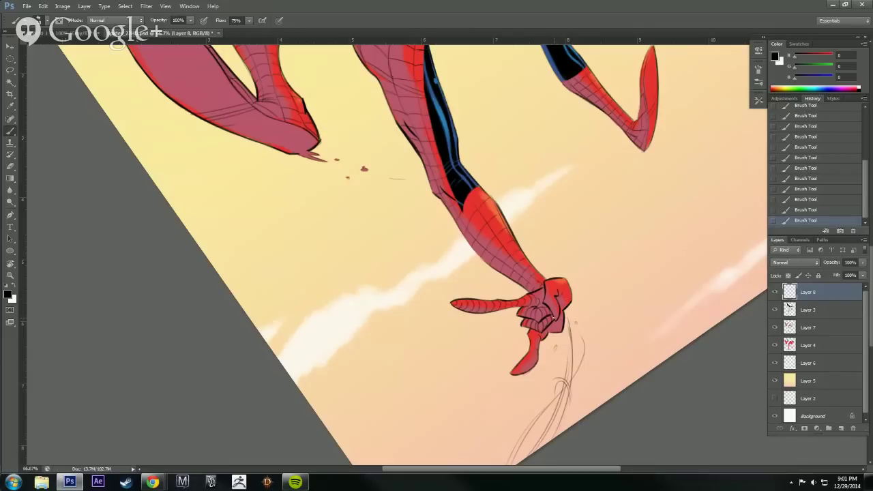
# Ink the remaining black web-pattern lines on the lower hand's fist and fingers on Layer 8.
pyautogui.moveTo(552, 314); pyautogui.dragTo(557, 318)
pyautogui.moveTo(561, 298); pyautogui.dragTo(566, 285)
pyautogui.moveTo(559, 305)
pyautogui.mouseDown()
pyautogui.moveTo(561, 281)
pyautogui.moveTo(570, 299)
pyautogui.mouseUp()
pyautogui.moveTo(548, 329); pyautogui.dragTo(541, 338)
pyautogui.moveTo(523, 359)
pyautogui.mouseDown()
pyautogui.moveTo(532, 368)
pyautogui.moveTo(537, 350)
pyautogui.mouseUp()
pyautogui.press('r')
pyautogui.moveTo(674, 240)
pyautogui.mouseDown()
pyautogui.moveTo(632, 314)
pyautogui.moveTo(556, 410)
pyautogui.mouseUp()
pyautogui.keyDown('alt'); pyautogui.click(581, 378); pyautogui.keyUp('alt')
pyautogui.keyDown('alt'); pyautogui.click(583, 377); pyautogui.keyUp('alt')
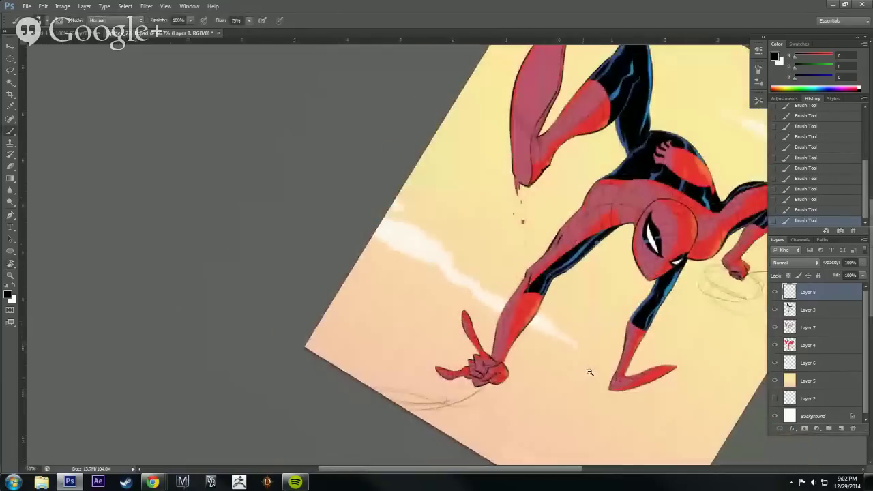
pyautogui.press('r')
pyautogui.moveTo(610, 409); pyautogui.dragTo(674, 309)
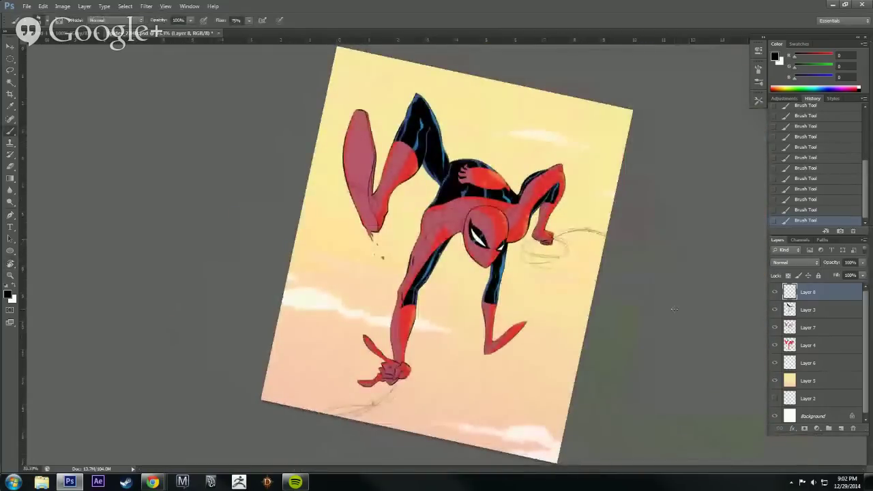
pyautogui.press('Escape')
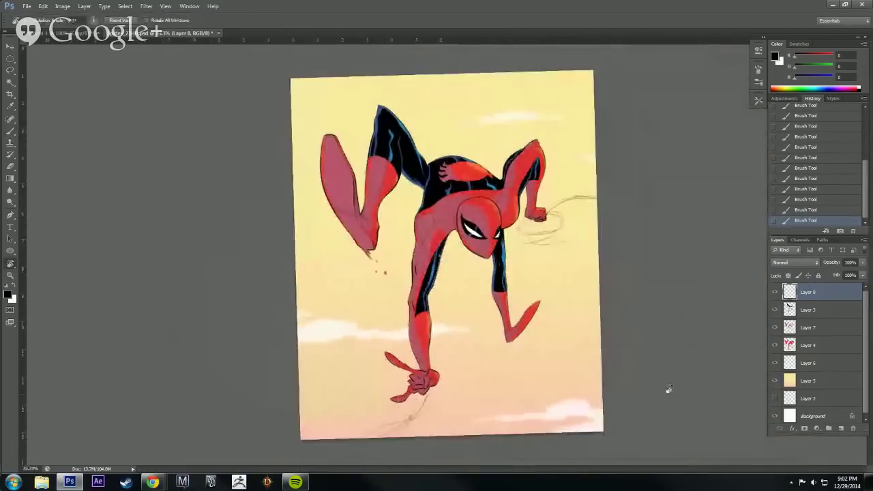
# Sample the white cloud colour and shift it to a pale pinkish white, RGB 242, 226, 237, for the brush.
pyautogui.click(818, 346)
pyautogui.keyDown('ctrl'); pyautogui.click(618, 330); pyautogui.keyUp('ctrl')
pyautogui.keyDown('ctrl'); pyautogui.click(618, 331); pyautogui.keyUp('ctrl')
pyautogui.moveTo(524, 262); pyautogui.dragTo(698, 286)
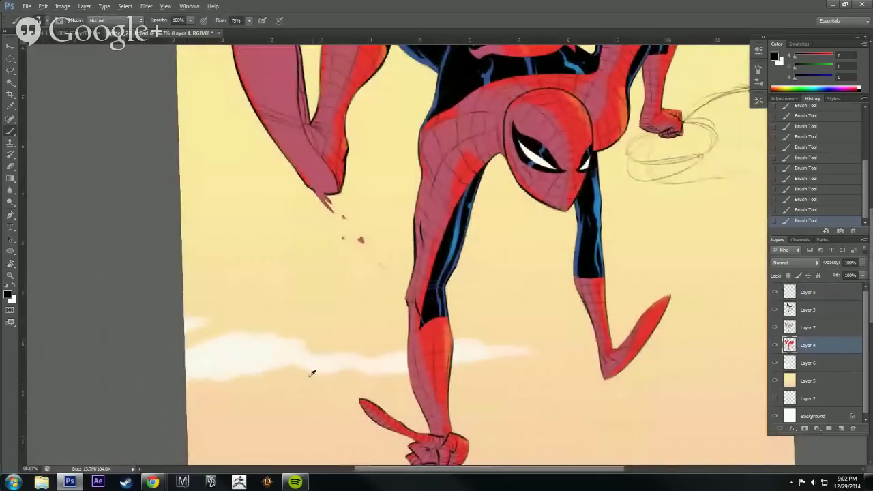
pyautogui.keyDown('alt'); pyautogui.click(479, 350); pyautogui.keyUp('alt')
pyautogui.click(9, 295)
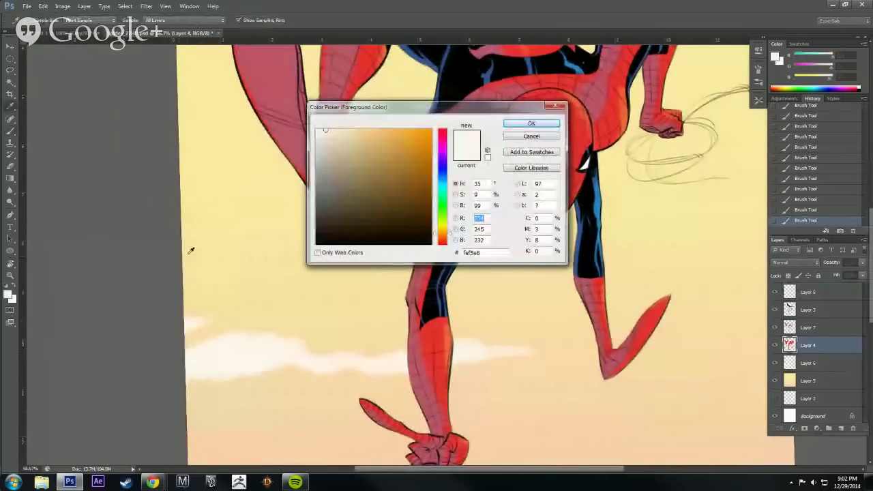
pyautogui.moveTo(446, 236); pyautogui.dragTo(445, 241)
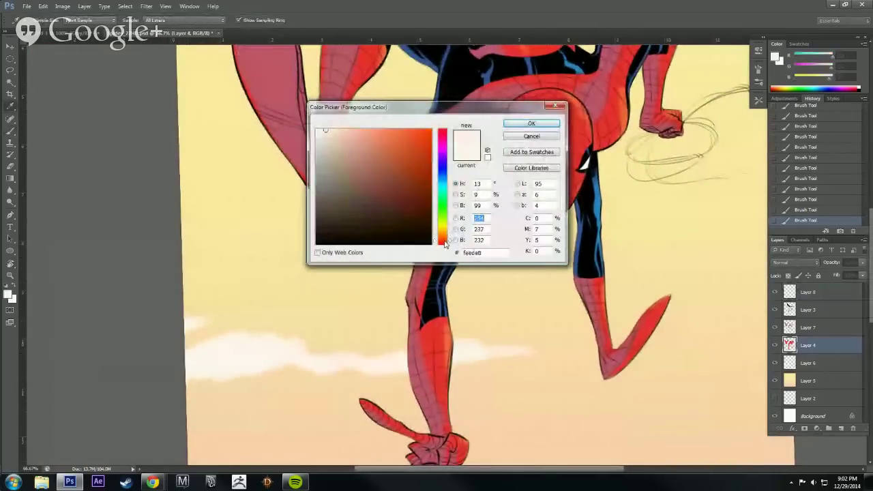
pyautogui.click(442, 142)
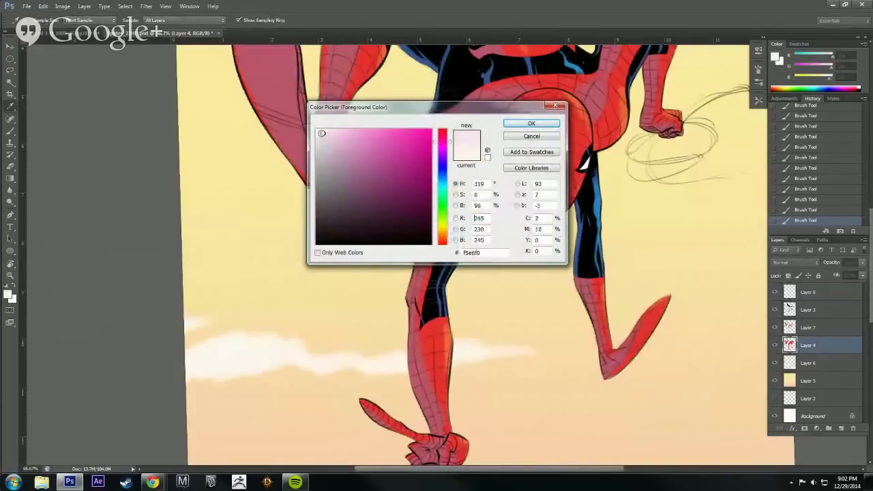
pyautogui.click(532, 124)
pyautogui.press('b')
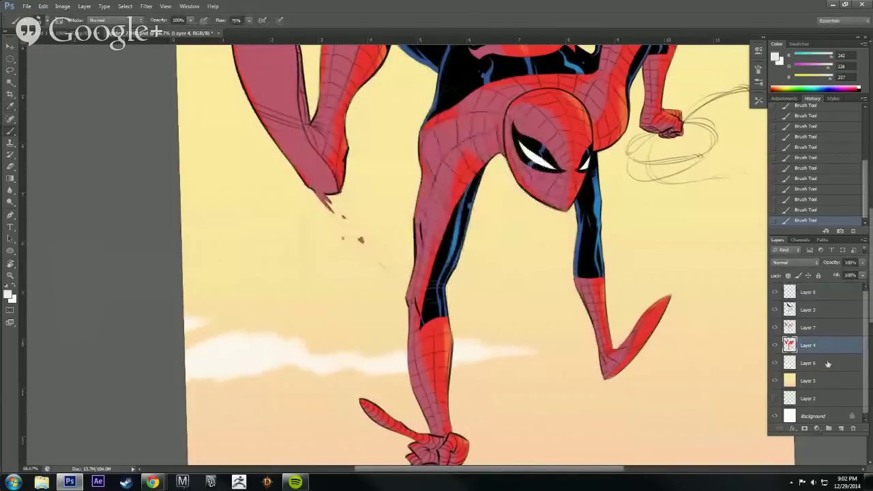
# Add a new layer above Layer 6 and paint the web strand and loops at the raised hand in pale pinkish white.
pyautogui.click(839, 366)
pyautogui.click(842, 429)
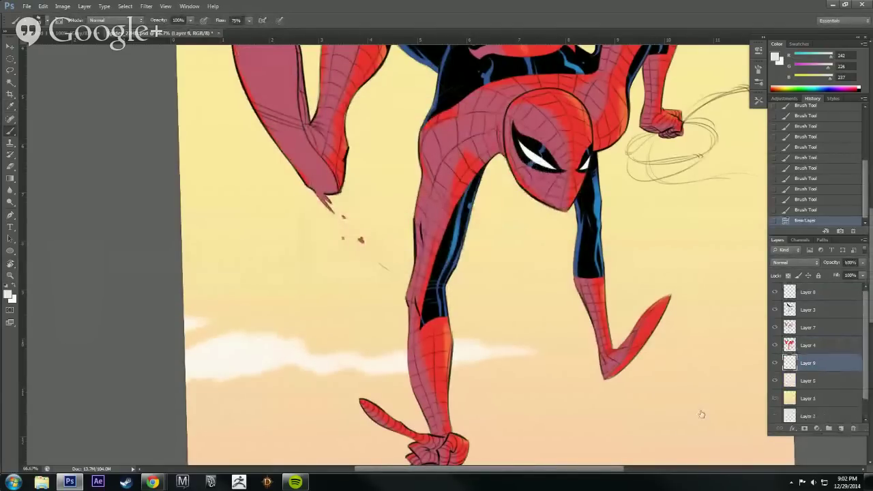
pyautogui.moveTo(616, 360); pyautogui.dragTo(532, 446)
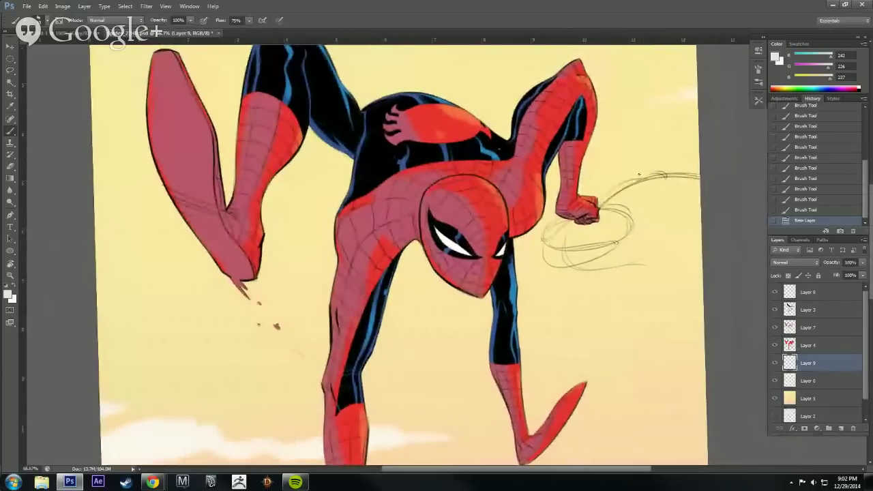
pyautogui.press('r')
pyautogui.moveTo(700, 246); pyautogui.dragTo(698, 195)
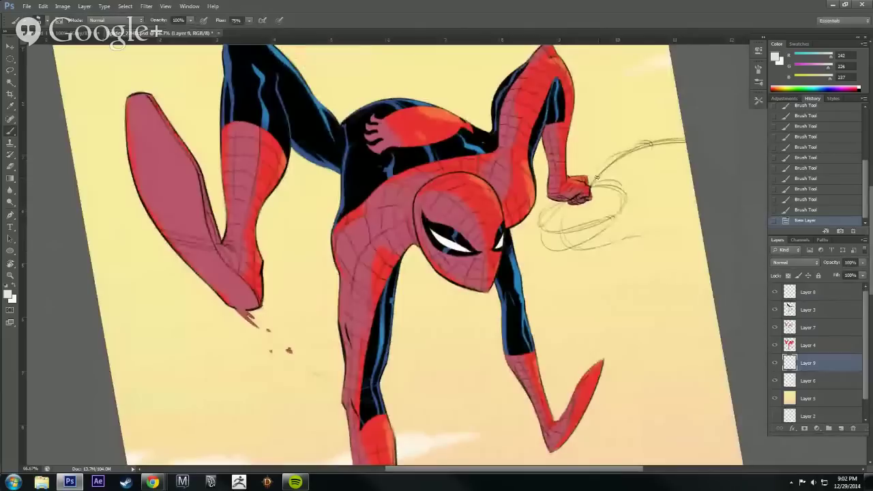
pyautogui.moveTo(592, 189)
pyautogui.mouseDown()
pyautogui.moveTo(627, 152)
pyautogui.moveTo(672, 142)
pyautogui.mouseUp()
pyautogui.moveTo(651, 143); pyautogui.dragTo(675, 142)
pyautogui.hotkey('ctrl', 'd')
pyautogui.moveTo(592, 186)
pyautogui.mouseDown()
pyautogui.moveTo(633, 151)
pyautogui.moveTo(680, 141)
pyautogui.moveTo(637, 144)
pyautogui.moveTo(616, 197)
pyautogui.moveTo(601, 185)
pyautogui.moveTo(613, 218)
pyautogui.mouseUp()
pyautogui.moveTo(614, 218)
pyautogui.mouseDown()
pyautogui.moveTo(612, 188)
pyautogui.moveTo(553, 223)
pyautogui.moveTo(540, 217)
pyautogui.moveTo(549, 207)
pyautogui.moveTo(560, 236)
pyautogui.moveTo(567, 225)
pyautogui.moveTo(549, 229)
pyautogui.moveTo(608, 215)
pyautogui.mouseUp()
# Paint the web strands trailing from the lower hand to the canvas edge, following the sketch lines.
pyautogui.press('r')
pyautogui.moveTo(697, 224); pyautogui.dragTo(655, 112)
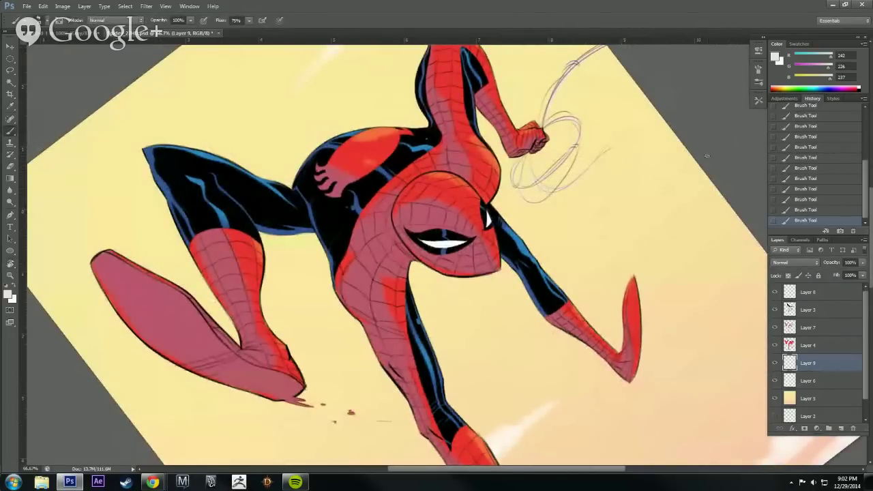
pyautogui.press('r')
pyautogui.moveTo(707, 156)
pyautogui.mouseDown()
pyautogui.moveTo(659, 281)
pyautogui.moveTo(666, 241)
pyautogui.mouseUp()
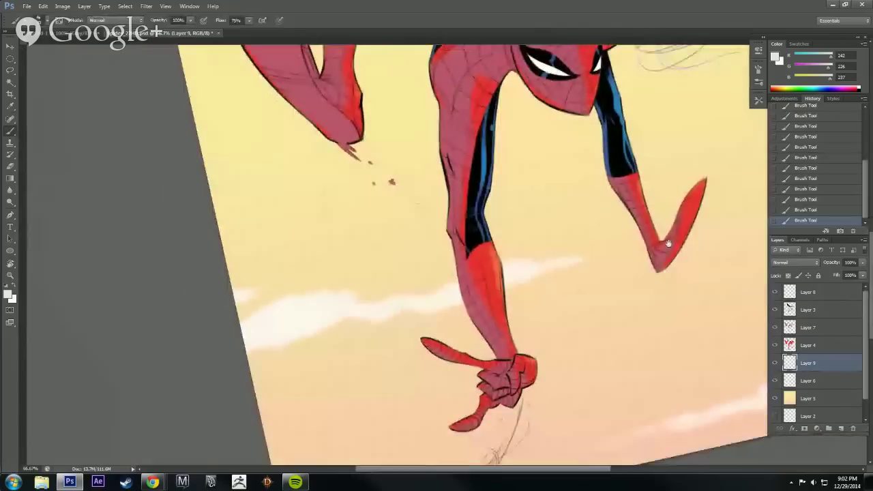
pyautogui.press('r')
pyautogui.moveTo(673, 376)
pyautogui.mouseDown()
pyautogui.moveTo(498, 119)
pyautogui.moveTo(392, 331)
pyautogui.moveTo(281, 259)
pyautogui.mouseUp()
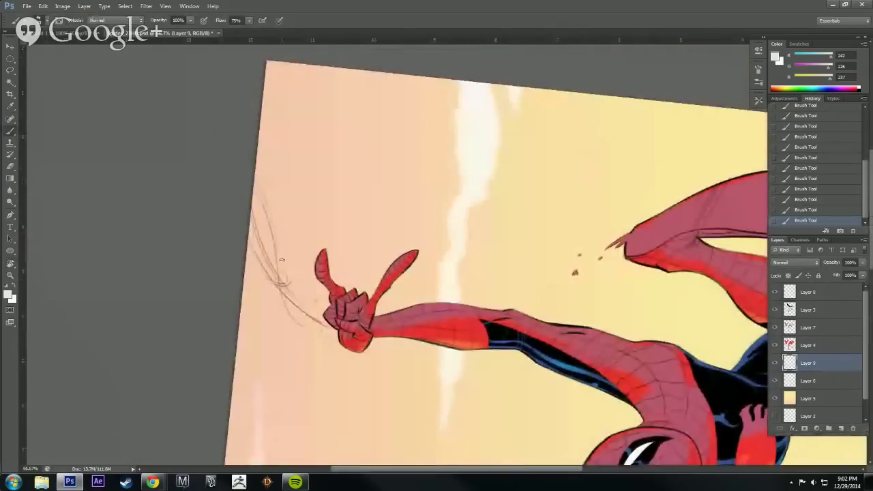
pyautogui.moveTo(249, 198)
pyautogui.mouseDown()
pyautogui.moveTo(258, 245)
pyautogui.moveTo(246, 205)
pyautogui.moveTo(290, 301)
pyautogui.mouseUp()
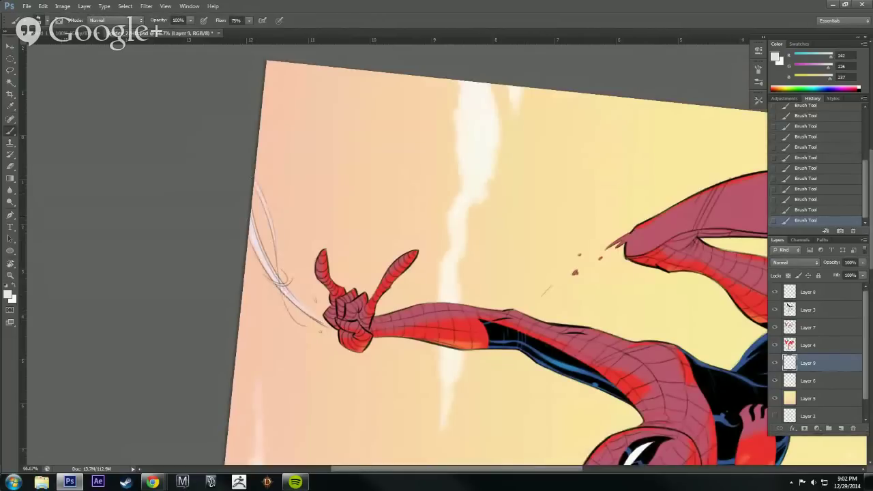
# Change the brush colour to a light bluish grey, RGB 215, 213, 225.
pyautogui.press('r')
pyautogui.moveTo(445, 395); pyautogui.dragTo(555, 138)
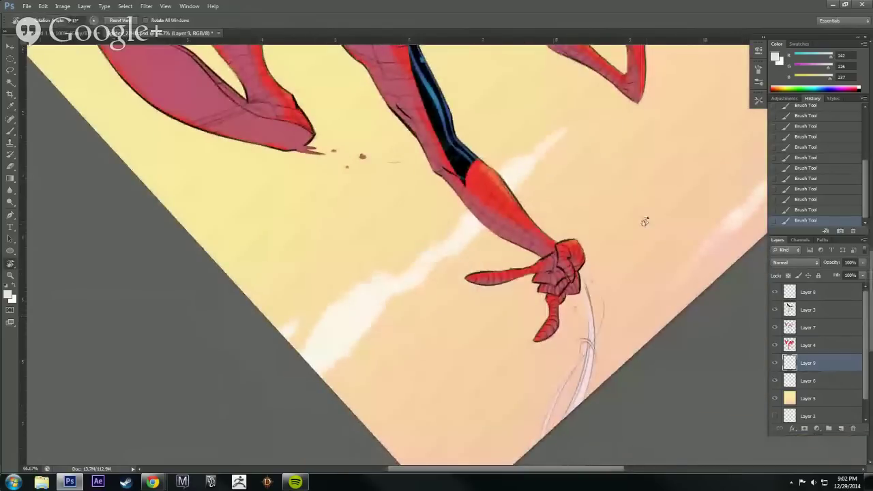
pyautogui.moveTo(666, 309)
pyautogui.mouseDown()
pyautogui.moveTo(647, 360)
pyautogui.moveTo(562, 376)
pyautogui.mouseUp()
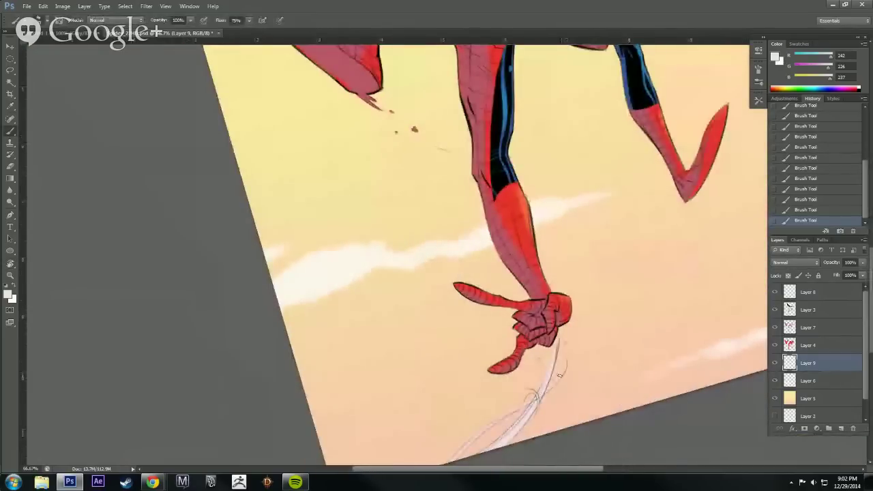
pyautogui.click(10, 296)
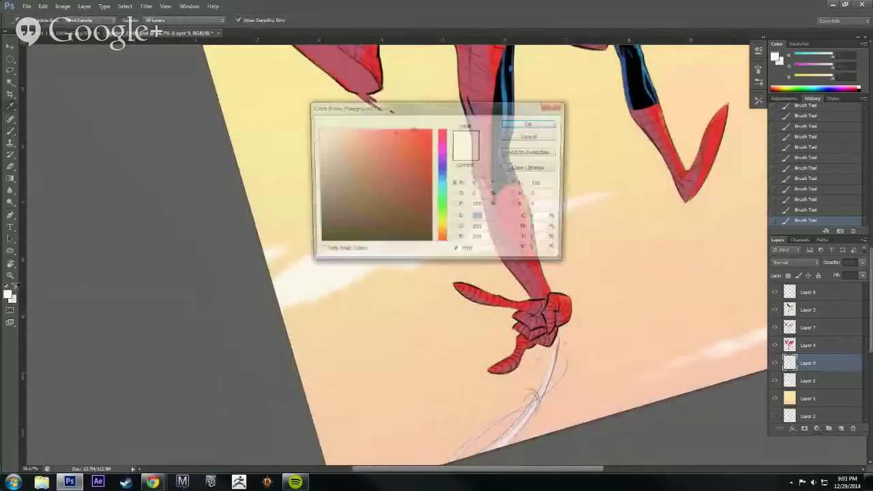
pyautogui.click(323, 135)
pyautogui.click(442, 144)
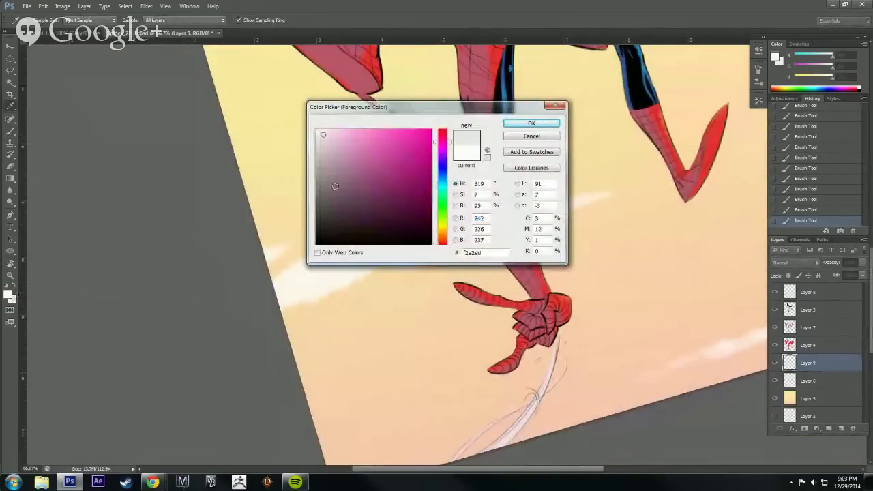
pyautogui.click(442, 150)
pyautogui.click(442, 163)
pyautogui.moveTo(327, 151); pyautogui.dragTo(323, 143)
pyautogui.click(531, 124)
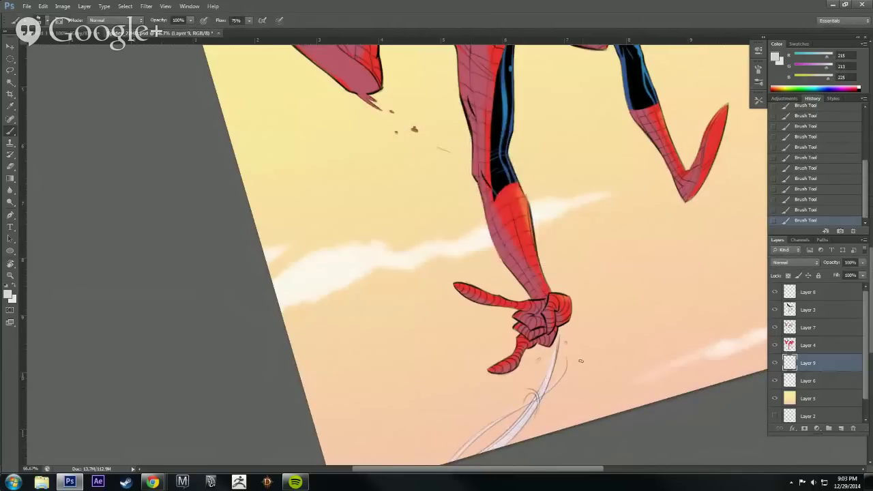
# Compare the whole picture with and without the painted webbing by toggling the visibility of Layer 9.
pyautogui.moveTo(662, 339); pyautogui.dragTo(658, 343)
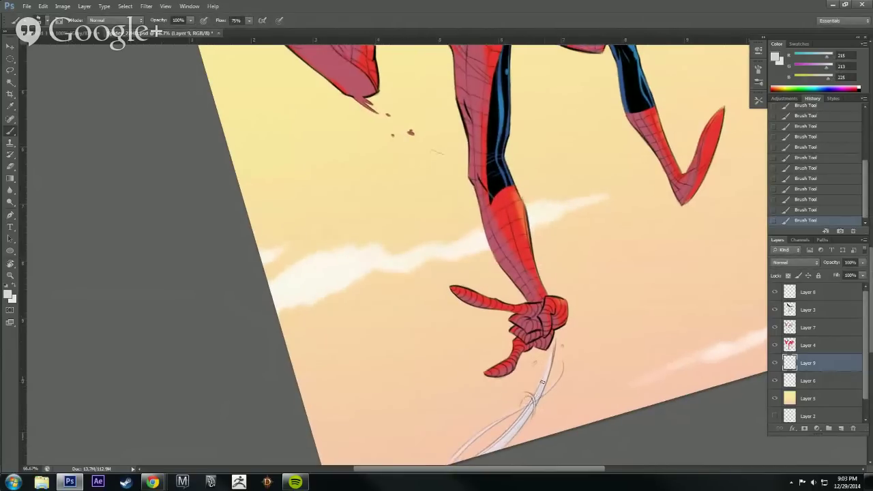
pyautogui.moveTo(703, 181); pyautogui.dragTo(563, 419)
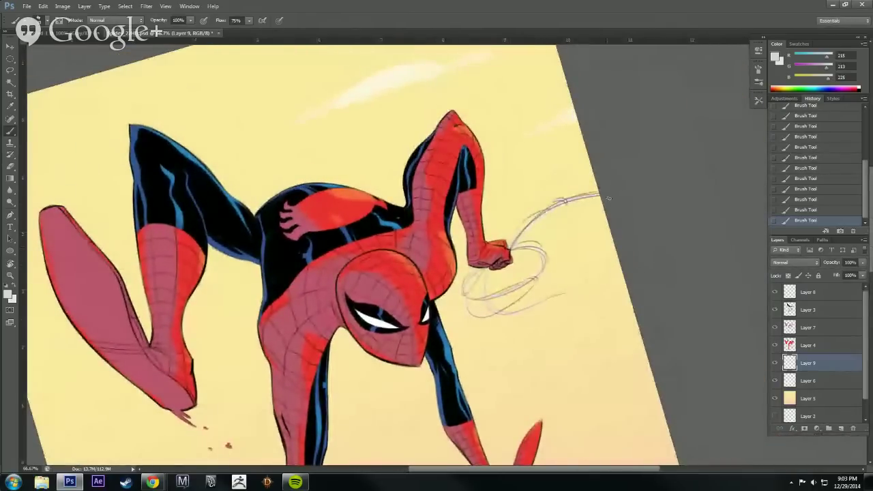
pyautogui.keyDown('alt'); pyautogui.click(628, 261); pyautogui.keyUp('alt')
pyautogui.keyDown('alt'); pyautogui.click(628, 261); pyautogui.keyUp('alt')
pyautogui.press('r')
pyautogui.moveTo(676, 346); pyautogui.dragTo(703, 379)
pyautogui.click(776, 366)
pyautogui.click(776, 367)
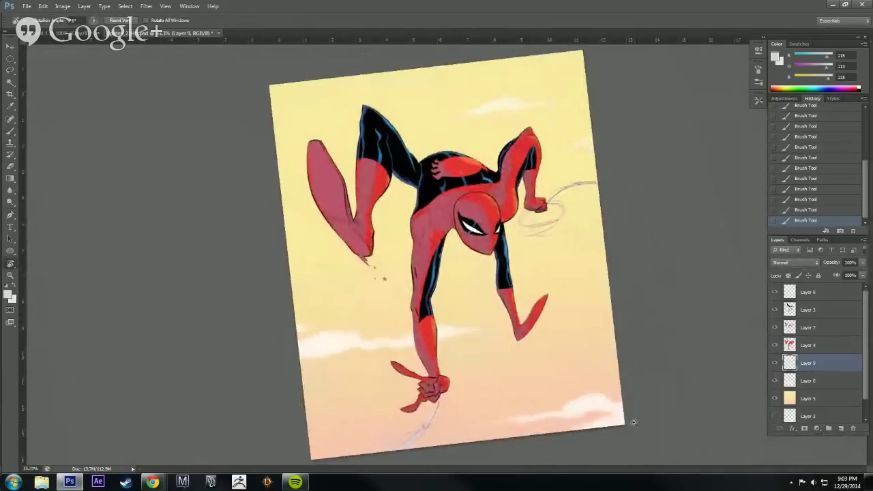
# Reduce the opacity of Layer 9 slightly so the webbing is a little translucent.
pyautogui.keyDown('ctrl'); pyautogui.click(633, 421); pyautogui.keyUp('ctrl')
pyautogui.keyDown('ctrl'); pyautogui.click(632, 421); pyautogui.keyUp('ctrl')
pyautogui.moveTo(632, 421); pyautogui.dragTo(689, 401)
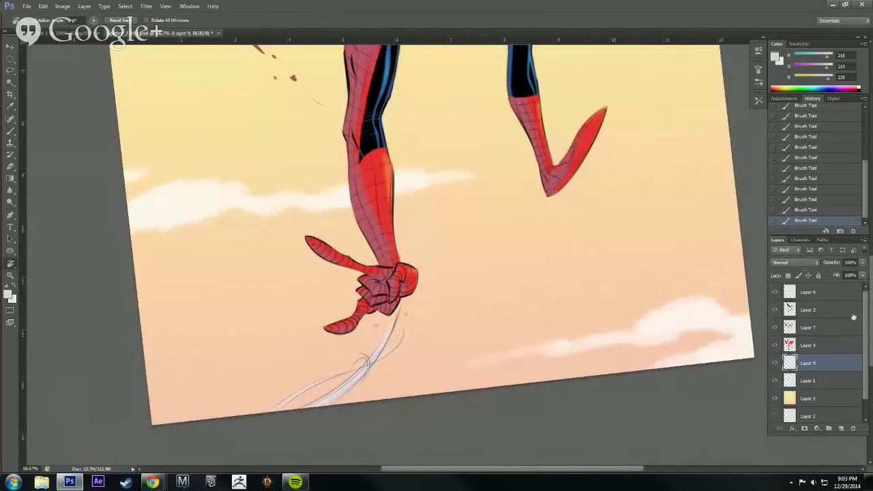
pyautogui.moveTo(862, 263); pyautogui.dragTo(854, 277)
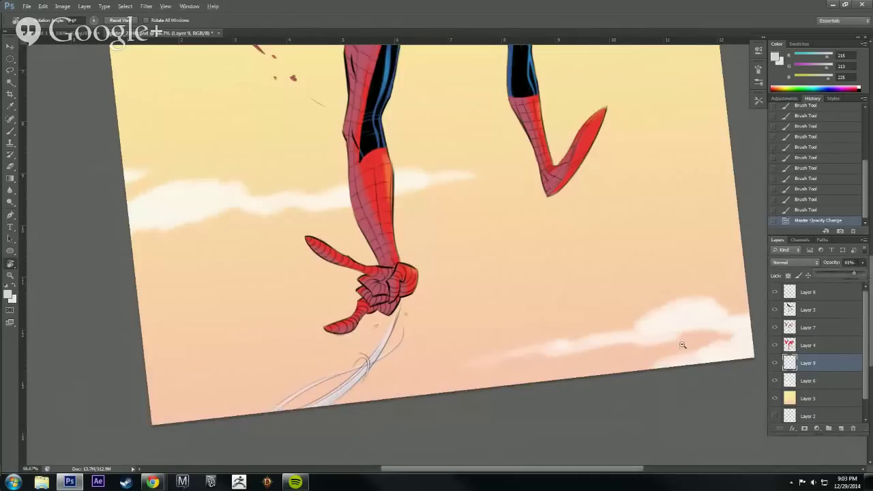
pyautogui.hotkey('ctrl', '-')
pyautogui.hotkey('ctrl', '-')
pyautogui.moveTo(717, 345); pyautogui.dragTo(651, 323)
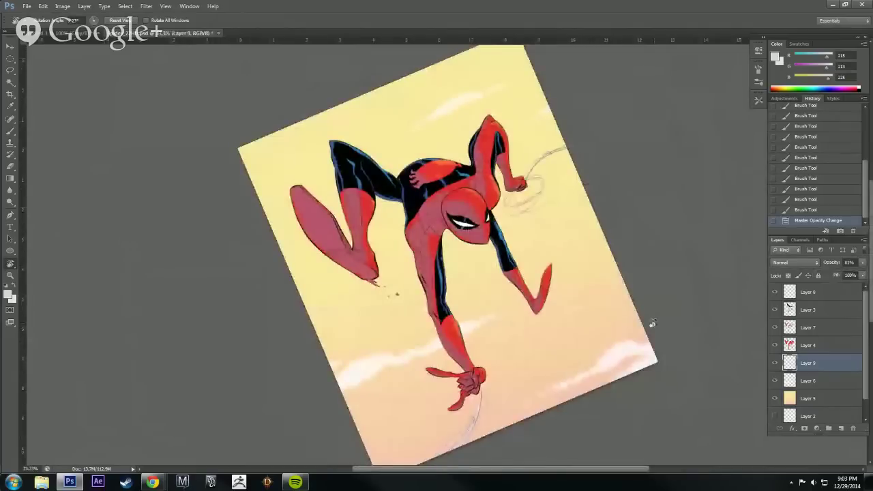
pyautogui.moveTo(713, 312); pyautogui.dragTo(700, 401)
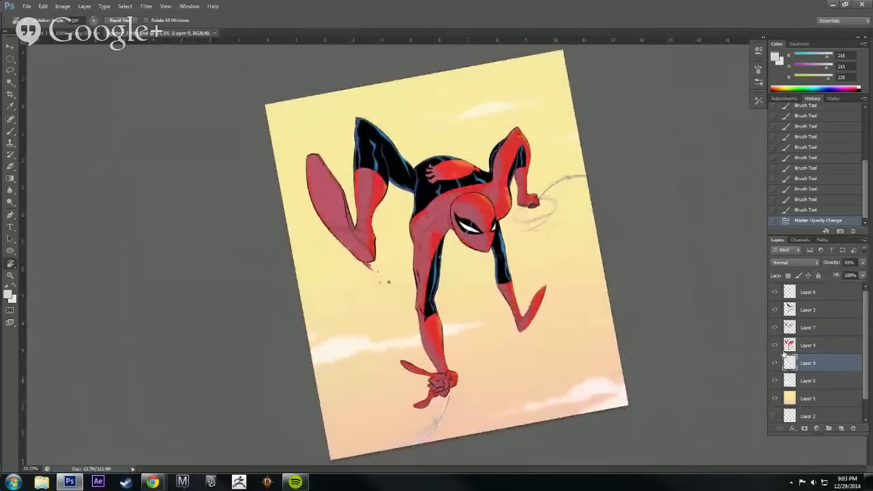
# Create a new layer above Layer 7, load Layer 4's outline as a selection and hide the selection edges.
pyautogui.click(827, 328)
pyautogui.click(839, 428)
pyautogui.keyDown('ctrl'); pyautogui.doubleClick(662, 400); pyautogui.keyUp('ctrl')
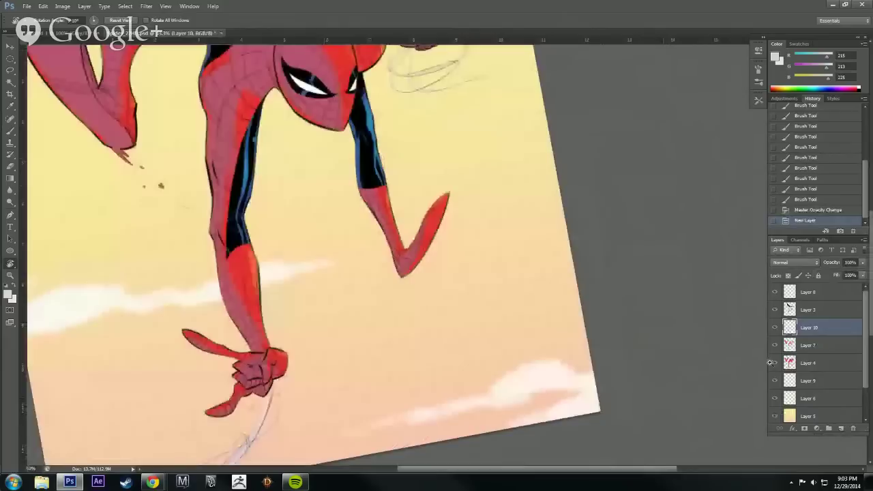
pyautogui.keyDown('ctrl'); pyautogui.click(790, 364); pyautogui.keyUp('ctrl')
pyautogui.moveTo(687, 397); pyautogui.dragTo(694, 402)
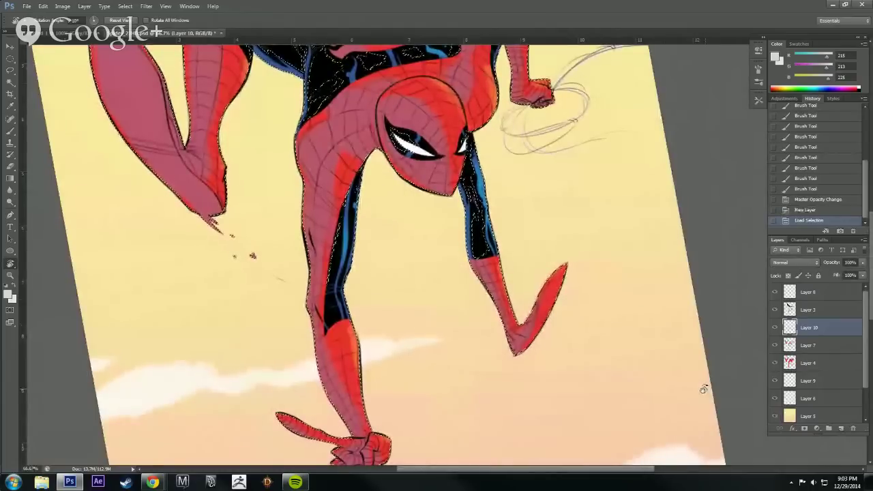
pyautogui.press('b')
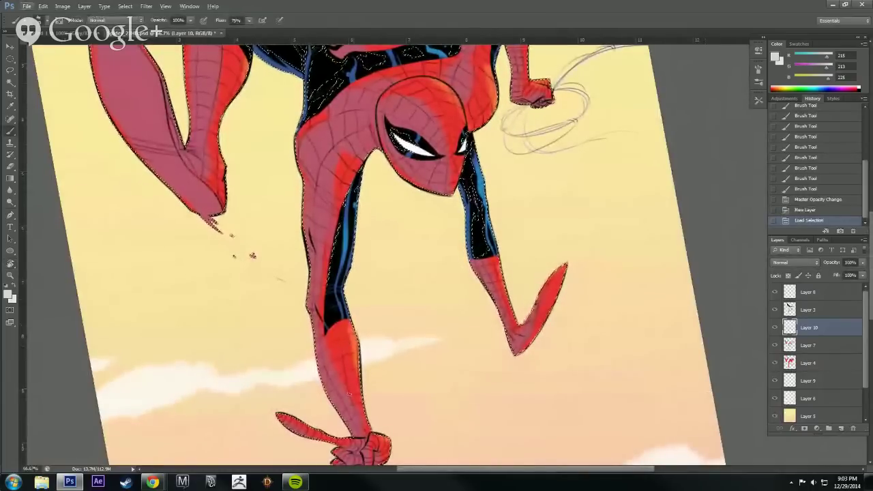
pyautogui.hotkey('ctrl', 'h')
# Sample the background colour and shift it to a more saturated light yellow, RGB 255, 236, 132, for the brush.
pyautogui.press('r')
pyautogui.moveTo(647, 253); pyautogui.dragTo(634, 333)
pyautogui.moveTo(606, 365); pyautogui.dragTo(628, 351)
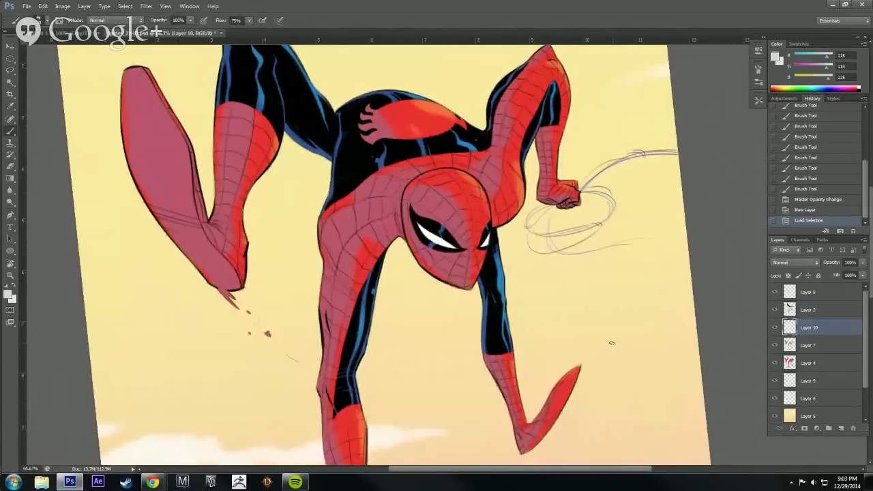
pyautogui.press('i')
pyautogui.click(451, 329)
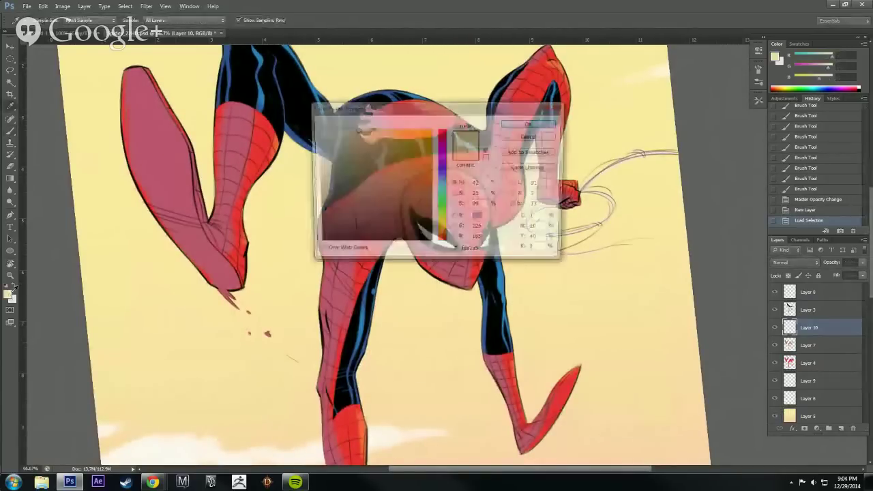
pyautogui.click(10, 295)
pyautogui.moveTo(442, 231); pyautogui.dragTo(442, 228)
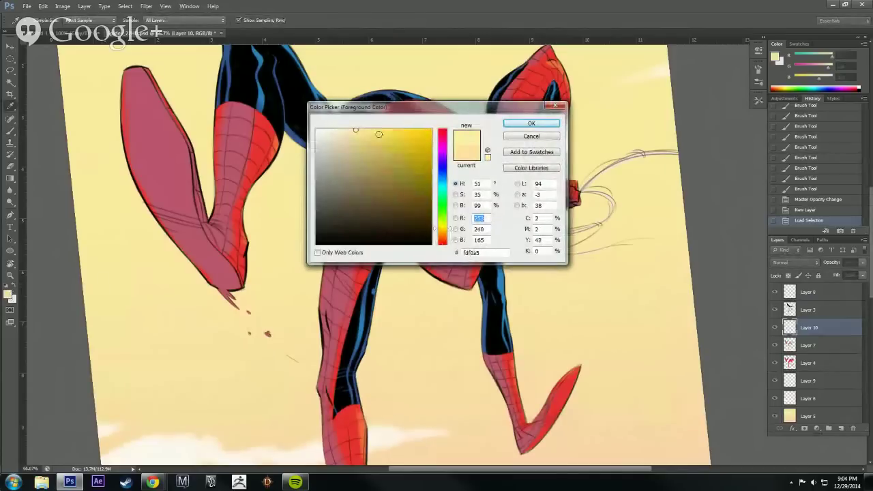
pyautogui.click(369, 130)
pyautogui.click(531, 124)
pyautogui.press('b')
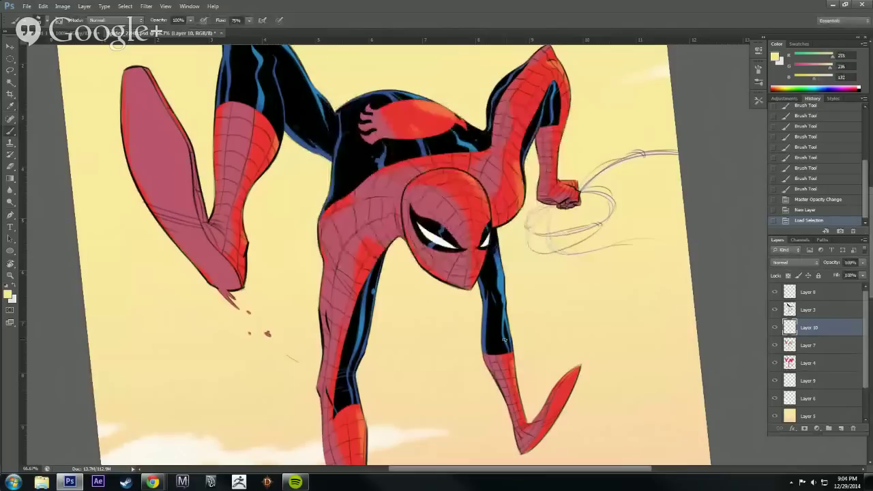
# Paint yellow rim light along the outer edge of the far leg, from the black thigh down to the heel.
pyautogui.moveTo(491, 377); pyautogui.dragTo(480, 306)
pyautogui.moveTo(484, 354); pyautogui.dragTo(481, 306)
pyautogui.moveTo(474, 276); pyautogui.dragTo(486, 341)
pyautogui.moveTo(482, 293); pyautogui.dragTo(494, 381)
pyautogui.moveTo(519, 340)
pyautogui.mouseDown()
pyautogui.moveTo(533, 251)
pyautogui.moveTo(511, 293)
pyautogui.moveTo(534, 365)
pyautogui.mouseUp()
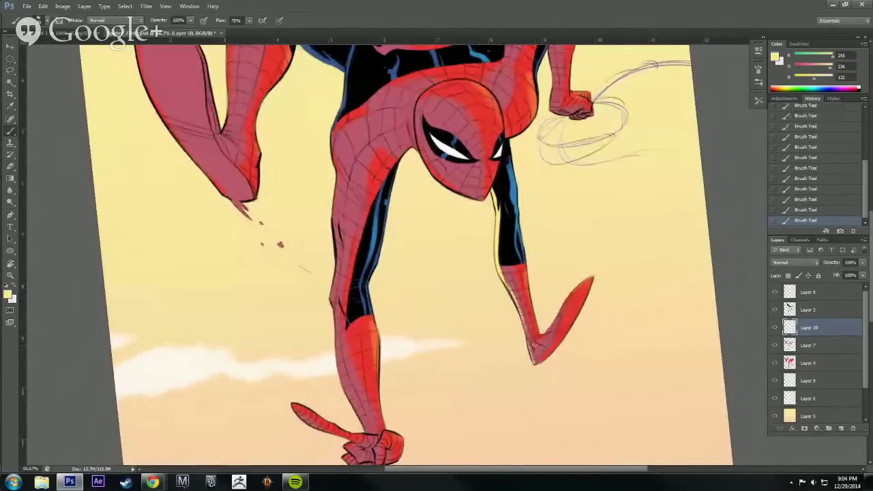
# Paint yellow rim light along the wrist, knuckles and extended fingers of the web-shooting hand on the downward arm.
pyautogui.moveTo(548, 394); pyautogui.dragTo(631, 328)
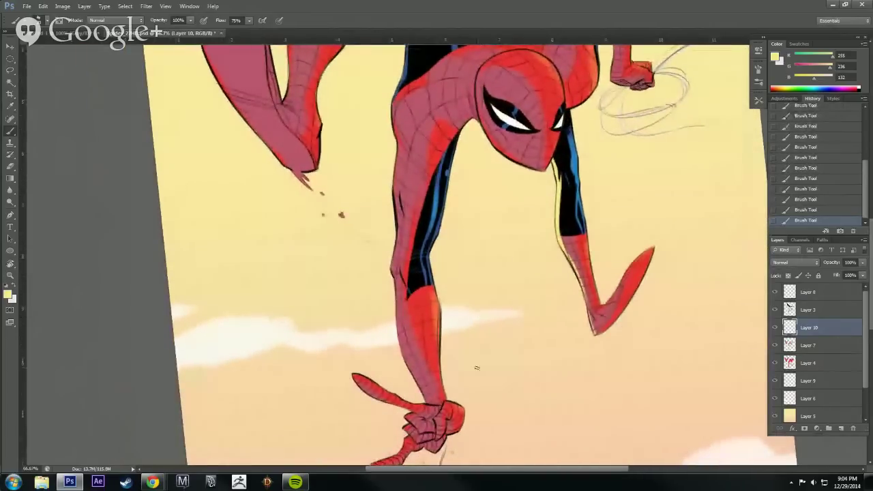
pyautogui.moveTo(446, 399); pyautogui.dragTo(438, 371)
pyautogui.moveTo(452, 433); pyautogui.dragTo(462, 416)
pyautogui.moveTo(512, 440); pyautogui.dragTo(635, 308)
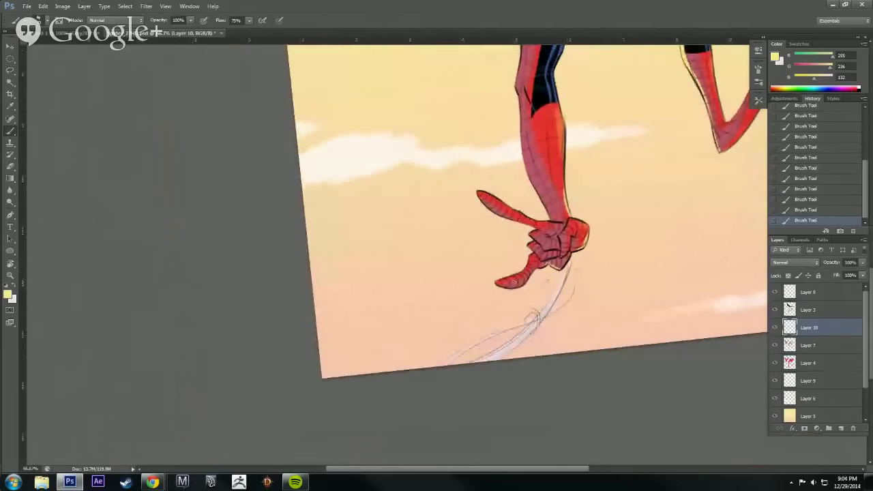
pyautogui.moveTo(498, 287)
pyautogui.mouseDown()
pyautogui.moveTo(524, 282)
pyautogui.moveTo(560, 256)
pyautogui.mouseUp()
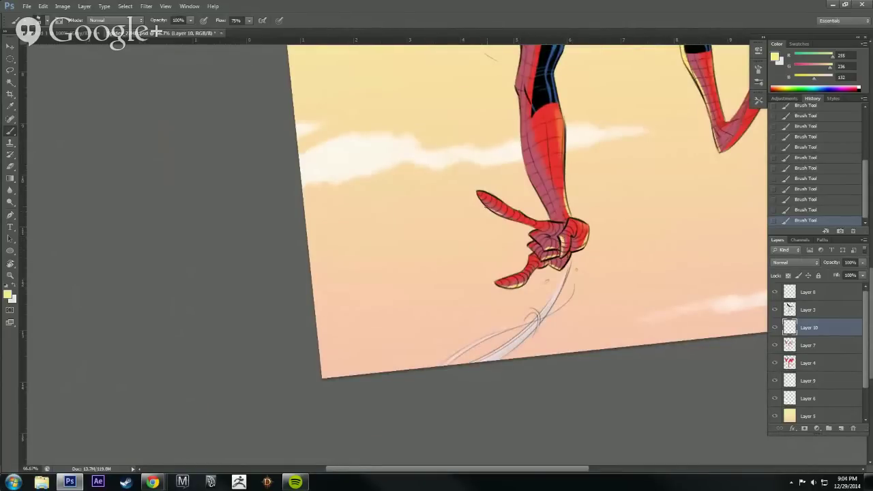
# Paint yellow rim light along the outer edge of the downward arm's forearm up to the elbow.
pyautogui.moveTo(540, 126); pyautogui.dragTo(560, 277)
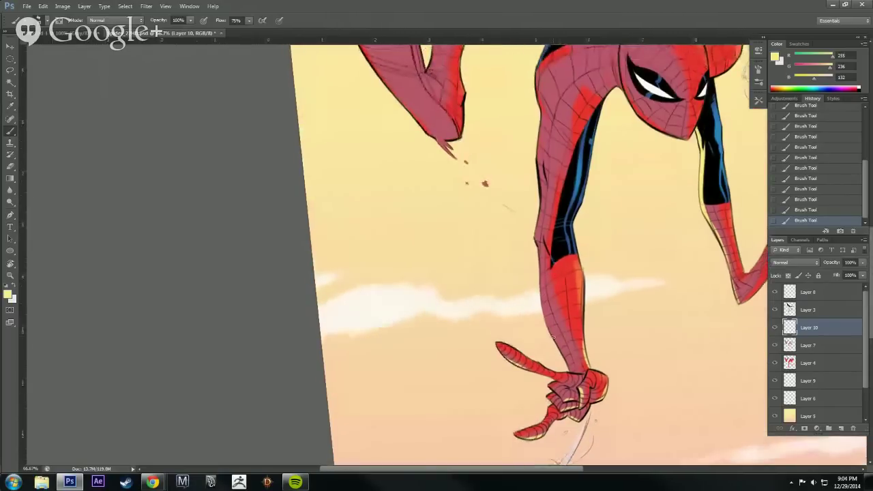
pyautogui.moveTo(543, 307); pyautogui.dragTo(571, 369)
pyautogui.moveTo(631, 153); pyautogui.dragTo(614, 268)
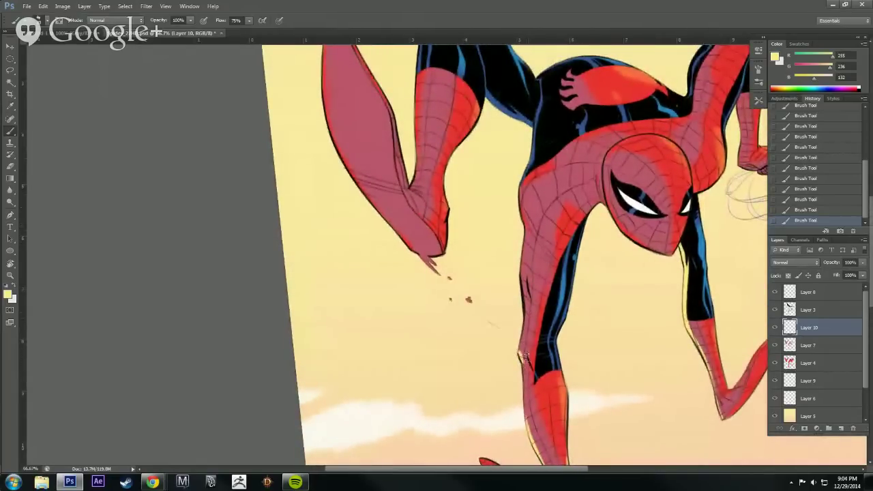
# Try yellow rim light along the outer edge of the downward arm's upper arm and shoulder.
pyautogui.moveTo(530, 300); pyautogui.dragTo(523, 271)
pyautogui.moveTo(524, 307); pyautogui.dragTo(521, 252)
pyautogui.moveTo(523, 217); pyautogui.dragTo(520, 198)
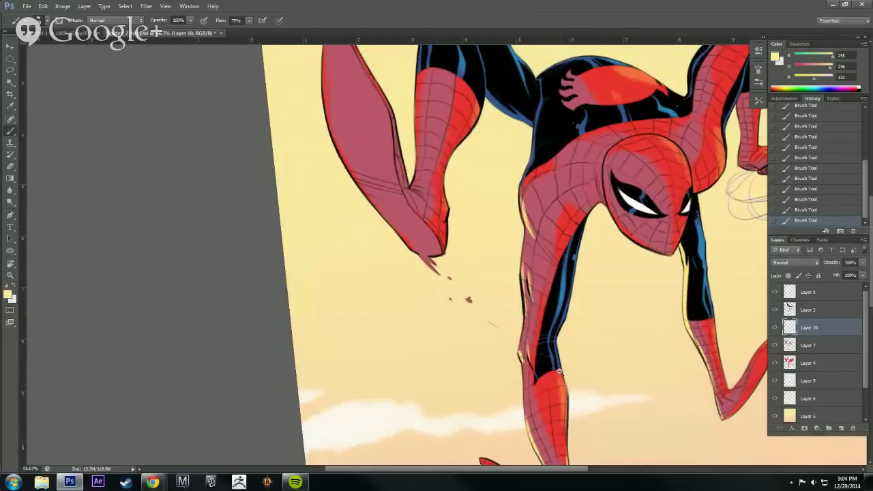
# Undo the last four rim light strokes on the downward arm.
pyautogui.scroll(-1, 561, 372)
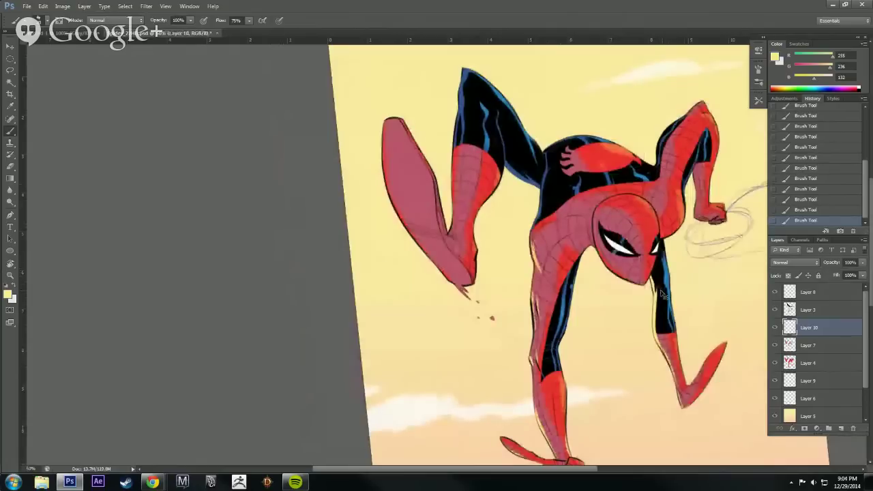
pyautogui.hotkey('ctrl', 'alt', 'z')
pyautogui.hotkey('ctrl', 'alt', 'z')
pyautogui.hotkey('ctrl', 'alt', 'z')
pyautogui.hotkey('ctrl', 'alt', 'z')
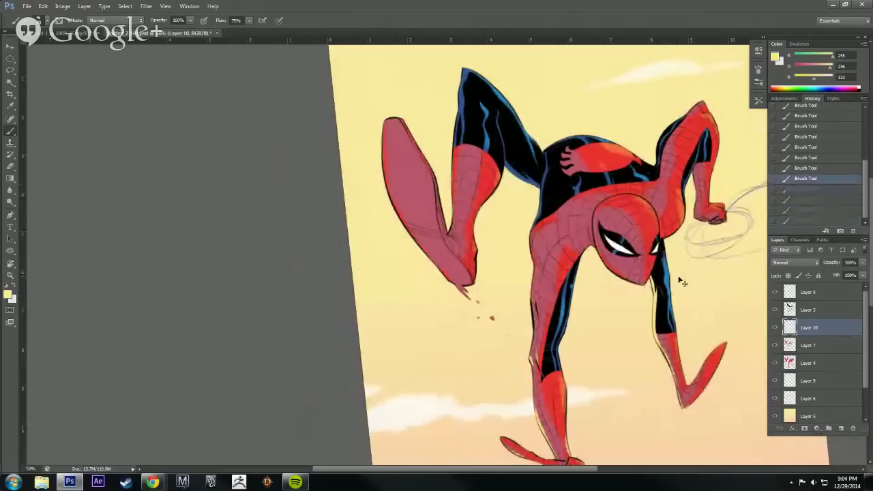
# Paint yellow rim light along the lower edge of the mask and the sole and heel of the large raised foot.
pyautogui.moveTo(612, 271)
pyautogui.mouseDown()
pyautogui.moveTo(621, 277)
pyautogui.moveTo(596, 244)
pyautogui.mouseUp()
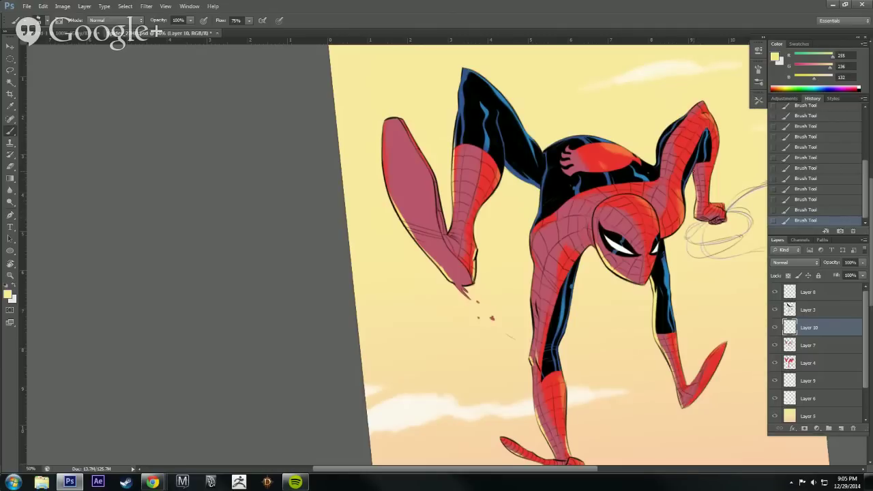
pyautogui.keyDown('alt'); pyautogui.click(703, 287); pyautogui.keyUp('alt')
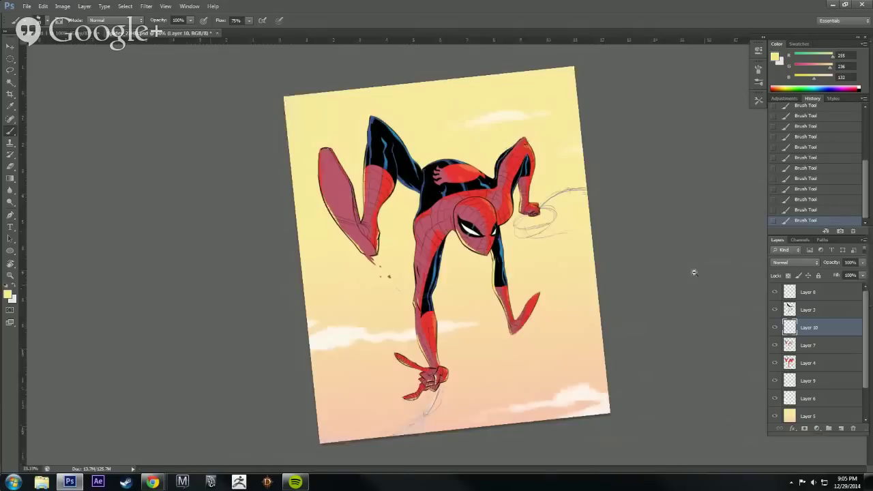
pyautogui.keyDown('alt'); pyautogui.click(694, 271); pyautogui.keyUp('alt')
# Paint yellow rim light along the underside of the raised black thigh, between the knee and the hip.
pyautogui.press('r')
pyautogui.moveTo(658, 323)
pyautogui.mouseDown()
pyautogui.moveTo(595, 405)
pyautogui.moveTo(693, 312)
pyautogui.mouseUp()
pyautogui.press('b')
pyautogui.keyDown('ctrl'); pyautogui.click(674, 333); pyautogui.keyUp('ctrl')
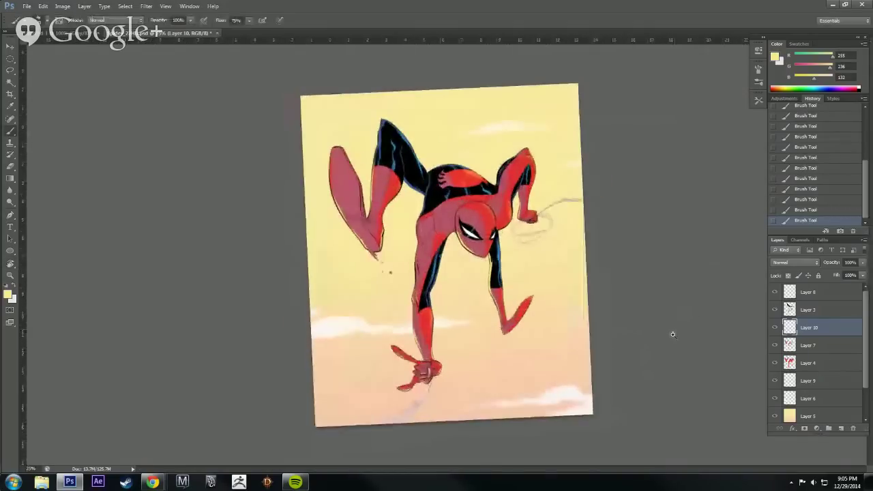
pyautogui.keyDown('ctrl'); pyautogui.click(663, 334); pyautogui.keyUp('ctrl')
pyautogui.moveTo(627, 347); pyautogui.dragTo(719, 402)
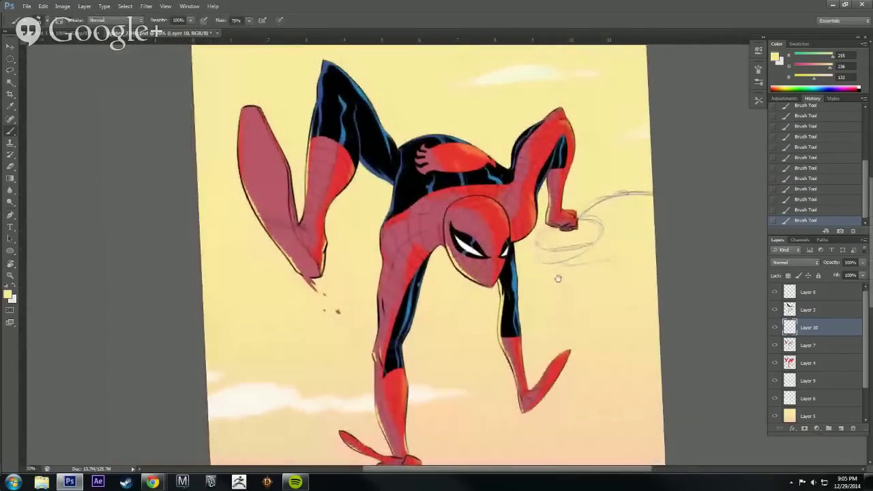
pyautogui.keyDown('ctrl'); pyautogui.click(369, 149); pyautogui.keyUp('ctrl')
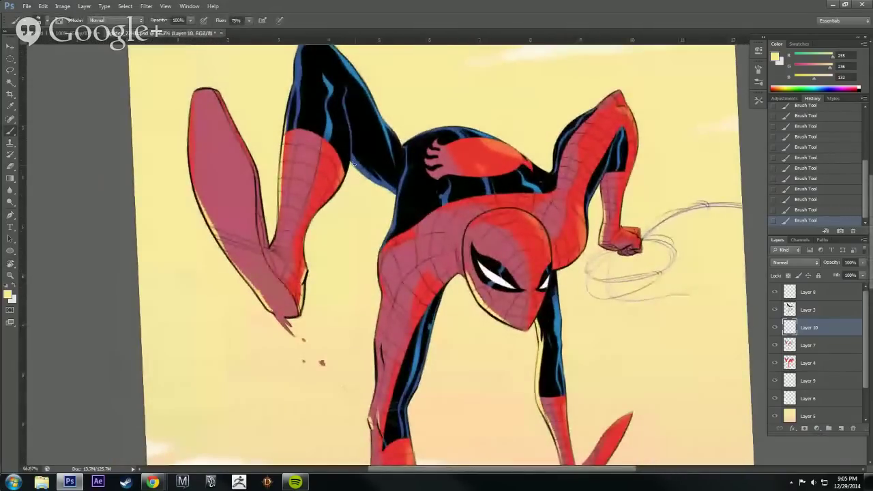
pyautogui.moveTo(352, 157); pyautogui.dragTo(386, 189)
pyautogui.moveTo(354, 159); pyautogui.dragTo(391, 189)
# Review the rim light on the whole illustration and reset the canvas rotation to upright.
pyautogui.scroll(-1, 512, 408)
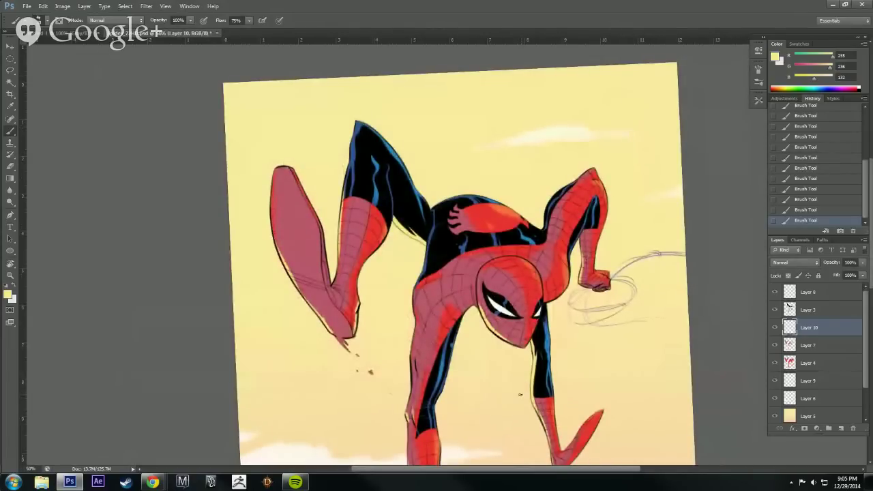
pyautogui.hotkey('ctrl', '-')
pyautogui.hotkey('ctrl', '-')
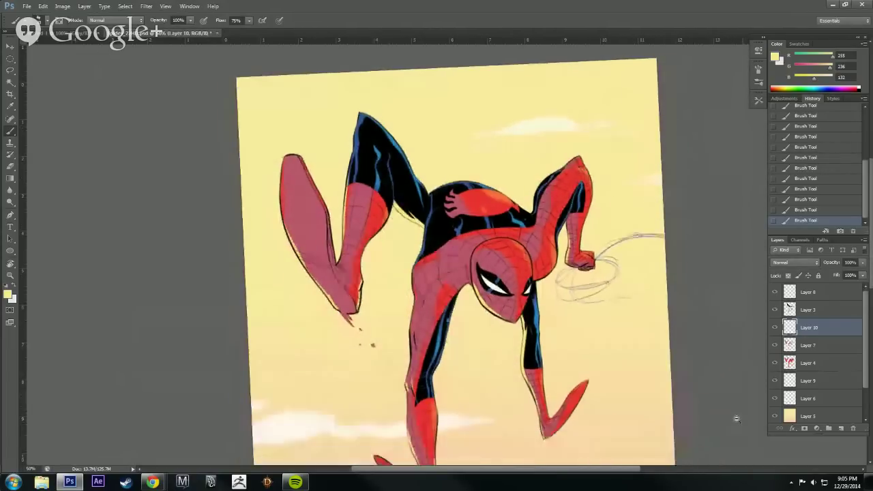
pyautogui.press('r')
pyautogui.moveTo(590, 407); pyautogui.dragTo(481, 399)
pyautogui.moveTo(641, 292)
pyautogui.mouseDown()
pyautogui.moveTo(682, 304)
pyautogui.moveTo(473, 414)
pyautogui.moveTo(526, 386)
pyautogui.moveTo(525, 412)
pyautogui.moveTo(561, 413)
pyautogui.mouseUp()
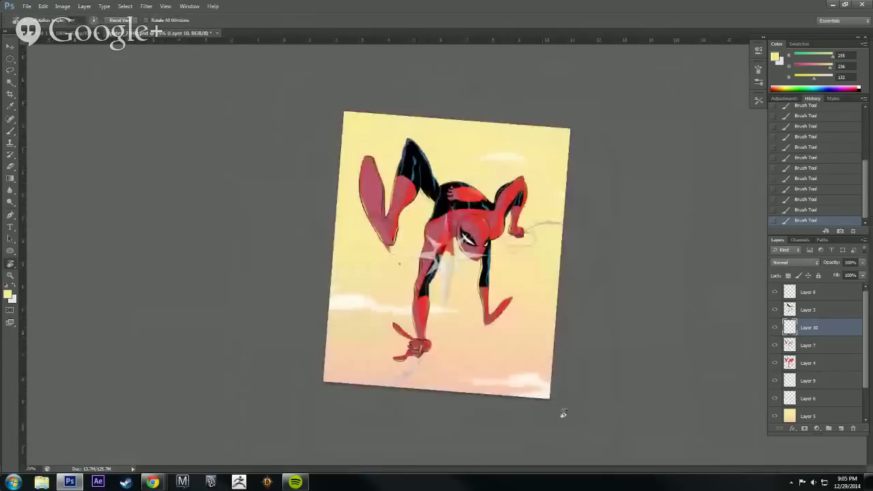
pyautogui.press('b')
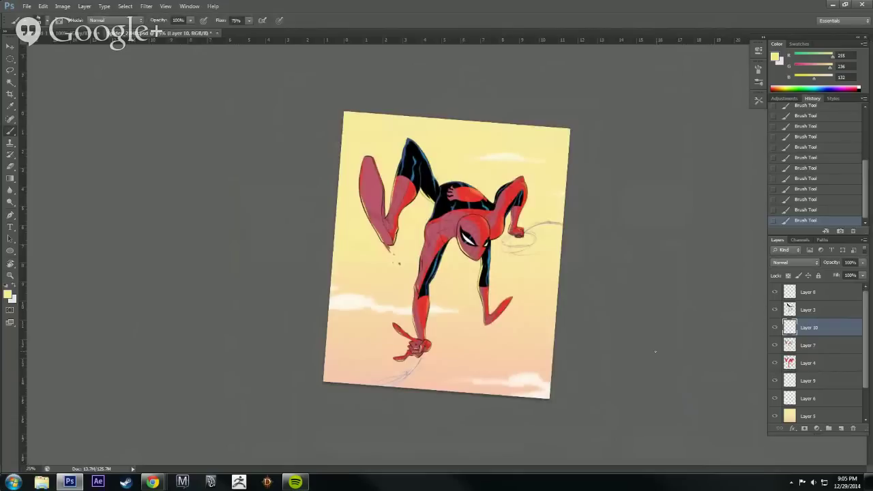
pyautogui.press('r')
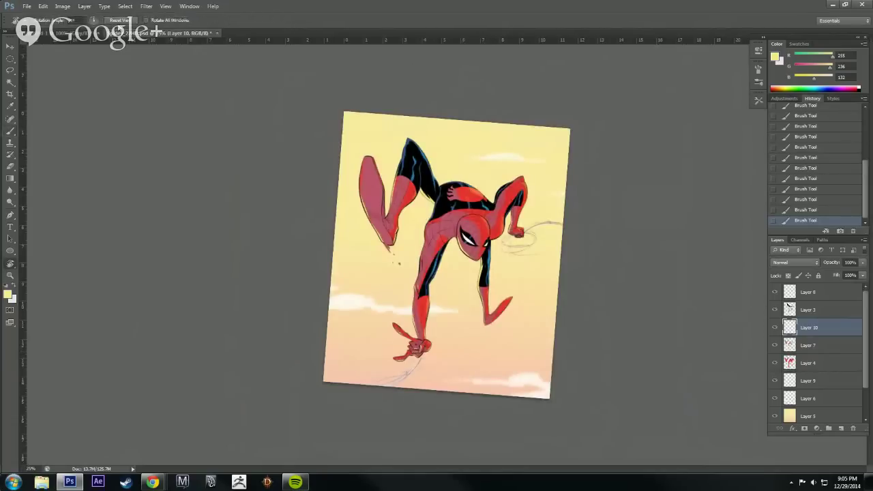
pyautogui.click(119, 20)
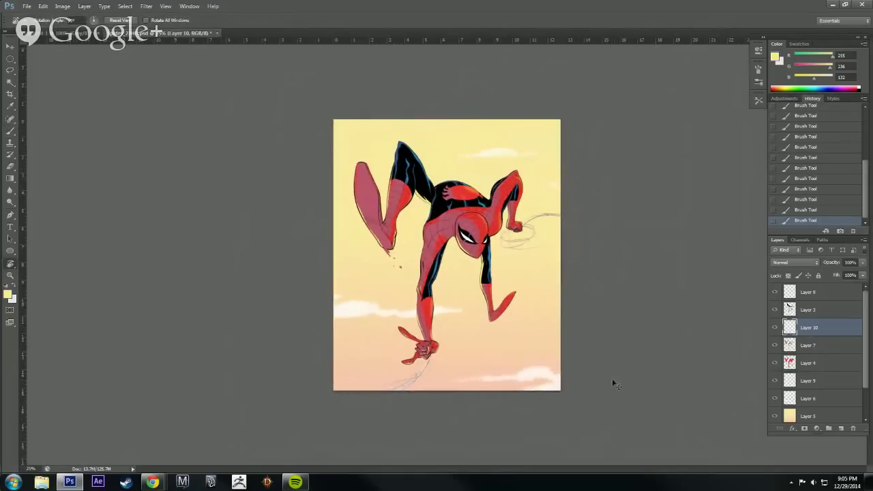
pyautogui.hotkey('ctrl', '+')
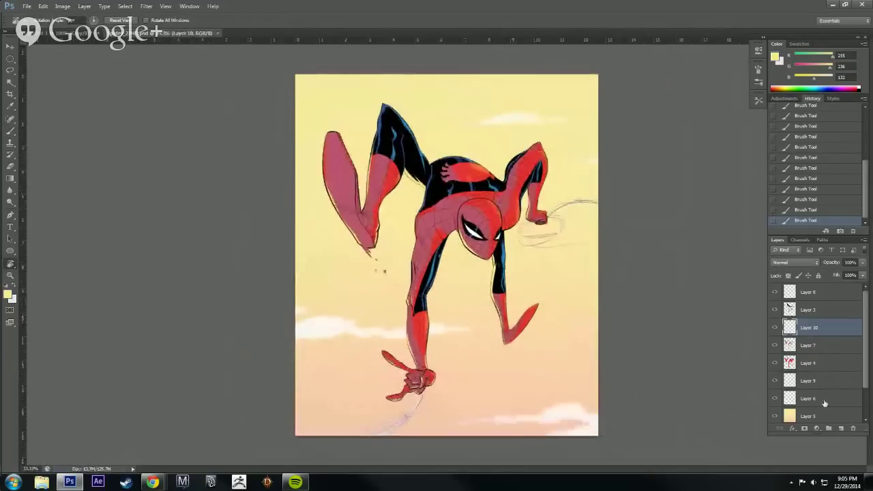
# Make Layer 6, which holds the clouds, the active layer.
pyautogui.click(824, 401)
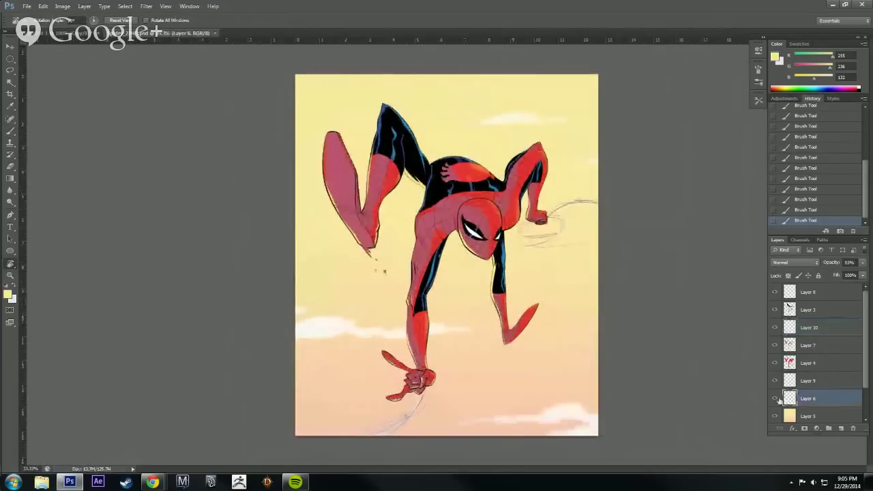
pyautogui.click(145, 6)
pyautogui.moveTo(169, 102)
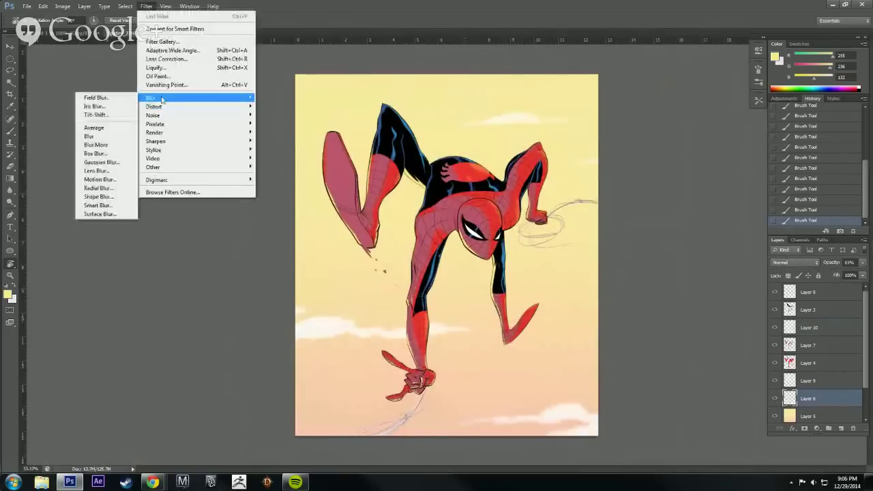
pyautogui.click(132, 163)
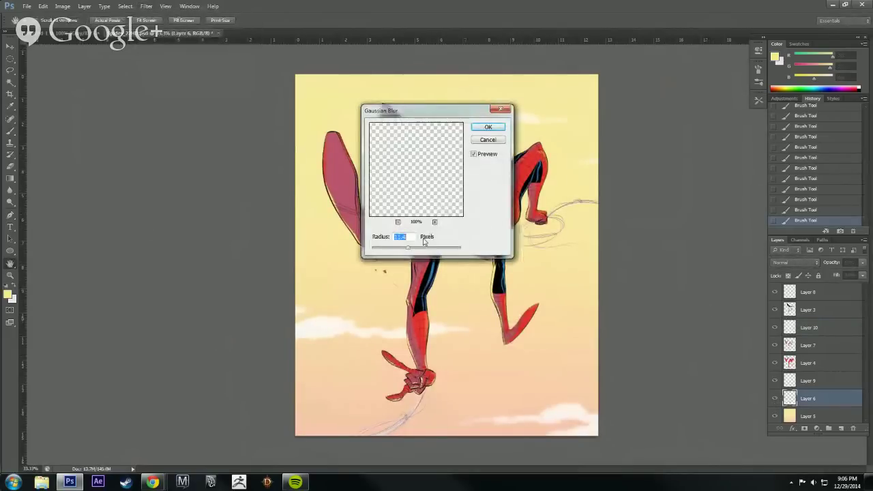
pyautogui.moveTo(418, 248); pyautogui.dragTo(451, 251)
pyautogui.click(488, 140)
# Clear the selection and soften the clouds on Layer 6 with a small-radius Gaussian Blur.
pyautogui.hotkey('ctrl', 'd')
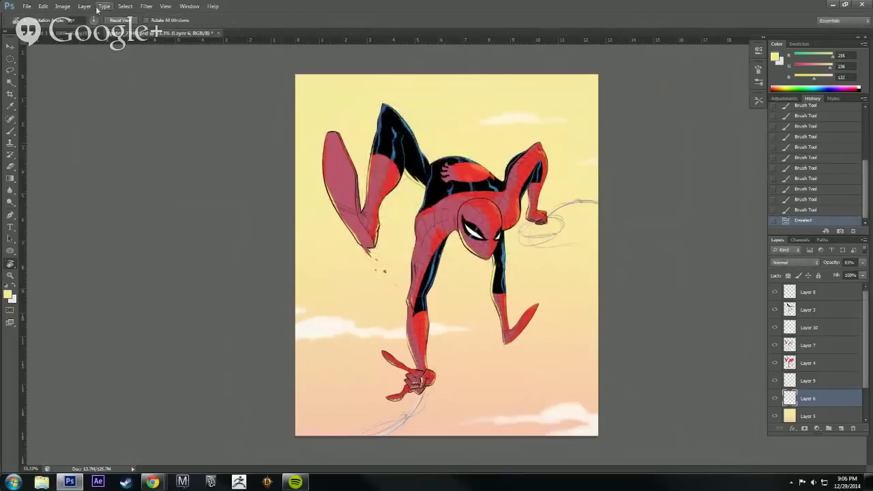
pyautogui.click(146, 7)
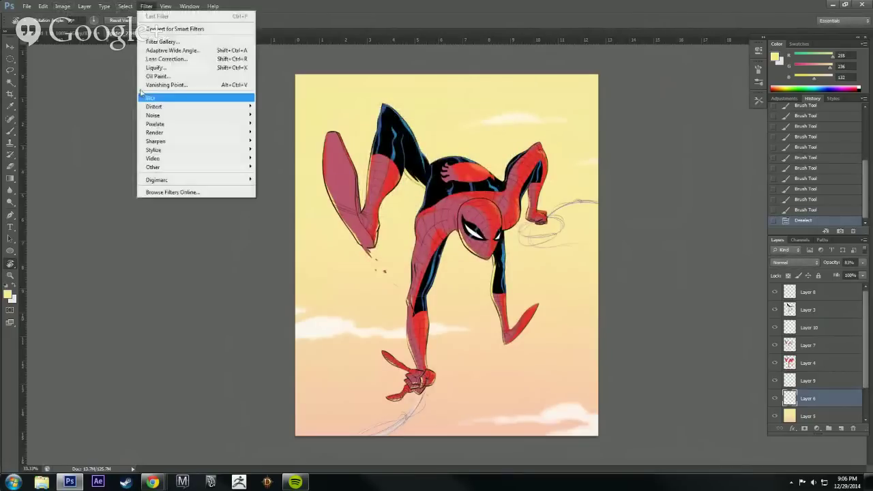
pyautogui.moveTo(156, 100)
pyautogui.click(101, 163)
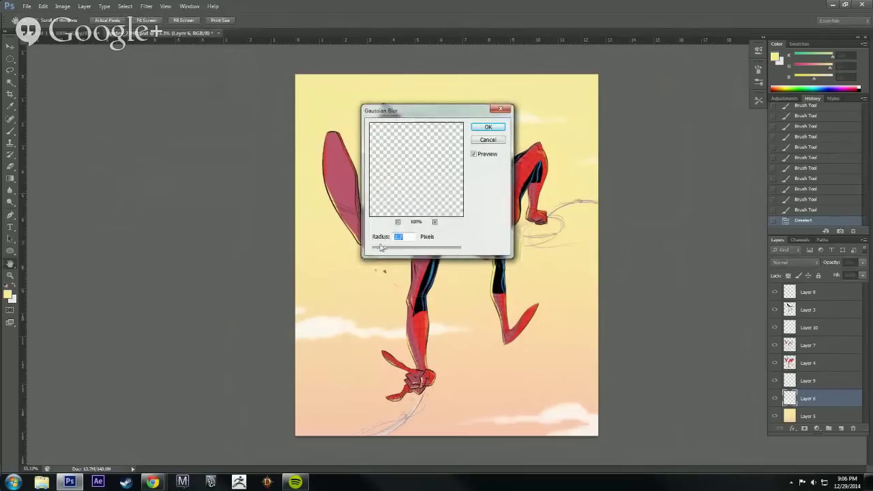
pyautogui.moveTo(388, 250)
pyautogui.mouseDown()
pyautogui.moveTo(403, 251)
pyautogui.moveTo(389, 250)
pyautogui.mouseUp()
pyautogui.click(500, 131)
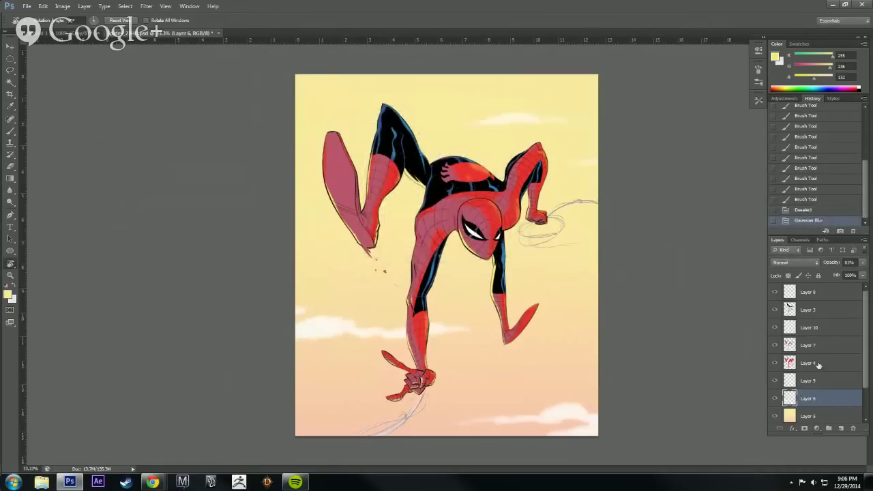
# Duplicate the background gradient on Layer 5 and place the copy directly above Layer 6.
pyautogui.click(808, 417)
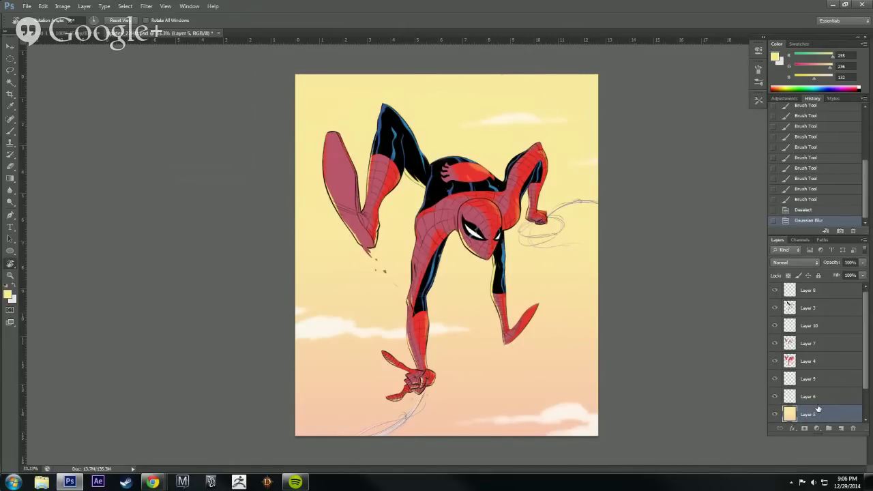
pyautogui.rightClick(814, 415)
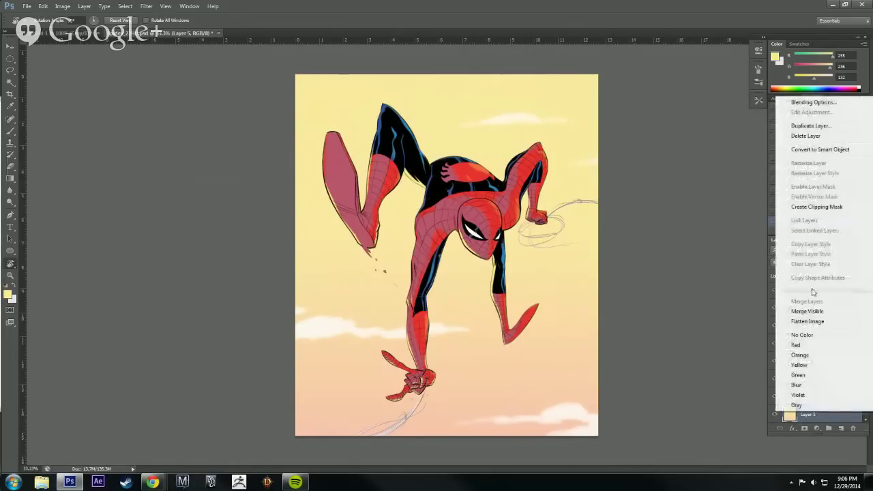
pyautogui.click(827, 124)
pyautogui.press('Return')
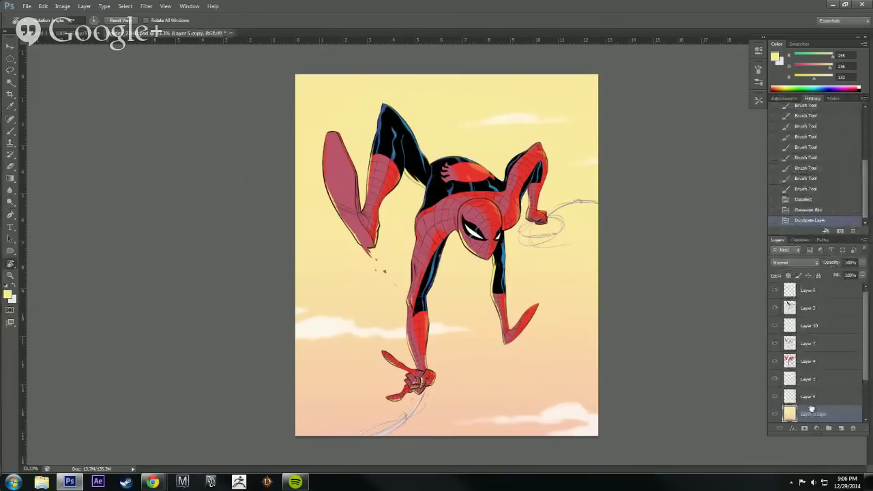
pyautogui.moveTo(835, 414); pyautogui.dragTo(844, 386)
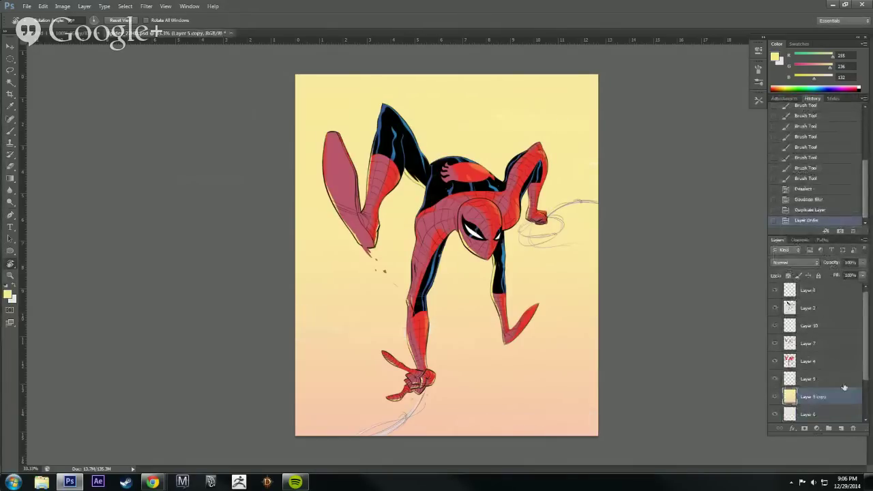
# Create a new layer above Layer 5 copy and fill it with solid black using the Paint Bucket.
pyautogui.click(841, 430)
pyautogui.press('d')
pyautogui.press('g')
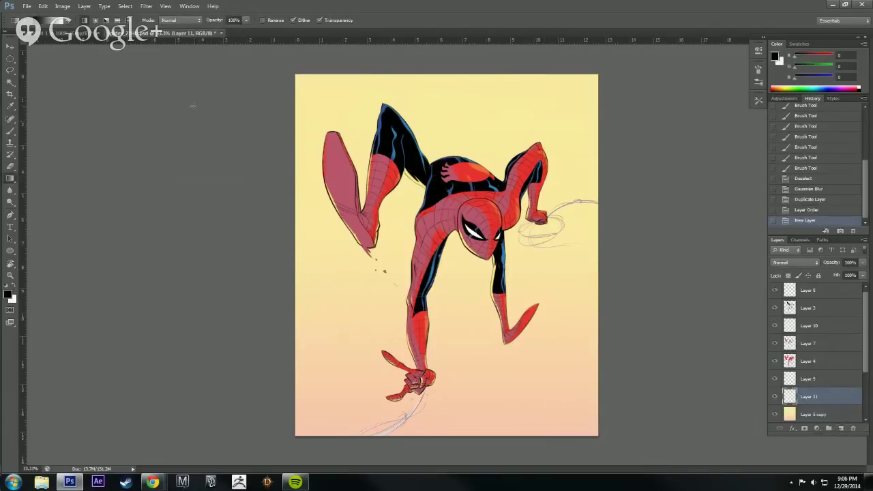
pyautogui.click(13, 183)
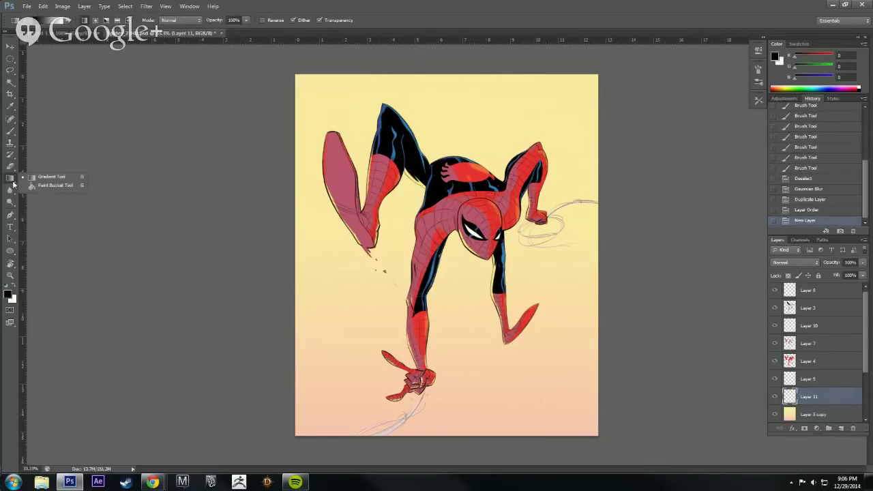
pyautogui.click(55, 185)
pyautogui.click(314, 198)
# Add noise to the black fill on Layer 11 and desaturate it to a neutral grain.
pyautogui.click(146, 6)
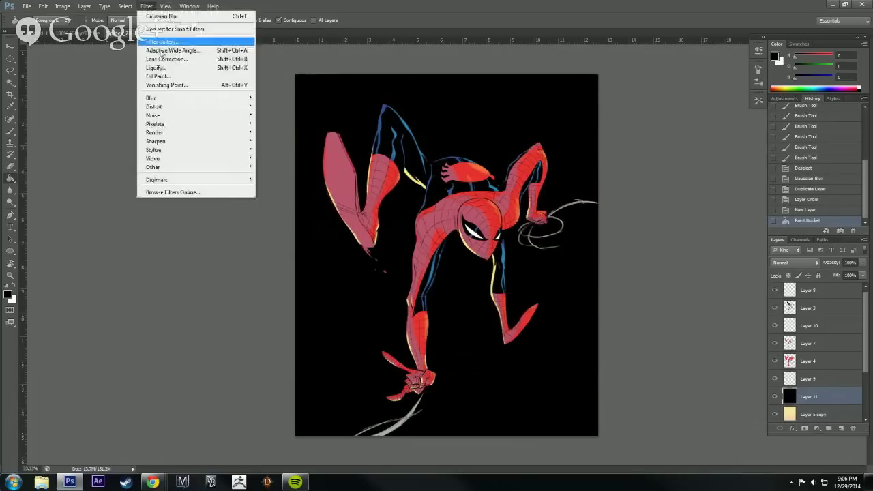
pyautogui.moveTo(170, 116)
pyautogui.click(129, 114)
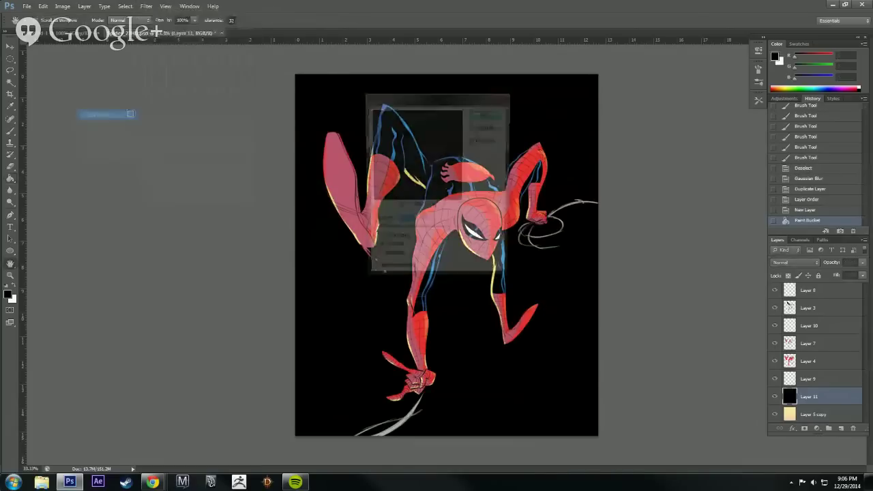
pyautogui.click(491, 114)
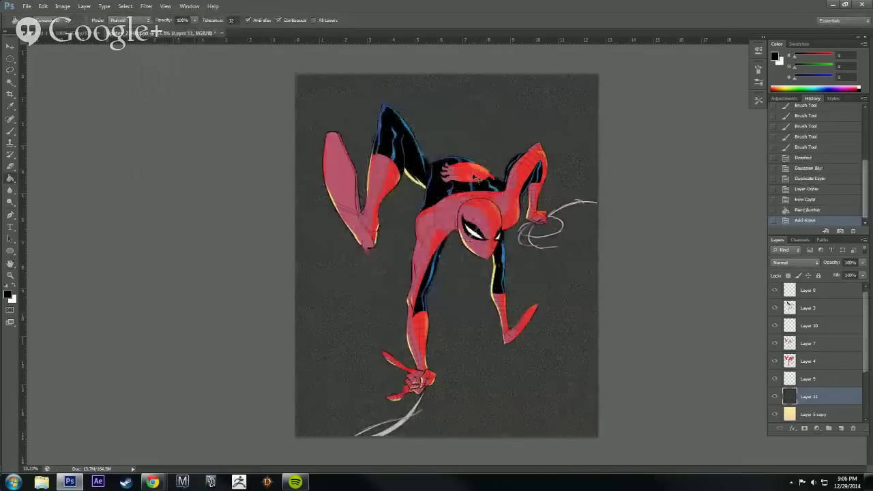
pyautogui.hotkey('ctrl', 'shift', 'u')
# Darken the grain on Layer 11 with Levels, setting the midtone input to 0.61 and slightly lowering the white input level.
pyautogui.scroll(2, 539, 384)
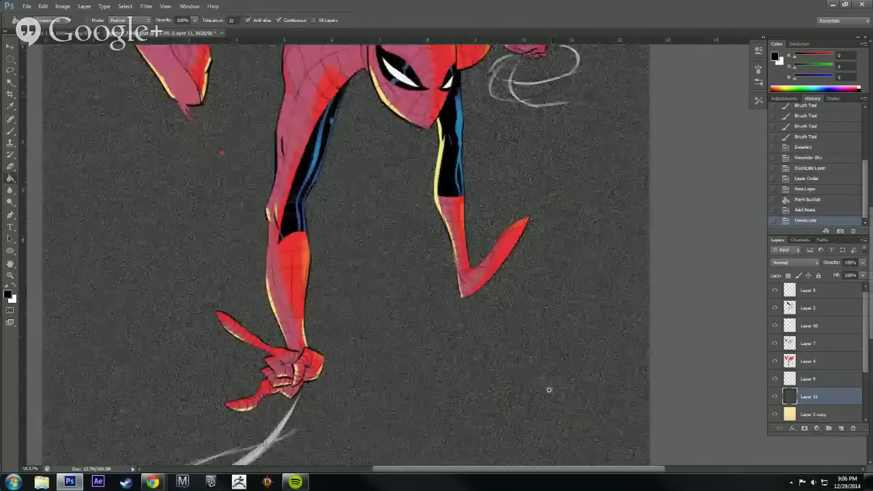
pyautogui.scroll(1, 549, 390)
pyautogui.hotkey('ctrl', 'l')
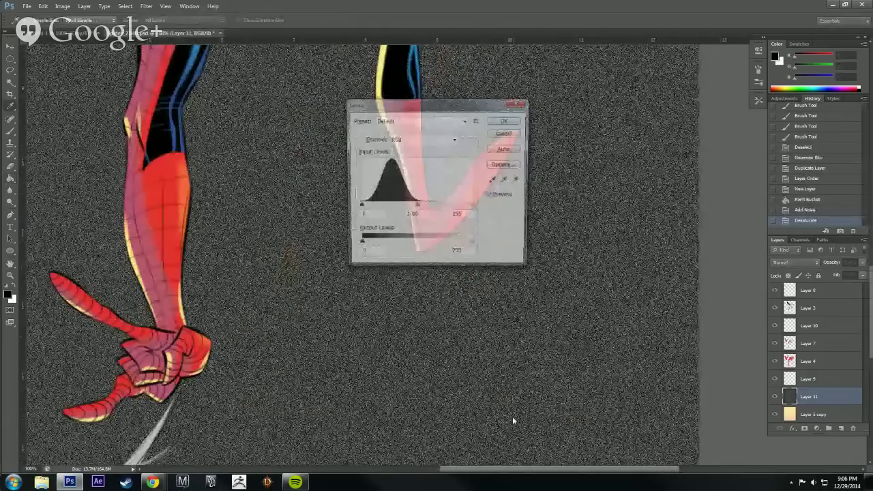
pyautogui.click(504, 133)
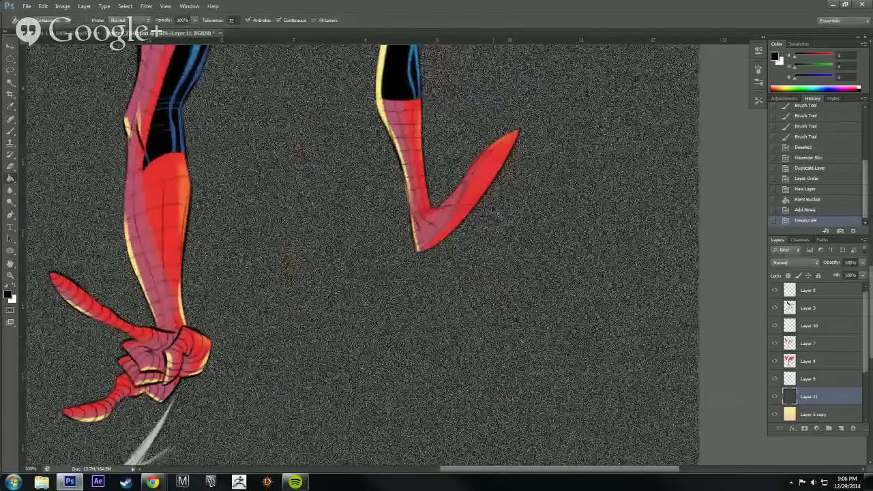
pyautogui.hotkey('ctrl', 'l')
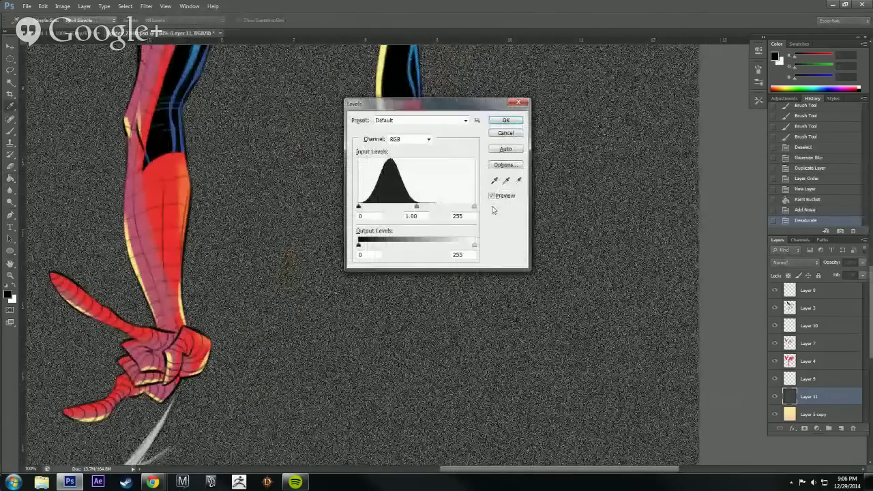
pyautogui.moveTo(417, 207); pyautogui.dragTo(466, 207)
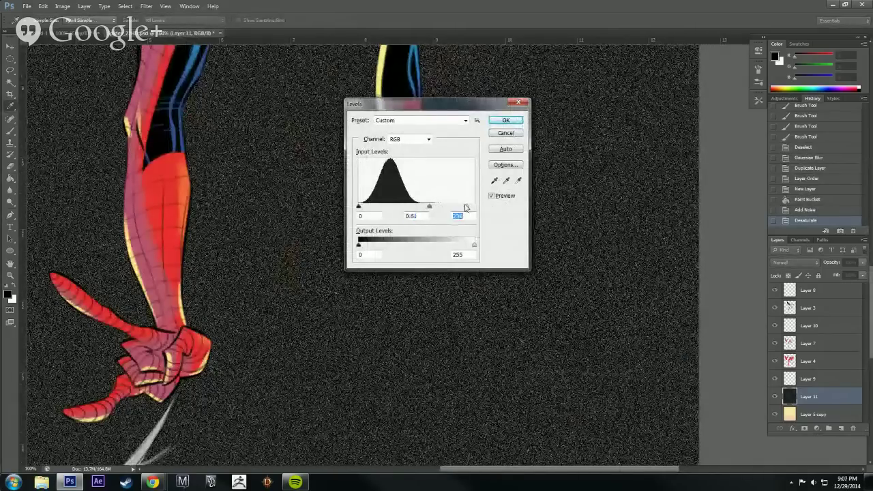
pyautogui.click(508, 120)
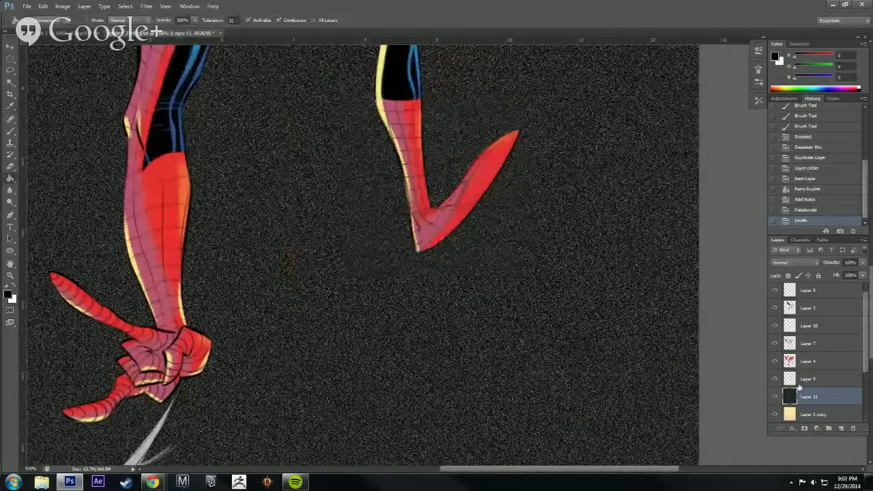
# Copy the entire grain texture on Layer 11 and hide that layer.
pyautogui.hotkey('ctrl', 'a')
pyautogui.hotkey('ctrl', 'd')
pyautogui.click(774, 397)
# Paste the grain in place into a new layer mask on Layer 5 copy, and delete Layer 11.
pyautogui.click(812, 414)
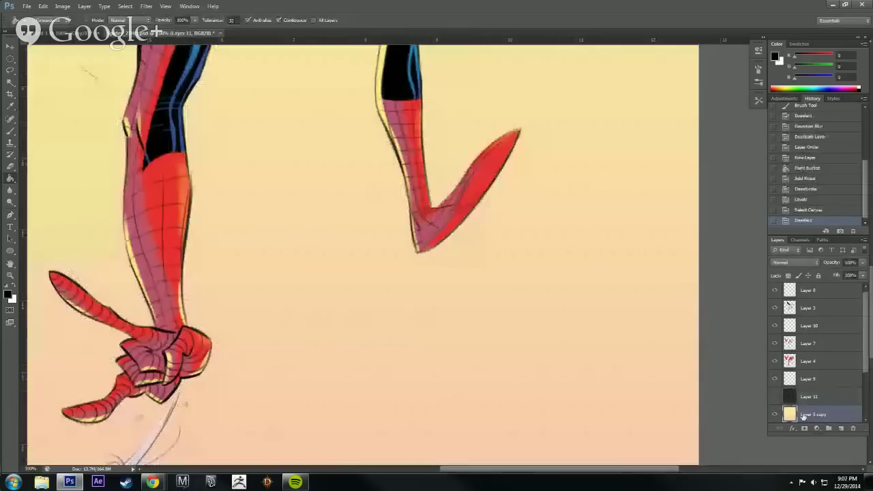
pyautogui.click(804, 429)
pyautogui.click(802, 240)
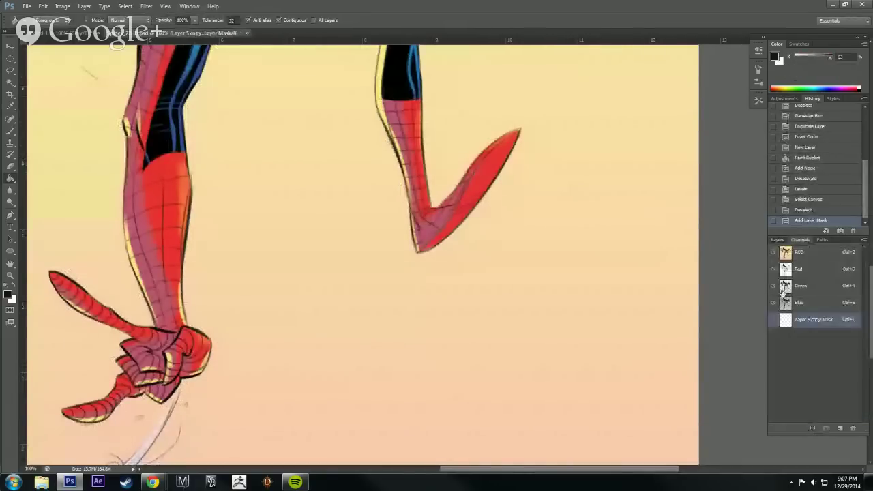
pyautogui.hotkey('ctrl', 'shift', 'v')
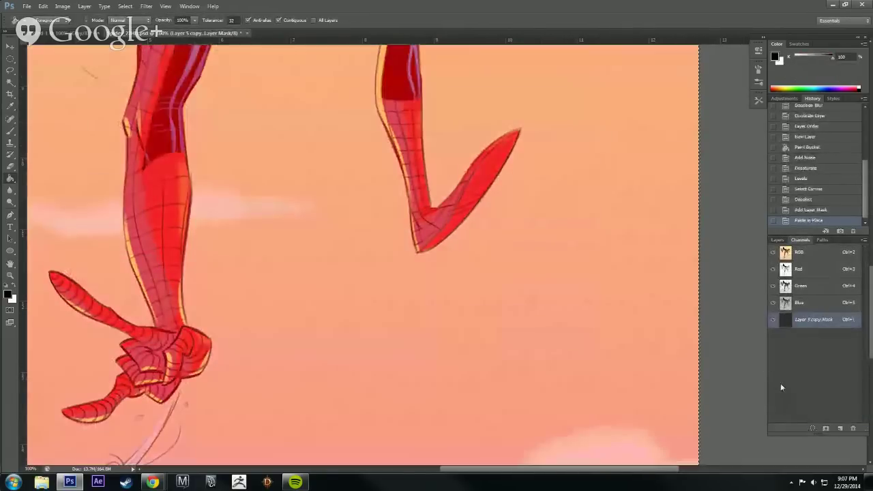
pyautogui.hotkey('ctrl', 'd')
pyautogui.click(778, 240)
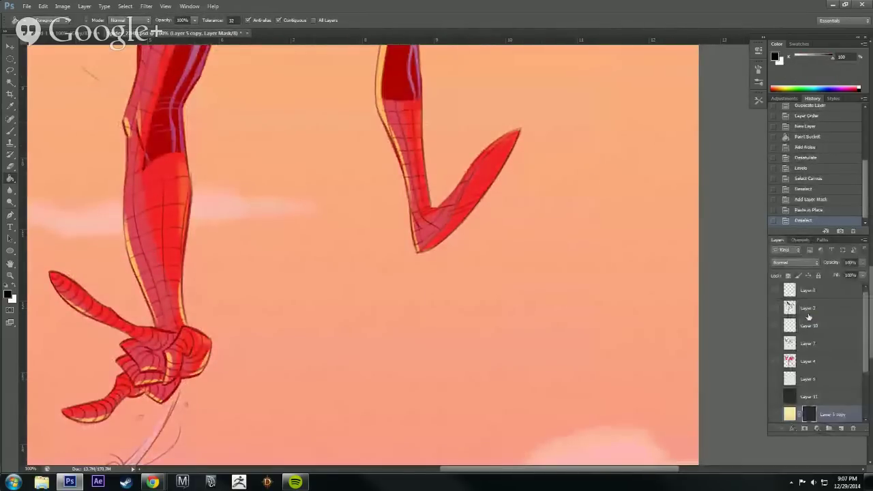
pyautogui.click(817, 397)
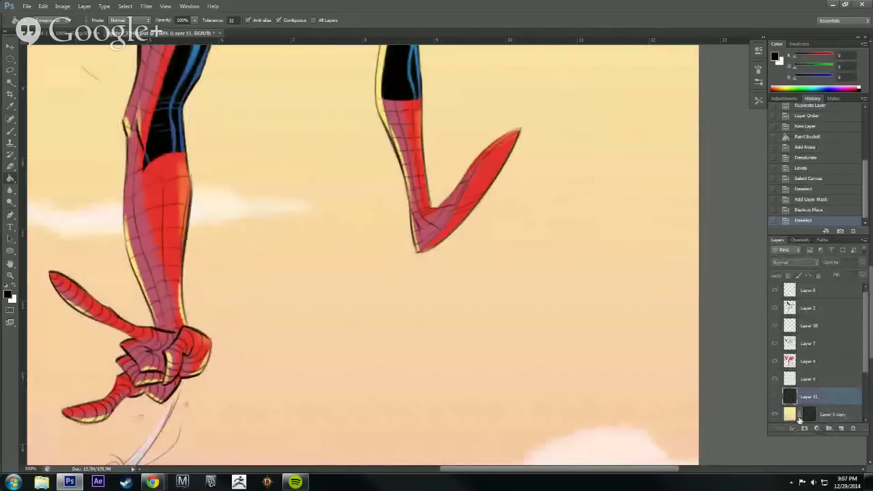
pyautogui.press('Delete')
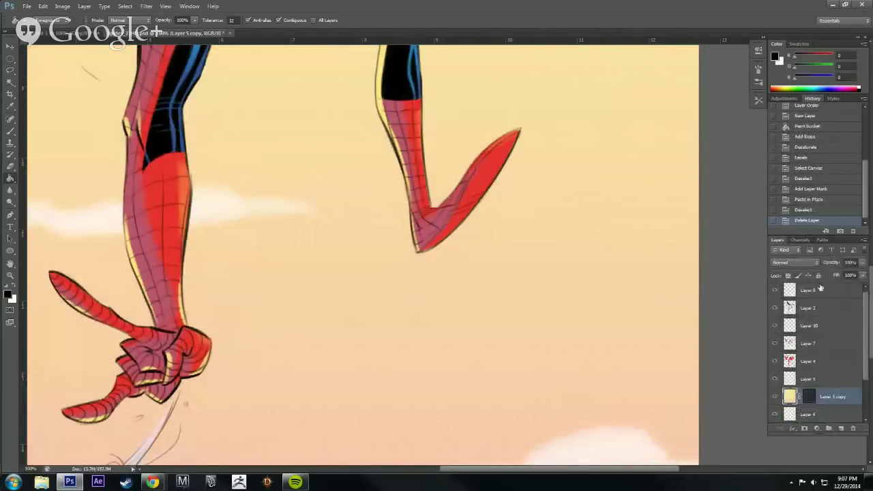
# Strongly raise the lightness and saturation of the gradient on Layer 5 copy with Hue/Saturation.
pyautogui.hotkey('ctrl', 'u')
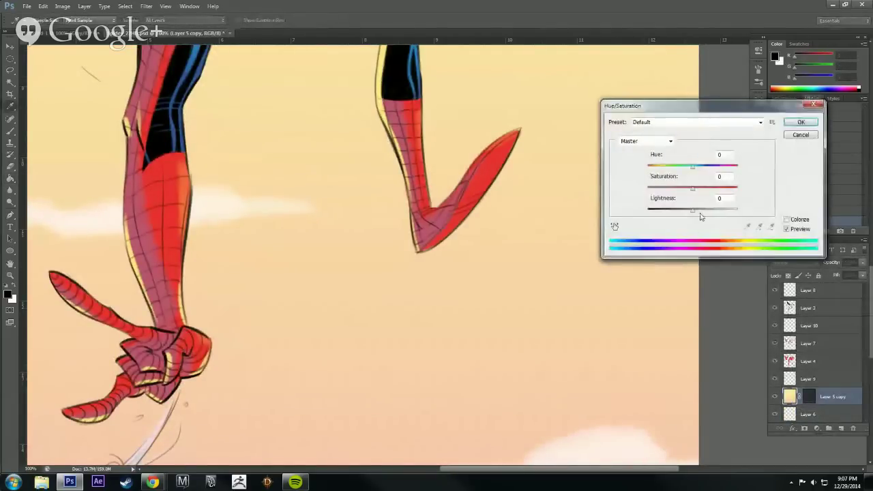
pyautogui.moveTo(702, 215); pyautogui.dragTo(724, 213)
pyautogui.click(579, 313)
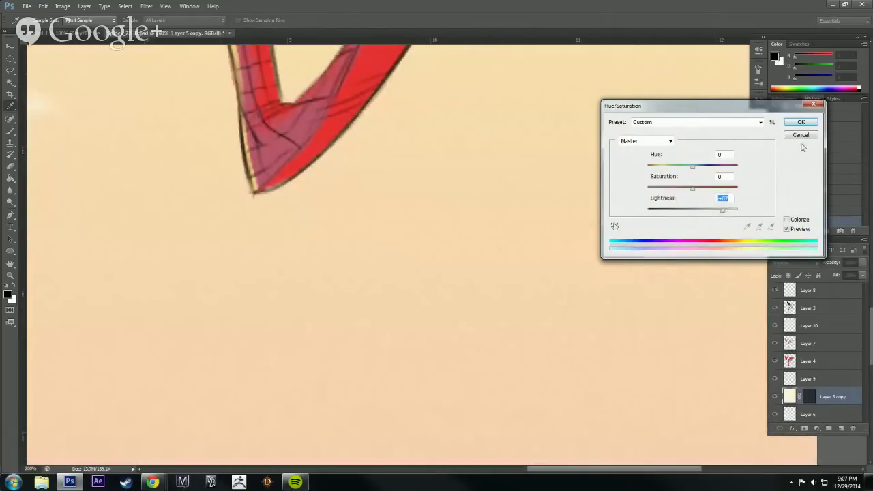
pyautogui.moveTo(693, 188); pyautogui.dragTo(720, 190)
pyautogui.click(801, 122)
# Duplicate Layer 9, which holds the web lines, keeping the default copy name.
pyautogui.scroll(-1, 669, 311)
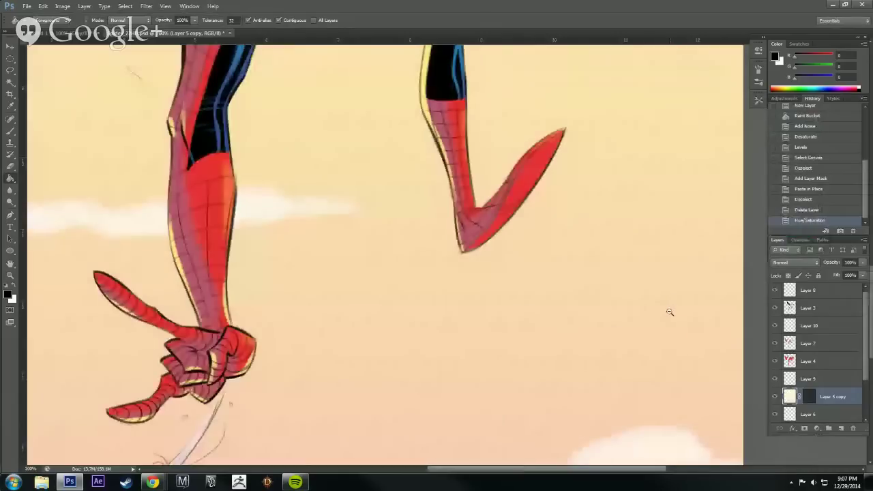
pyautogui.scroll(-1, 667, 316)
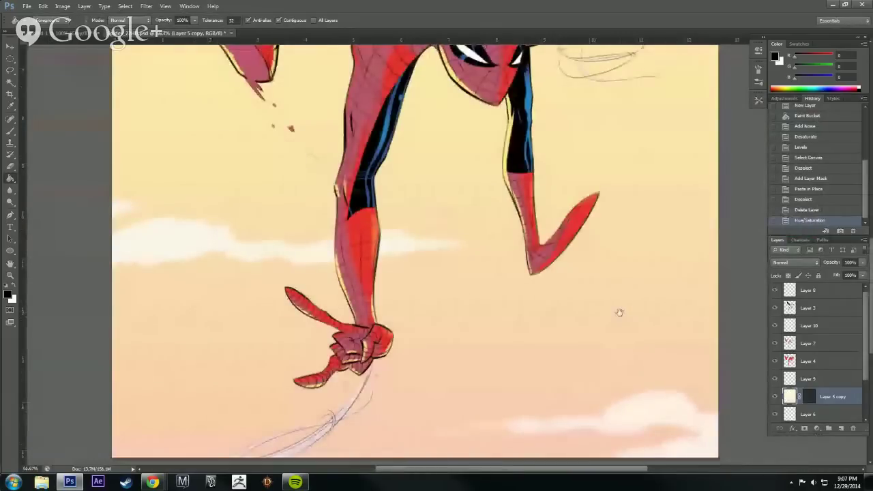
pyautogui.moveTo(612, 295); pyautogui.dragTo(661, 379)
pyautogui.moveTo(644, 284); pyautogui.dragTo(650, 378)
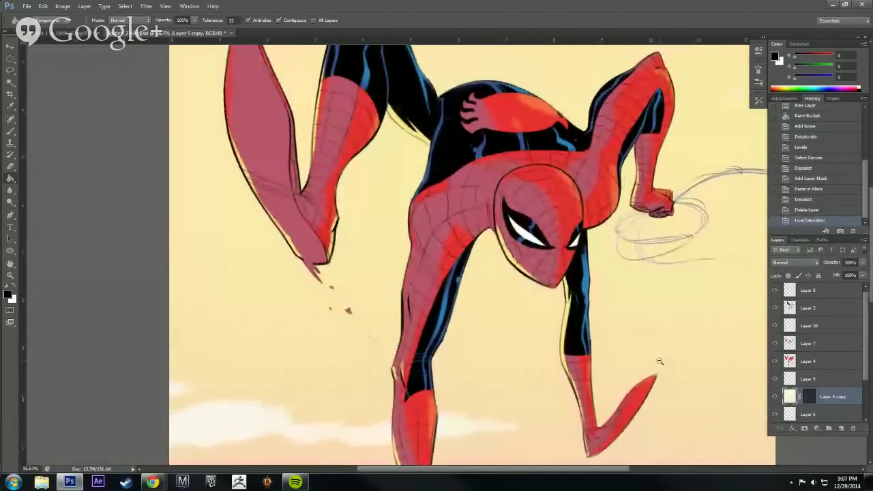
pyautogui.scroll(-1, 660, 361)
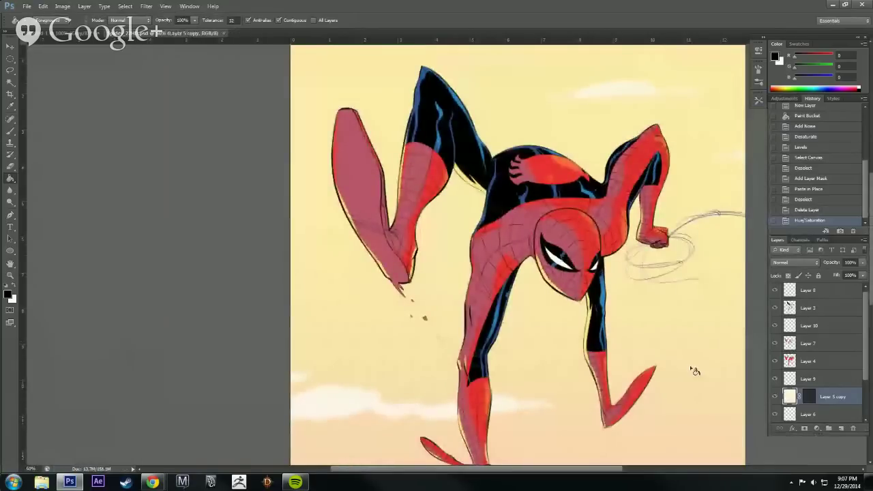
pyautogui.scroll(-1, 678, 371)
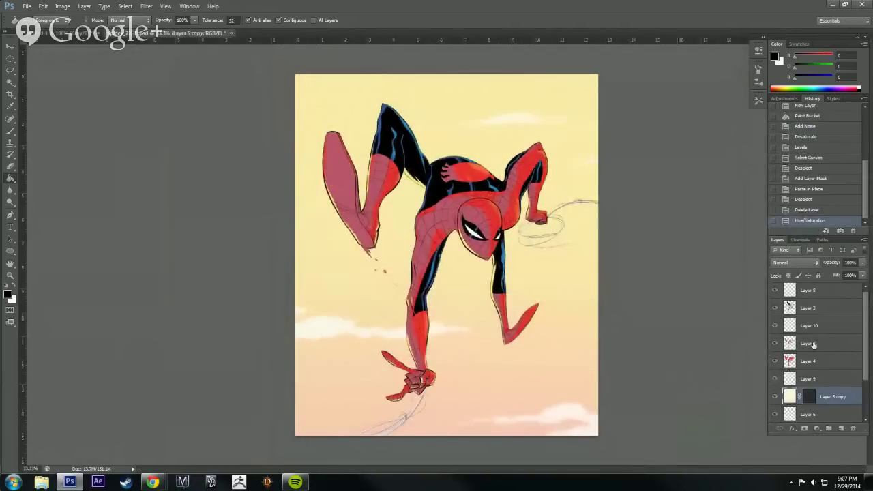
pyautogui.click(821, 380)
pyautogui.rightClick(821, 379)
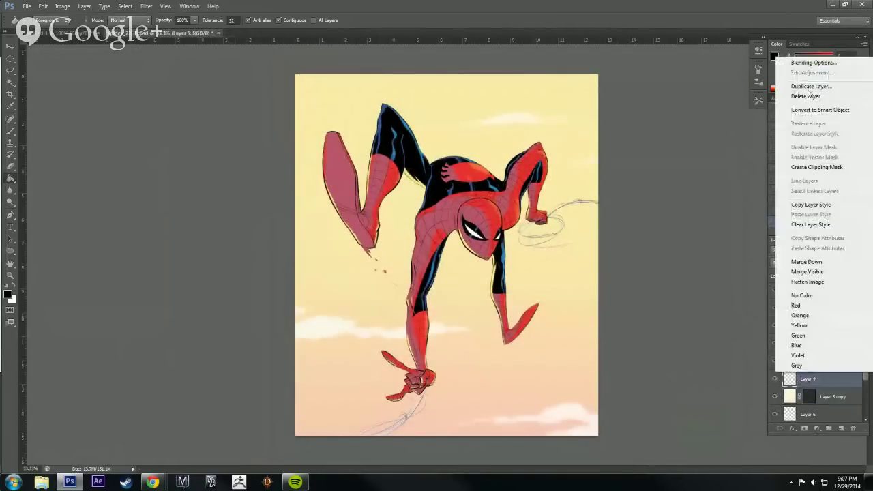
pyautogui.click(811, 87)
pyautogui.press('Return')
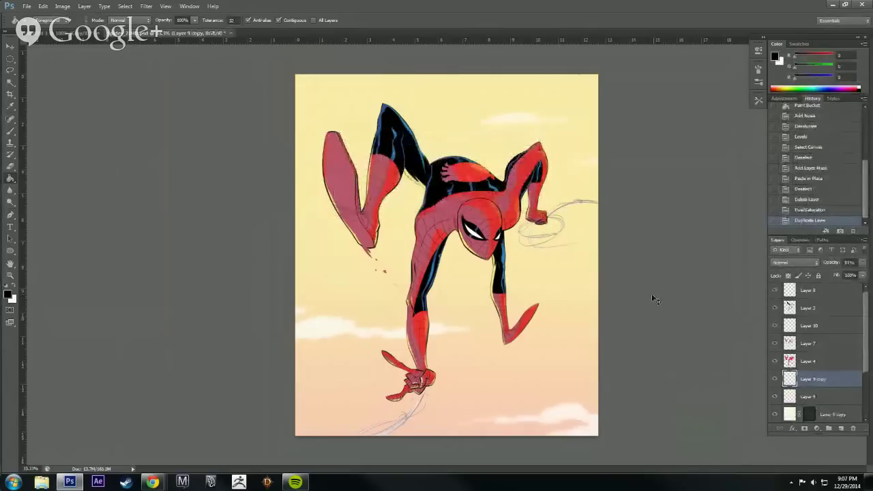
# Turn the web lines on Layer 9 copy pure white with Hue/Saturation by setting Lightness to +100.
pyautogui.hotkey('ctrl', 'u')
pyautogui.moveTo(693, 210); pyautogui.dragTo(748, 210)
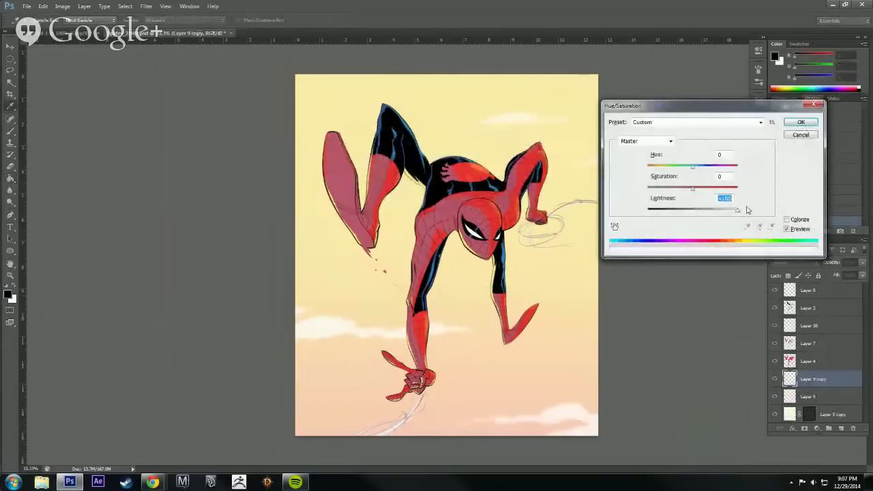
pyautogui.click(801, 122)
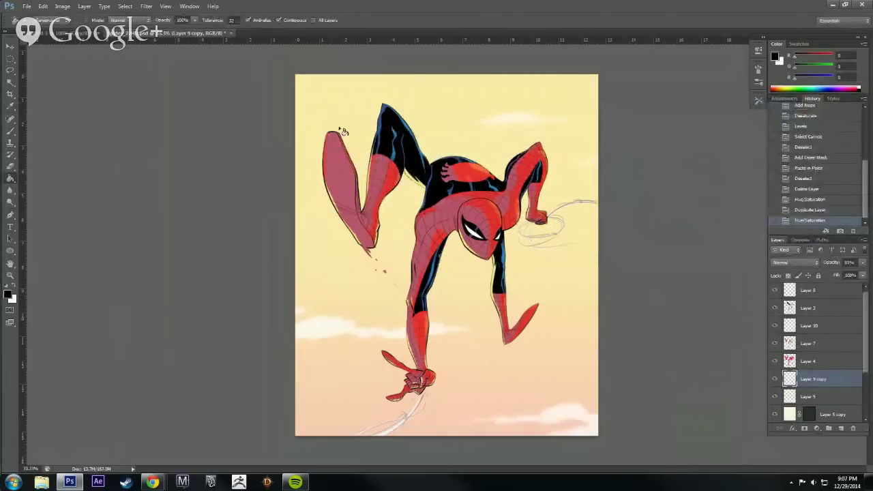
pyautogui.click(145, 7)
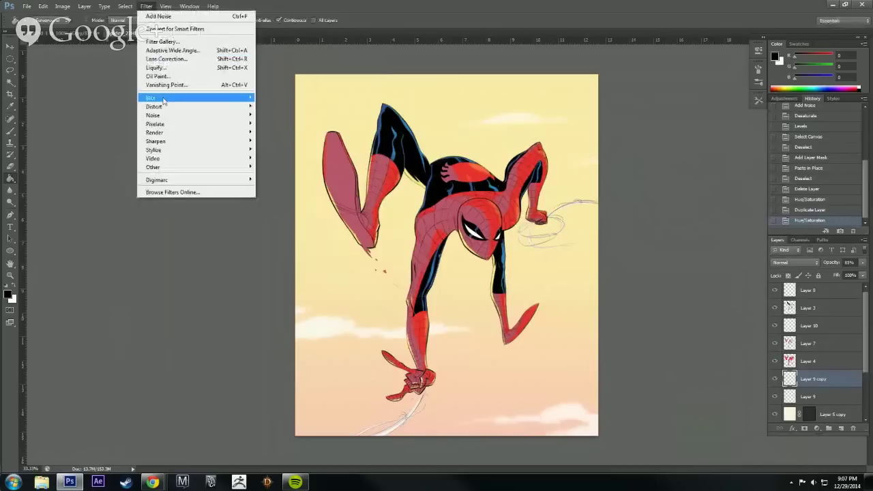
pyautogui.click(92, 162)
# Pick a round Eraser tip and erase parts of the white web on Layer 9 copy around the lower hand, loops and canvas edge.
pyautogui.click(10, 166)
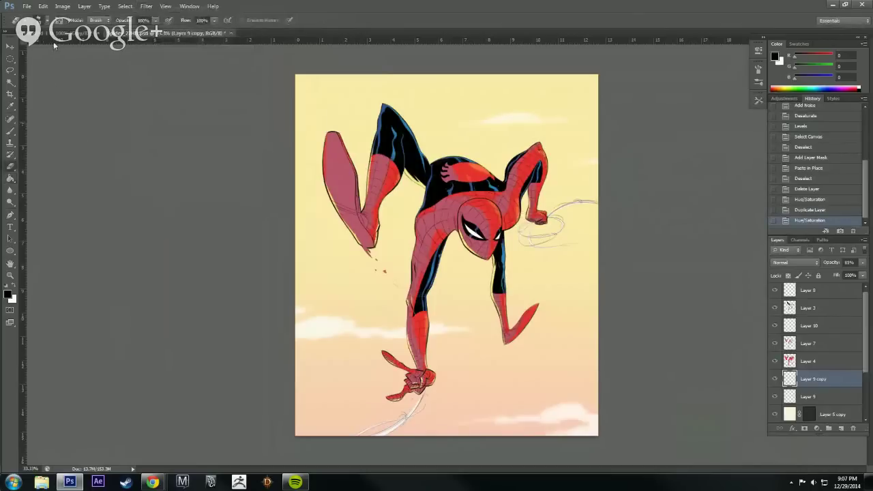
pyautogui.click(47, 21)
pyautogui.moveTo(103, 117); pyautogui.dragTo(85, 73)
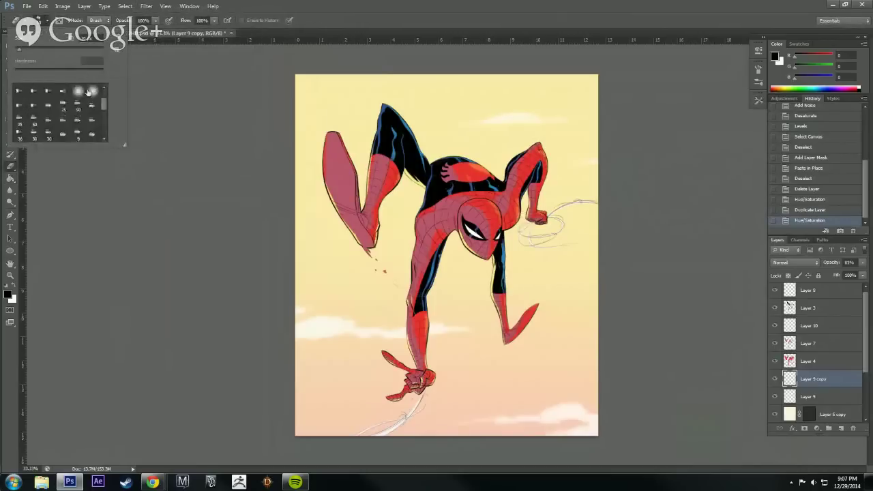
pyautogui.moveTo(103, 108); pyautogui.dragTo(97, 83)
pyautogui.click(20, 91)
pyautogui.click(451, 28)
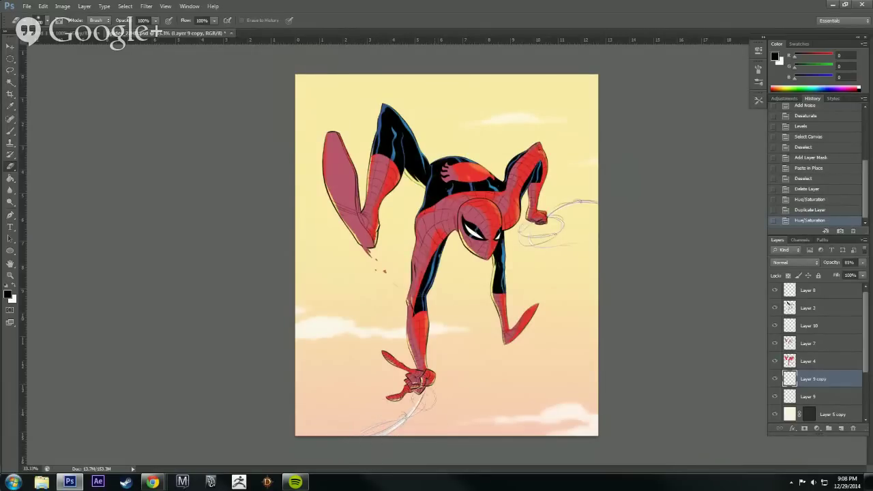
pyautogui.click(420, 381)
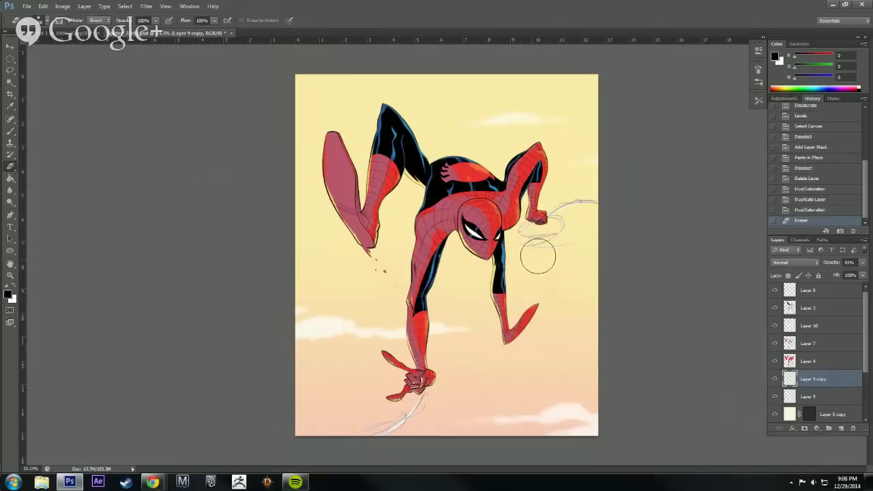
pyautogui.moveTo(553, 259)
pyautogui.mouseDown()
pyautogui.moveTo(571, 220)
pyautogui.moveTo(583, 216)
pyautogui.mouseUp()
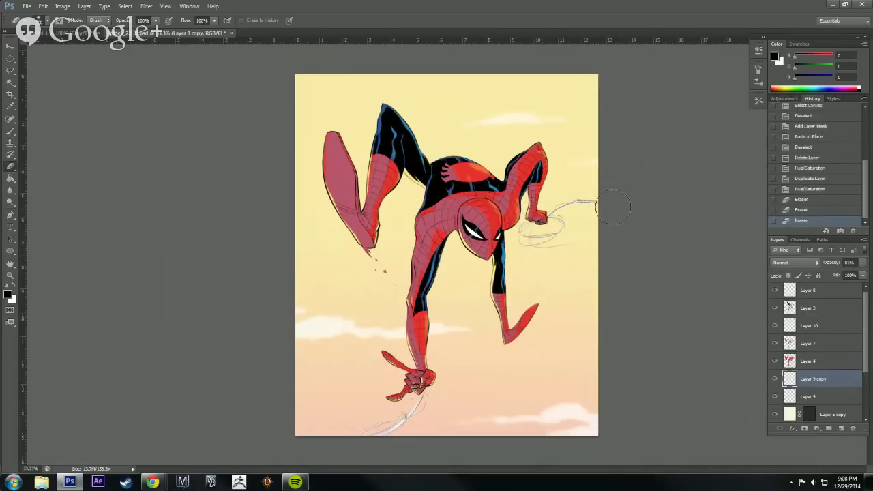
pyautogui.click(613, 207)
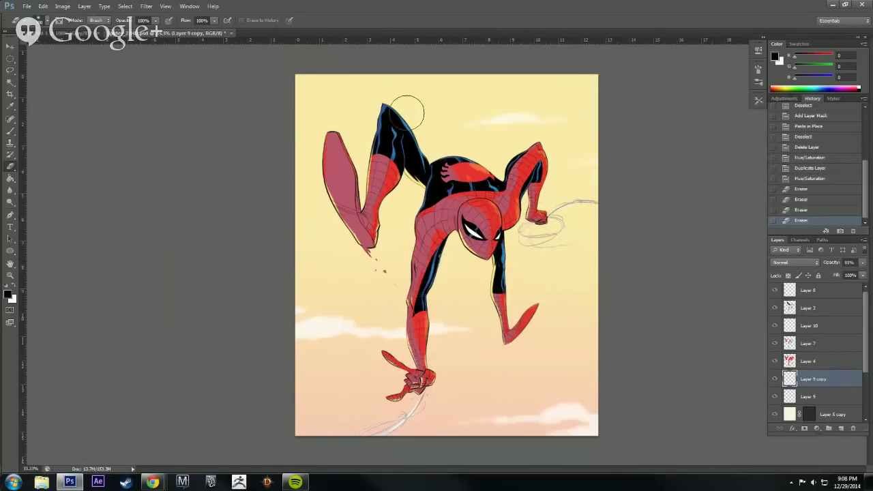
# Soften the white web lines on Layer 9 copy with a Gaussian Blur and lower the layer's opacity to 63%.
pyautogui.click(146, 6)
pyautogui.moveTo(162, 99)
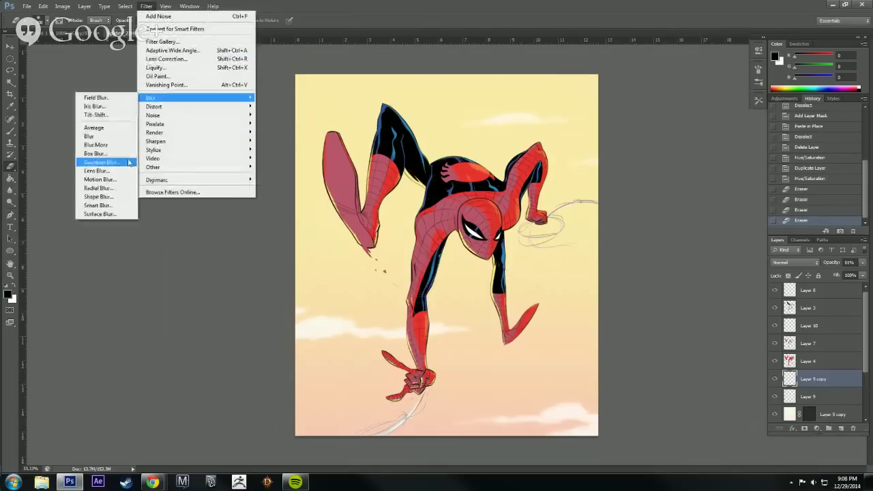
pyautogui.click(129, 162)
pyautogui.click(408, 249)
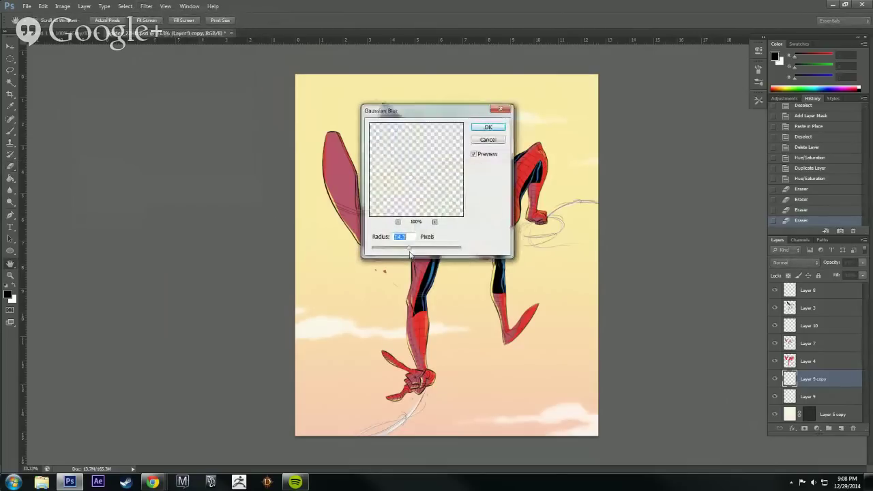
pyautogui.moveTo(409, 249); pyautogui.dragTo(401, 250)
pyautogui.click(490, 129)
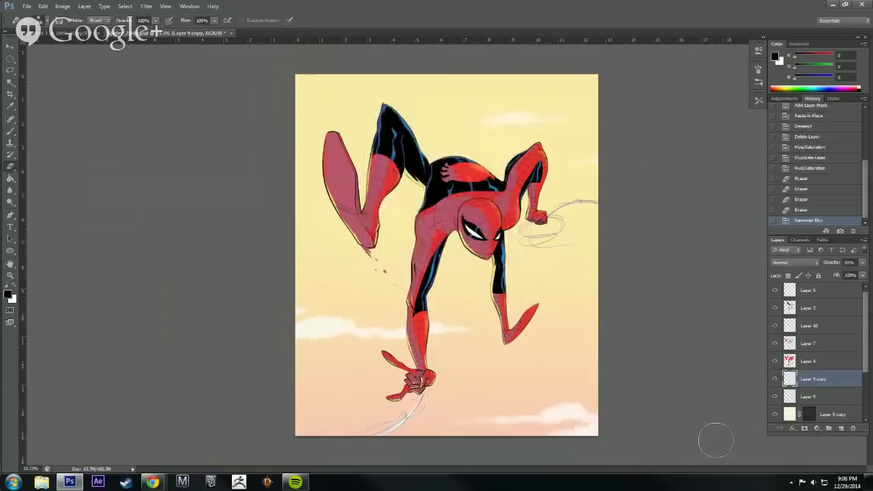
pyautogui.press('b')
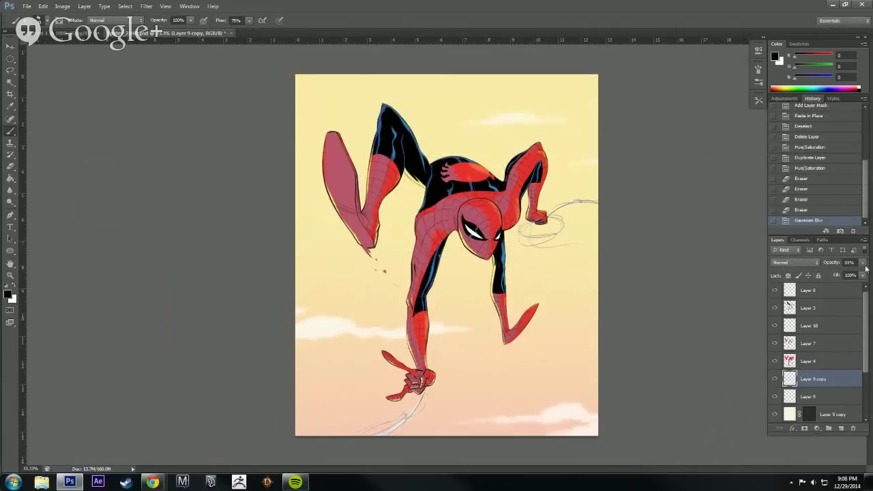
pyautogui.moveTo(864, 264); pyautogui.dragTo(847, 273)
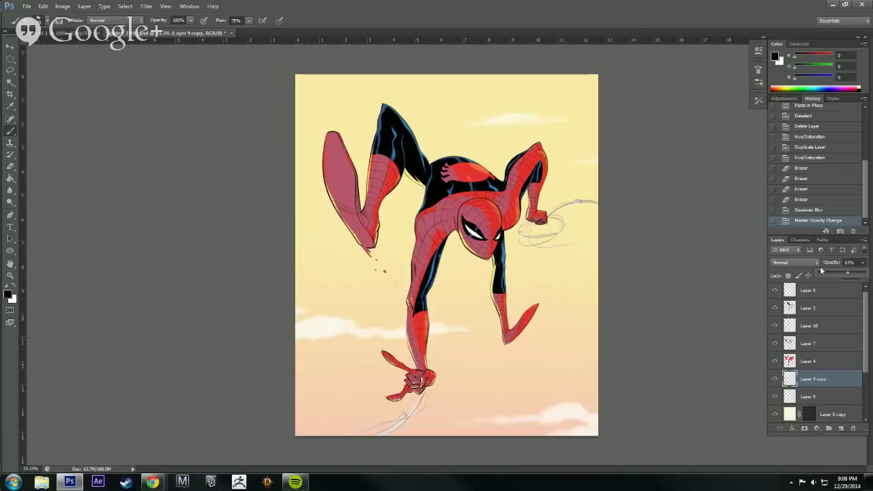
# Create a white-filled layer directly beneath the Layer 3 line art and merge the two layers.
pyautogui.click(818, 309)
pyautogui.click(821, 328)
pyautogui.click(841, 428)
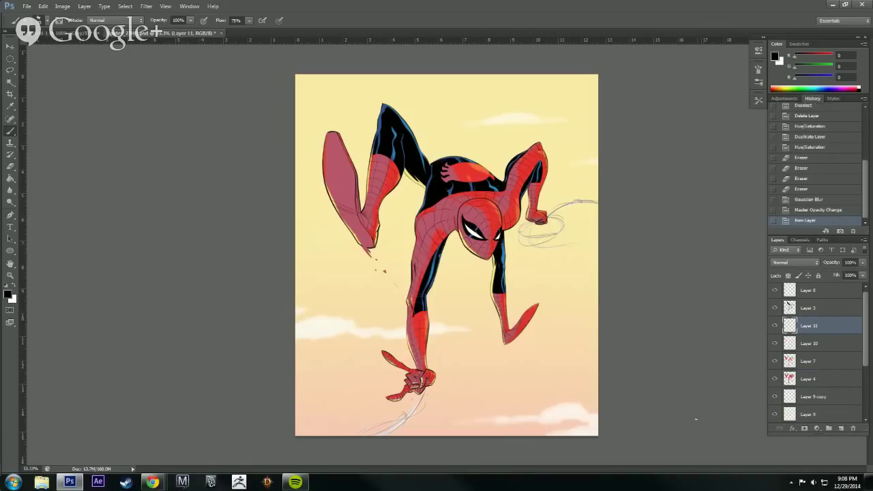
pyautogui.press('x')
pyautogui.press('g')
pyautogui.click(546, 366)
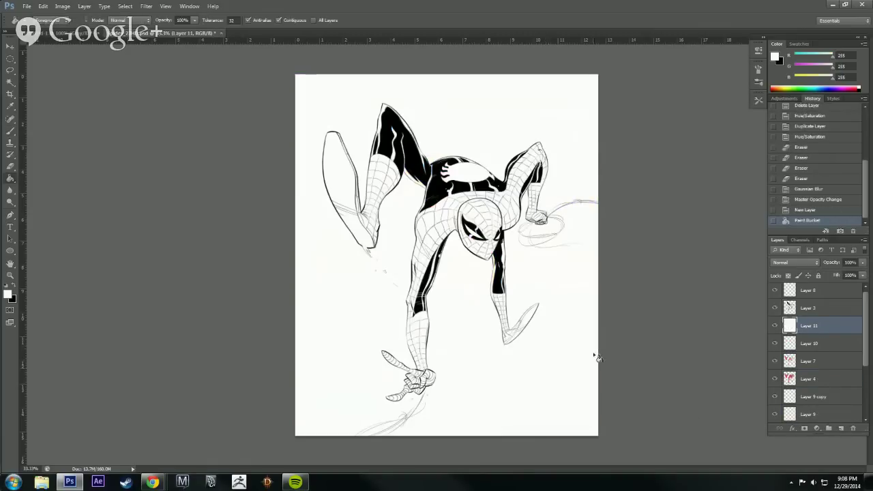
pyautogui.rightClick(830, 309)
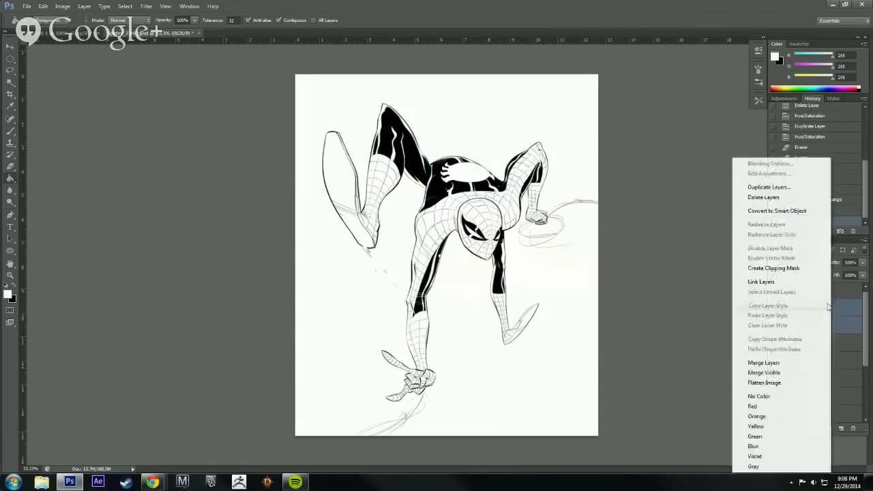
pyautogui.click(778, 362)
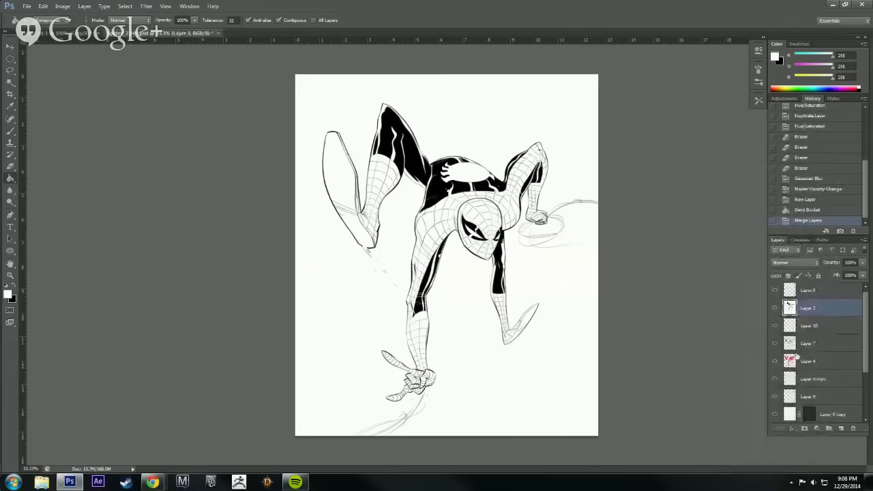
# Copy the merged line art, hide Layer 3, and paste the art in place as a new layer with inverted colours.
pyautogui.hotkey('ctrl', 'a')
pyautogui.hotkey('ctrl', 'd')
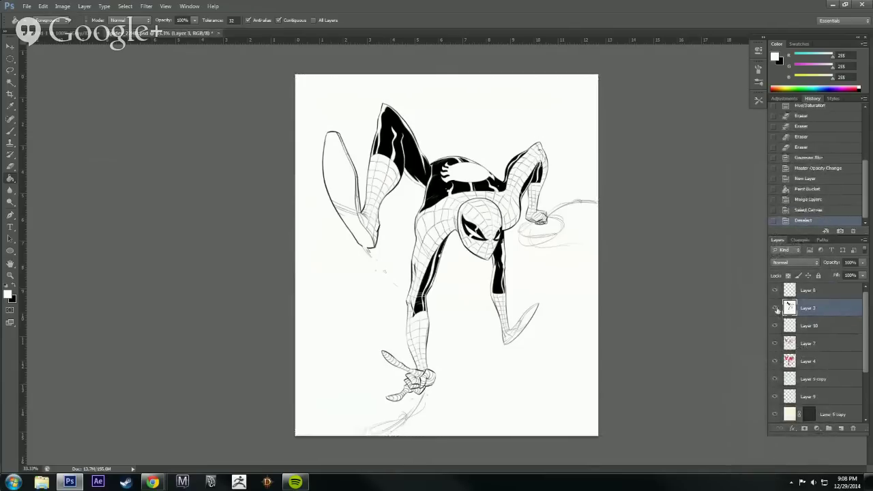
pyautogui.click(774, 307)
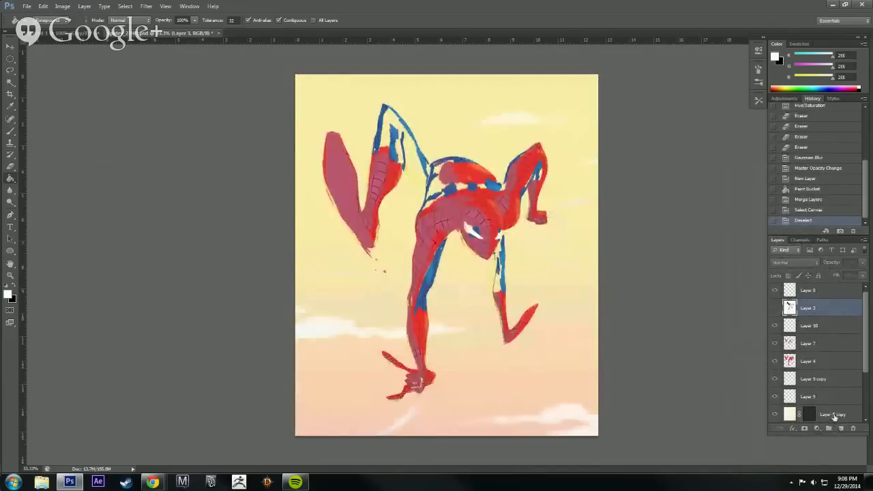
pyautogui.hotkey('ctrl', 'shift', 'v')
pyautogui.hotkey('ctrl', 'i')
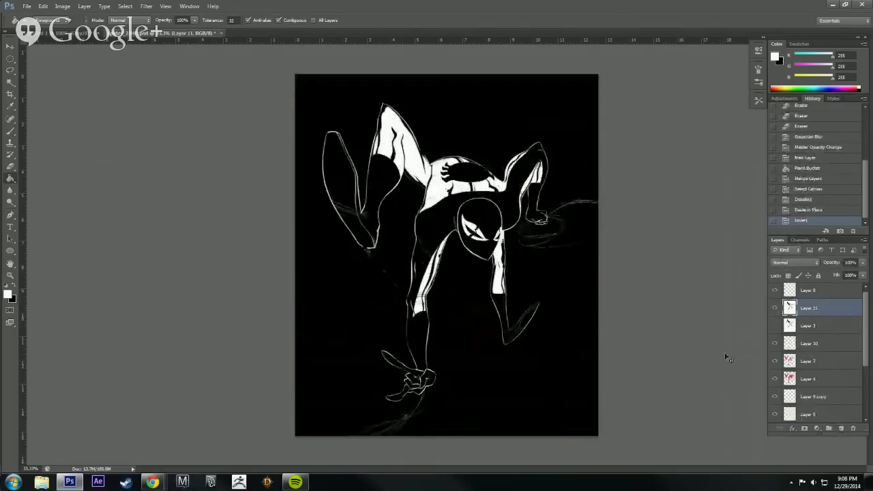
# Add a new layer with a layer mask above Layer 11, and copy the inverted line art from Layer 11 before hiding it.
pyautogui.click(839, 428)
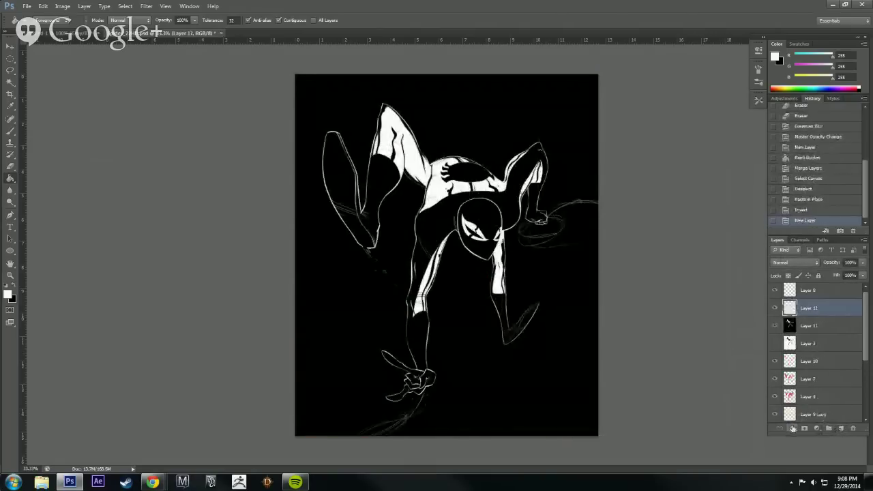
pyautogui.click(804, 428)
pyautogui.click(803, 330)
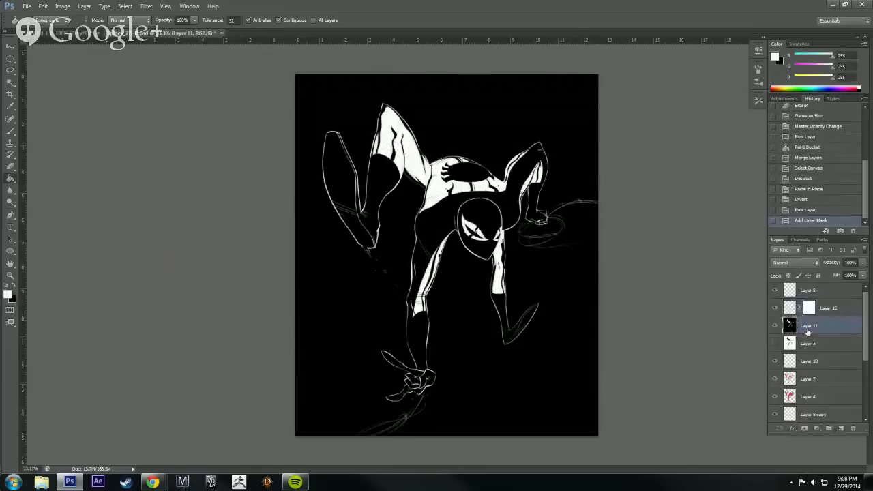
pyautogui.hotkey('ctrl', 'a')
pyautogui.hotkey('ctrl', 'd')
pyautogui.click(774, 326)
# Paste the inverted line art in place into Layer 12's mask channel and deselect.
pyautogui.click(810, 306)
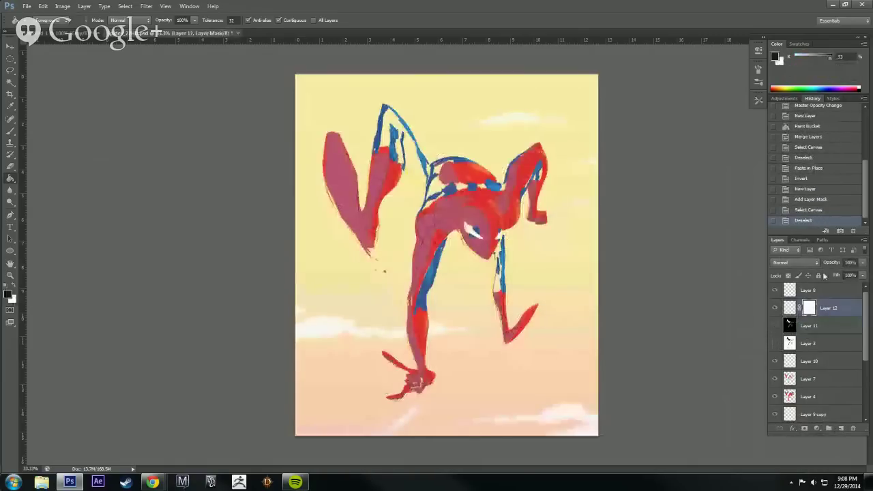
pyautogui.click(800, 239)
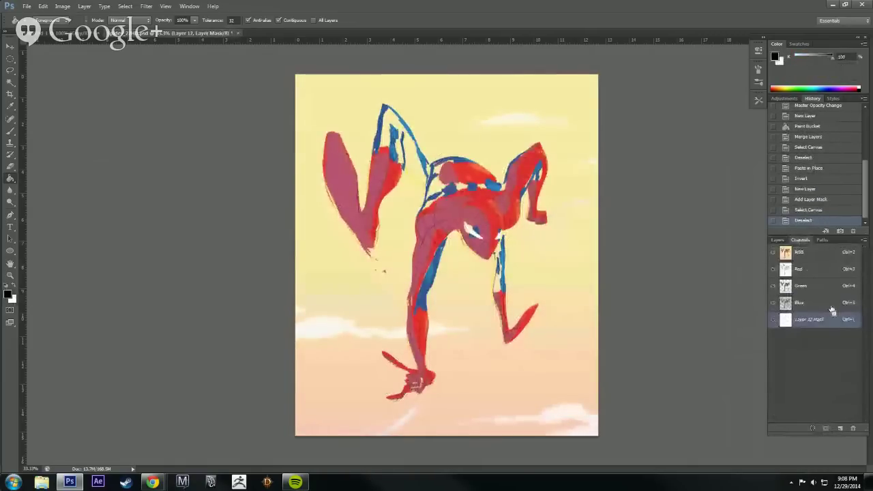
pyautogui.hotkey('ctrl', 'shift', 'v')
pyautogui.hotkey('ctrl', 'd')
pyautogui.click(778, 240)
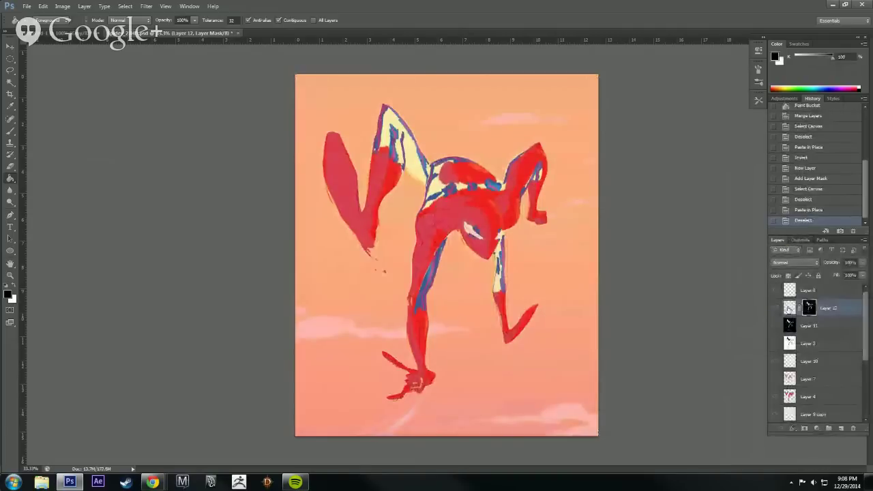
# Fill Layer 12 itself, not its mask, with black using the Paint Bucket.
pyautogui.click(790, 309)
pyautogui.press('d')
pyautogui.click(564, 409)
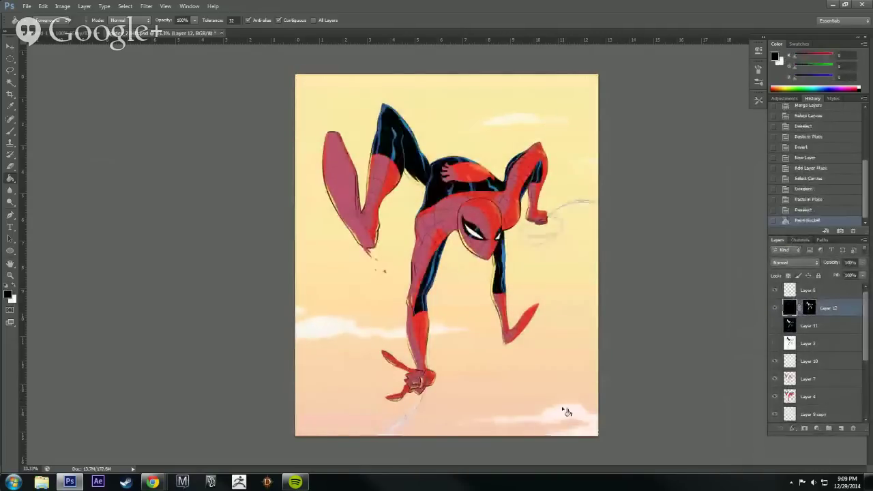
# Delete the inverted line art on Layer 11 and rename Layer 3 as LinesMASTER.
pyautogui.click(810, 326)
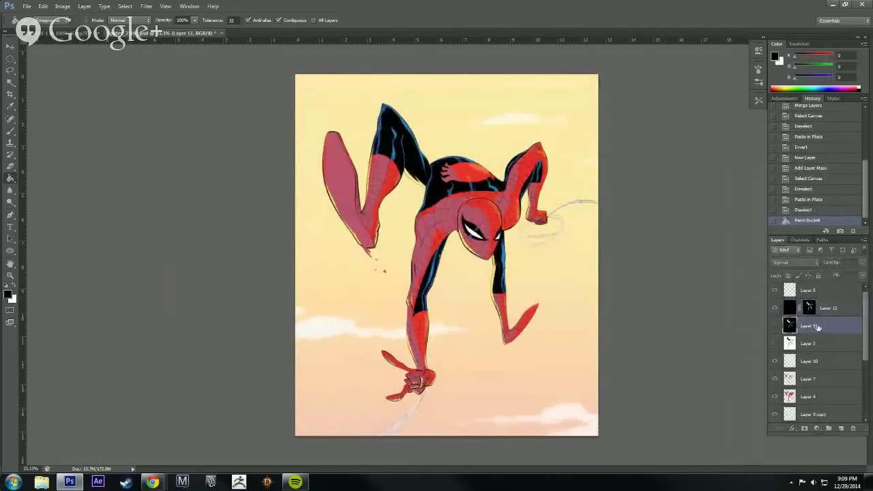
pyautogui.press('Delete')
pyautogui.doubleClick(809, 326)
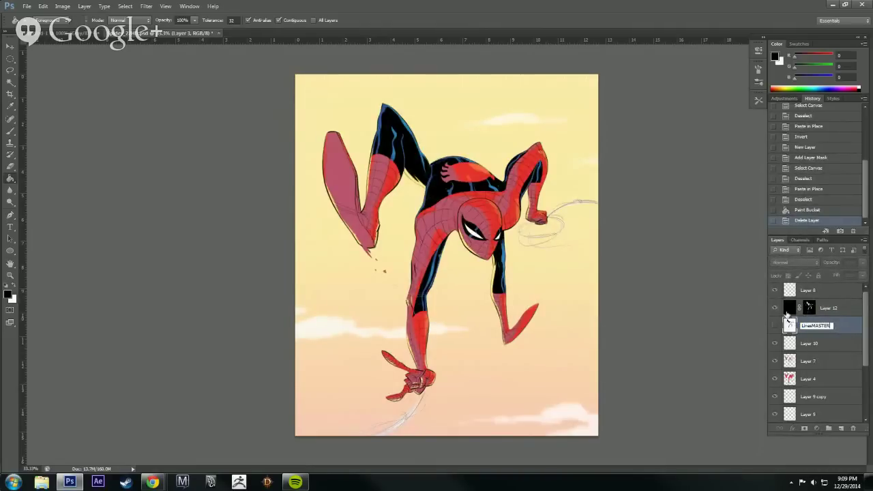
pyautogui.press('Return')
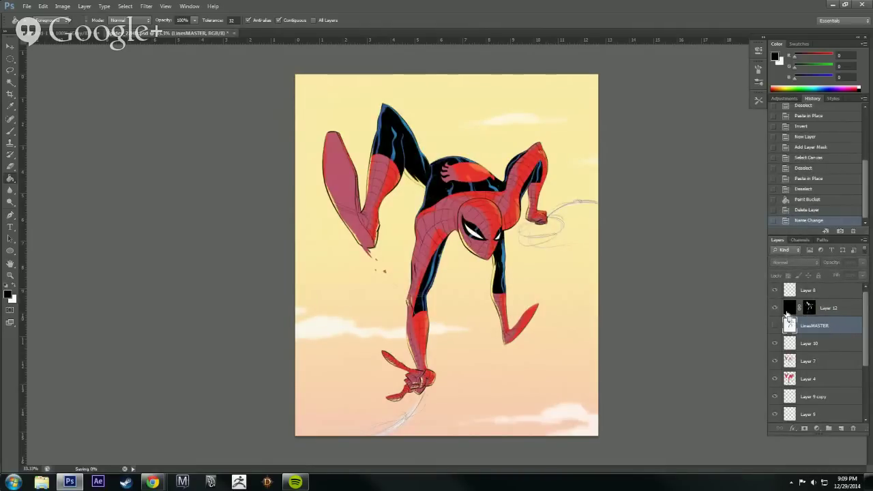
# Compare the LinesMASTER art with the masked lines by toggling visibility, leaving LinesMASTER shown and Layer 12 hidden.
pyautogui.click(775, 327)
pyautogui.click(775, 328)
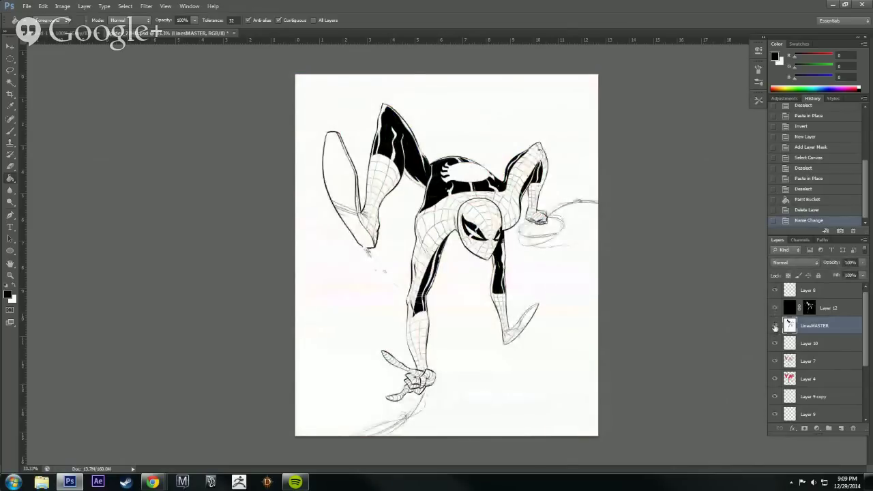
pyautogui.click(775, 328)
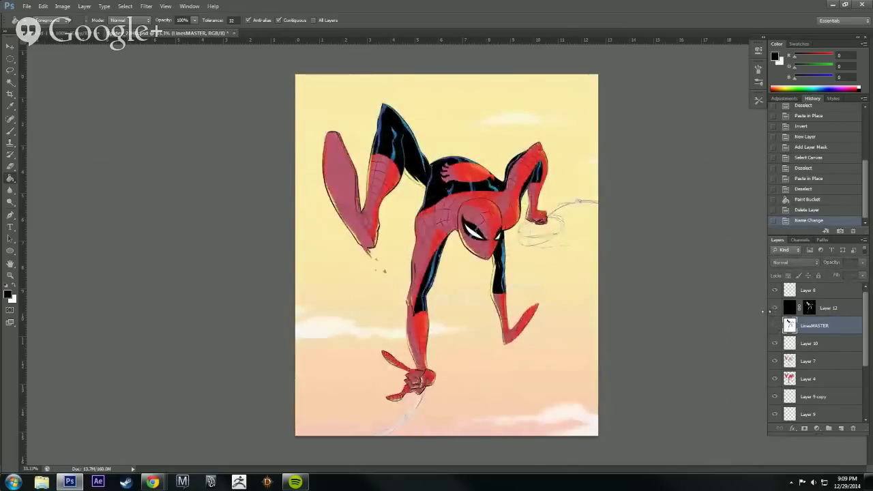
pyautogui.click(775, 308)
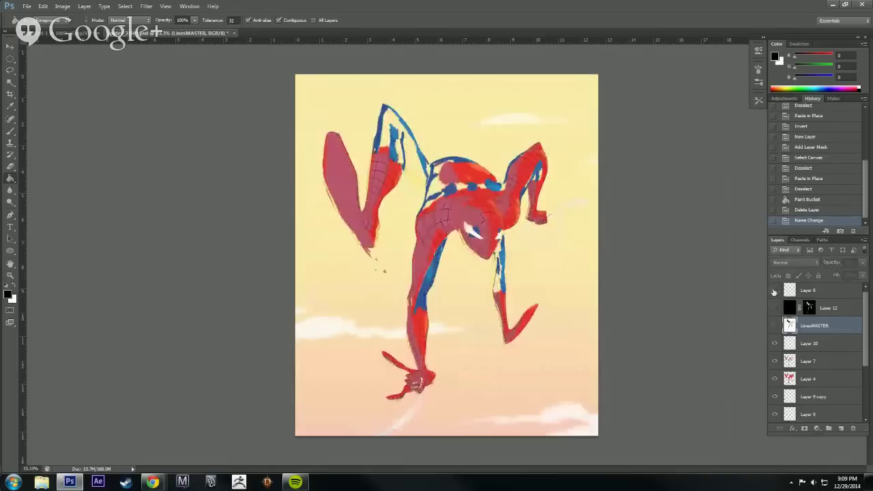
pyautogui.click(775, 326)
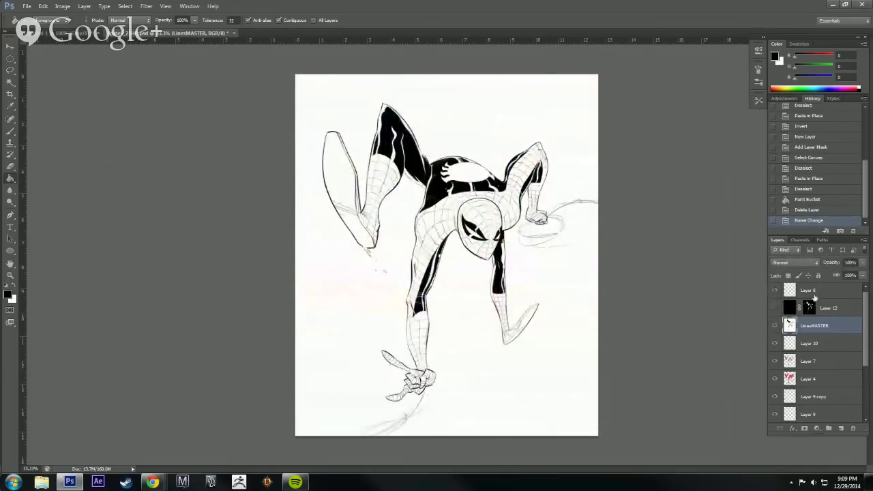
pyautogui.rightClick(818, 293)
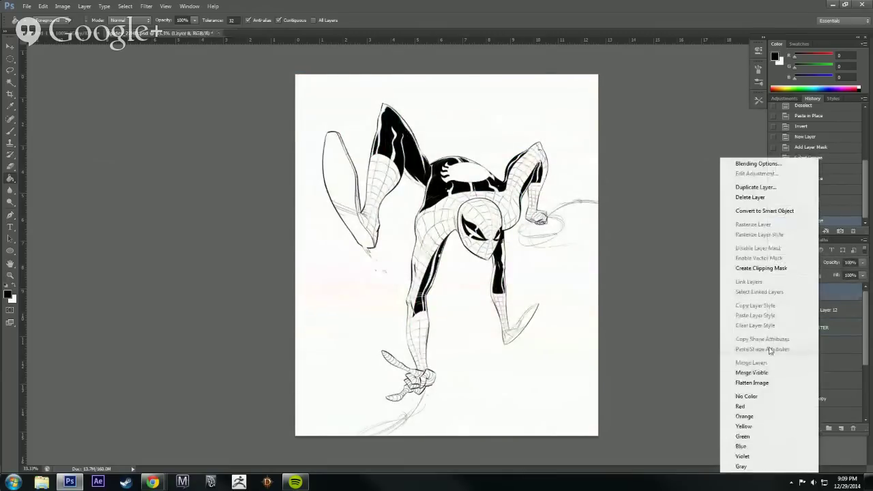
pyautogui.click(771, 187)
pyautogui.press('Return')
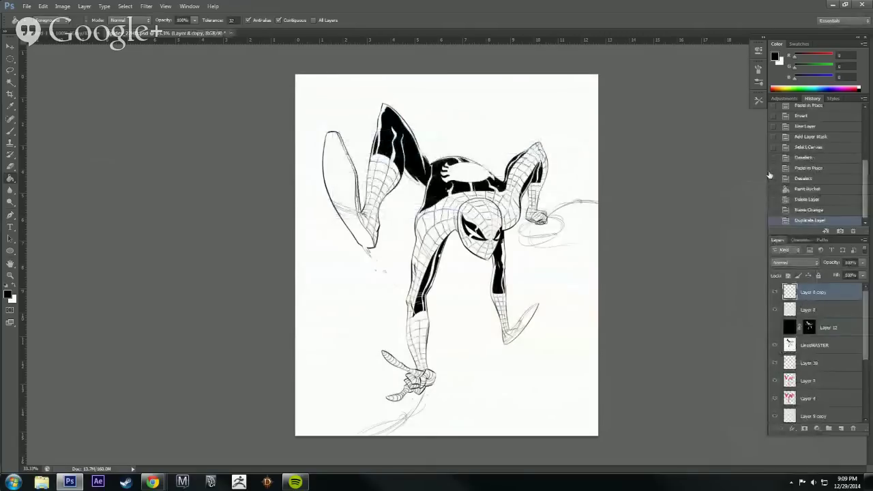
pyautogui.click(775, 343)
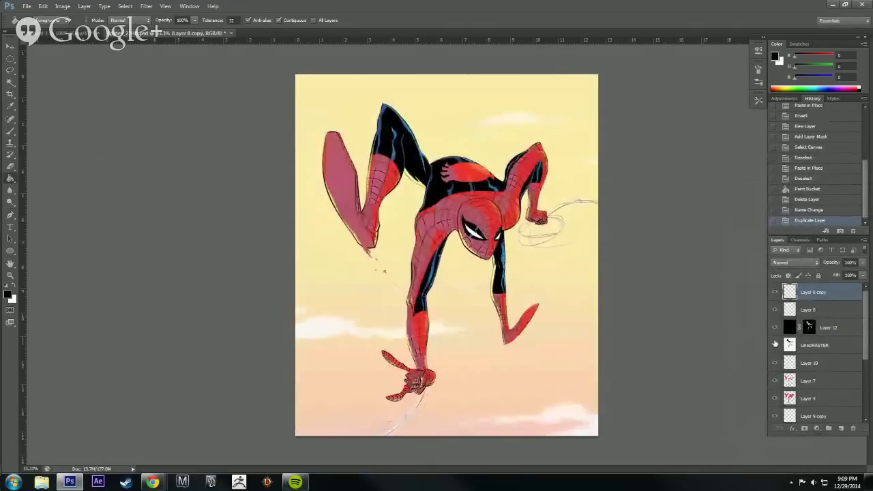
pyautogui.click(775, 293)
pyautogui.click(775, 294)
pyautogui.click(775, 294)
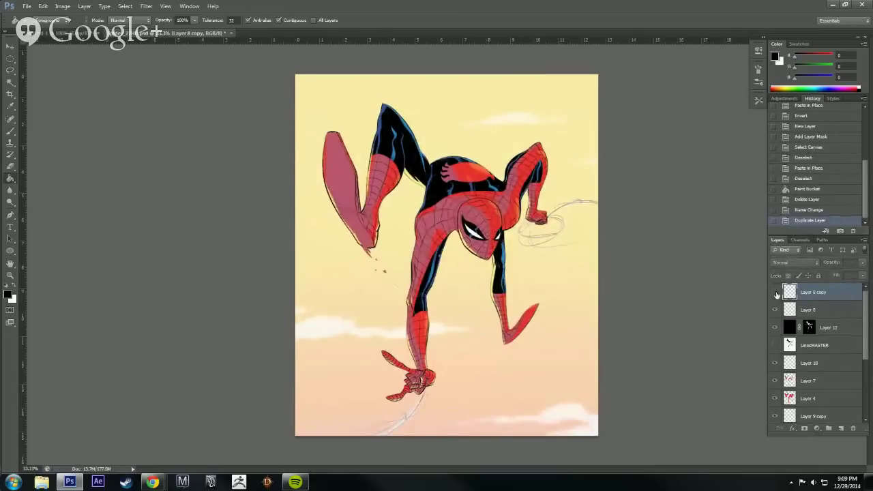
pyautogui.click(835, 210)
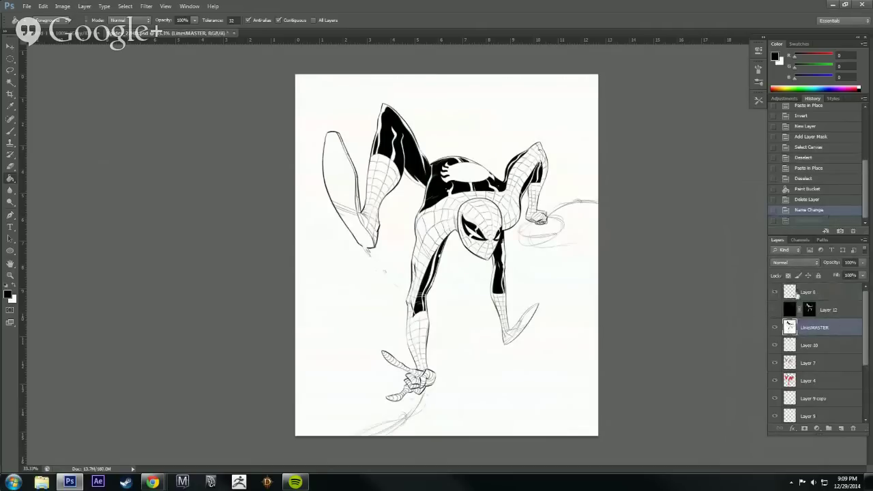
# Rename Layer 8, which holds the suit's web pattern, as webs and hide it.
pyautogui.click(811, 293)
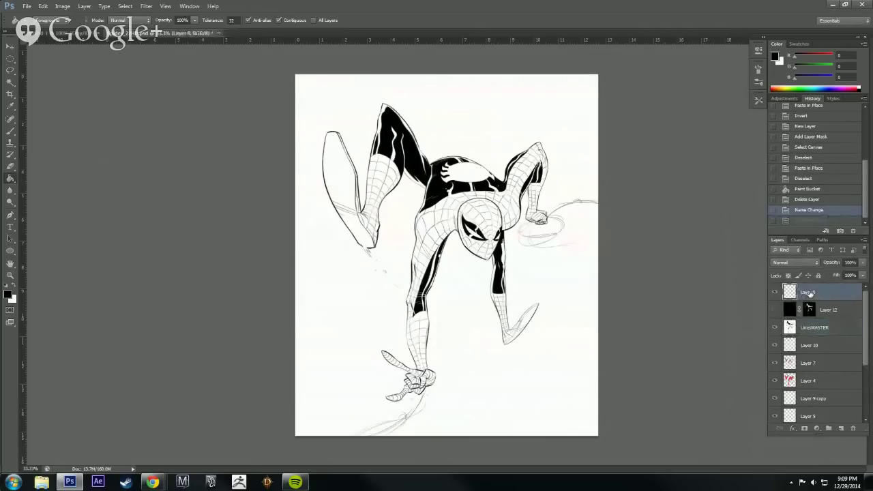
pyautogui.doubleClick(810, 292)
pyautogui.press('Return')
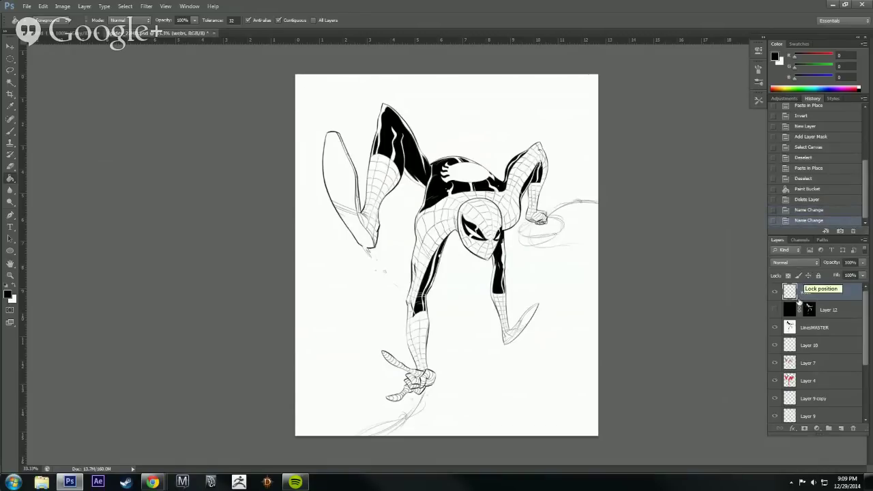
pyautogui.click(775, 292)
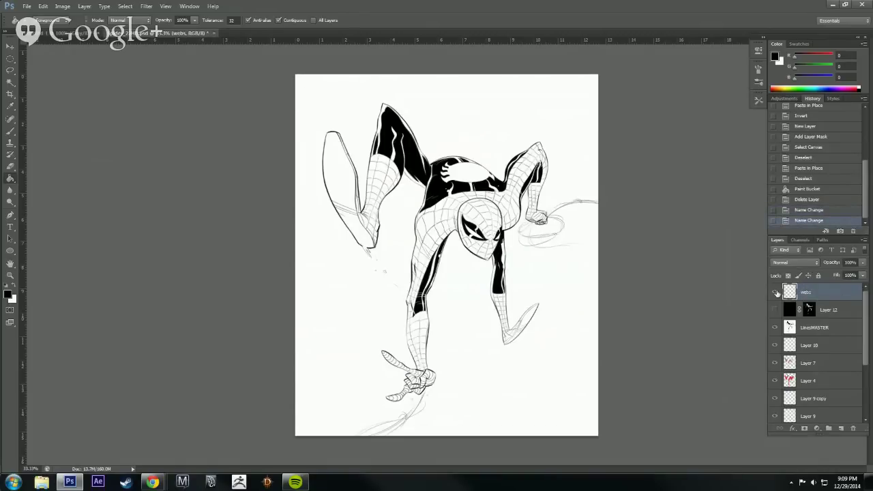
# Duplicate LinesMASTER with the default copy name and move the copy above Layer 12, just below the webs layer.
pyautogui.click(825, 328)
pyautogui.rightClick(825, 327)
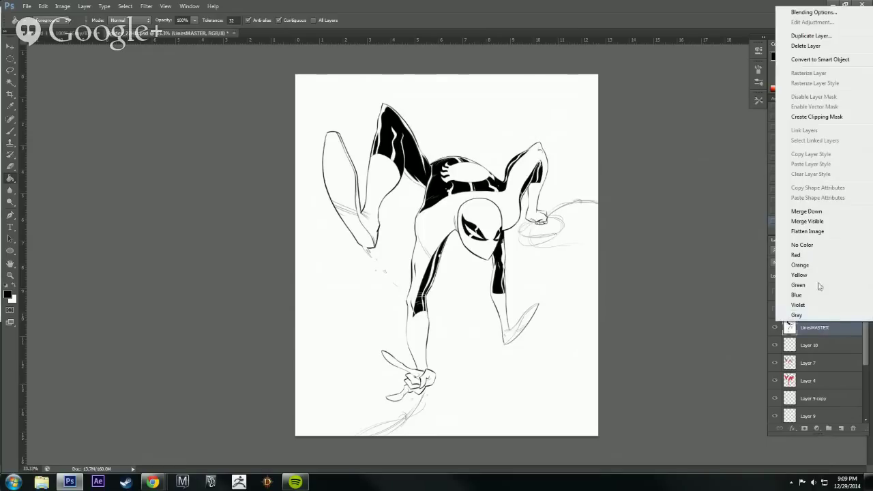
pyautogui.click(832, 43)
pyautogui.press('Return')
pyautogui.moveTo(824, 333); pyautogui.dragTo(828, 300)
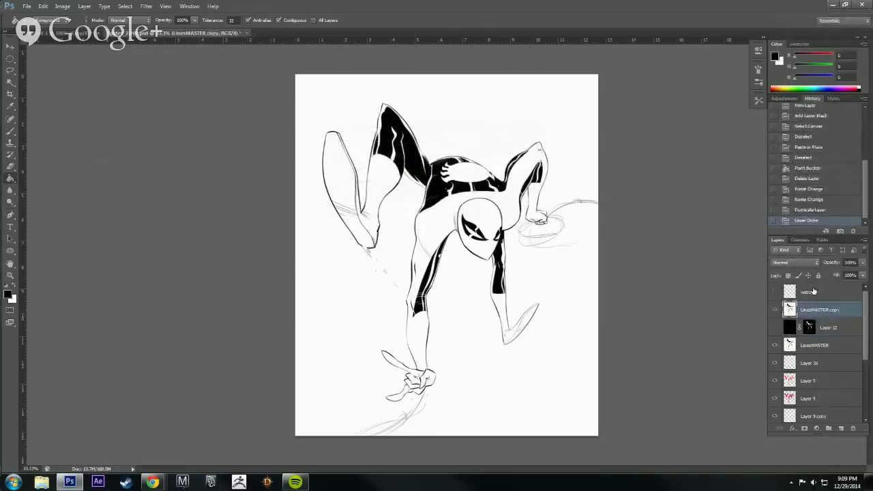
# Duplicate the webs layer with the default copy name, move the copy below webs, and merge it with LinesMASTER copy.
pyautogui.rightClick(806, 293)
pyautogui.click(761, 186)
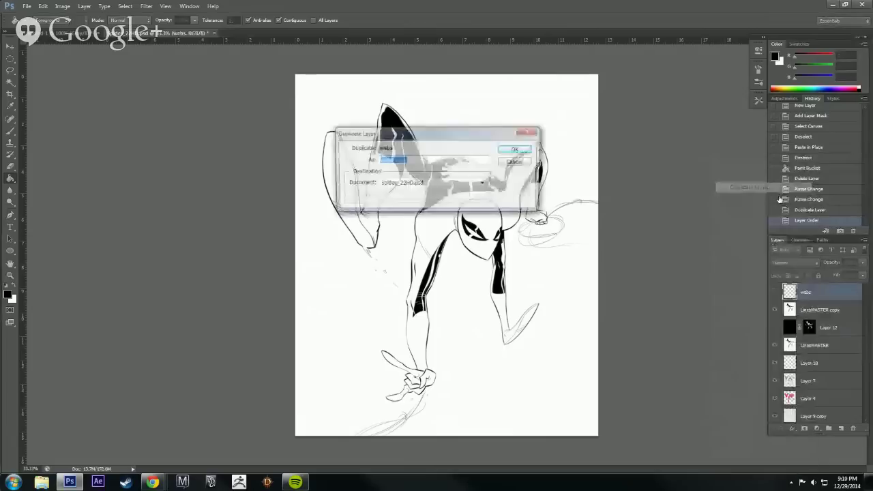
pyautogui.press('Return')
pyautogui.moveTo(807, 298); pyautogui.dragTo(805, 308)
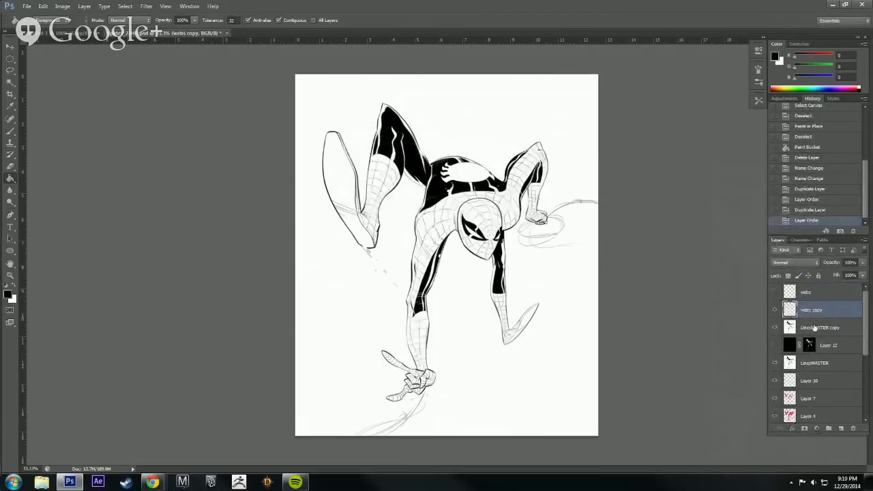
pyautogui.keyDown('ctrl'); pyautogui.click(814, 328); pyautogui.keyUp('ctrl')
pyautogui.rightClick(813, 328)
pyautogui.click(804, 202)
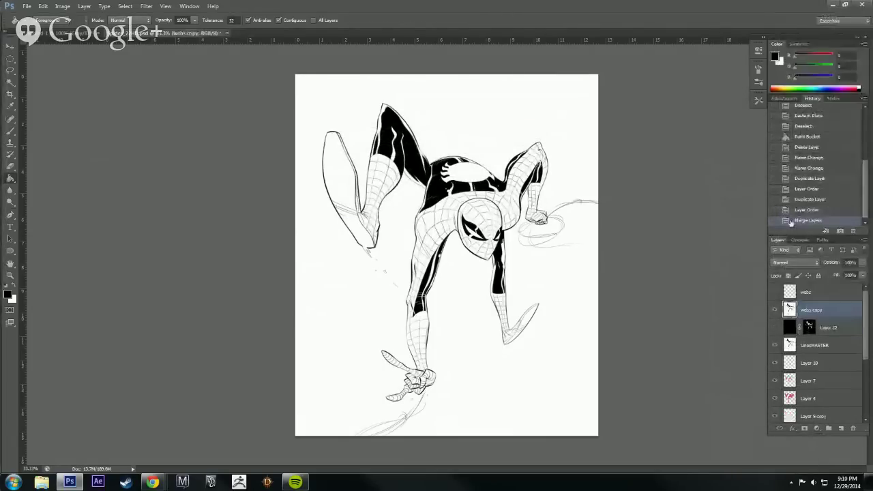
# Invert the merged line and web art, copy the whole canvas, and delete the merged layer.
pyautogui.hotkey('ctrl', 'i')
pyautogui.hotkey('ctrl', 'a')
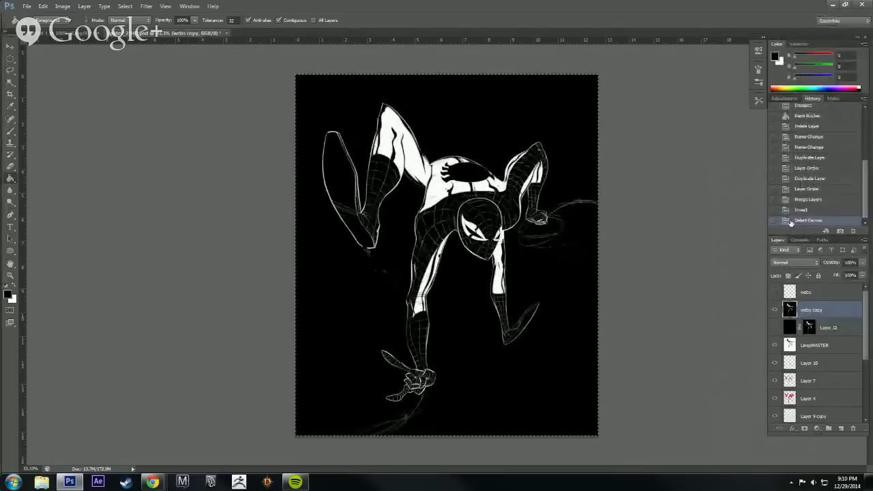
pyautogui.hotkey('ctrl', 'd')
pyautogui.press('Delete')
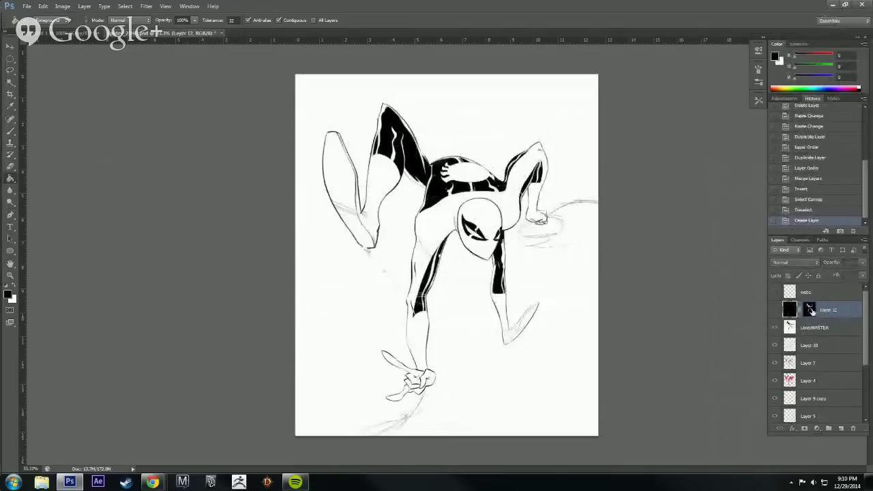
# Paste the inverted line and web art in place into Layer 12's mask, then make the layer's black fill active.
pyautogui.click(812, 311)
pyautogui.click(801, 241)
pyautogui.press('\\')
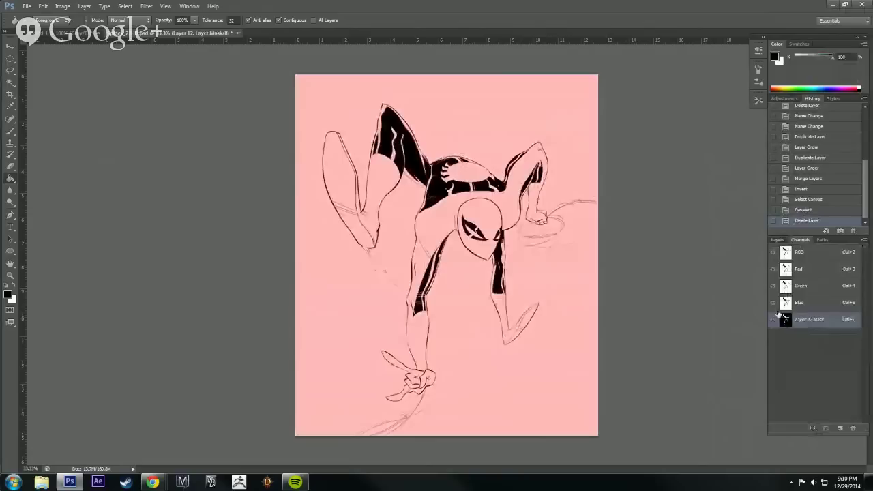
pyautogui.hotkey('ctrl', 'shift', 'v')
pyautogui.hotkey('ctrl', 'd')
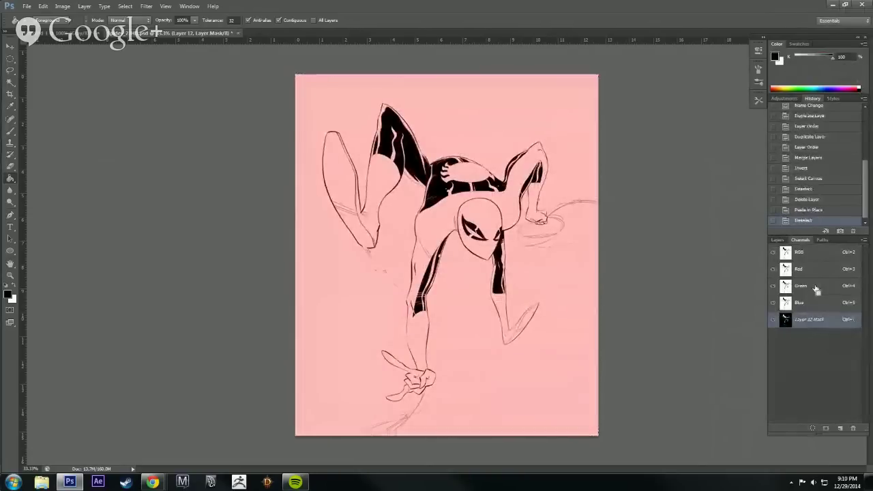
pyautogui.click(781, 241)
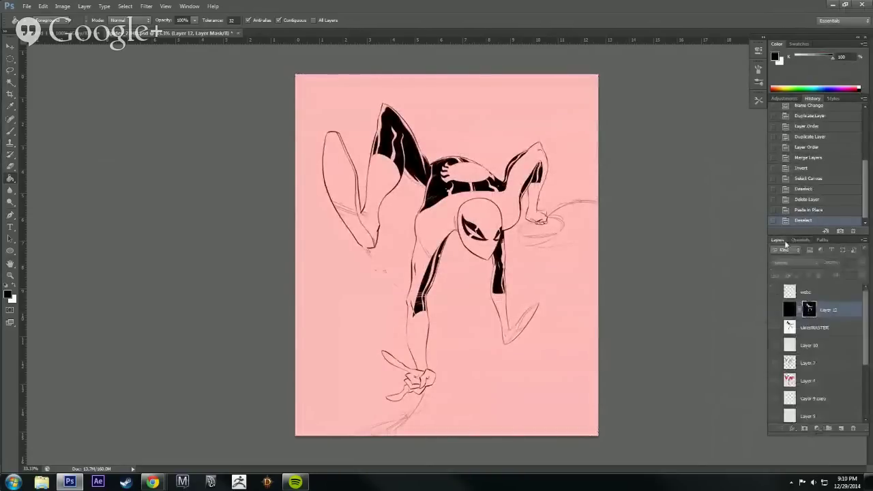
pyautogui.click(786, 311)
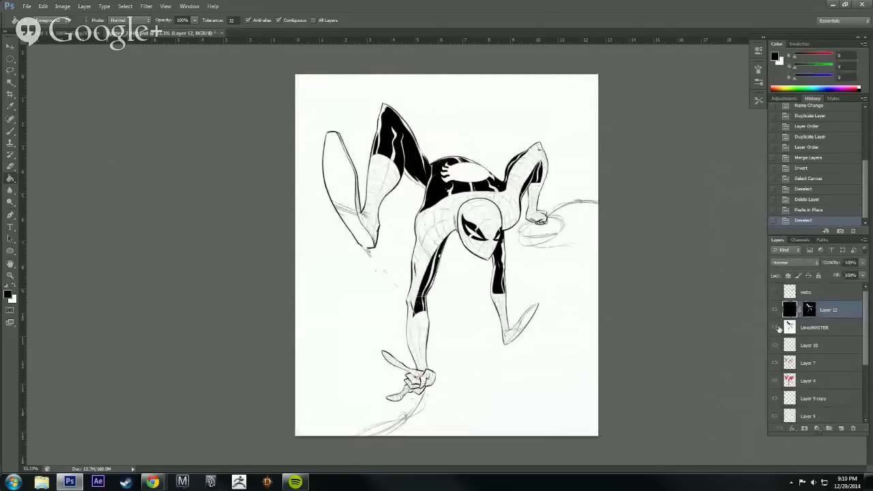
# Hide LinesMASTER and inspect the masked lines over the colours, comparing them with the webs layer shown and hidden.
pyautogui.click(775, 328)
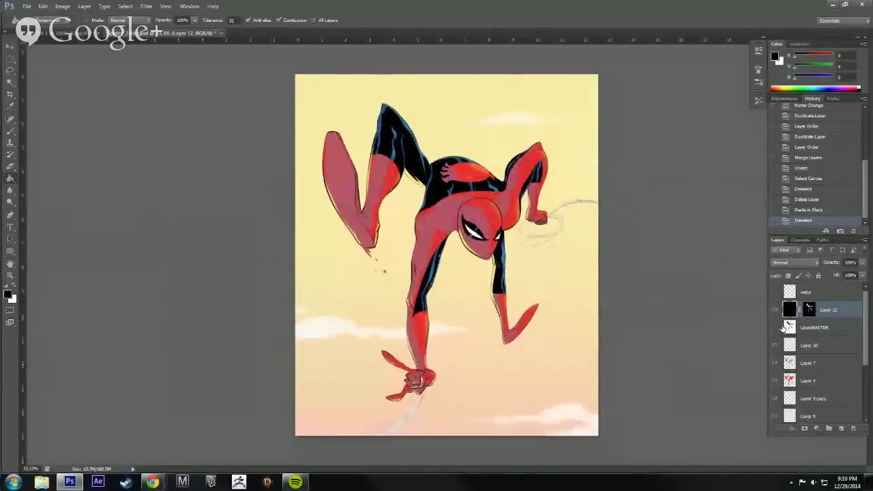
pyautogui.click(496, 371)
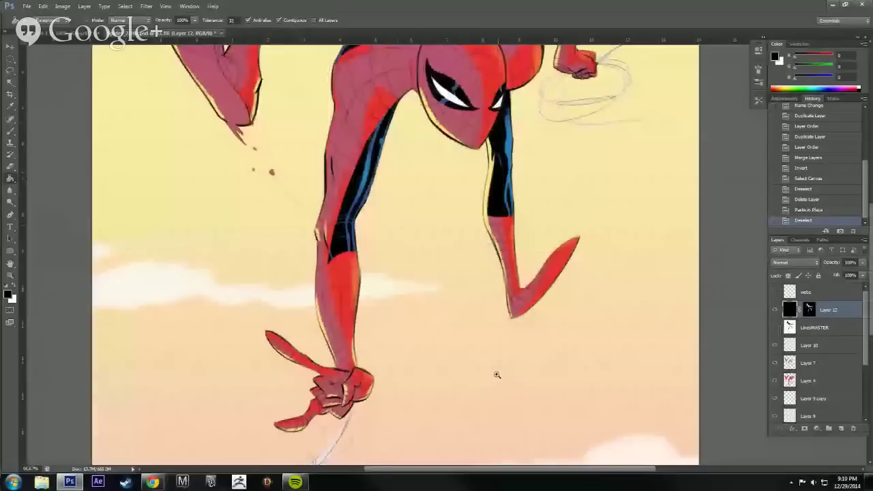
pyautogui.click(775, 293)
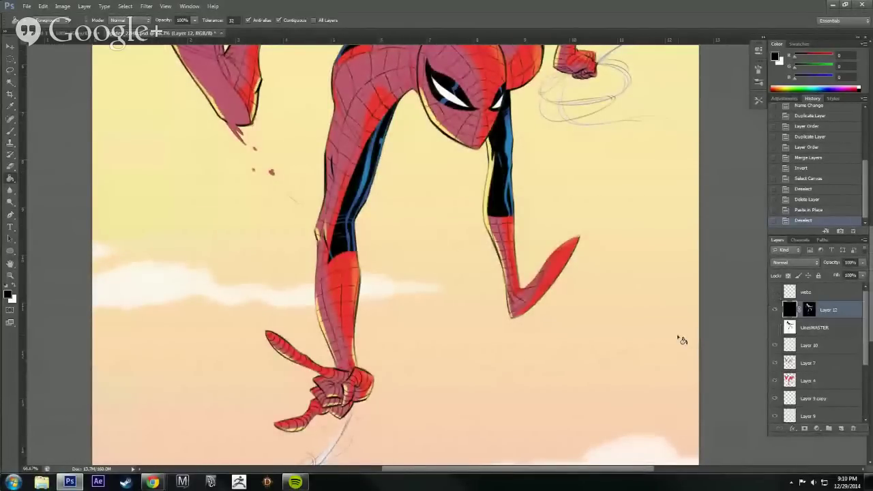
pyautogui.scroll(-1, 638, 346)
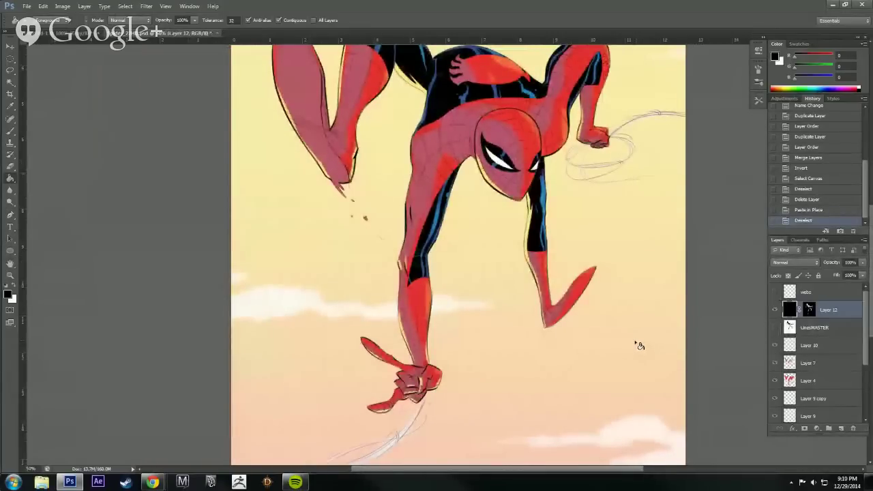
pyautogui.scroll(-1, 599, 373)
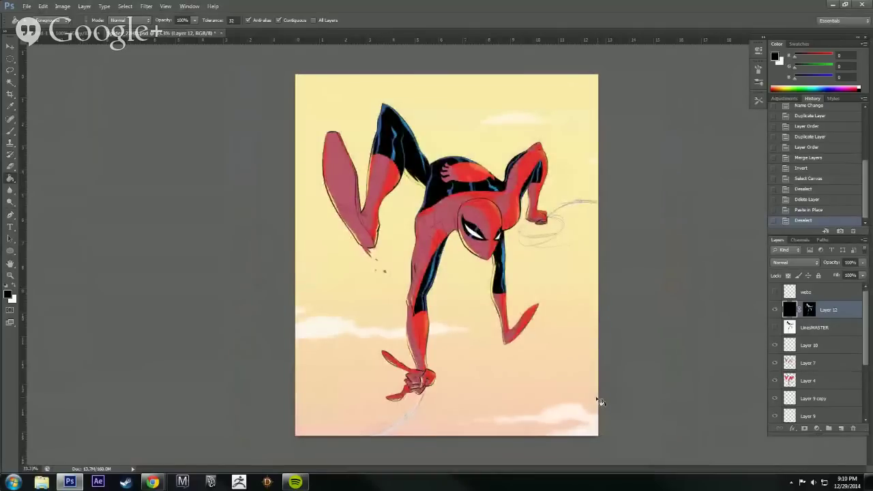
pyautogui.click(774, 293)
pyautogui.click(561, 405)
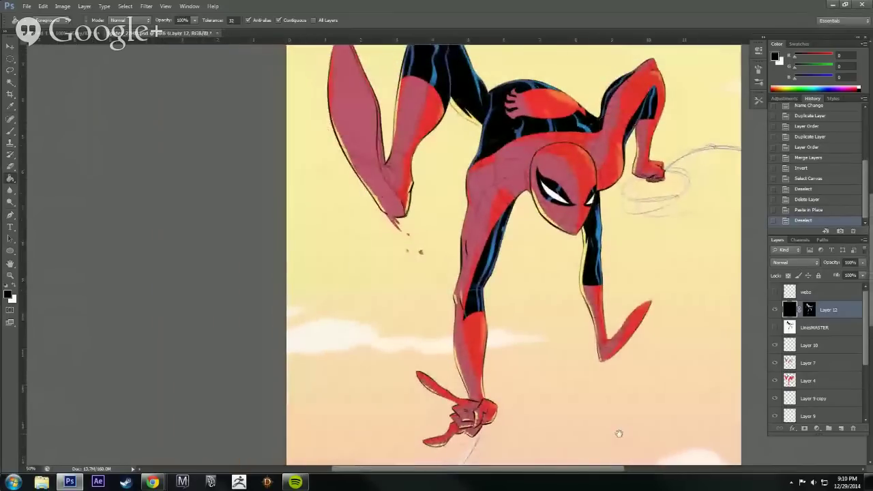
pyautogui.moveTo(715, 349); pyautogui.dragTo(668, 416)
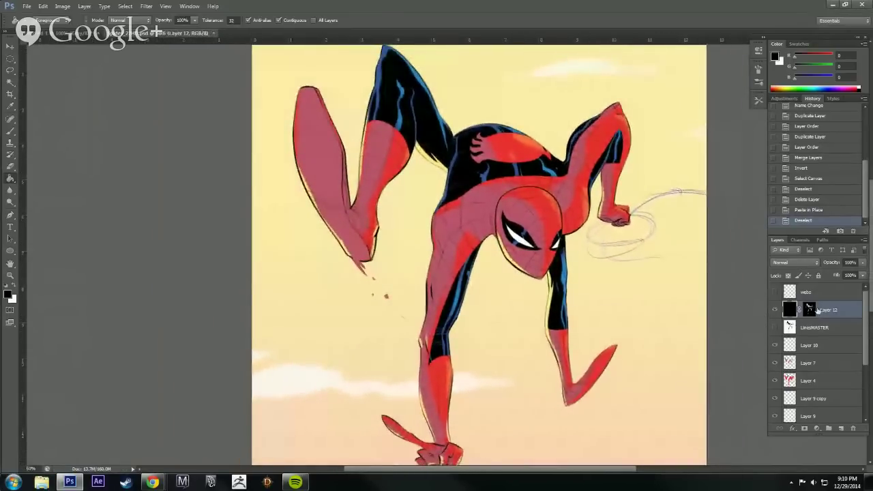
# Sample the red of the mask and darken it to a deep red foreground colour, RGB 91, 2, 11.
pyautogui.press('b')
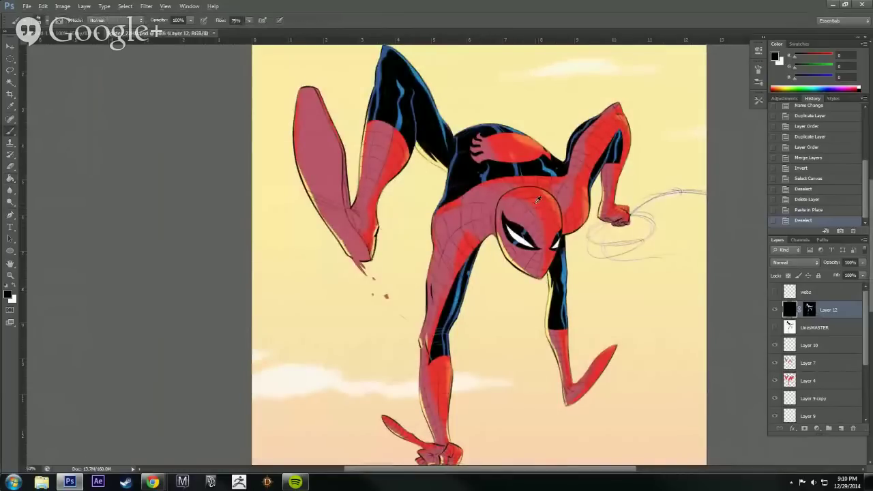
pyautogui.keyDown('alt'); pyautogui.click(538, 198); pyautogui.keyUp('alt')
pyautogui.click(8, 295)
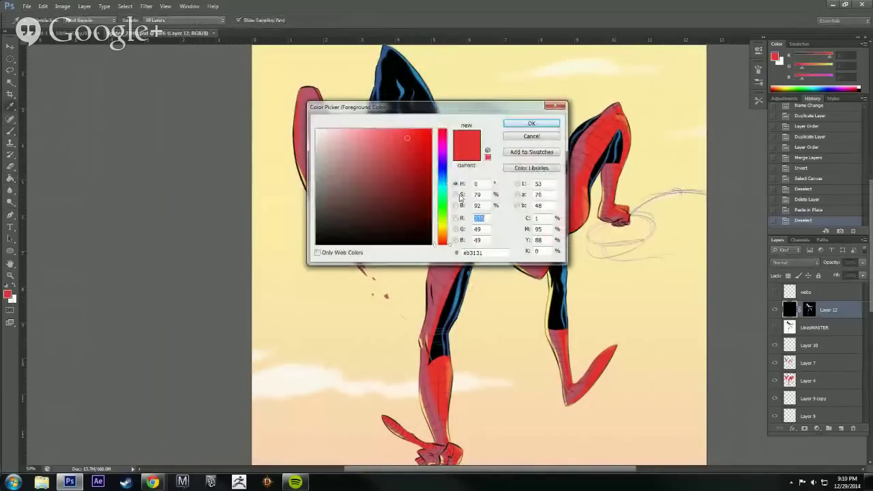
pyautogui.click(444, 135)
pyautogui.click(420, 170)
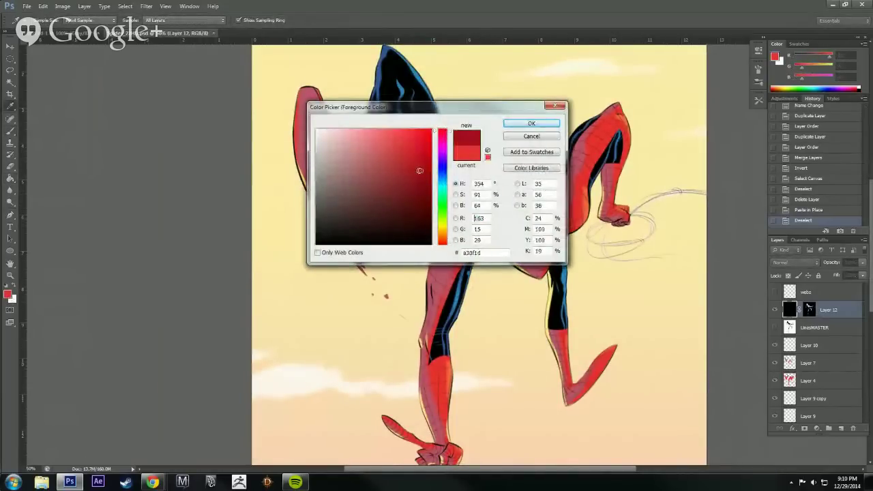
pyautogui.click(427, 206)
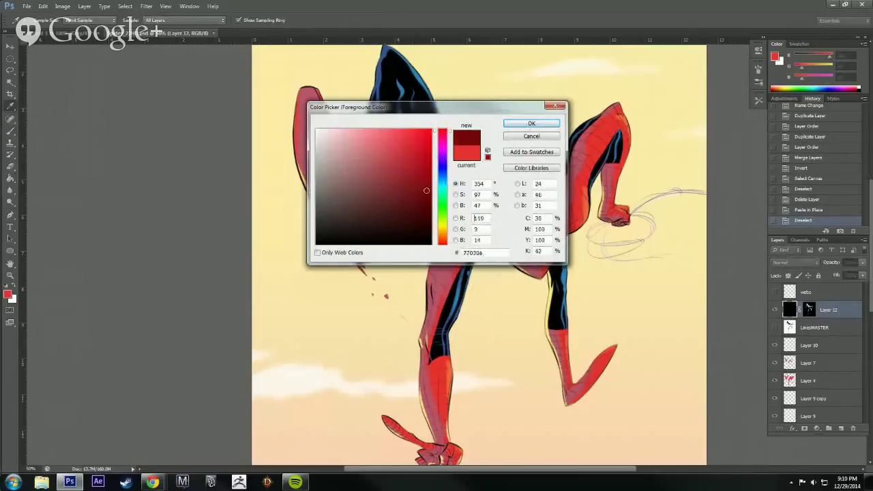
pyautogui.click(529, 124)
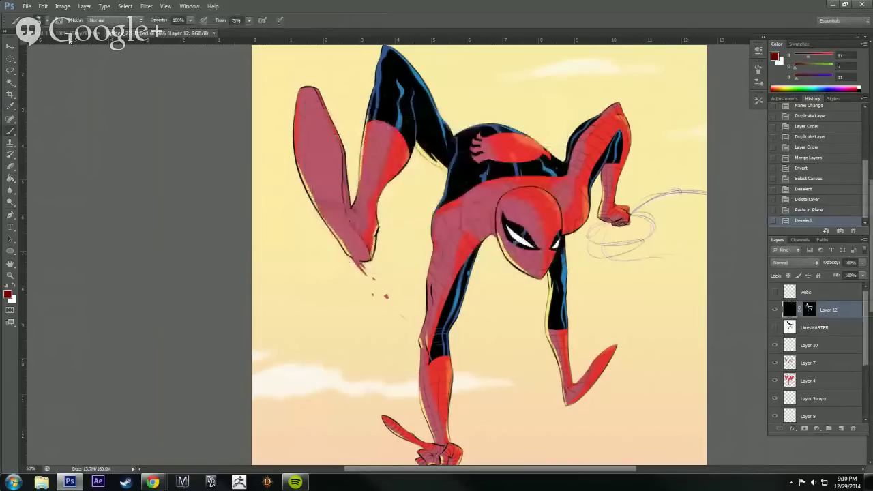
# Choose a soft round brush with 0% hardness and enlarge it for recolouring the line art on Layer 12.
pyautogui.click(65, 20)
pyautogui.click(24, 92)
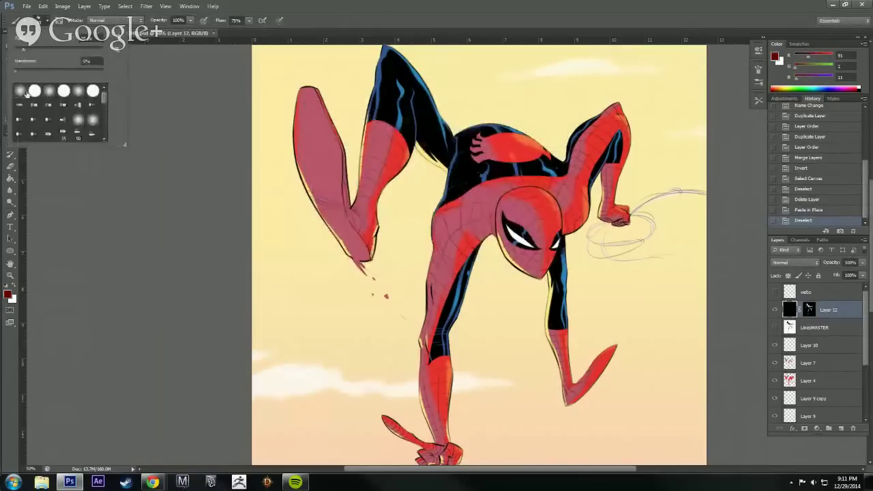
pyautogui.click(365, 357)
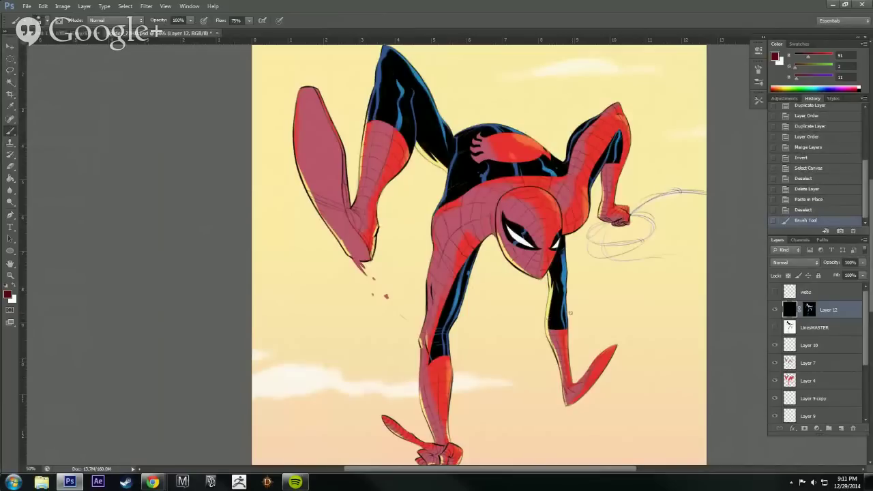
pyautogui.press(']')
pyautogui.press(']')
pyautogui.press(']')
pyautogui.press(']')
pyautogui.press(']')
pyautogui.press(']')
pyautogui.press(']')
pyautogui.press(']')
pyautogui.press(']')
pyautogui.press(']')
pyautogui.press(']')
pyautogui.press(']')
pyautogui.press(']')
pyautogui.press(']')
pyautogui.press('[')
pyautogui.press('[')
pyautogui.press('[')
pyautogui.press(']')
pyautogui.press(']')
pyautogui.moveTo(678, 375)
pyautogui.mouseDown()
pyautogui.moveTo(667, 398)
pyautogui.moveTo(650, 403)
pyautogui.mouseUp()
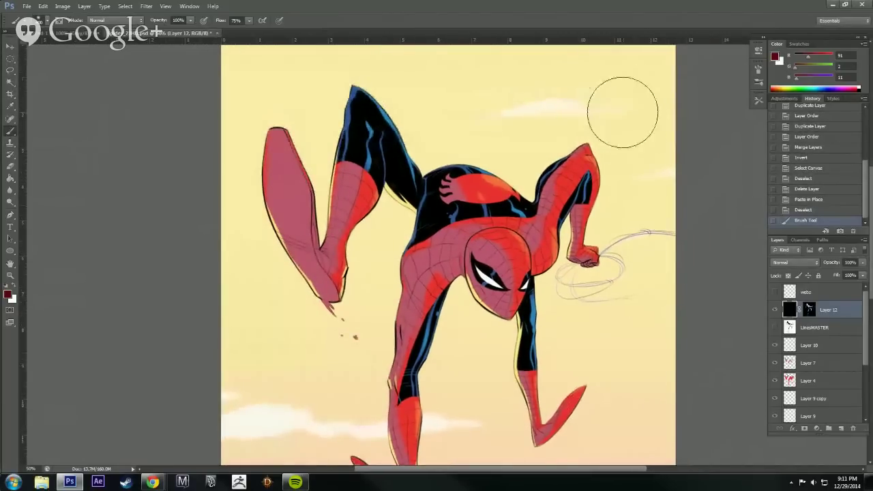
# Brush dark red onto Layer 12's fill around the raised arm and the hanging forearm beside the head.
pyautogui.click(638, 168)
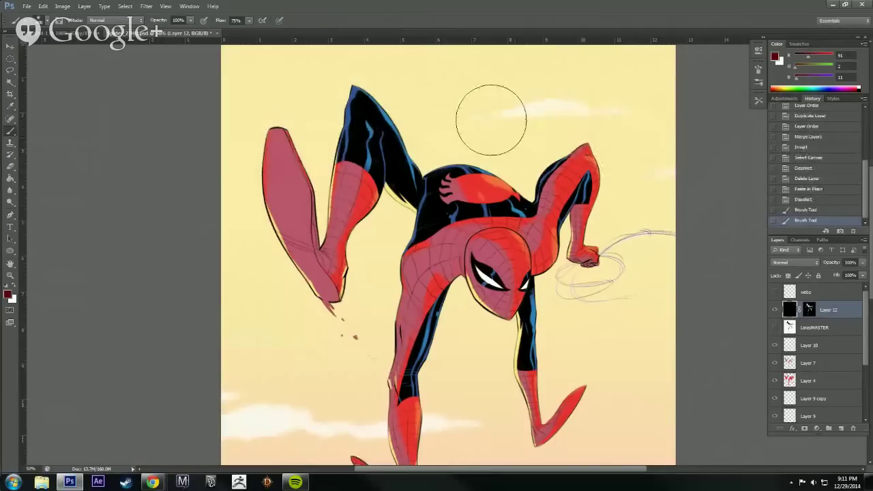
pyautogui.moveTo(506, 132)
pyautogui.mouseDown()
pyautogui.moveTo(530, 110)
pyautogui.moveTo(539, 124)
pyautogui.moveTo(579, 82)
pyautogui.mouseUp()
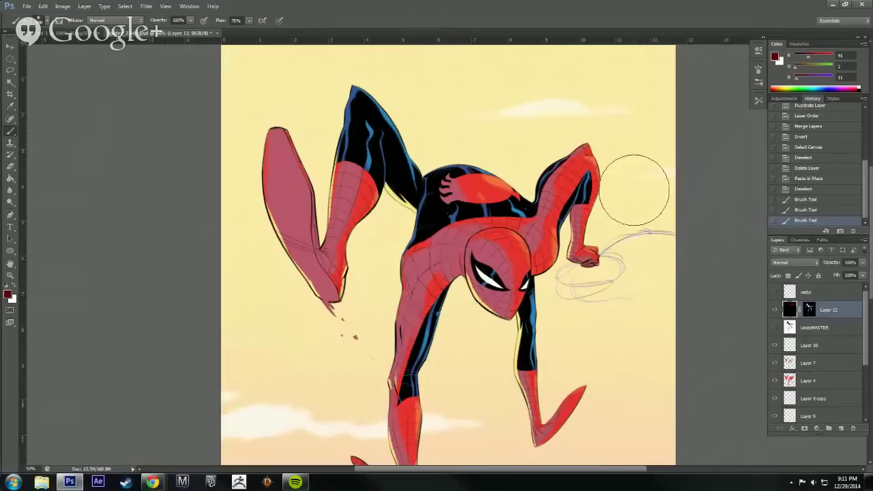
pyautogui.moveTo(643, 185); pyautogui.dragTo(654, 148)
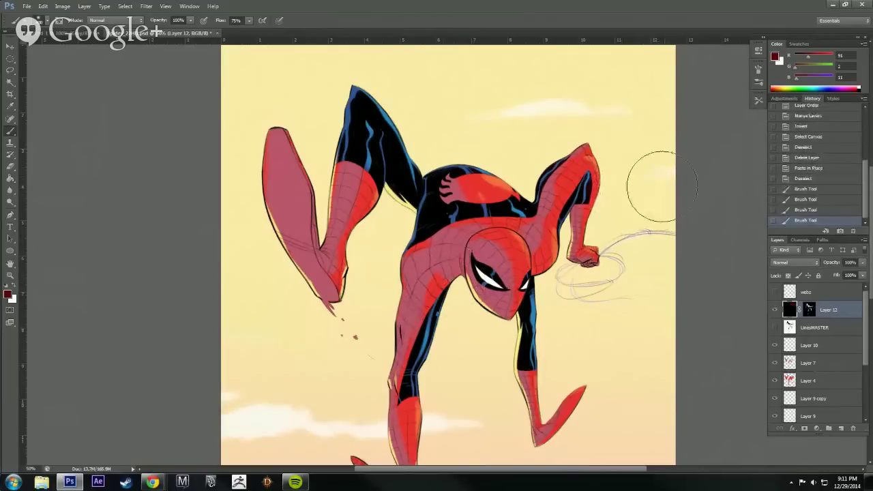
pyautogui.moveTo(644, 185); pyautogui.dragTo(640, 212)
pyautogui.moveTo(585, 332)
pyautogui.mouseDown()
pyautogui.moveTo(619, 375)
pyautogui.moveTo(619, 392)
pyautogui.moveTo(614, 369)
pyautogui.mouseUp()
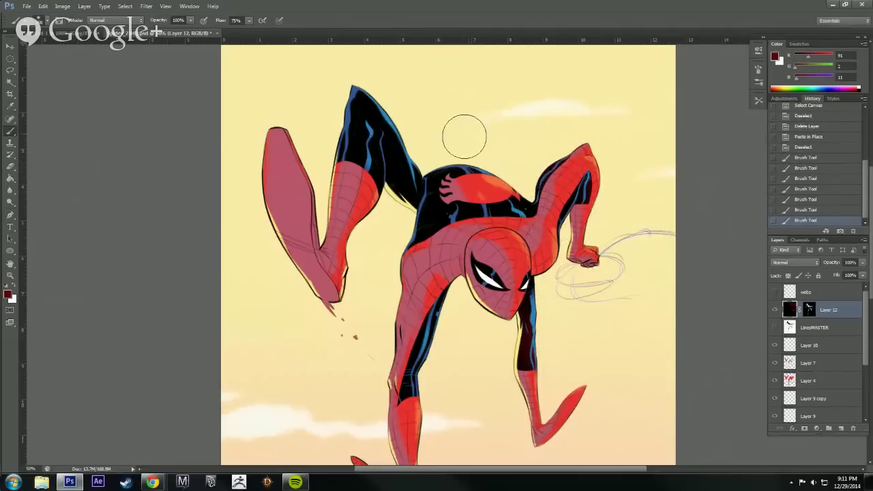
# Tint the line art dark red along the back, under the raised thigh and beside the hanging forearm, undoing the stroke over the upper thigh.
pyautogui.moveTo(464, 132); pyautogui.dragTo(446, 121)
pyautogui.moveTo(387, 75)
pyautogui.mouseDown()
pyautogui.moveTo(419, 136)
pyautogui.moveTo(374, 71)
pyautogui.moveTo(432, 116)
pyautogui.mouseUp()
pyautogui.press('space')
pyautogui.moveTo(473, 407); pyautogui.dragTo(489, 367)
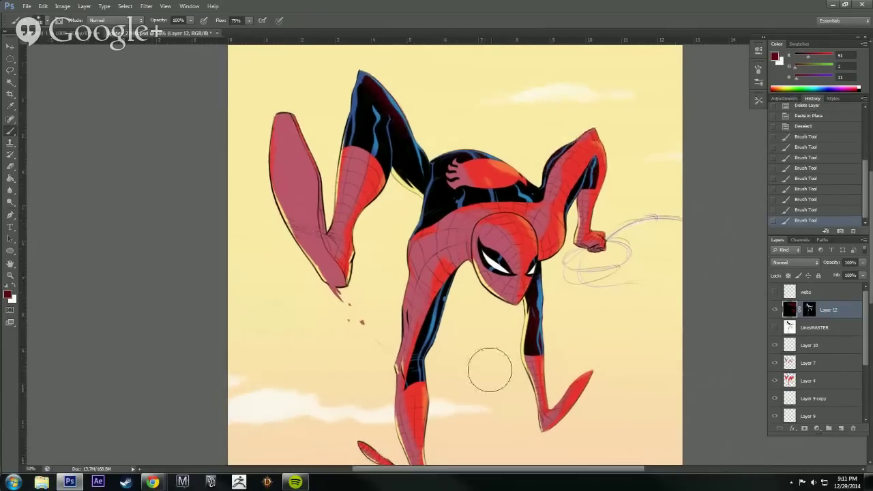
pyautogui.hotkey('ctrl', 'z')
pyautogui.moveTo(395, 225)
pyautogui.mouseDown()
pyautogui.moveTo(410, 198)
pyautogui.moveTo(392, 182)
pyautogui.moveTo(399, 208)
pyautogui.moveTo(384, 260)
pyautogui.mouseUp()
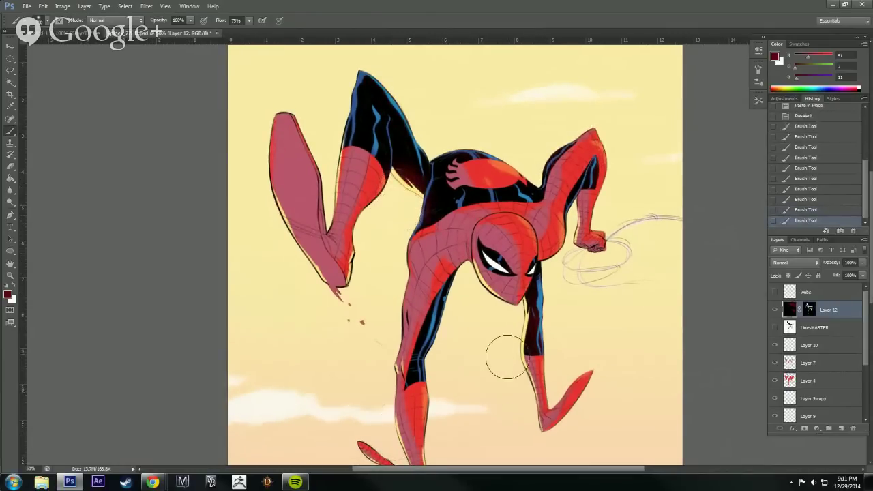
pyautogui.moveTo(506, 357); pyautogui.dragTo(507, 432)
# Sample near-black from the LinesMASTER art as the brush colour, leaving Layer 12 shown and LinesMASTER hidden.
pyautogui.press('e')
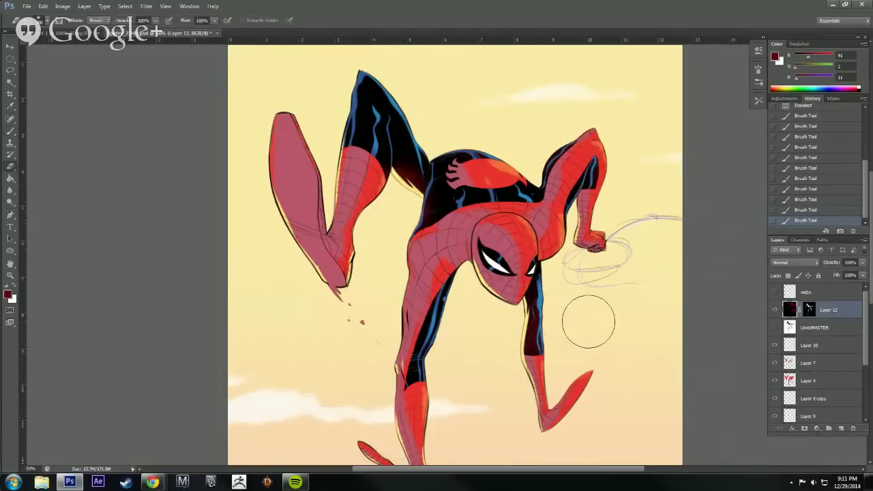
pyautogui.press('x')
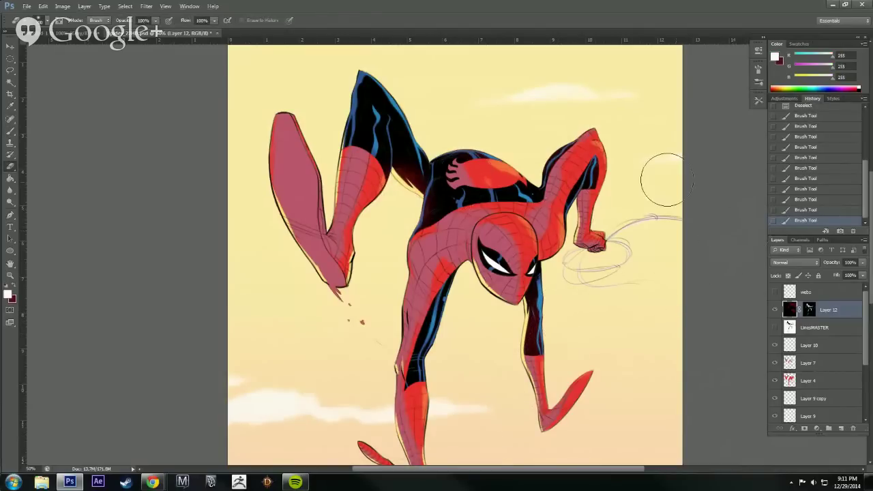
pyautogui.click(775, 311)
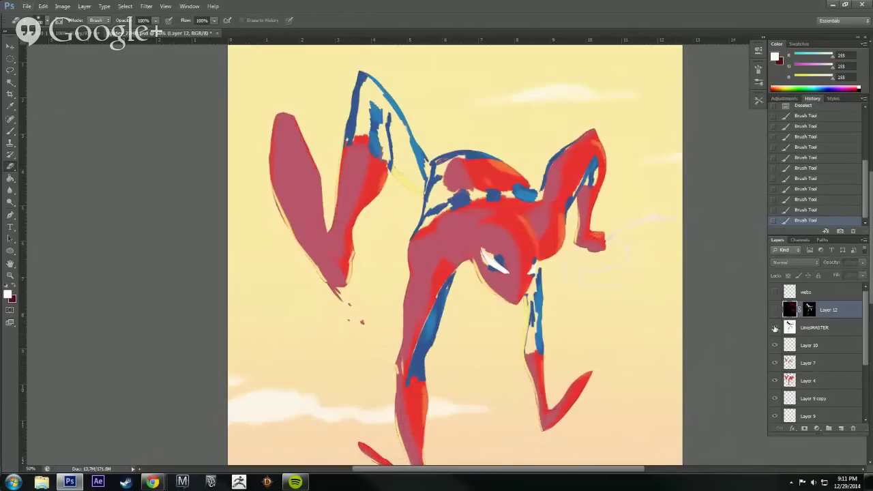
pyautogui.click(775, 328)
pyautogui.press('b')
pyautogui.keyDown('alt'); pyautogui.click(442, 192); pyautogui.keyUp('alt')
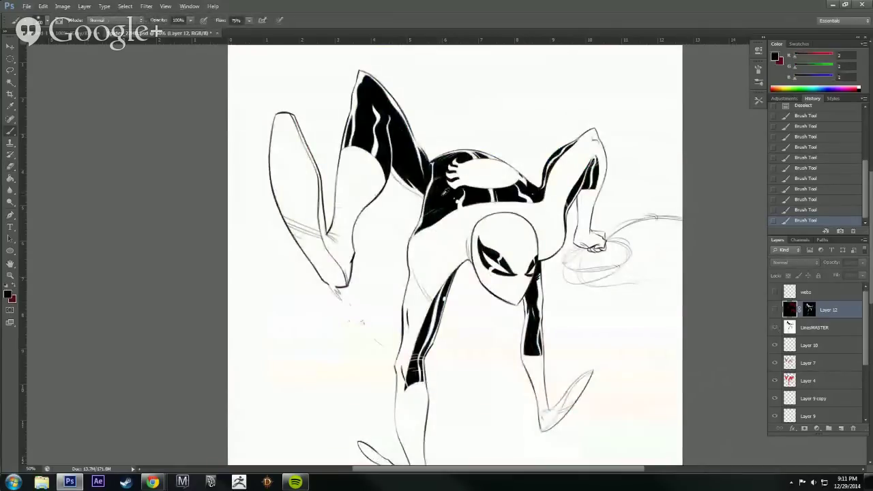
pyautogui.keyDown('alt'); pyautogui.click(775, 327); pyautogui.keyUp('alt')
pyautogui.click(775, 328)
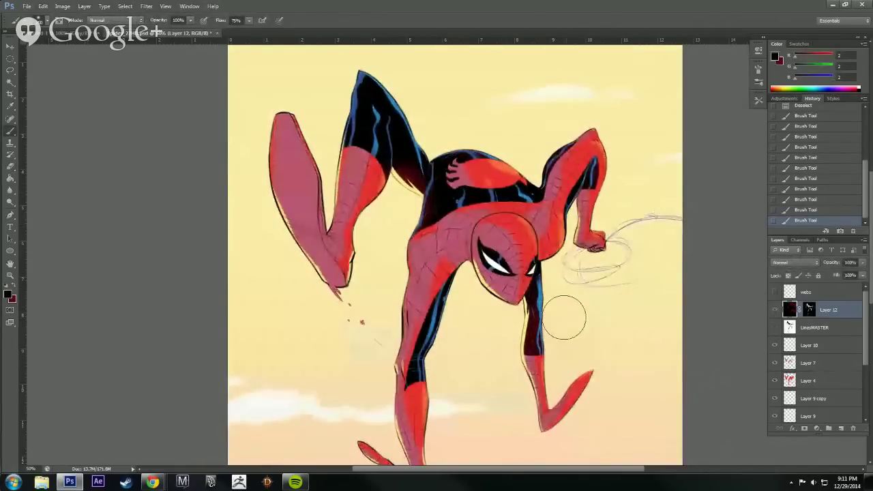
# Touch up Layer 12 with near-black beside the hanging forearm and switch the brush colour back to dark red.
pyautogui.moveTo(564, 316); pyautogui.dragTo(560, 343)
pyautogui.press('x')
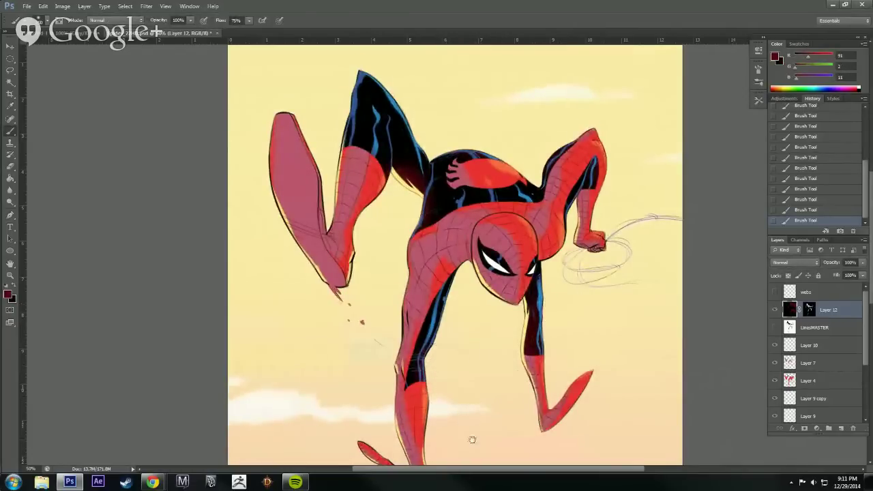
pyautogui.moveTo(472, 440)
pyautogui.mouseDown()
pyautogui.moveTo(493, 345)
pyautogui.moveTo(495, 384)
pyautogui.mouseUp()
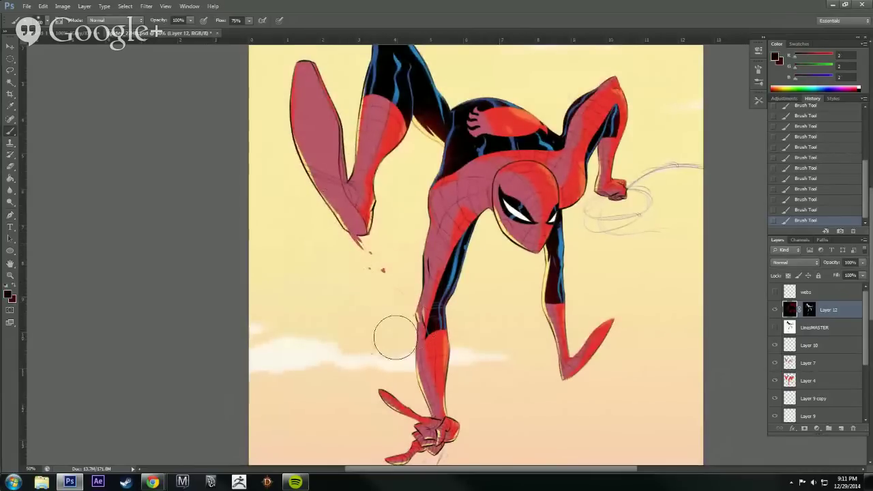
pyautogui.press('x')
pyautogui.moveTo(526, 418)
pyautogui.mouseDown()
pyautogui.moveTo(548, 316)
pyautogui.moveTo(566, 286)
pyautogui.mouseUp()
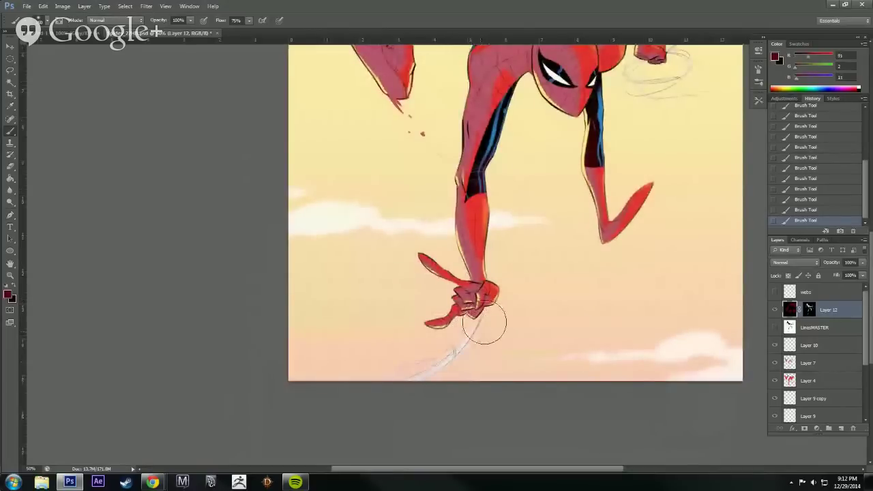
# Save the illustration with the tinted line art.
pyautogui.moveTo(588, 318); pyautogui.dragTo(573, 364)
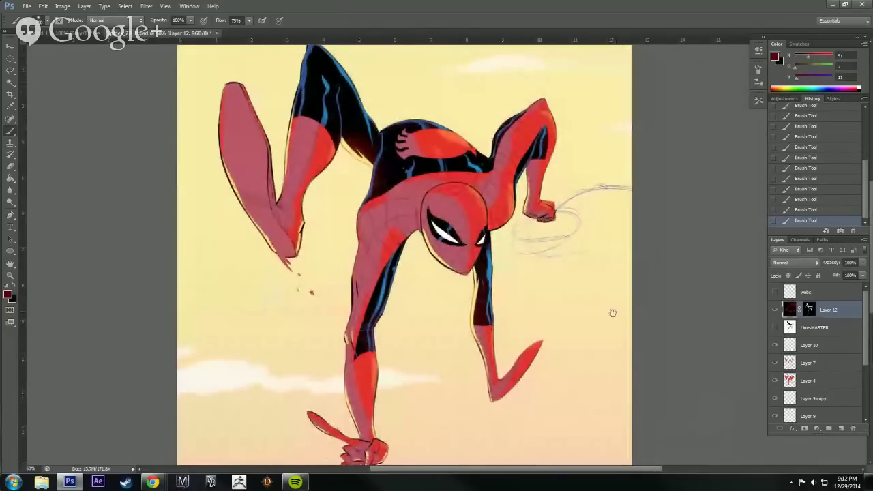
pyautogui.moveTo(614, 312); pyautogui.dragTo(610, 351)
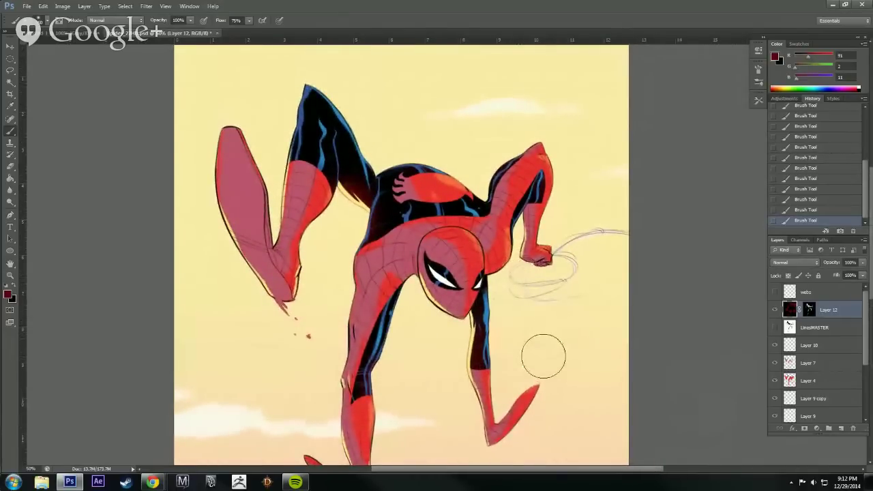
pyautogui.keyDown('alt'); pyautogui.click(577, 305); pyautogui.keyUp('alt')
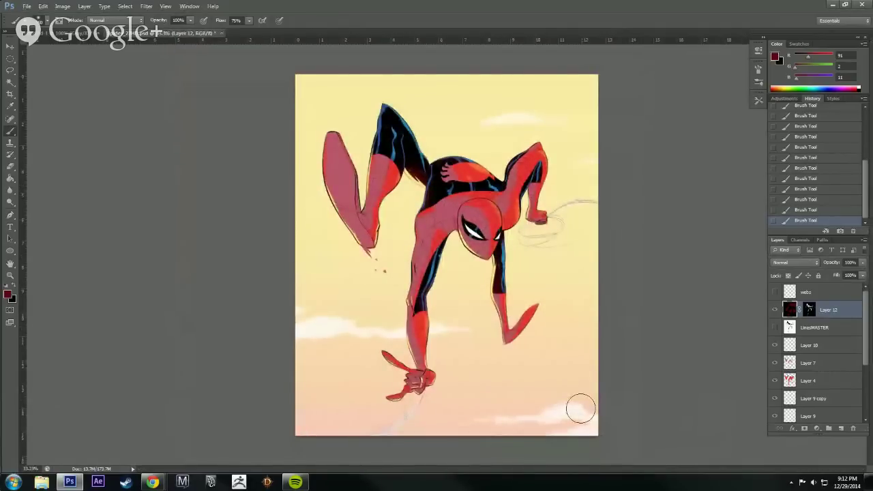
pyautogui.press('r')
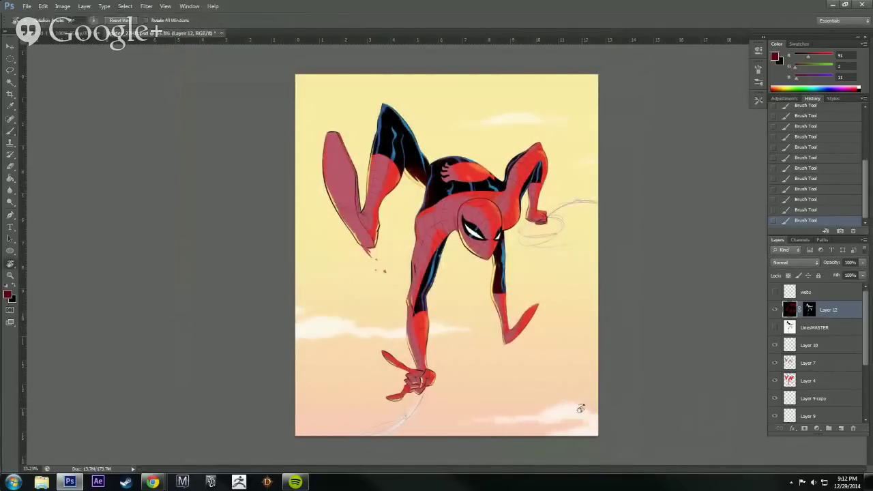
pyautogui.moveTo(668, 347); pyautogui.dragTo(689, 330)
pyautogui.moveTo(691, 350); pyautogui.dragTo(653, 415)
pyautogui.hotkey('ctrl', 's')
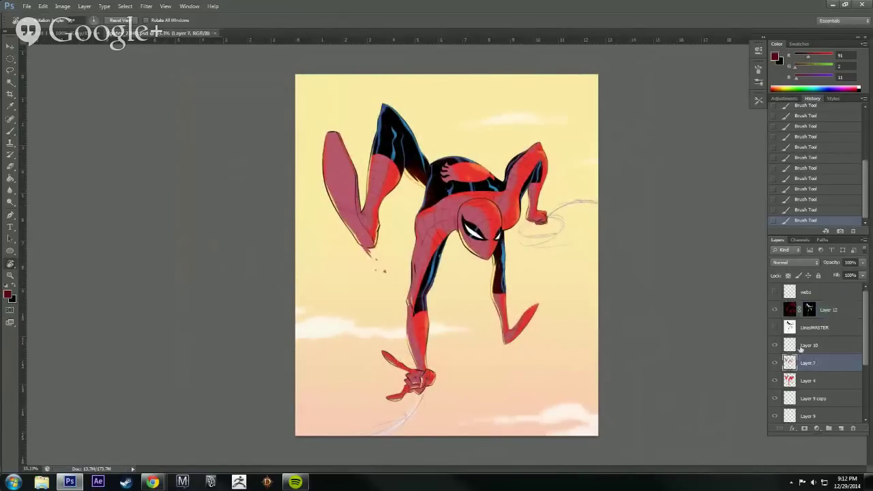
# Duplicate Layer 7 and Layer 4 together and merge the two copies into one layer.
pyautogui.click(812, 365)
pyautogui.click(802, 384)
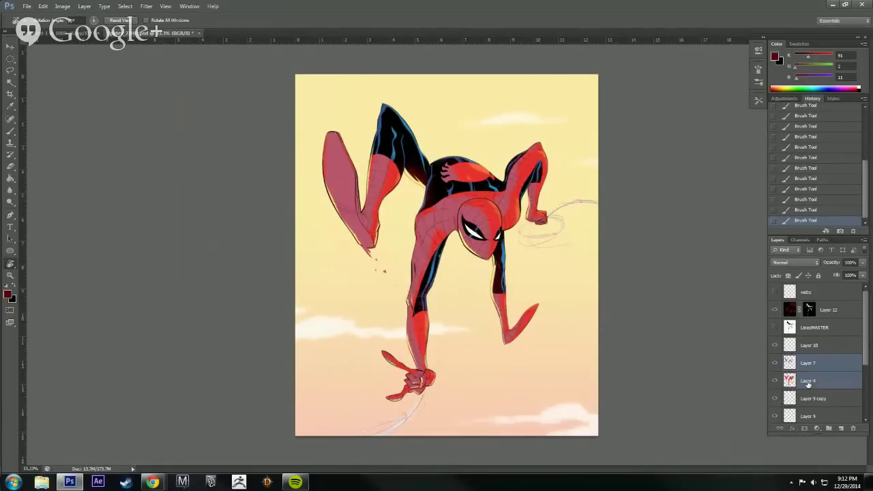
pyautogui.rightClick(824, 378)
pyautogui.click(818, 89)
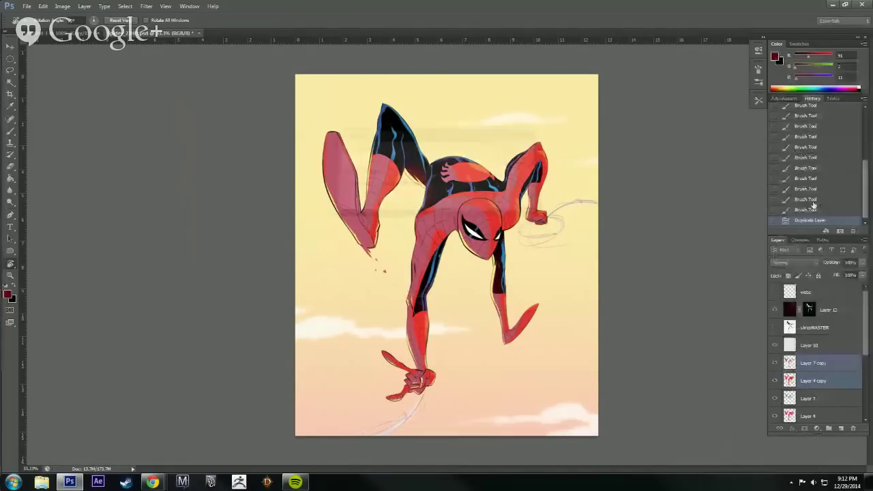
pyautogui.rightClick(816, 363)
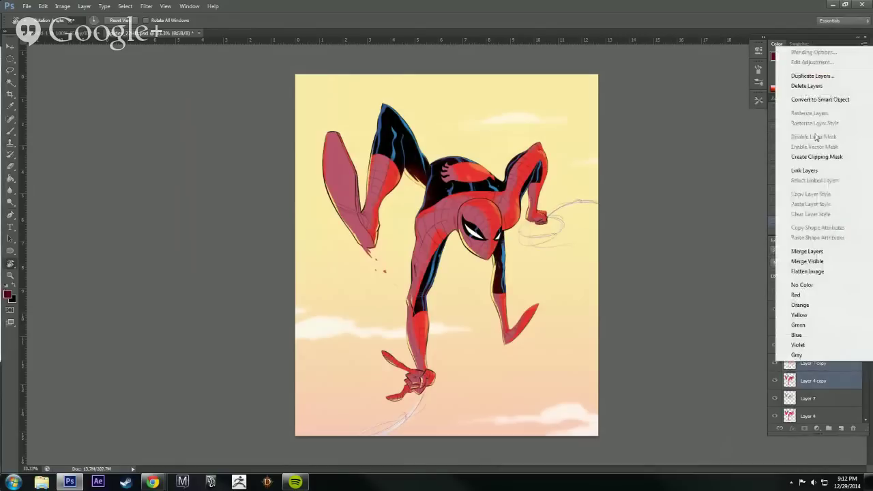
pyautogui.click(812, 250)
# Duplicate the merged suit layer and colorize the duplicate blue with Hue 220, Saturation 39 and slightly lowered Lightness.
pyautogui.rightClick(811, 365)
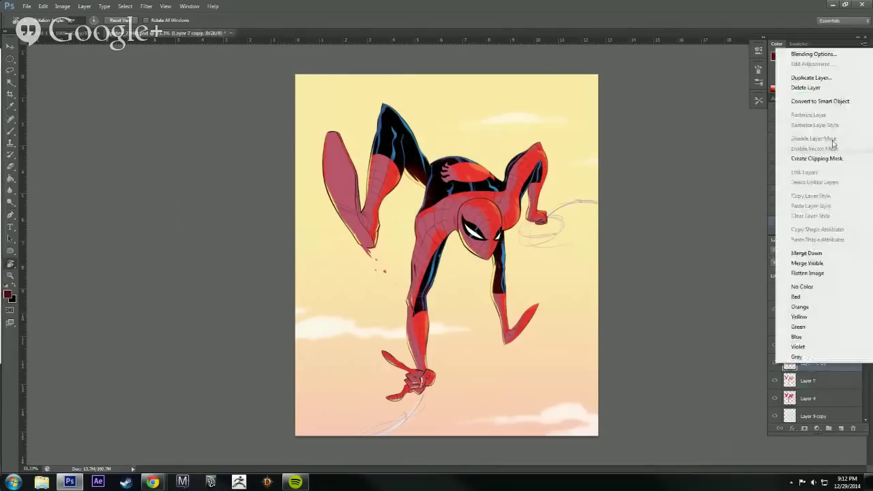
pyautogui.click(812, 78)
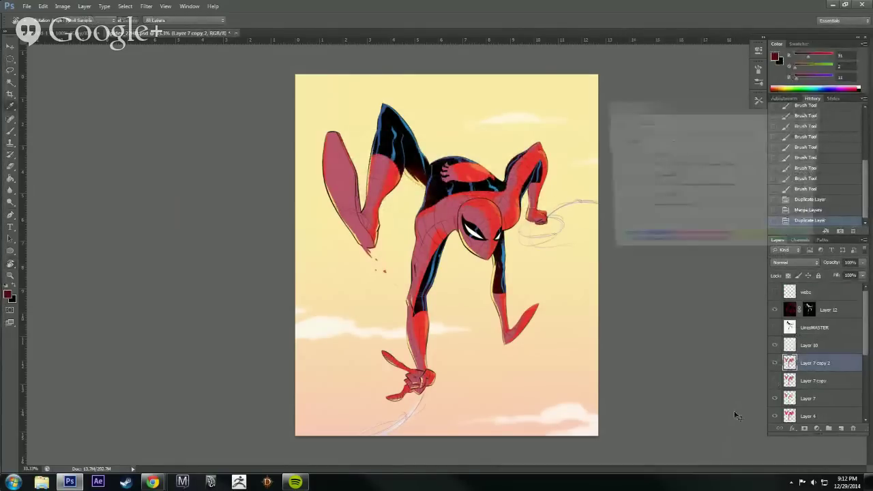
pyautogui.click(786, 219)
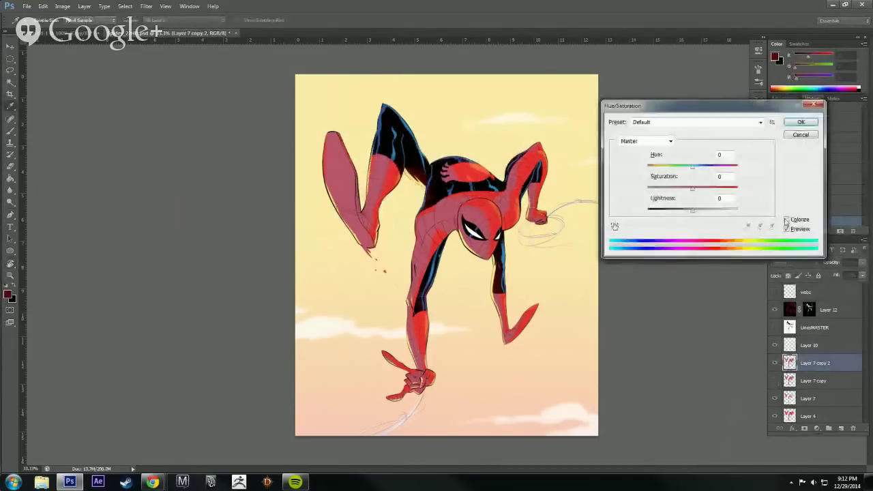
pyautogui.click(702, 166)
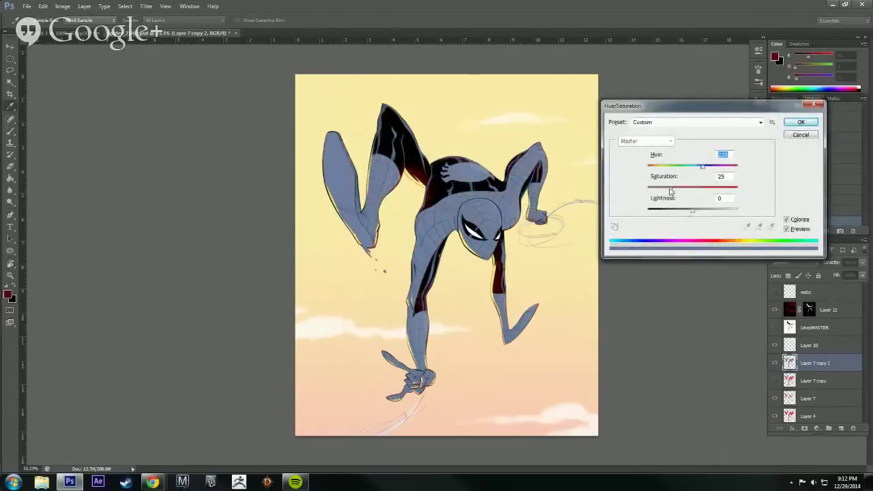
pyautogui.moveTo(670, 192); pyautogui.dragTo(689, 213)
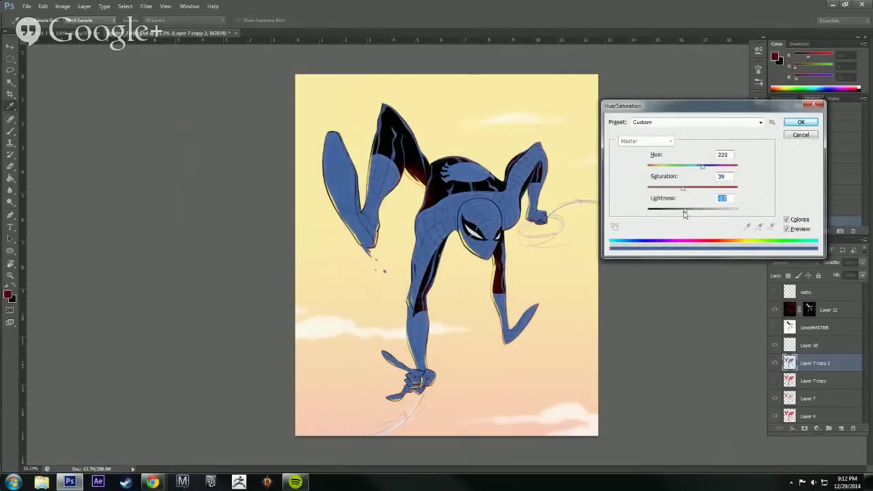
pyautogui.click(801, 122)
# Erase the blue on Layer 7 copy 2 over the bent arm, head and back with a much larger soft eraser.
pyautogui.press('e')
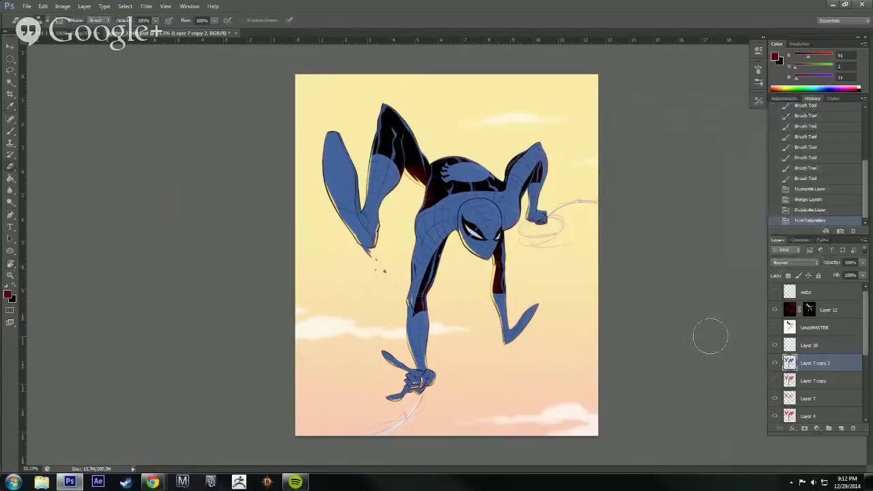
pyautogui.press(']')
pyautogui.press(']')
pyautogui.press(']')
pyautogui.press(']')
pyautogui.press(']')
pyautogui.press(']')
pyautogui.press(']')
pyautogui.press(']')
pyautogui.moveTo(595, 163)
pyautogui.mouseDown()
pyautogui.moveTo(565, 113)
pyautogui.moveTo(529, 157)
pyautogui.moveTo(551, 159)
pyautogui.moveTo(545, 206)
pyautogui.moveTo(574, 247)
pyautogui.mouseUp()
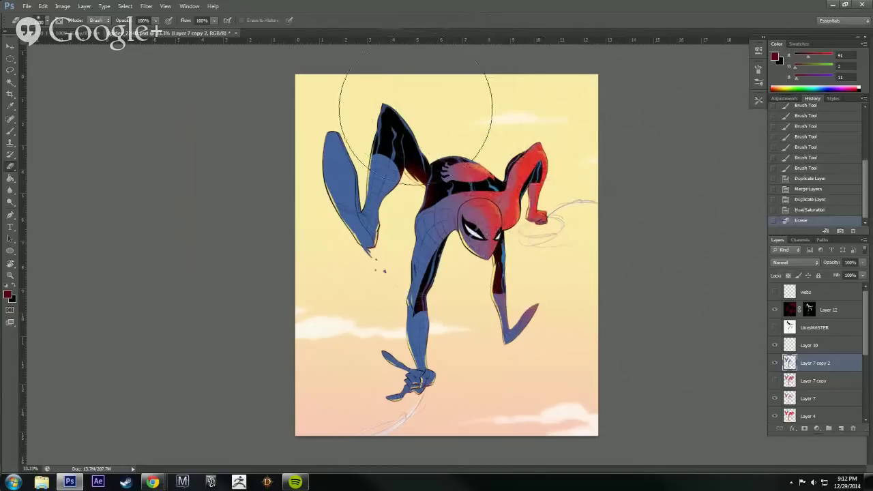
pyautogui.moveTo(464, 176); pyautogui.dragTo(447, 194)
# Erase the blue along the raised calf with a smaller eraser, and along the lower forearm and hand with a larger one.
pyautogui.press('[')
pyautogui.press('[')
pyautogui.press('[')
pyautogui.moveTo(399, 225)
pyautogui.mouseDown()
pyautogui.moveTo(405, 156)
pyautogui.moveTo(430, 164)
pyautogui.moveTo(393, 222)
pyautogui.moveTo(391, 174)
pyautogui.moveTo(396, 195)
pyautogui.moveTo(416, 198)
pyautogui.moveTo(416, 172)
pyautogui.moveTo(475, 111)
pyautogui.moveTo(527, 130)
pyautogui.moveTo(568, 322)
pyautogui.moveTo(572, 297)
pyautogui.moveTo(524, 176)
pyautogui.moveTo(460, 146)
pyautogui.moveTo(495, 132)
pyautogui.moveTo(567, 308)
pyautogui.mouseUp()
pyautogui.press(']')
pyautogui.press(']')
pyautogui.press(']')
pyautogui.press(']')
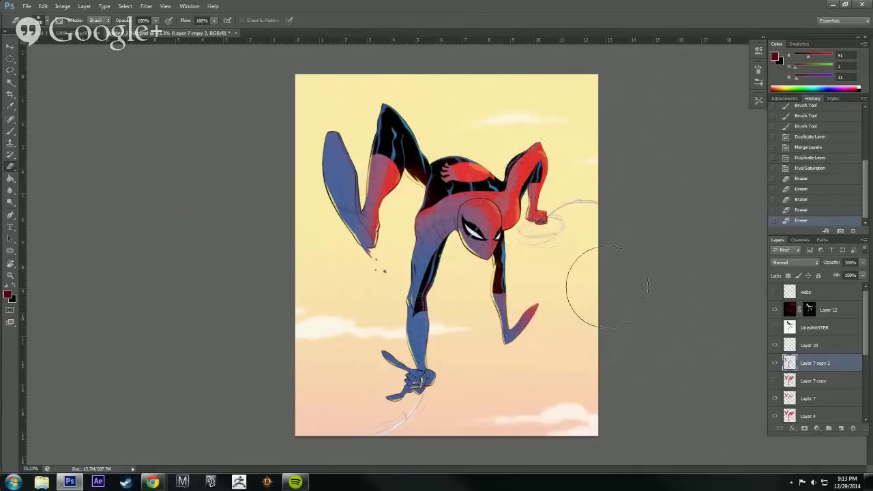
pyautogui.moveTo(462, 364)
pyautogui.mouseDown()
pyautogui.moveTo(454, 344)
pyautogui.moveTo(459, 404)
pyautogui.moveTo(457, 328)
pyautogui.moveTo(487, 265)
pyautogui.mouseUp()
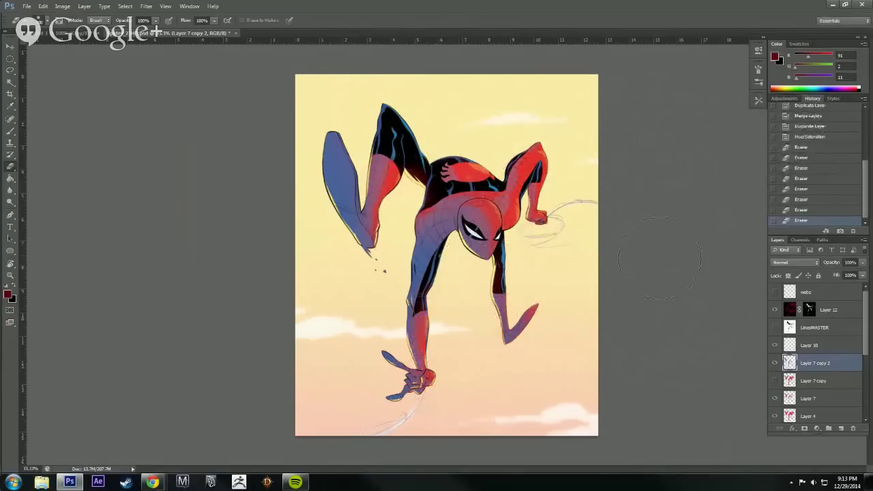
# Lower the opacity of Layer 7 copy 2 to 39% and compare the figure with the blue layer hidden and shown.
pyautogui.click(862, 262)
pyautogui.moveTo(860, 276); pyautogui.dragTo(849, 276)
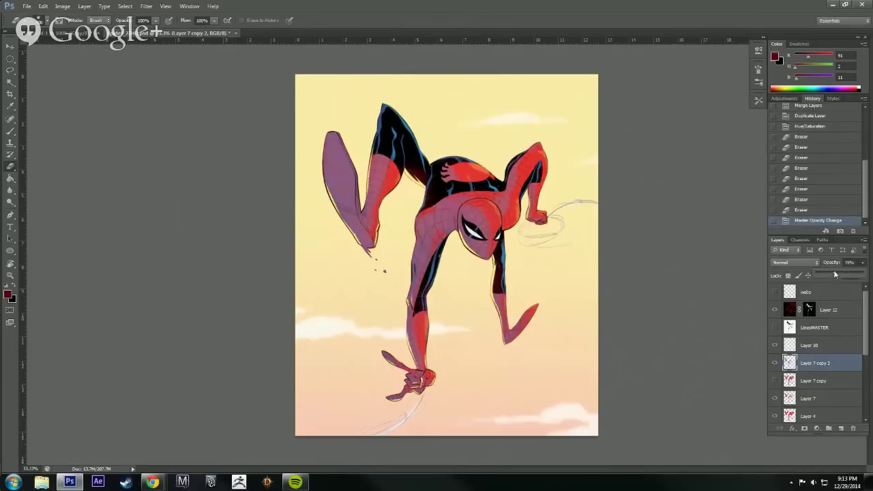
pyautogui.click(775, 363)
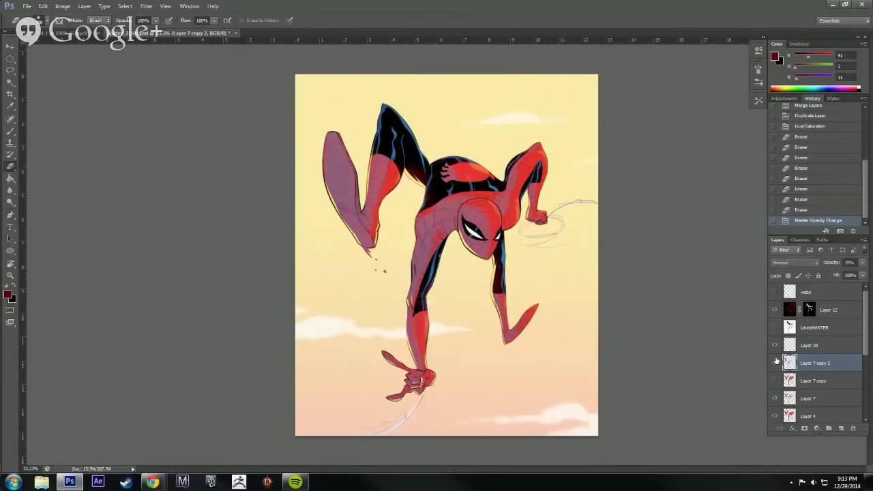
pyautogui.click(774, 363)
pyautogui.hotkey('ctrl', 'u')
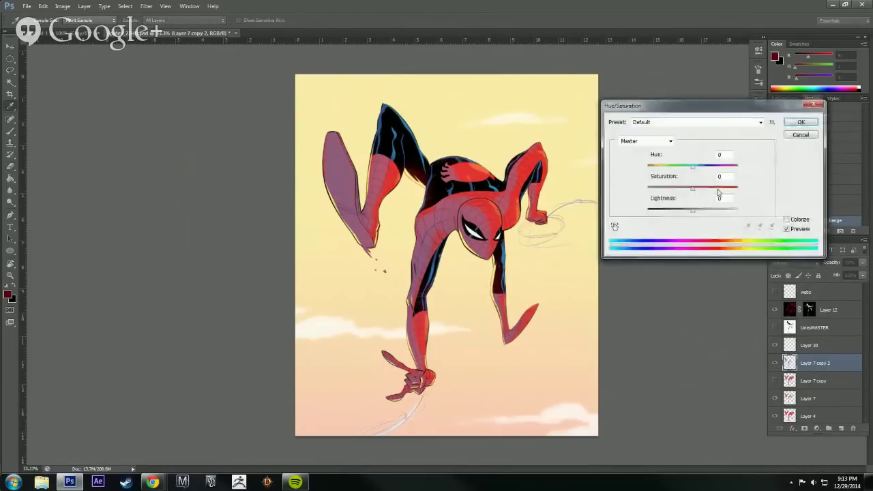
pyautogui.moveTo(702, 191)
pyautogui.mouseDown()
pyautogui.moveTo(727, 191)
pyautogui.moveTo(709, 192)
pyautogui.mouseUp()
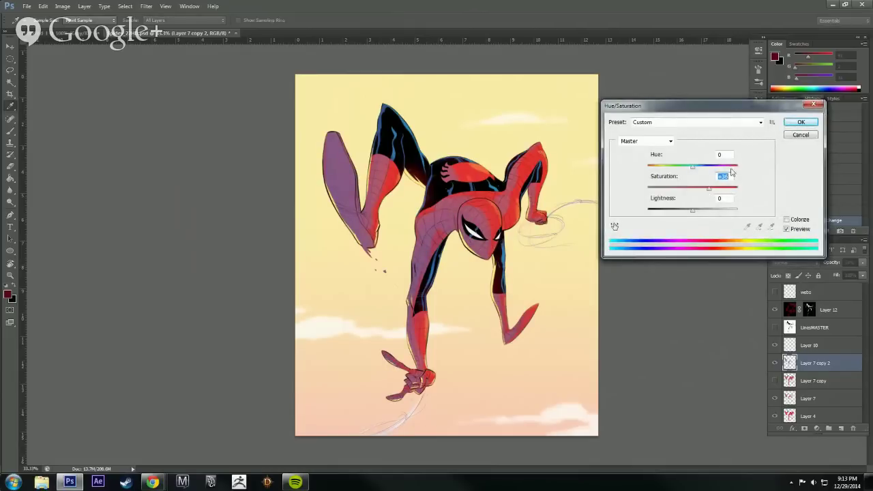
pyautogui.click(804, 125)
pyautogui.click(811, 136)
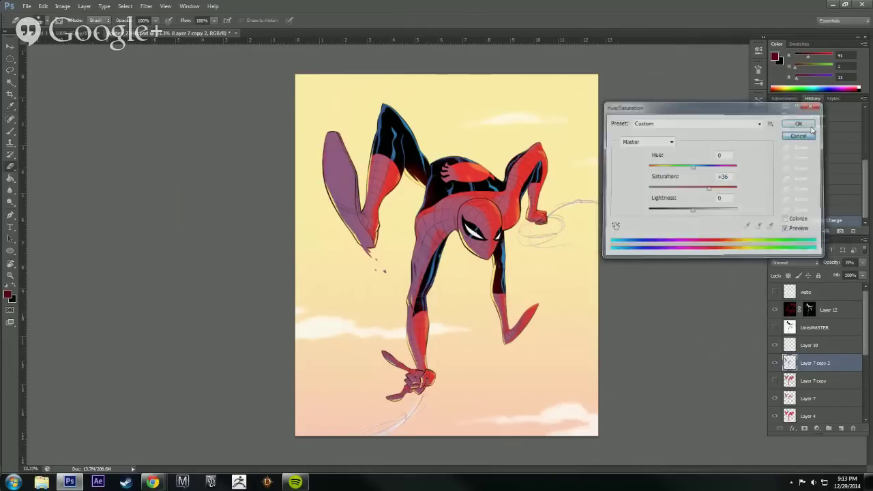
# Reduce the opacity of Layer 7 copy 2 slightly further, leaving its blend mode at Normal.
pyautogui.click(800, 263)
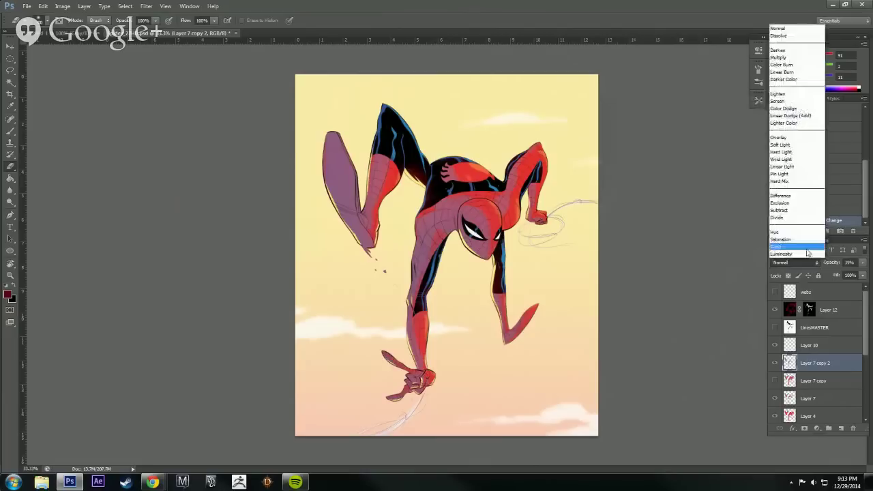
pyautogui.click(783, 365)
pyautogui.click(864, 263)
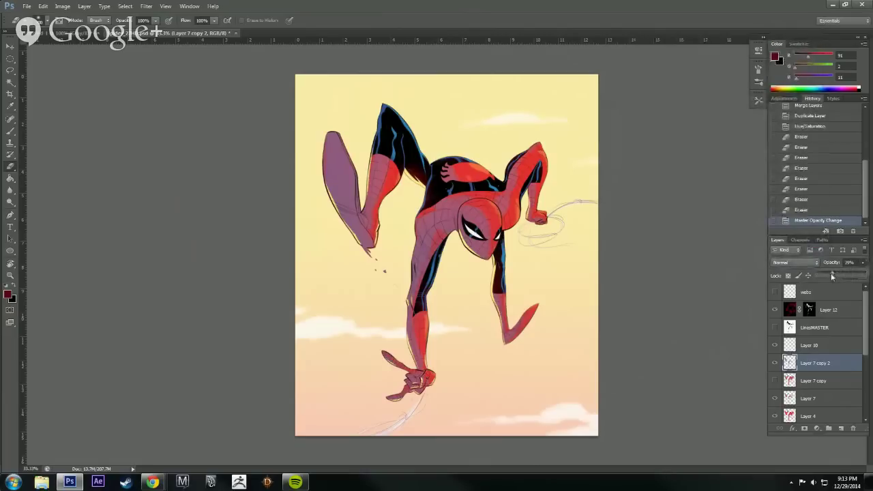
pyautogui.moveTo(830, 273); pyautogui.dragTo(828, 273)
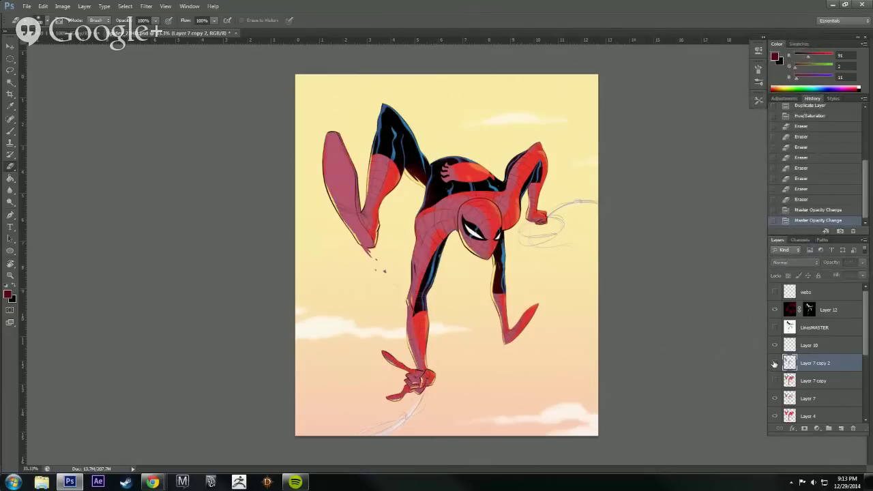
# Duplicate the hidden Layer 7 copy, move the duplicate above Layer 7 copy 2 and show it.
pyautogui.click(813, 381)
pyautogui.rightClick(813, 381)
pyautogui.click(812, 81)
pyautogui.press('Return')
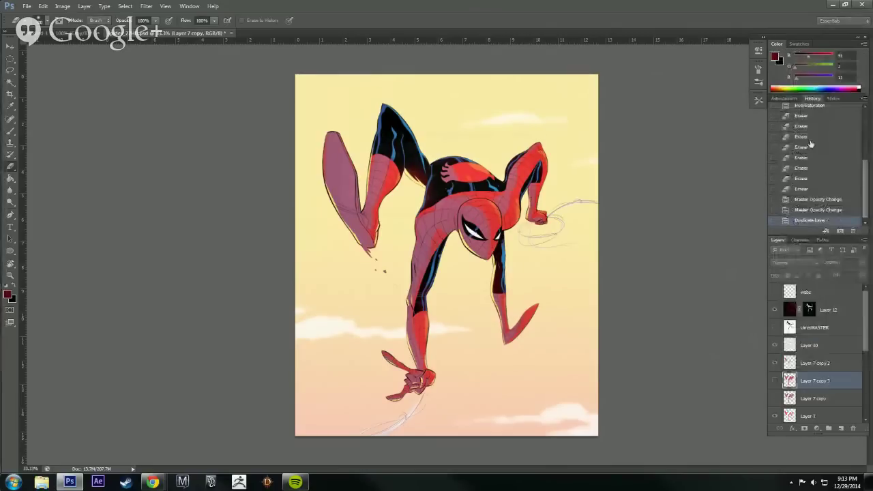
pyautogui.moveTo(804, 380); pyautogui.dragTo(790, 363)
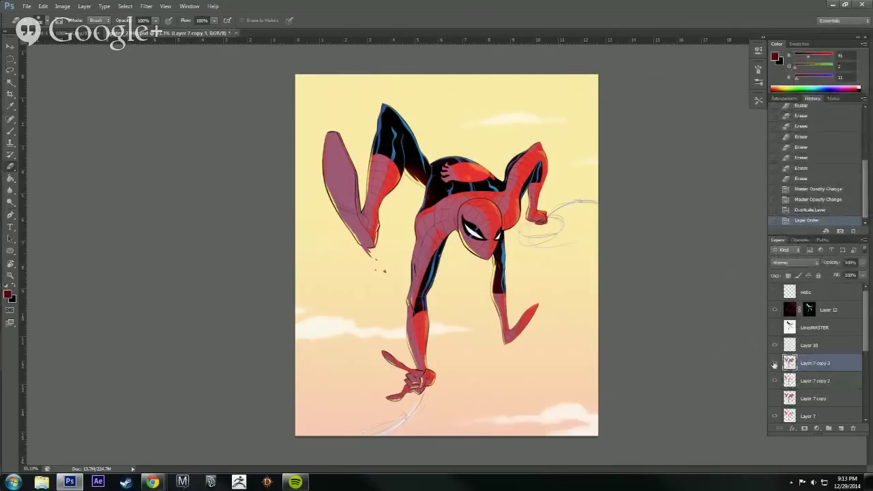
# Colorize Layer 7 copy 3 pink with Hue about 335, strongly raised Saturation and Lightness +16.
pyautogui.hotkey('ctrl', 'u')
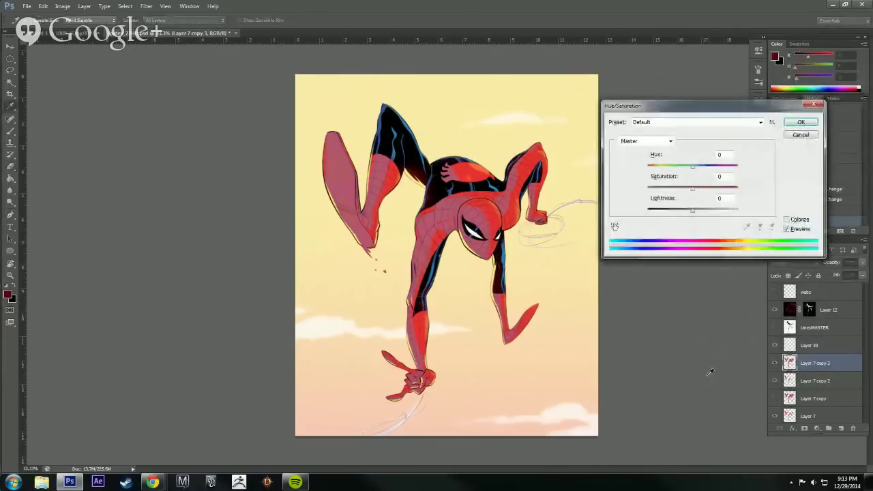
pyautogui.click(787, 219)
pyautogui.click(660, 167)
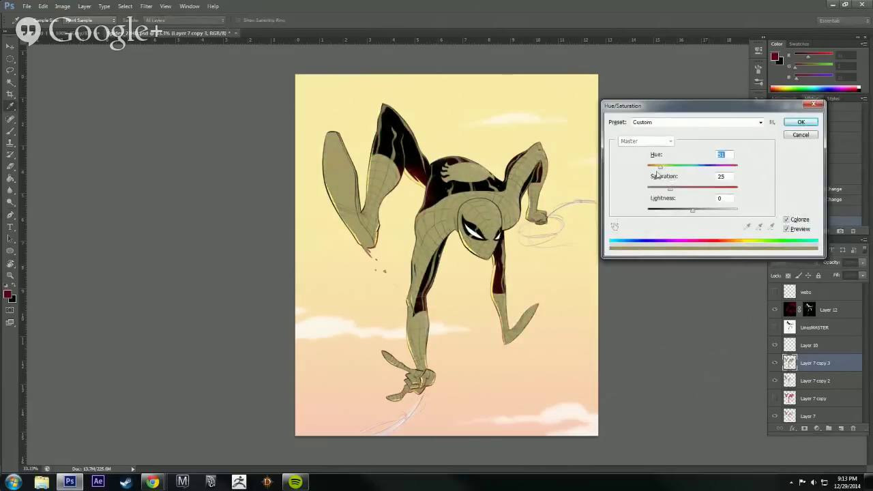
pyautogui.moveTo(657, 175); pyautogui.dragTo(698, 211)
pyautogui.click(672, 190)
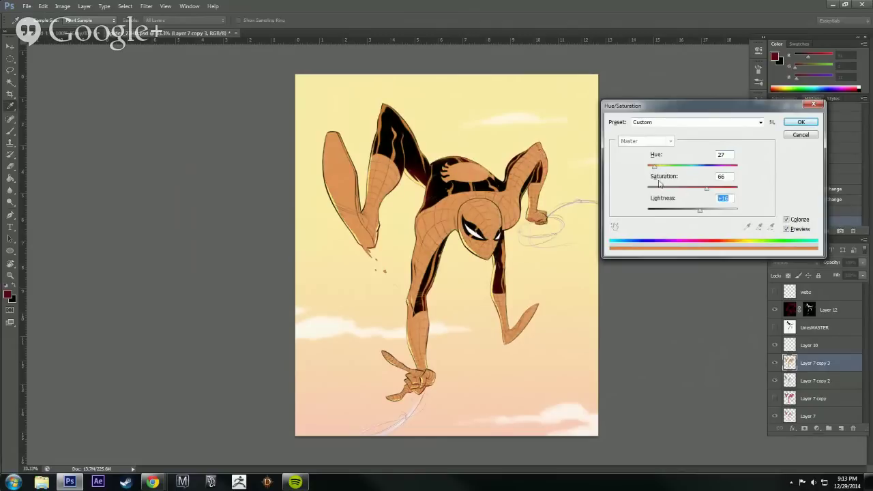
pyautogui.moveTo(654, 167); pyautogui.dragTo(719, 190)
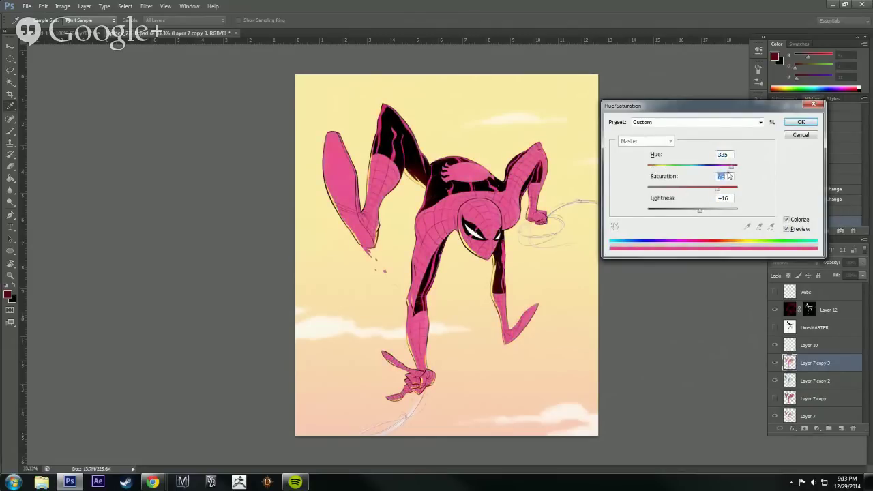
pyautogui.click(731, 170)
pyautogui.click(720, 190)
pyautogui.click(802, 122)
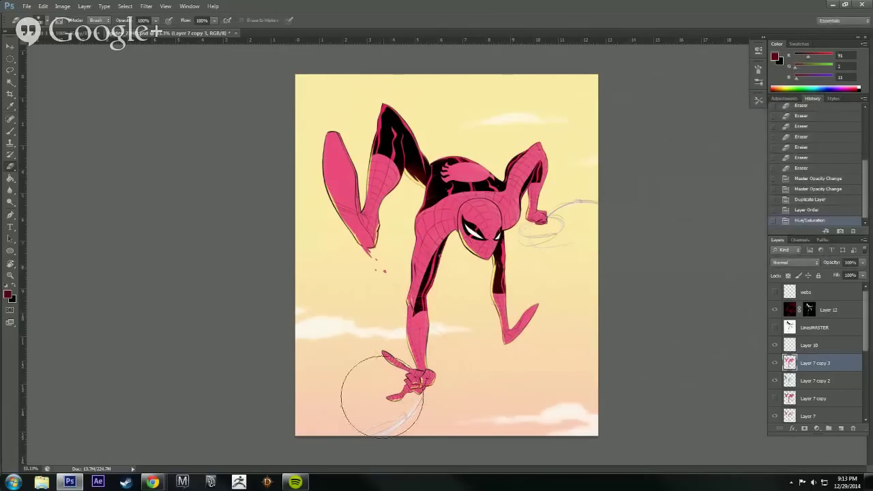
# Erase much of the pink on Layer 7 copy 3 from the lower arm, chest and outer edge of the raised foot using a large soft eraser.
pyautogui.moveTo(382, 394)
pyautogui.mouseDown()
pyautogui.moveTo(392, 372)
pyautogui.moveTo(389, 321)
pyautogui.moveTo(398, 385)
pyautogui.moveTo(389, 362)
pyautogui.moveTo(386, 369)
pyautogui.moveTo(415, 298)
pyautogui.mouseUp()
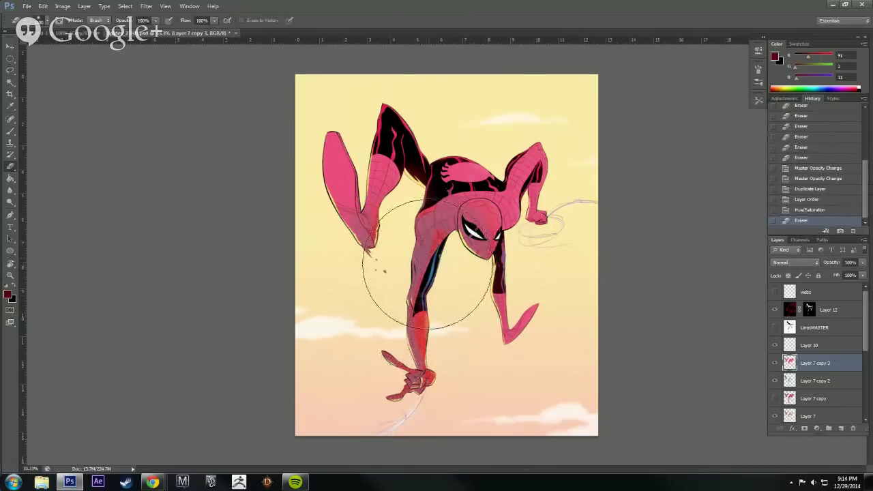
pyautogui.moveTo(428, 263)
pyautogui.mouseDown()
pyautogui.moveTo(401, 355)
pyautogui.moveTo(383, 374)
pyautogui.moveTo(327, 326)
pyautogui.mouseUp()
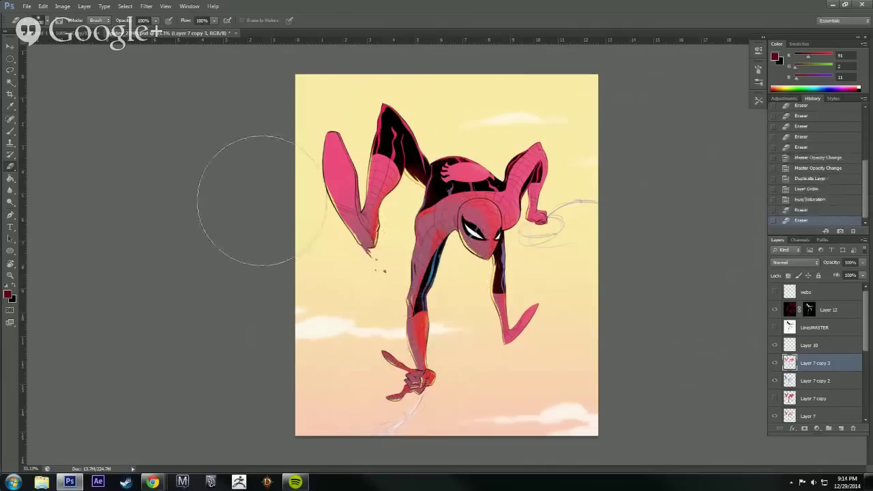
pyautogui.moveTo(262, 200); pyautogui.dragTo(273, 242)
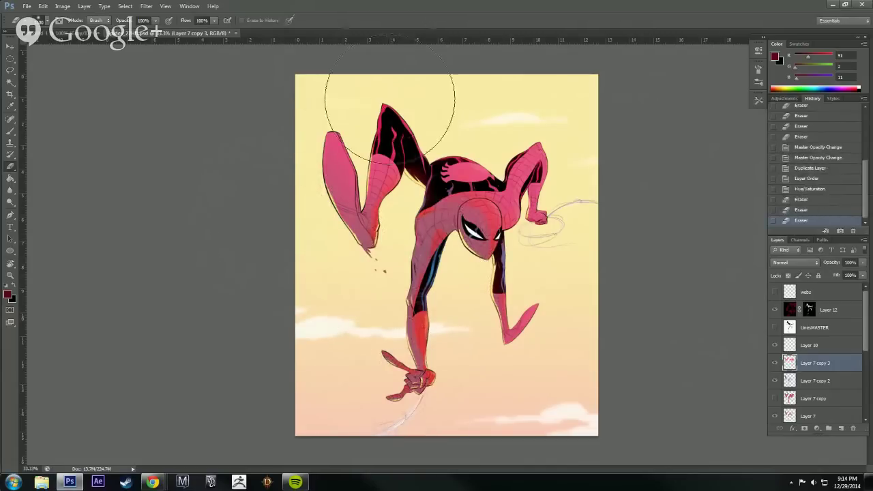
# With a smaller eraser, remove pink from the raised leg, the back emblem and the far shoulder and arm on Layer 7 copy 3.
pyautogui.press('[')
pyautogui.press('[')
pyautogui.press('[')
pyautogui.press('[')
pyautogui.press('[')
pyautogui.press('[')
pyautogui.press('[')
pyautogui.moveTo(393, 175)
pyautogui.mouseDown()
pyautogui.moveTo(382, 144)
pyautogui.moveTo(375, 164)
pyautogui.mouseUp()
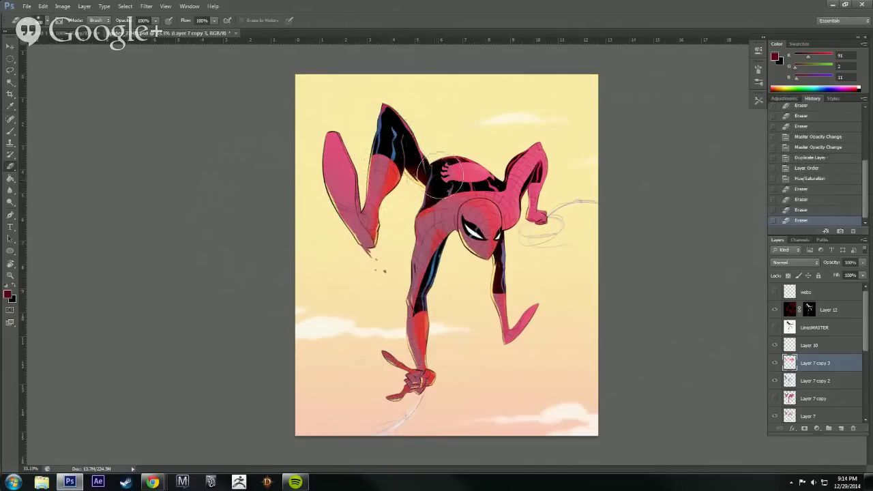
pyautogui.moveTo(440, 176)
pyautogui.mouseDown()
pyautogui.moveTo(457, 148)
pyautogui.moveTo(457, 178)
pyautogui.mouseUp()
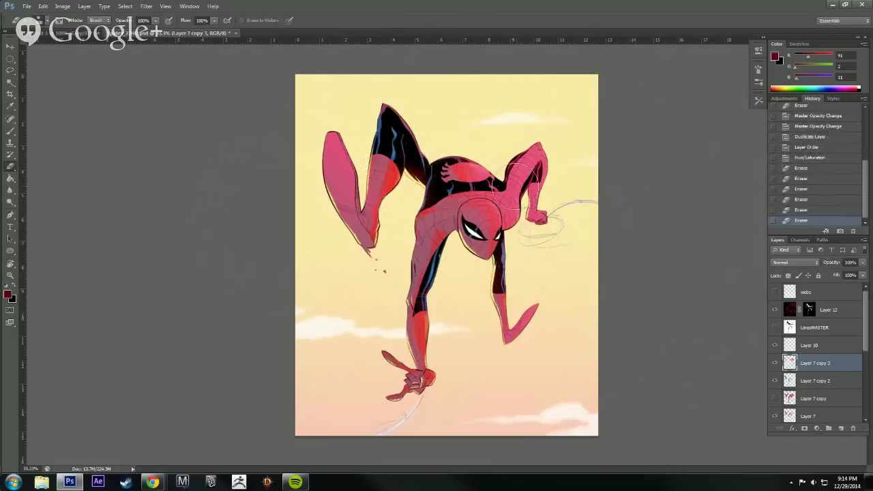
pyautogui.moveTo(516, 186)
pyautogui.mouseDown()
pyautogui.moveTo(551, 155)
pyautogui.moveTo(535, 191)
pyautogui.moveTo(535, 171)
pyautogui.mouseUp()
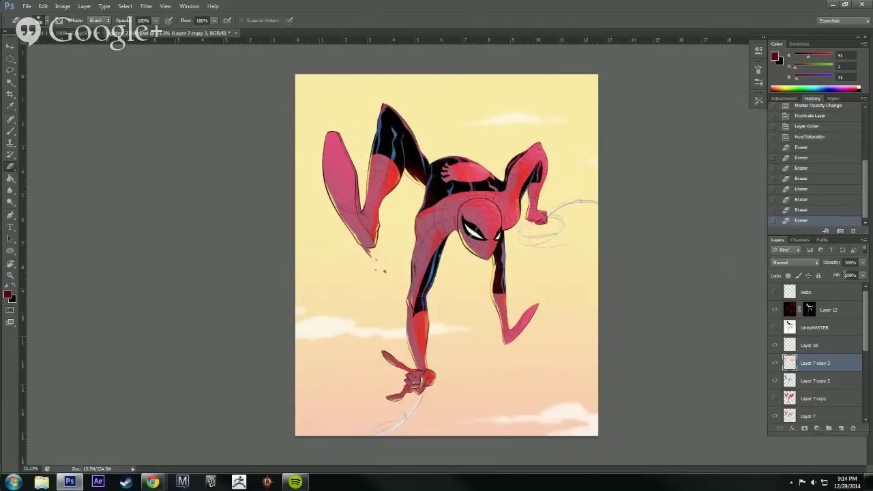
# Erase more pink along the raised foot and lower the opacity of Layer 7 copy 3 to 47%.
pyautogui.click(864, 264)
pyautogui.moveTo(862, 273); pyautogui.dragTo(847, 274)
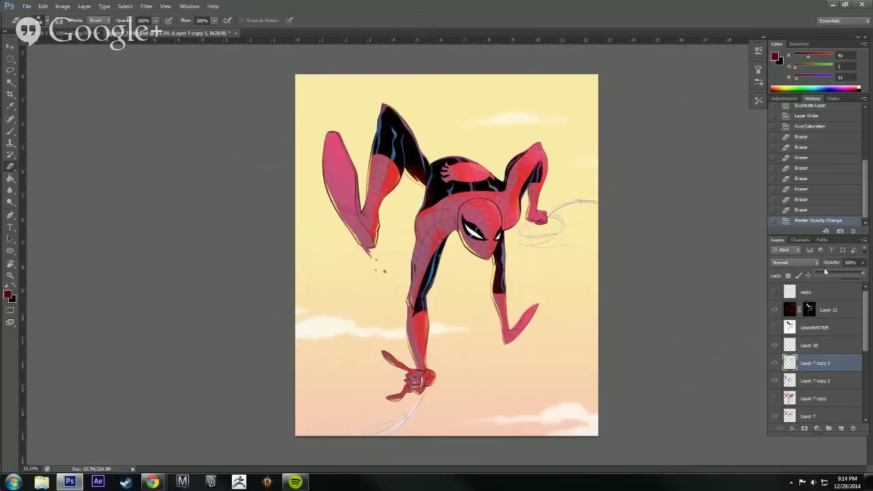
pyautogui.moveTo(315, 190); pyautogui.dragTo(312, 169)
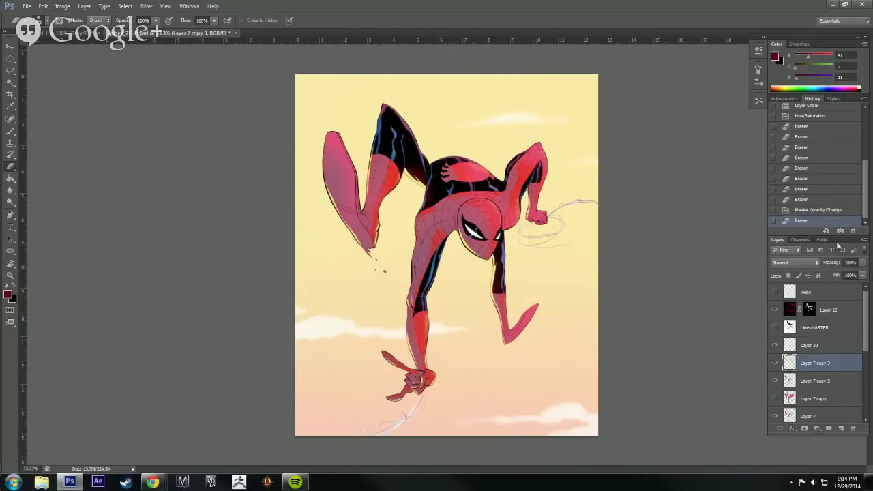
pyautogui.click(863, 262)
pyautogui.moveTo(862, 274); pyautogui.dragTo(850, 275)
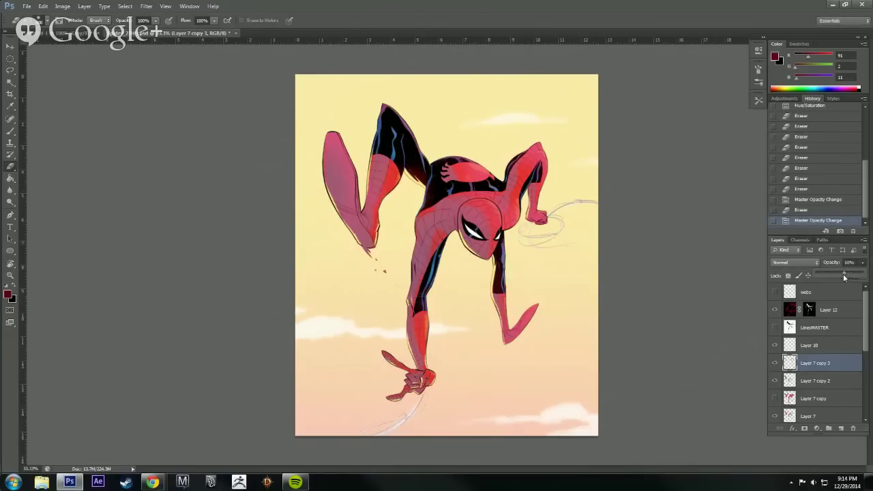
pyautogui.click(773, 363)
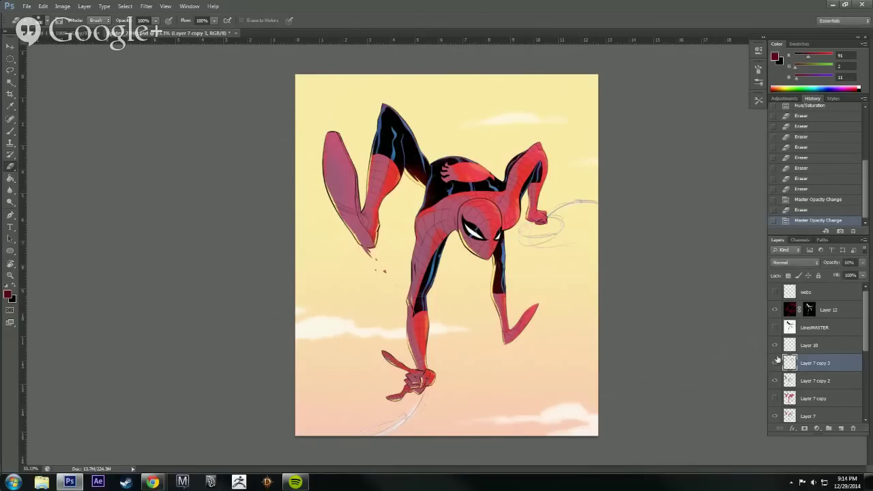
pyautogui.click(863, 263)
pyautogui.moveTo(847, 273); pyautogui.dragTo(841, 274)
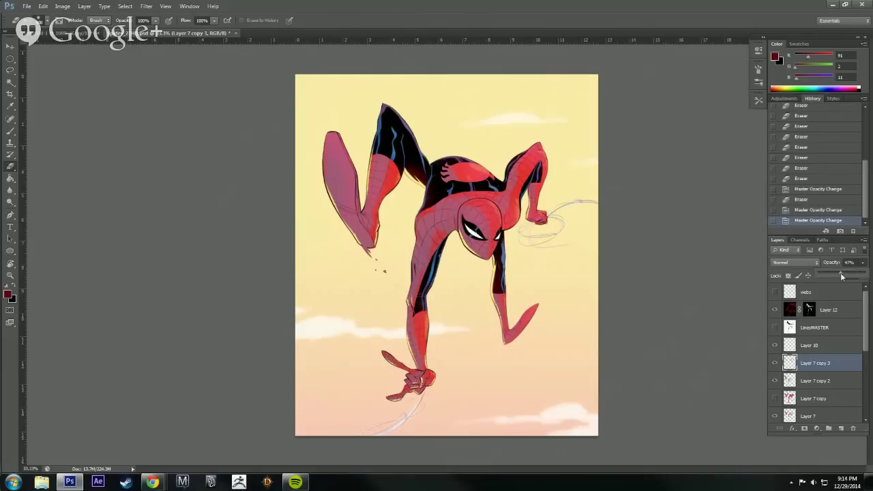
pyautogui.click(779, 293)
# Examine the overall suit colouring from a reduced size and with the canvas tilted in both directions.
pyautogui.press('b')
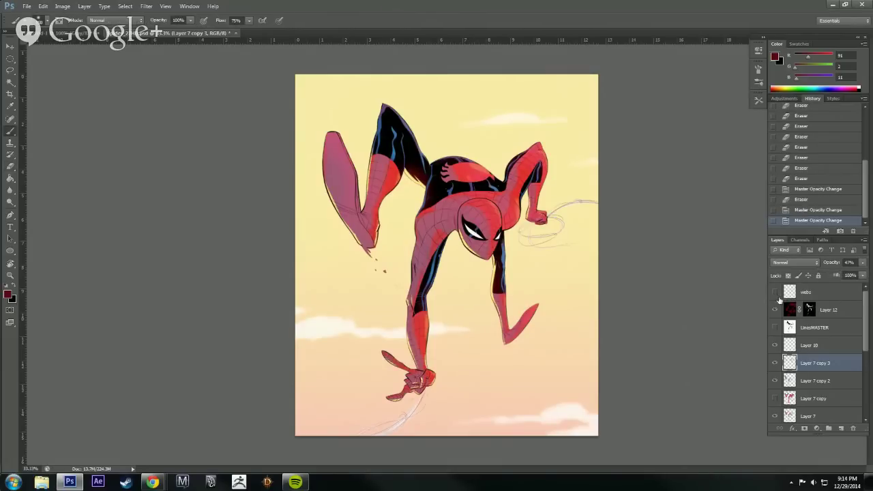
pyautogui.keyDown('alt'); pyautogui.click(658, 350); pyautogui.keyUp('alt')
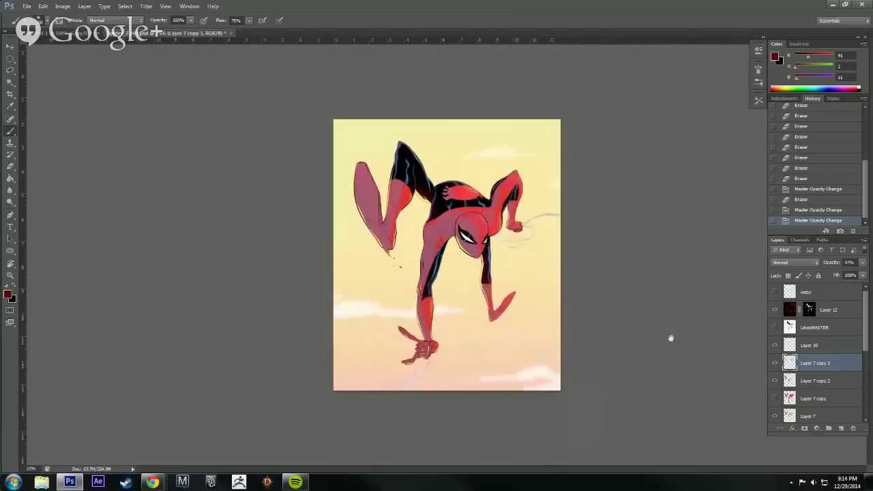
pyautogui.press('r')
pyautogui.moveTo(659, 374); pyautogui.dragTo(668, 346)
pyautogui.hotkey('ctrl', '+')
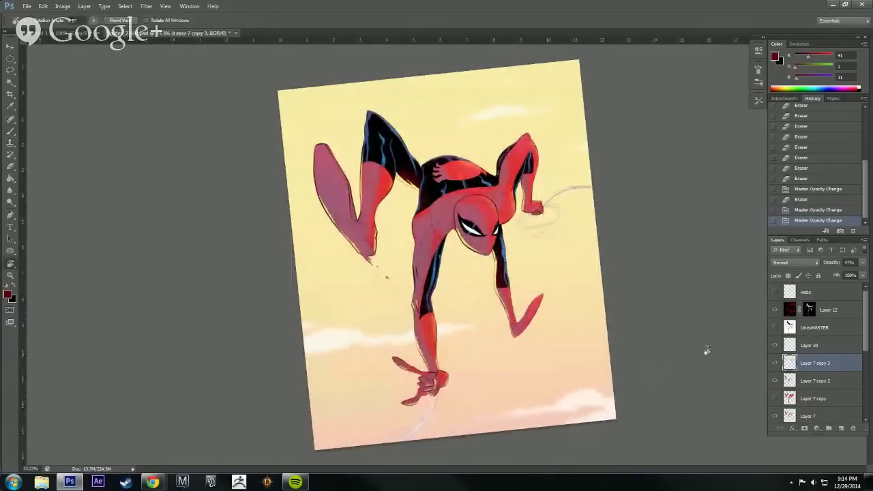
pyautogui.moveTo(705, 353); pyautogui.dragTo(607, 393)
pyautogui.press('Escape')
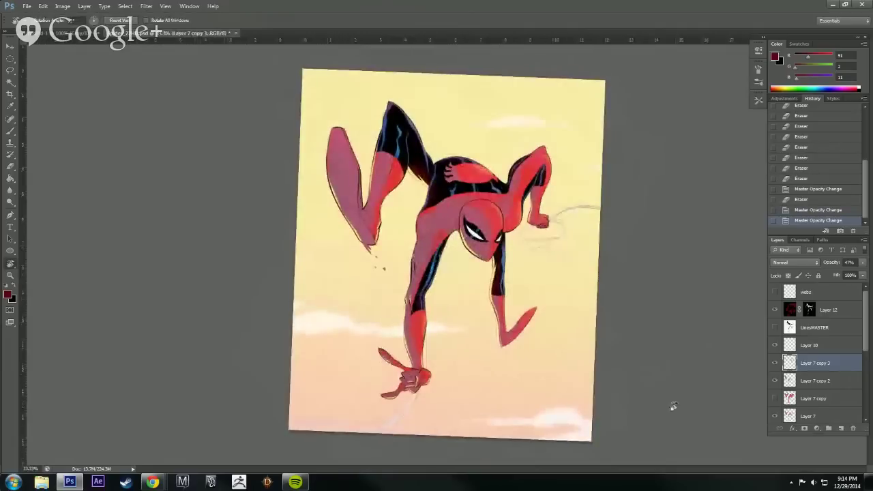
pyautogui.hotkey('ctrl', 'u')
pyautogui.moveTo(692, 187); pyautogui.dragTo(703, 212)
pyautogui.moveTo(709, 188); pyautogui.dragTo(726, 192)
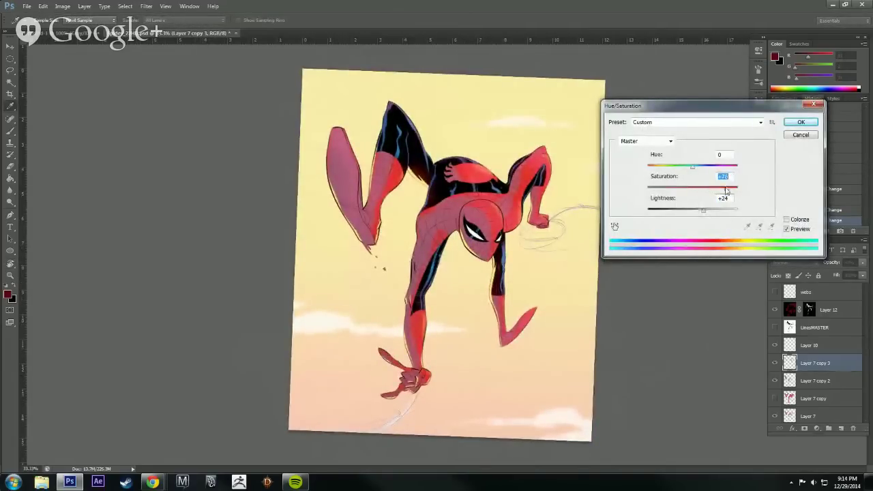
pyautogui.click(800, 135)
# Raise the opacity of Layer 7 copy 3 to 65%, shift its hue slightly negative and compare the history states before and after.
pyautogui.click(862, 263)
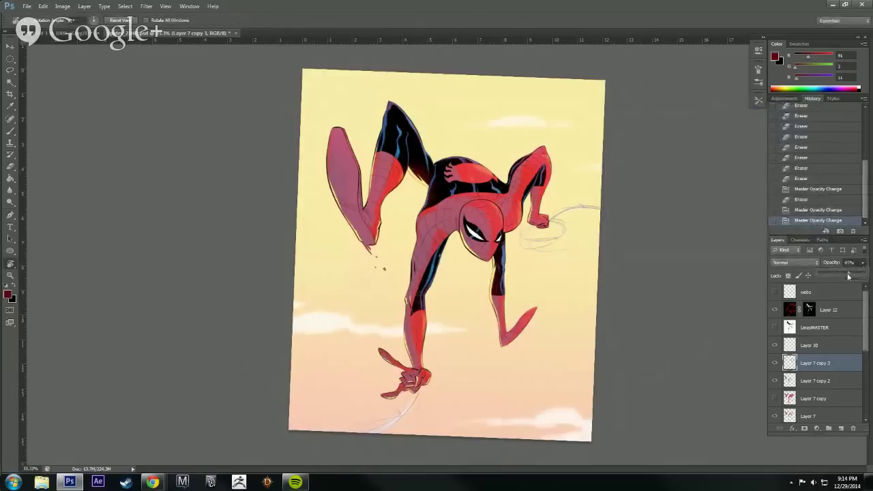
pyautogui.click(848, 276)
pyautogui.hotkey('ctrl', 'u')
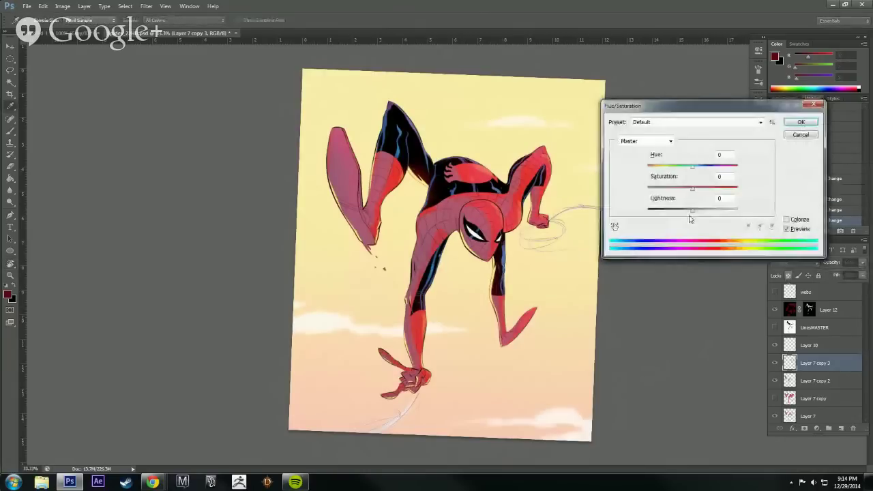
pyautogui.moveTo(693, 165)
pyautogui.mouseDown()
pyautogui.moveTo(678, 170)
pyautogui.moveTo(700, 169)
pyautogui.moveTo(692, 169)
pyautogui.mouseUp()
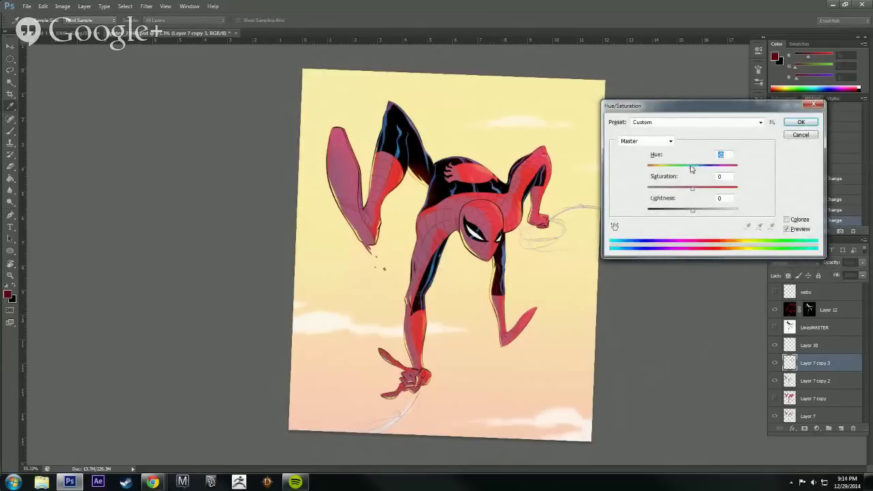
pyautogui.click(797, 122)
pyautogui.click(823, 212)
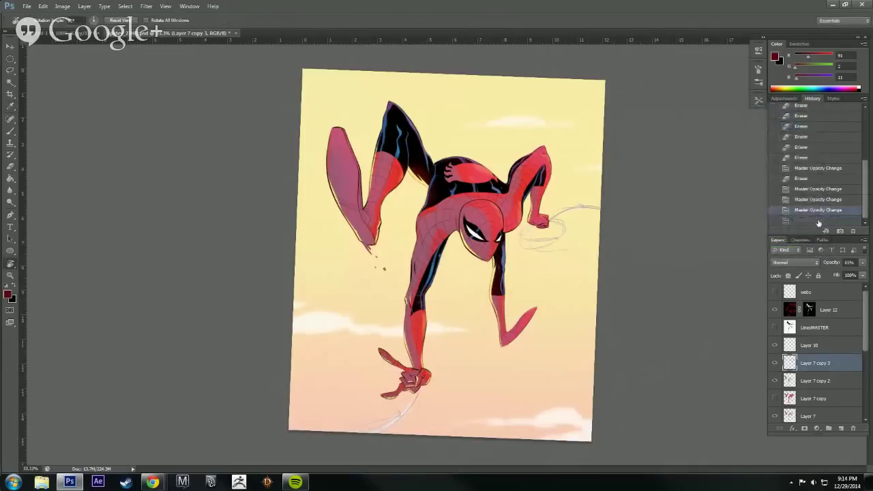
pyautogui.click(819, 221)
# Compare the figure with the Layer 7 copy 2 and Layer 7 copy 3 tints hidden and shown.
pyautogui.moveTo(676, 312); pyautogui.dragTo(687, 302)
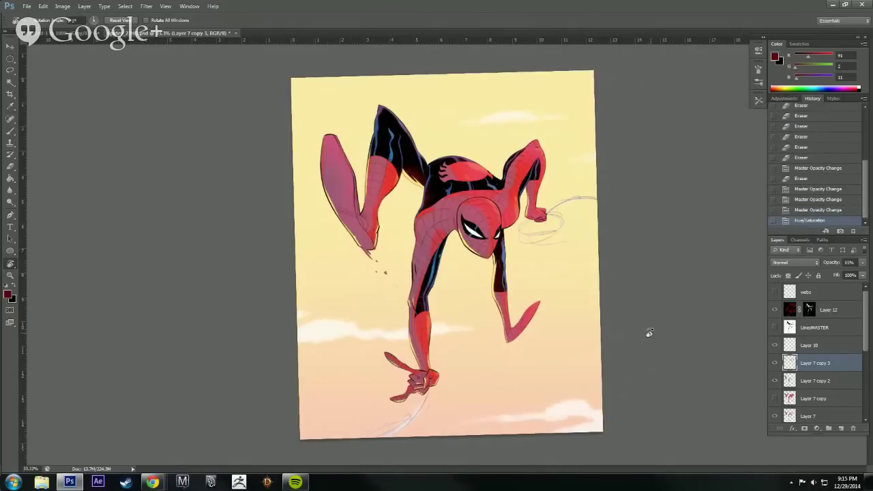
pyautogui.click(775, 364)
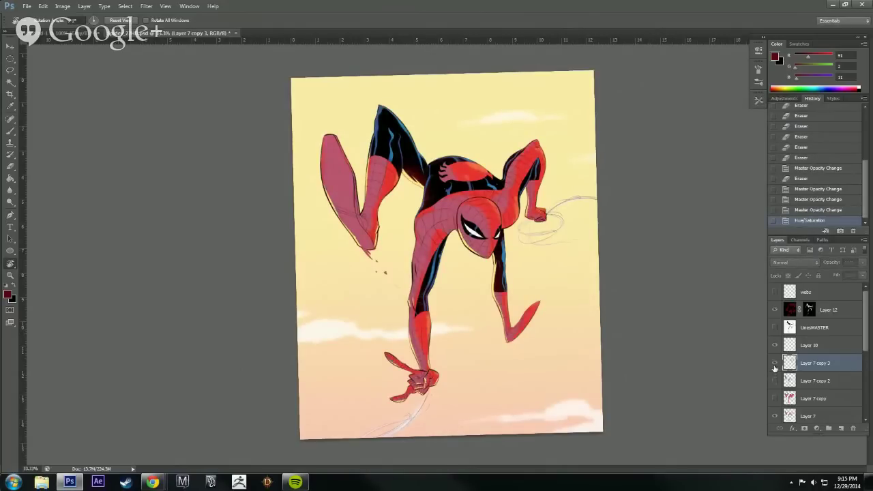
pyautogui.click(775, 366)
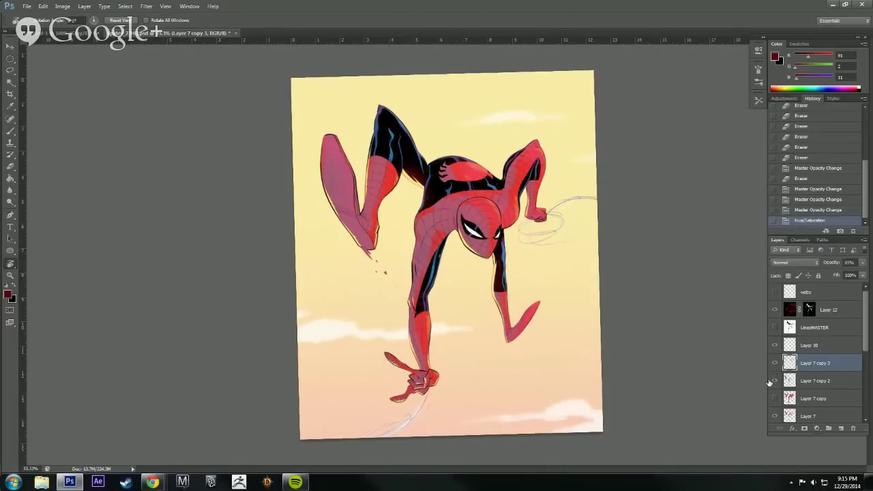
# Set the opacity of Layer 7 copy 2 to about 28% and that of Layer 7 copy 3 to 47%.
pyautogui.click(809, 382)
pyautogui.click(863, 263)
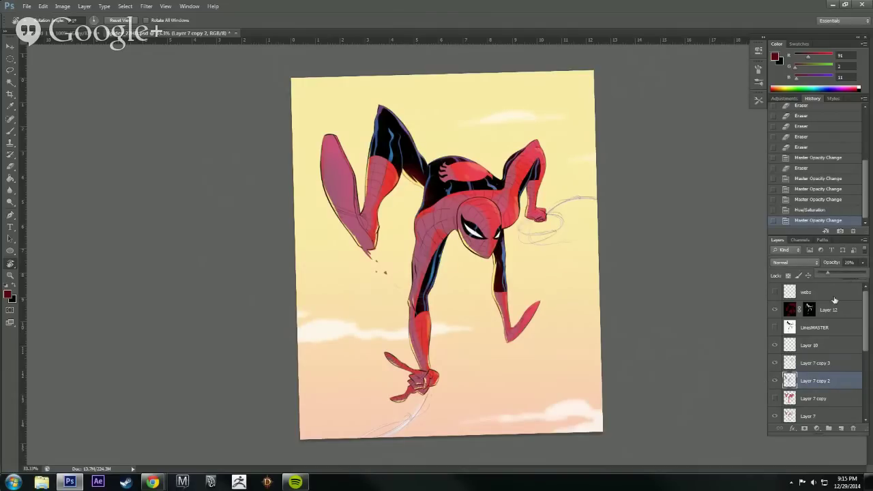
pyautogui.click(825, 367)
pyautogui.click(863, 263)
pyautogui.moveTo(850, 276); pyautogui.dragTo(856, 277)
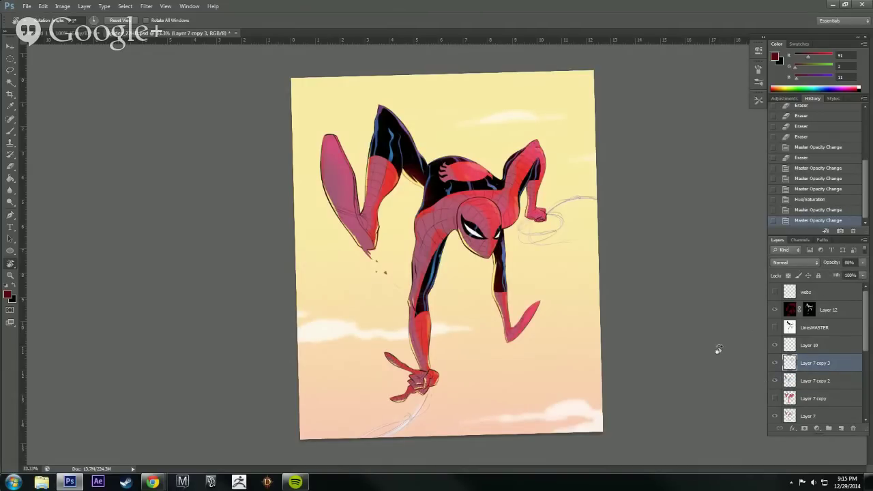
pyautogui.moveTo(717, 349); pyautogui.dragTo(835, 275)
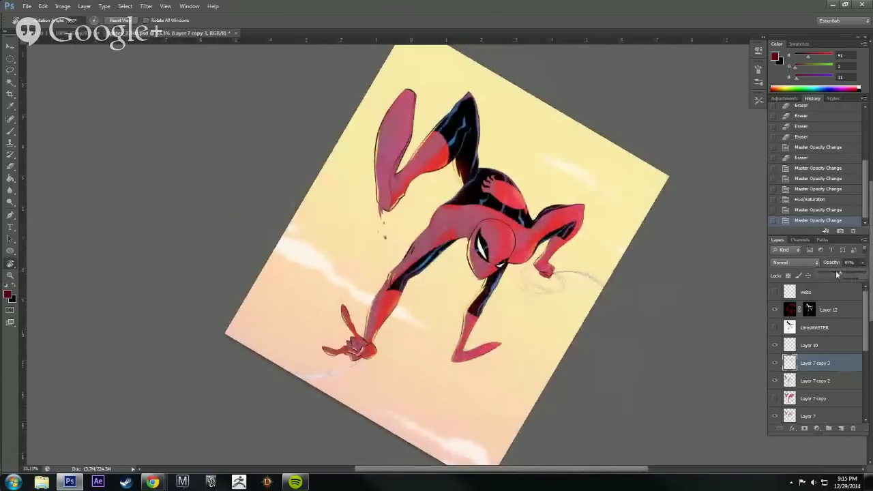
# Check the balance of the blue and pink tints with the canvas turned back upright and at thumbnail size.
pyautogui.moveTo(631, 410); pyautogui.dragTo(675, 318)
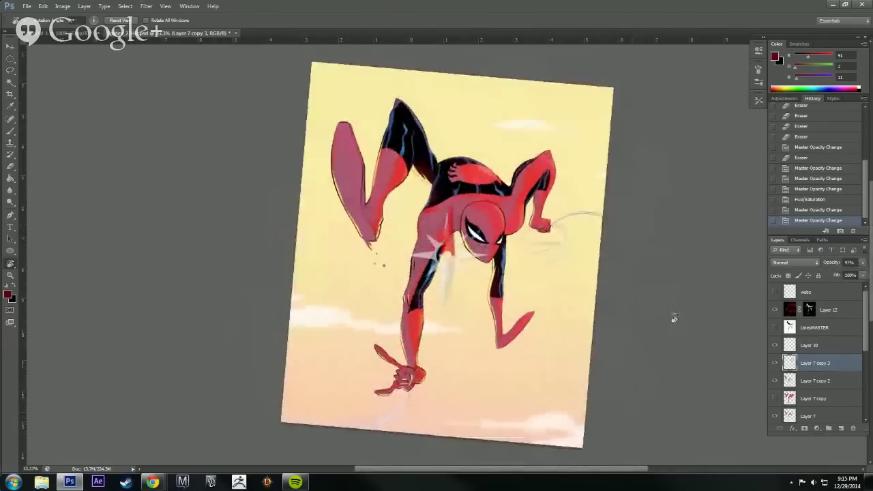
pyautogui.press('Escape')
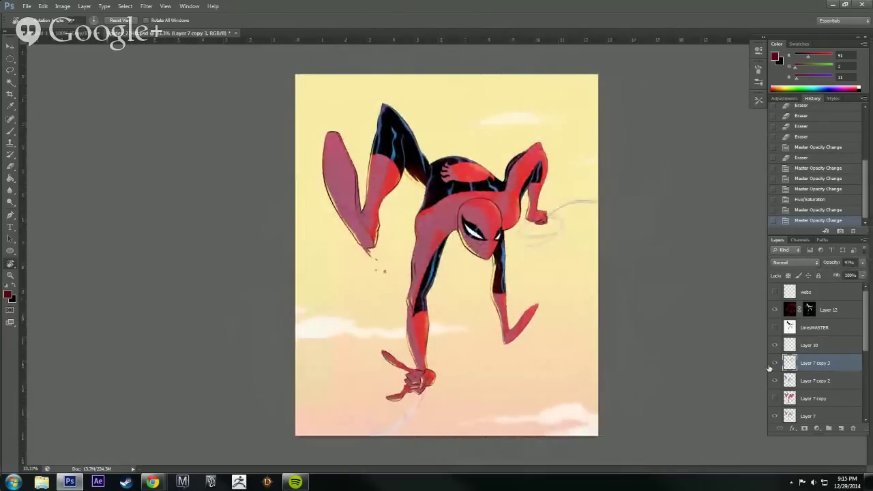
pyautogui.hotkey('ctrl', '-')
pyautogui.hotkey('ctrl', '-')
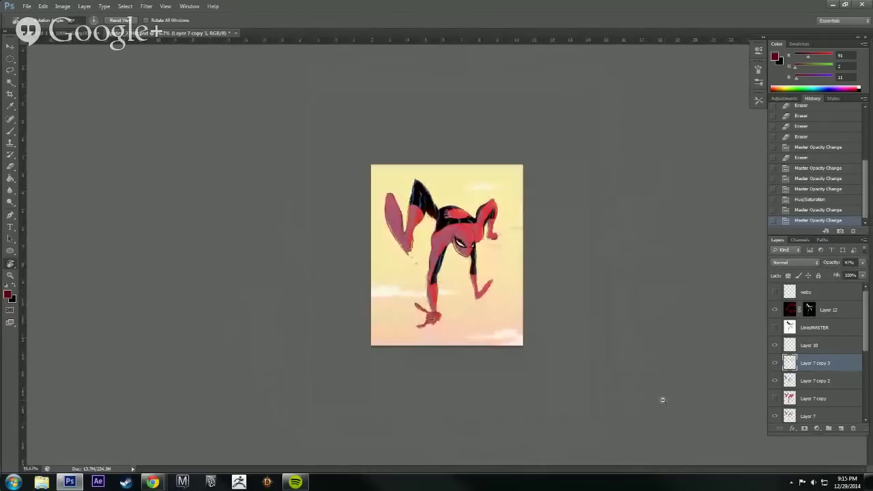
pyautogui.hotkey('ctrl', '+')
pyautogui.hotkey('ctrl', '+')
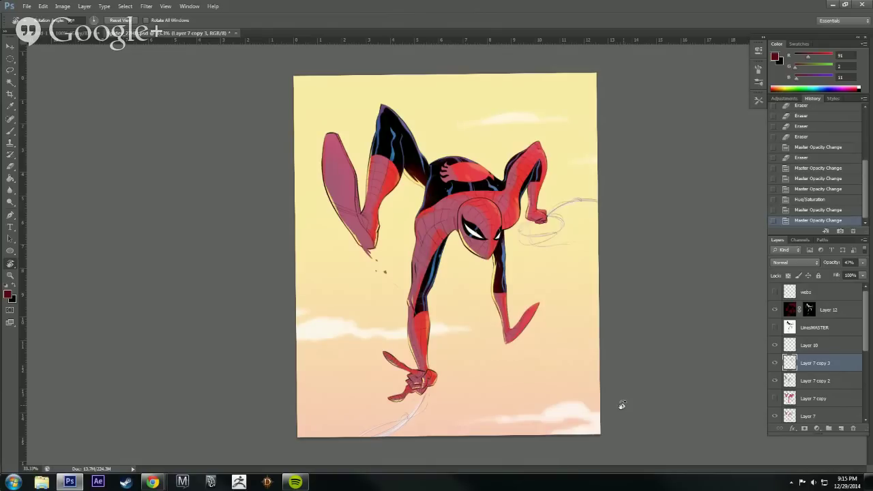
# Select the colour content of Layer 12 for painting and set the foreground colour to muted blue-violet #4f4c67.
pyautogui.click(790, 311)
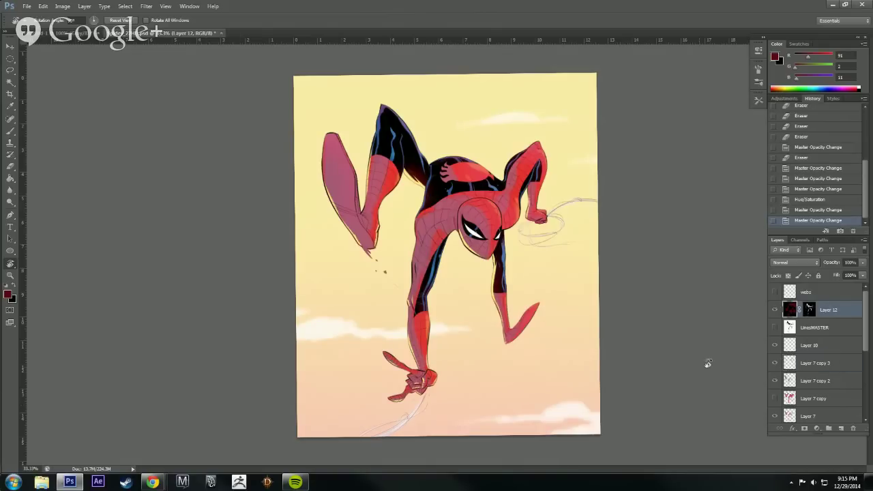
pyautogui.press('b')
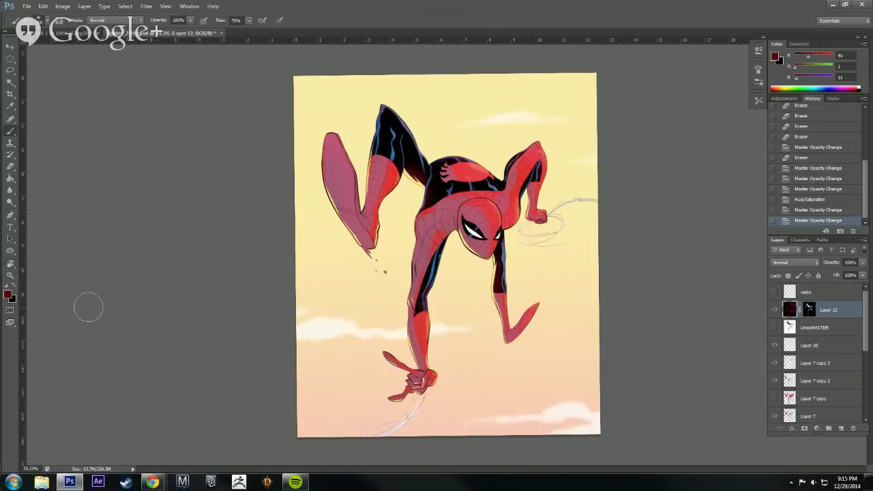
pyautogui.click(8, 295)
pyautogui.moveTo(442, 145); pyautogui.dragTo(443, 165)
pyautogui.click(351, 196)
pyautogui.moveTo(350, 196); pyautogui.dragTo(335, 207)
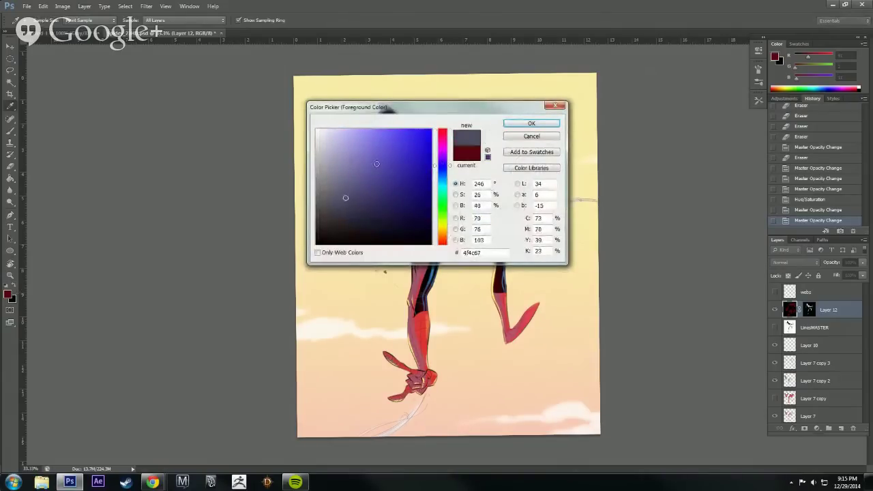
pyautogui.click(529, 124)
# Brush the blue-violet over the web lines below the lower hand and beside the far hand with an enlarged brush.
pyautogui.press(']')
pyautogui.press(']')
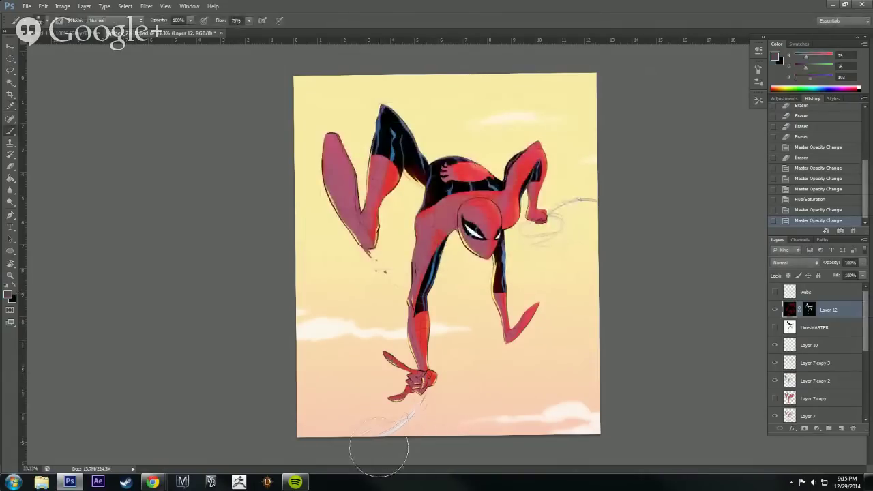
pyautogui.moveTo(424, 448); pyautogui.dragTo(440, 431)
pyautogui.moveTo(608, 221)
pyautogui.mouseDown()
pyautogui.moveTo(586, 223)
pyautogui.moveTo(594, 208)
pyautogui.moveTo(583, 245)
pyautogui.moveTo(551, 256)
pyautogui.mouseUp()
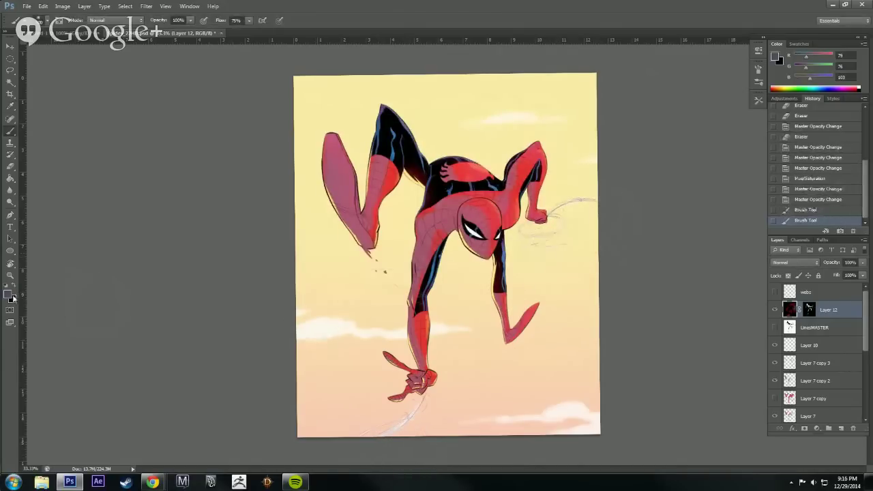
# Set the foreground to a lighter greyish violet (RGB 120, 118, 142) and brush it over the web lines by both hands.
pyautogui.click(10, 295)
pyautogui.click(526, 126)
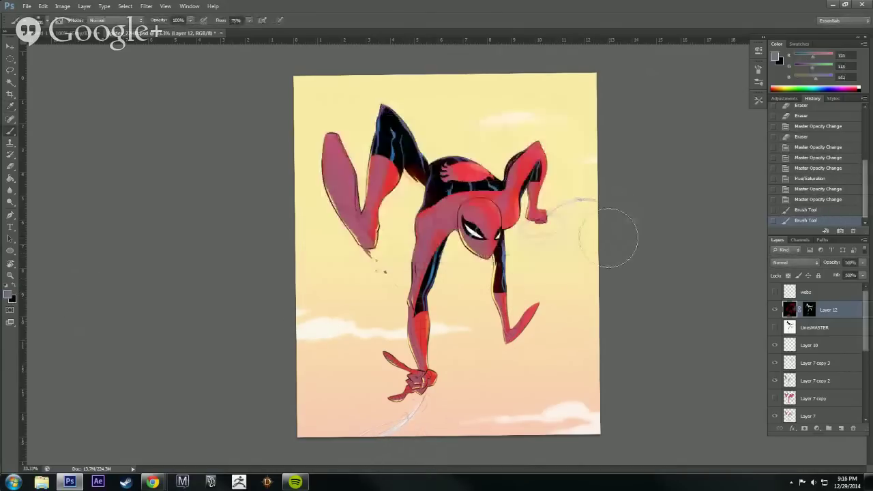
pyautogui.moveTo(600, 225); pyautogui.dragTo(594, 185)
pyautogui.moveTo(592, 259); pyautogui.dragTo(570, 240)
pyautogui.moveTo(570, 240); pyautogui.dragTo(549, 256)
pyautogui.moveTo(549, 256); pyautogui.dragTo(557, 279)
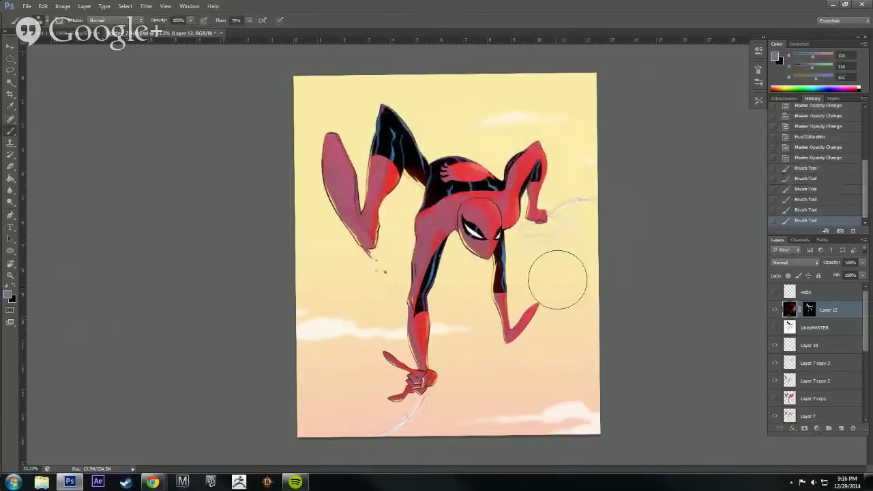
pyautogui.moveTo(440, 418)
pyautogui.mouseDown()
pyautogui.moveTo(407, 422)
pyautogui.moveTo(417, 427)
pyautogui.mouseUp()
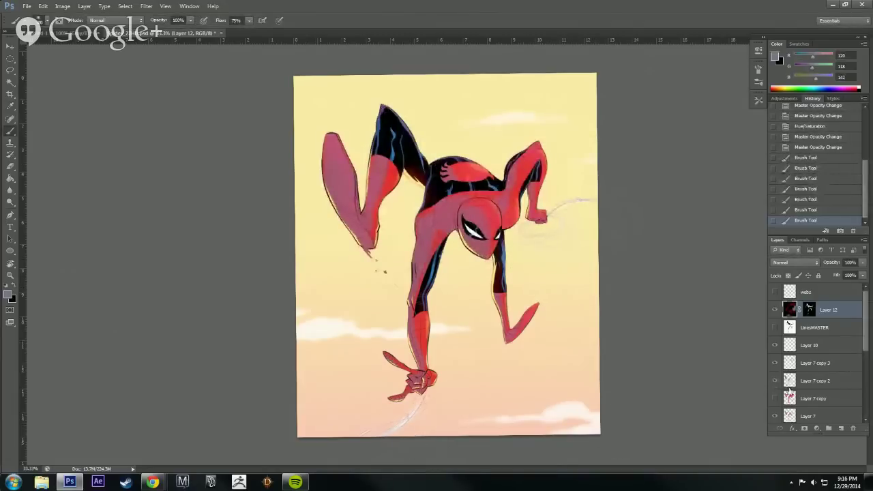
# Compare the artwork with and without Layer 12 and before and after the web-line brushing, including at reduced size.
pyautogui.click(775, 311)
pyautogui.click(774, 311)
pyautogui.click(806, 148)
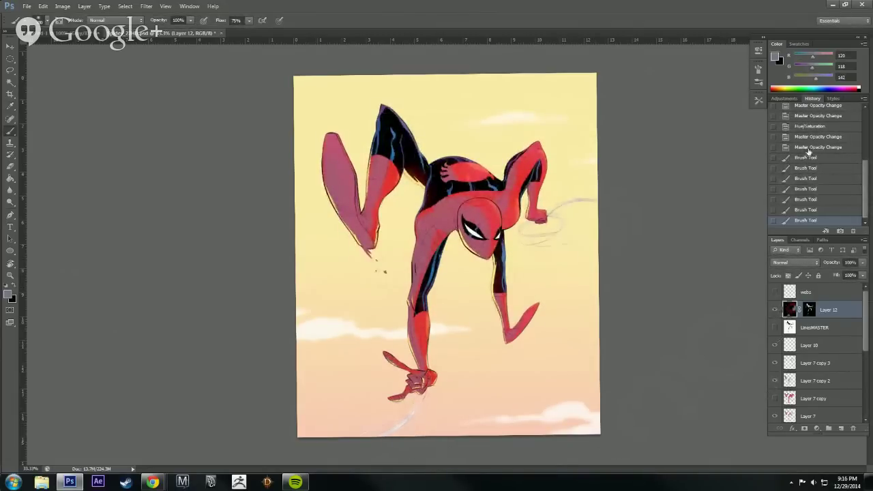
pyautogui.click(815, 220)
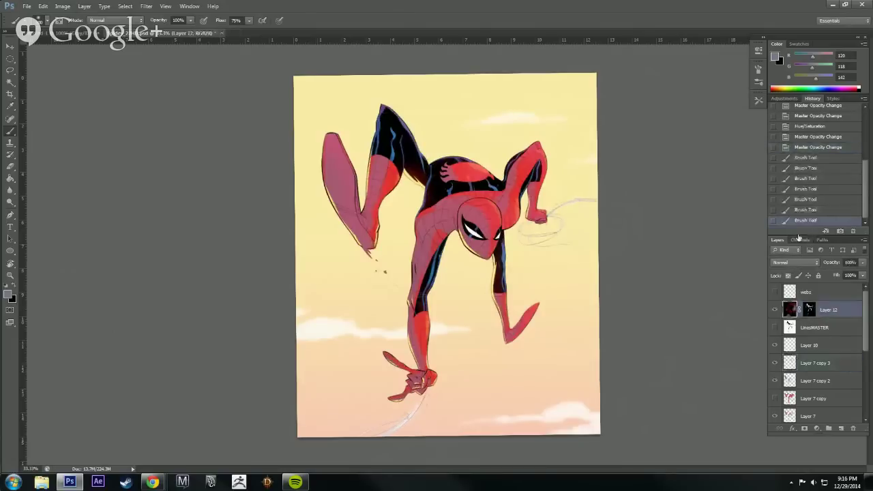
pyautogui.keyDown('ctrl'); pyautogui.keyDown('alt'); pyautogui.click(680, 364); pyautogui.keyUp('alt'); pyautogui.keyUp('ctrl')
pyautogui.keyDown('ctrl'); pyautogui.keyDown('alt'); pyautogui.click(680, 363); pyautogui.keyUp('alt'); pyautogui.keyUp('ctrl')
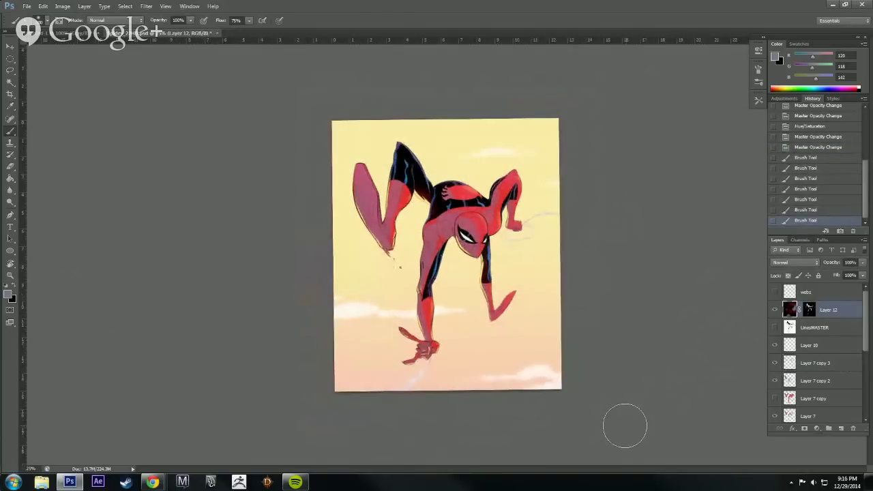
# Add a new layer directly above Layer 7 copy 3 and set the foreground colour to muted purple #7d4676.
pyautogui.keyDown('ctrl'); pyautogui.click(613, 316); pyautogui.keyUp('ctrl')
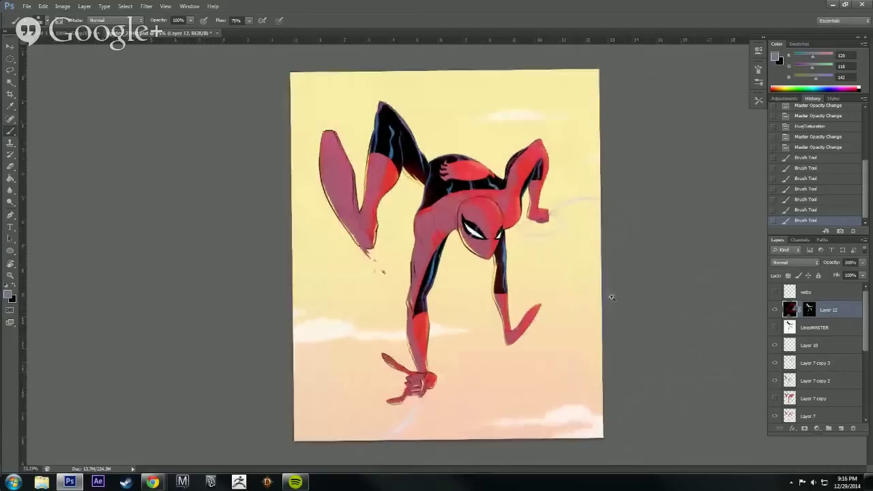
pyautogui.keyDown('ctrl'); pyautogui.click(611, 303); pyautogui.keyUp('ctrl')
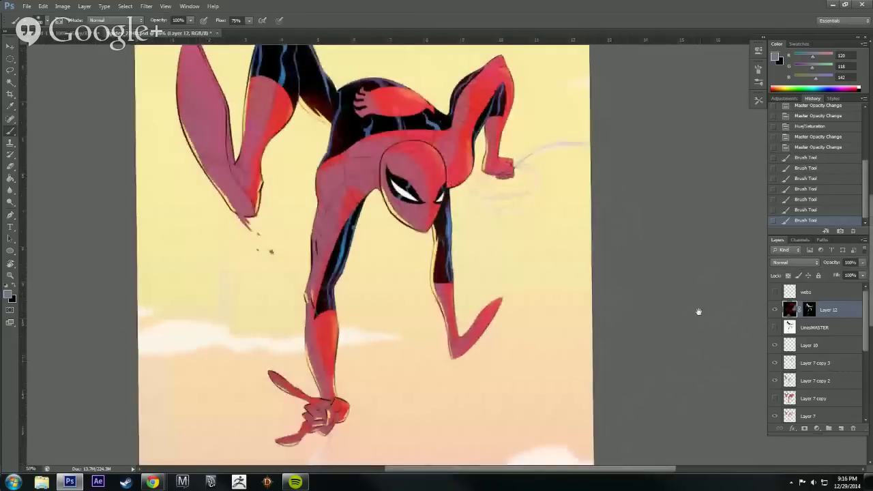
pyautogui.click(812, 366)
pyautogui.click(841, 428)
pyautogui.press('i')
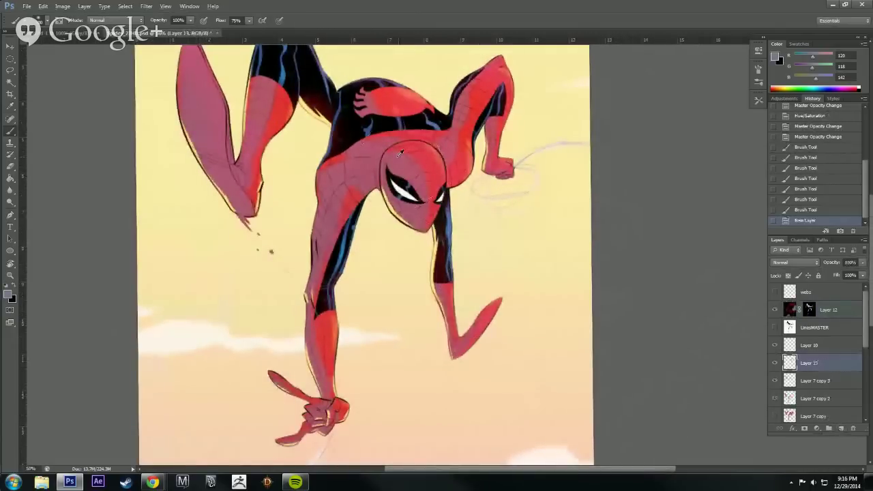
pyautogui.click(401, 161)
pyautogui.click(9, 294)
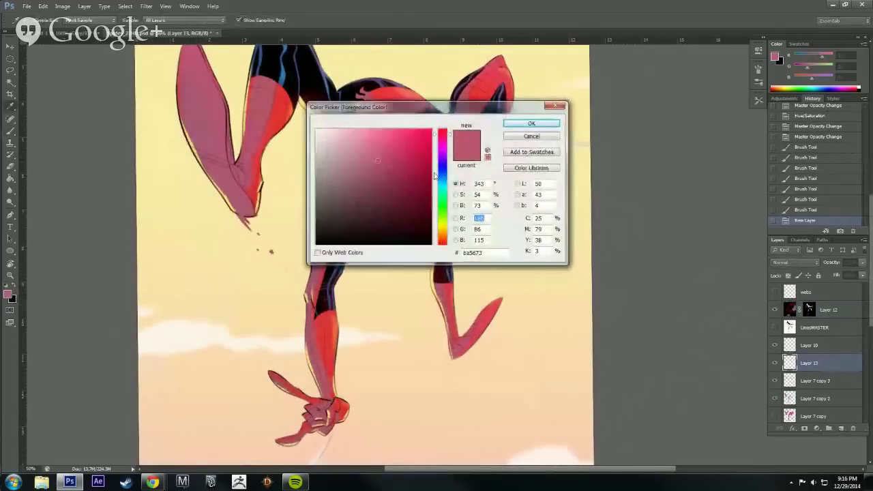
pyautogui.click(442, 148)
pyautogui.click(367, 188)
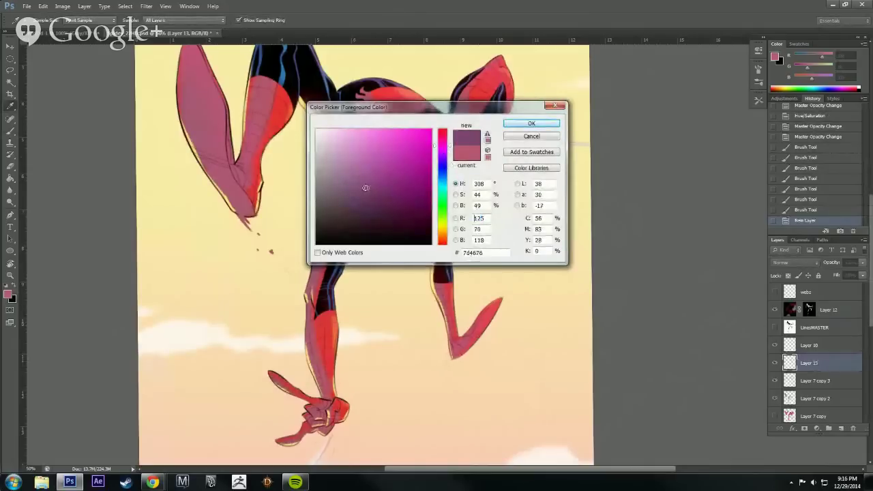
pyautogui.click(531, 123)
# Choose a small brush tip from the brush presets for painting the purple shading.
pyautogui.click(757, 99)
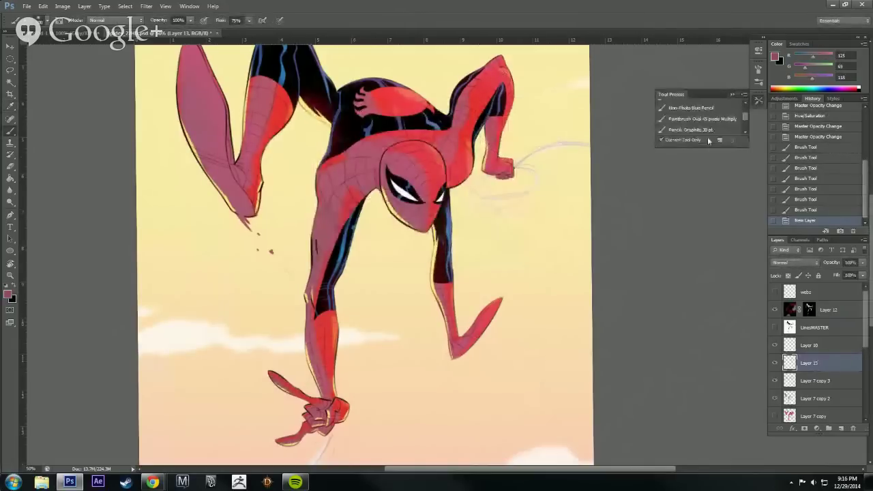
pyautogui.click(49, 21)
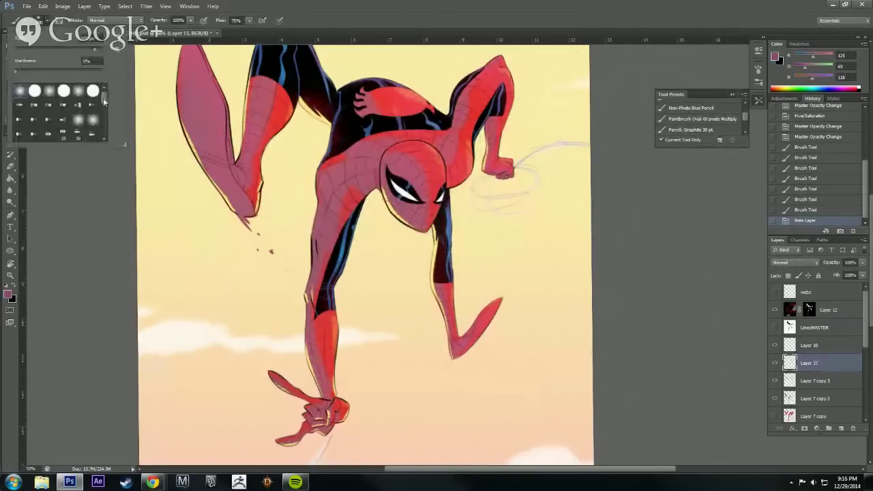
pyautogui.click(78, 134)
pyautogui.click(370, 28)
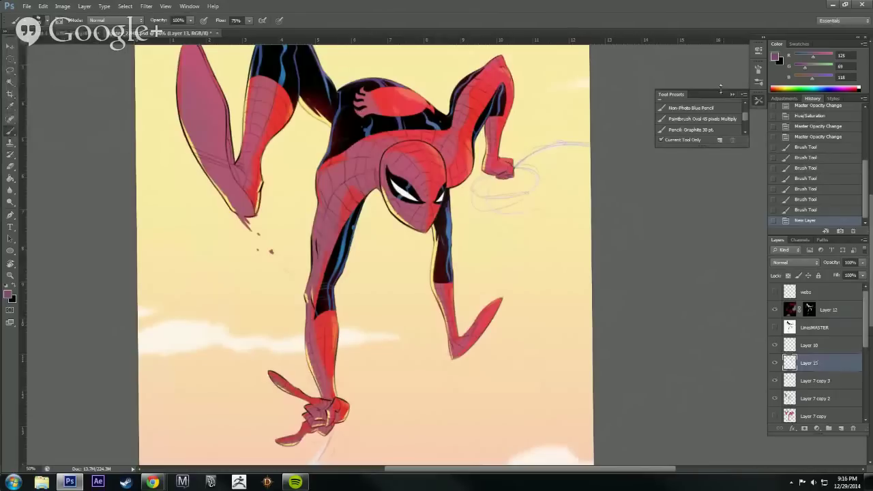
pyautogui.click(732, 95)
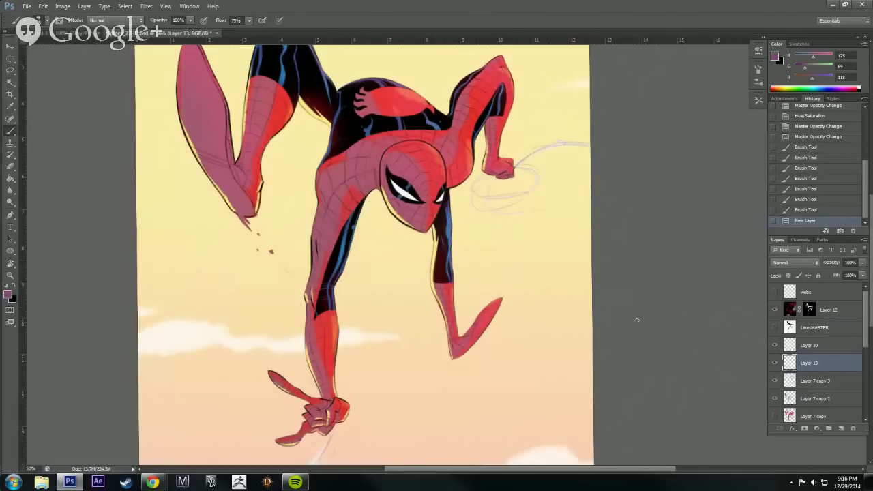
# Brush purple shadow strokes on the mask along the brow, between the eyes and below the near eye.
pyautogui.moveTo(638, 329); pyautogui.dragTo(644, 347)
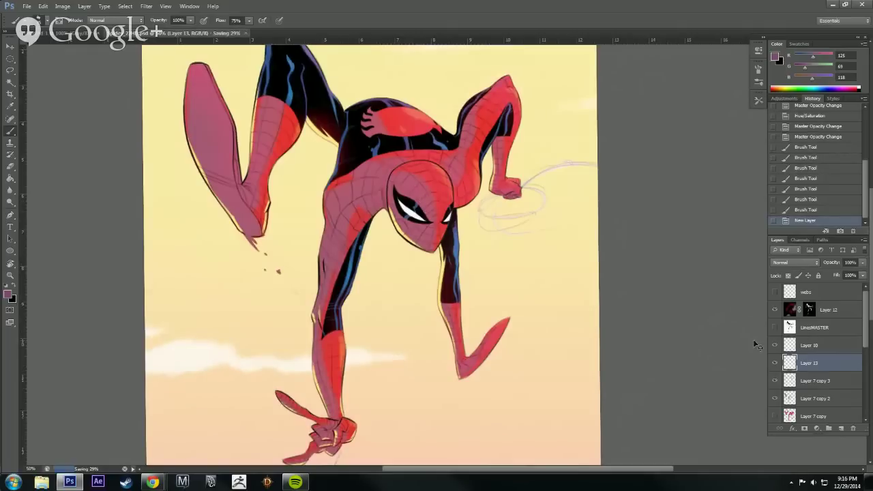
pyautogui.click(427, 204)
pyautogui.moveTo(427, 205); pyautogui.dragTo(422, 196)
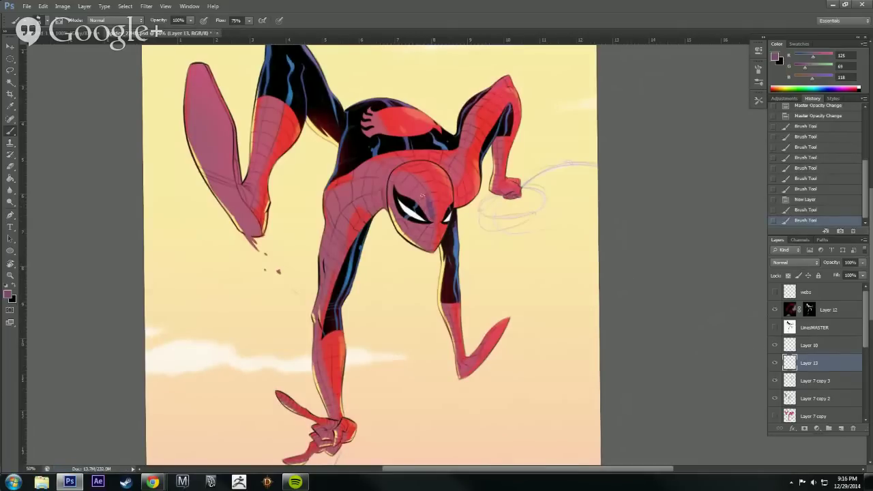
pyautogui.click(427, 198)
pyautogui.click(417, 186)
pyautogui.click(422, 204)
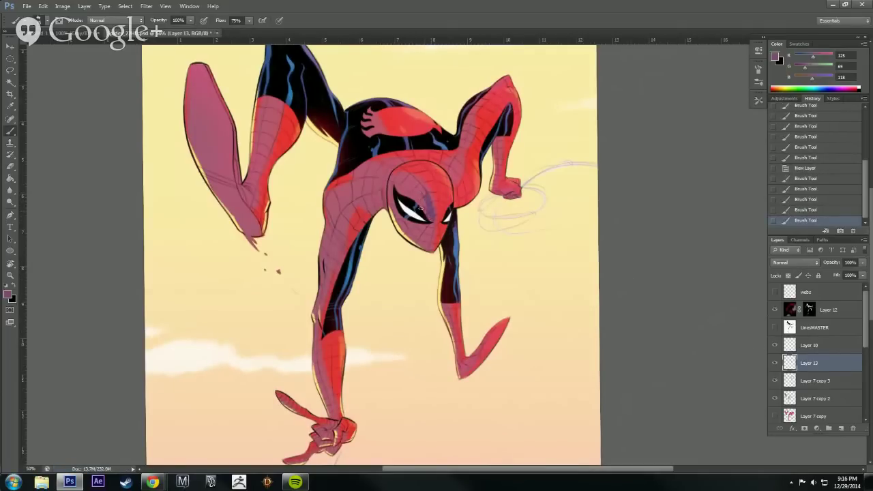
pyautogui.click(425, 212)
pyautogui.click(428, 222)
pyautogui.click(428, 223)
pyautogui.click(430, 224)
pyautogui.click(427, 225)
pyautogui.click(415, 236)
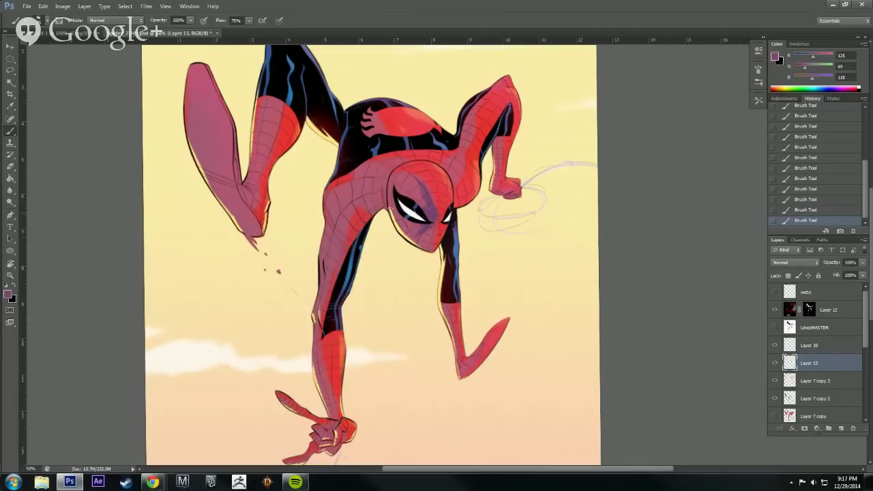
# Brush purple shading over the near shoulder and neck area next to the mask.
pyautogui.moveTo(386, 209); pyautogui.dragTo(386, 182)
pyautogui.press('r')
pyautogui.moveTo(534, 179); pyautogui.dragTo(386, 229)
pyautogui.press('r')
pyautogui.moveTo(561, 229)
pyautogui.mouseDown()
pyautogui.moveTo(564, 239)
pyautogui.moveTo(553, 209)
pyautogui.mouseUp()
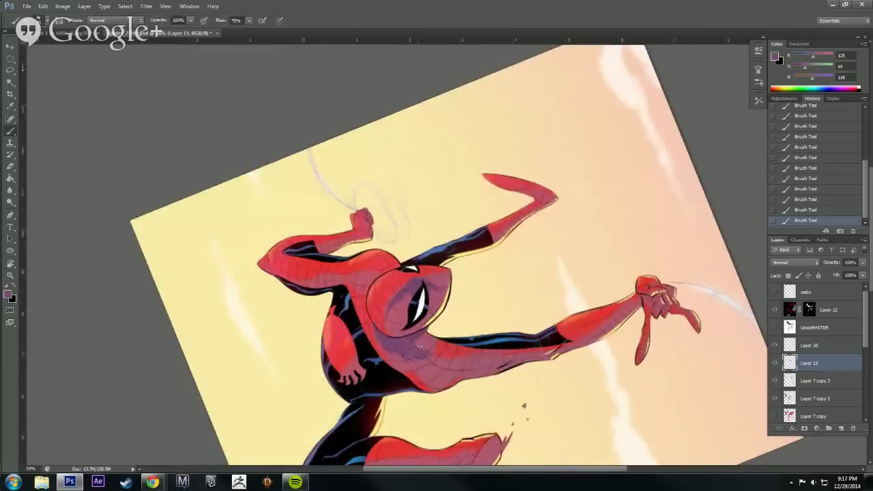
pyautogui.press('r')
pyautogui.moveTo(418, 343); pyautogui.dragTo(354, 251)
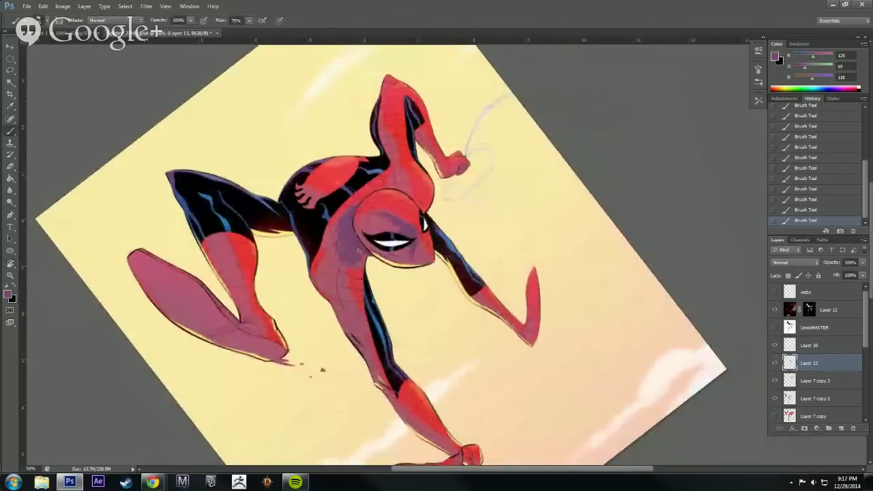
# Try to trim the purple shading on the upper arm and lower mask with a large soft eraser.
pyautogui.press('e')
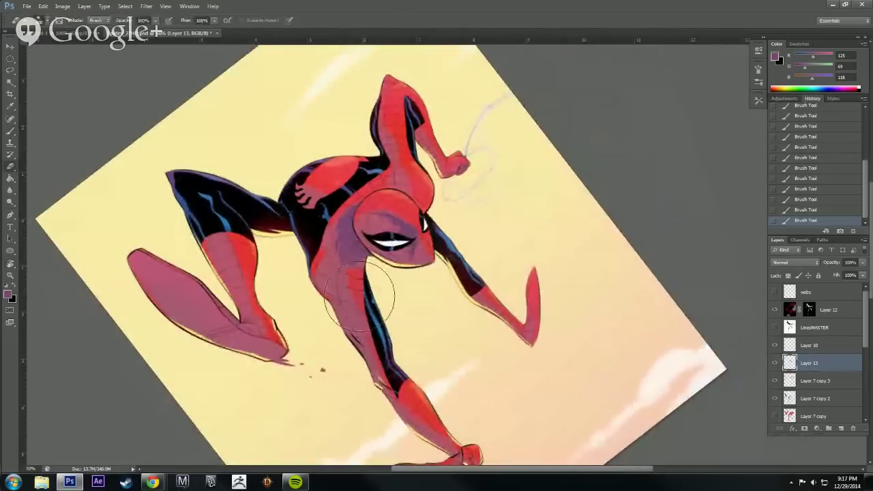
pyautogui.moveTo(371, 292); pyautogui.dragTo(368, 306)
pyautogui.press('b')
pyautogui.press('e')
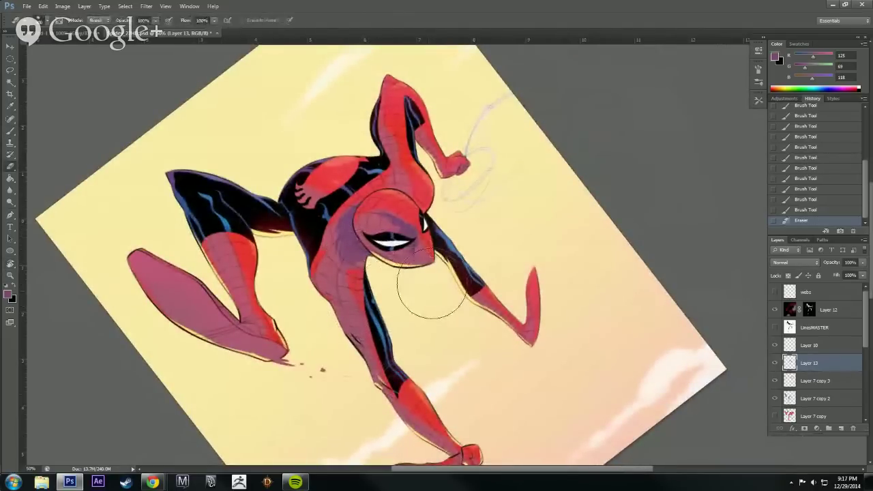
pyautogui.moveTo(430, 292); pyautogui.dragTo(433, 300)
# Undo the erasures and the latest brush strokes, and repaint the purple shadow on the shoulder beside the mask.
pyautogui.press('b')
pyautogui.hotkey('ctrl', 'alt', 'z')
pyautogui.hotkey('ctrl', 'alt', 'z')
pyautogui.hotkey('ctrl', 'alt', 'z')
pyautogui.hotkey('ctrl', 'alt', 'z')
pyautogui.hotkey('ctrl', 'alt', 'z')
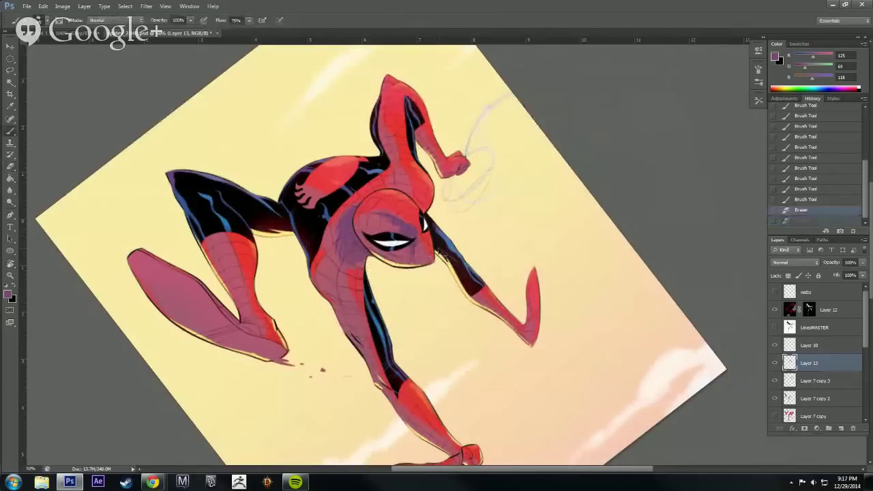
pyautogui.hotkey('ctrl', 'alt', 'z')
pyautogui.hotkey('ctrl', 'alt', 'z')
pyautogui.hotkey('ctrl', 'alt', 'z')
pyautogui.hotkey('ctrl', 'alt', 'z')
pyautogui.hotkey('ctrl', 'alt', 'z')
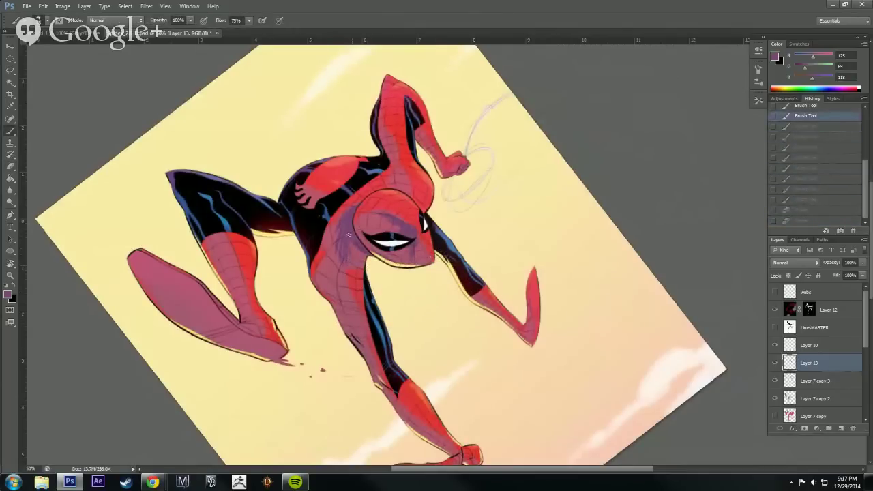
pyautogui.moveTo(349, 234); pyautogui.dragTo(352, 261)
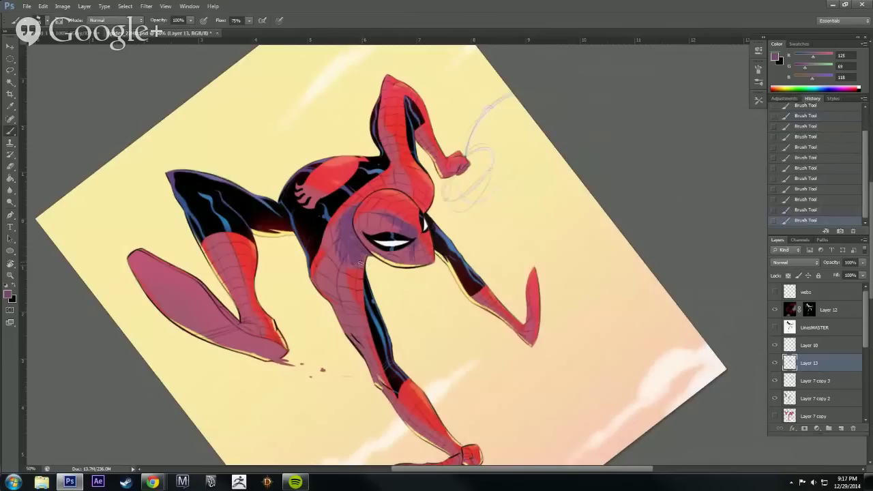
# Give the eraser the small 25-pixel brush tip.
pyautogui.press('e')
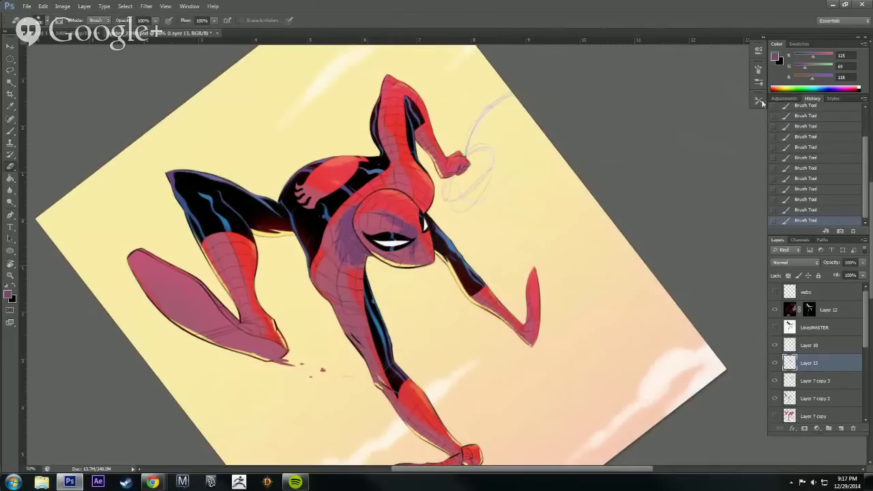
pyautogui.click(43, 22)
pyautogui.scroll(-5, 99, 129)
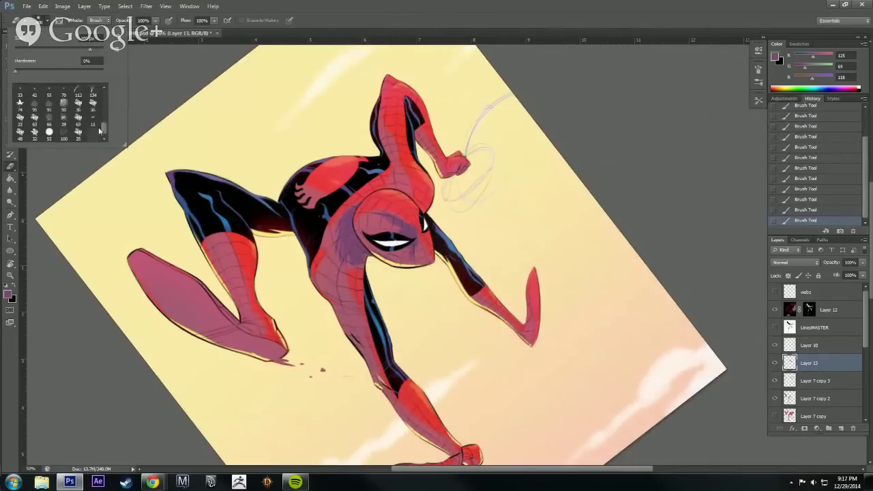
pyautogui.doubleClick(78, 136)
# Trim the edges of the purple shoulder shadow beside and below the mask with the small eraser.
pyautogui.press('r')
pyautogui.moveTo(675, 246)
pyautogui.mouseDown()
pyautogui.moveTo(691, 306)
pyautogui.moveTo(679, 354)
pyautogui.mouseUp()
pyautogui.moveTo(362, 215); pyautogui.dragTo(364, 199)
pyautogui.click(365, 206)
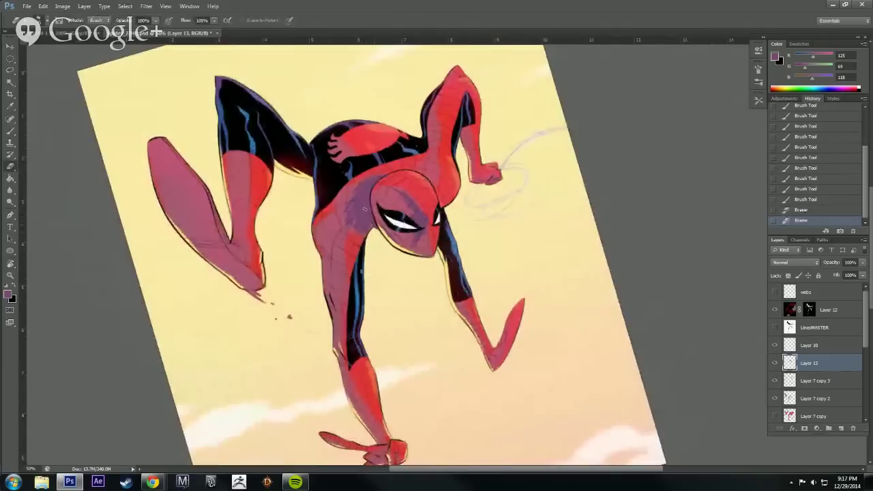
pyautogui.click(365, 235)
pyautogui.click(361, 232)
# Refine the lower edge of the shoulder shadow with alternating short purple brush dabs and a small erasure.
pyautogui.press('b')
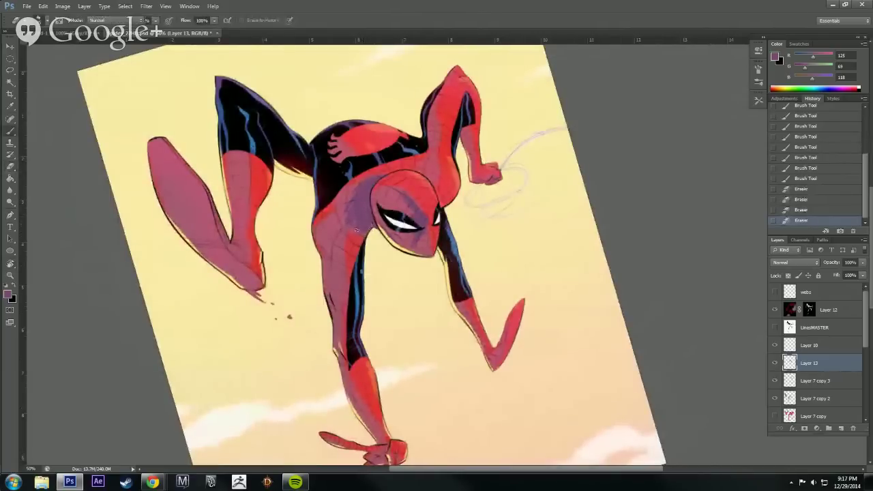
pyautogui.click(359, 232)
pyautogui.click(355, 232)
pyautogui.click(355, 232)
pyautogui.press('e')
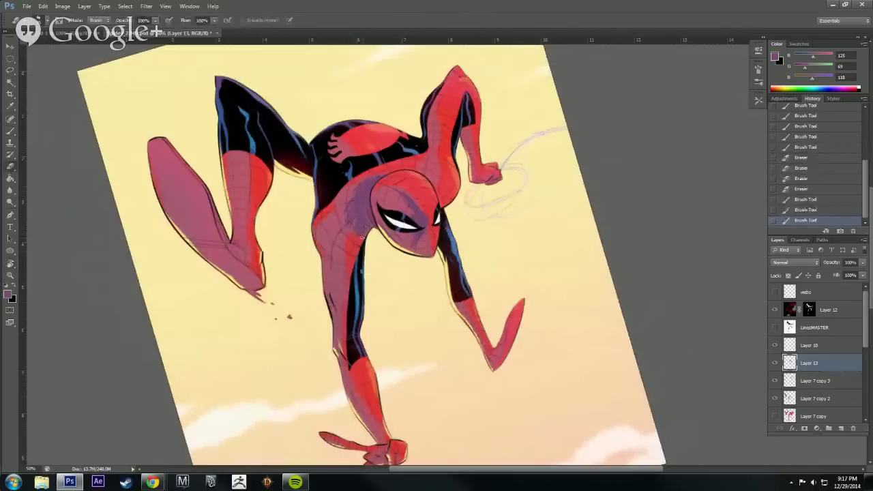
pyautogui.click(375, 223)
pyautogui.press('b')
pyautogui.click(349, 229)
pyautogui.click(356, 215)
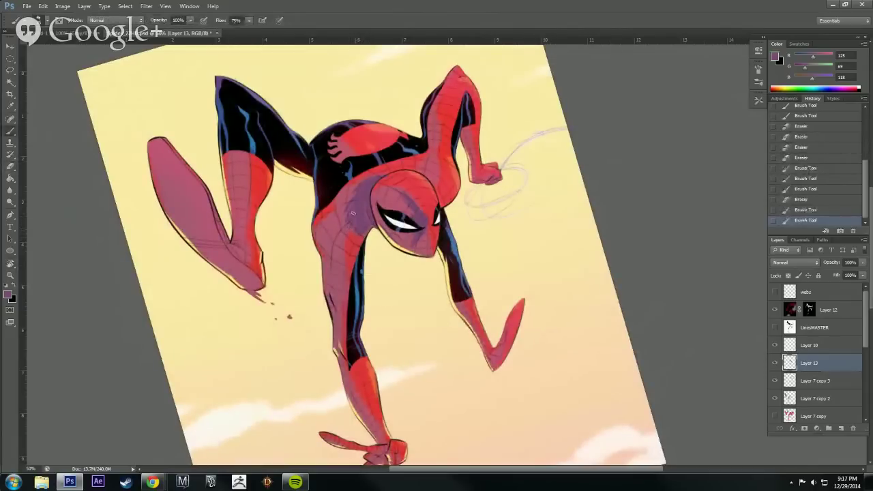
# Erase small bits from the upper, inner and outer parts of the shoulder shadow, undoing one stray erasure.
pyautogui.press('e')
pyautogui.click(359, 201)
pyautogui.click(362, 194)
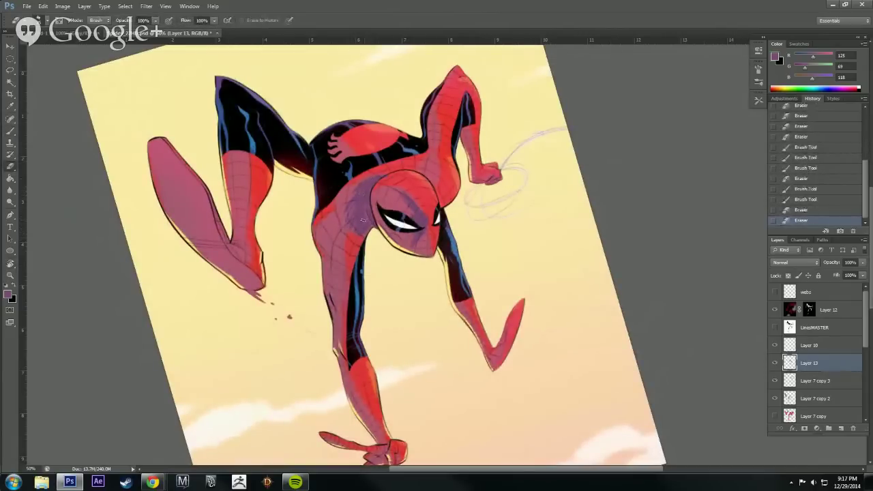
pyautogui.click(367, 220)
pyautogui.press('b')
pyautogui.hotkey('ctrl', 'z')
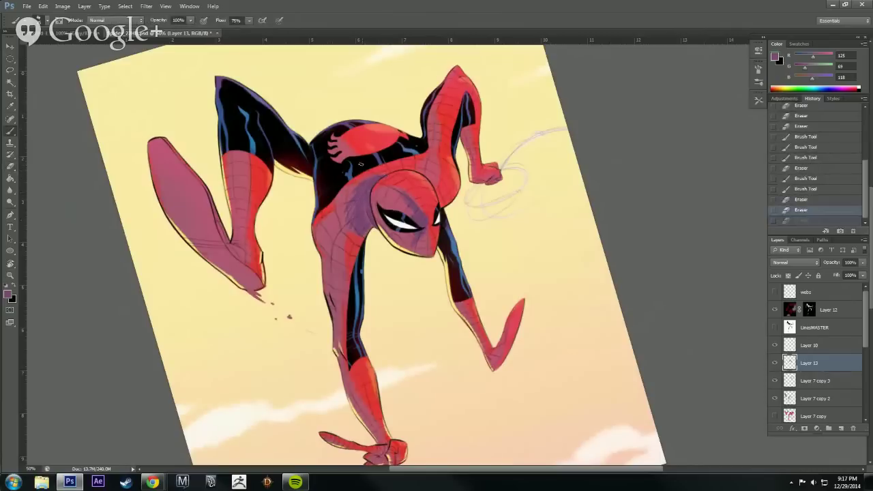
pyautogui.press('e')
pyautogui.click(367, 208)
pyautogui.click(345, 222)
pyautogui.press('b')
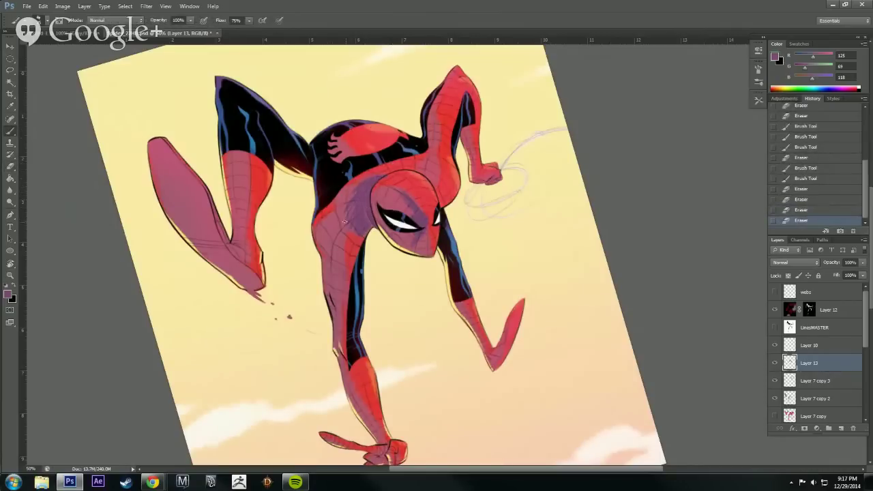
# Compare the artwork with Layer 13's purple shoulder shadow shown and hidden, and delete that layer.
pyautogui.press('r')
pyautogui.moveTo(510, 219)
pyautogui.mouseDown()
pyautogui.moveTo(413, 121)
pyautogui.moveTo(317, 195)
pyautogui.moveTo(457, 393)
pyautogui.moveTo(637, 205)
pyautogui.mouseUp()
pyautogui.press('Escape')
pyautogui.press('b')
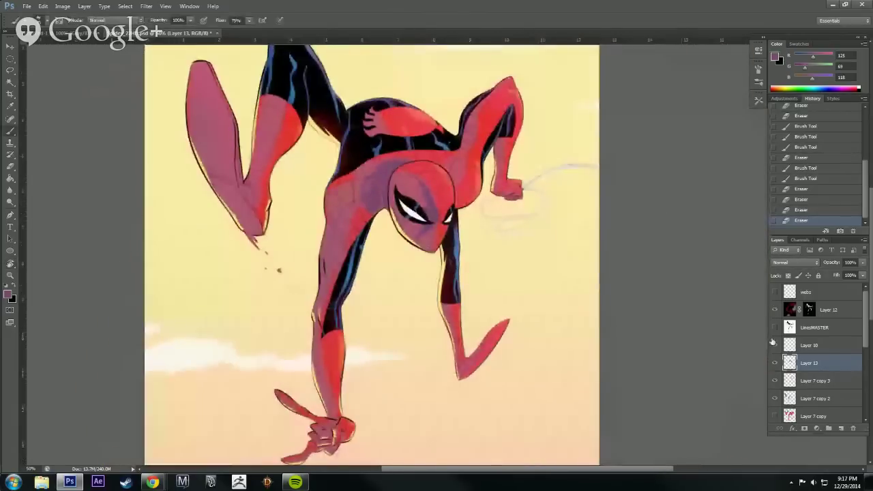
pyautogui.click(772, 365)
pyautogui.click(774, 364)
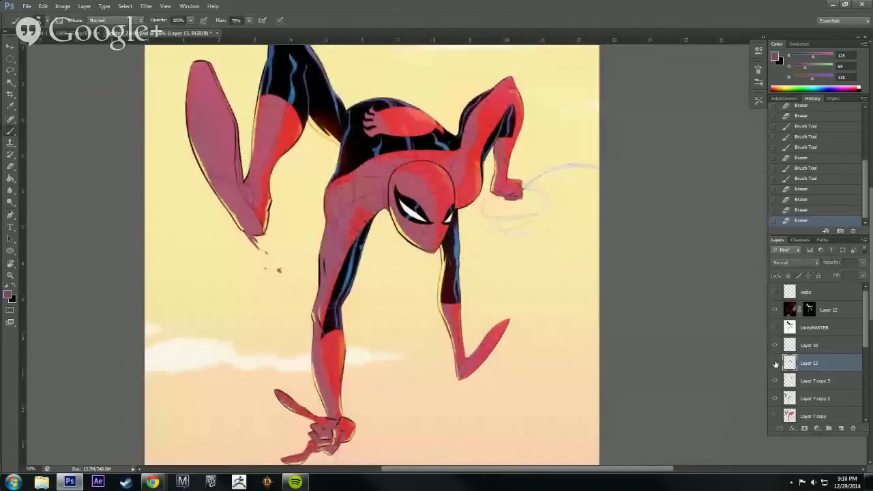
pyautogui.press('Delete')
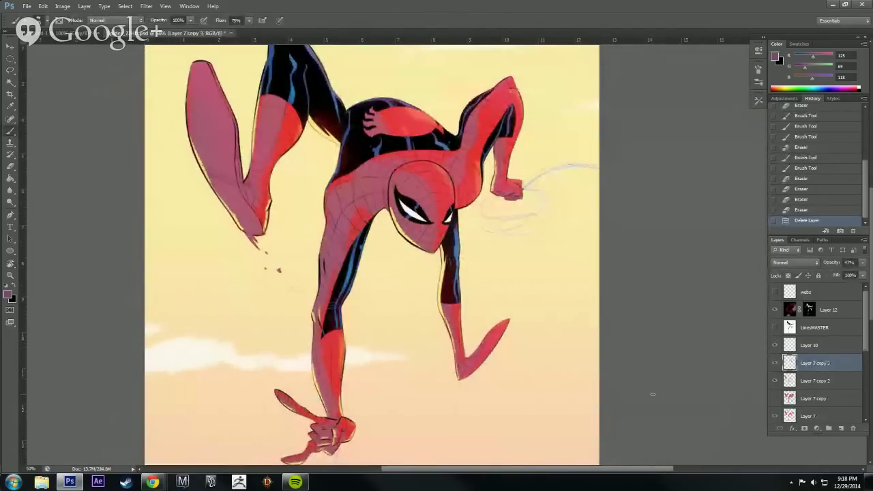
# Duplicate Layer 7 and place the copy directly beneath Layer 10 in the layer stack.
pyautogui.press('r')
pyautogui.moveTo(652, 394); pyautogui.dragTo(692, 366)
pyautogui.click(776, 415)
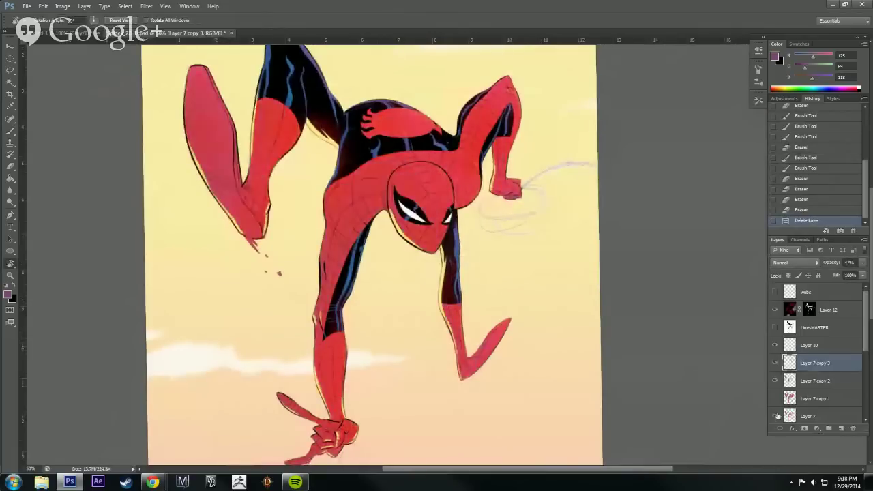
pyautogui.click(776, 415)
pyautogui.rightClick(826, 413)
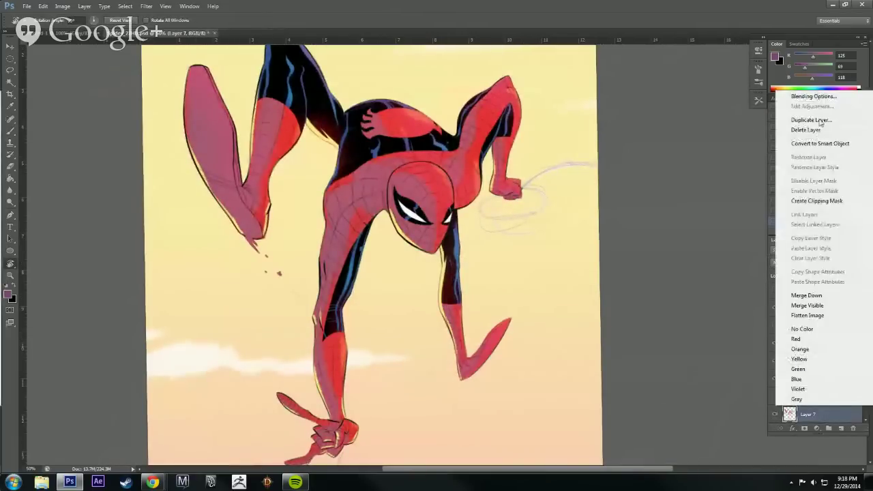
pyautogui.click(811, 120)
pyautogui.press('Return')
pyautogui.moveTo(812, 414); pyautogui.dragTo(813, 356)
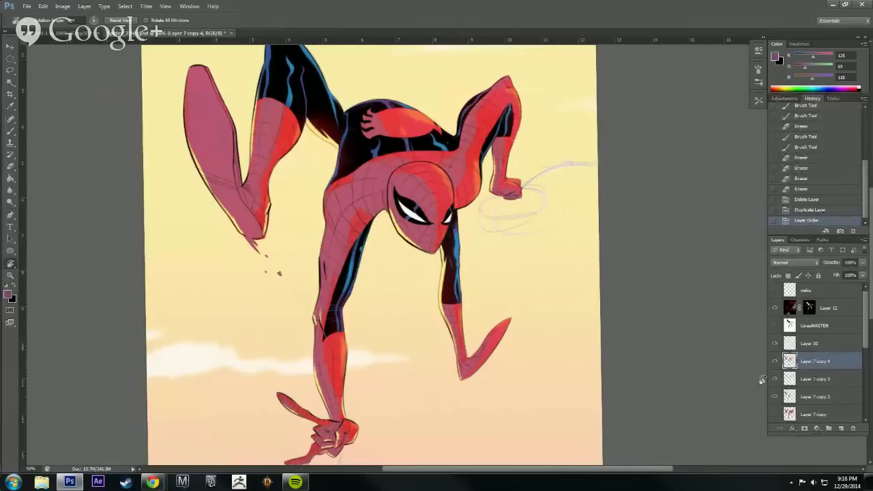
# Darken the duplicated shadow layer by lowering its lightness with a Hue/Saturation adjustment.
pyautogui.hotkey('ctrl', 'u')
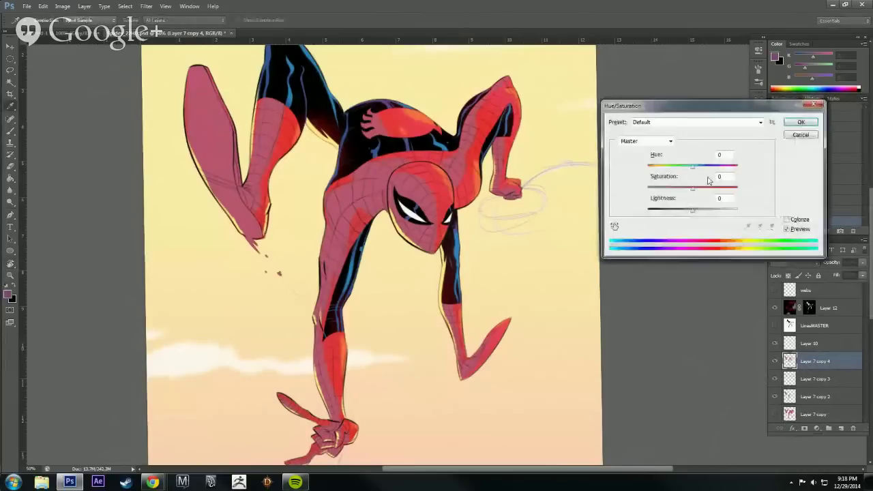
pyautogui.moveTo(692, 210); pyautogui.dragTo(688, 215)
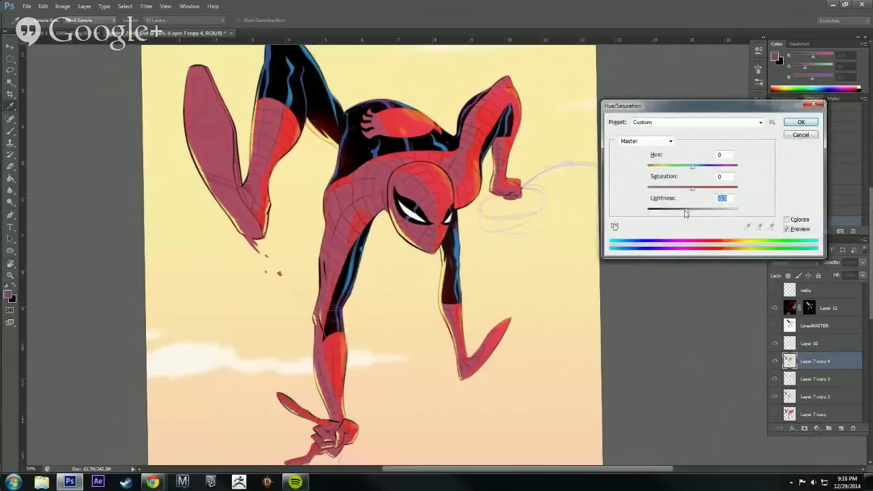
pyautogui.moveTo(692, 169); pyautogui.dragTo(687, 213)
pyautogui.click(791, 124)
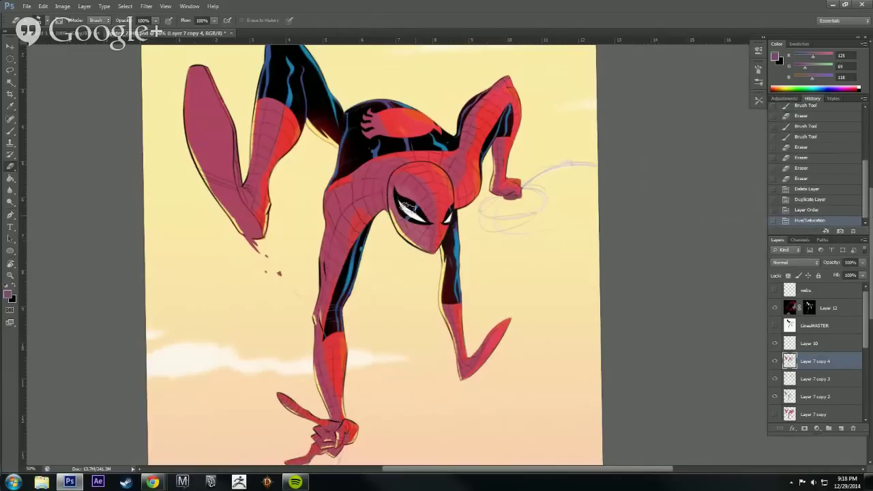
# Erase parts of the darkened shadow copy around the mask, the upper shoulder and down the supporting arm.
pyautogui.moveTo(403, 226); pyautogui.dragTo(381, 242)
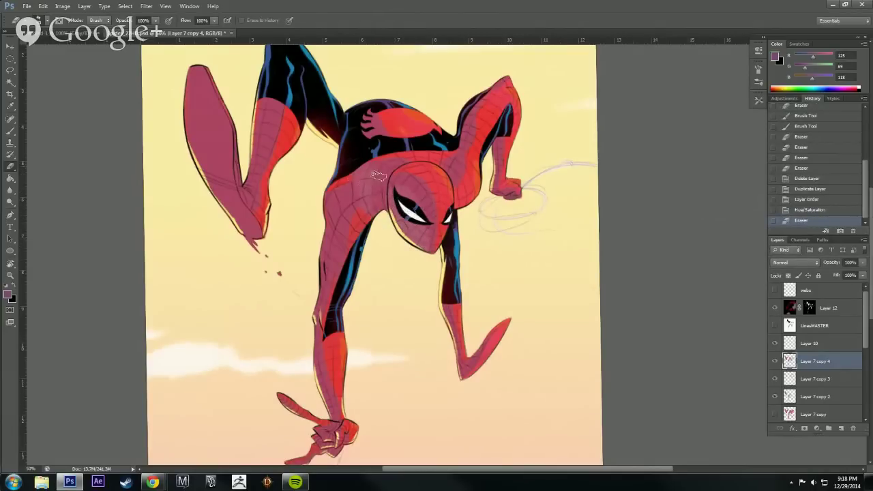
pyautogui.moveTo(374, 161)
pyautogui.mouseDown()
pyautogui.moveTo(380, 150)
pyautogui.moveTo(383, 159)
pyautogui.moveTo(405, 153)
pyautogui.mouseUp()
pyautogui.click(373, 170)
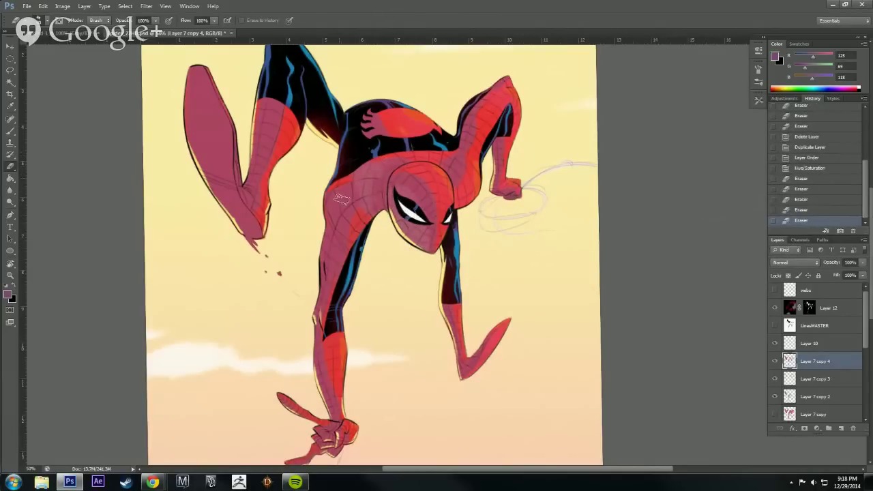
pyautogui.click(348, 225)
pyautogui.moveTo(347, 229); pyautogui.dragTo(337, 293)
pyautogui.moveTo(336, 247)
pyautogui.mouseDown()
pyautogui.moveTo(337, 327)
pyautogui.moveTo(334, 311)
pyautogui.mouseUp()
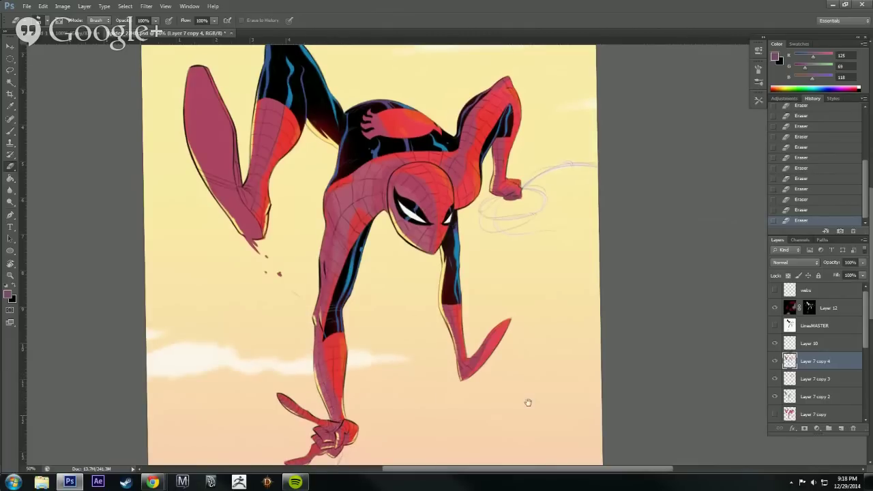
# Examine the whole figure with the darkened shadow copy, Layer 7 copy 4, shown and hidden.
pyautogui.moveTo(528, 404); pyautogui.dragTo(571, 318)
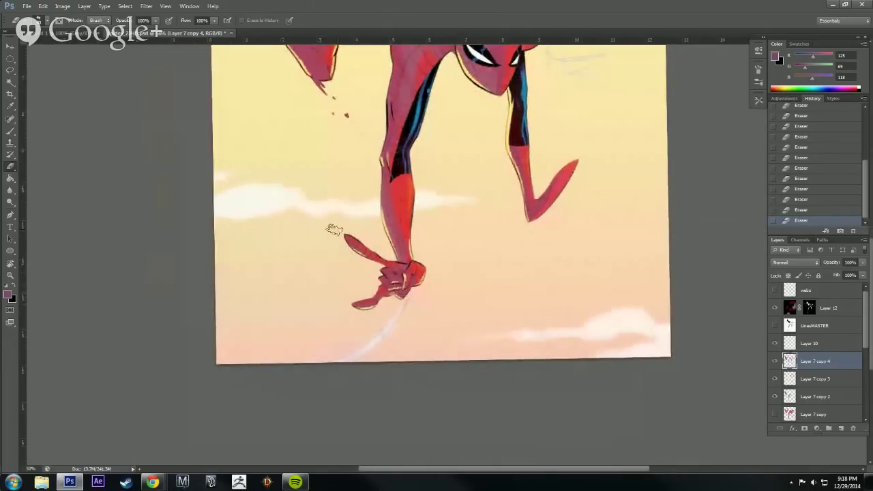
pyautogui.click(775, 361)
pyautogui.click(774, 361)
pyautogui.moveTo(672, 360); pyautogui.dragTo(646, 489)
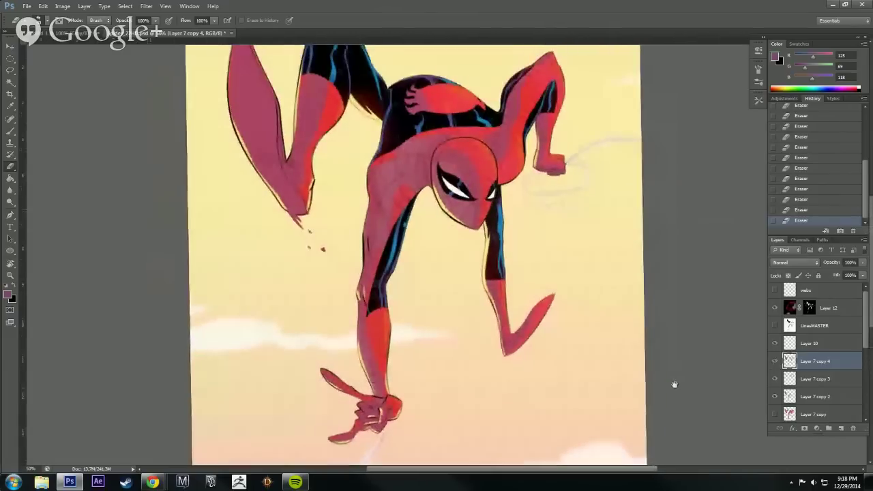
pyautogui.click(775, 362)
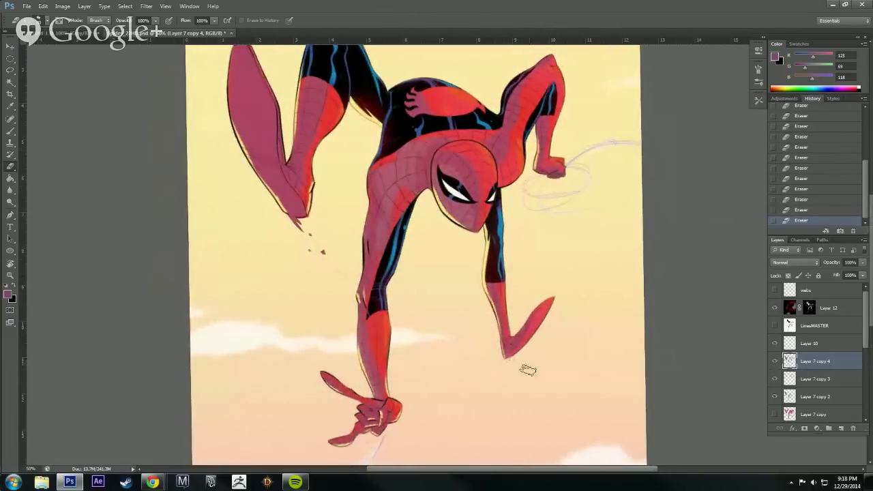
pyautogui.scroll(3, 607, 316)
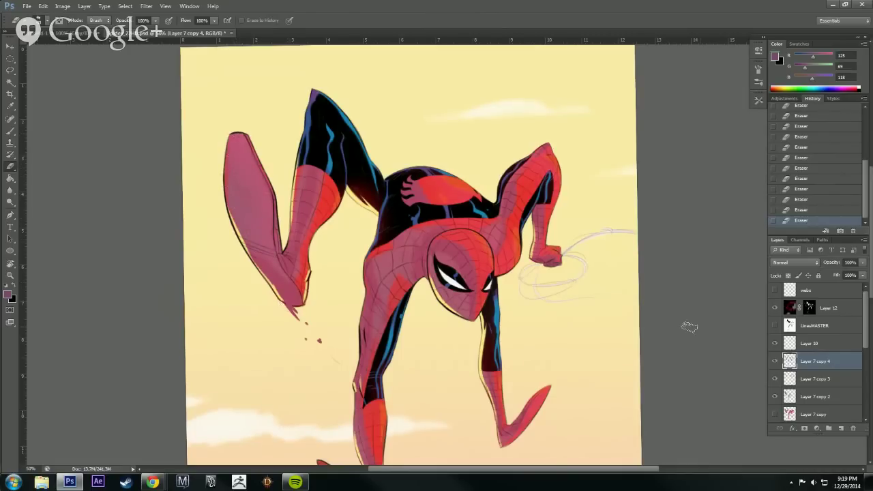
pyautogui.click(773, 363)
pyautogui.click(773, 363)
pyautogui.hotkey('ctrl', '-')
pyautogui.press('r')
pyautogui.press('e')
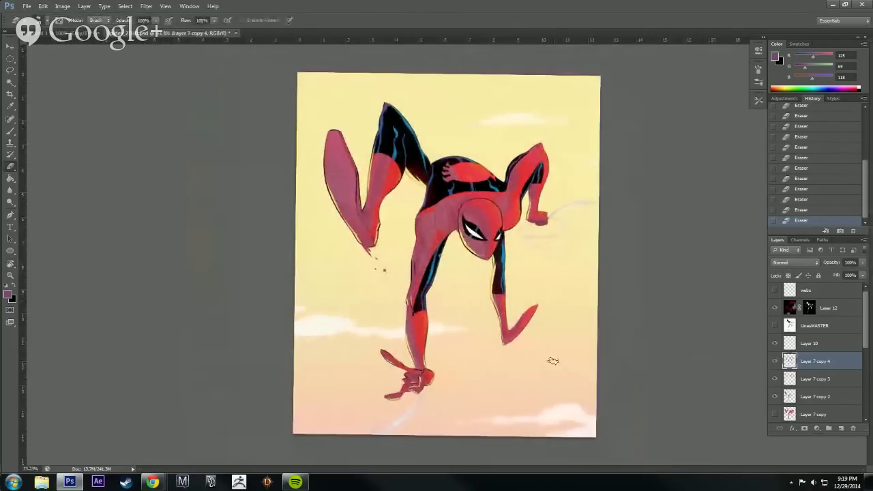
pyautogui.click(775, 362)
pyautogui.click(775, 362)
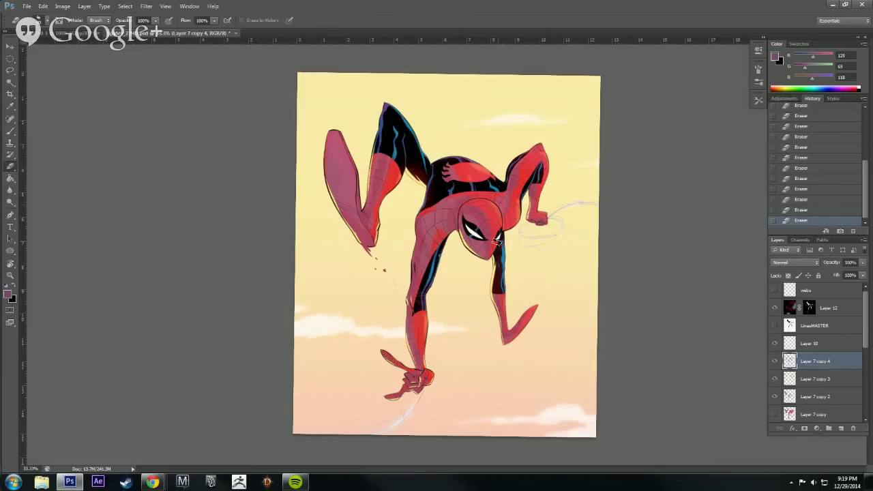
pyautogui.keyDown('ctrl'); pyautogui.click(522, 414); pyautogui.keyUp('ctrl')
pyautogui.moveTo(551, 386); pyautogui.dragTo(551, 444)
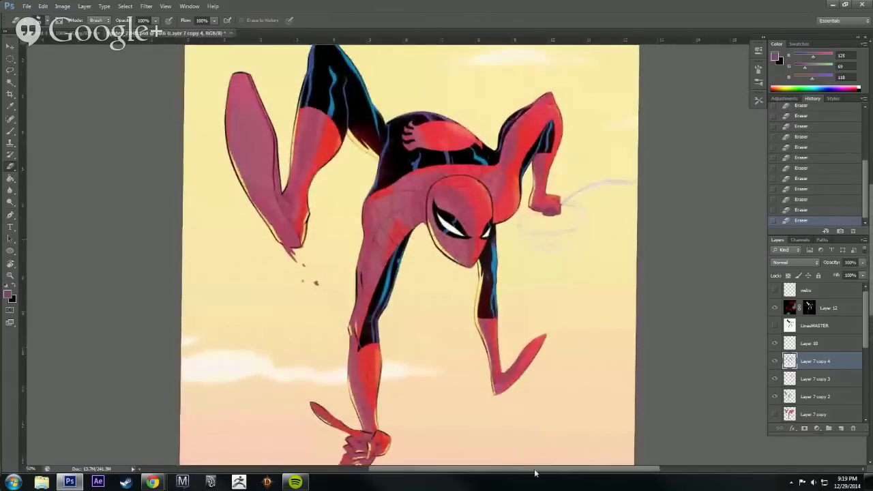
# Soften the edges of the darkened shadows on Layer 7 copy 4 with a small Gaussian Blur.
pyautogui.click(146, 6)
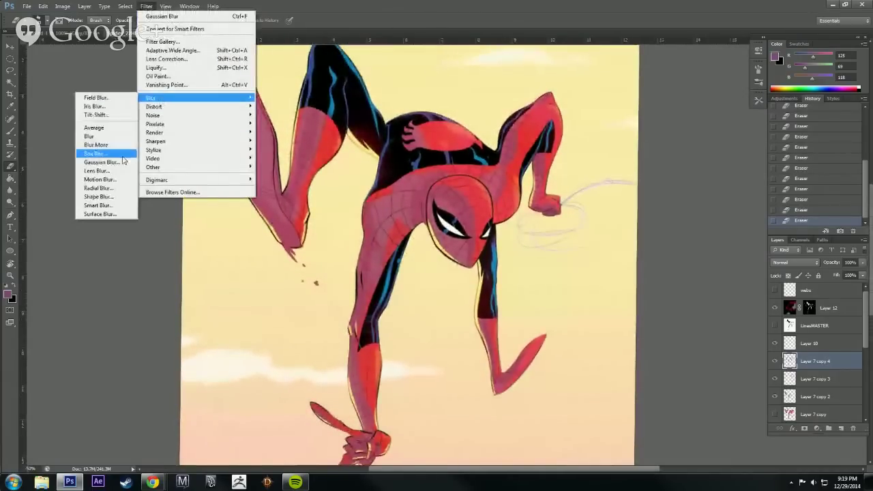
pyautogui.click(101, 162)
pyautogui.moveTo(405, 249)
pyautogui.mouseDown()
pyautogui.moveTo(381, 250)
pyautogui.moveTo(388, 250)
pyautogui.mouseUp()
pyautogui.moveTo(423, 110); pyautogui.dragTo(679, 193)
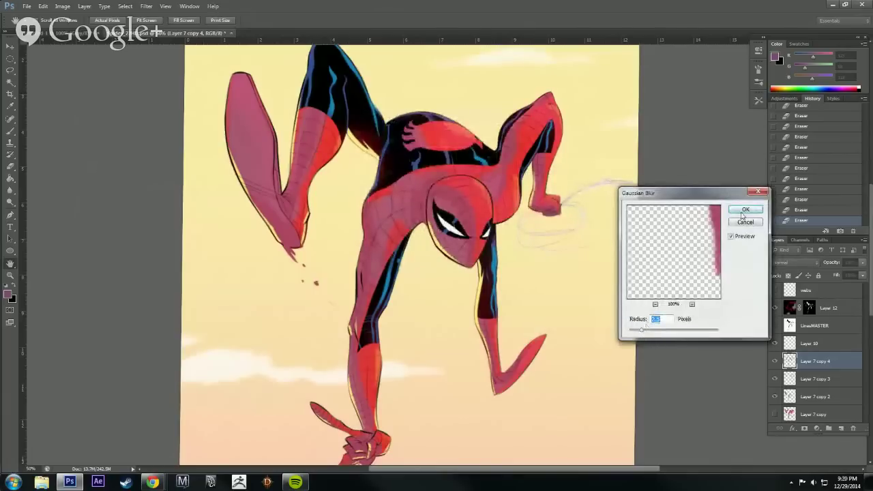
pyautogui.click(746, 209)
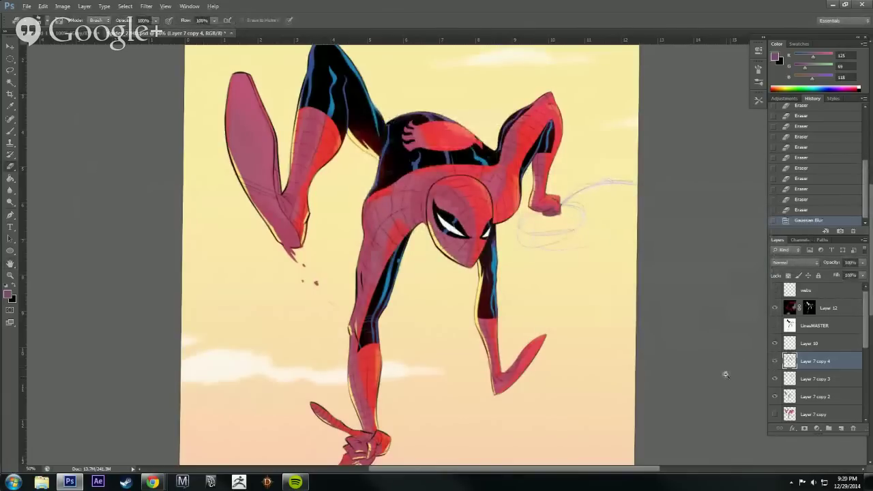
# Lower the opacity of Layer 7 copy 4 to 68%, judging the shadows against the full illustration.
pyautogui.hotkey('ctrl', '-')
pyautogui.click(867, 264)
pyautogui.moveTo(861, 274); pyautogui.dragTo(846, 280)
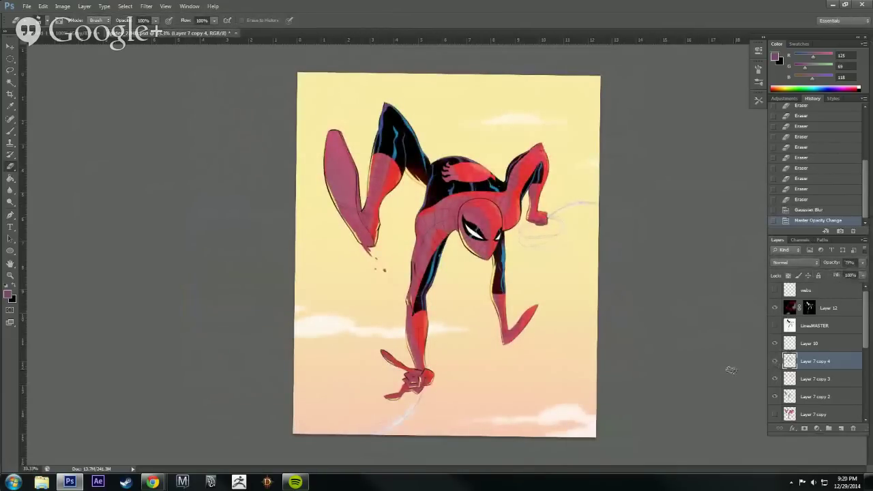
pyautogui.hotkey('ctrl', '+')
pyautogui.moveTo(689, 383); pyautogui.dragTo(686, 409)
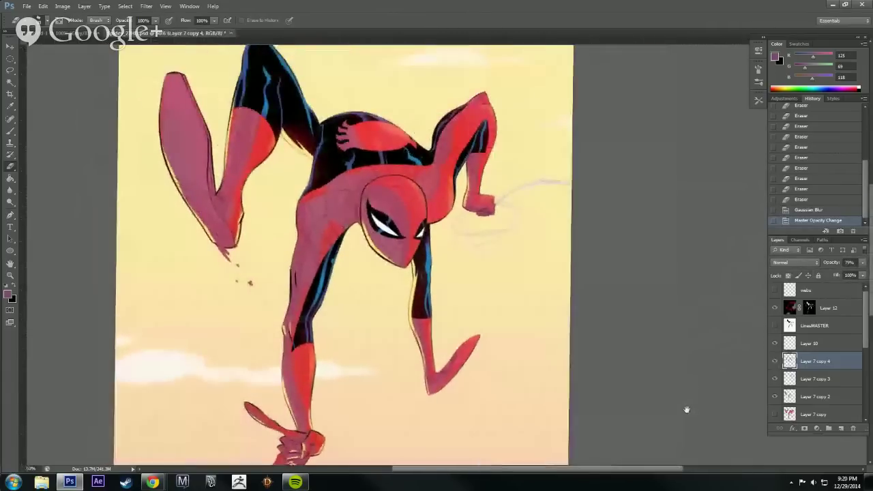
pyautogui.click(863, 263)
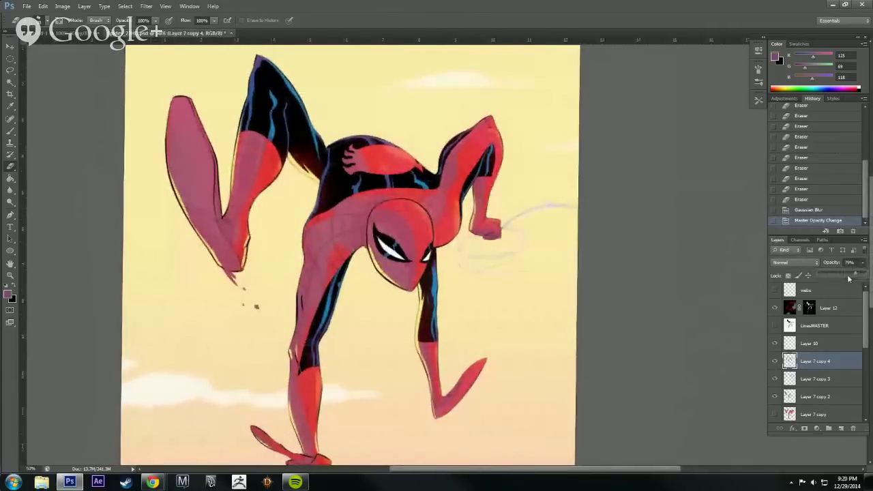
pyautogui.moveTo(847, 274); pyautogui.dragTo(845, 280)
pyautogui.click(672, 374)
pyautogui.hotkey('ctrl', '-')
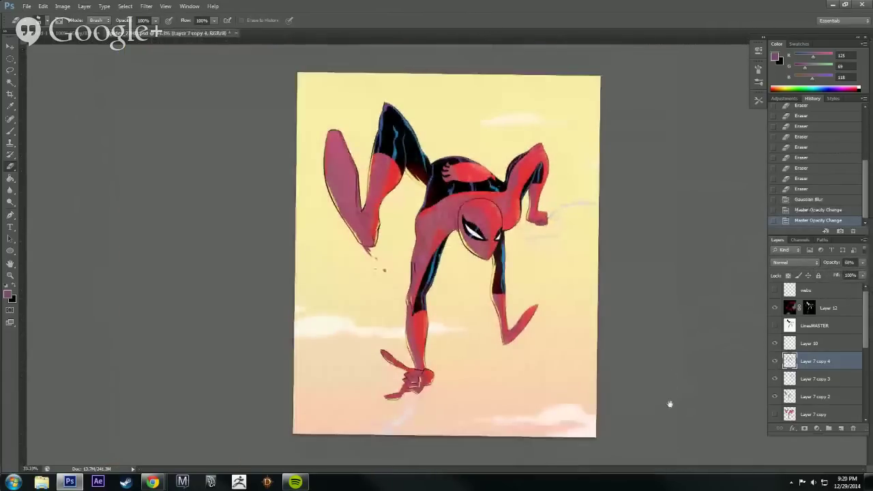
# Select Layer 7 copy 3 and compare the illustration with the upper shadow layers shown and hidden.
pyautogui.click(824, 379)
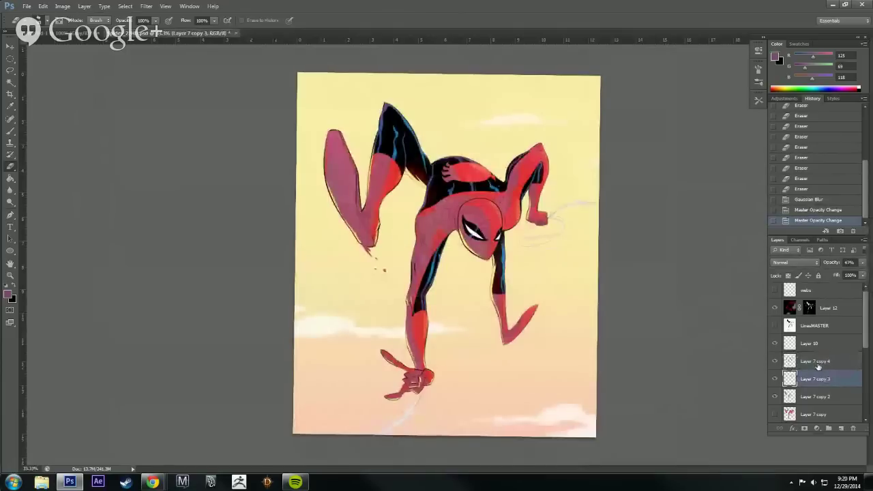
pyautogui.moveTo(865, 196)
pyautogui.mouseDown()
pyautogui.moveTo(868, 137)
pyautogui.moveTo(863, 205)
pyautogui.mouseUp()
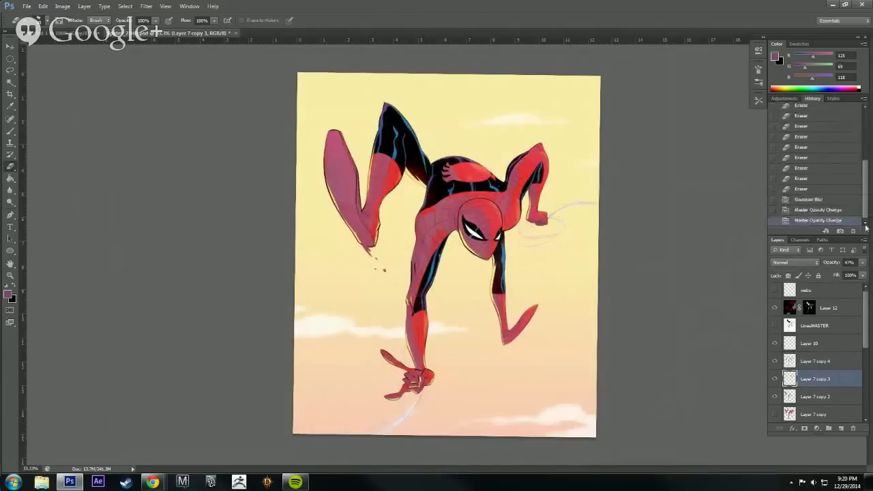
pyautogui.click(776, 380)
pyautogui.press('r')
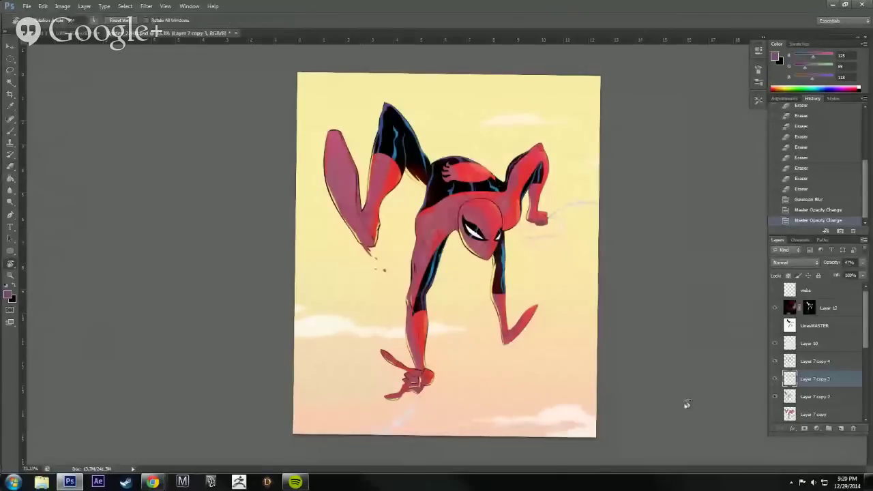
pyautogui.moveTo(686, 404); pyautogui.dragTo(693, 393)
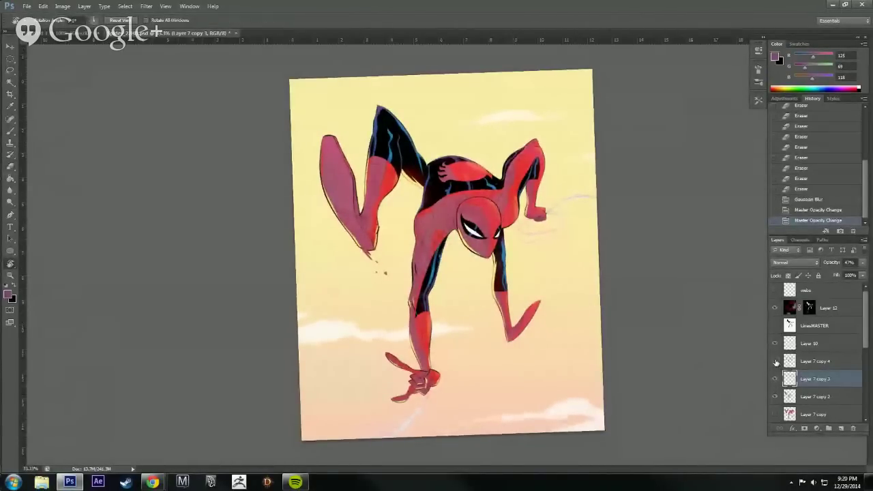
pyautogui.click(775, 361)
pyautogui.moveTo(694, 382)
pyautogui.mouseDown()
pyautogui.moveTo(692, 398)
pyautogui.moveTo(695, 390)
pyautogui.mouseUp()
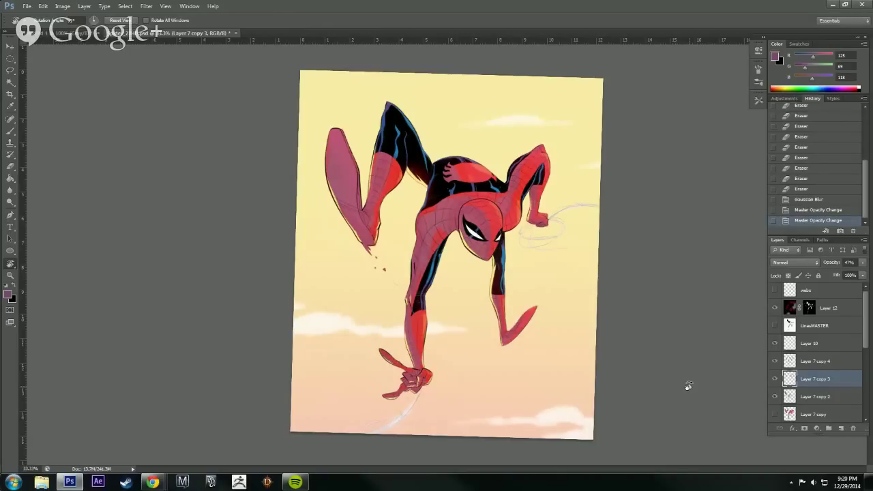
# Save the illustration file.
pyautogui.moveTo(635, 383); pyautogui.dragTo(665, 439)
pyautogui.keyDown('ctrl'); pyautogui.click(643, 392); pyautogui.keyUp('ctrl')
pyautogui.hotkey('ctrl', 's')
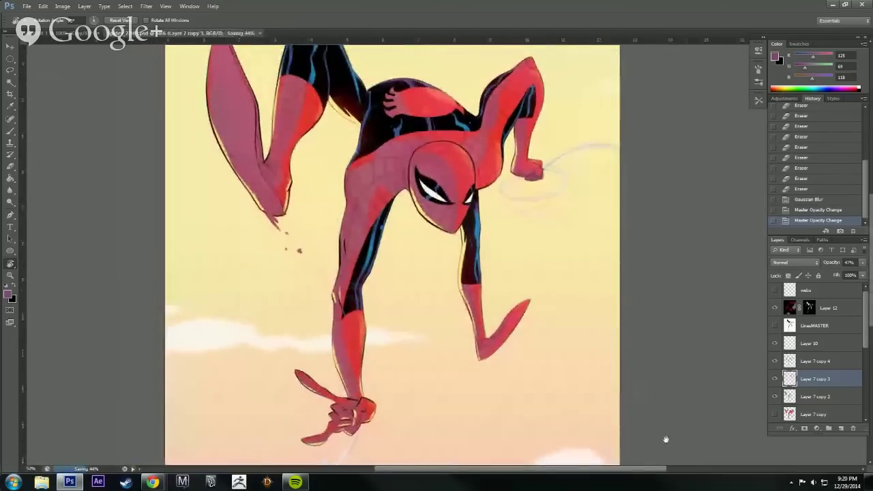
# Show the LinesMASTER layer and set the blend mode of Layer 7 copy 3 to Multiply.
pyautogui.click(775, 326)
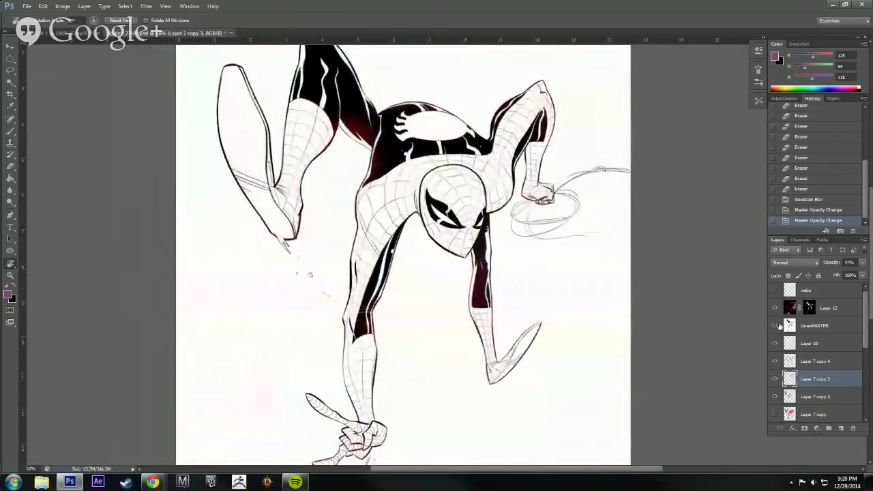
pyautogui.click(798, 262)
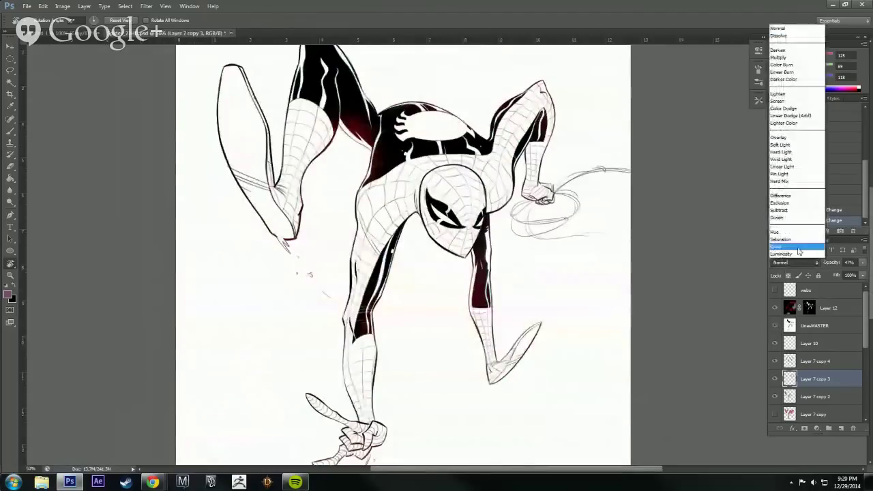
pyautogui.click(778, 57)
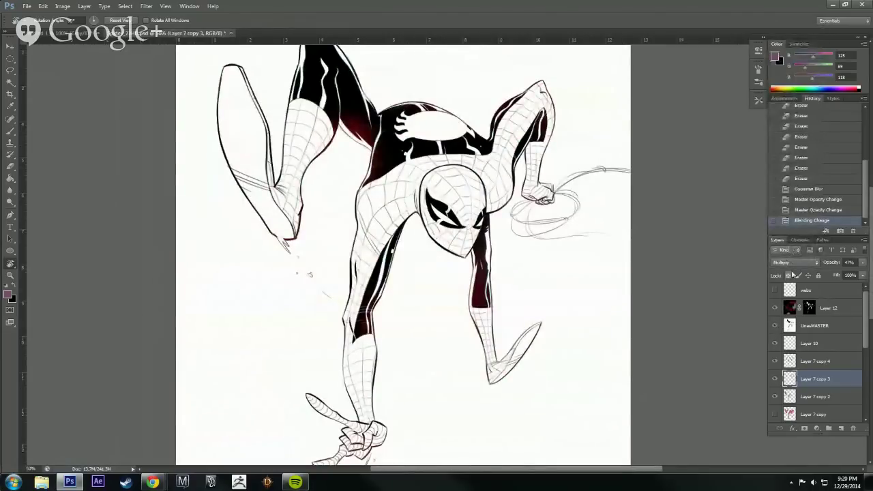
# Select the LinesMASTER layer and set its blend mode to Multiply so the colours beneath show through.
pyautogui.click(805, 326)
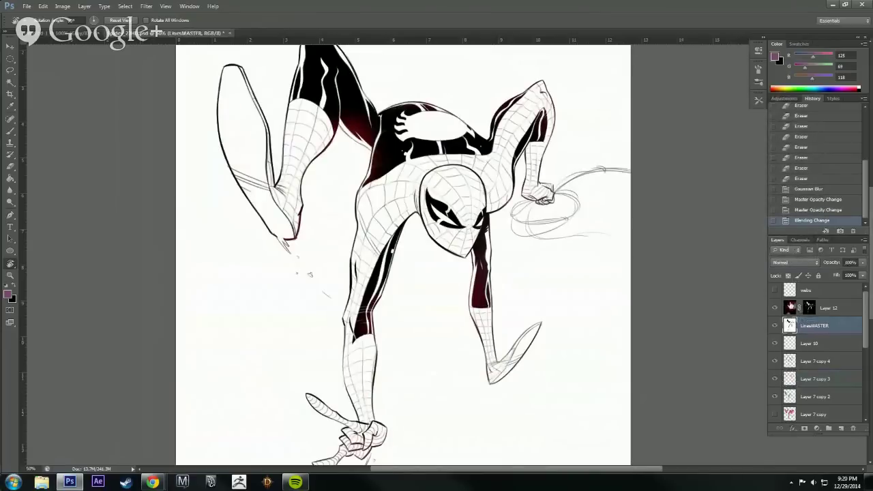
pyautogui.click(792, 305)
pyautogui.click(793, 293)
pyautogui.click(800, 331)
pyautogui.click(800, 345)
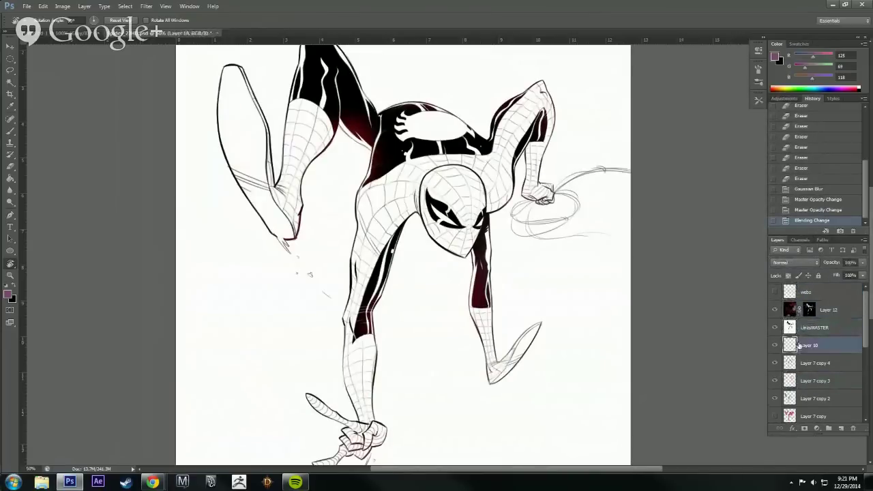
pyautogui.click(797, 363)
pyautogui.click(804, 327)
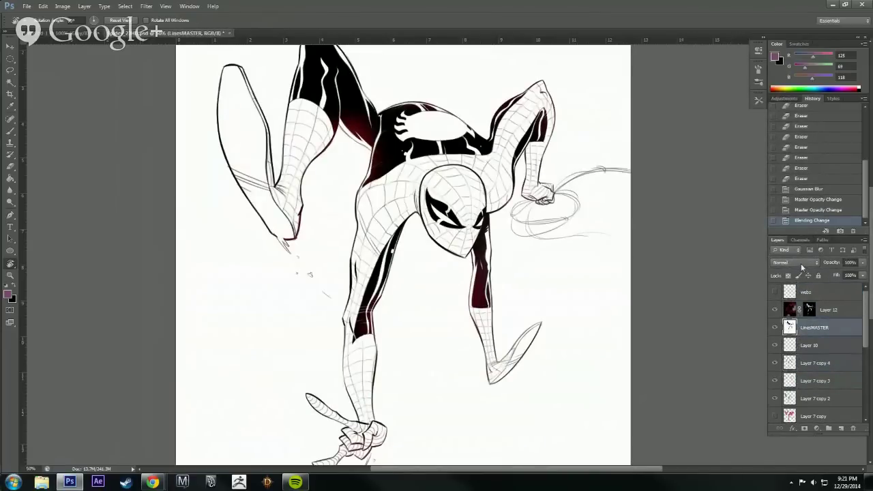
pyautogui.click(800, 263)
pyautogui.click(779, 58)
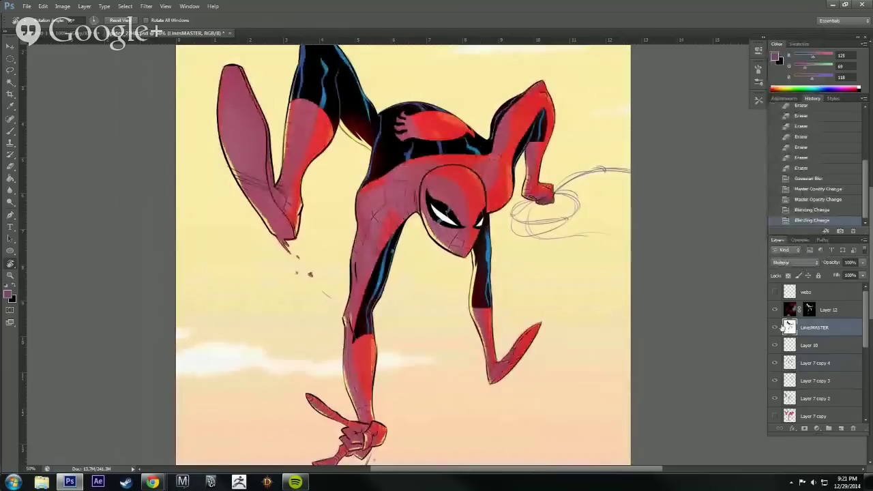
# Compare the illustration with LinesMASTER shown and hidden, leave it hidden, and select the webs layer after checking its visibility.
pyautogui.click(776, 328)
pyautogui.click(775, 329)
pyautogui.click(775, 329)
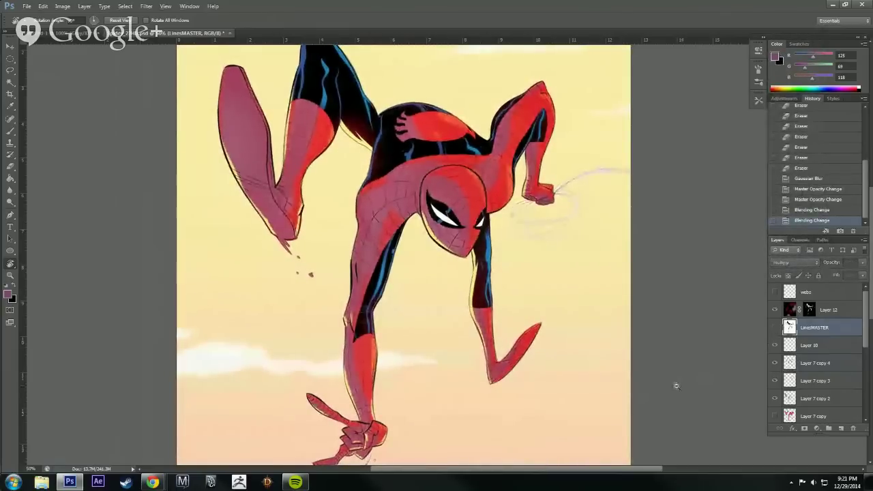
pyautogui.hotkey('ctrl', '-')
pyautogui.click(775, 292)
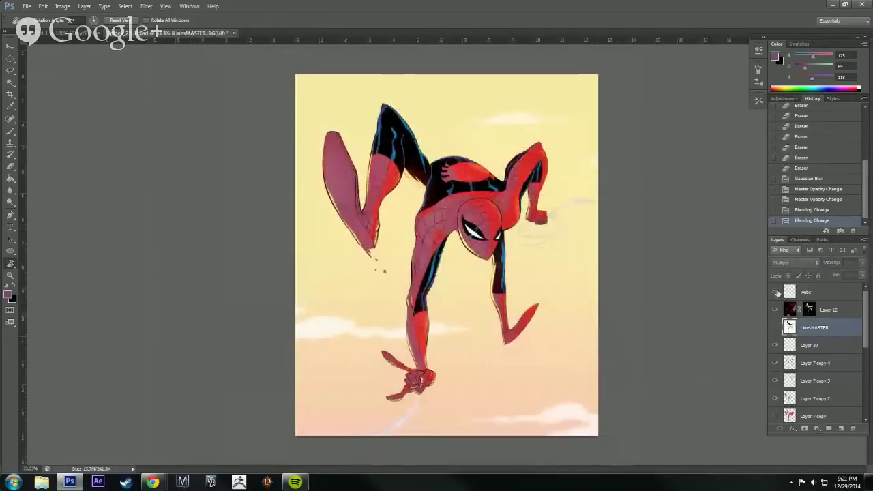
pyautogui.click(804, 292)
pyautogui.click(775, 292)
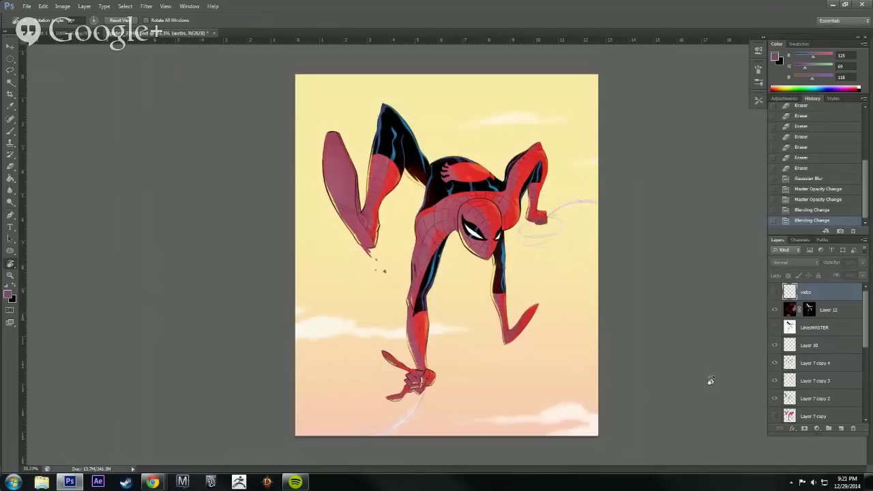
# Add a new layer above webs and brush the artist's signature near the canvas's lower-right corner in a colour sampled from the forearm.
pyautogui.click(840, 432)
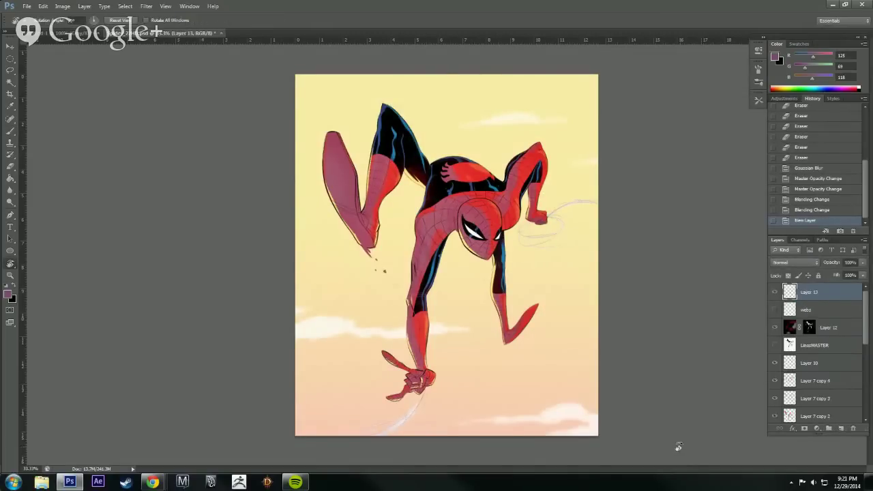
pyautogui.moveTo(680, 396); pyautogui.dragTo(675, 416)
pyautogui.keyDown('ctrl'); pyautogui.click(653, 430); pyautogui.keyUp('ctrl')
pyautogui.moveTo(500, 366); pyautogui.dragTo(525, 356)
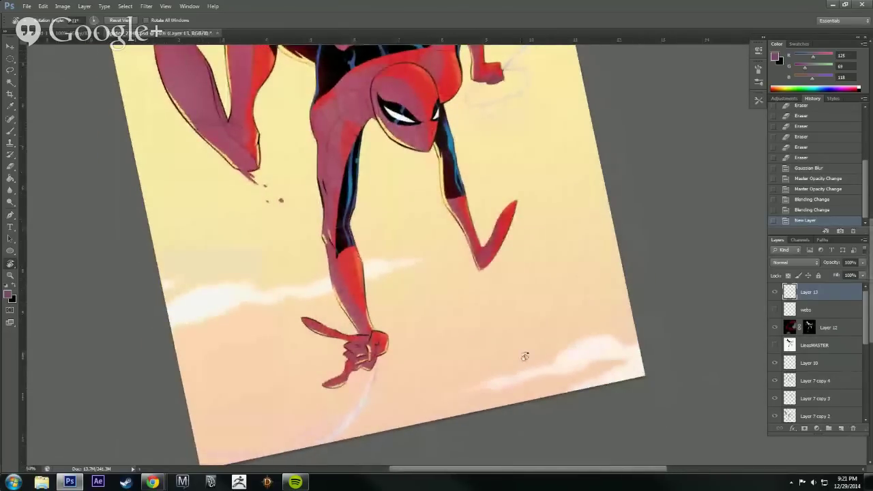
pyautogui.press('b')
pyautogui.keyDown('alt'); pyautogui.click(343, 283); pyautogui.keyUp('alt')
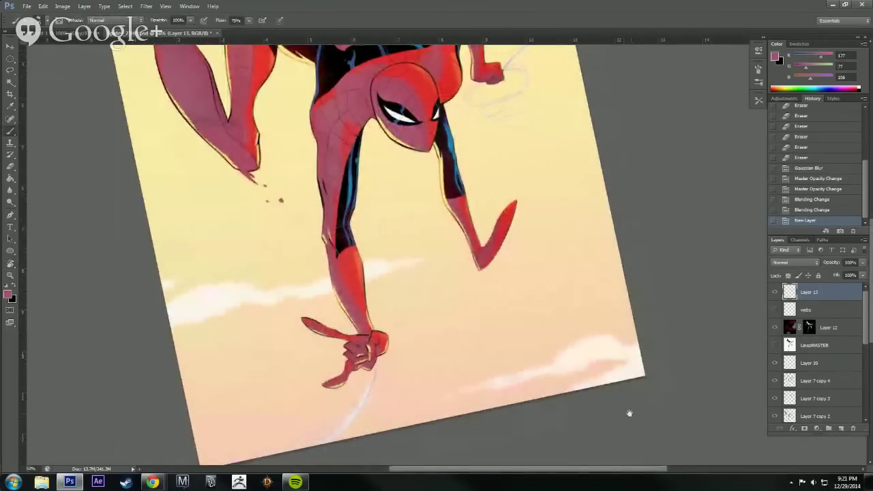
pyautogui.moveTo(628, 414); pyautogui.dragTo(643, 248)
pyautogui.press('r')
pyautogui.press('b')
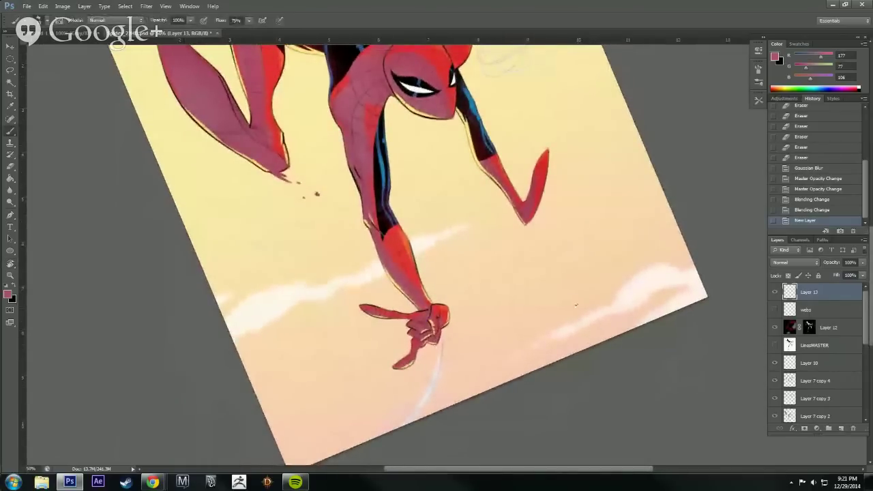
pyautogui.moveTo(585, 342); pyautogui.dragTo(621, 332)
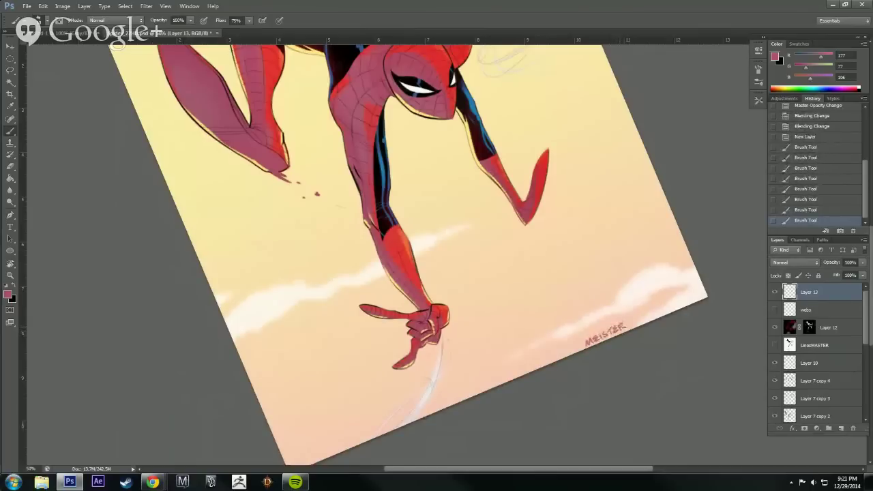
# Scale the signature down slightly, move it closer to the canvas corner, and lower its layer opacity to 66%.
pyautogui.press('v')
pyautogui.moveTo(645, 358); pyautogui.dragTo(657, 360)
pyautogui.hotkey('ctrl', 't')
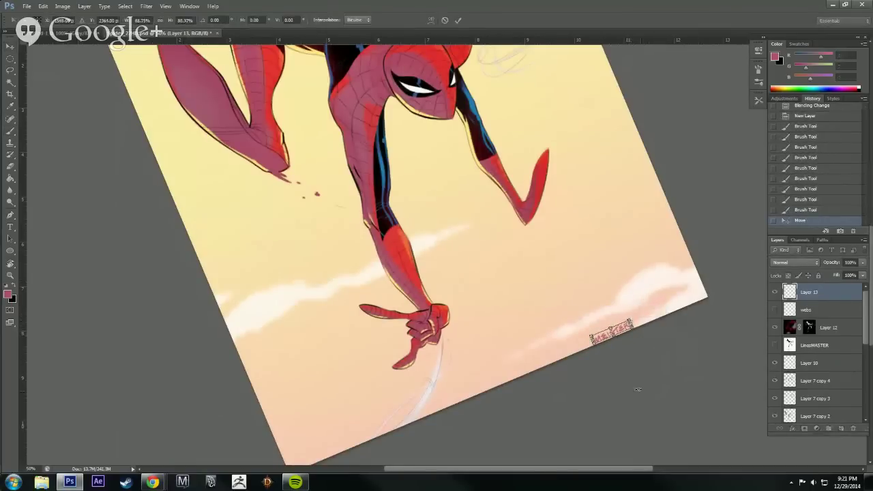
pyautogui.moveTo(638, 389)
pyautogui.mouseDown()
pyautogui.moveTo(644, 404)
pyautogui.moveTo(661, 407)
pyautogui.mouseUp()
pyautogui.press('Return')
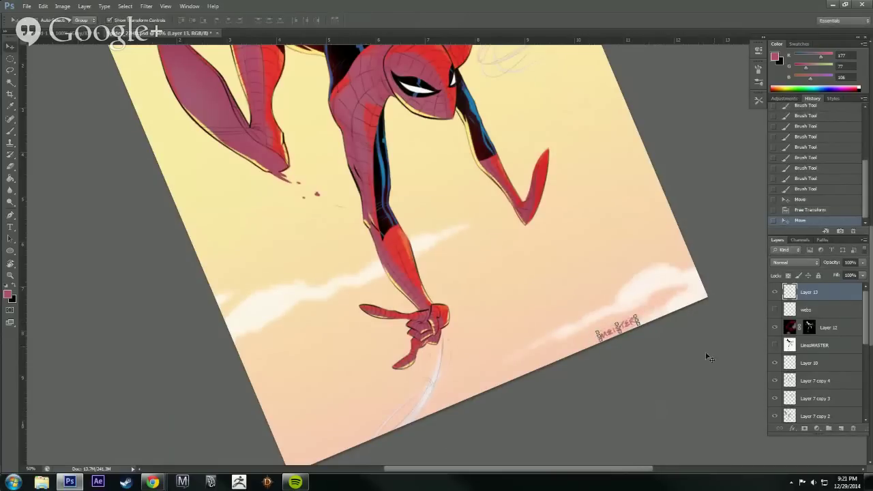
pyautogui.moveTo(865, 265); pyautogui.dragTo(846, 277)
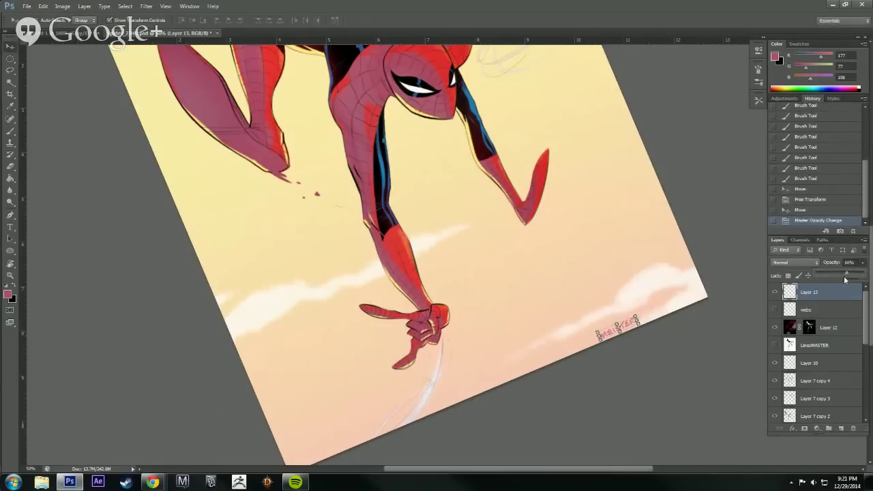
# Rotate the canvas back toward upright, fit the whole illustration in view, and save the file.
pyautogui.press('r')
pyautogui.moveTo(727, 391); pyautogui.dragTo(699, 429)
pyautogui.hotkey('ctrl', '-')
pyautogui.hotkey('ctrl', '-')
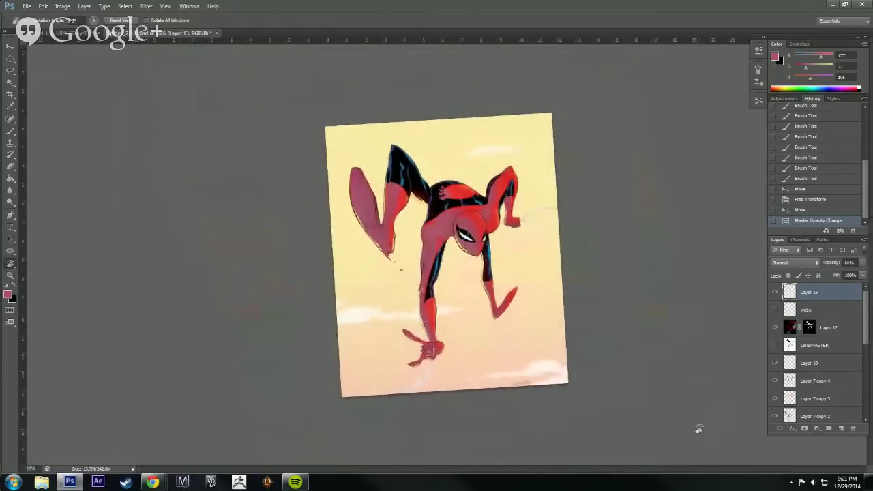
pyautogui.hotkey('ctrl', 's')
# Reset the canvas rotation and examine the finished illustration in full-screen mode without the interface.
pyautogui.hotkey('ctrl', '+')
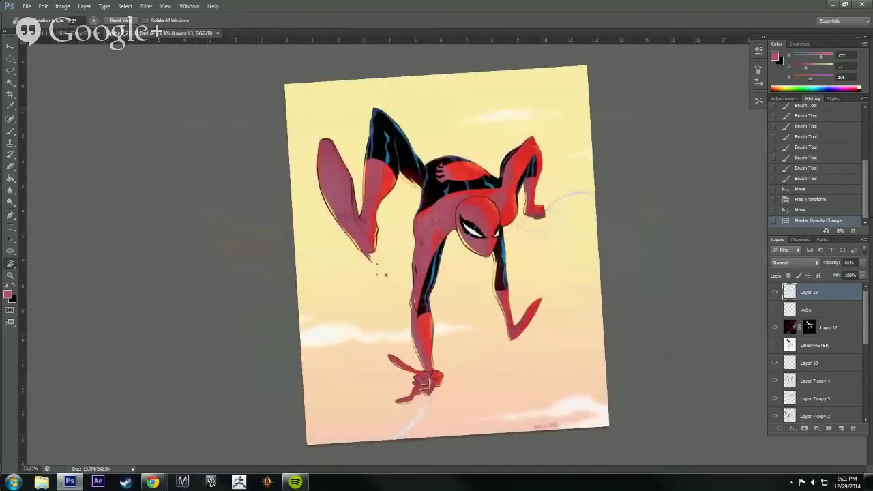
pyautogui.click(119, 20)
pyautogui.press('f')
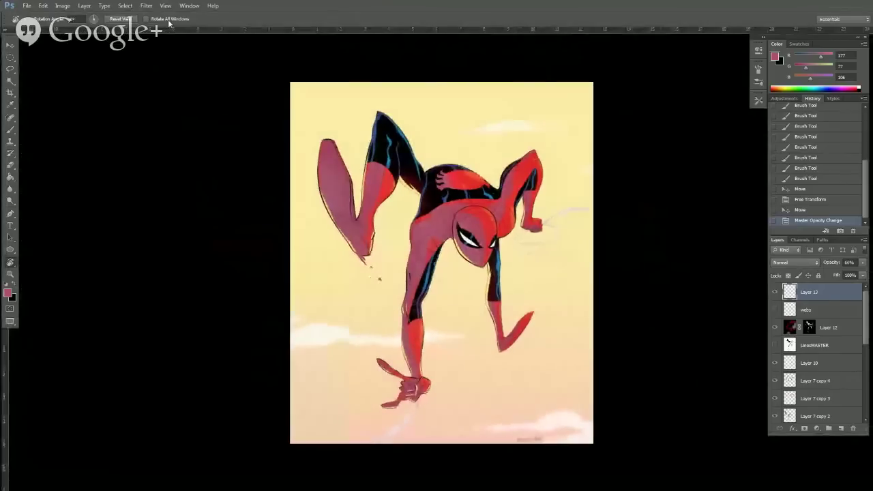
pyautogui.press('f')
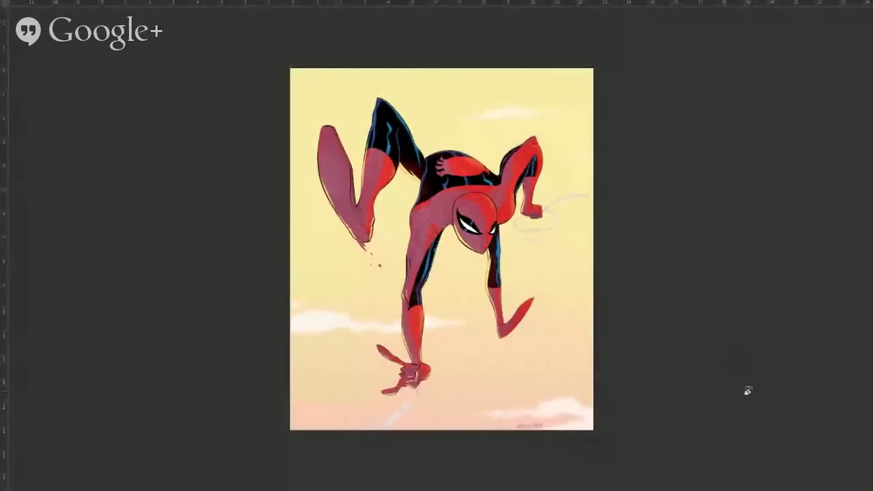
pyautogui.moveTo(690, 383); pyautogui.dragTo(731, 404)
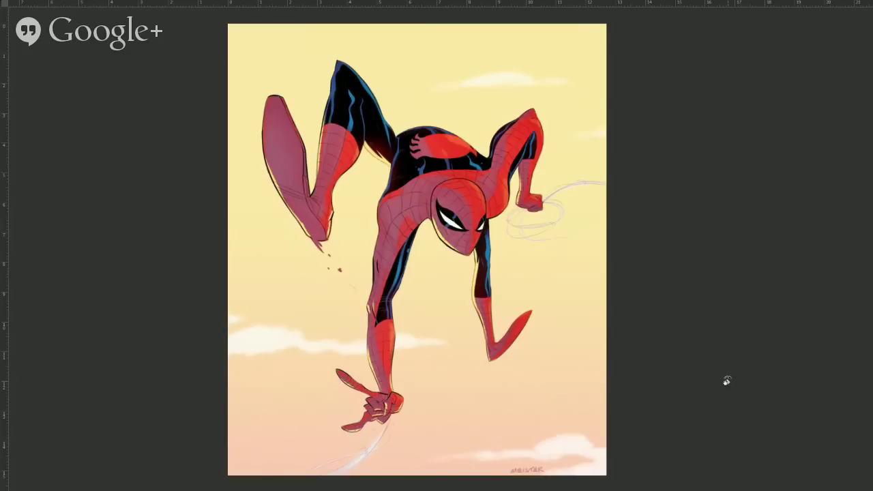
pyautogui.press('f')
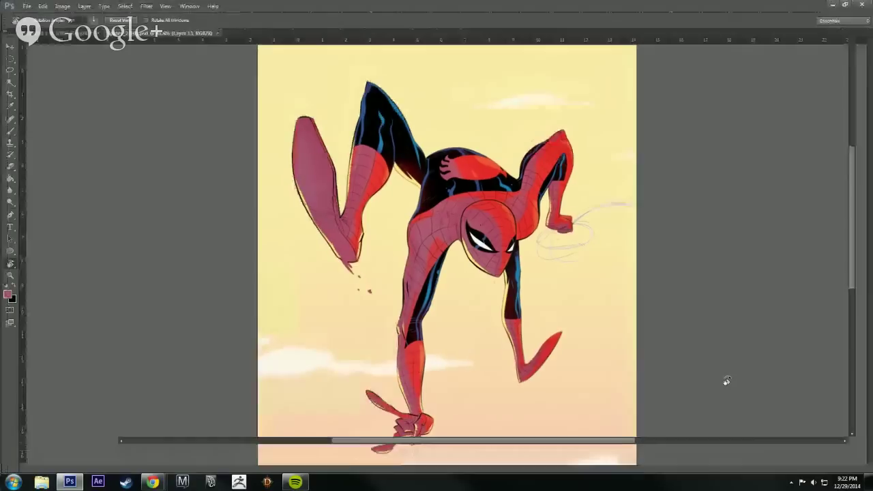
# Handwrite "thanks 4" with the Brush tool in the sky above the figure on Layer 13.
pyautogui.press('b')
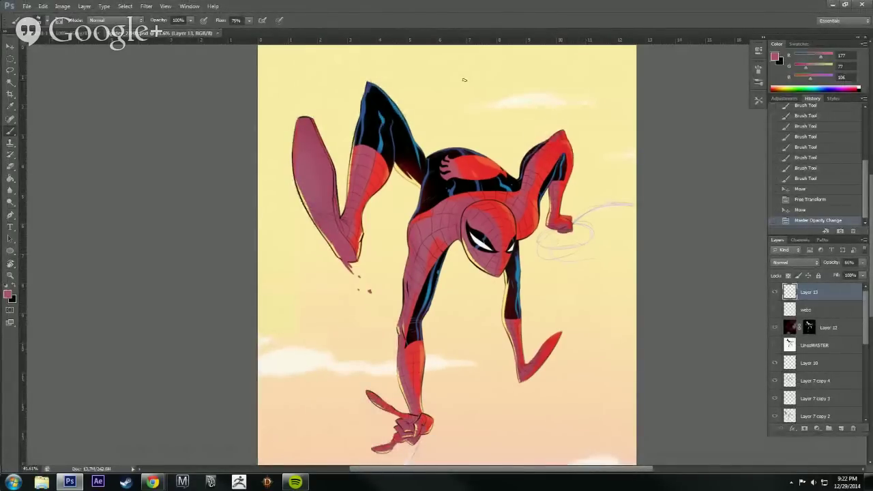
pyautogui.moveTo(463, 76)
pyautogui.mouseDown()
pyautogui.moveTo(462, 96)
pyautogui.moveTo(474, 88)
pyautogui.moveTo(481, 97)
pyautogui.moveTo(473, 72)
pyautogui.moveTo(484, 101)
pyautogui.moveTo(500, 84)
pyautogui.moveTo(504, 94)
pyautogui.moveTo(511, 82)
pyautogui.moveTo(513, 103)
pyautogui.mouseUp()
pyautogui.moveTo(513, 86); pyautogui.dragTo(524, 103)
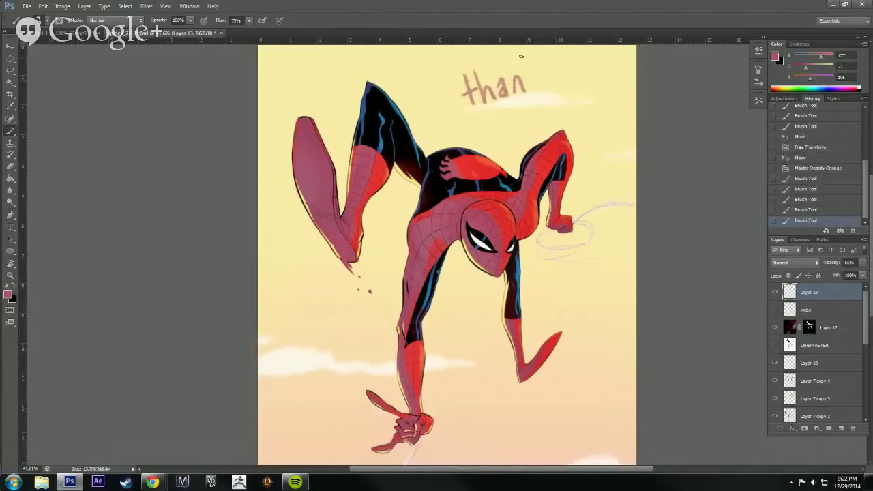
pyautogui.moveTo(524, 56); pyautogui.dragTo(523, 92)
pyautogui.moveTo(538, 68)
pyautogui.mouseDown()
pyautogui.moveTo(539, 92)
pyautogui.moveTo(601, 90)
pyautogui.moveTo(598, 113)
pyautogui.mouseUp()
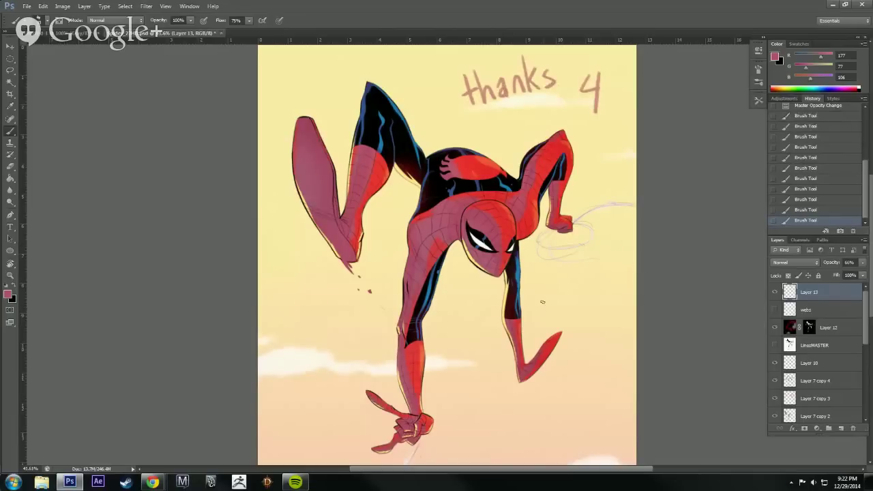
# Handwrite "watching" on two lines beside the figure's lower arm and doodle a smiley face with its tongue out beneath it.
pyautogui.moveTo(543, 301)
pyautogui.mouseDown()
pyautogui.moveTo(555, 295)
pyautogui.moveTo(572, 308)
pyautogui.mouseUp()
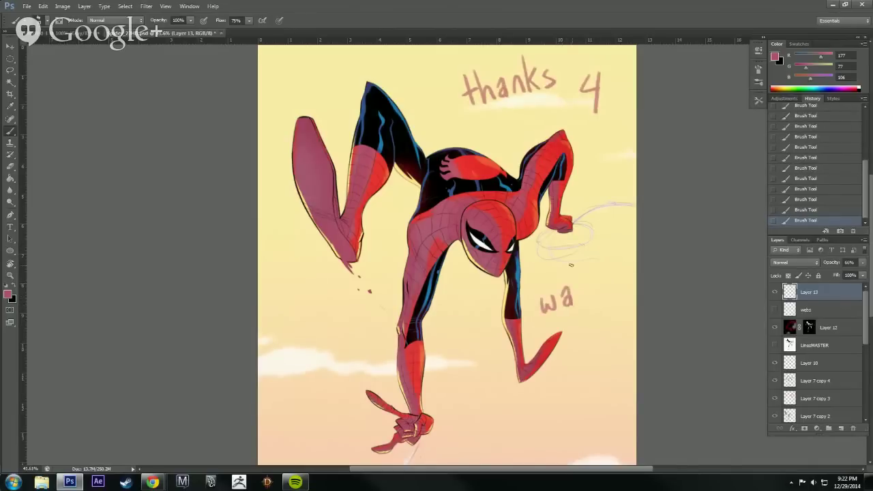
pyautogui.moveTo(580, 266)
pyautogui.mouseDown()
pyautogui.moveTo(581, 302)
pyautogui.moveTo(599, 301)
pyautogui.moveTo(610, 285)
pyautogui.moveTo(613, 294)
pyautogui.mouseUp()
pyautogui.moveTo(581, 329)
pyautogui.mouseDown()
pyautogui.moveTo(583, 341)
pyautogui.moveTo(595, 324)
pyautogui.moveTo(600, 340)
pyautogui.mouseUp()
pyautogui.moveTo(617, 318); pyautogui.dragTo(598, 362)
pyautogui.click(574, 315)
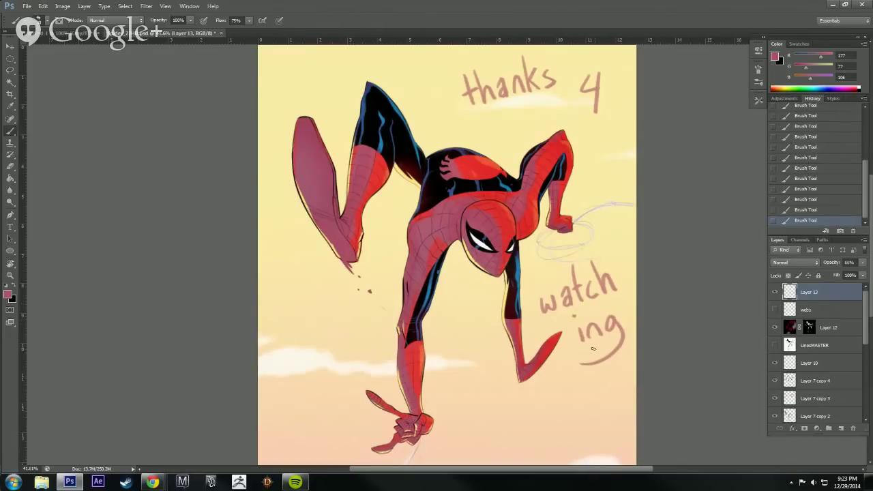
pyautogui.moveTo(595, 362)
pyautogui.mouseDown()
pyautogui.moveTo(601, 372)
pyautogui.moveTo(603, 363)
pyautogui.moveTo(592, 368)
pyautogui.mouseUp()
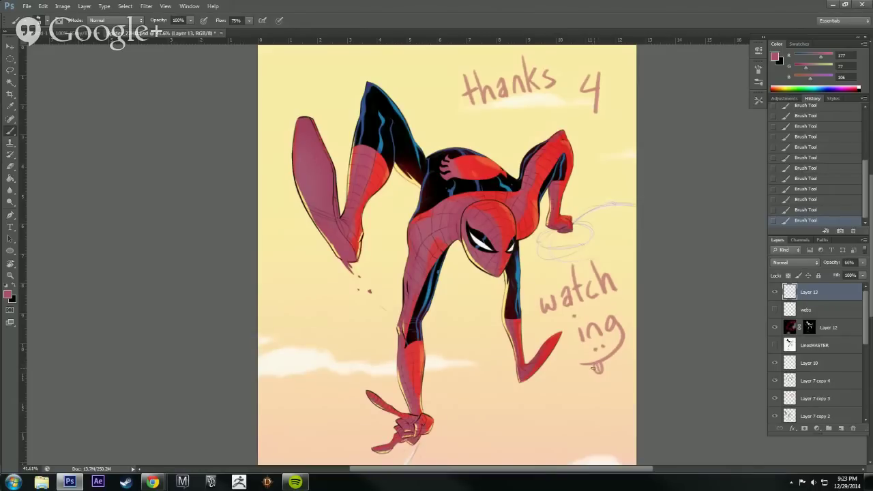